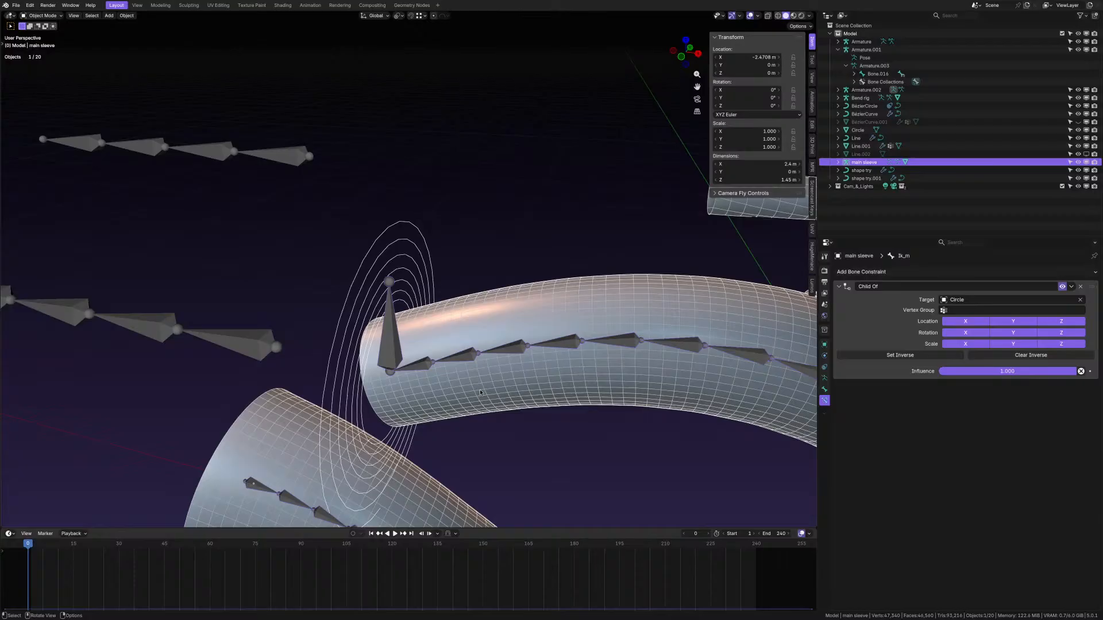
- Survey the scene, selecting the Bend rig and then the main sleeve object
scroll(520, 294, down, 6)
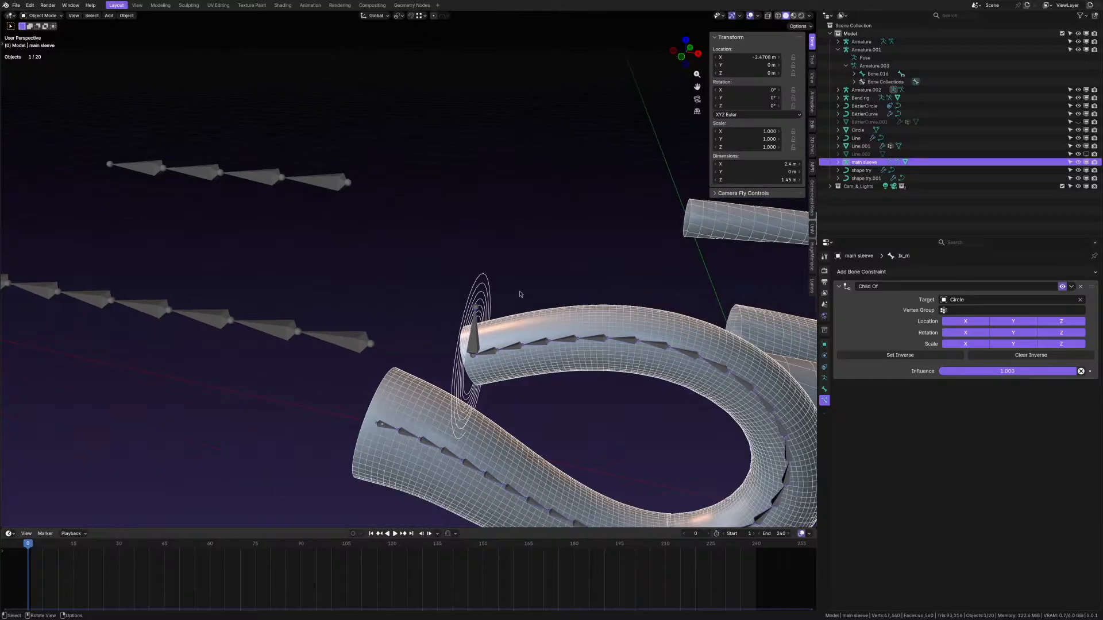
middle_drag(363, 284, 386, 306)
scroll(387, 306, down, 4)
middle_drag(596, 361, 506, 352)
scroll(506, 352, up, 3)
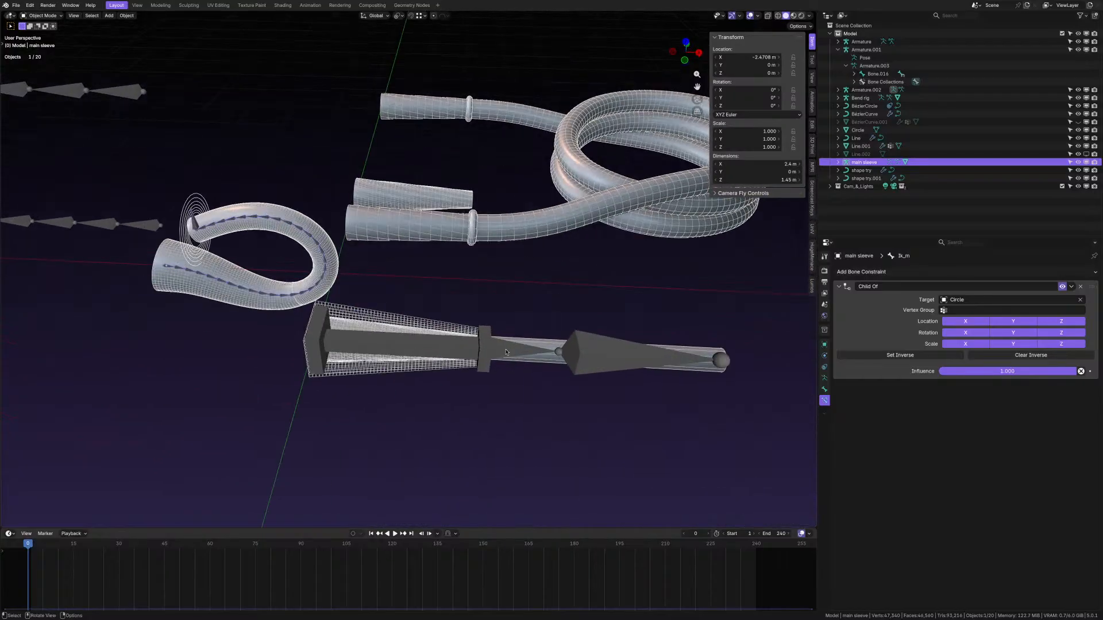
click(197, 224)
shift+middle_drag(197, 224, 388, 306)
scroll(390, 317, up, 4)
click(389, 317)
scroll(389, 317, down, 3)
scroll(386, 315, up, 1)
scroll(386, 315, down, 4)
shift+middle_drag(546, 317, 458, 339)
- Select the shape try cable and turn on X-ray display
click(472, 346)
key(alt+z)
key(alt+z)
shift+middle_drag(347, 308, 644, 374)
scroll(440, 356, up, 2)
- Put Armature.001 in Pose Mode and try rotating its last bone, cancelling the rotation
click(425, 360)
middle_drag(425, 360, 363, 363)
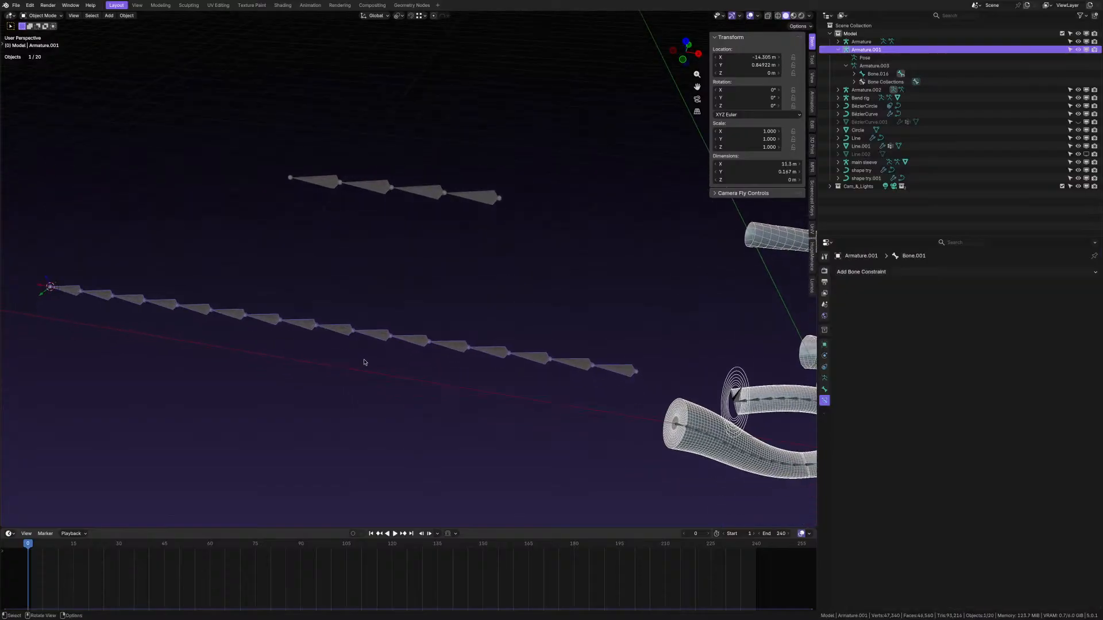
click(517, 368)
middle_drag(517, 368, 502, 362)
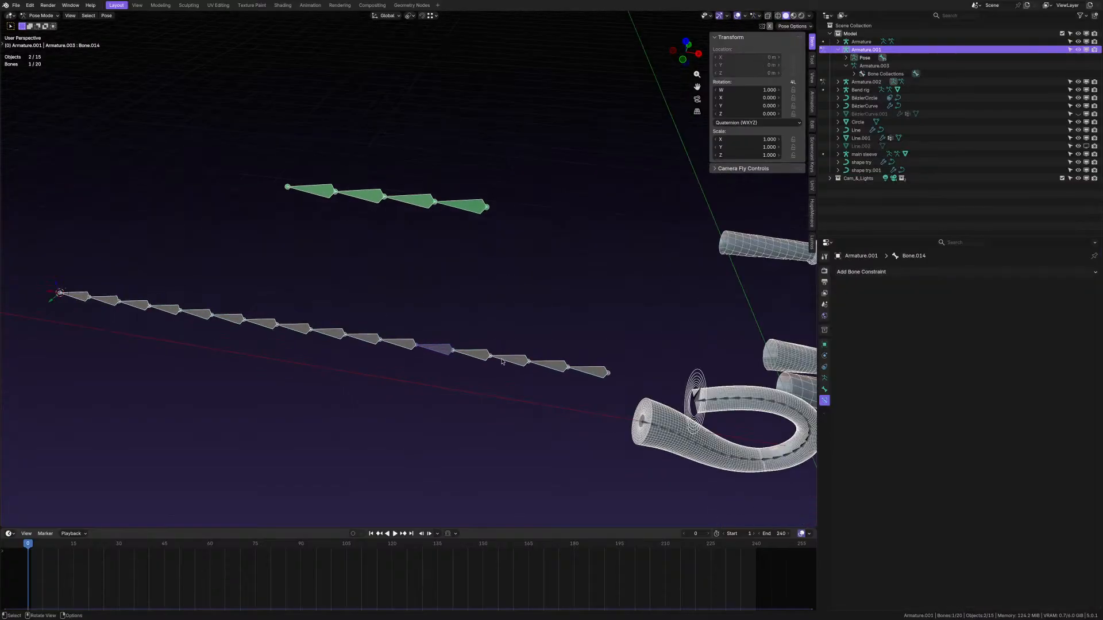
click(587, 372)
key(r)
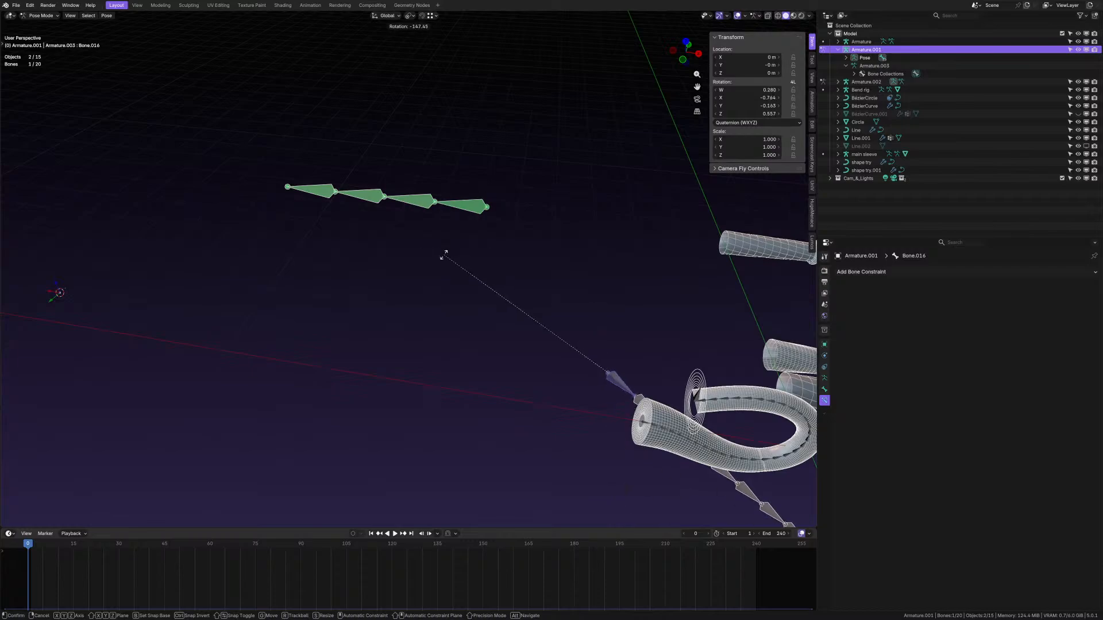
right_click(579, 300)
- Orbit around the bone chains and make the main sleeve active again
middle_drag(561, 394, 345, 420)
scroll(501, 383, down, 4)
scroll(501, 384, up, 6)
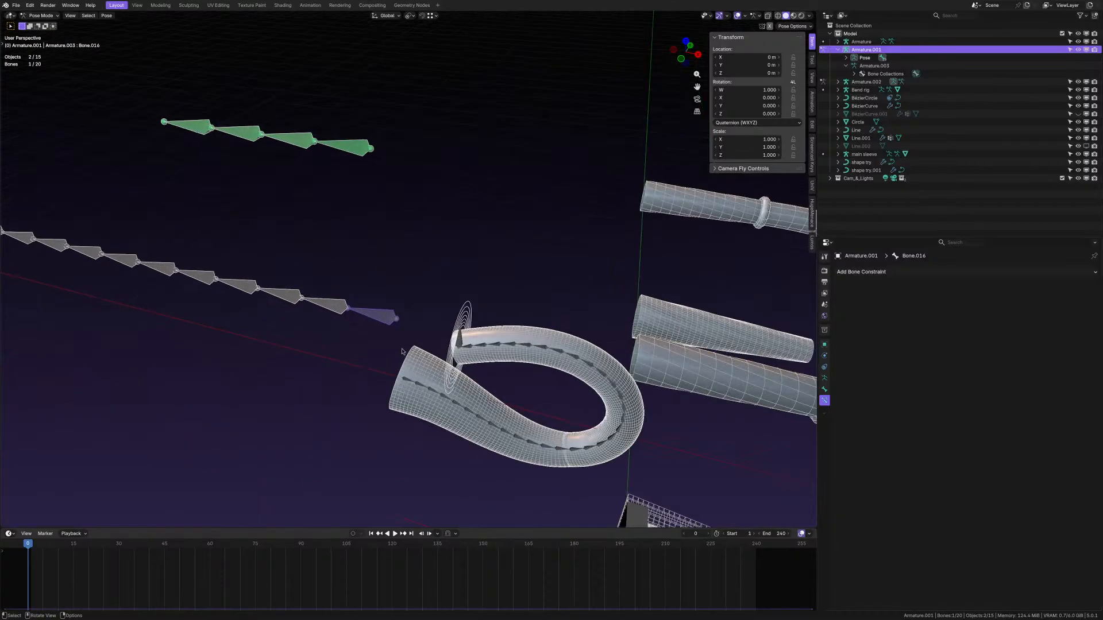
click(472, 337)
scroll(487, 386, down, 5)
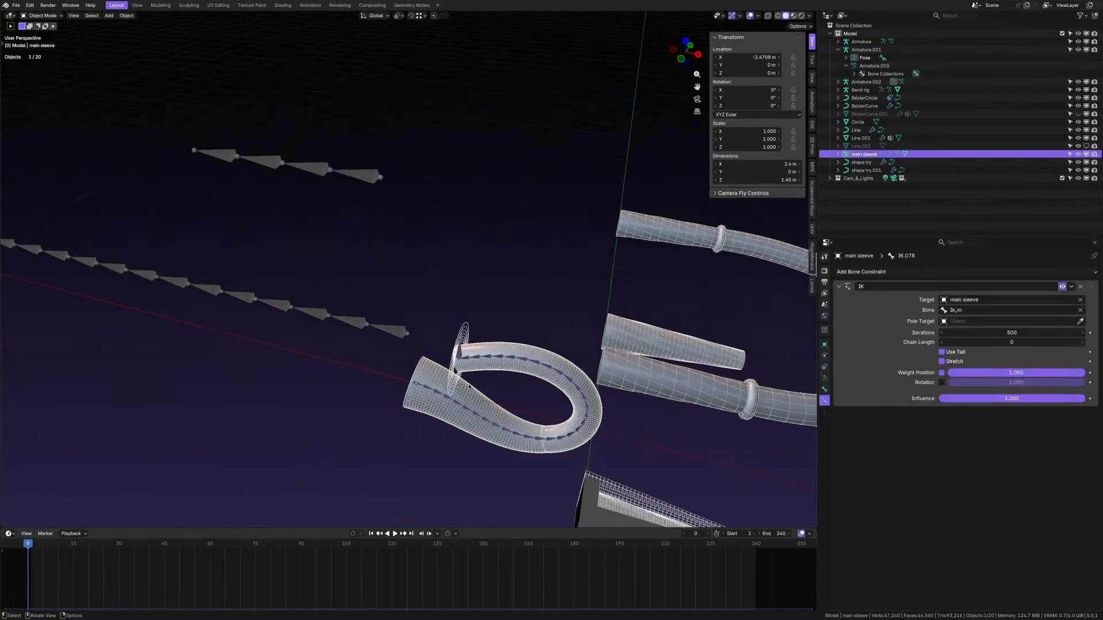
shift+middle_drag(409, 258, 216, 237)
scroll(561, 365, up, 3)
- Select the coiled shape try cable and inspect its curve in Edit Mode
click(564, 365)
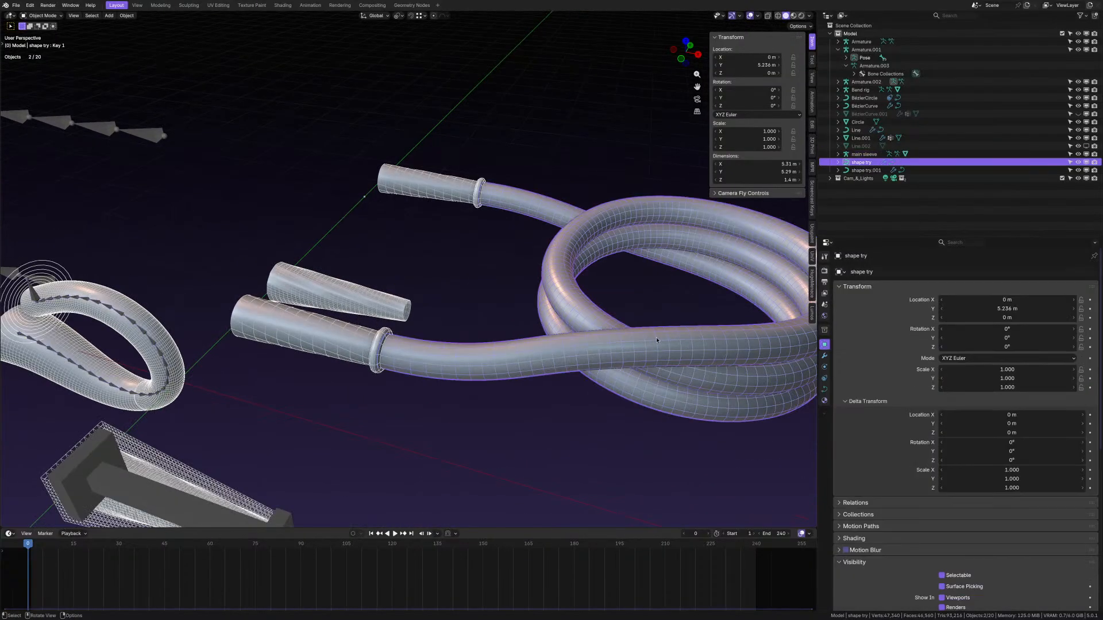
scroll(564, 366, down, 1)
shift+middle_drag(564, 365, 559, 320)
key(Tab)
scroll(401, 335, down, 3)
scroll(378, 339, down, 3)
scroll(418, 330, up, 3)
key(Tab)
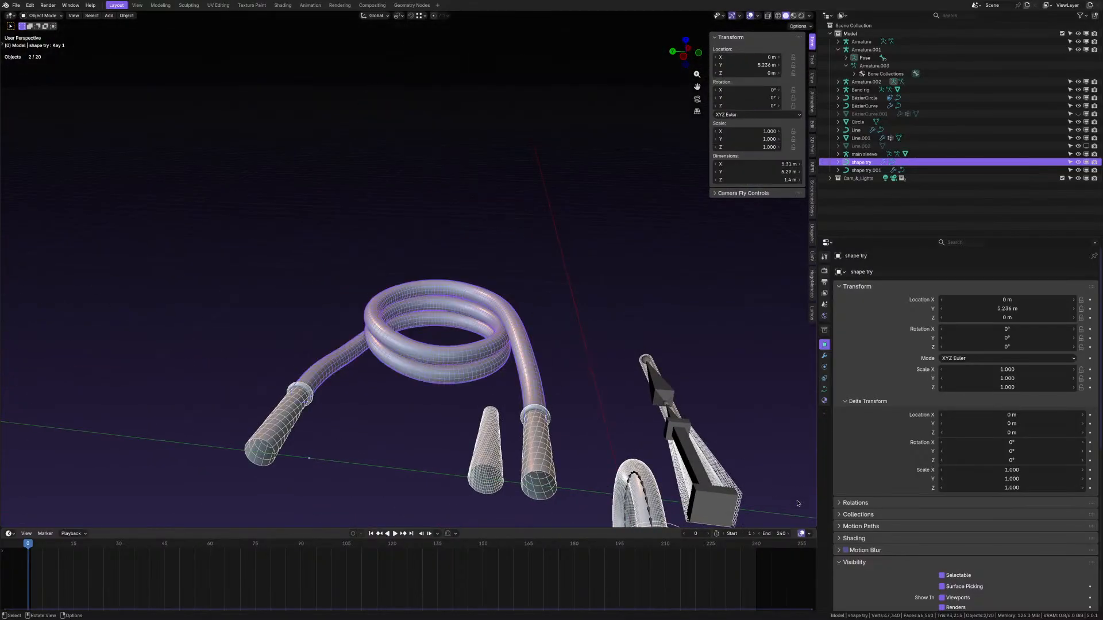
- Show the cable's curve data with its 0.15 m bevel and drag the Key 1 shape key value
click(825, 389)
scroll(976, 488, down, 10)
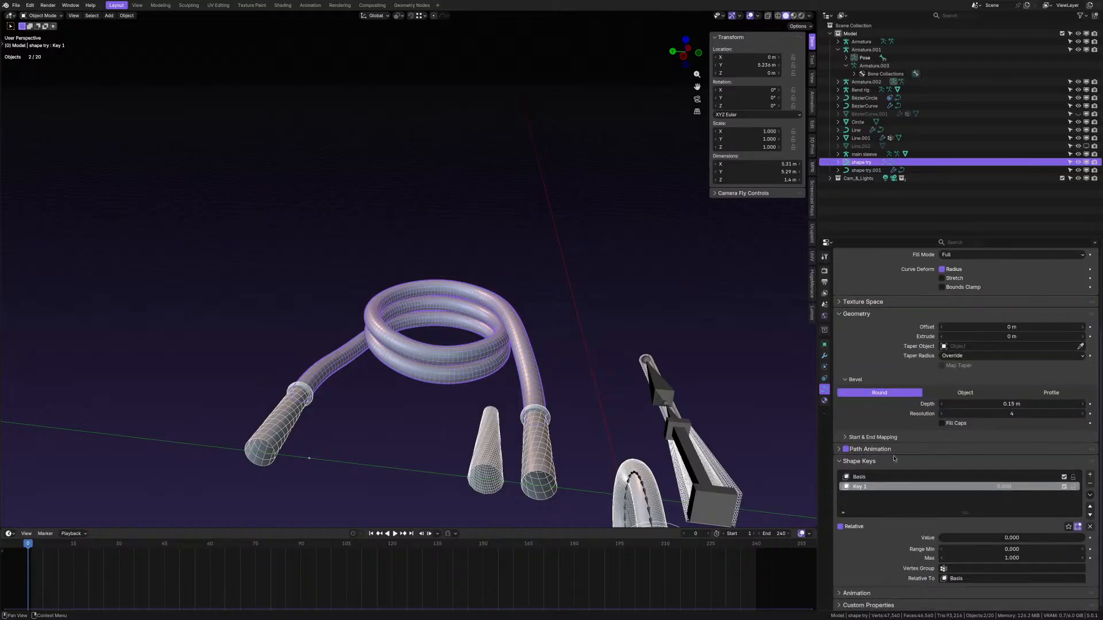
drag(1024, 546, 942, 537)
- Orbit around the cables and select the duplicated cable shape try.001
middle_drag(504, 352, 472, 371)
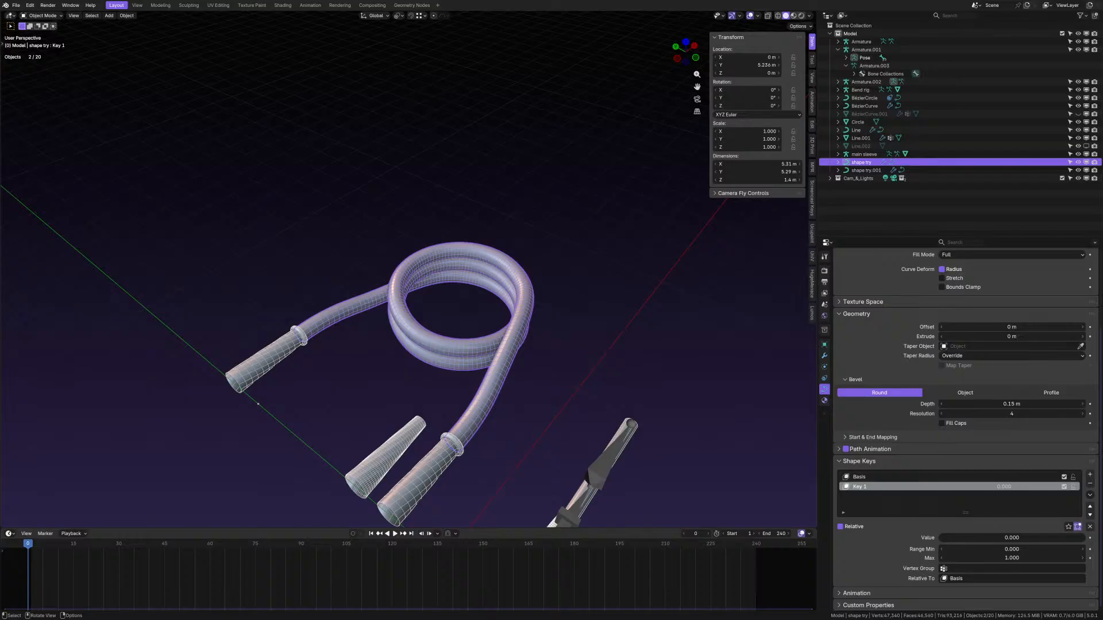
middle_drag(595, 329, 569, 336)
scroll(568, 339, up, 6)
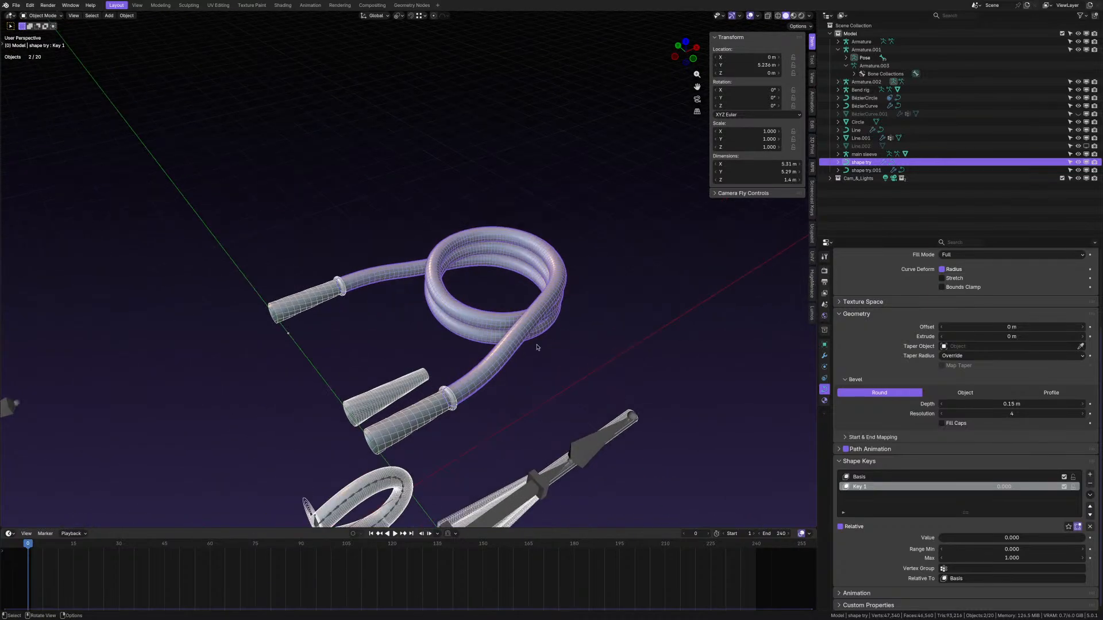
click(394, 438)
- View the cable side-on and start moving the connector pieces, cancelling the move
scroll(379, 432, down, 5)
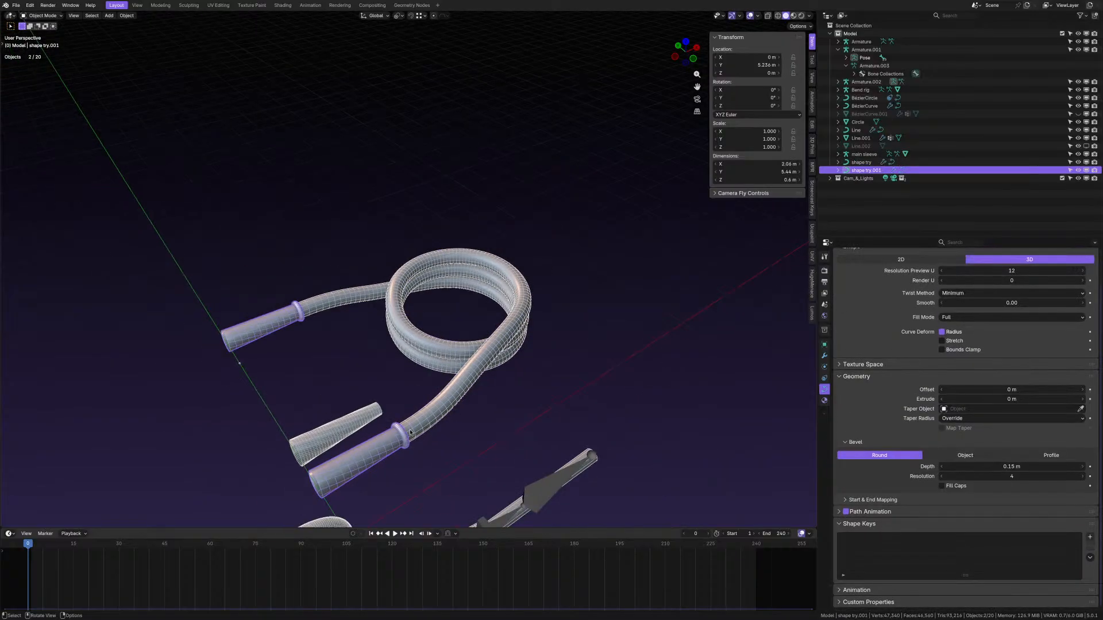
scroll(368, 426, up, 2)
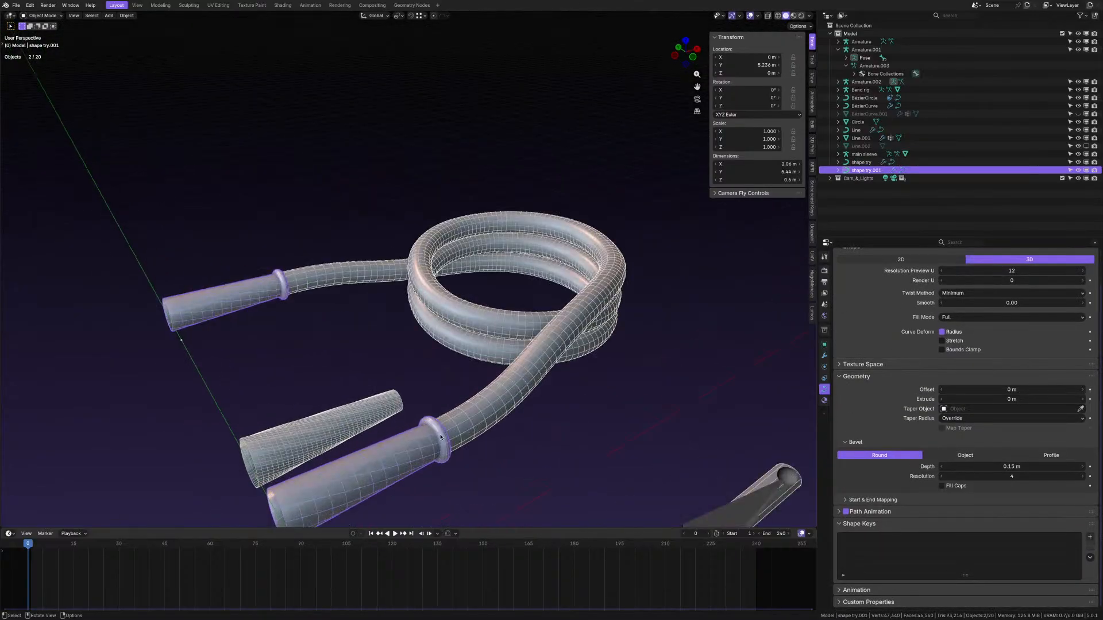
middle_drag(441, 438, 399, 440)
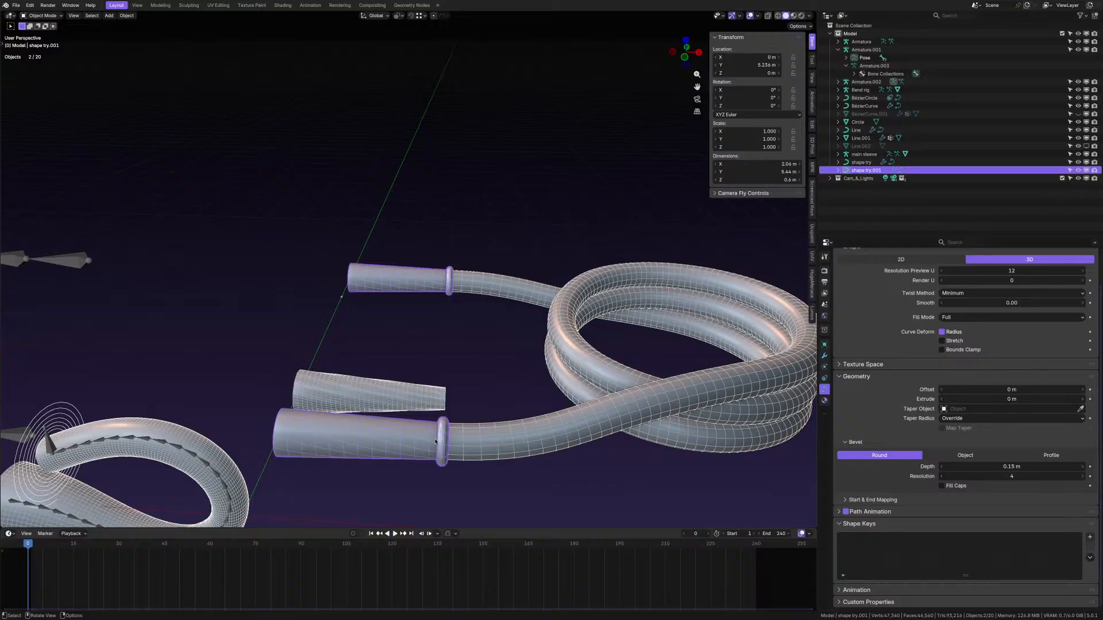
key(g)
right_click(405, 333)
middle_drag(405, 333, 466, 343)
scroll(479, 378, down, 7)
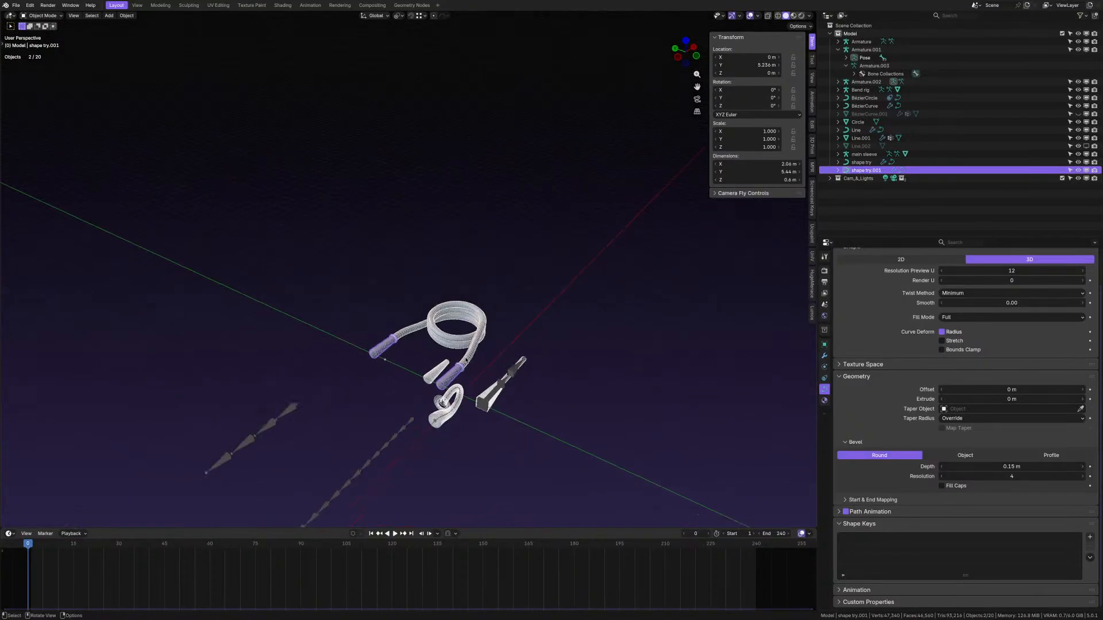
scroll(471, 364, up, 5)
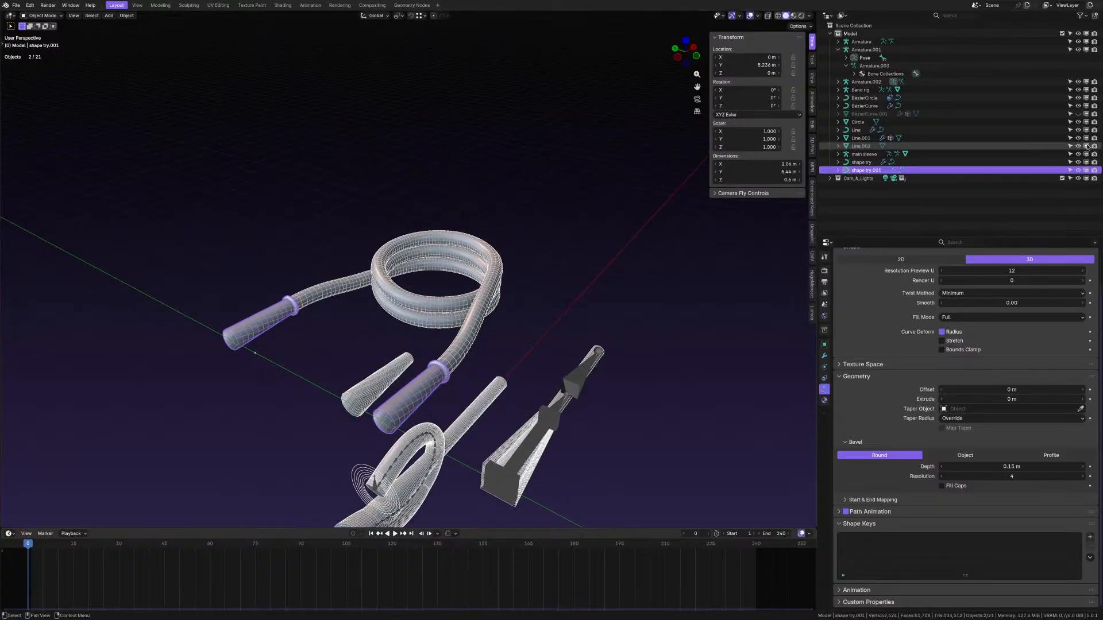
- Unhide and select the Line.002 tube, then hide it again
click(1085, 146)
scroll(463, 370, down, 5)
scroll(462, 371, up, 4)
scroll(462, 370, up, 3)
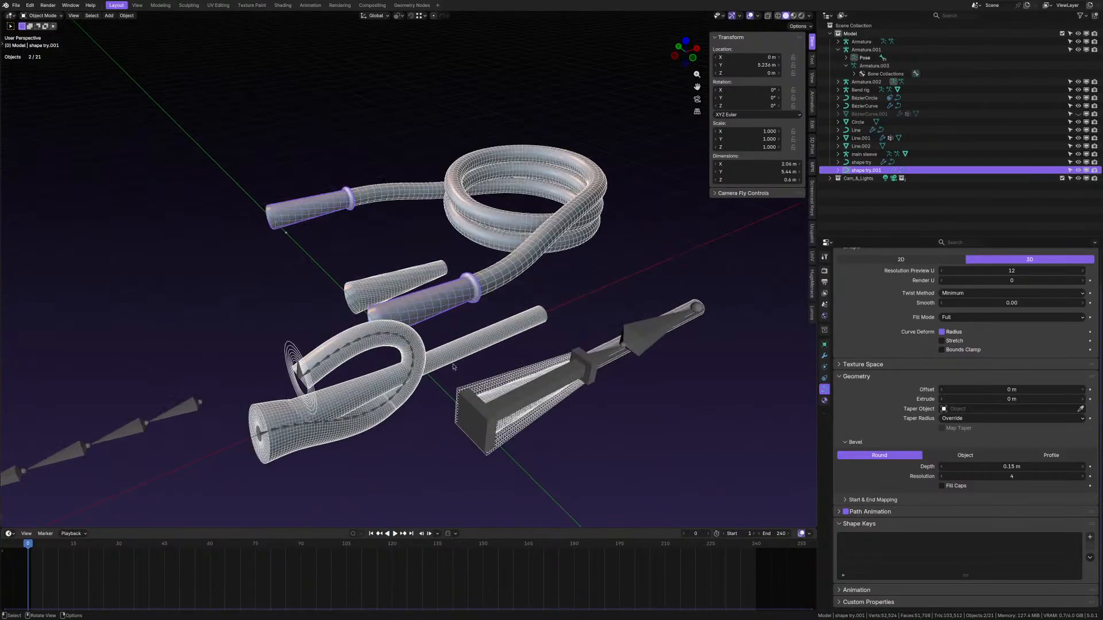
click(456, 357)
mouse_move(445, 386)
middle_down()
mouse_move(424, 358)
mouse_move(433, 382)
middle_up()
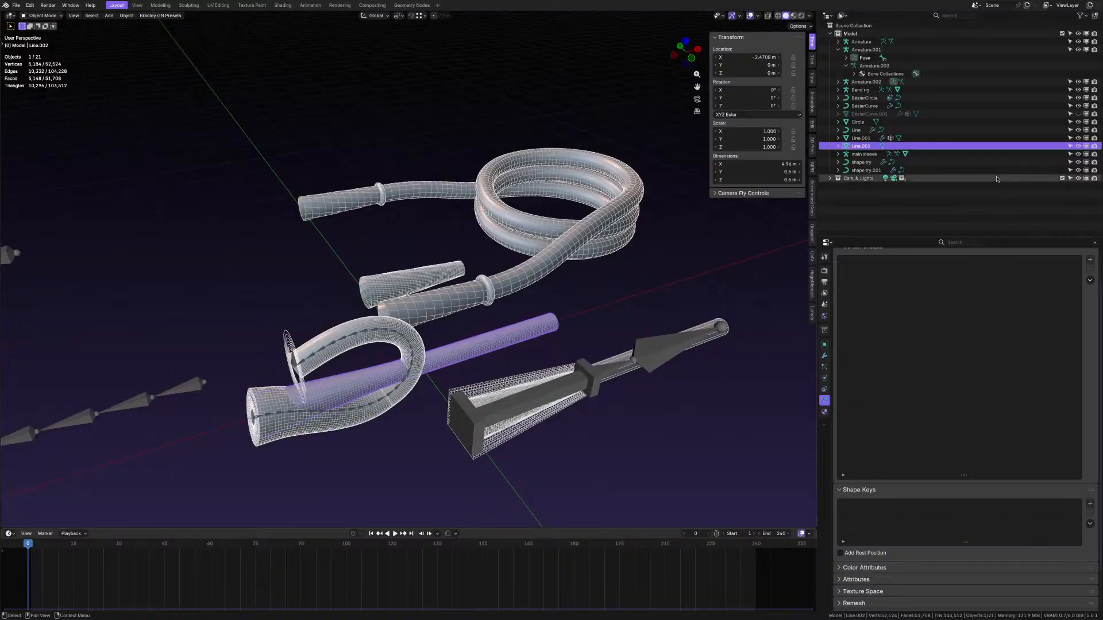
click(1085, 146)
- Select BézierCurve.001 and toggle its visibility off and on to compare
click(1024, 115)
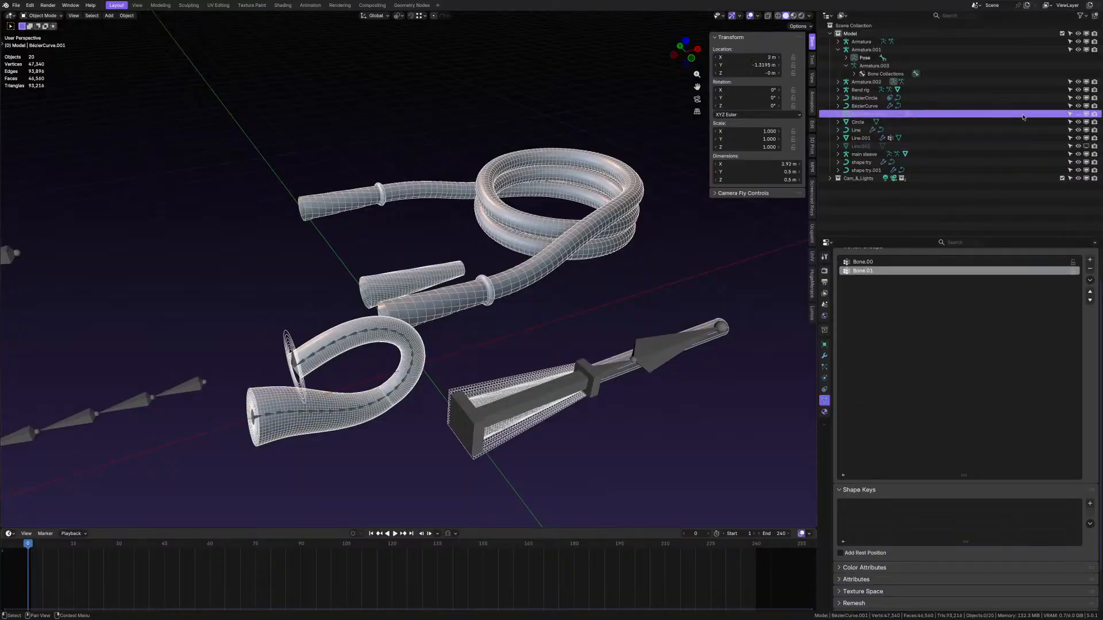
click(1079, 114)
click(1079, 114)
click(1080, 113)
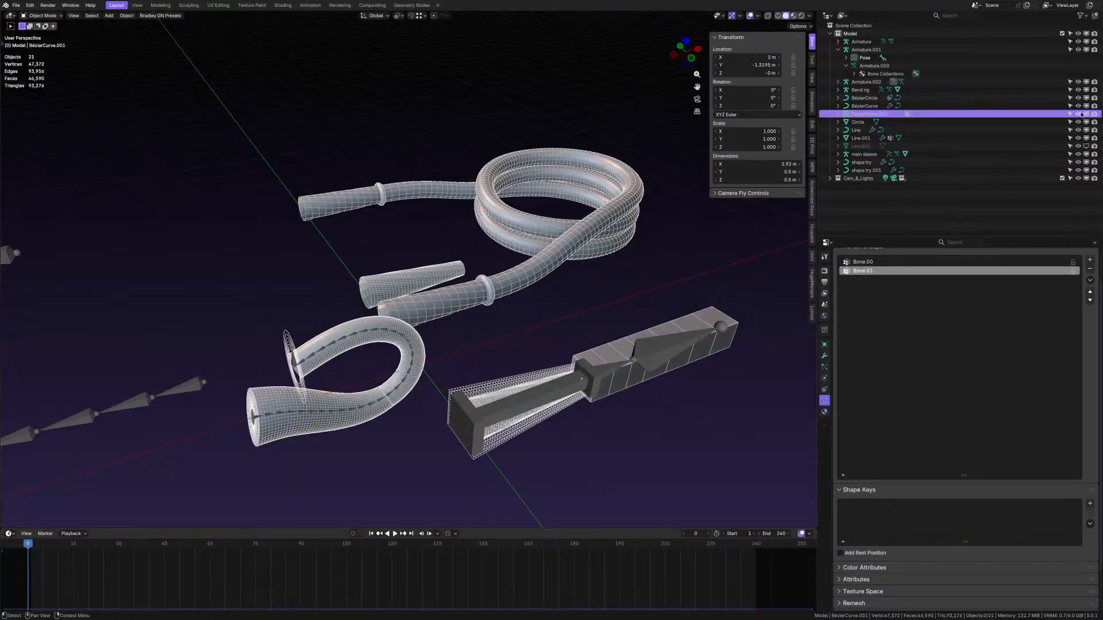
click(1082, 114)
- Orbit, pan and zoom the view in toward the bone chains
middle_drag(502, 278, 648, 243)
scroll(548, 297, down, 3)
scroll(591, 288, down, 3)
middle_drag(591, 288, 581, 280)
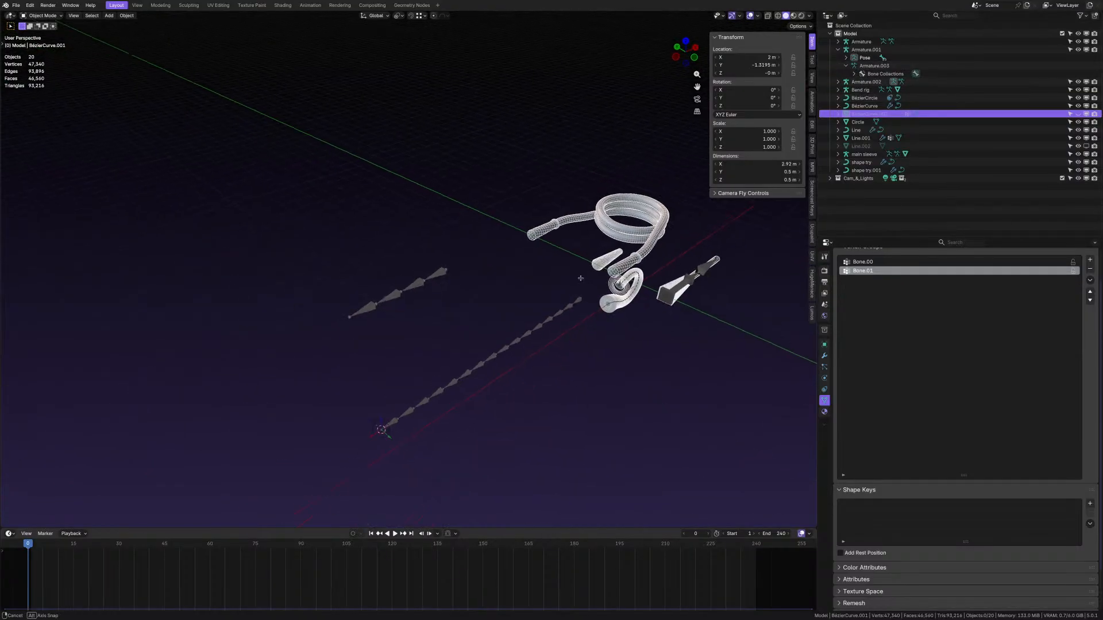
scroll(581, 281, up, 2)
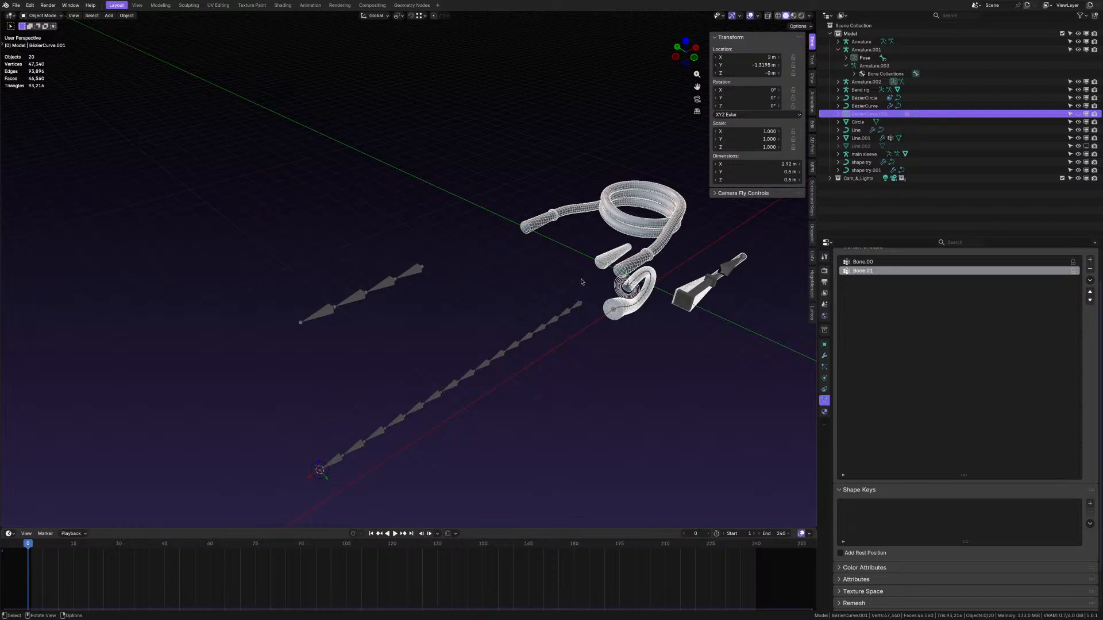
scroll(396, 285, up, 3)
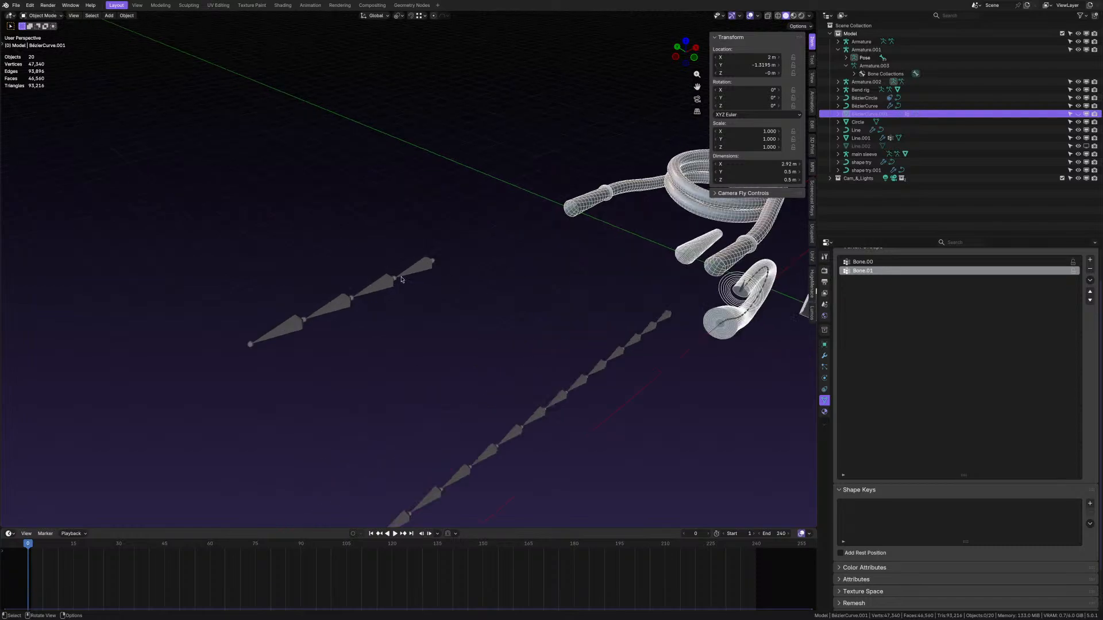
scroll(416, 272, up, 5)
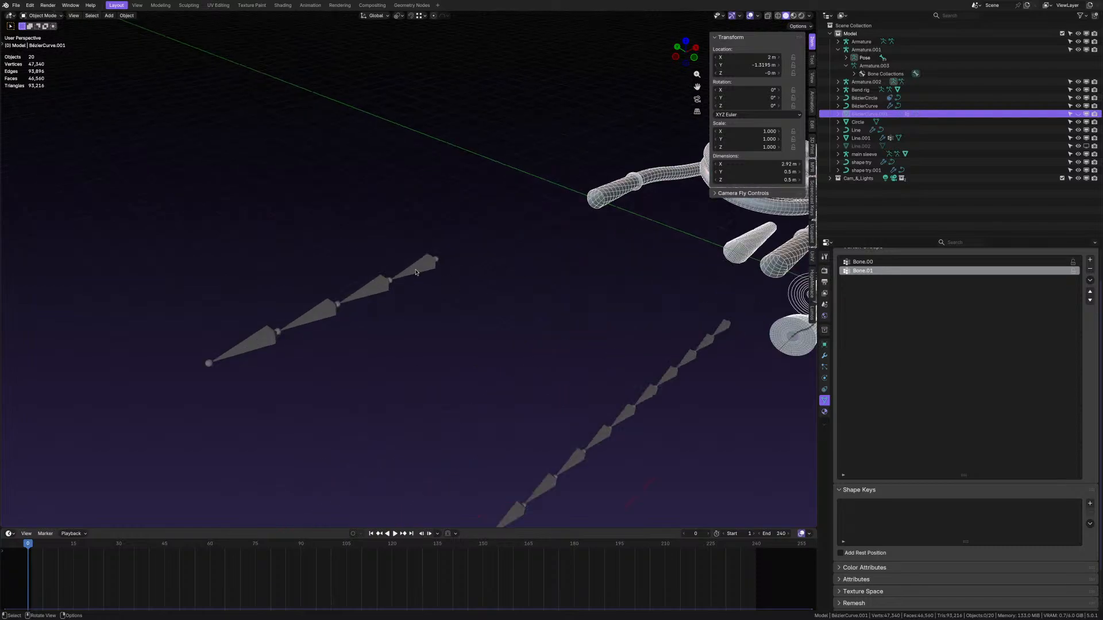
- Select a bone of the short chain and add a Damped Track bone constraint
click(426, 315)
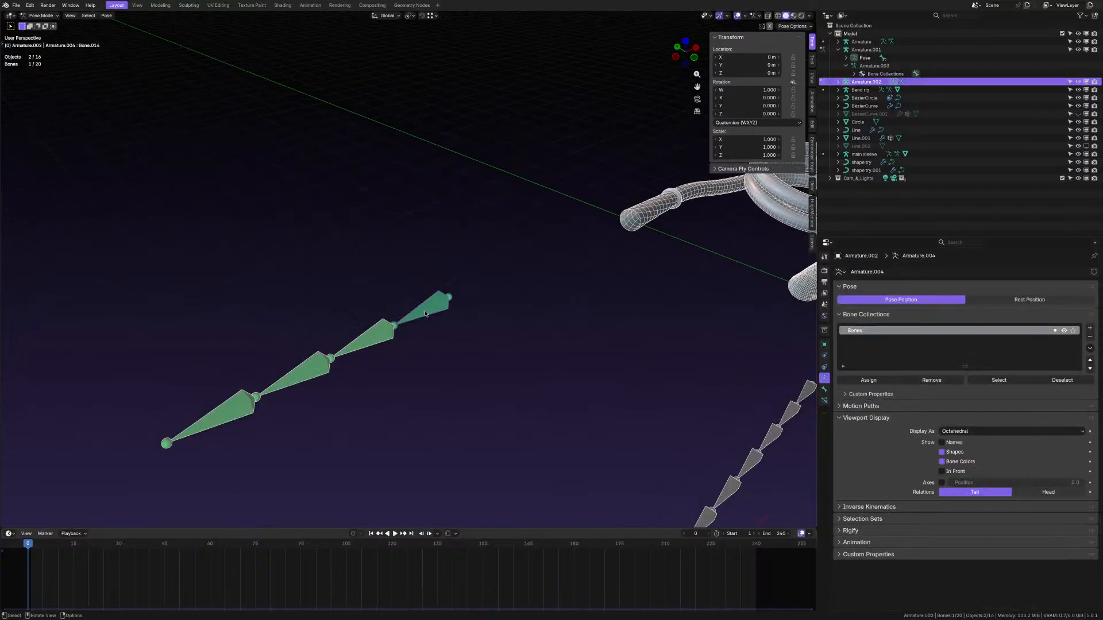
middle_drag(425, 310, 746, 394)
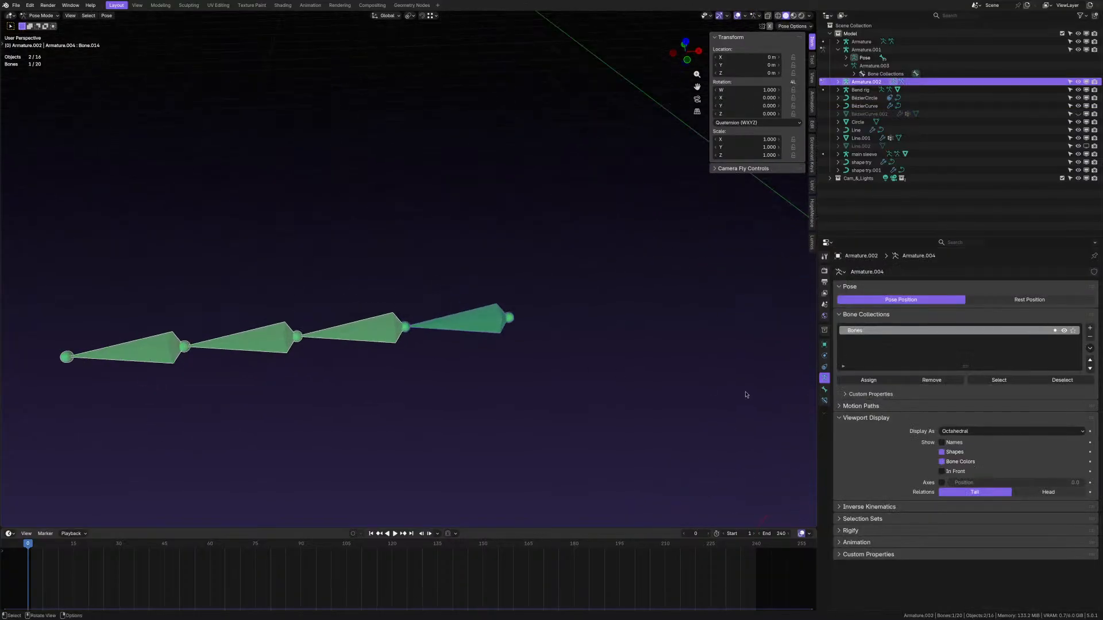
click(825, 402)
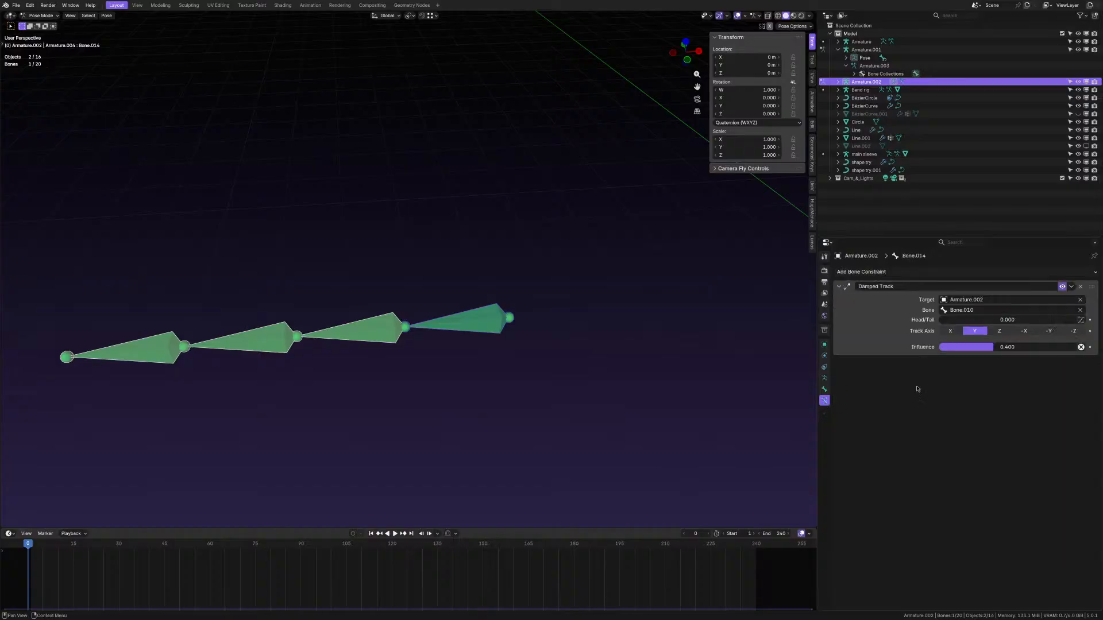
ctrl+middle_drag(897, 390, 898, 353)
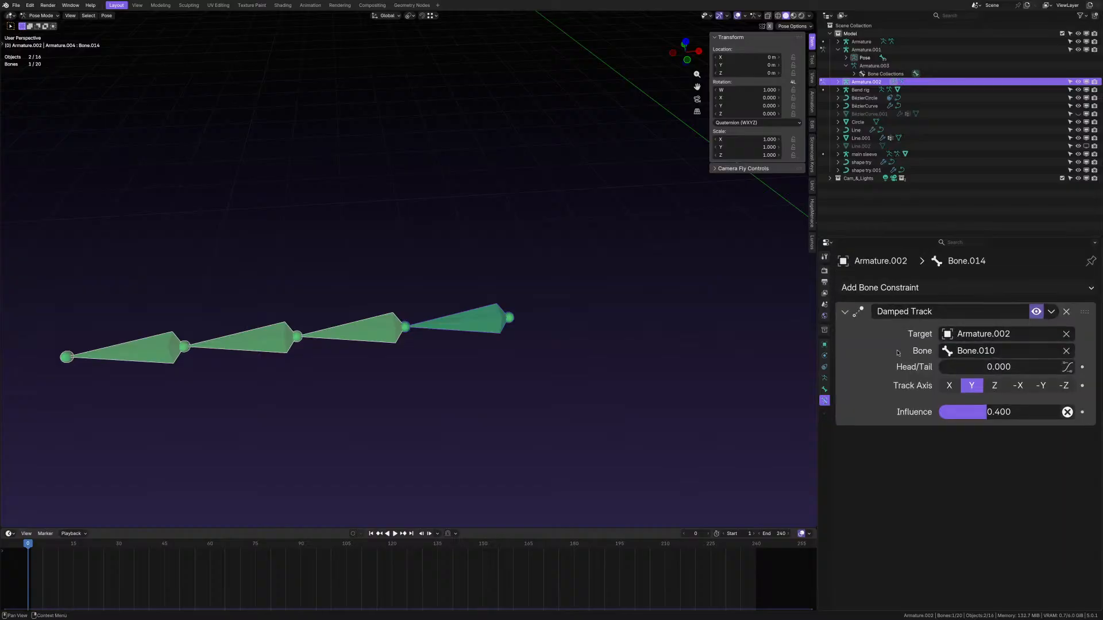
click(921, 289)
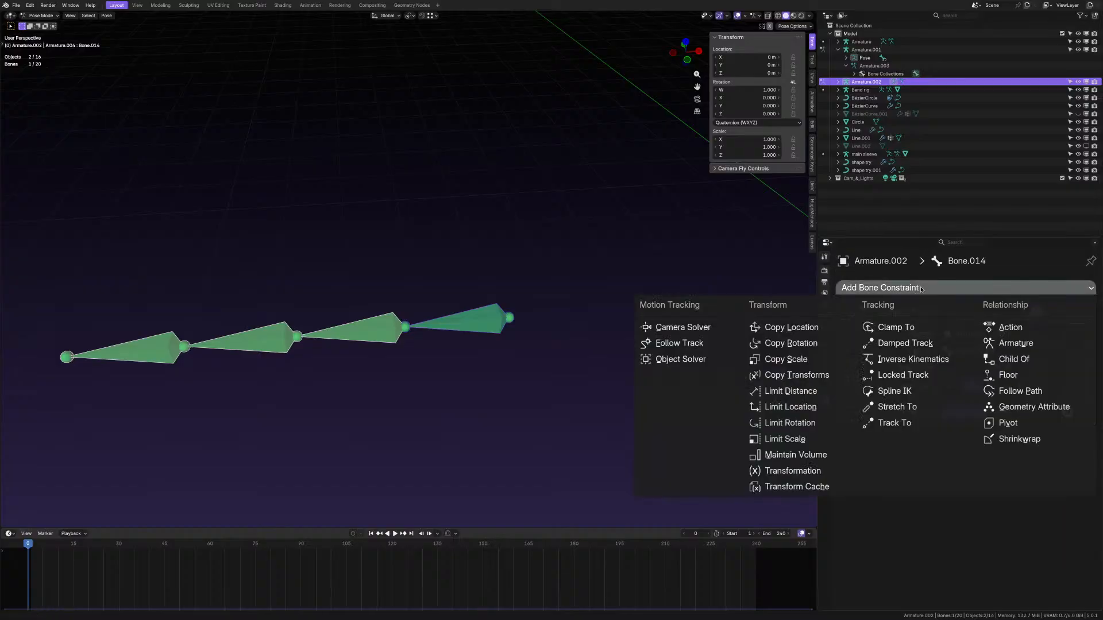
click(904, 343)
- Rotate Bone.014, Bone.015 (to 140°) and Bone.010 into a zigzag pose
middle_drag(588, 257, 661, 270)
middle_drag(452, 347, 483, 350)
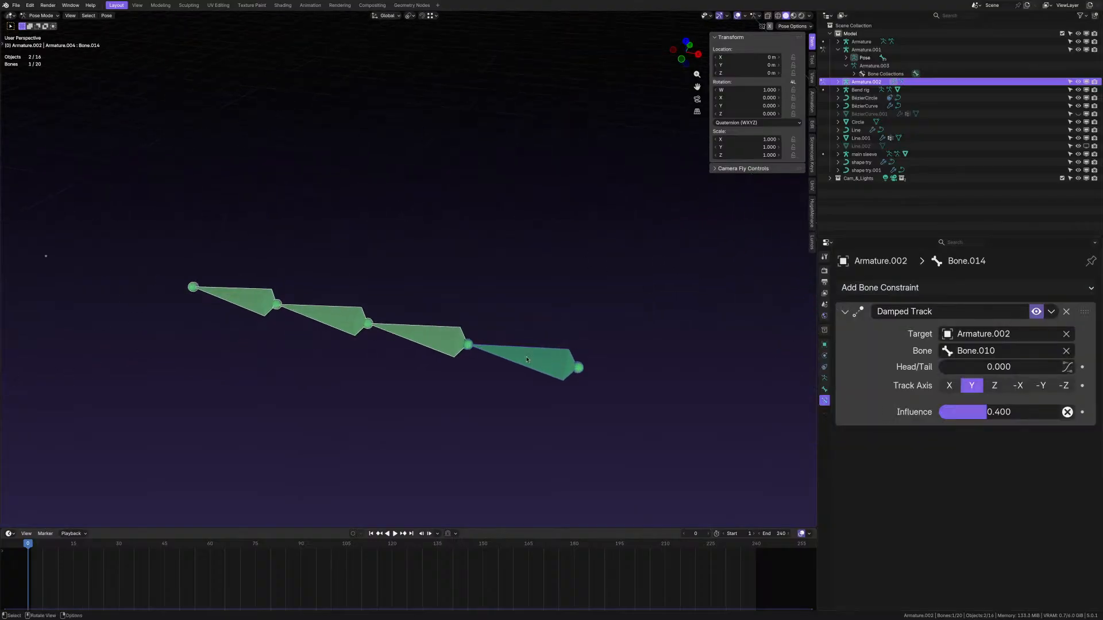
key(r)
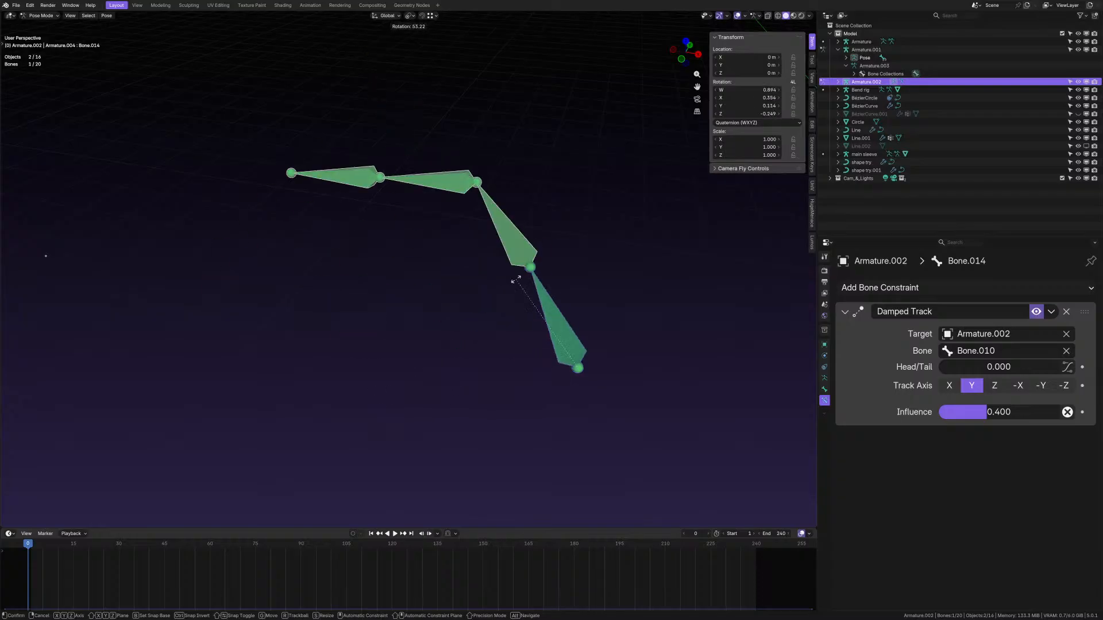
click(444, 181)
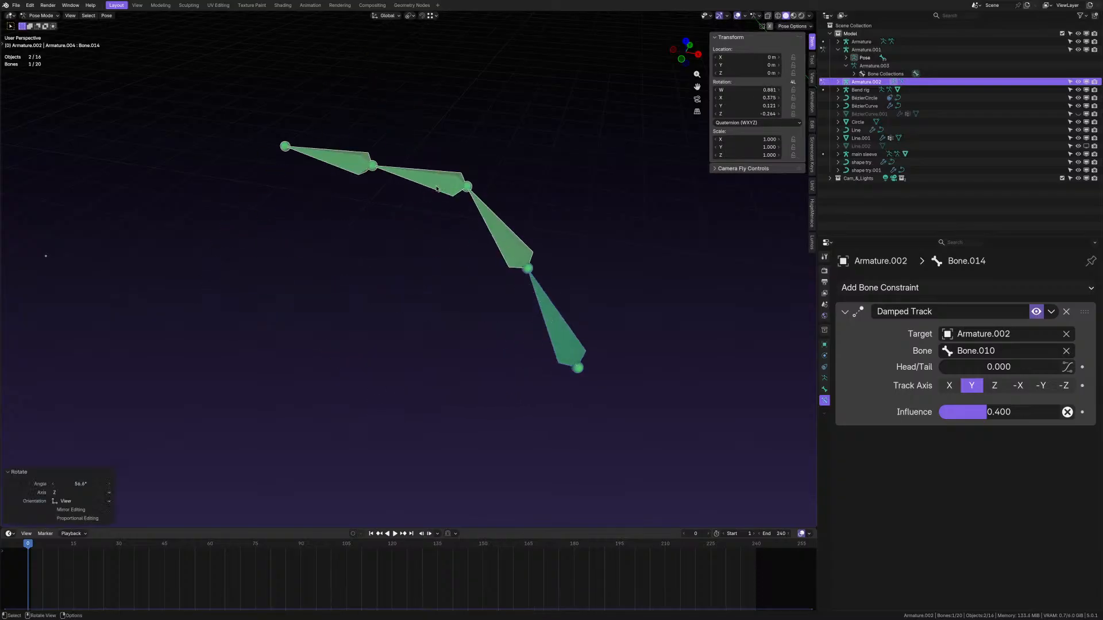
click(438, 186)
key(r)
click(567, 126)
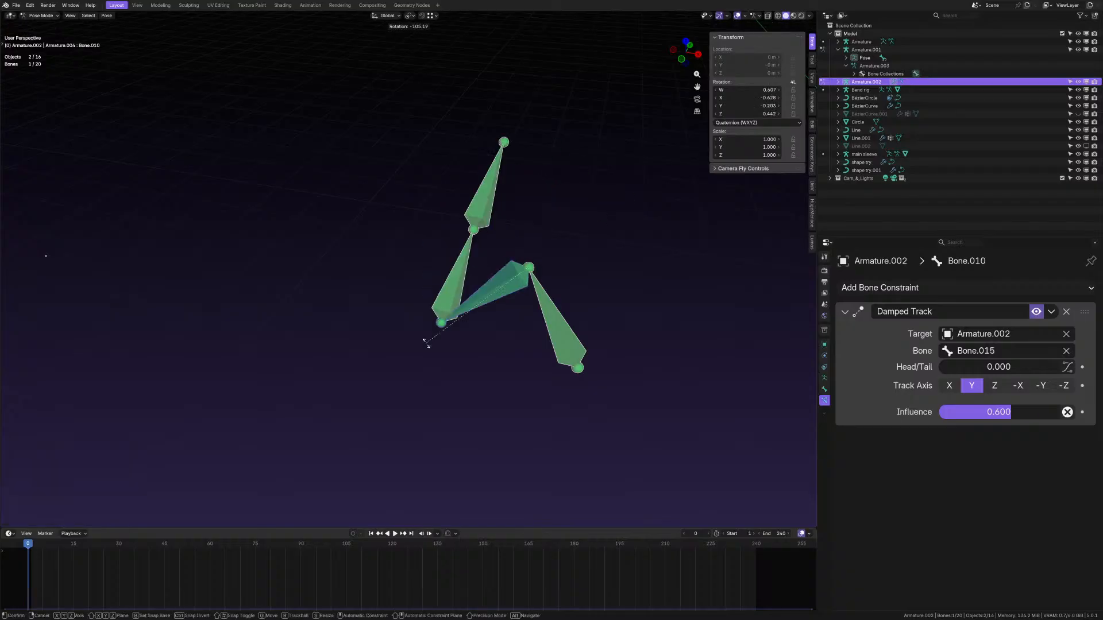
click(419, 270)
scroll(420, 270, down, 6)
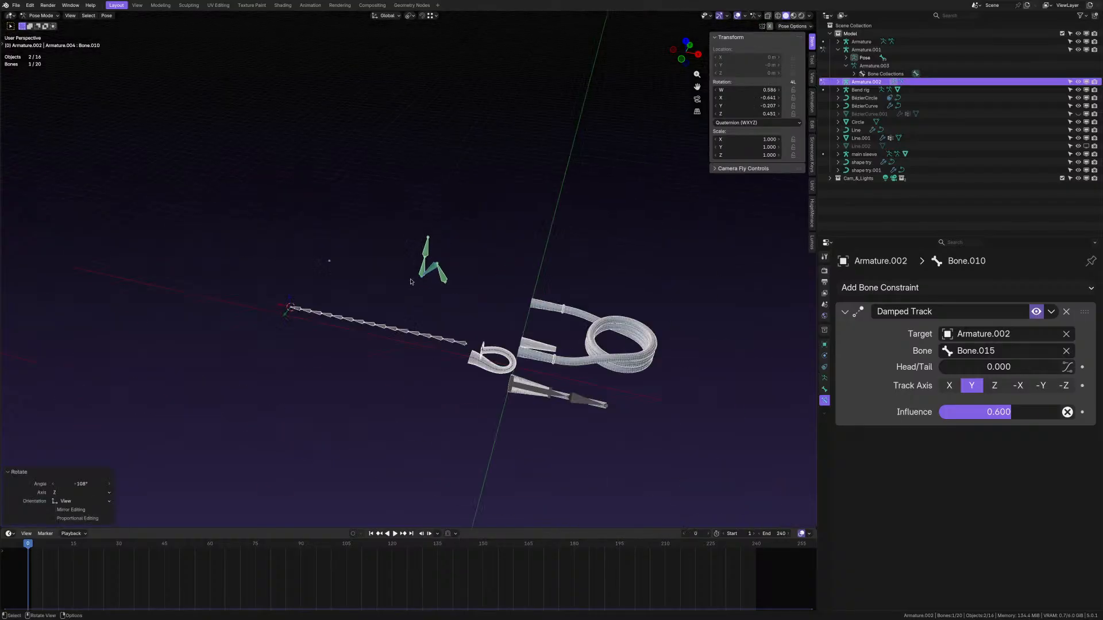
scroll(397, 333, up, 4)
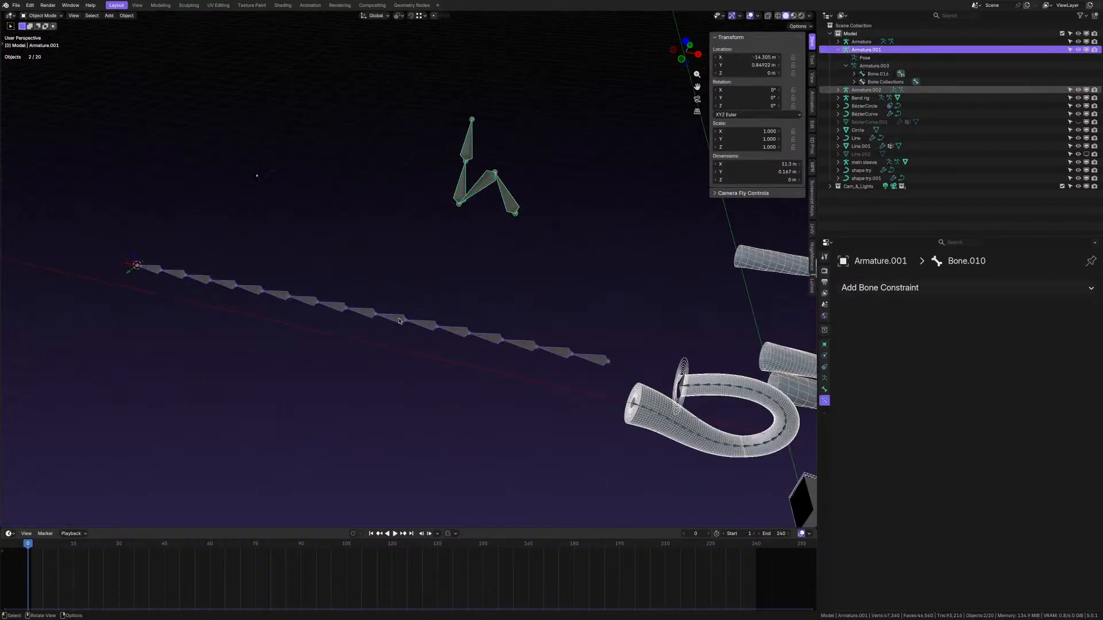
- In Armature.001's Pose Mode, rotate Bone.010, Bone.015 and Bone.004 of the long chain
key(ctrl+Tab)
scroll(400, 321, up, 1)
key(r)
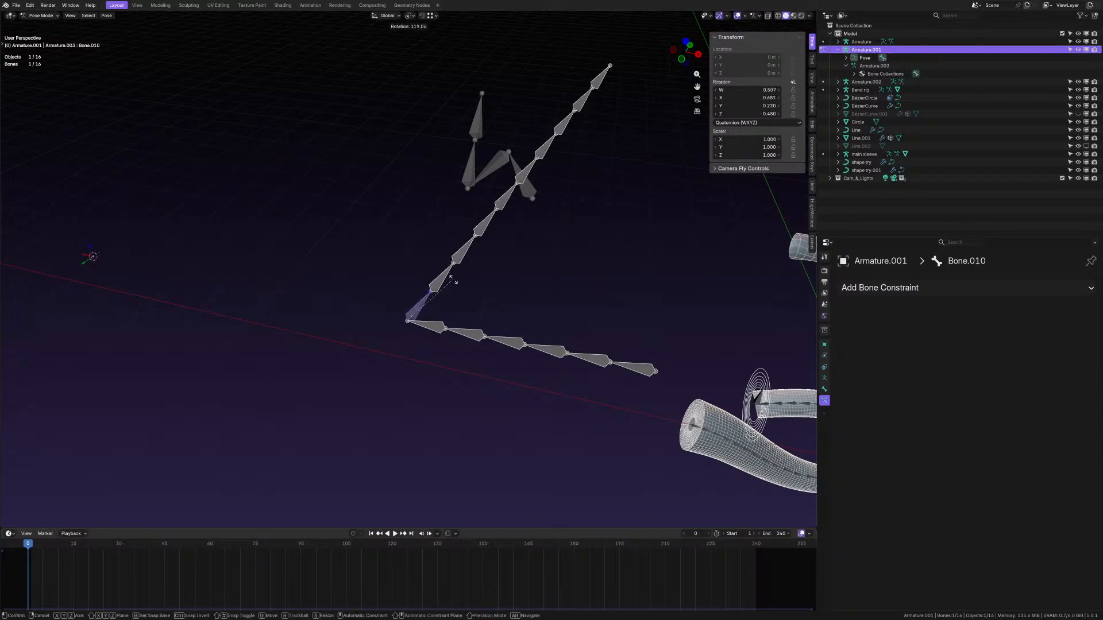
click(384, 270)
click(358, 247)
key(r)
right_click(319, 316)
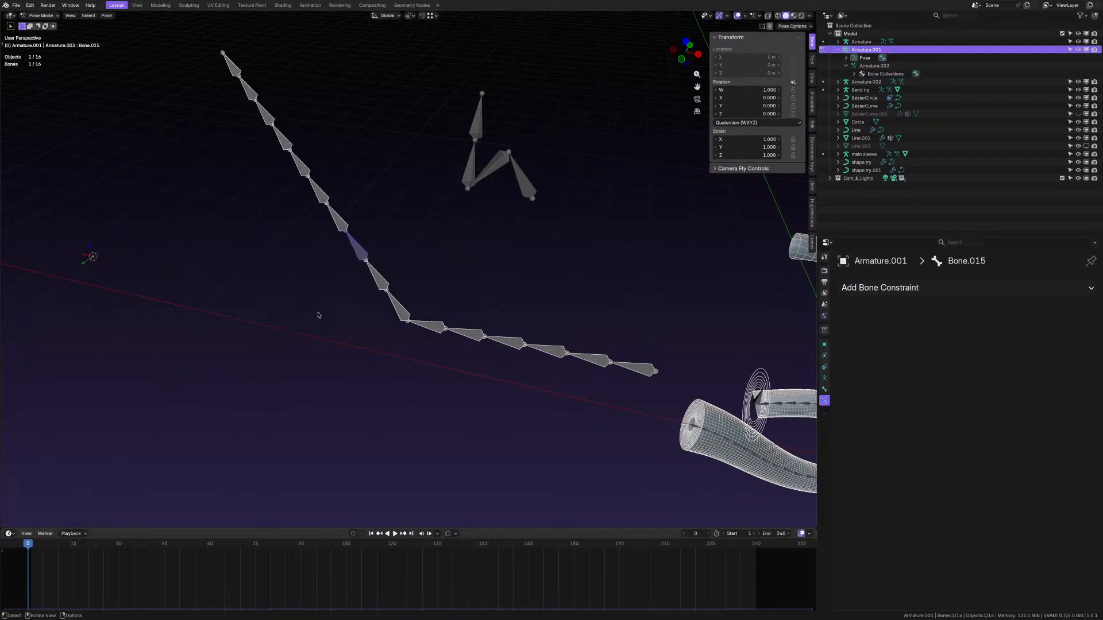
key(r)
click(374, 271)
click(505, 340)
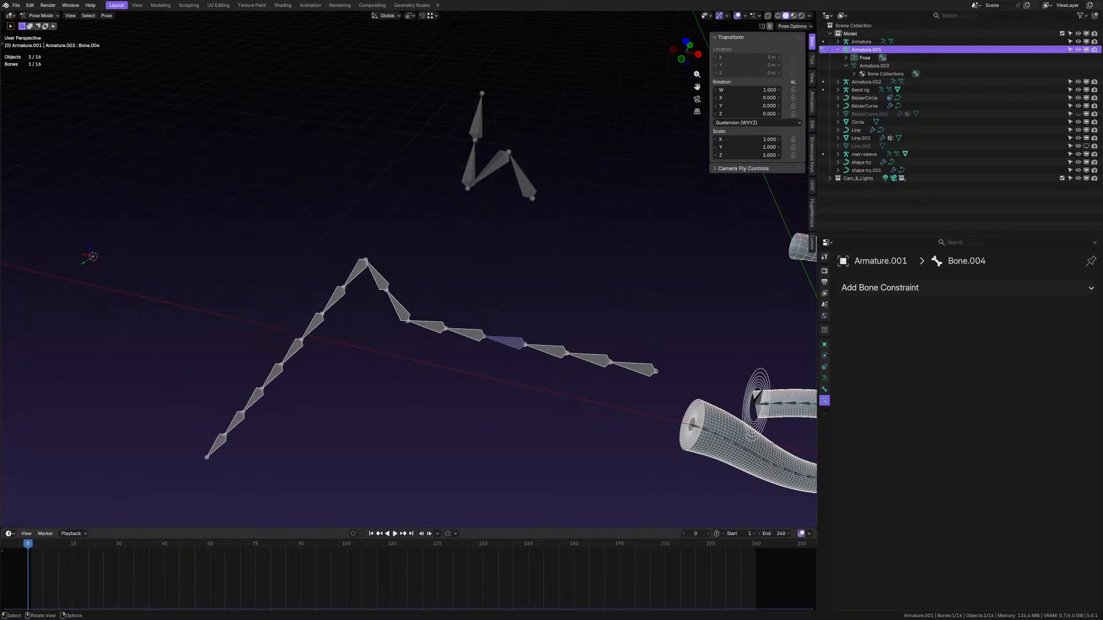
key(r)
click(506, 321)
- Abandon Bone.016's rotation and undo the bone rotations on the long chain
click(647, 359)
key(r)
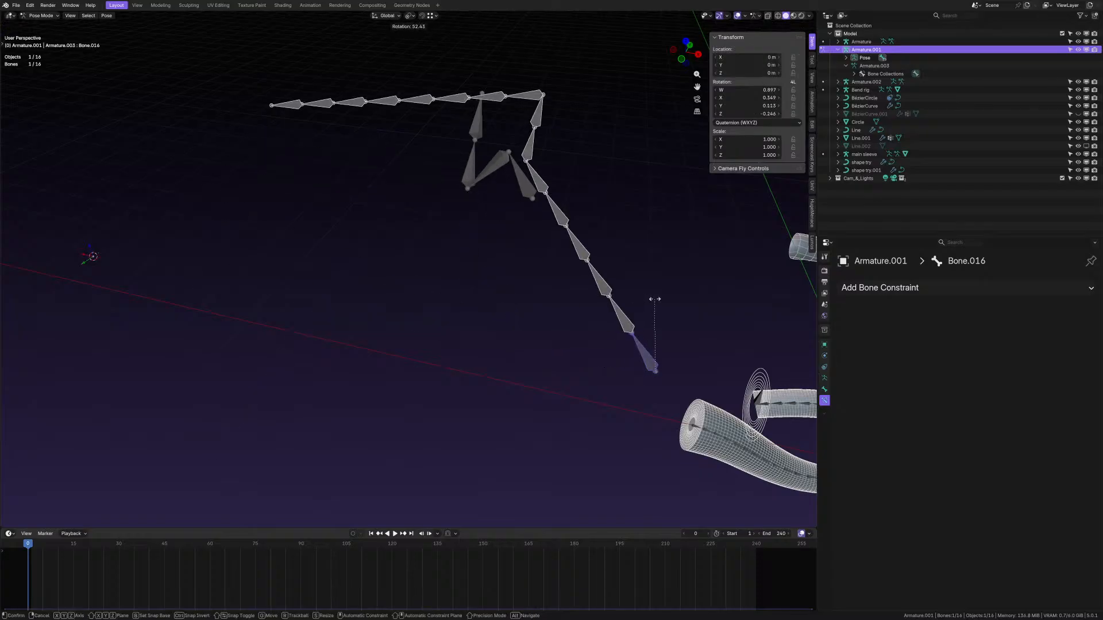
right_click(642, 316)
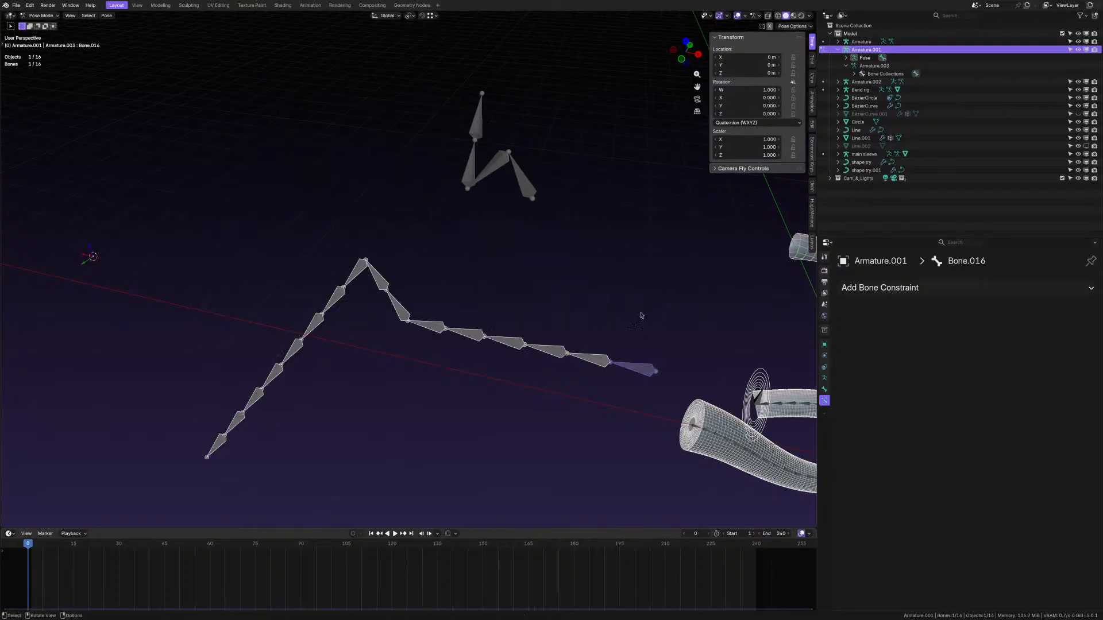
mouse_move(426, 349)
middle_down()
mouse_move(400, 365)
mouse_move(448, 320)
mouse_move(458, 325)
middle_up()
key(ctrl+z)
key(ctrl+z)
key(ctrl+z)
key(ctrl+z)
key(ctrl+z)
- Put Armature.002 into Pose Mode and make its middle bone Bone.010 active
scroll(459, 323, down, 3)
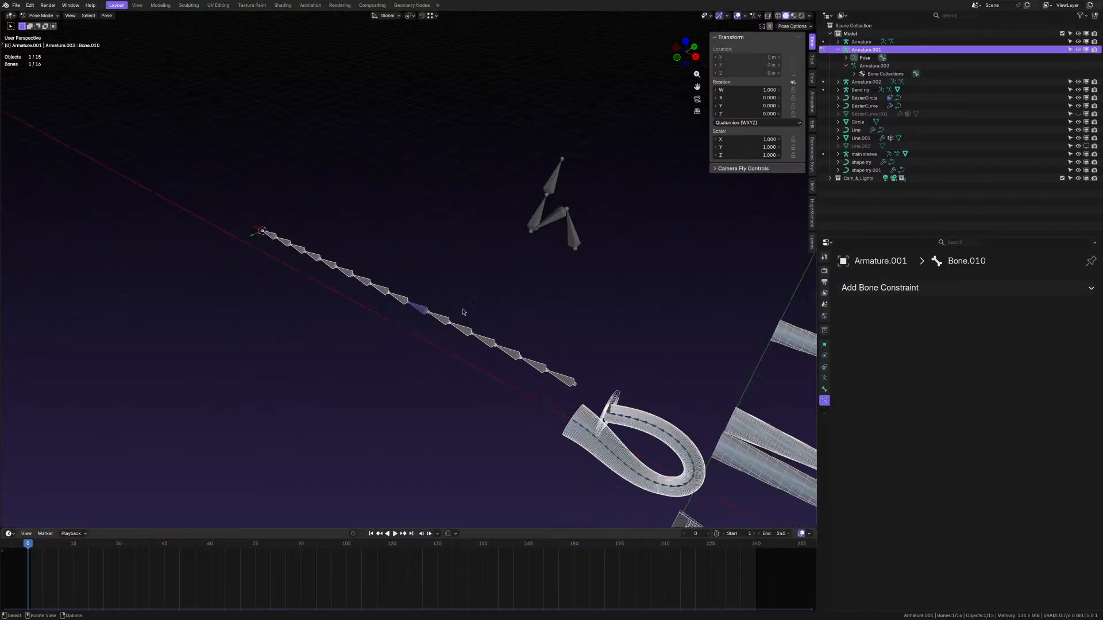
shift+middle_drag(534, 232, 439, 296)
scroll(457, 296, up, 4)
click(459, 291)
key(ctrl+Tab)
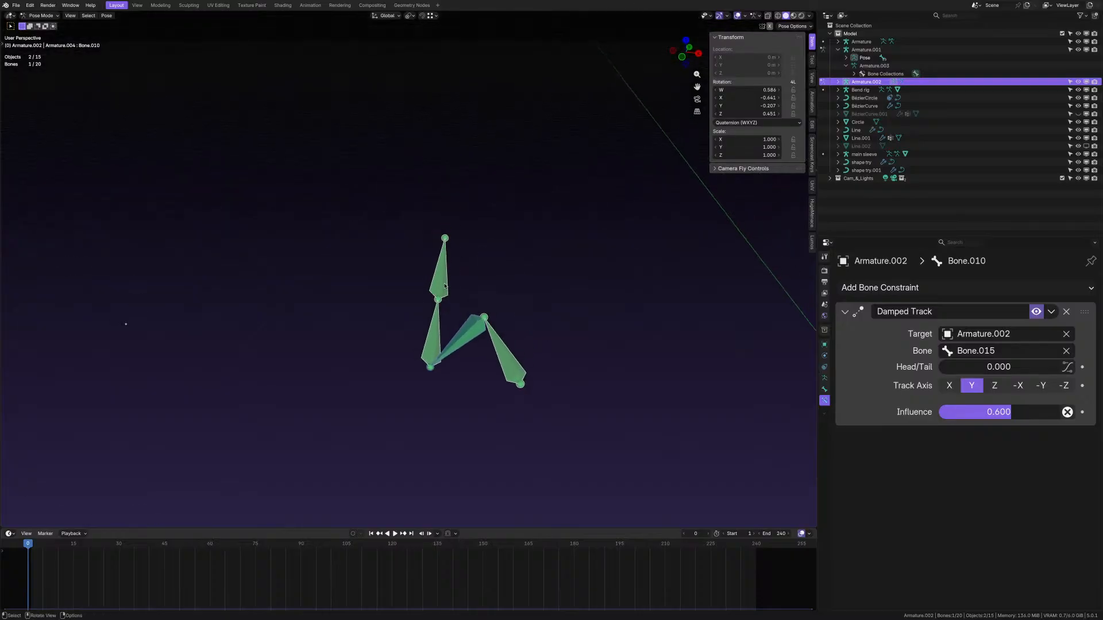
click(438, 299)
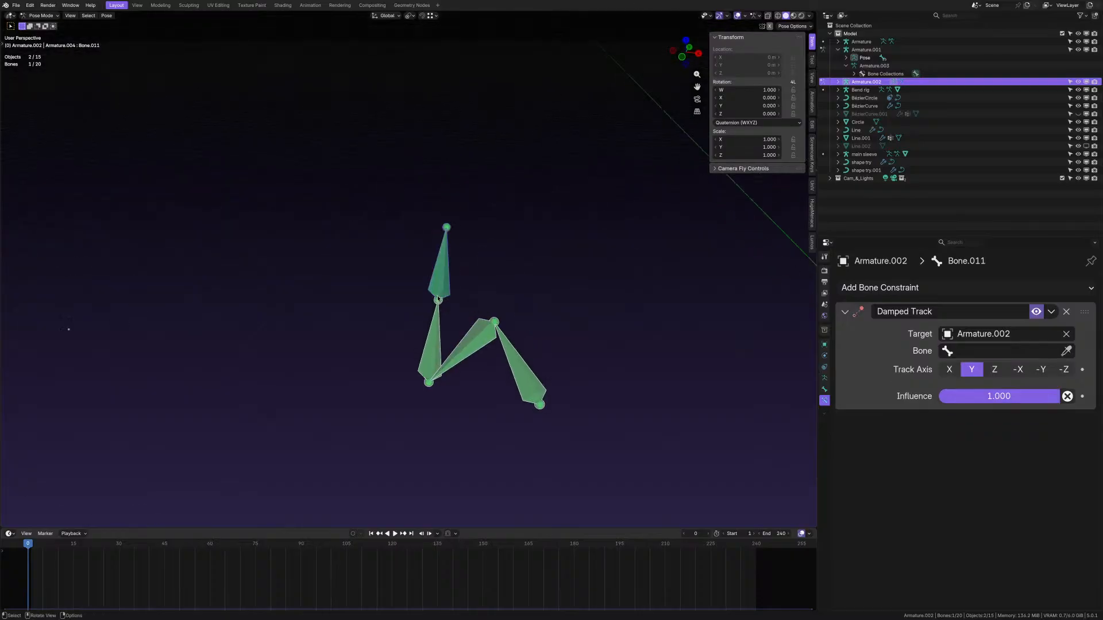
click(488, 328)
- Rotate Bone.010 upright, then rotate Bone.015
key(r)
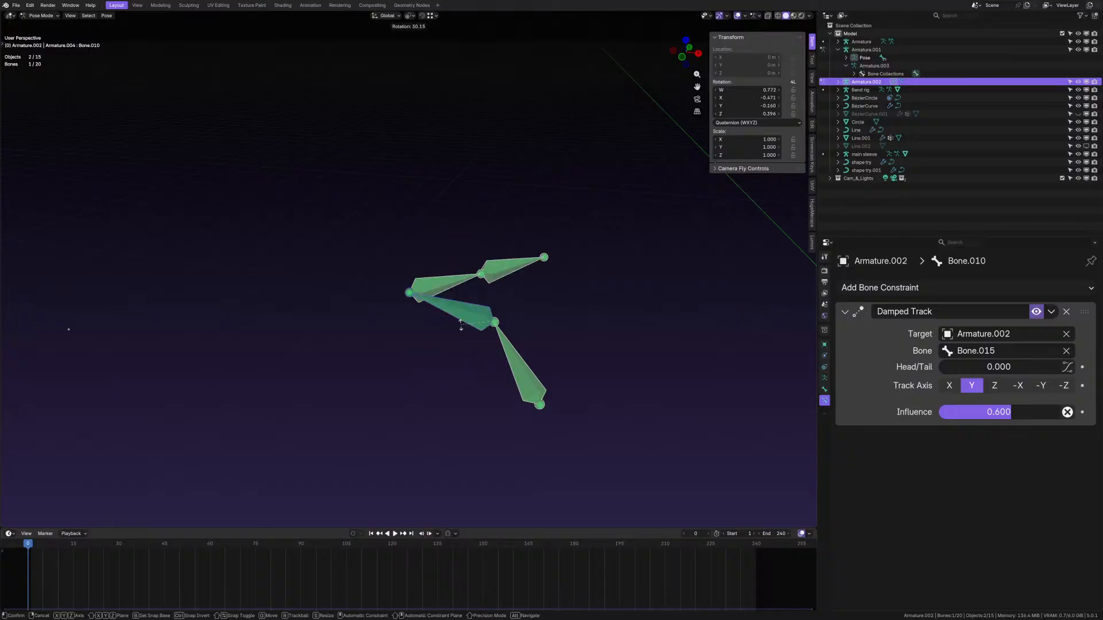
click(523, 284)
click(520, 266)
key(r)
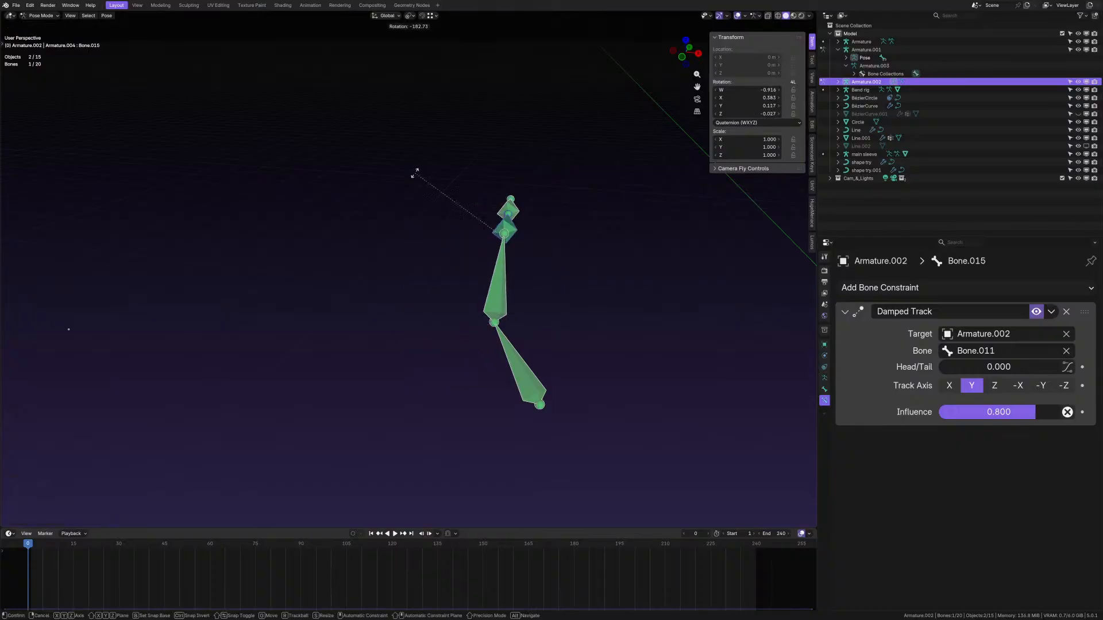
click(394, 177)
middle_drag(395, 177, 463, 294)
- Rotate Bone.010 again and begin rotating Bone.014
click(489, 304)
key(r)
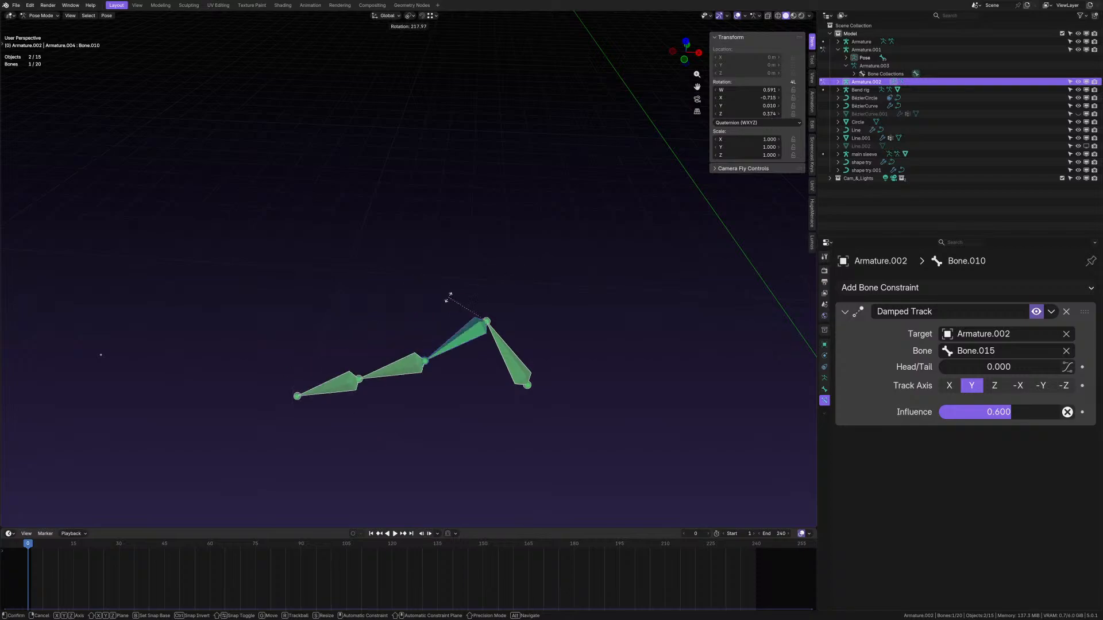
click(484, 290)
click(489, 323)
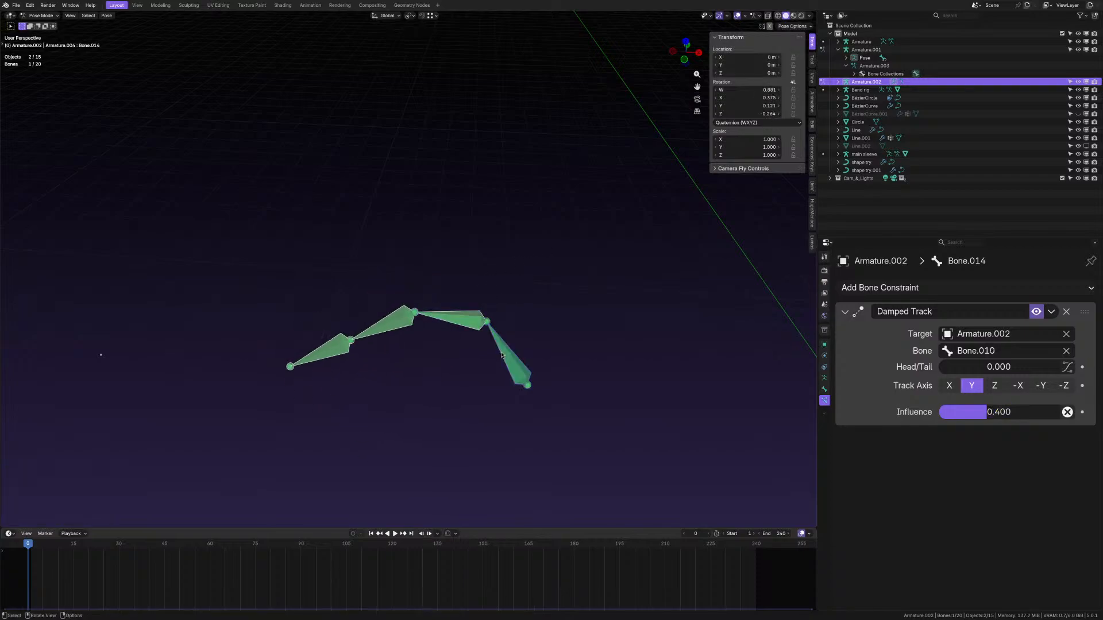
key(r)
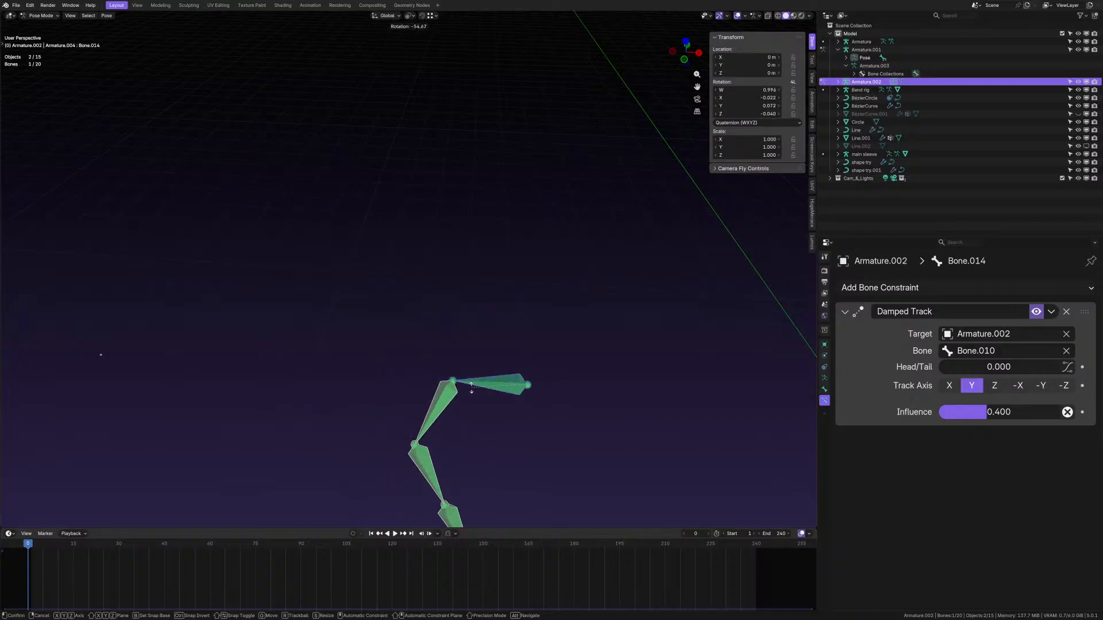
- Confirm Bone.014's rotation and orbit around the bone chain
click(430, 380)
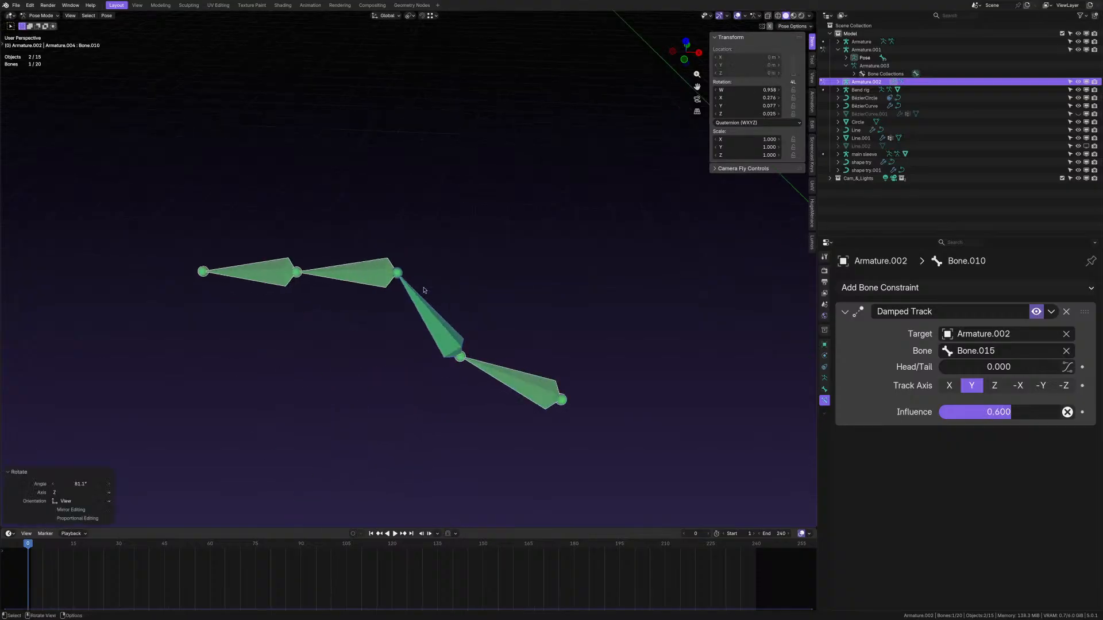
middle_drag(424, 290, 514, 361)
shift+middle_drag(396, 278, 405, 313)
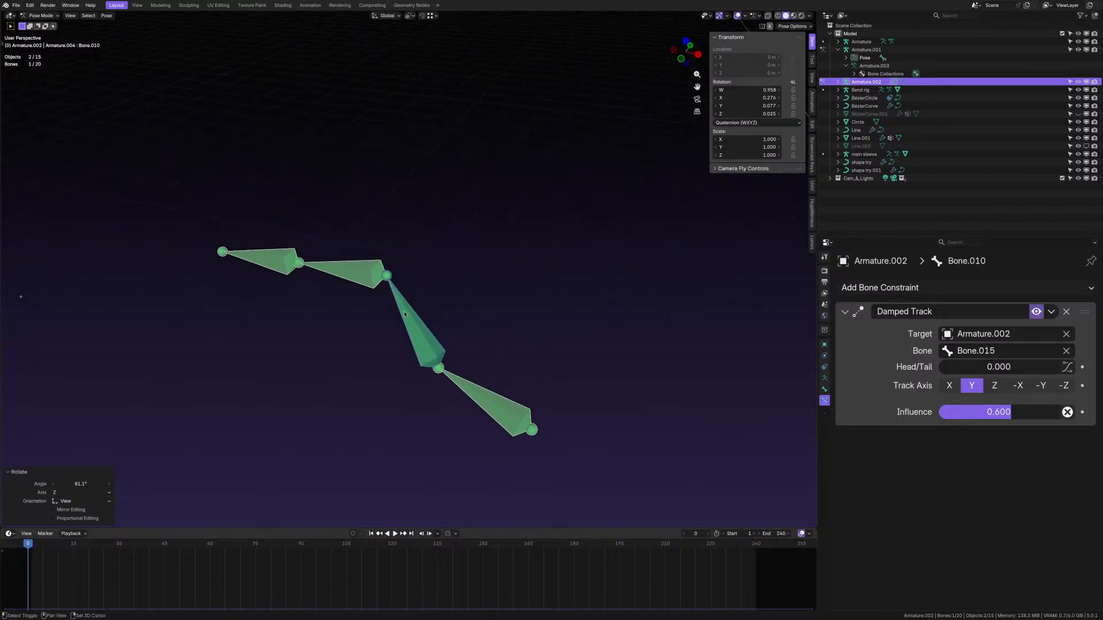
middle_drag(362, 268, 370, 277)
- Select all Armature.002 bones and clear their rotations, leaving only the Damped Track curve
click(370, 278)
key(a)
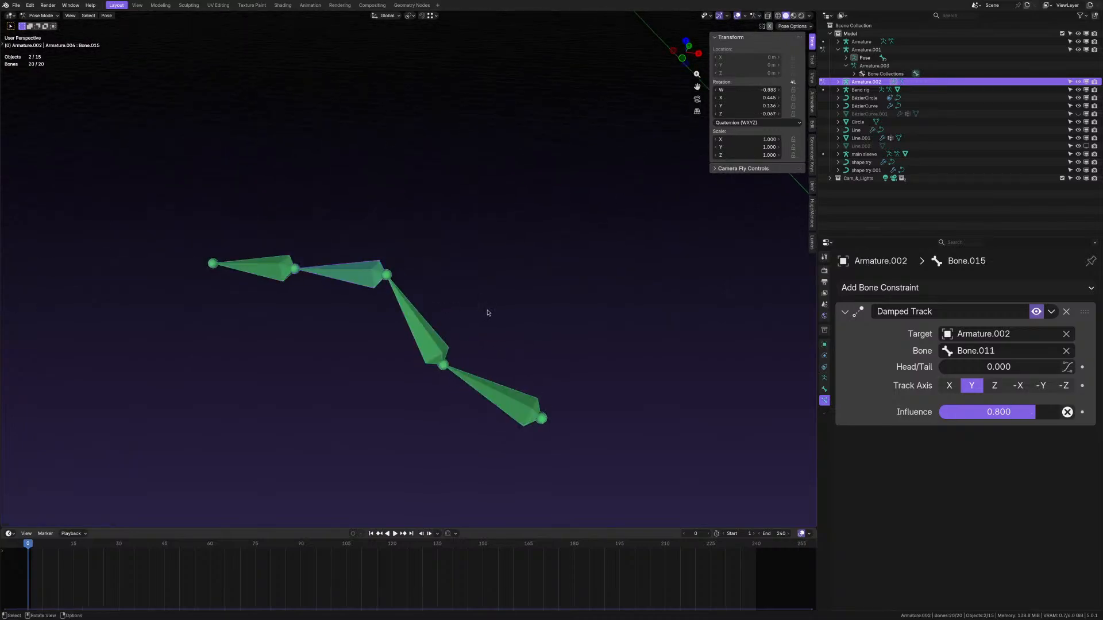
middle_drag(435, 330, 442, 330)
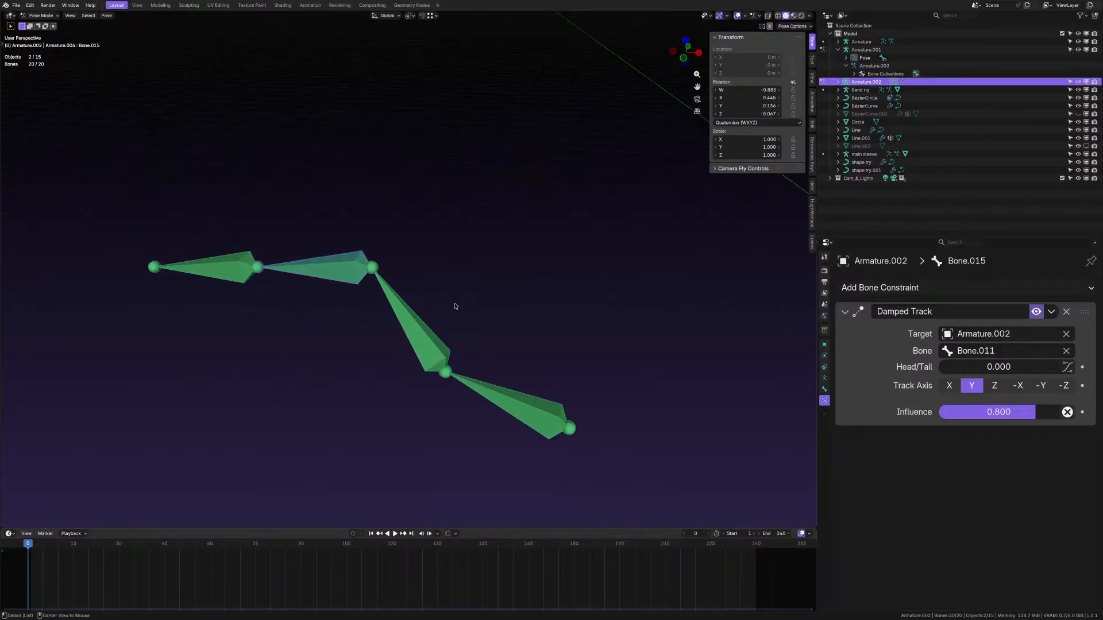
key(alt+r)
middle_drag(455, 306, 463, 334)
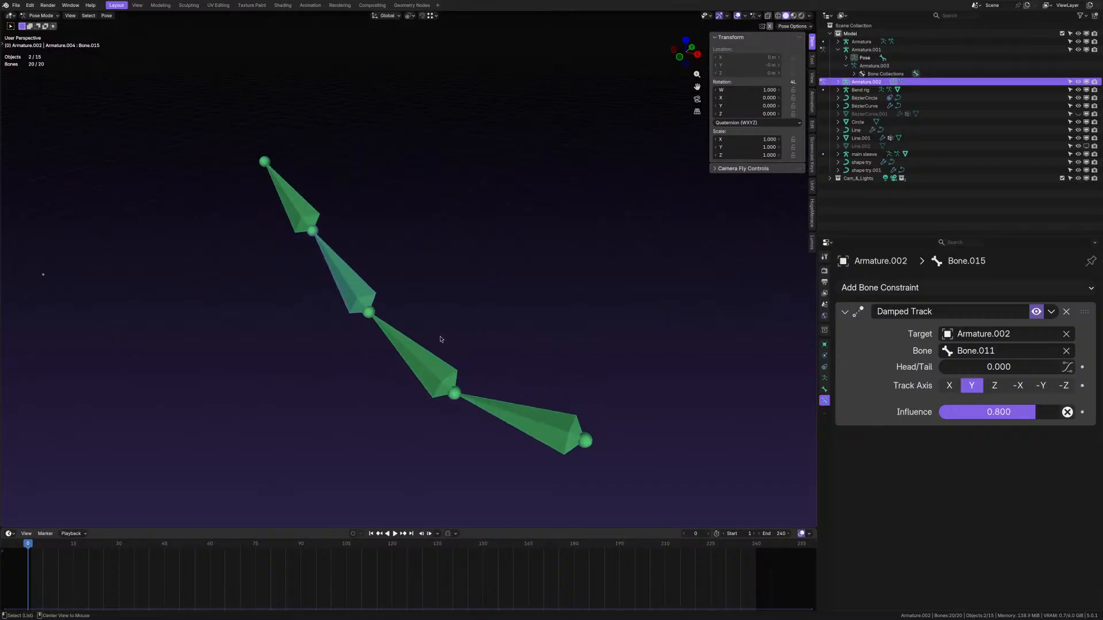
middle_drag(436, 331, 437, 339)
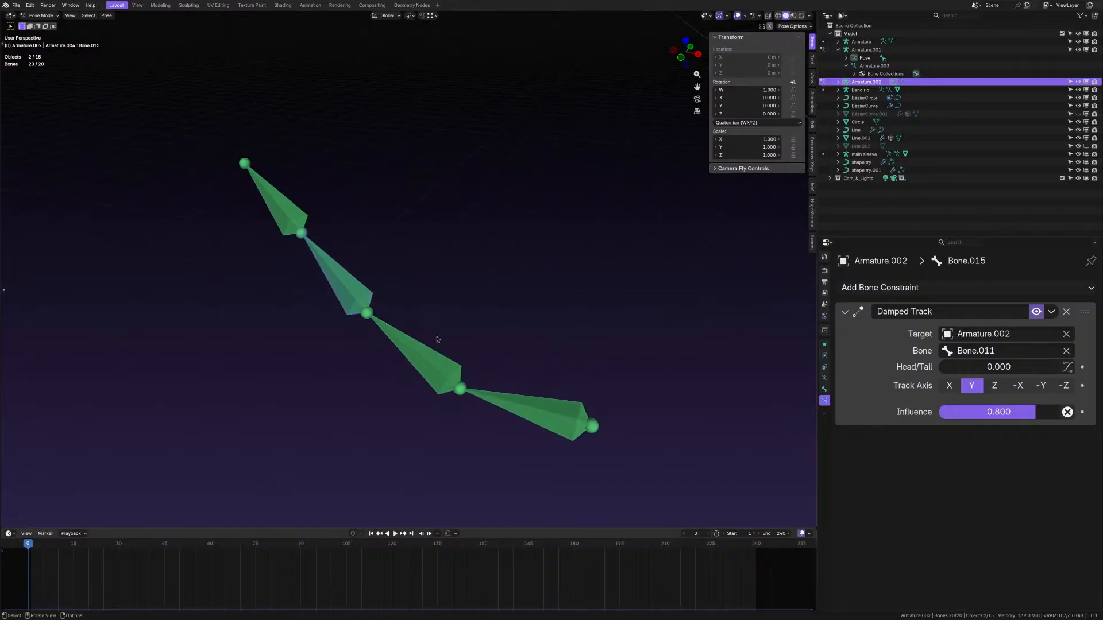
scroll(531, 357, down, 4)
scroll(513, 355, up, 2)
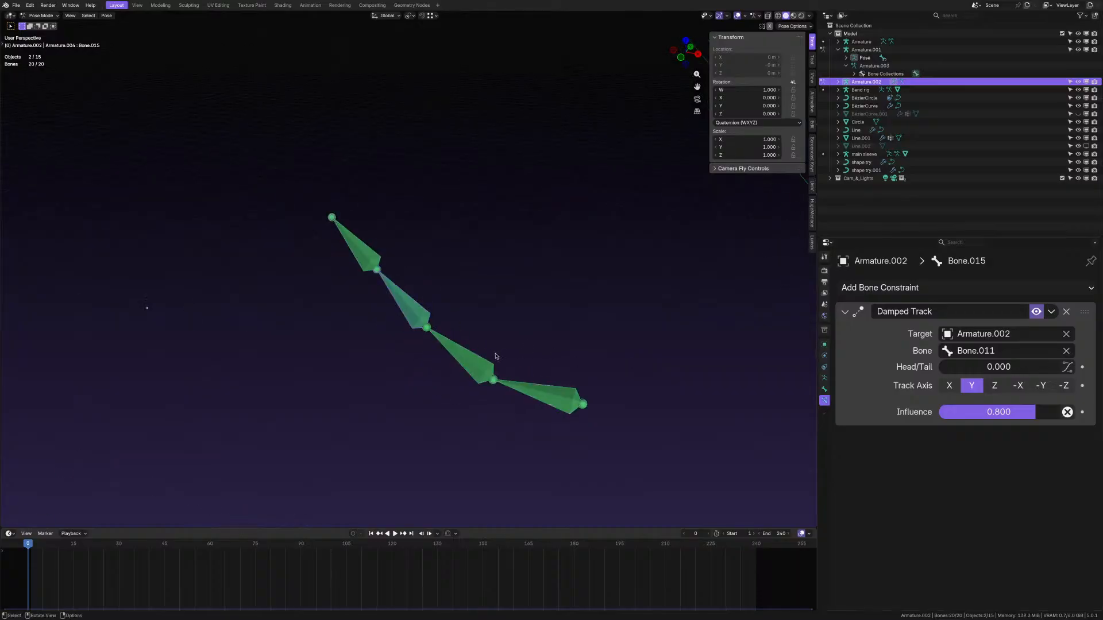
click(524, 326)
- Select all bones and toggle Bone.015's Damped Track constraint off and on to compare
key(a)
scroll(549, 362, up, 1)
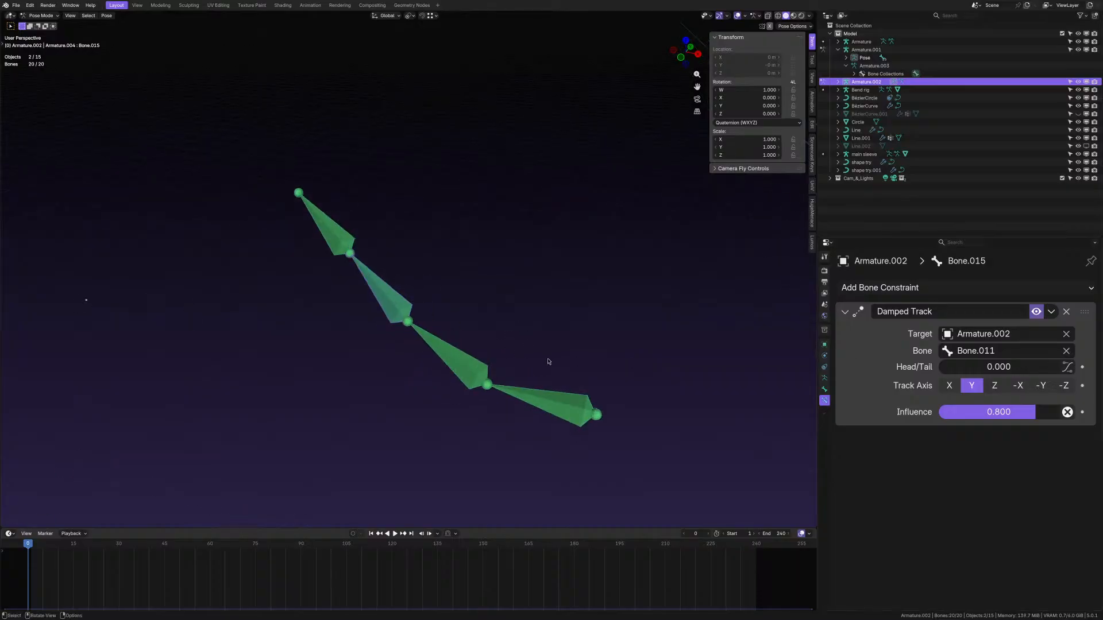
click(1039, 315)
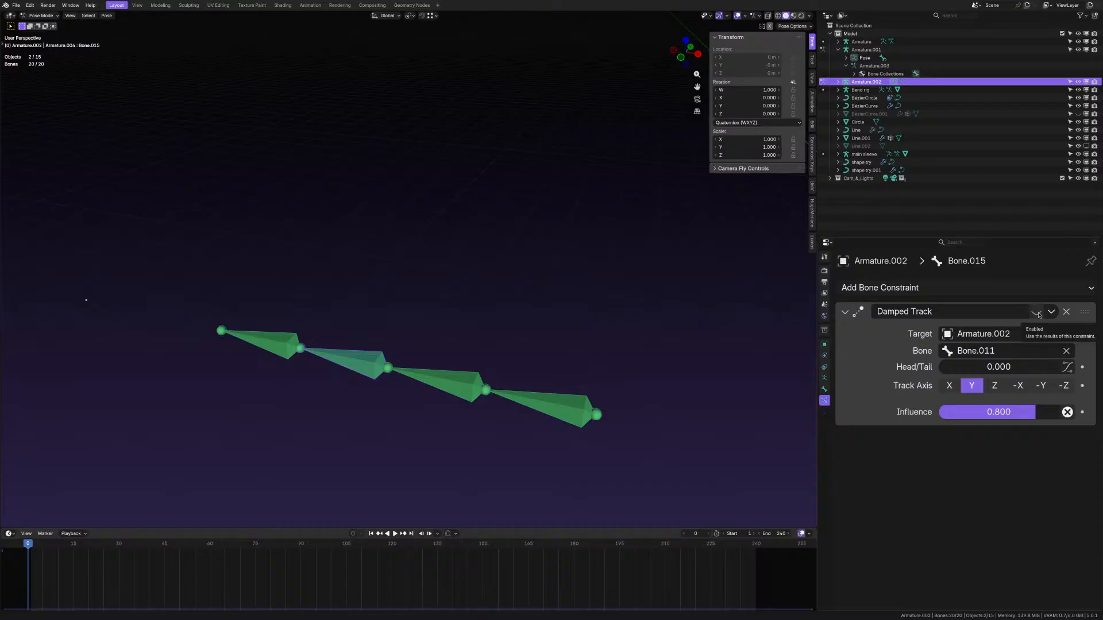
click(1038, 314)
scroll(429, 371, down, 2)
scroll(445, 372, up, 3)
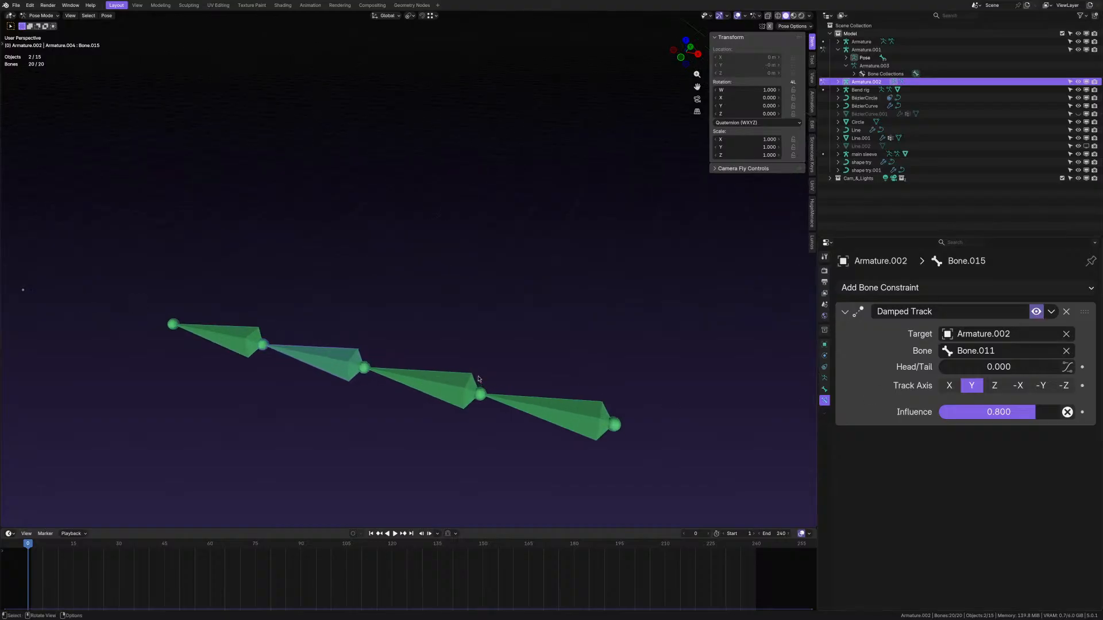
- Orbit and zoom to view the bone chain diagonally and side-on
middle_drag(478, 380, 448, 382)
scroll(449, 382, up, 2)
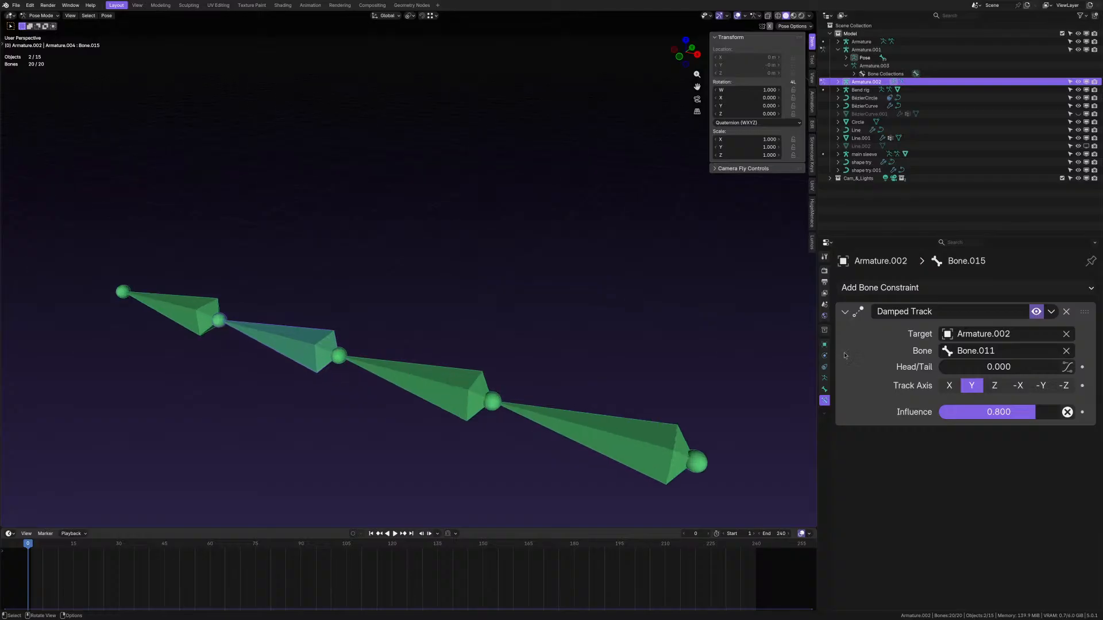
scroll(593, 385, up, 1)
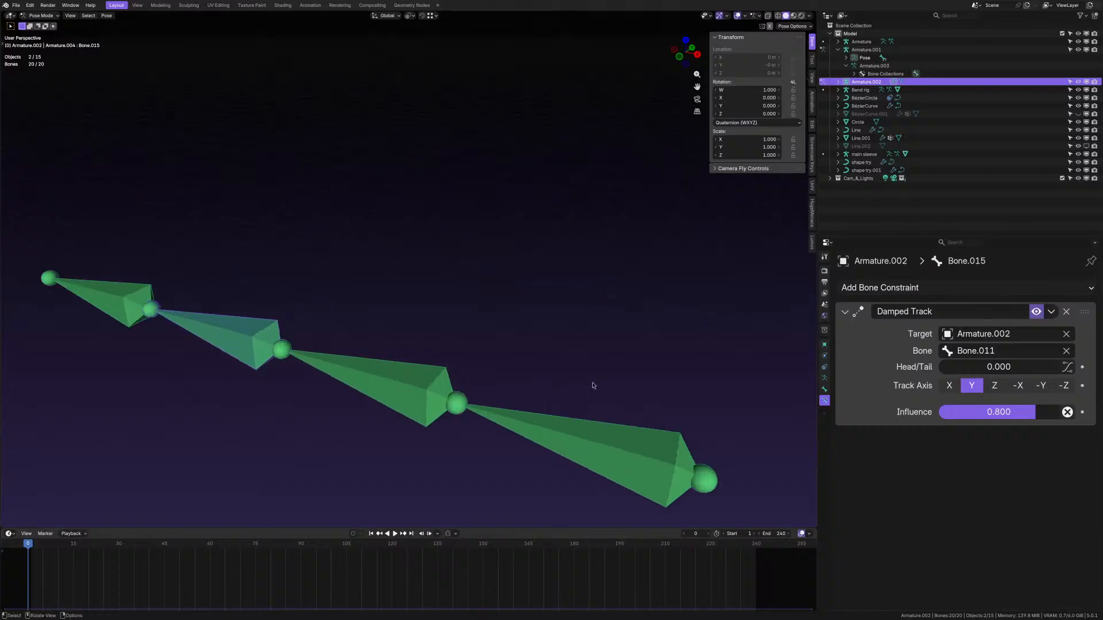
scroll(593, 384, down, 3)
mouse_move(571, 382)
middle_down()
mouse_move(571, 392)
mouse_move(573, 382)
middle_up()
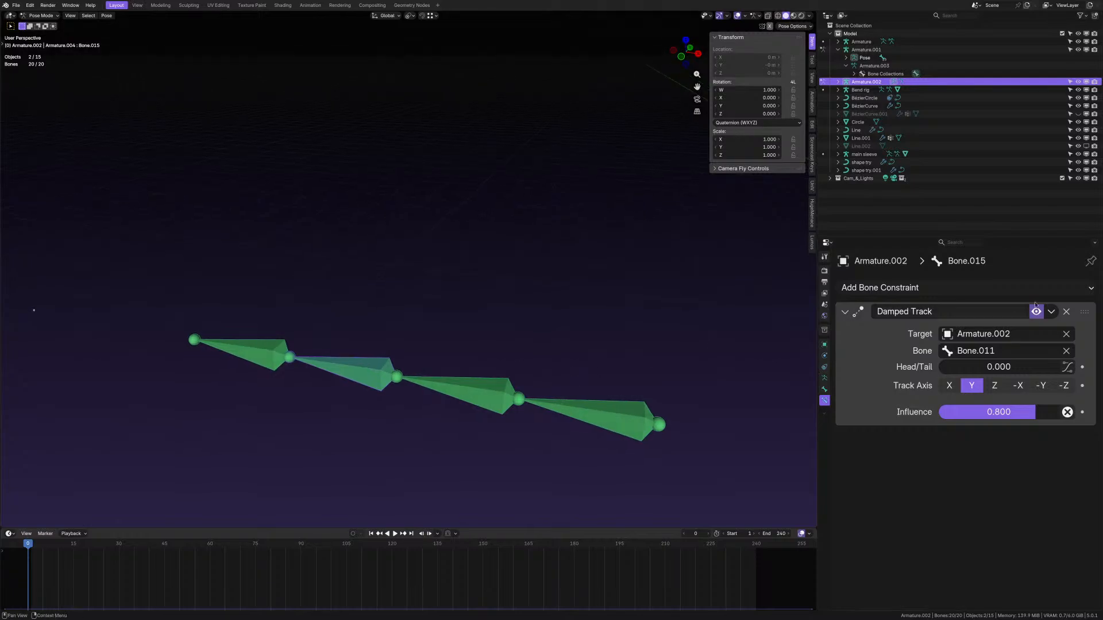
scroll(519, 398, up, 1)
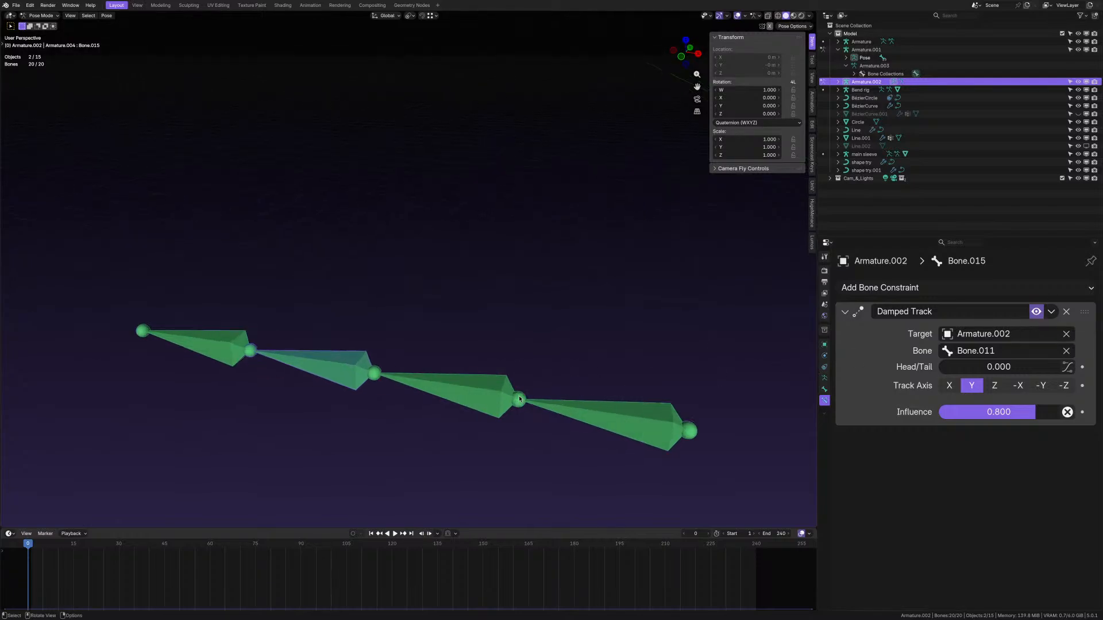
middle_drag(575, 379, 487, 372)
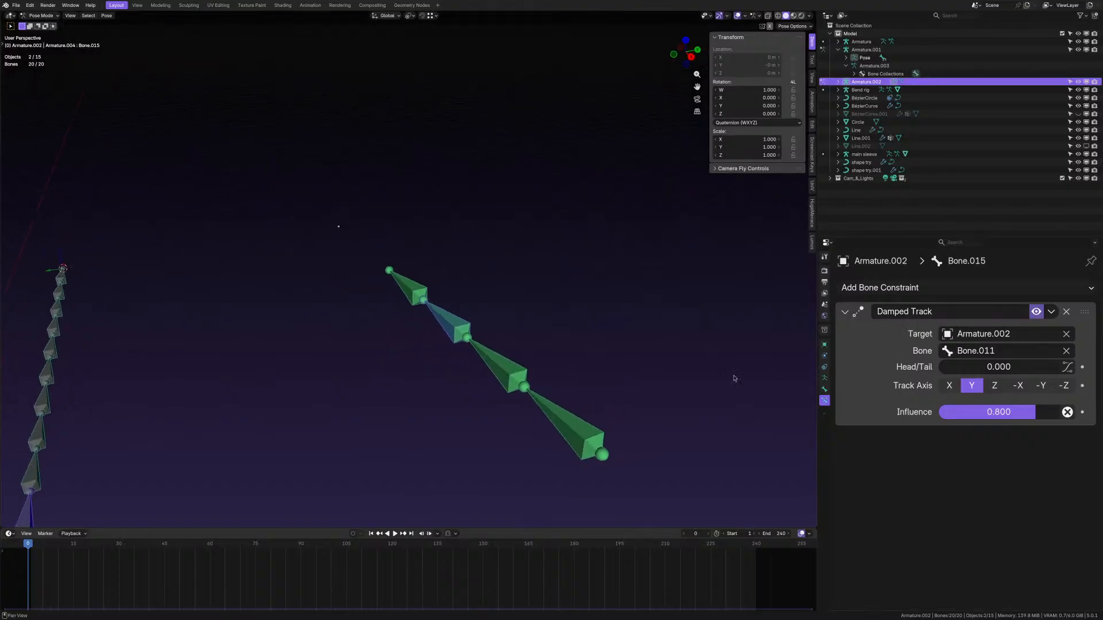
middle_drag(733, 378, 516, 356)
scroll(515, 357, up, 4)
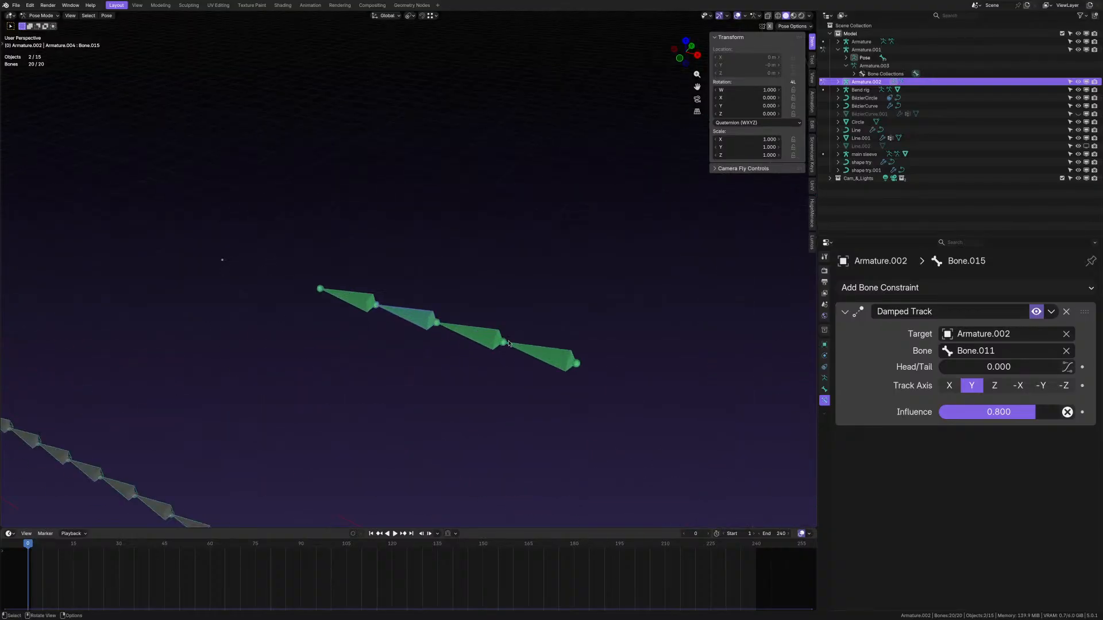
scroll(508, 343, up, 2)
scroll(502, 340, down, 5)
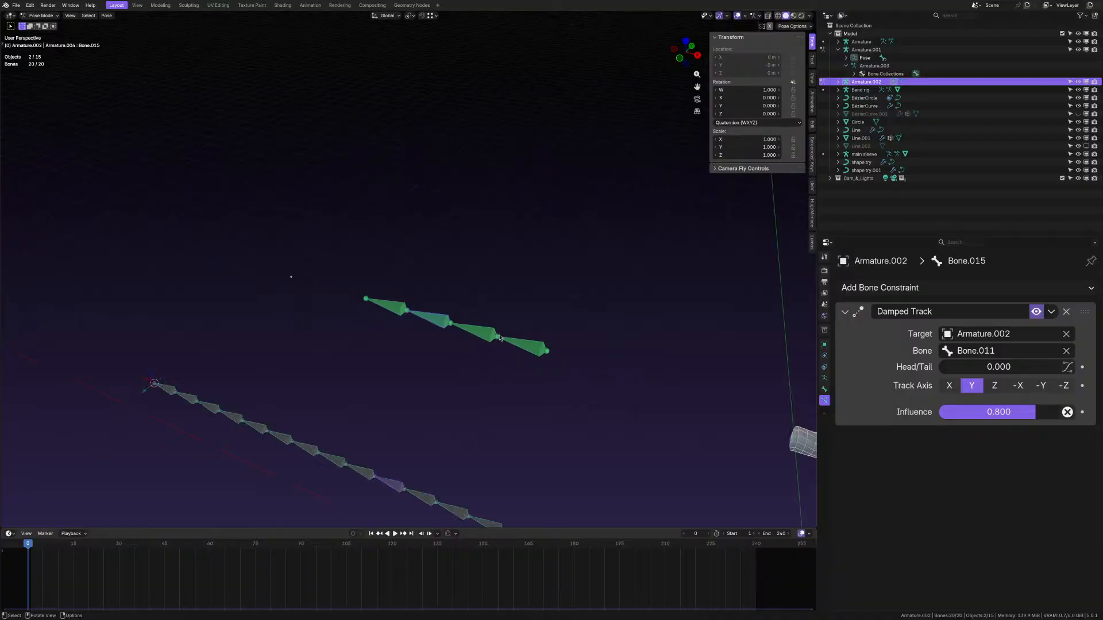
- Select bones in the grey and green chains to review their Damped Track constraints
click(371, 480)
middle_drag(373, 480, 395, 476)
click(488, 295)
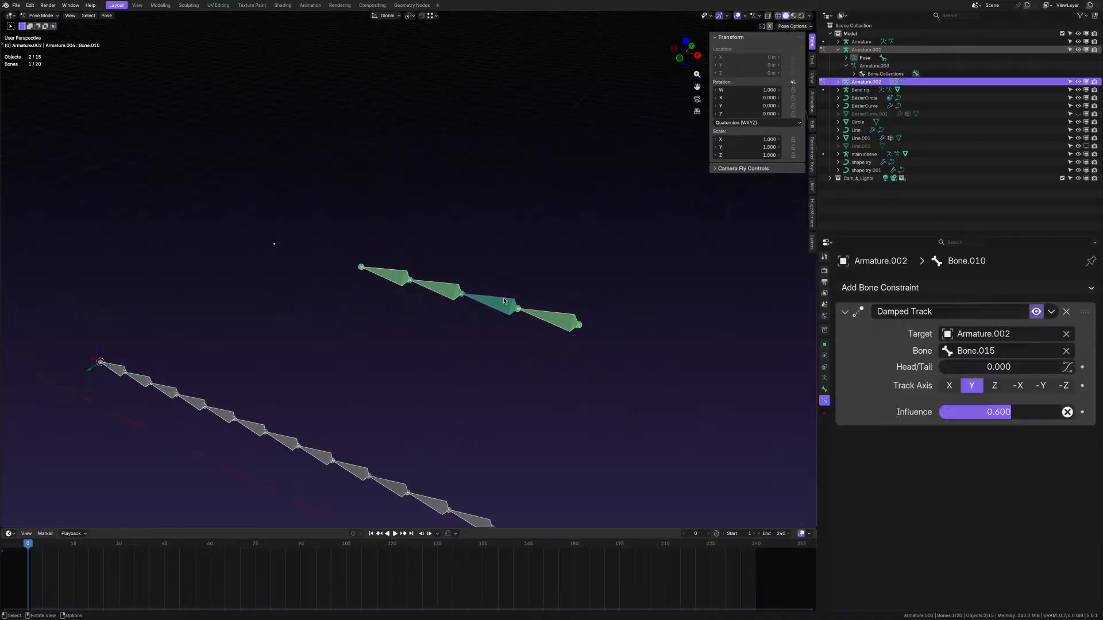
scroll(489, 295, up, 4)
mouse_move(488, 295)
middle_down()
mouse_move(428, 304)
mouse_move(454, 308)
mouse_move(474, 294)
middle_up()
scroll(454, 308, down, 1)
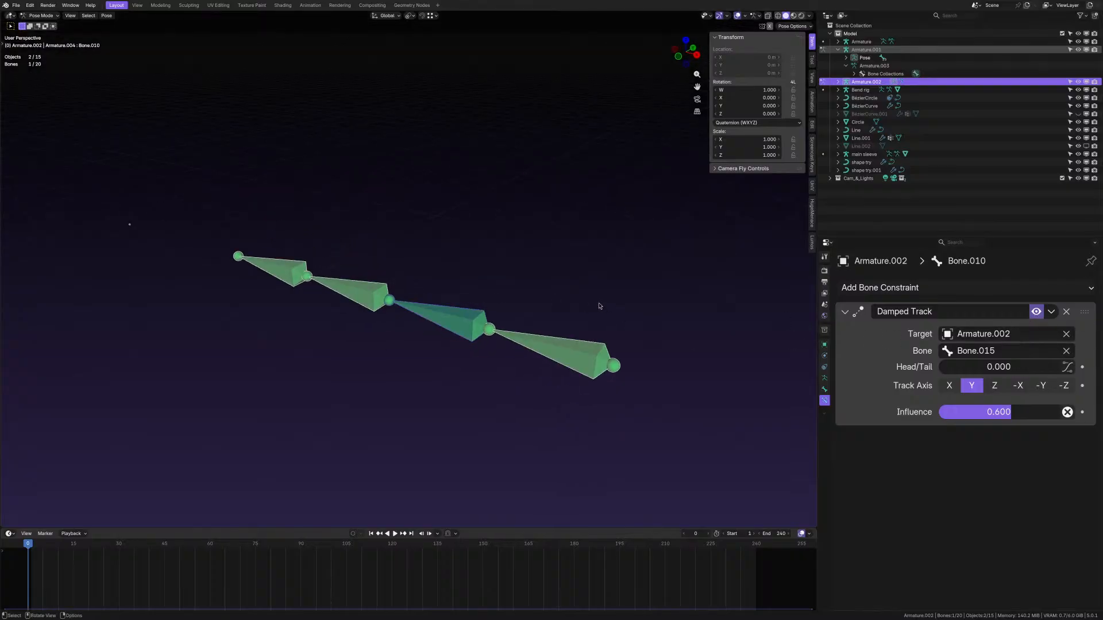
middle_drag(586, 313, 541, 312)
- Check Bone.014's tracking constraint, then select the coiled shape try tube
scroll(509, 286, up, 5)
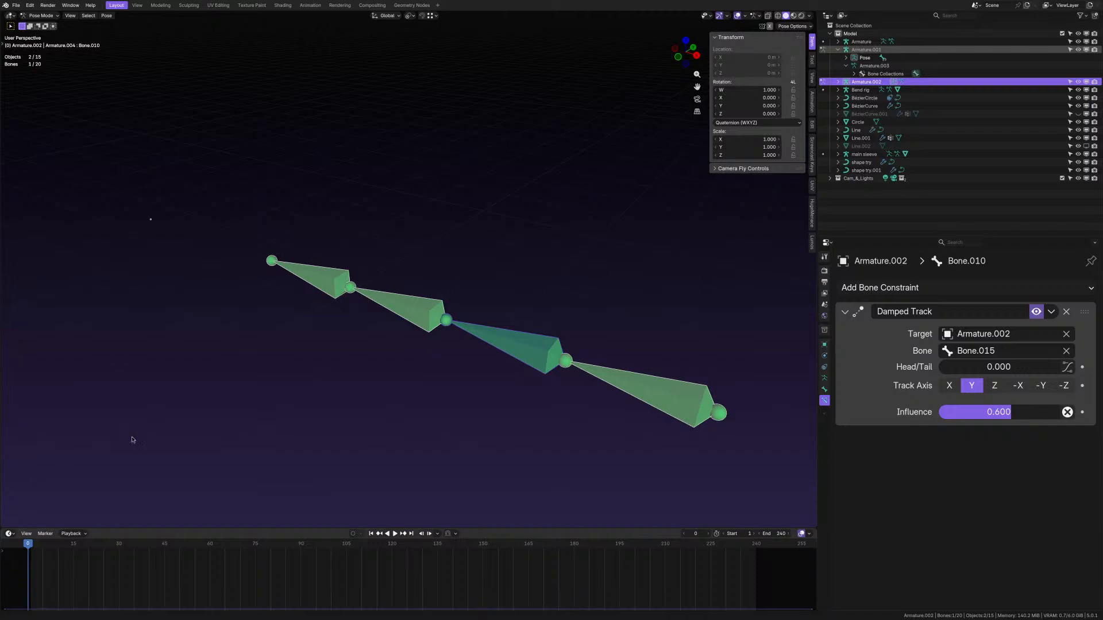
scroll(665, 367, down, 10)
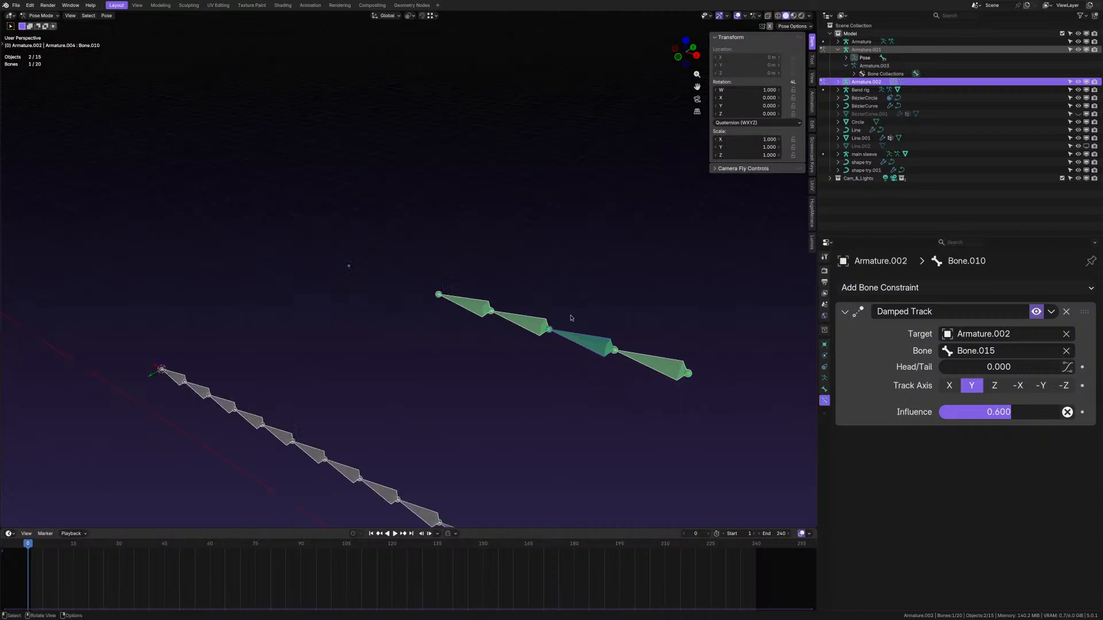
click(440, 278)
scroll(440, 278, up, 2)
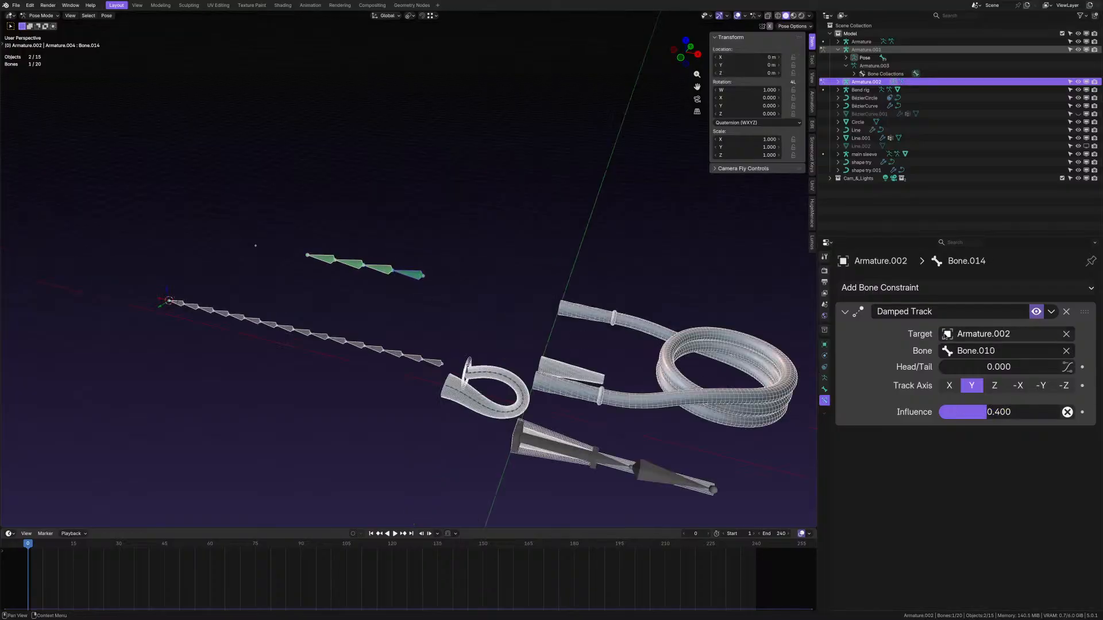
shift+middle_drag(646, 362, 521, 362)
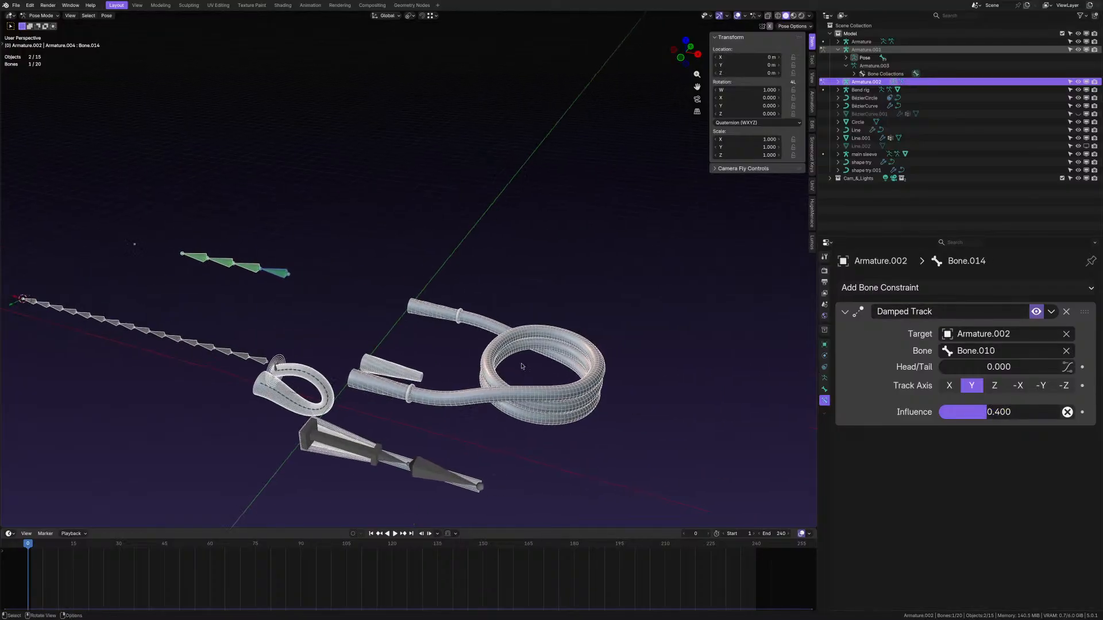
click(498, 355)
click(489, 273)
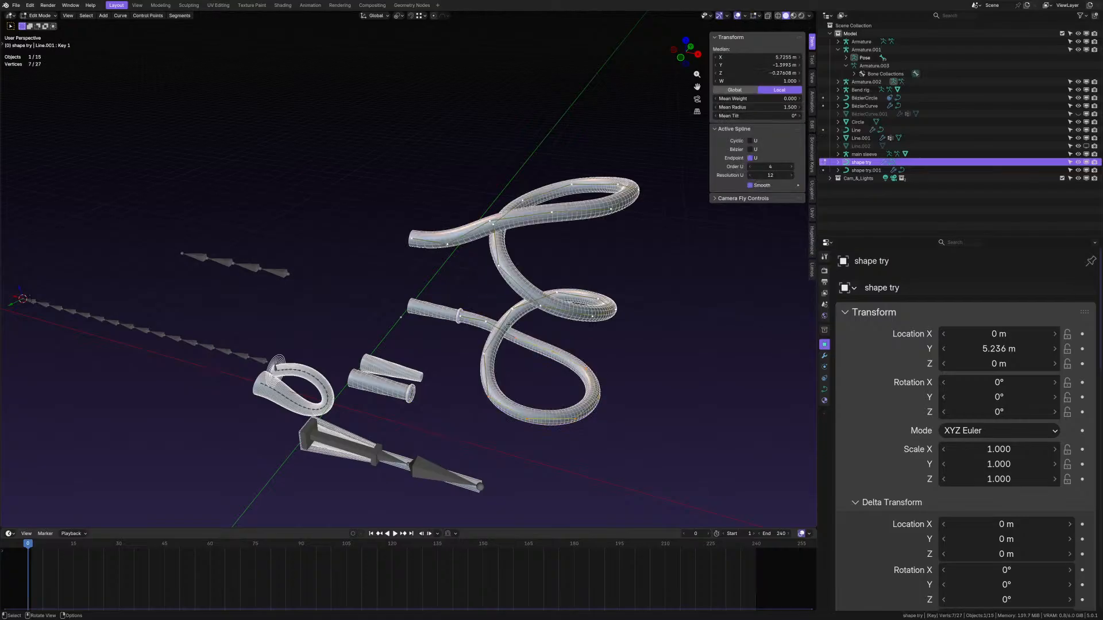
middle_drag(523, 340, 543, 301)
click(524, 321)
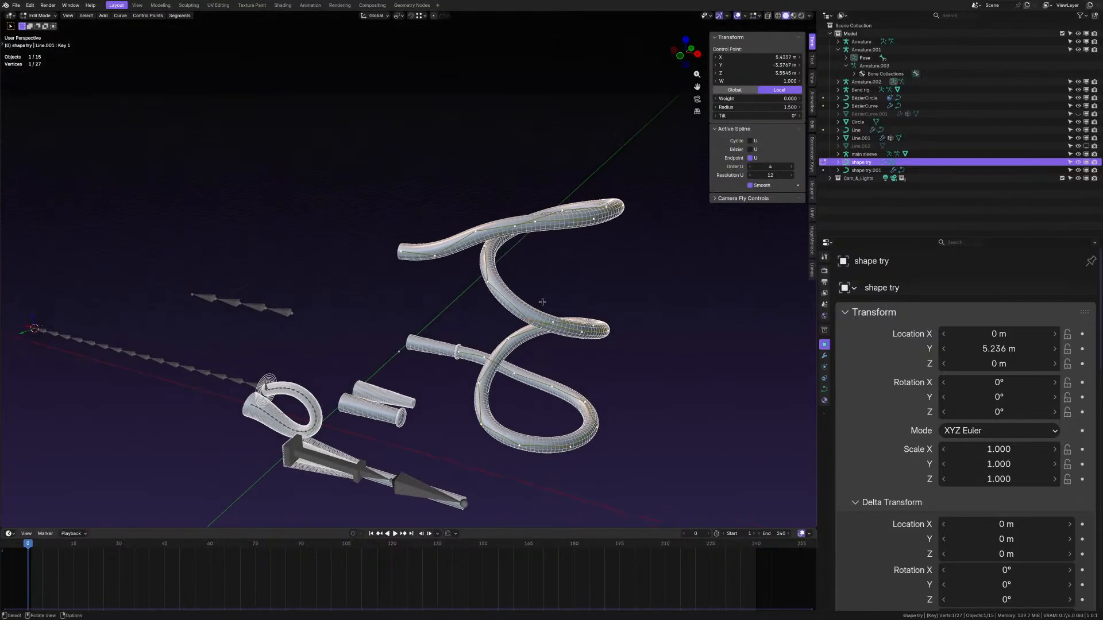
key(r)
key(g)
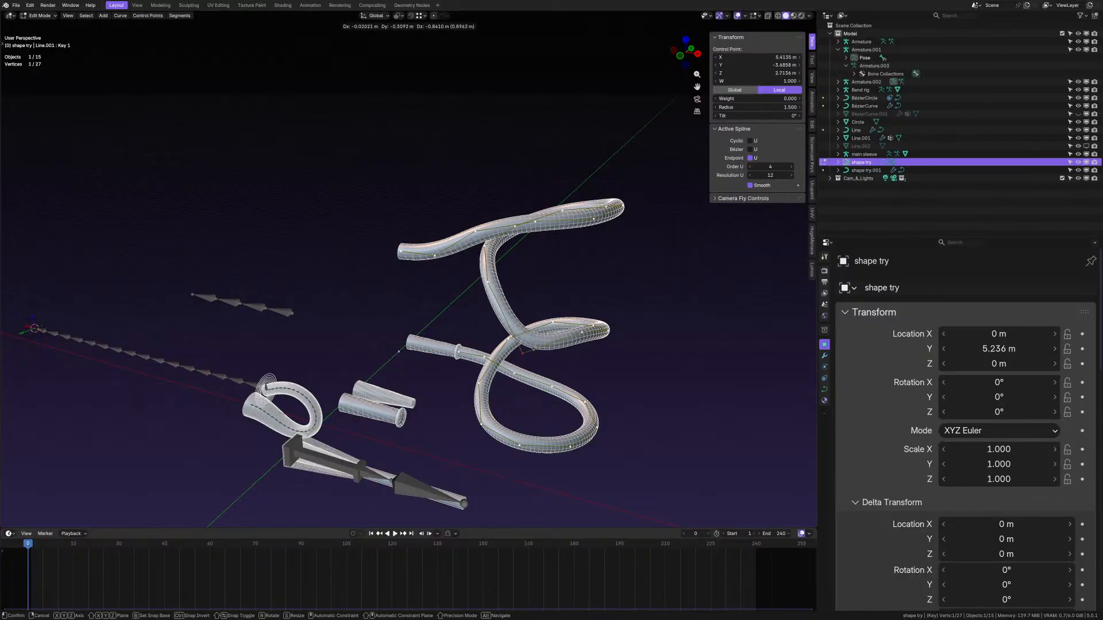
right_click(534, 348)
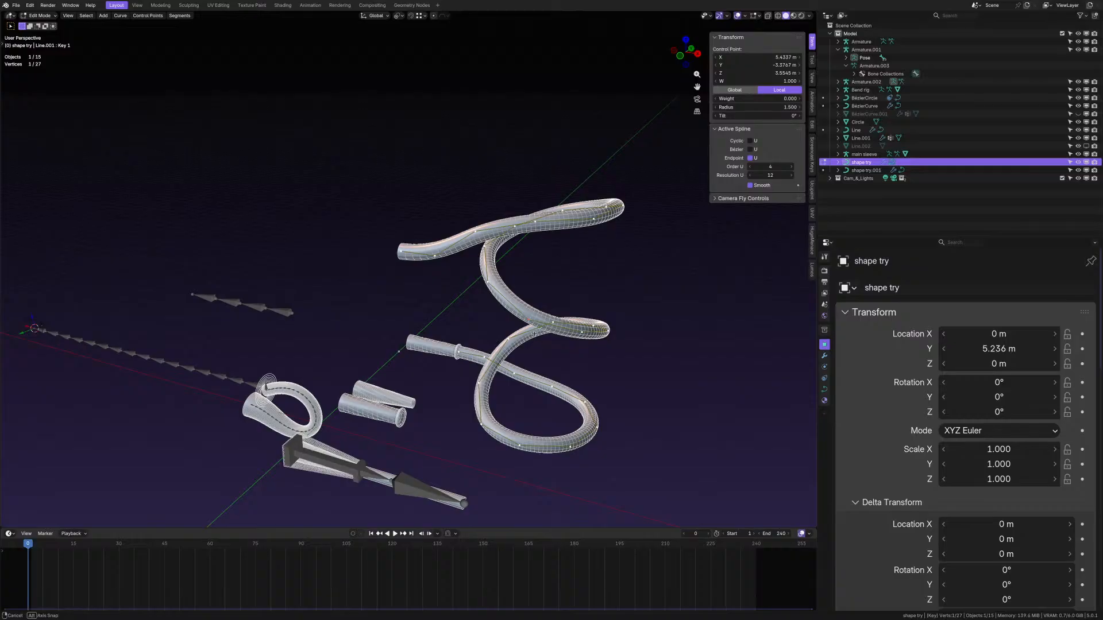
middle_drag(534, 334, 537, 308)
key(g)
right_click(525, 290)
scroll(563, 382, down, 1)
scroll(563, 382, down, 1)
scroll(537, 308, up, 1)
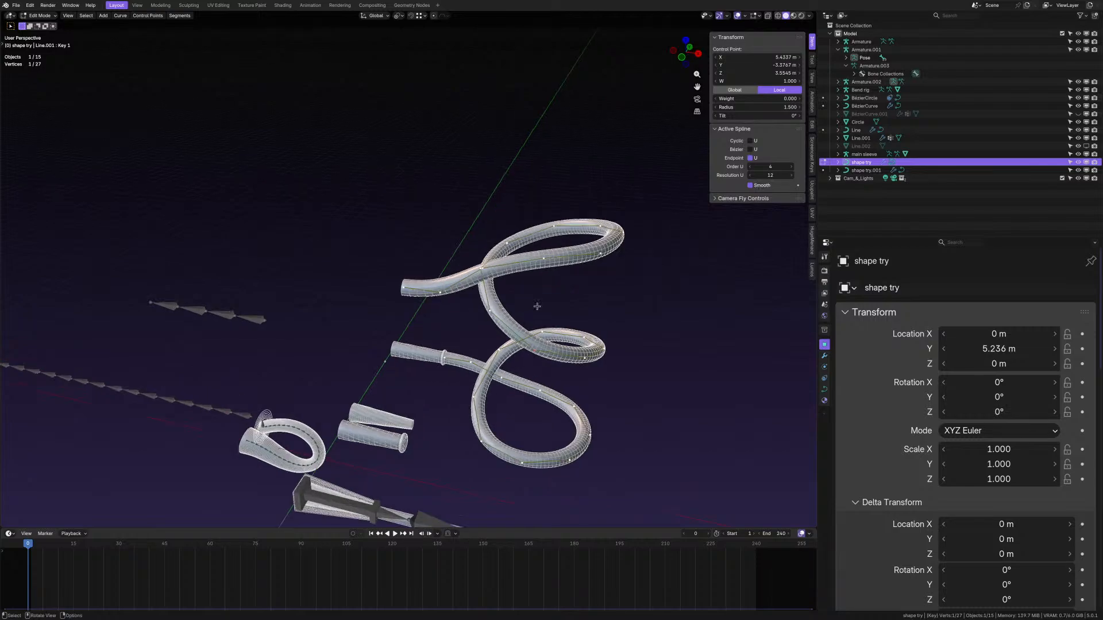
key(Tab)
shift+middle_drag(374, 325, 455, 324)
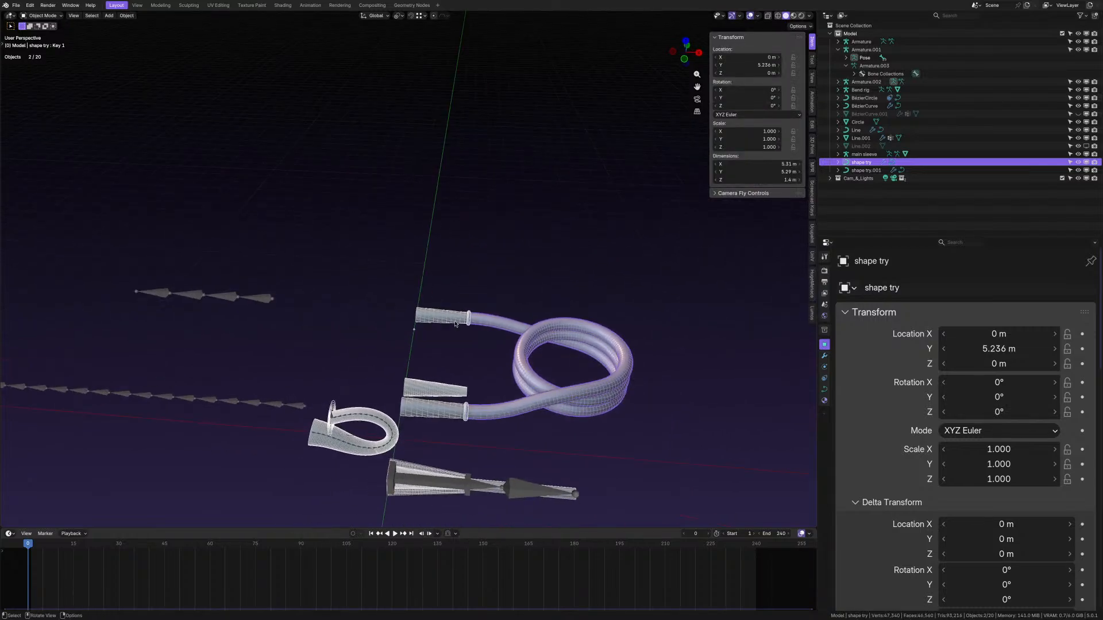
- Select the shape try.001 coil, then the Line sleeve, then shape try.001 again
shift+middle_drag(348, 311, 497, 339)
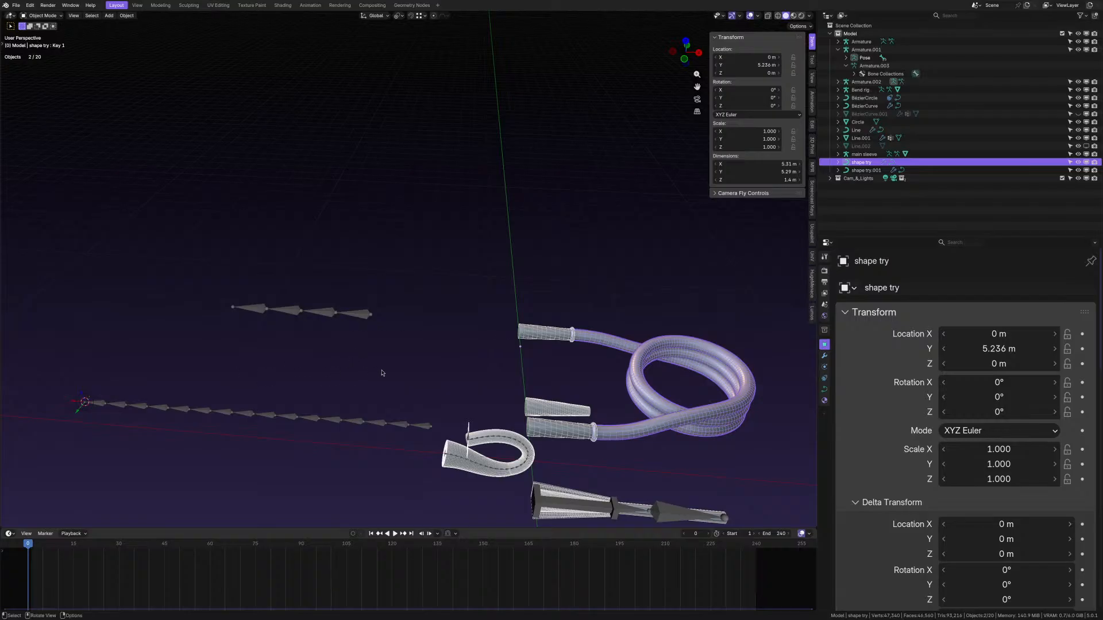
middle_drag(467, 386, 390, 371)
scroll(434, 332, up, 1)
click(441, 317)
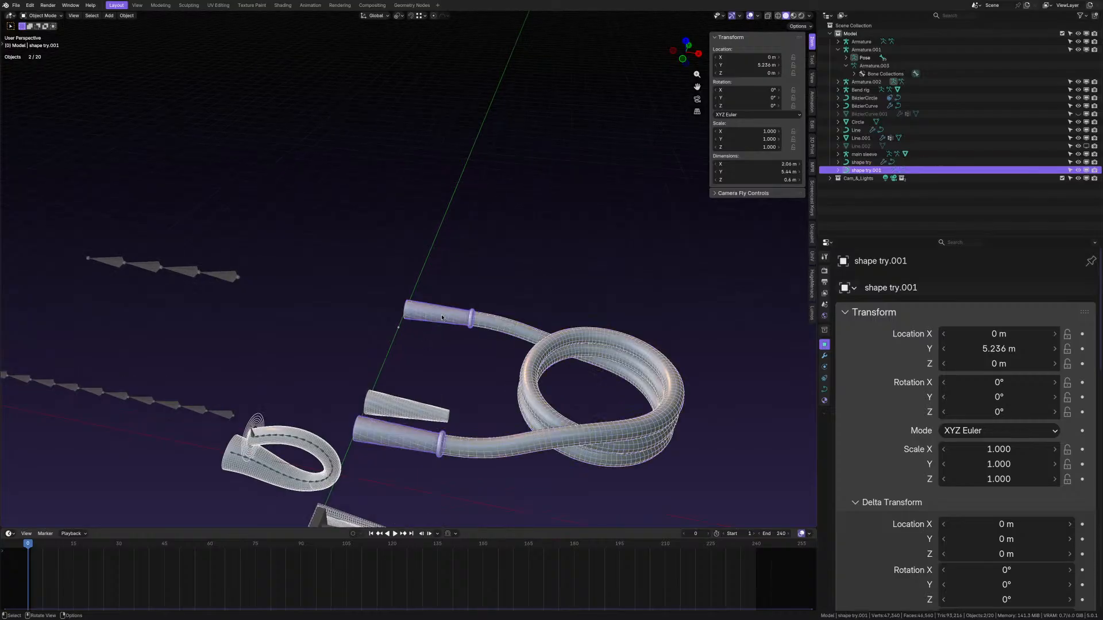
click(410, 421)
click(406, 439)
- Clear the selection and close wire_bend5.blend with Ctrl+Q
click(320, 319)
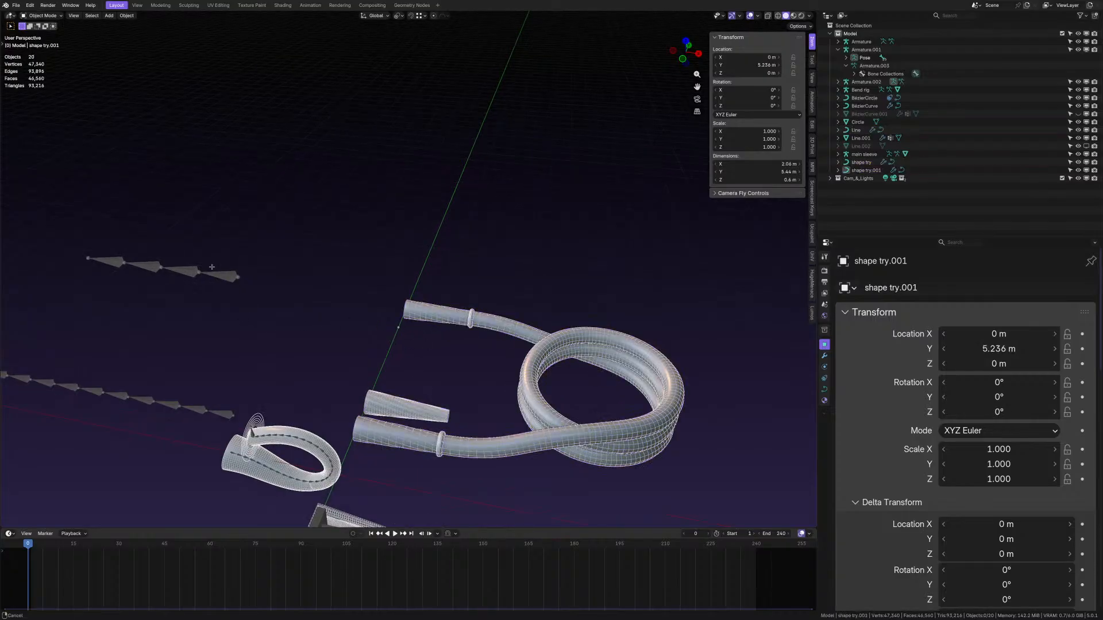
middle_drag(245, 308, 323, 282)
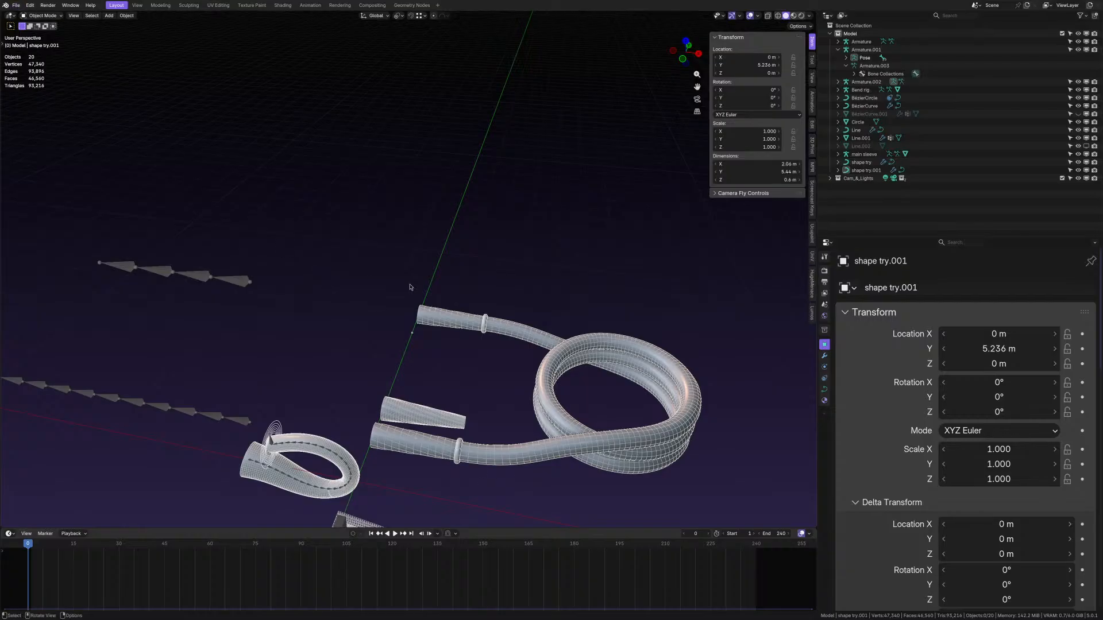
key(ctrl+q)
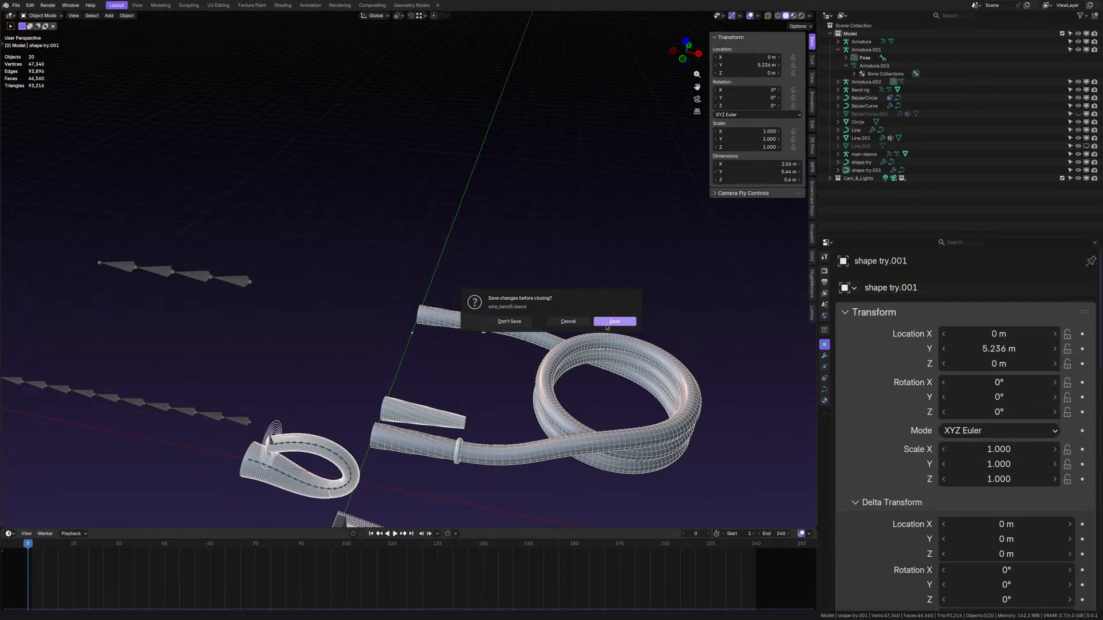
- Discard changes to wire_bend5.blend and view the opened keyboard scene, rotating it clockwise
click(510, 322)
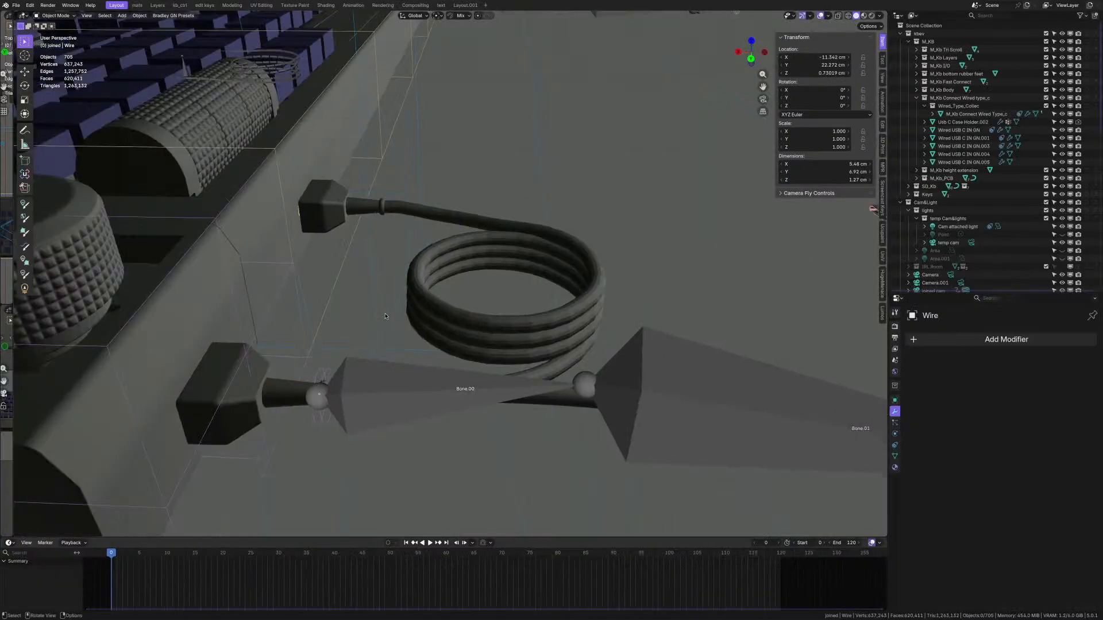
scroll(310, 304, down, 10)
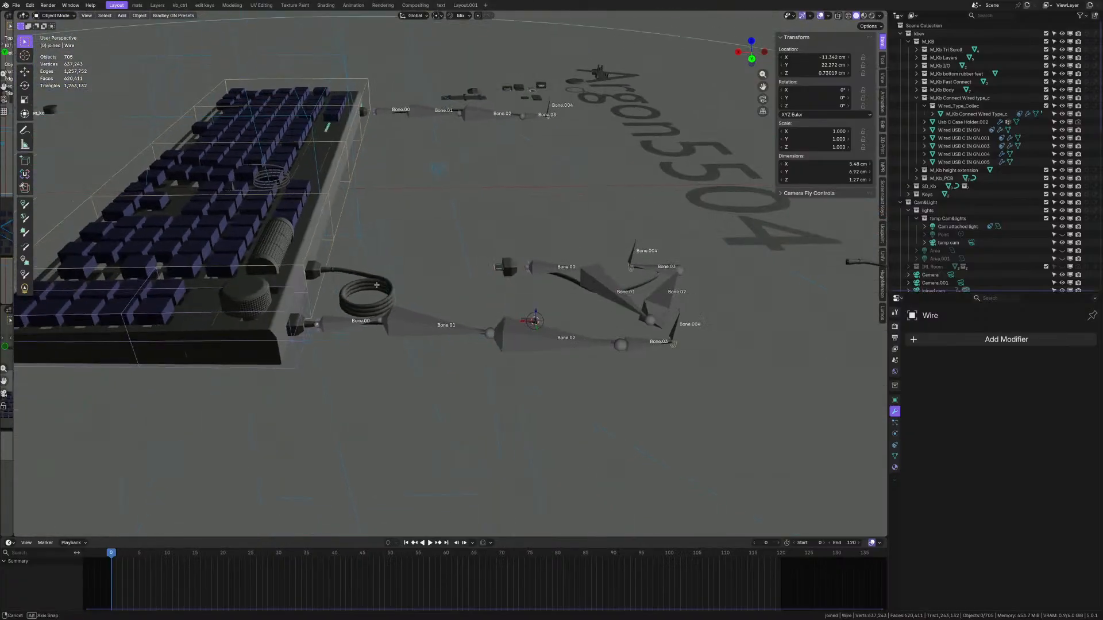
scroll(377, 293, down, 4)
scroll(377, 293, up, 3)
middle_drag(384, 288, 374, 290)
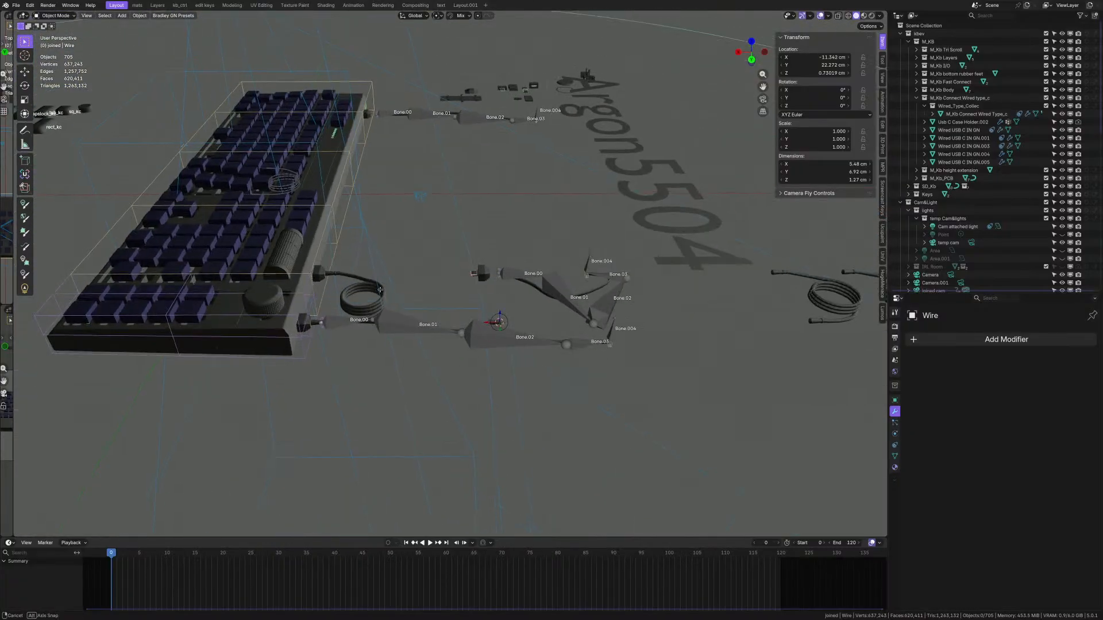
scroll(373, 290, up, 3)
scroll(348, 233, up, 8)
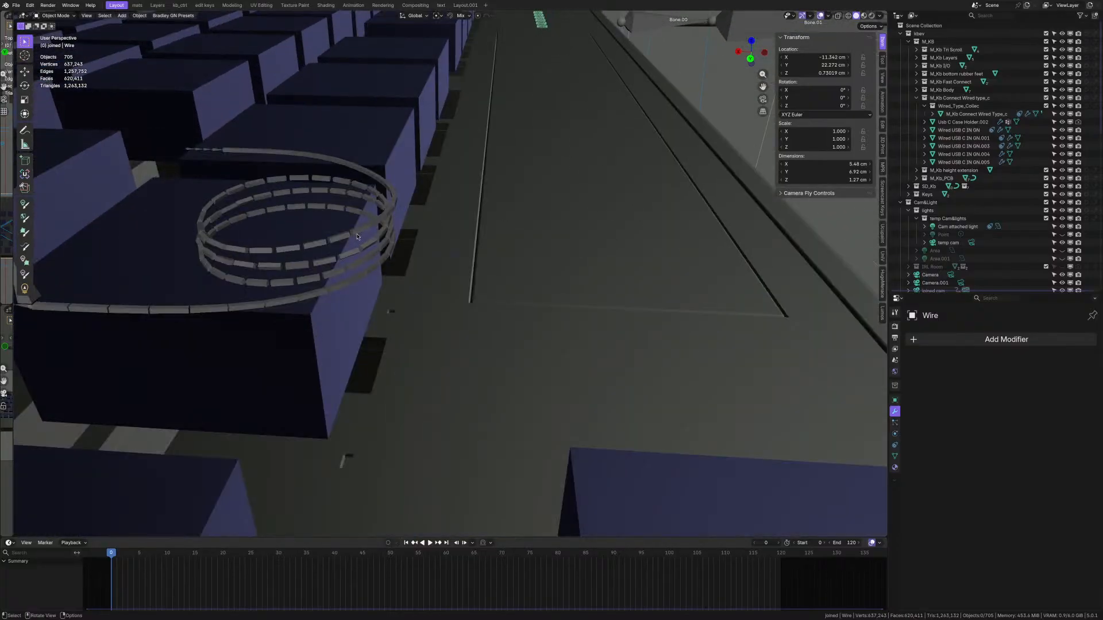
- Select the Armature.001 bones, then the coiled Wire cable
click(357, 237)
scroll(356, 232, down, 10)
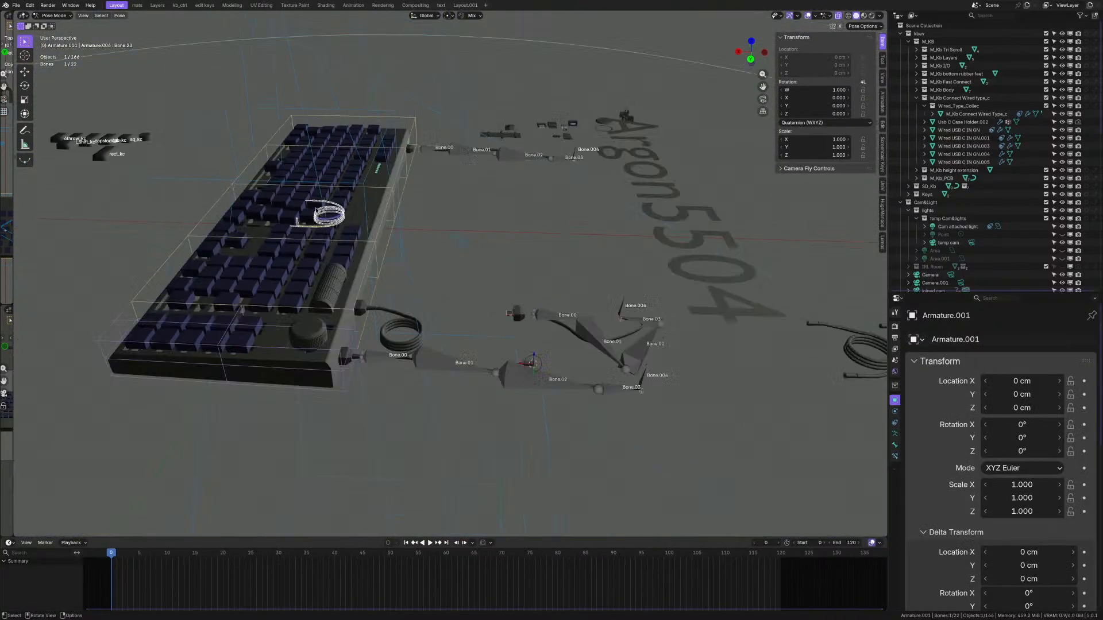
scroll(511, 301, down, 2)
scroll(411, 312, up, 10)
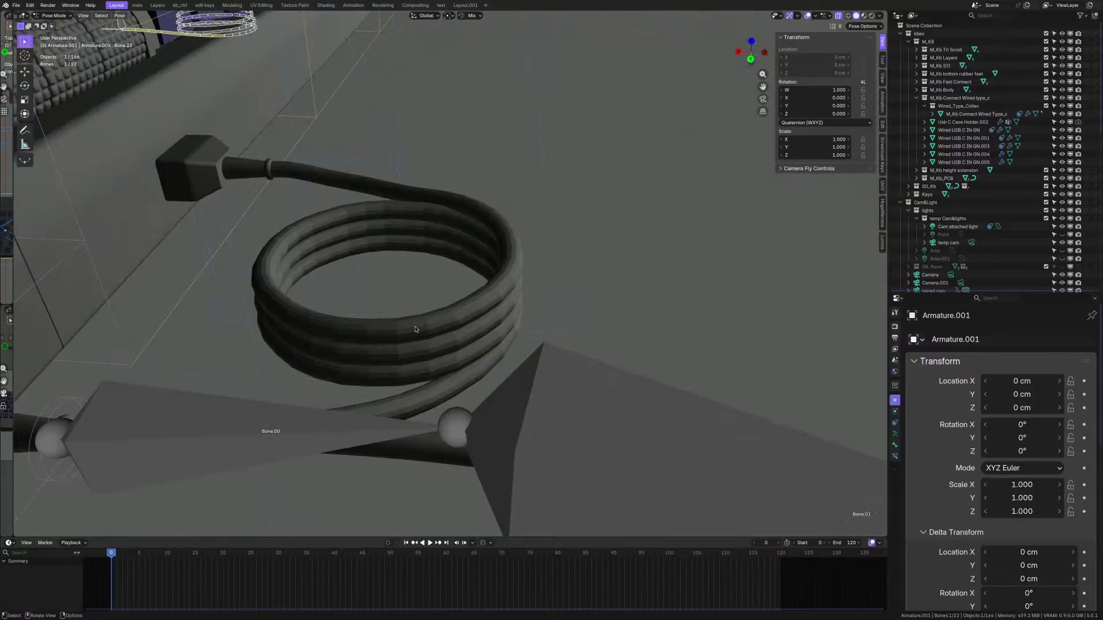
click(415, 330)
scroll(415, 329, down, 8)
- Put the Wire object into Edit Mode and return it to Object Mode
scroll(341, 311, up, 2)
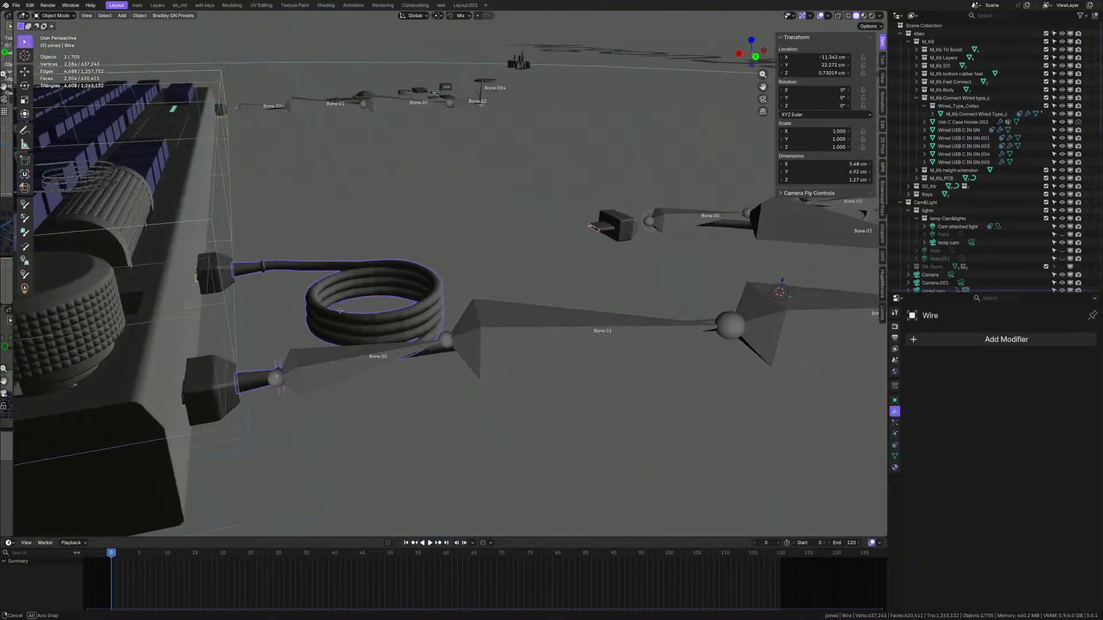
middle_drag(340, 311, 344, 317)
key(Tab)
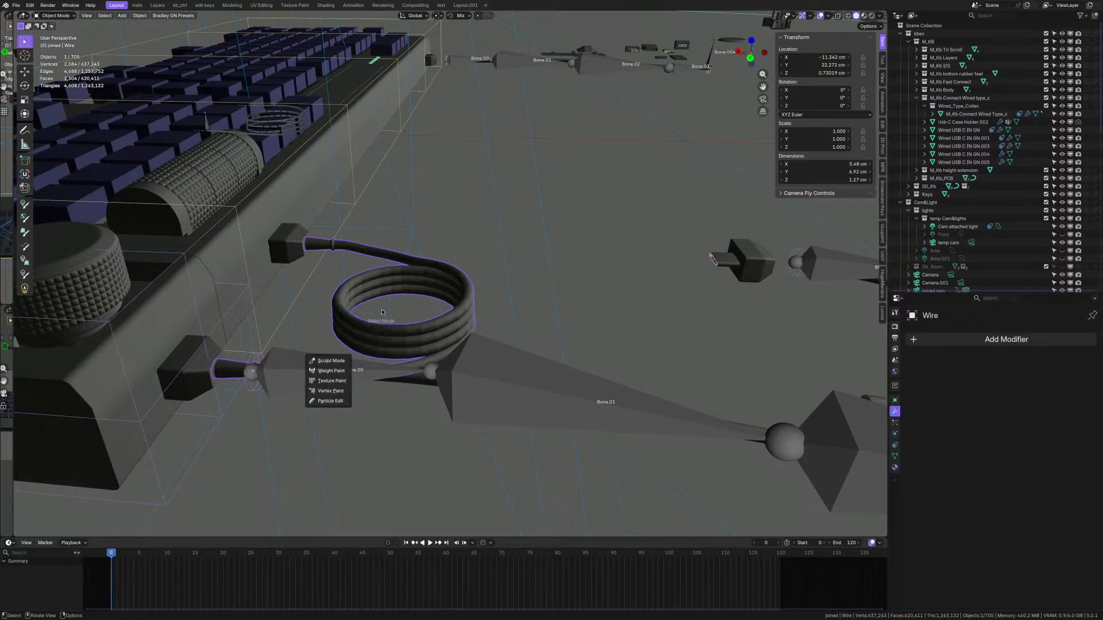
scroll(396, 339, up, 3)
middle_drag(419, 322, 416, 368)
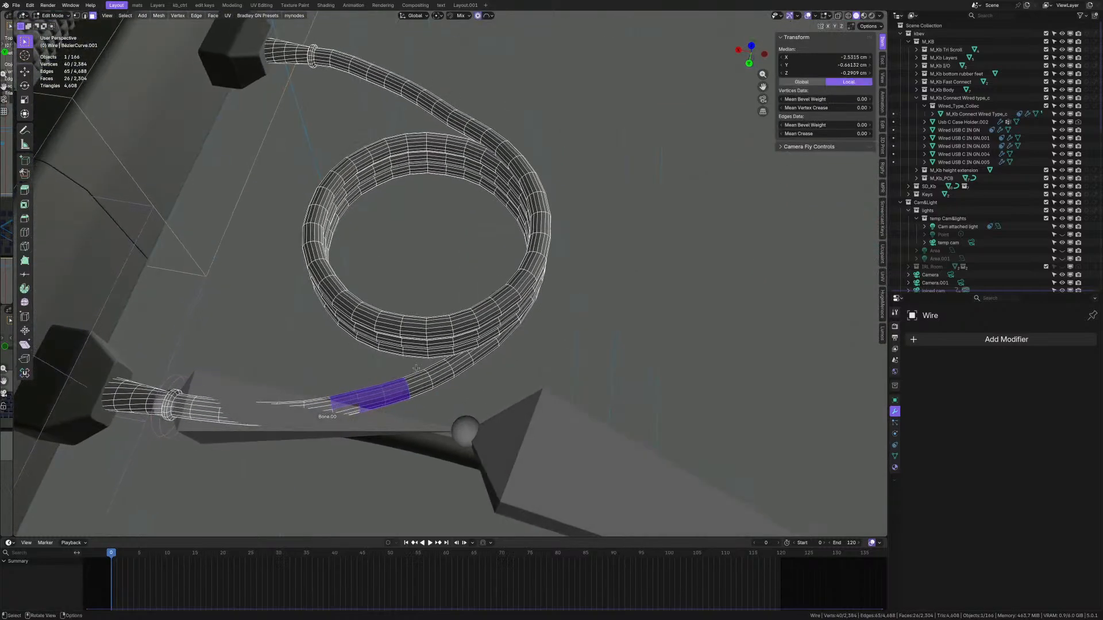
key(ctrl+Tab)
click(419, 322)
- Select the wire.001 cable and enter Edit Mode on its curve
middle_drag(418, 322, 433, 326)
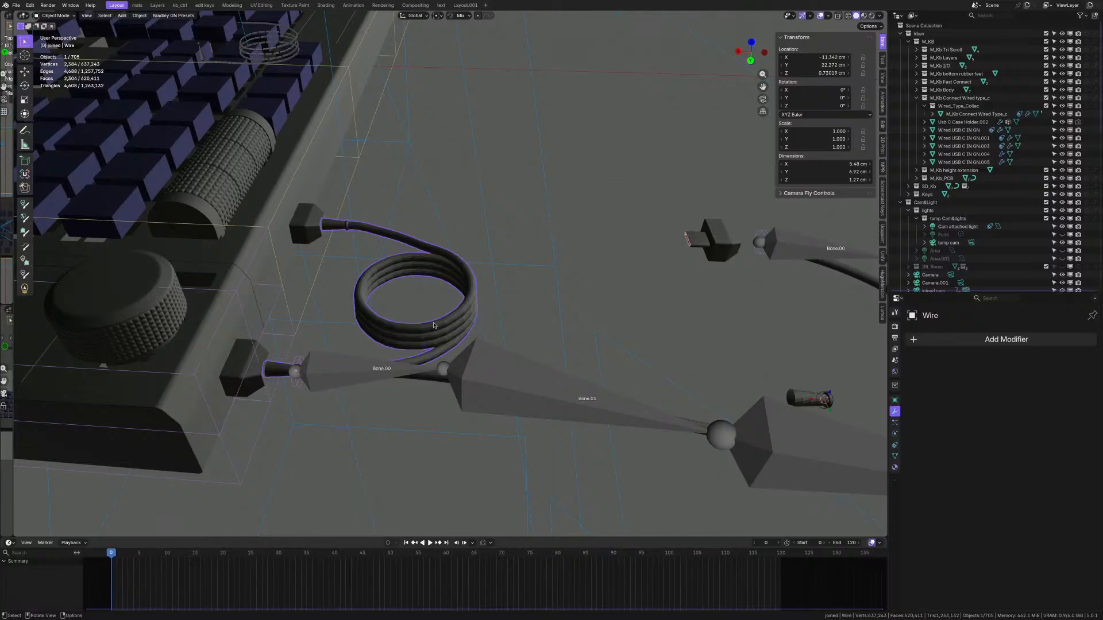
middle_drag(434, 325, 554, 326)
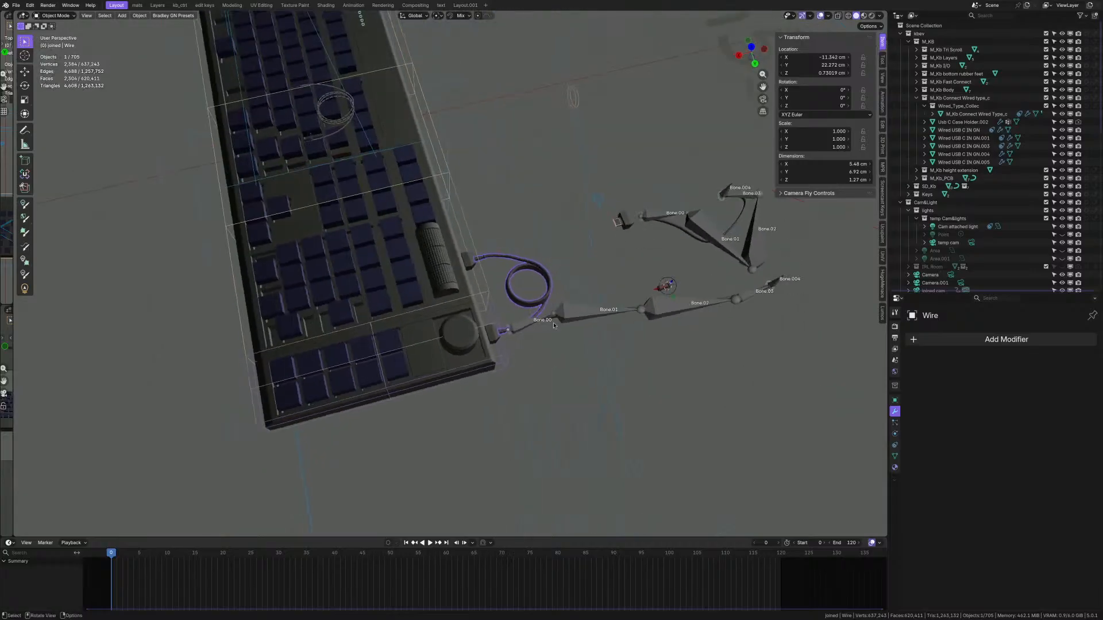
scroll(702, 242, up, 5)
click(611, 235)
key(Tab)
scroll(612, 235, down, 5)
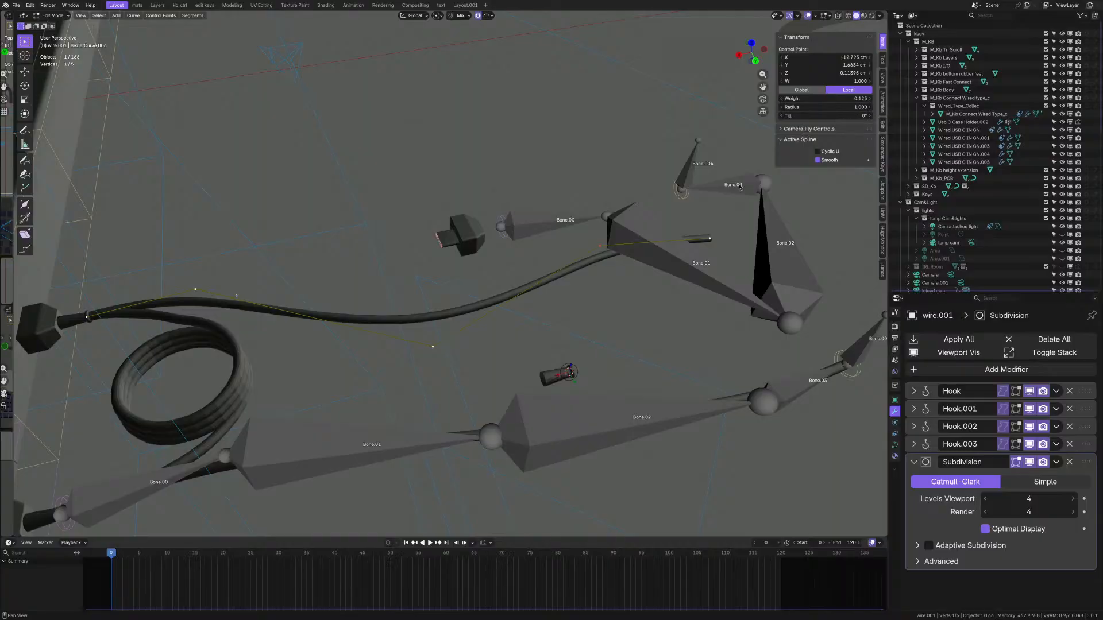
- Orbit to the hexagonal plug and take the cable curve out of edit mode
shift+middle_drag(138, 296, 399, 258)
scroll(376, 267, up, 6)
middle_drag(335, 311, 298, 298)
key(Tab)
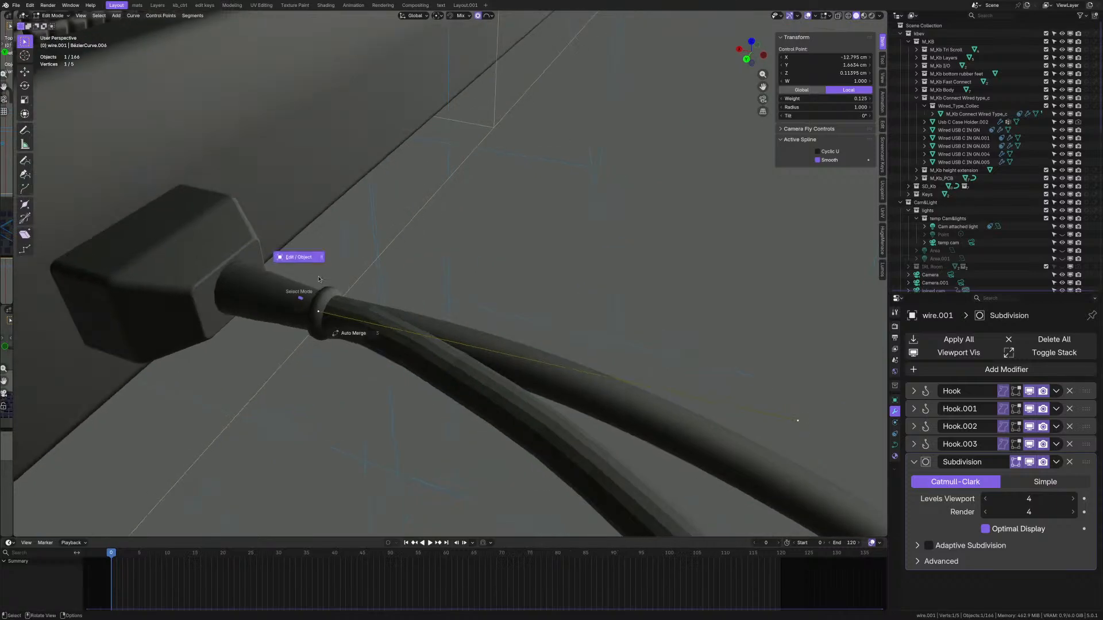
click(318, 308)
- Toggle the Wire mesh into edit mode and back, then search the add menu for 'curve'
key(Tab)
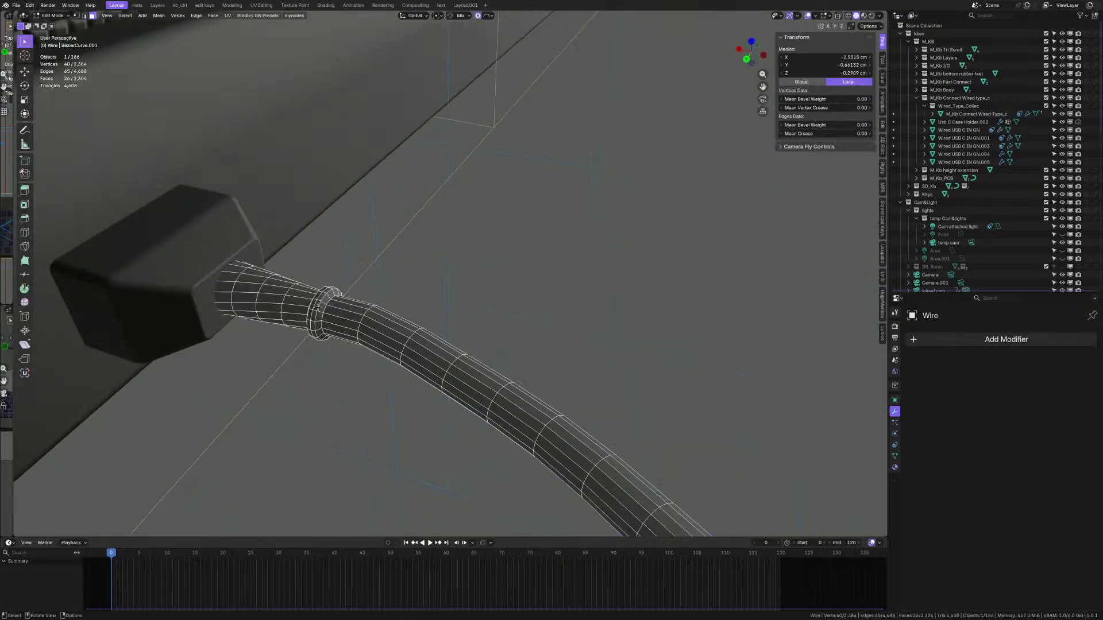
key(Tab)
scroll(321, 308, down, 10)
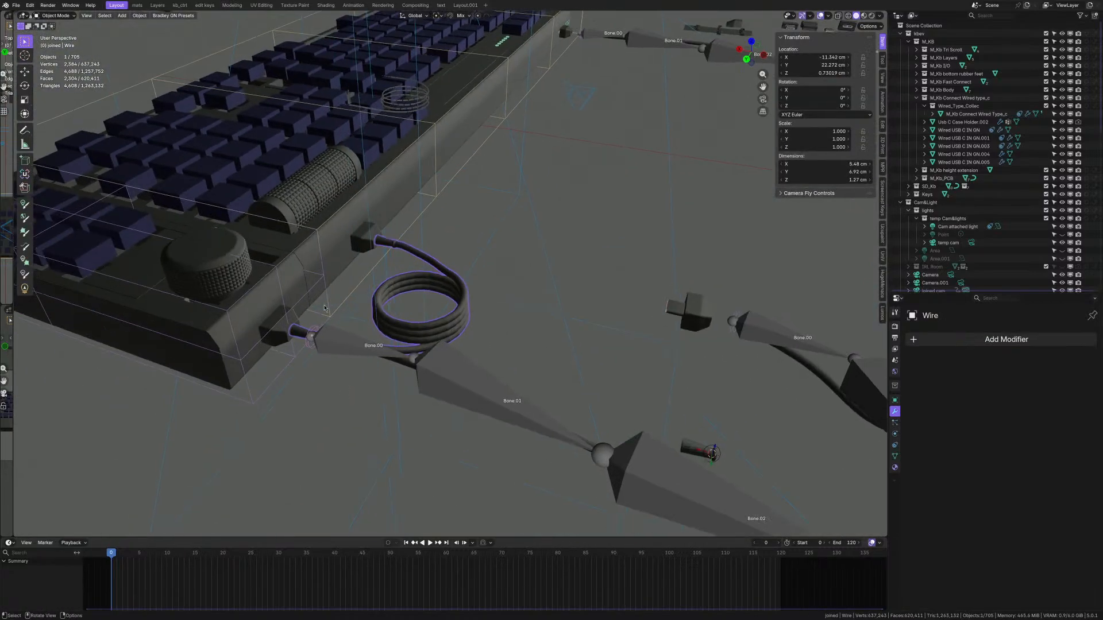
scroll(324, 308, up, 10)
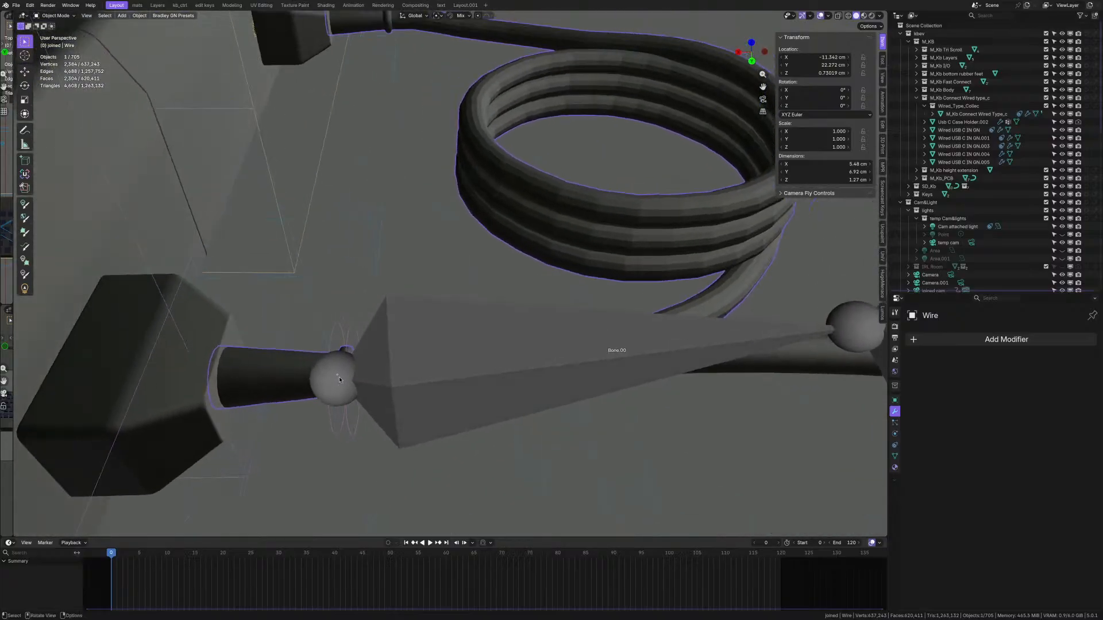
key(Tab)
key(Tab)
mouse_move(392, 351)
middle_down()
mouse_move(391, 330)
mouse_move(388, 341)
middle_up()
key(shift+a)
text(curve)
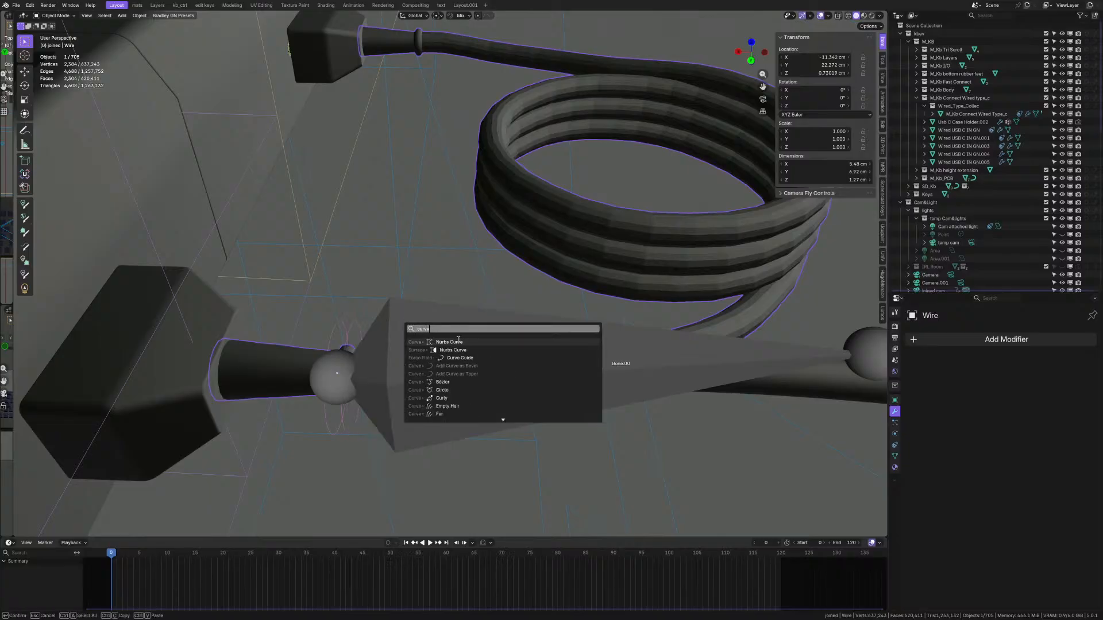
- Add a new Bézier curve to the scene
click(454, 383)
scroll(452, 356, down, 15)
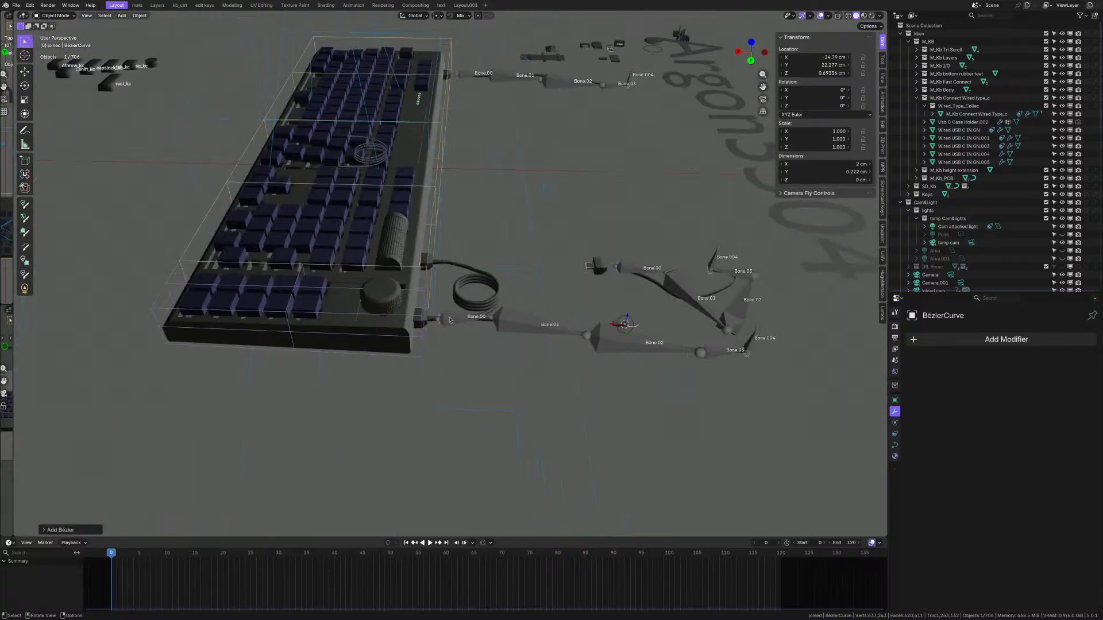
scroll(450, 320, up, 12)
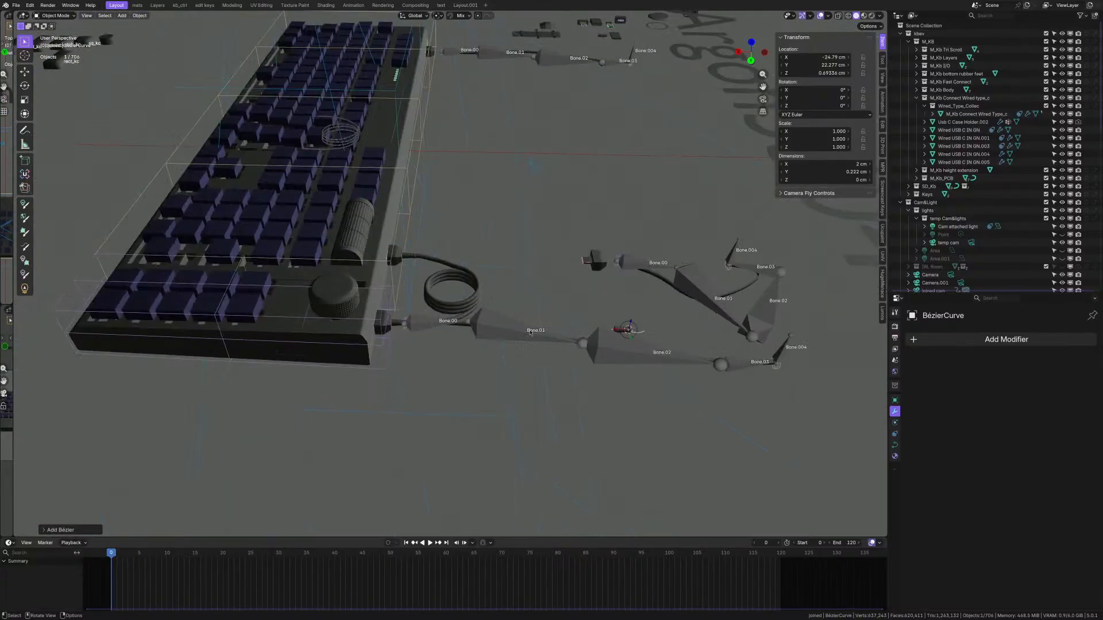
scroll(272, 317, up, 2)
- Snap the 3D cursor to the hook sphere at the cable's plug end
click(268, 335)
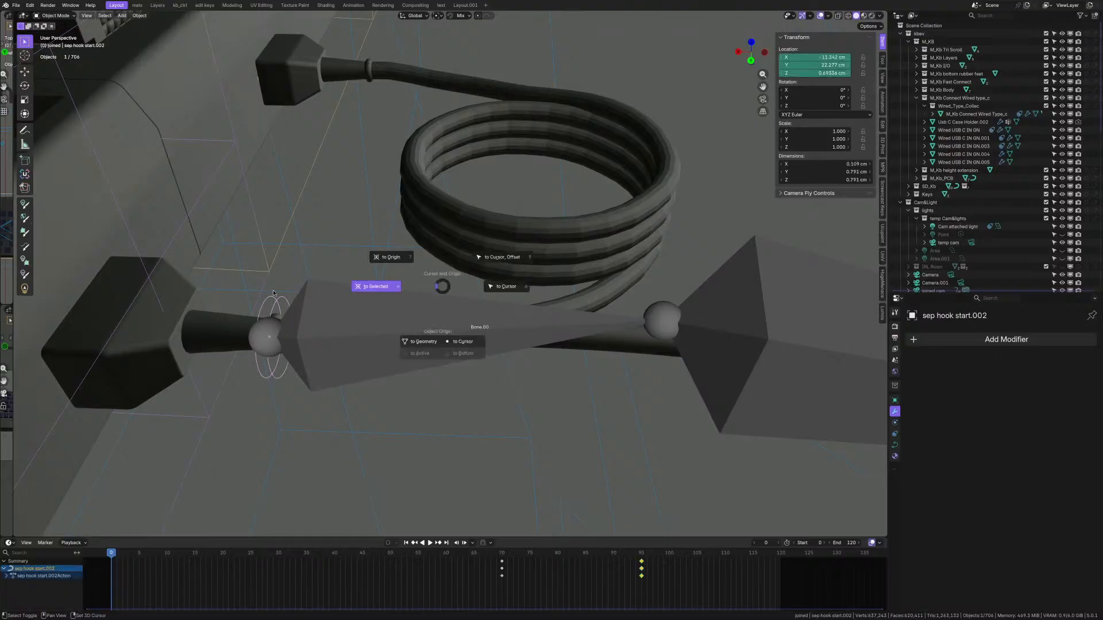
key(shift+s)
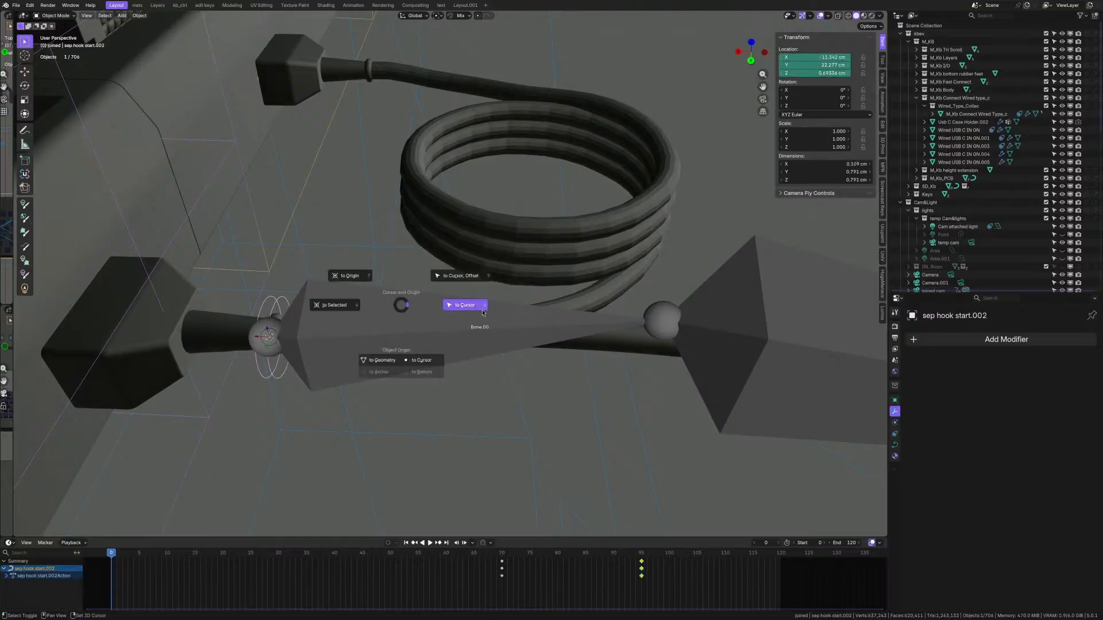
click(504, 313)
scroll(504, 314, down, 5)
scroll(504, 313, down, 5)
scroll(698, 327, up, 8)
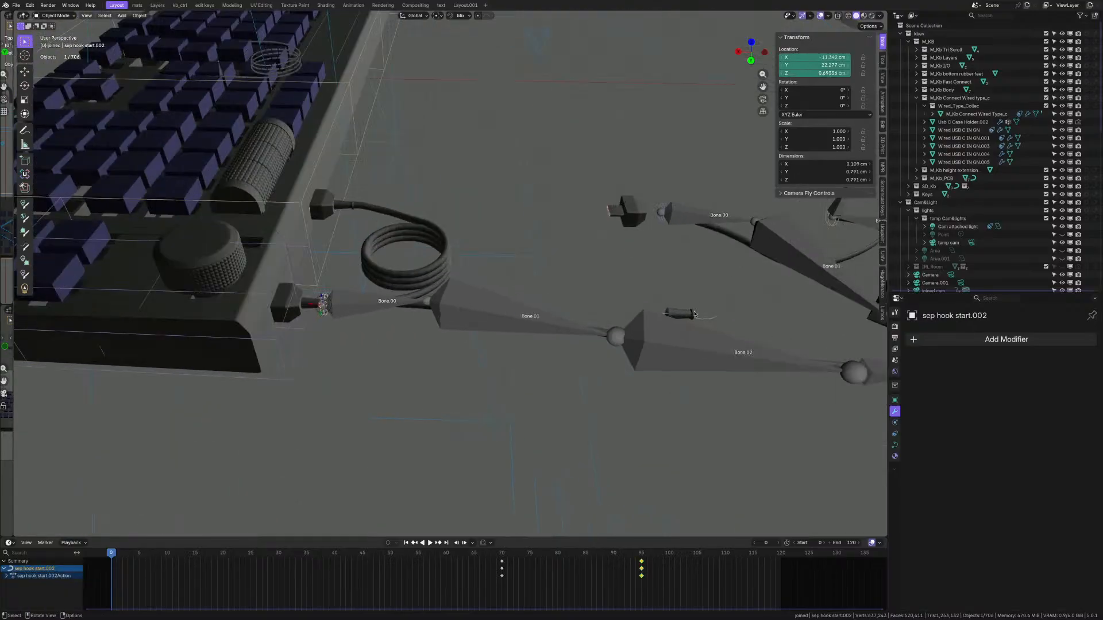
- Move the Bézier curve to the cursor and enter Edit Mode on its points
click(698, 326)
key(shift+s)
click(293, 213)
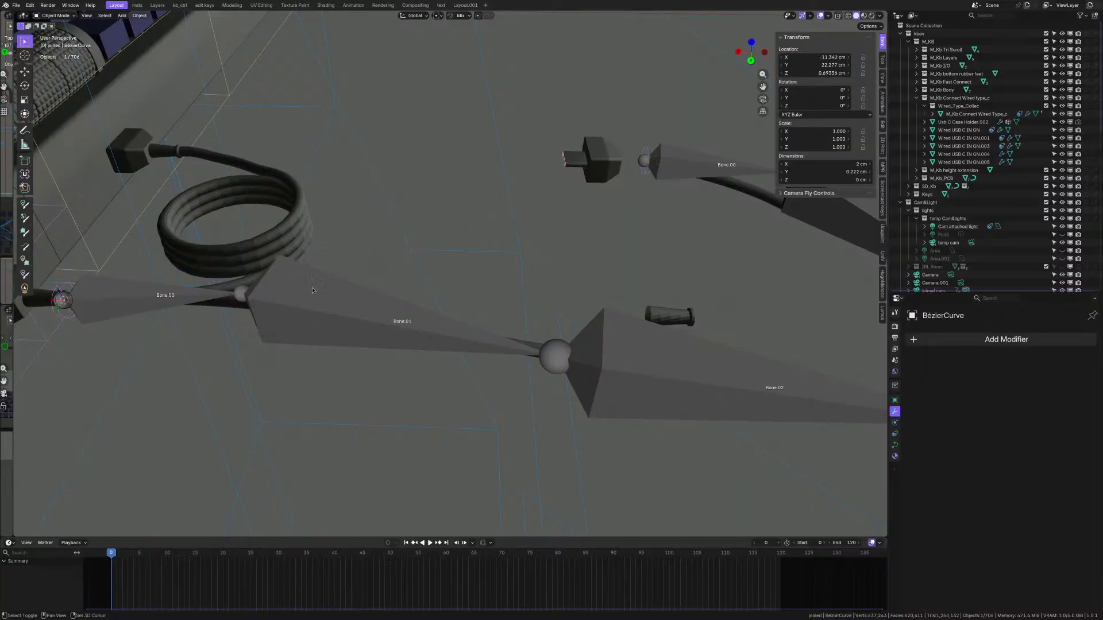
shift+middle_drag(78, 313, 370, 357)
scroll(377, 349, up, 4)
scroll(377, 349, up, 1)
key(Tab)
scroll(378, 347, down, 3)
scroll(379, 346, up, 2)
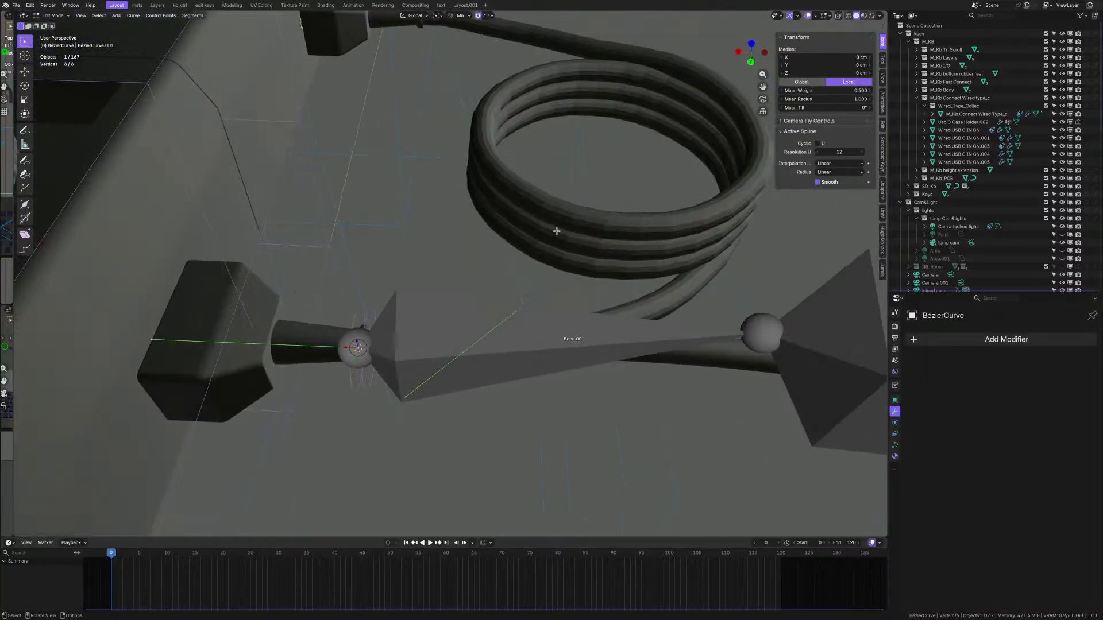
- Set the Bézier curve's Bevel Depth to 0.15 cm
click(895, 445)
scroll(997, 420, down, 10)
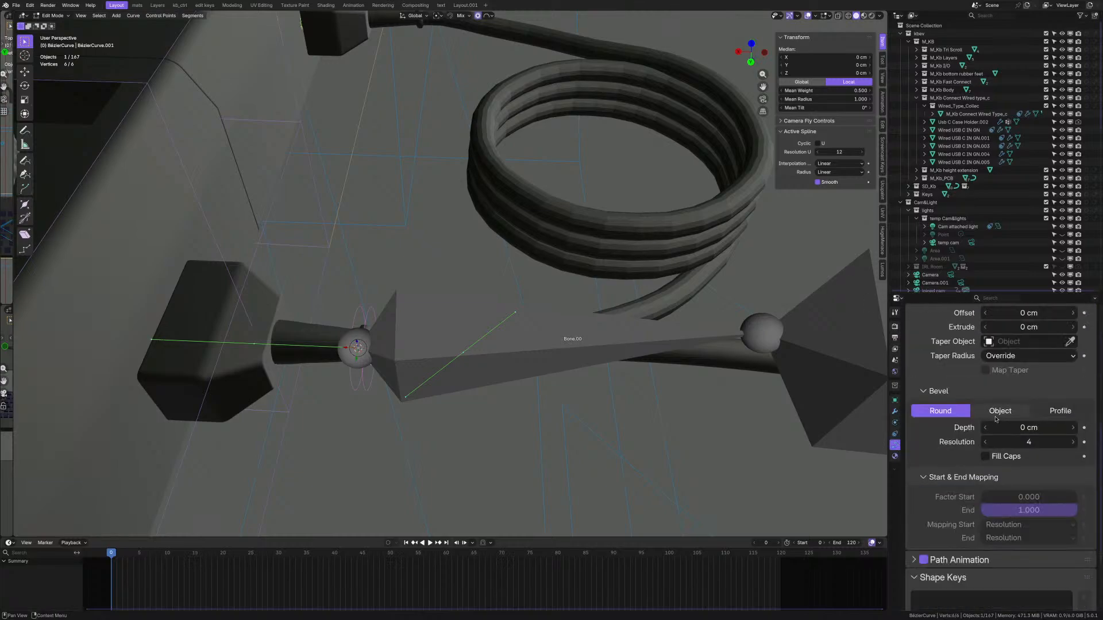
click(1016, 427)
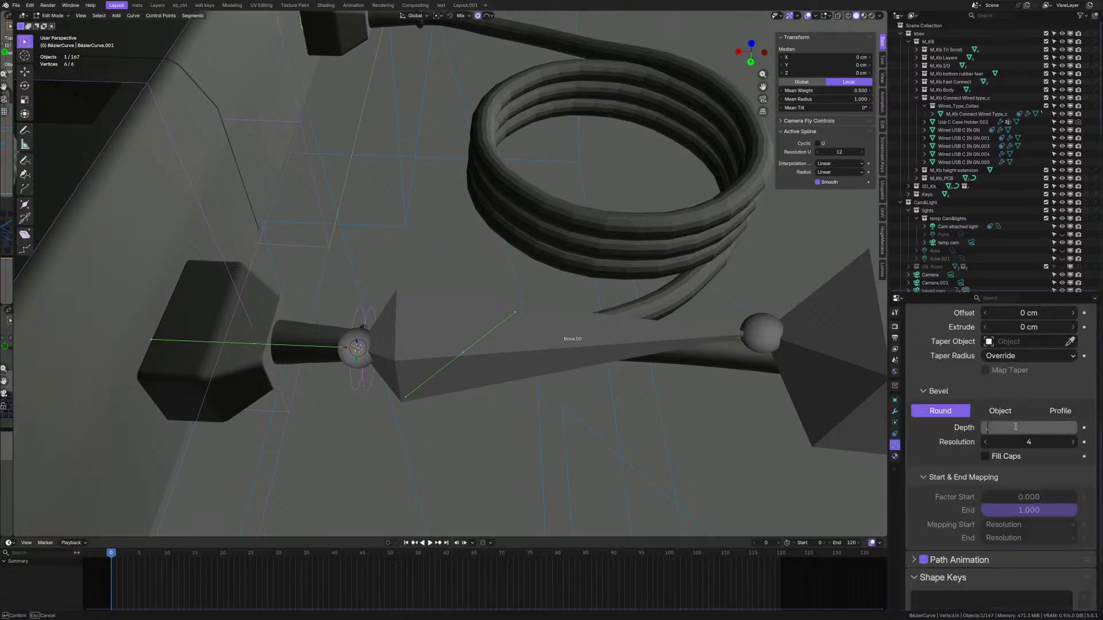
key(Return)
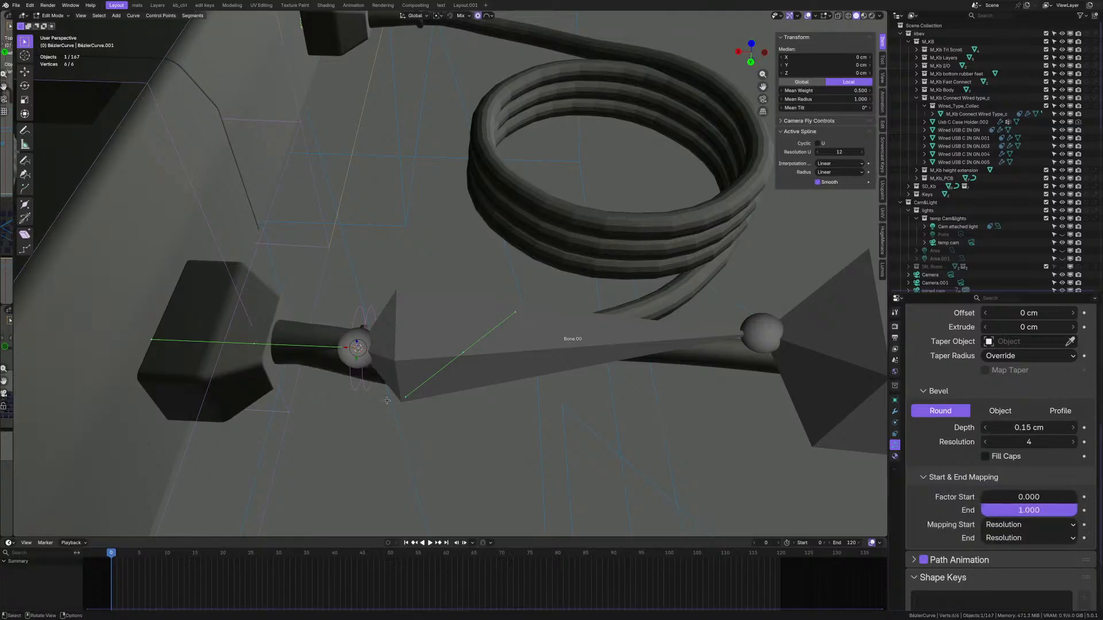
middle_drag(423, 382, 465, 352)
- Add the Bones viewport overlay toggle to Quick Favorites
key(q)
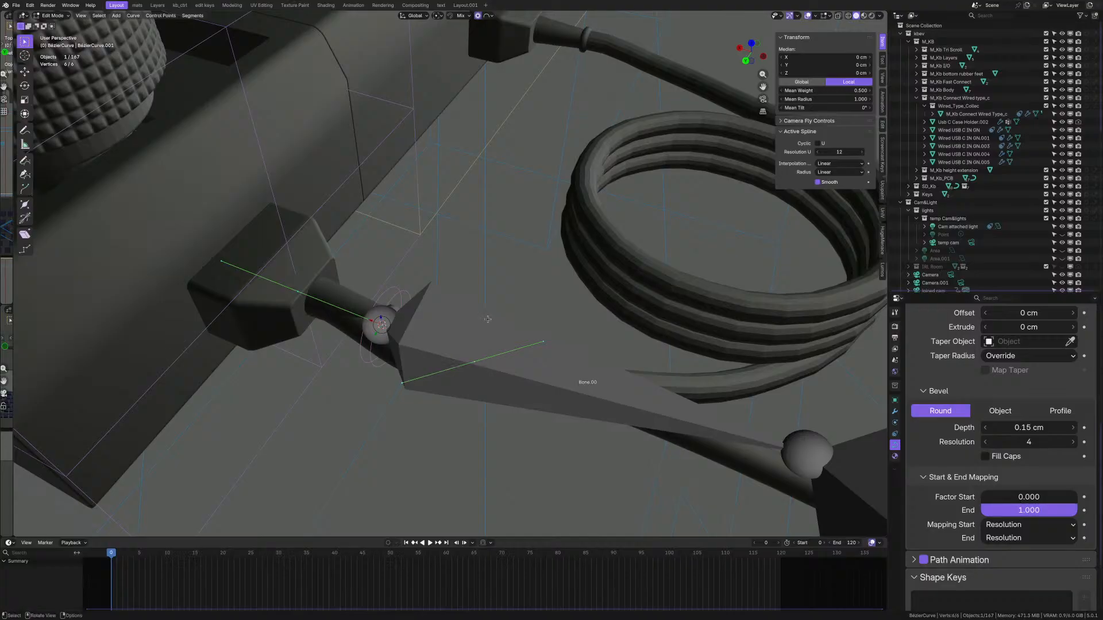
scroll(430, 325, up, 2)
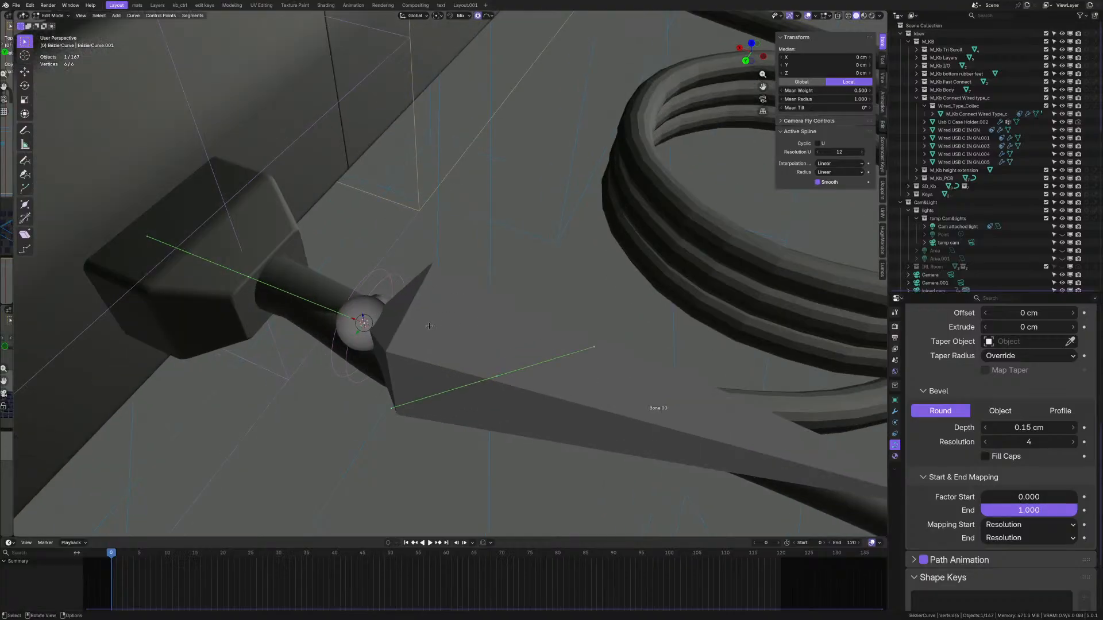
click(819, 17)
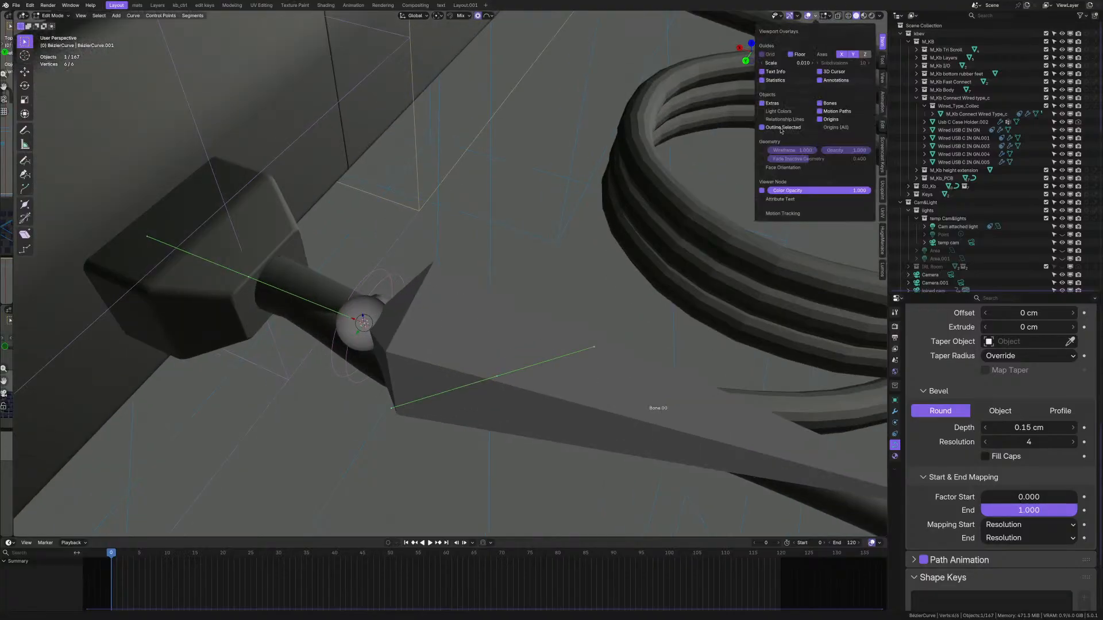
right_click(830, 103)
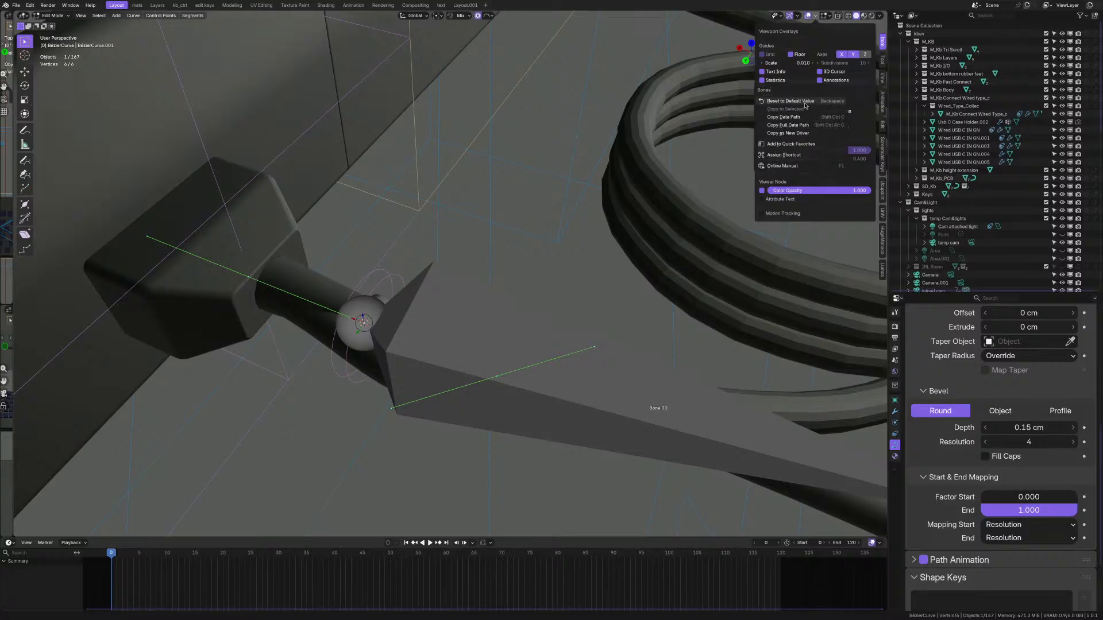
click(791, 144)
key(q)
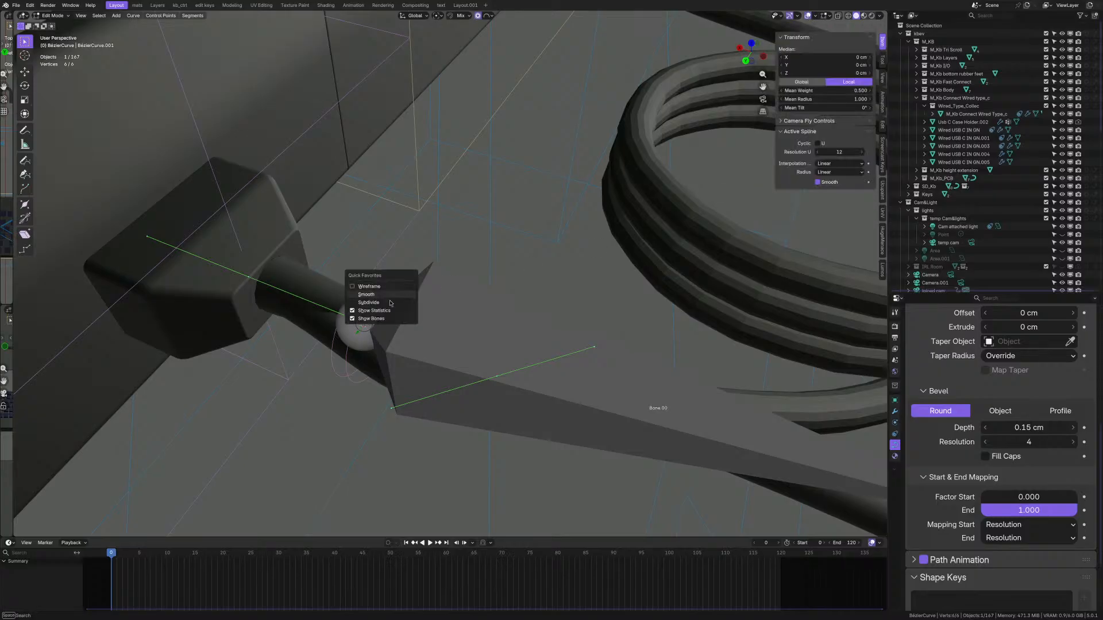
middle_drag(390, 302, 578, 308)
- Scale the curve points along X into a short sleeve, cancelling a trial proportional move
key(s)
key(x)
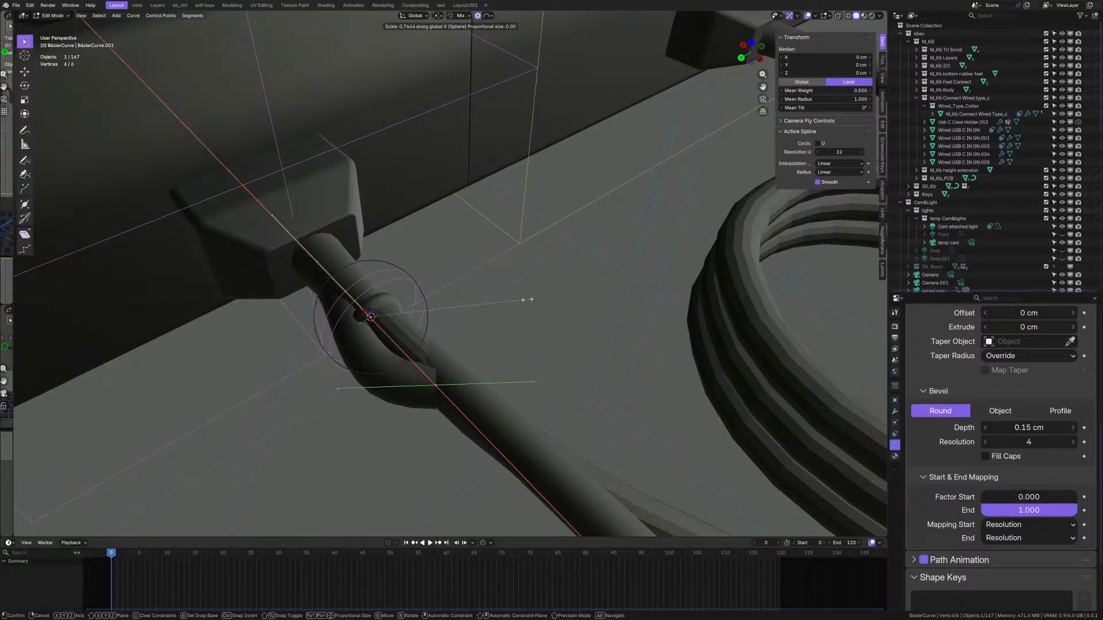
click(533, 299)
middle_drag(533, 299, 321, 393)
key(g)
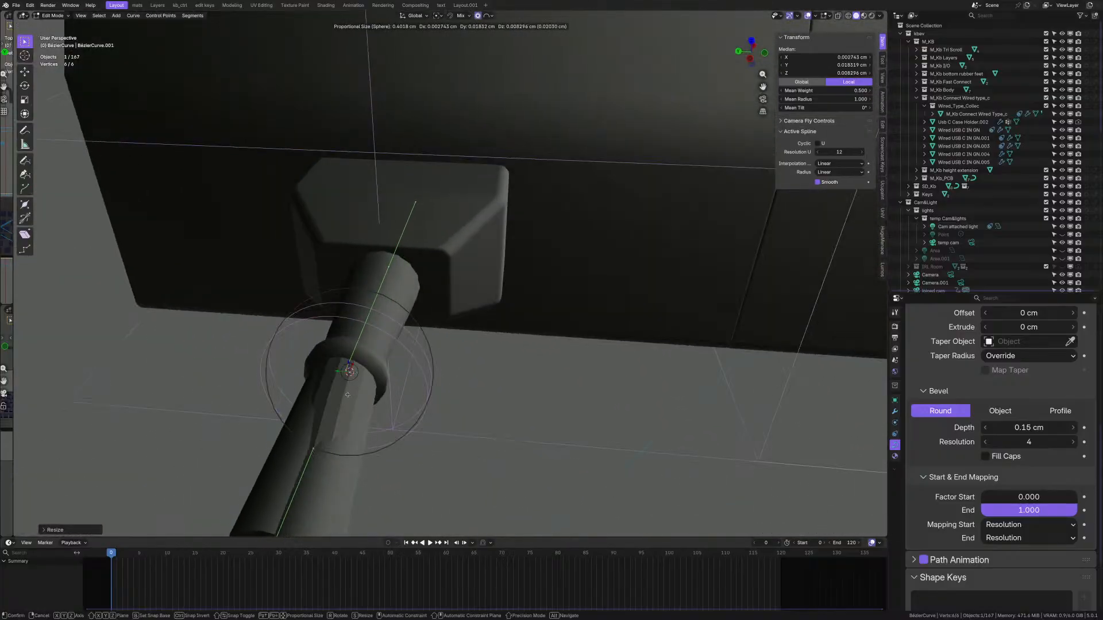
key(Escape)
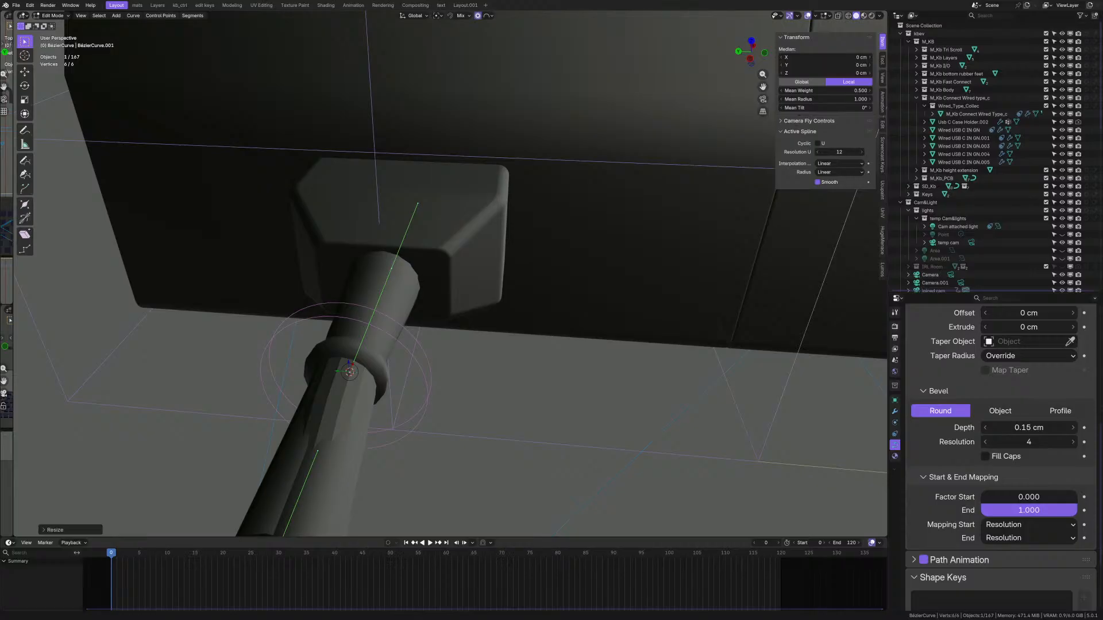
- Orbit and zoom around the keyboard and connector to inspect the sleeve
middle_drag(528, 53, 470, 280)
shift+middle_drag(552, 364, 435, 364)
scroll(504, 356, down, 3)
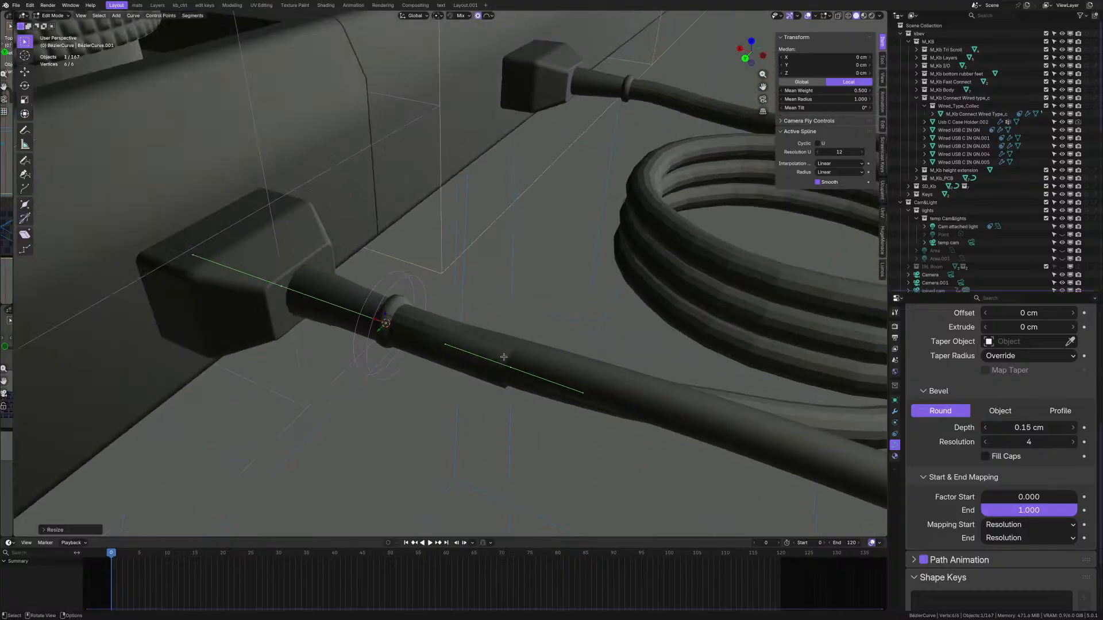
scroll(408, 329, down, 9)
middle_drag(406, 322, 510, 352)
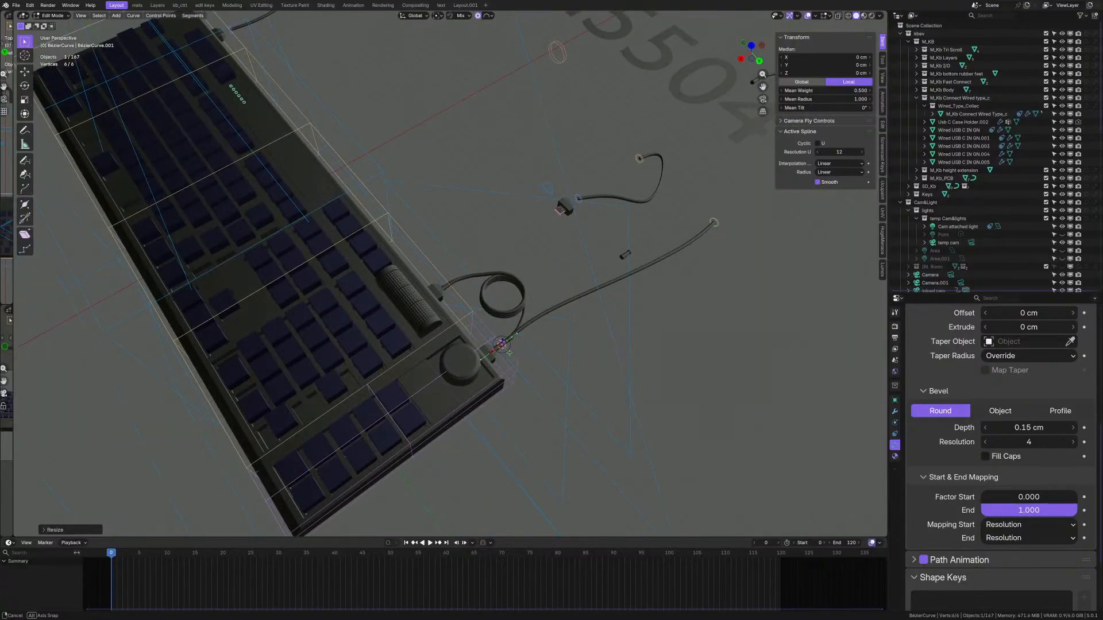
scroll(518, 323, up, 6)
mouse_move(518, 310)
middle_down()
mouse_move(493, 296)
mouse_move(508, 295)
middle_up()
scroll(493, 296, up, 2)
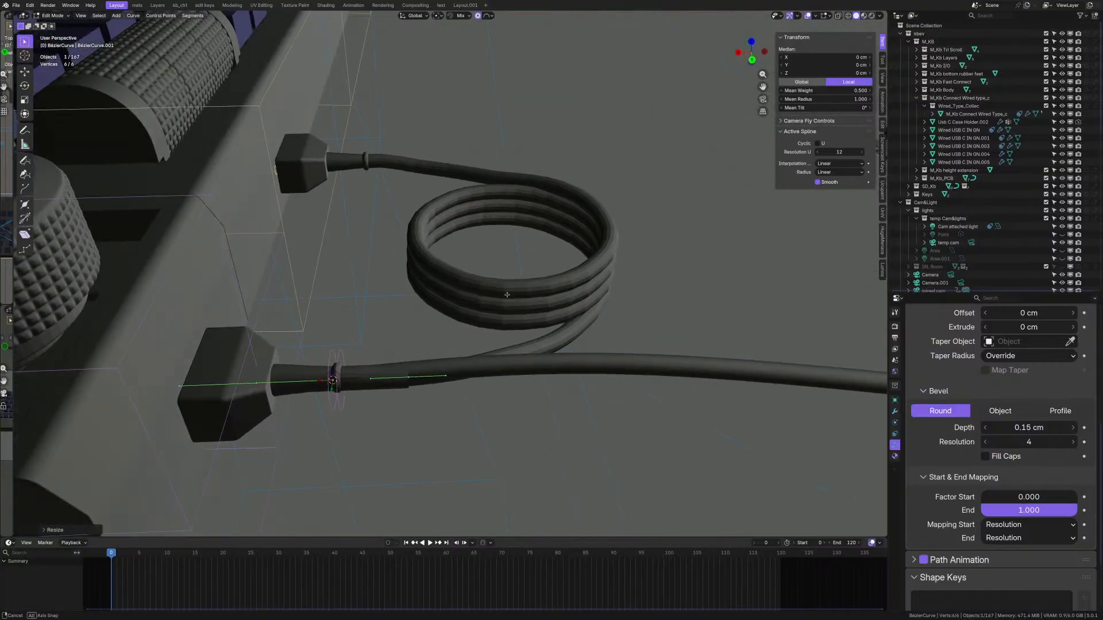
scroll(305, 379, up, 5)
middle_drag(308, 371, 408, 352)
scroll(408, 352, up, 1)
- Delete all of the sleeve curve's vertices and return to Object Mode
key(x)
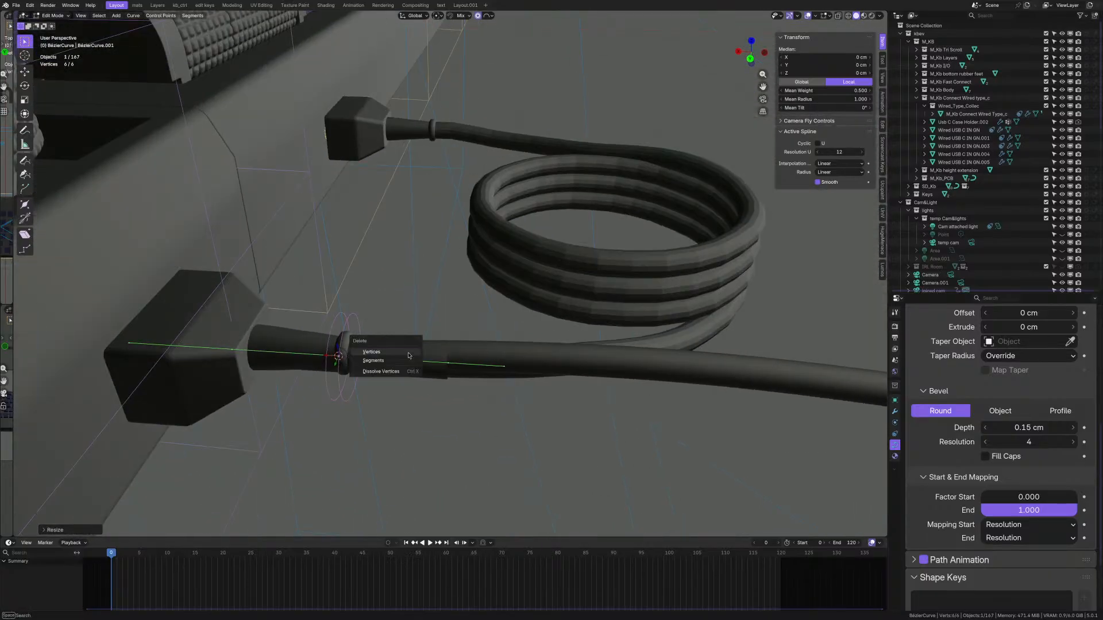
right_click(409, 352)
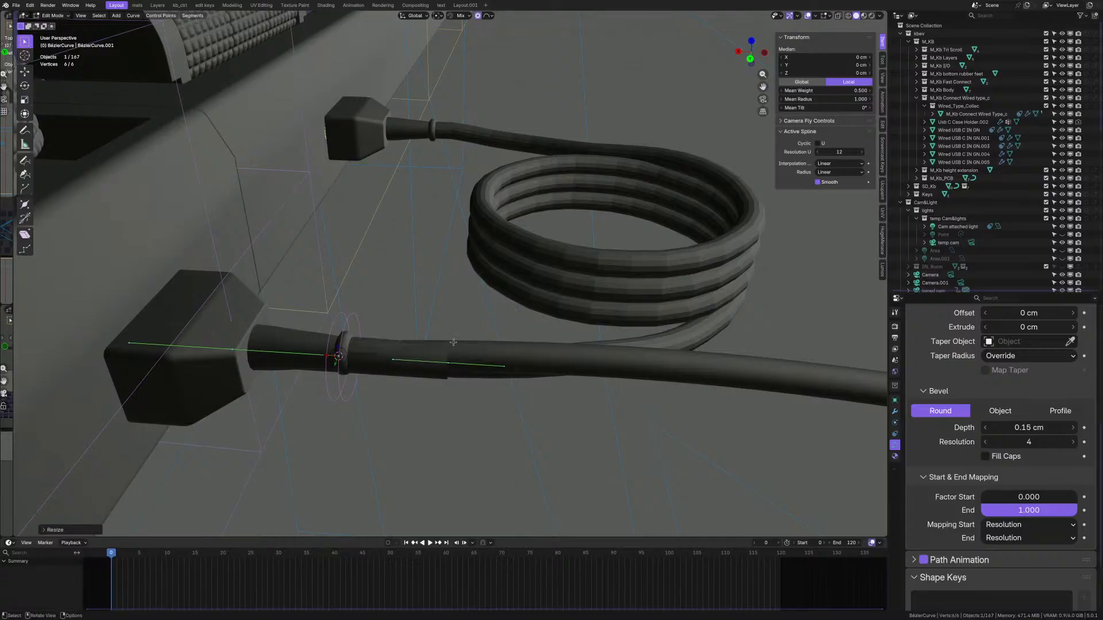
scroll(441, 346, up, 1)
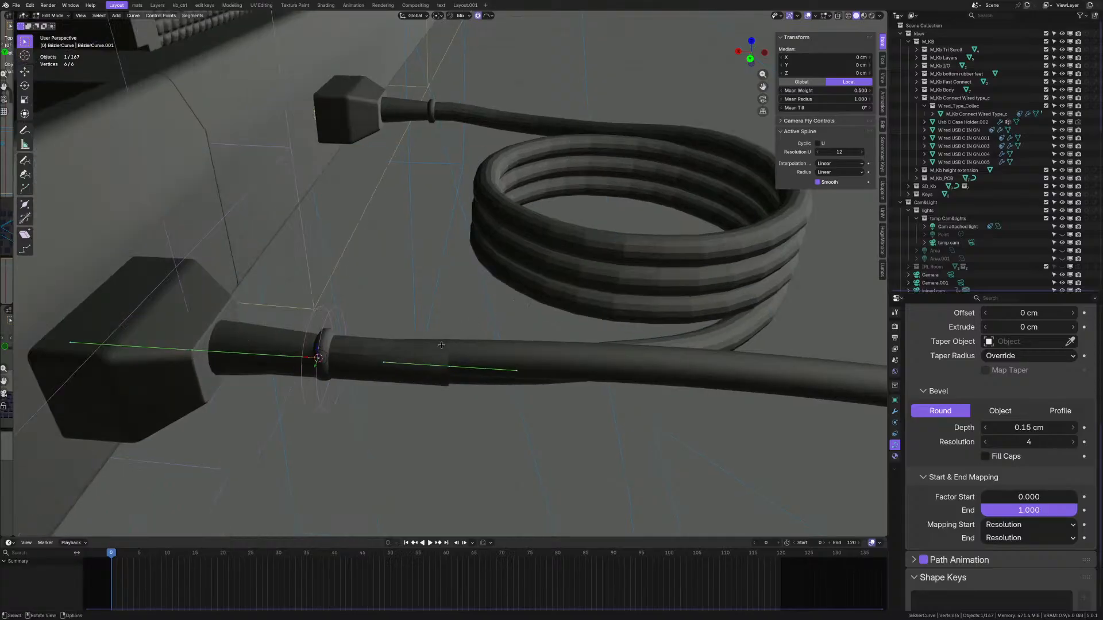
right_click(441, 345)
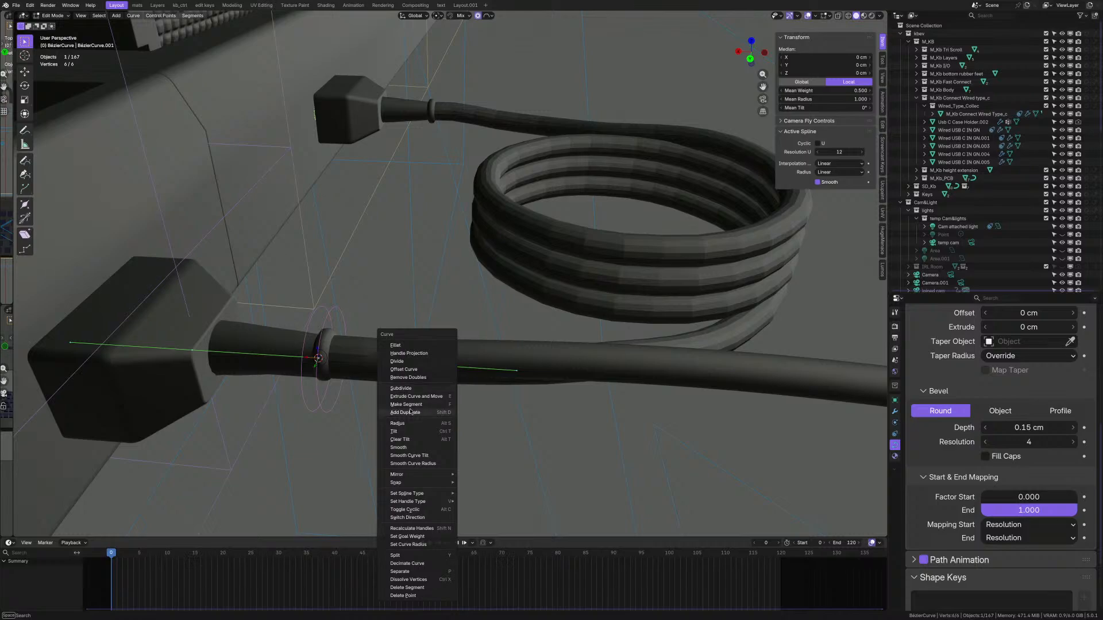
key(Escape)
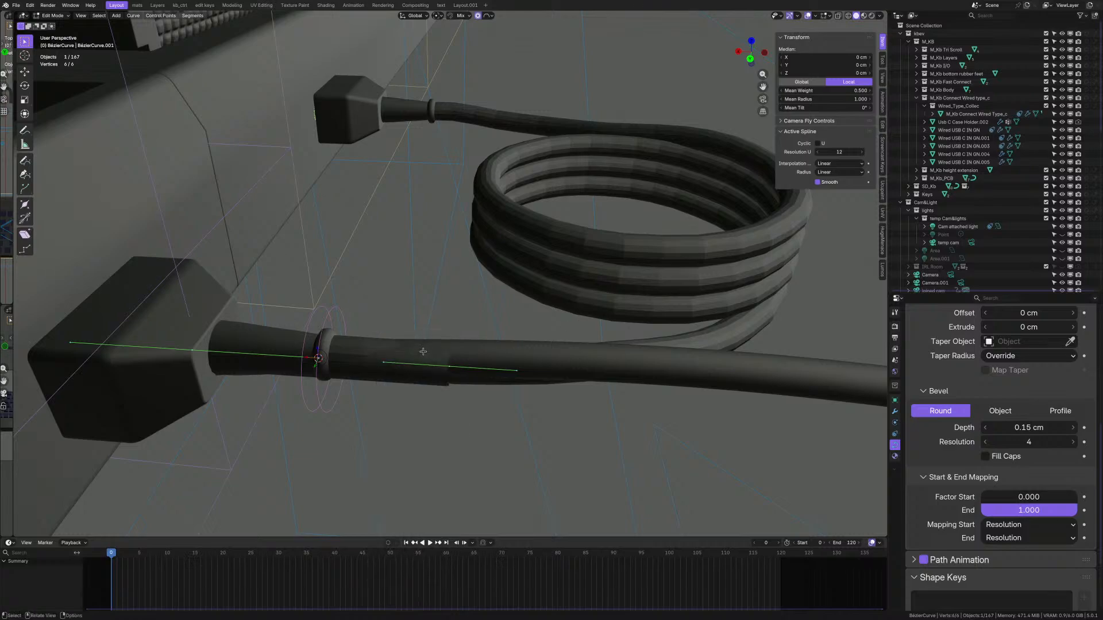
key(x)
click(423, 352)
key(Tab)
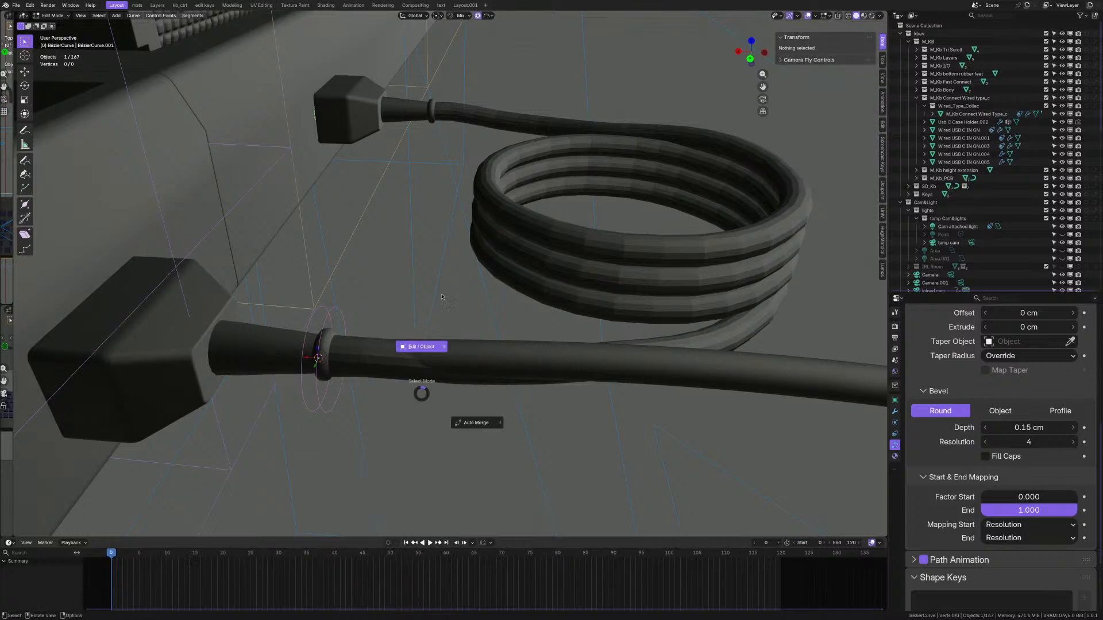
scroll(435, 341, down, 3)
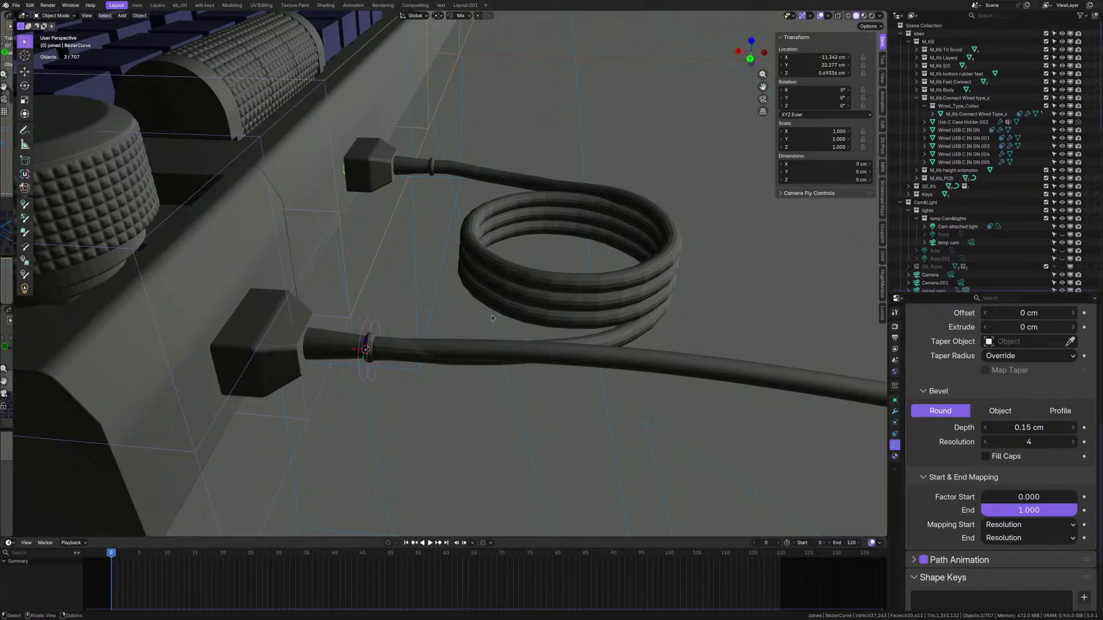
- View the whole keyboard from above in Top Orthographic and select the coiled Wire mesh by its right-hand connectors
middle_drag(285, 245, 280, 241)
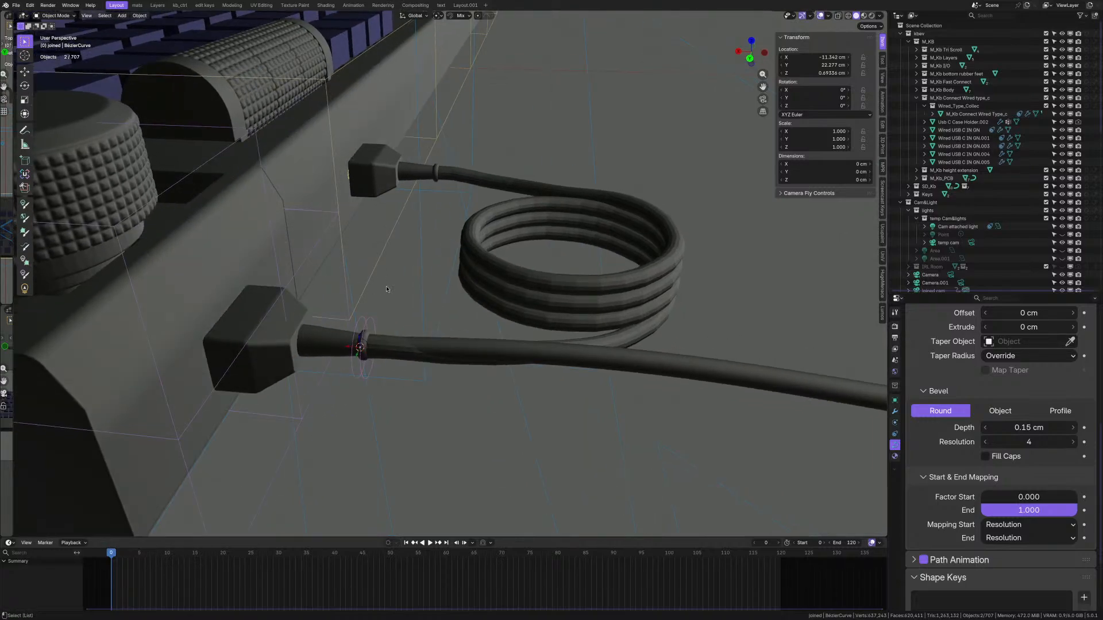
middle_drag(374, 297, 395, 286)
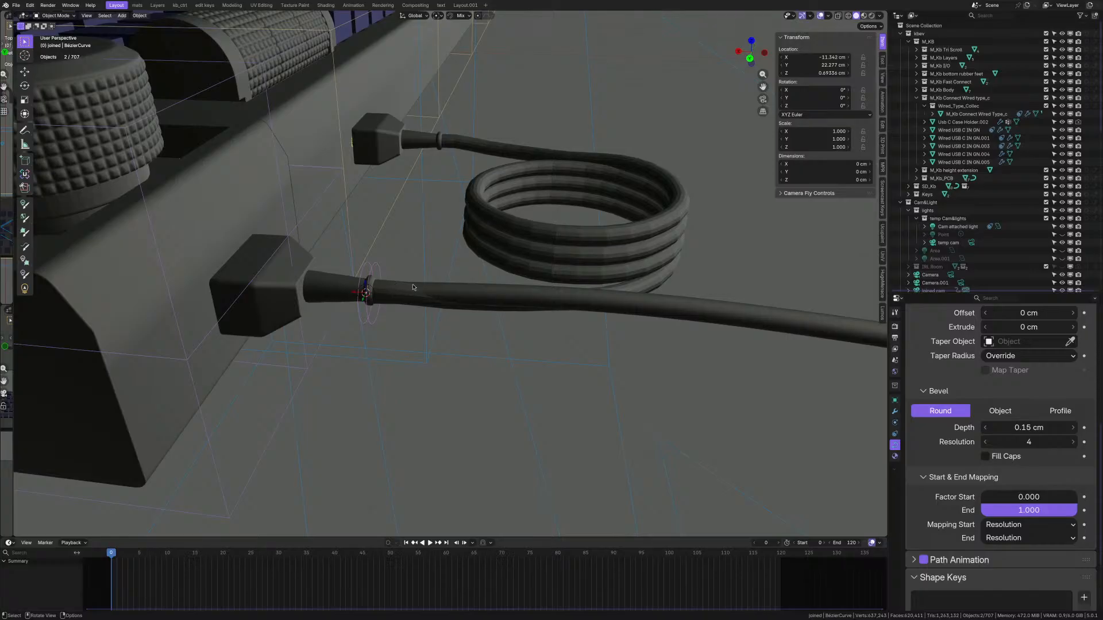
scroll(383, 286, down, 10)
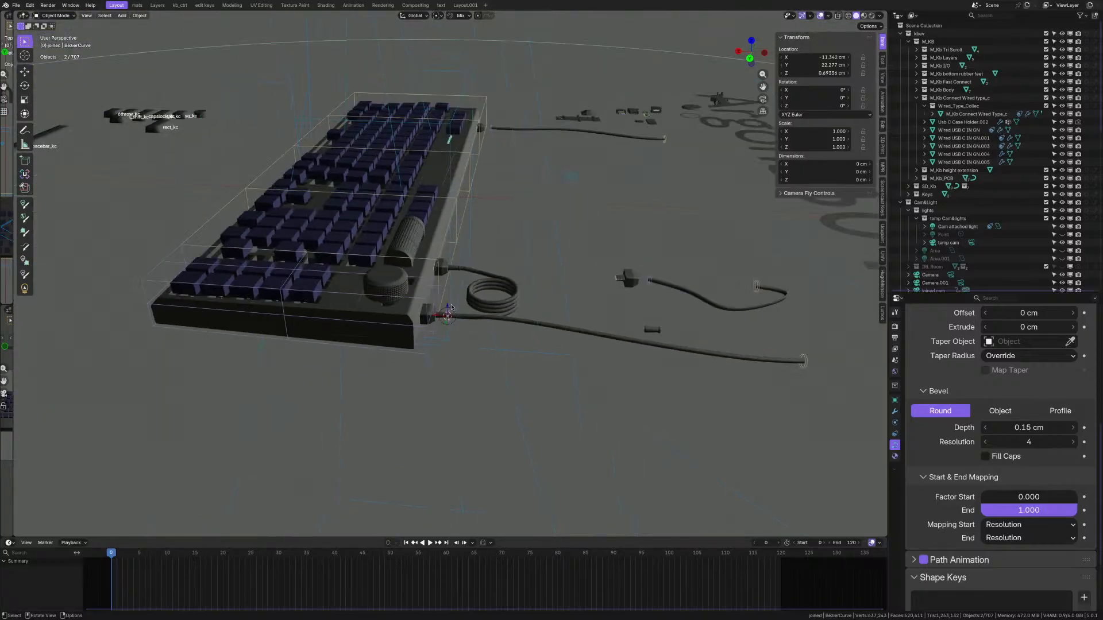
middle_drag(422, 307, 552, 340)
scroll(505, 340, up, 3)
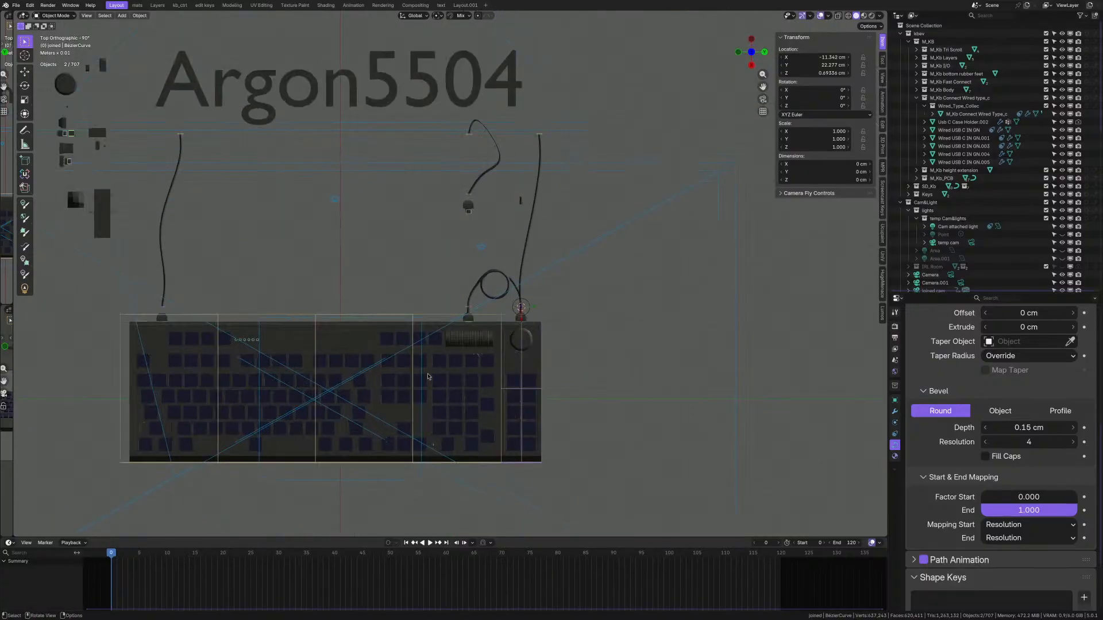
scroll(505, 340, up, 1)
scroll(505, 339, down, 1)
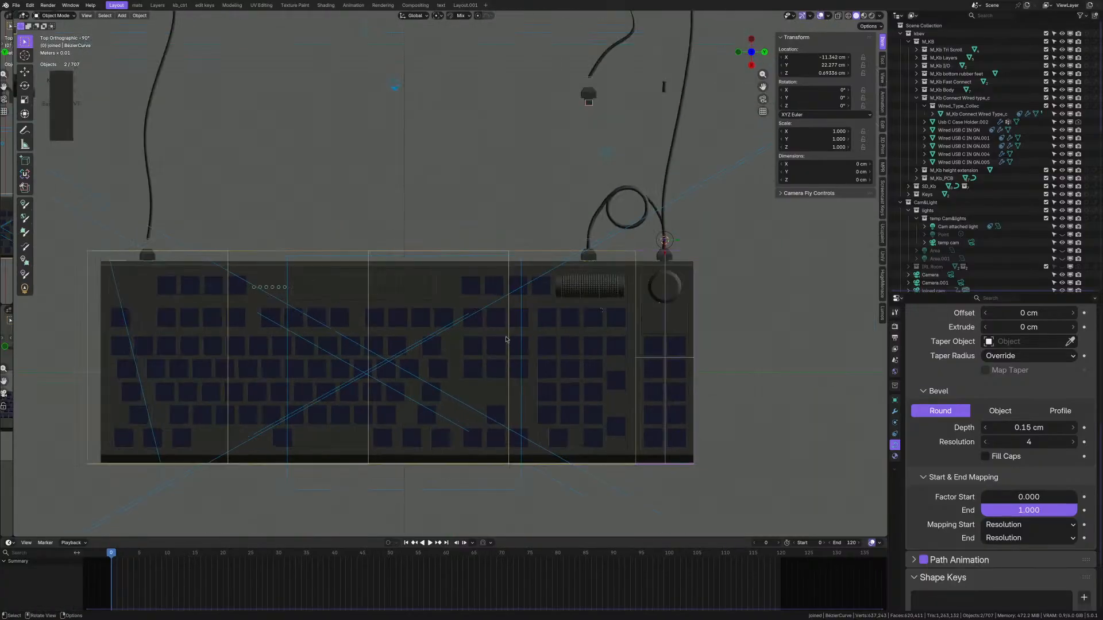
shift+middle_drag(470, 332, 514, 330)
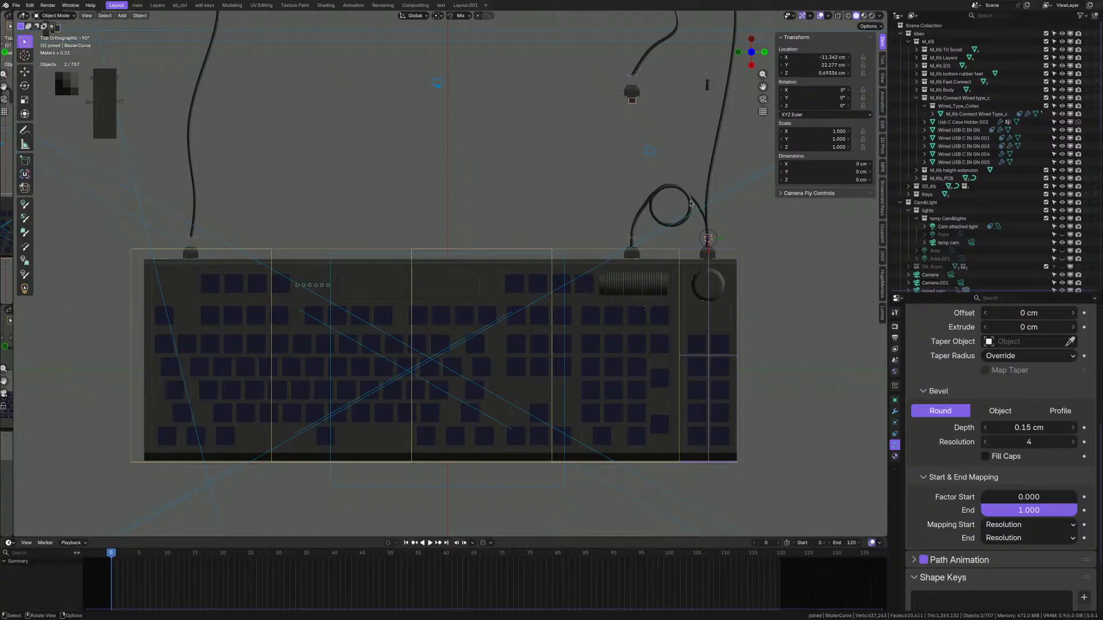
click(691, 203)
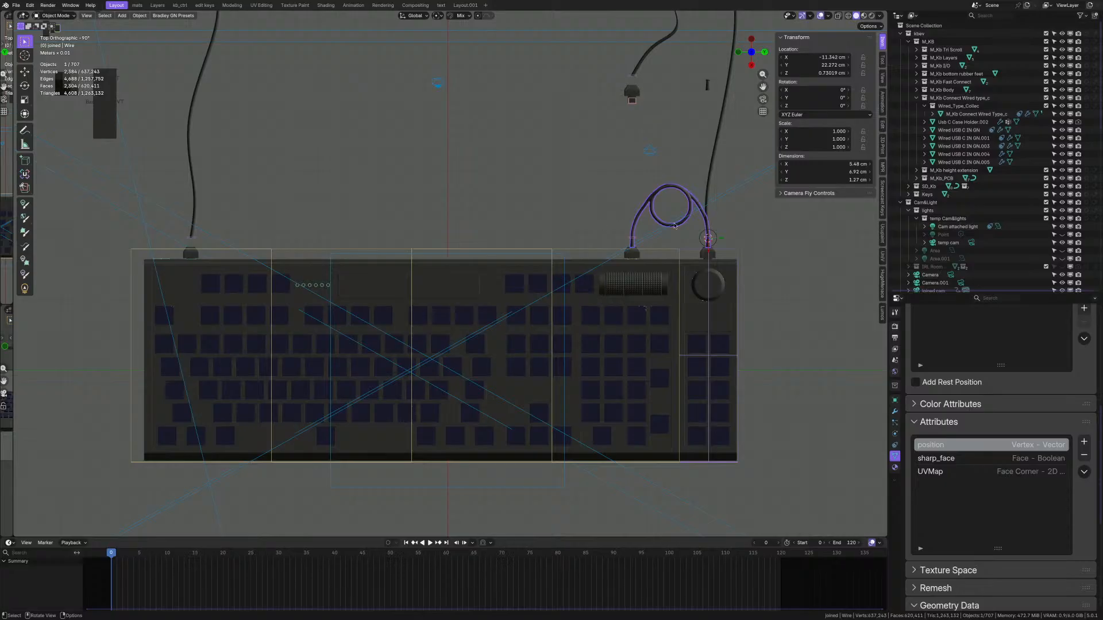
- Zoom in on the cable loop and orbit down to a low perspective of the coil and plug
scroll(675, 226, up, 6)
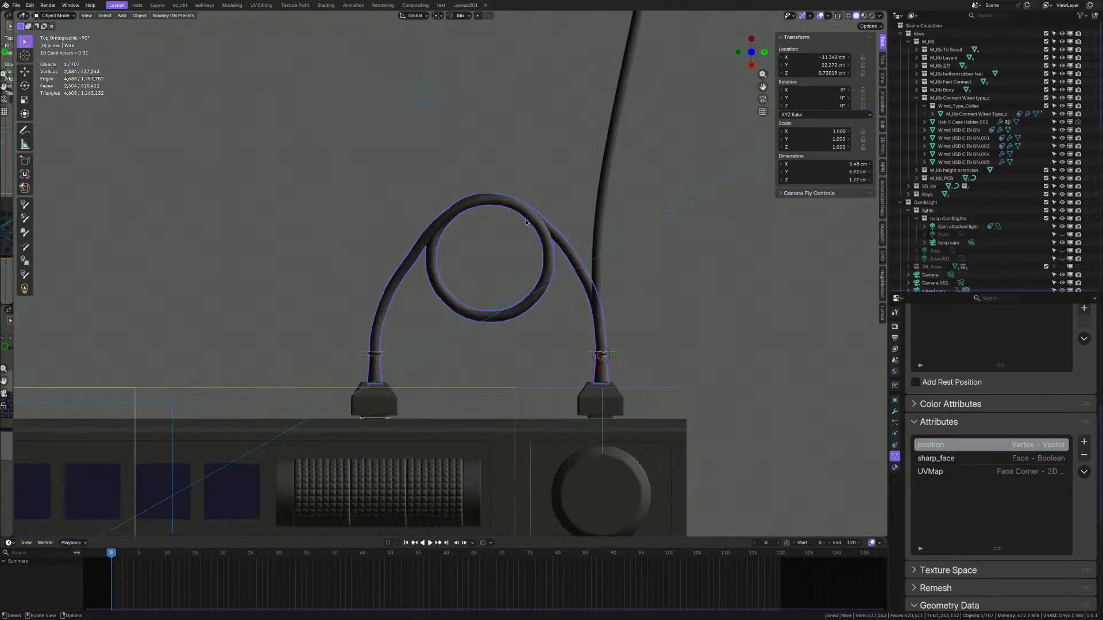
middle_drag(527, 222, 542, 192)
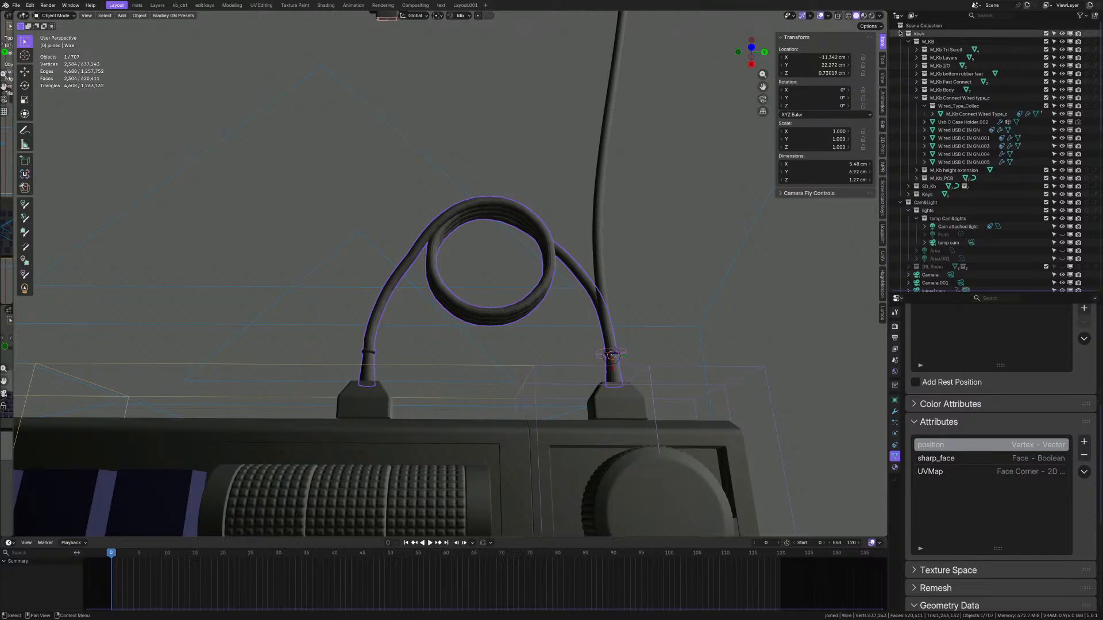
middle_drag(437, 247, 391, 281)
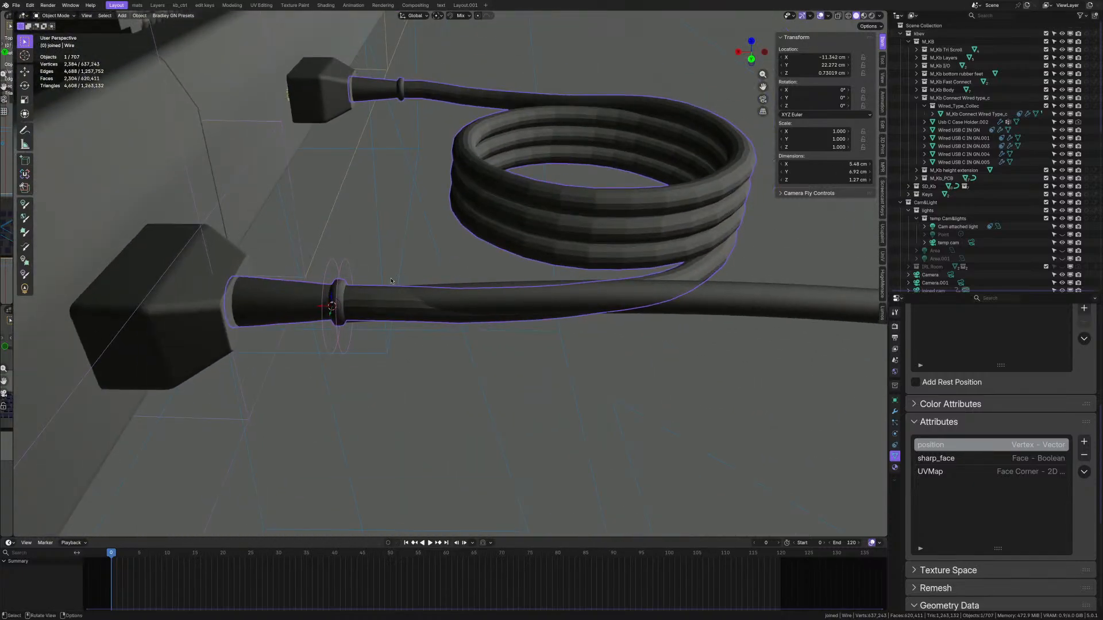
- Try selecting the cable curve and Wire mesh, then undo back to the unbeveled BézierCurve sleeve
shift+click(378, 303)
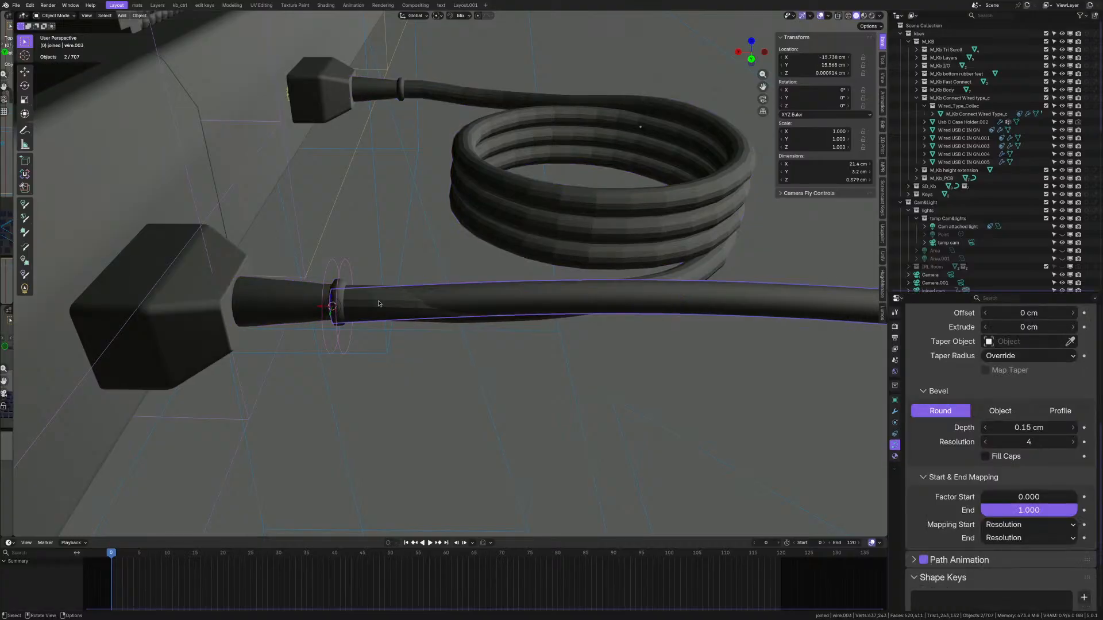
scroll(388, 298, down, 2)
scroll(390, 299, up, 2)
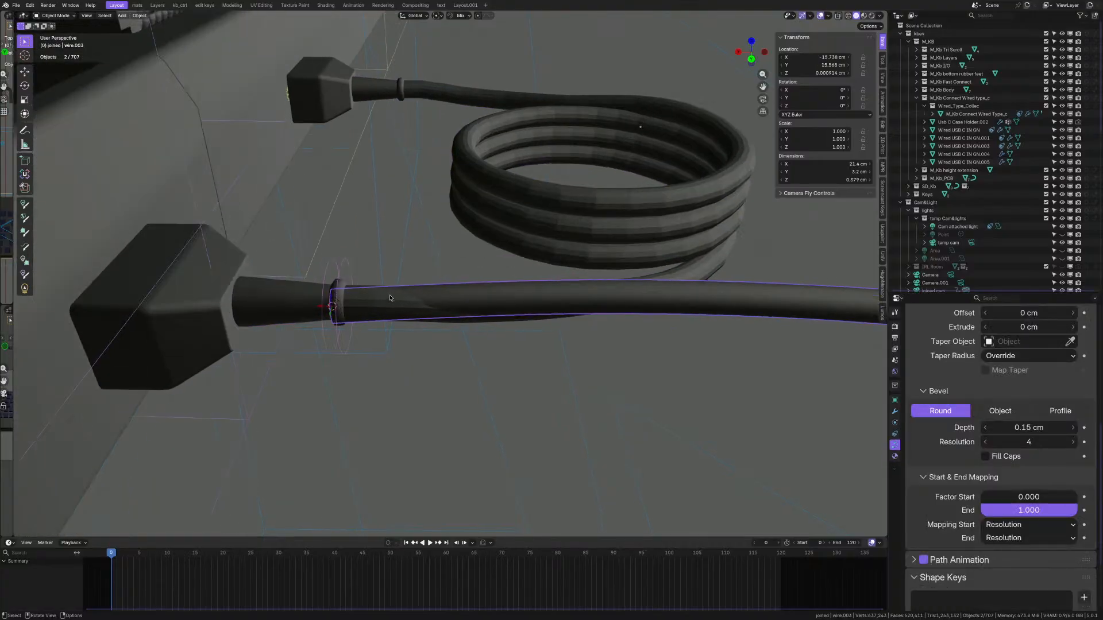
click(351, 289)
scroll(368, 287, up, 1)
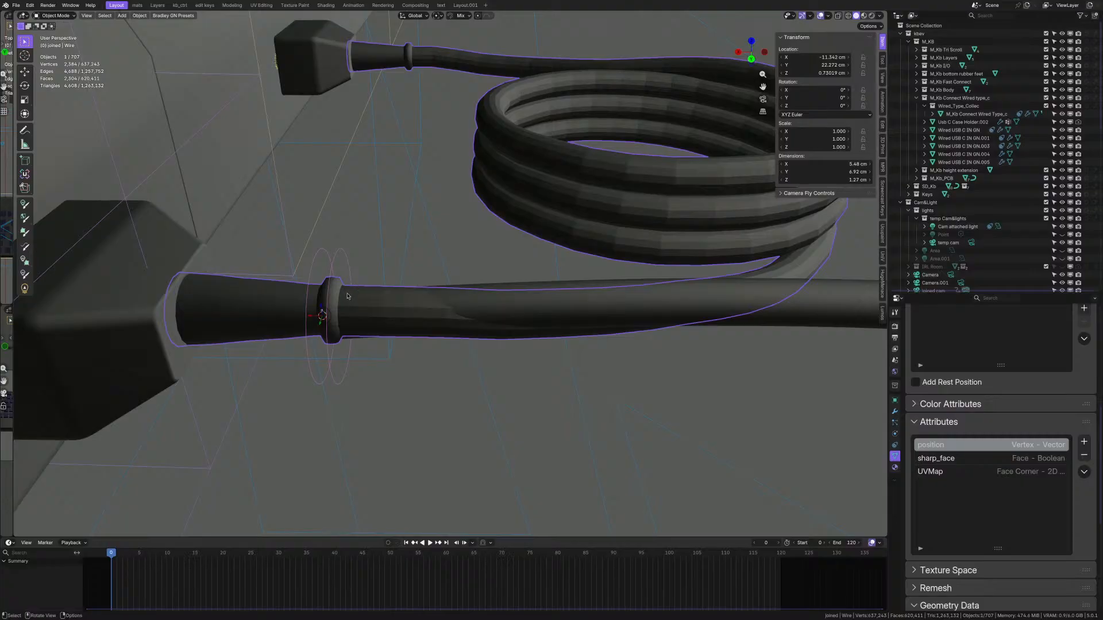
scroll(347, 296, up, 1)
scroll(1053, 191, down, 10)
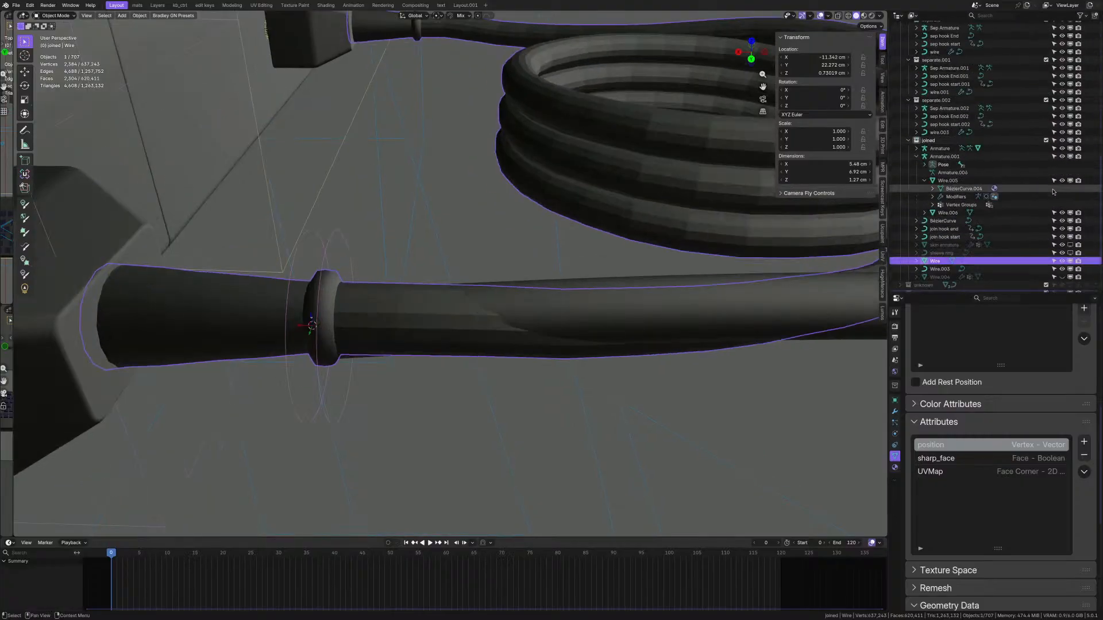
key(ctrl+z)
key(ctrl+shift+z)
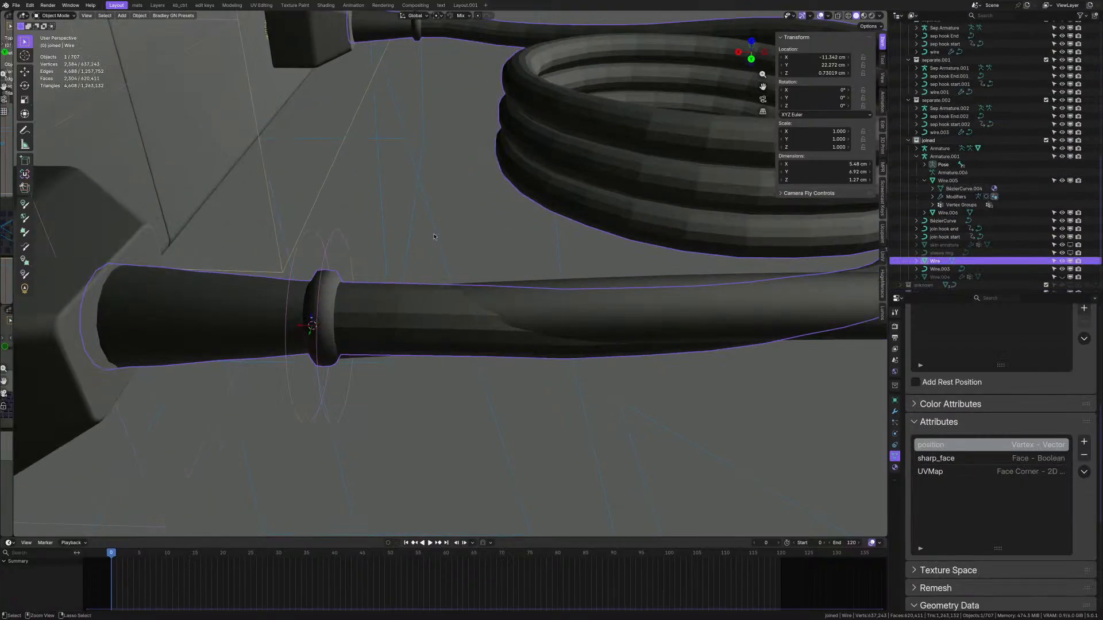
key(ctrl+z)
key(ctrl+z)
key(ctrl+z)
key(ctrl+z)
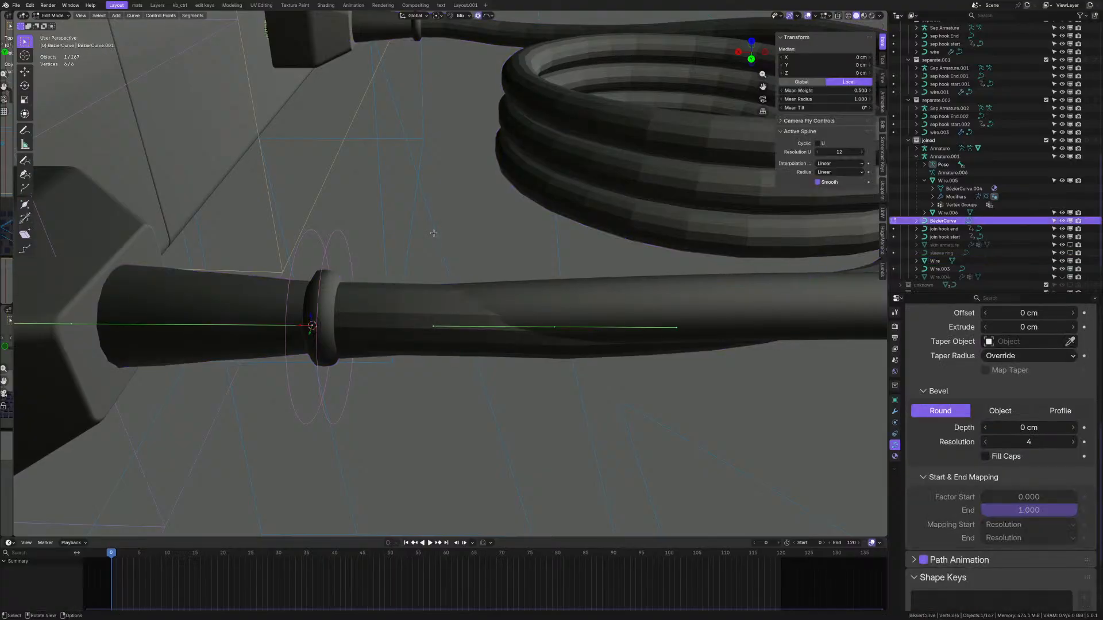
scroll(434, 234, down, 4)
middle_drag(434, 234, 431, 258)
- Return the sleeve curve to Object Mode and give it a 0.15 cm bevel depth
key(Tab)
key(g)
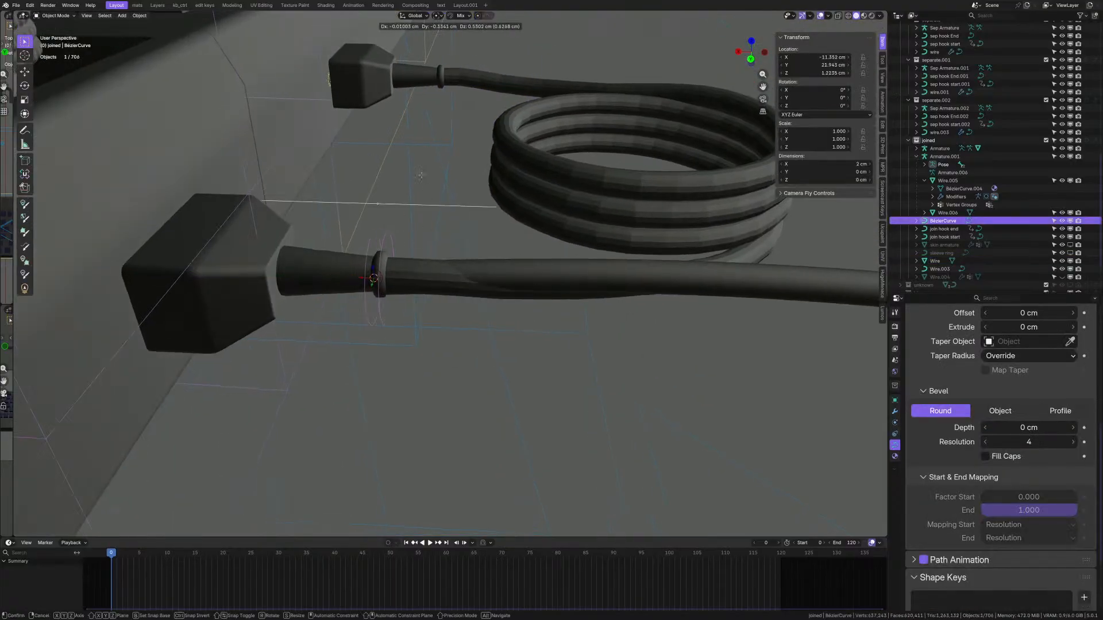
right_click(431, 154)
click(1025, 428)
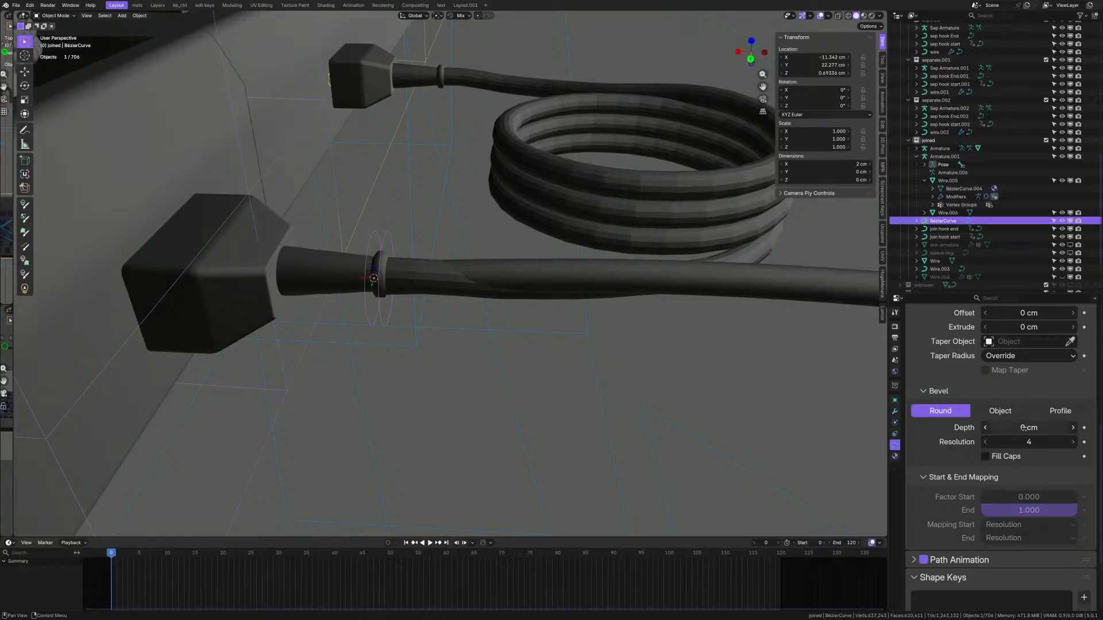
text(0.15)
key(Return)
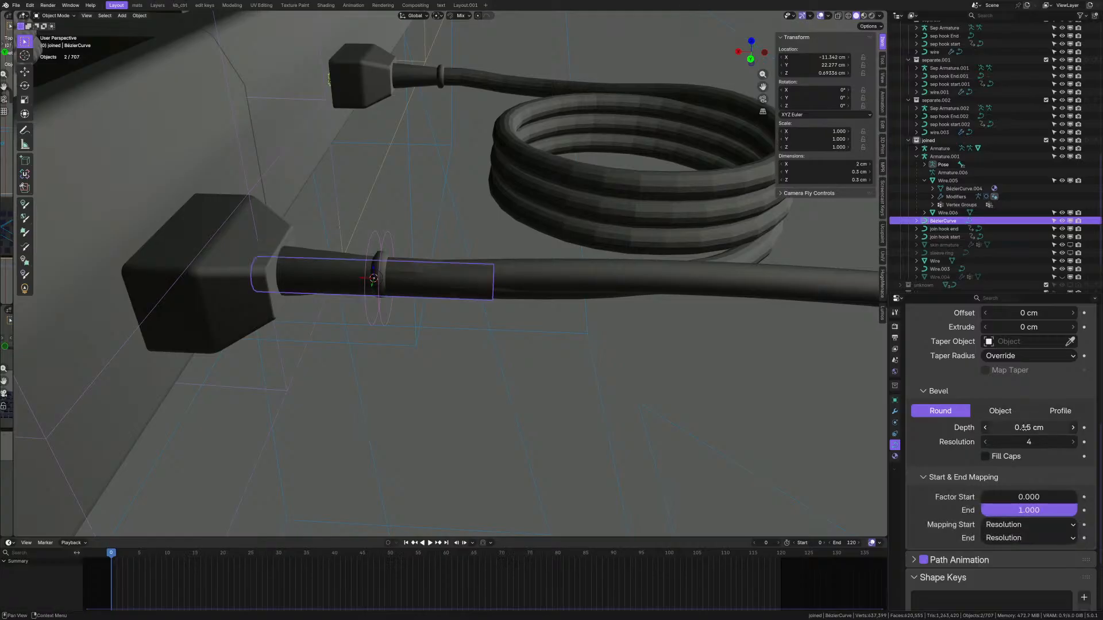
- In Edit Mode, set the sleeve points' mean radius to 1.000 and the bevel depth to 0.1 cm
scroll(472, 265, up, 2)
middle_drag(472, 265, 406, 260)
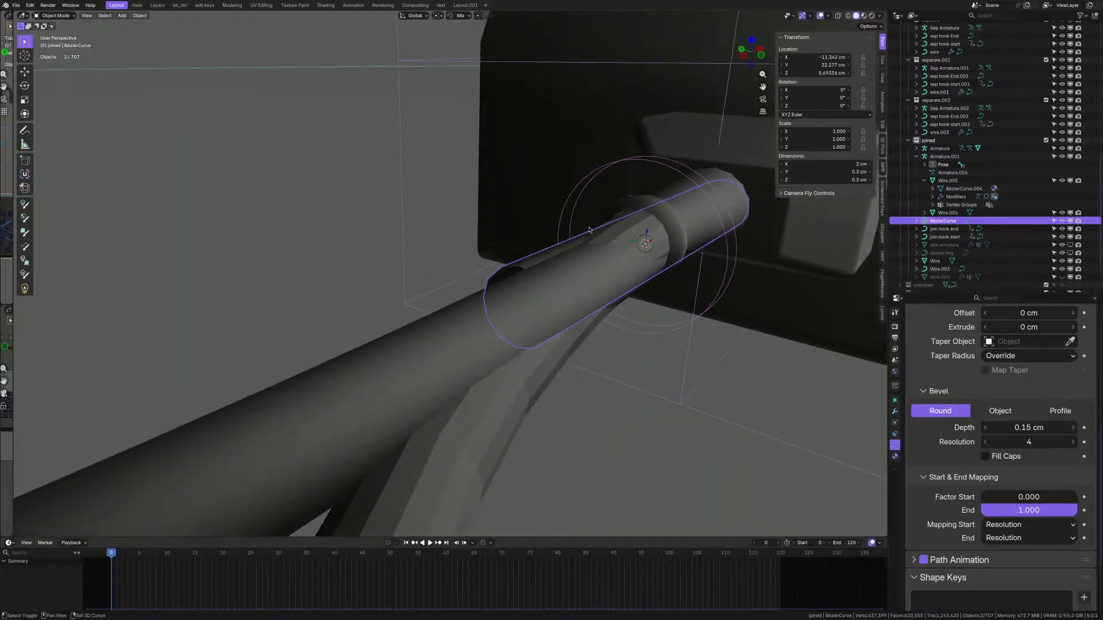
shift+middle_drag(590, 230, 468, 260)
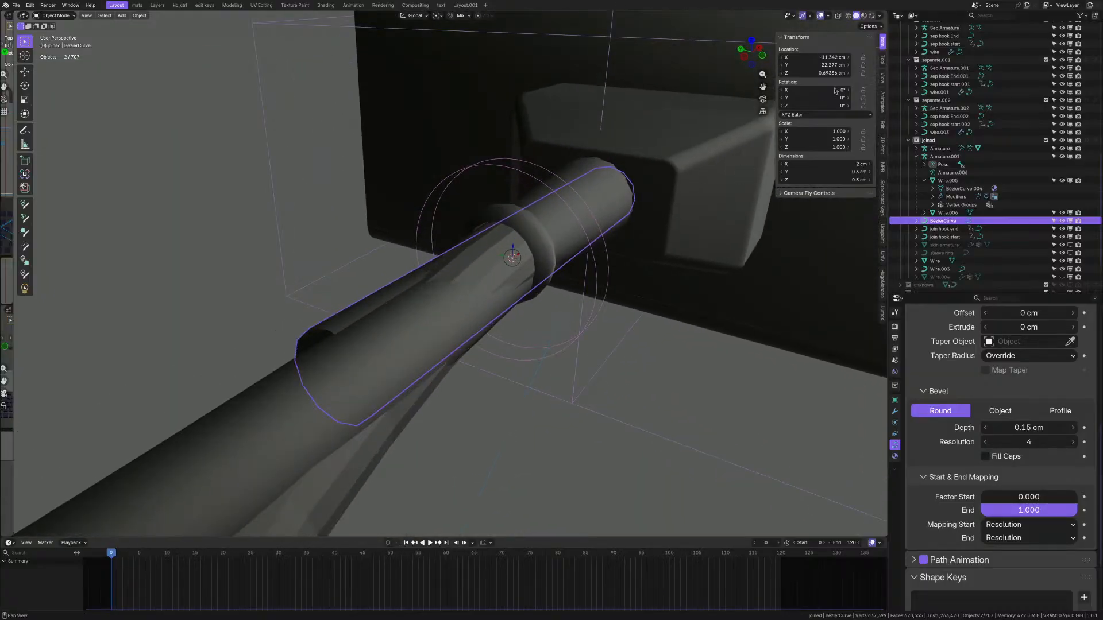
click(883, 61)
click(883, 42)
key(Tab)
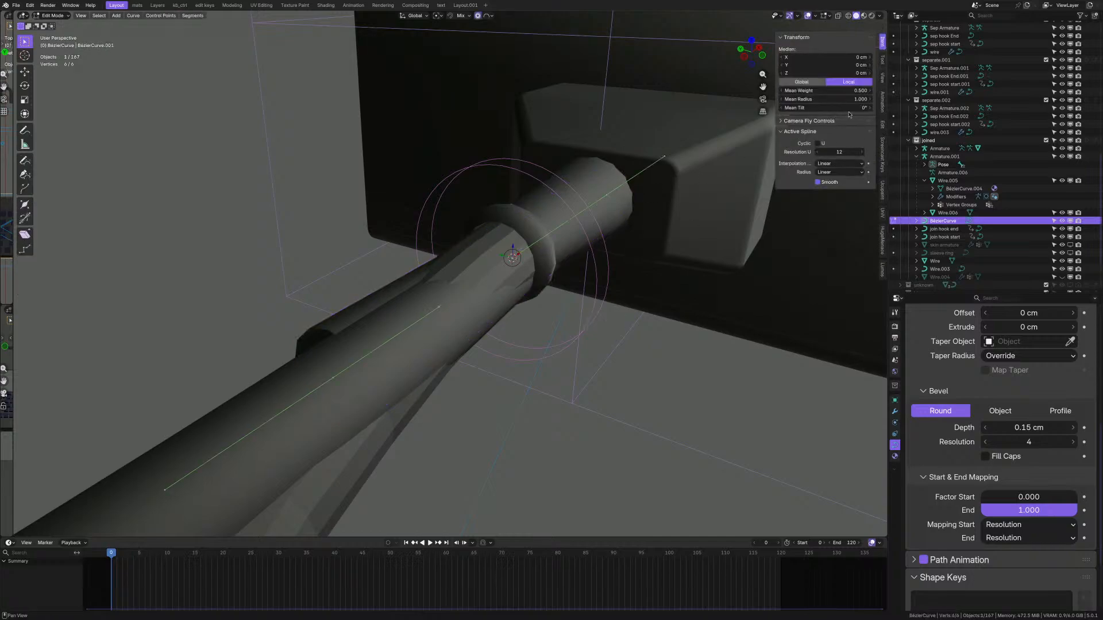
drag(845, 100, 866, 99)
click(846, 101)
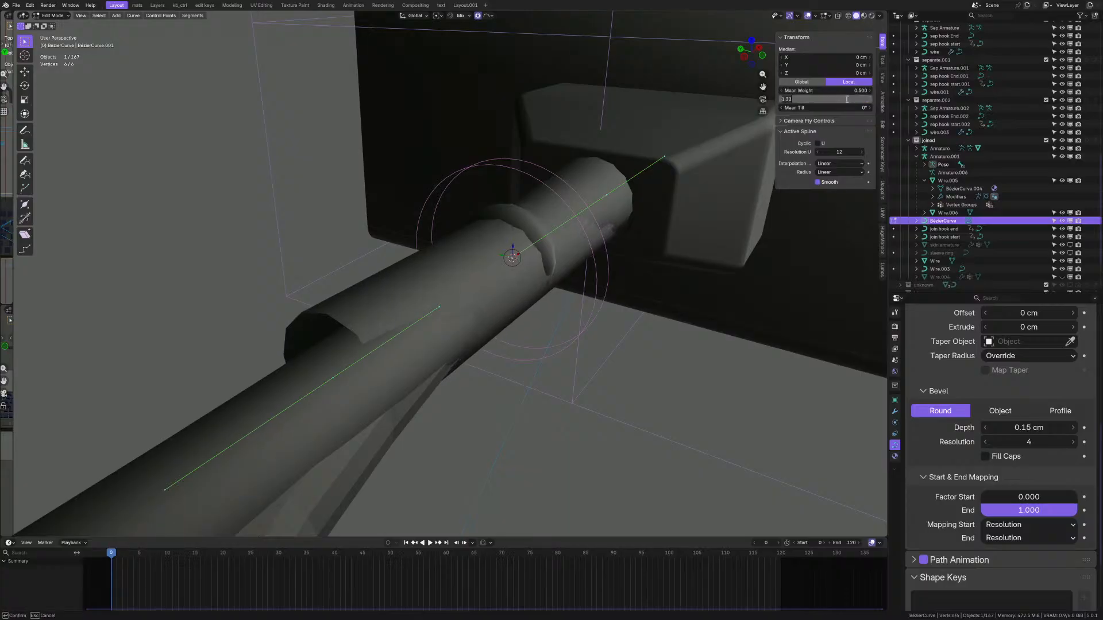
text(1)
key(Return)
click(1014, 427)
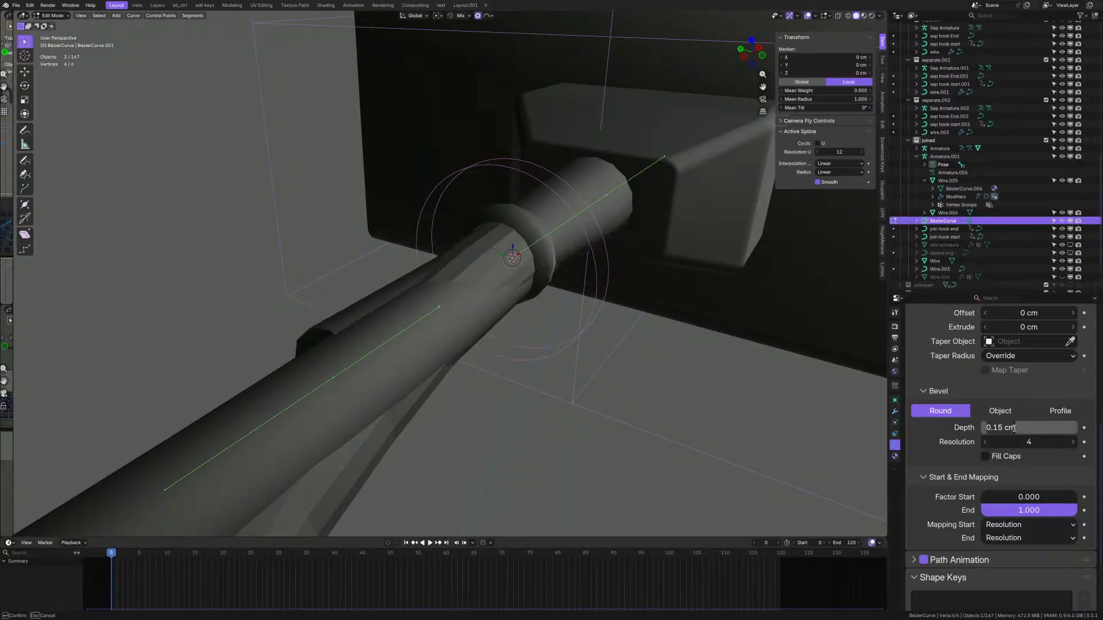
text(.1)
key(Return)
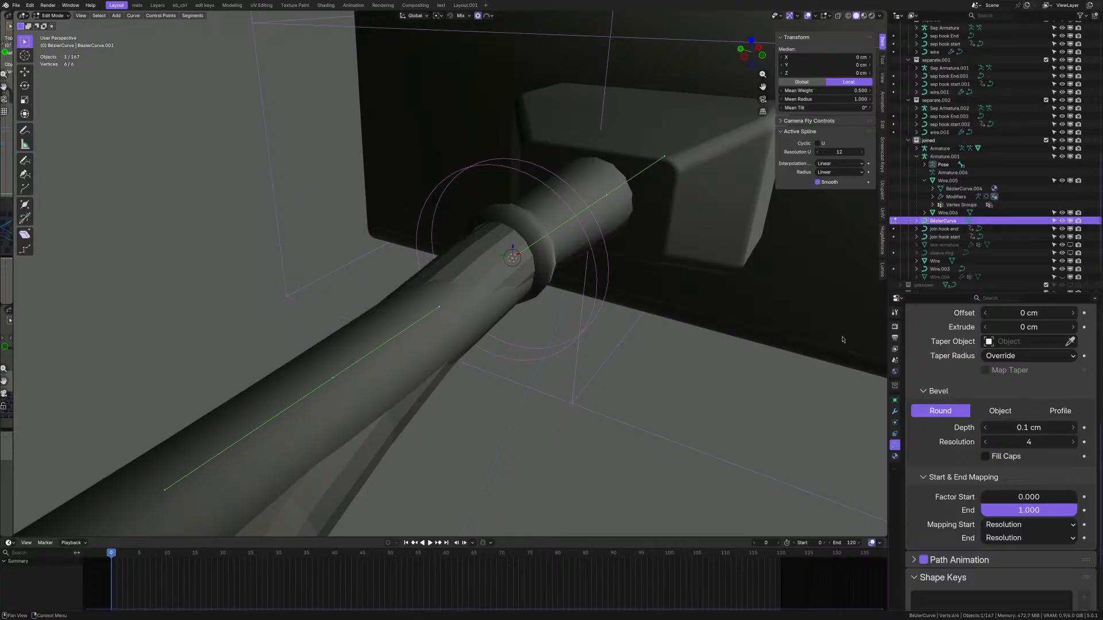
- Try a thicker 3.560 mean radius, then restore bevel depth 0.1 cm and mean radius 1.000
middle_drag(487, 245, 517, 307)
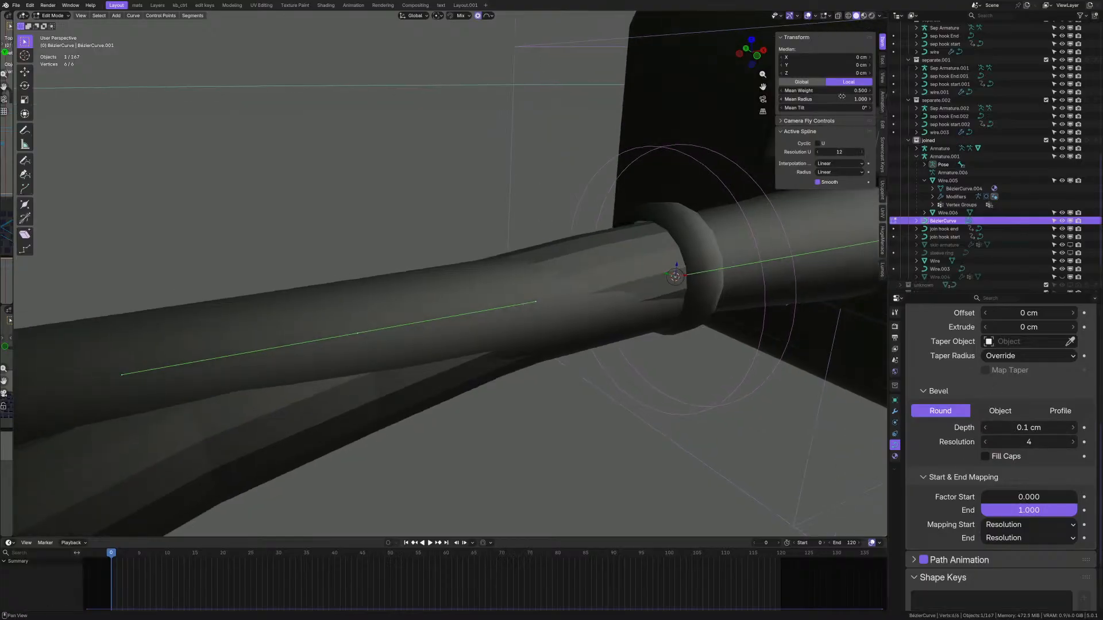
drag(842, 97, 873, 96)
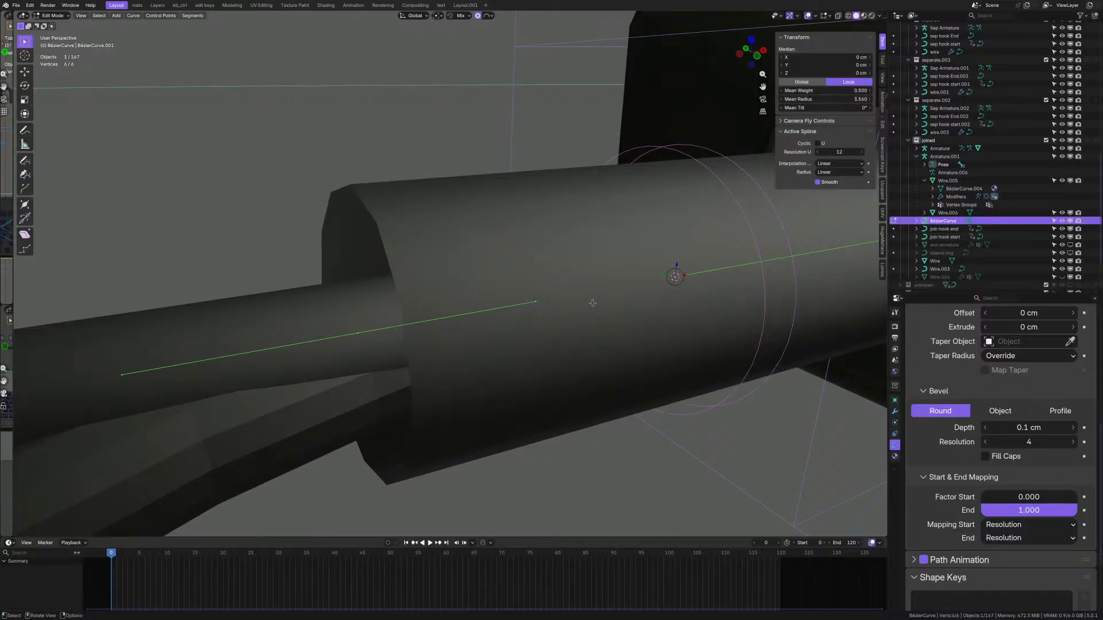
middle_drag(593, 303, 623, 284)
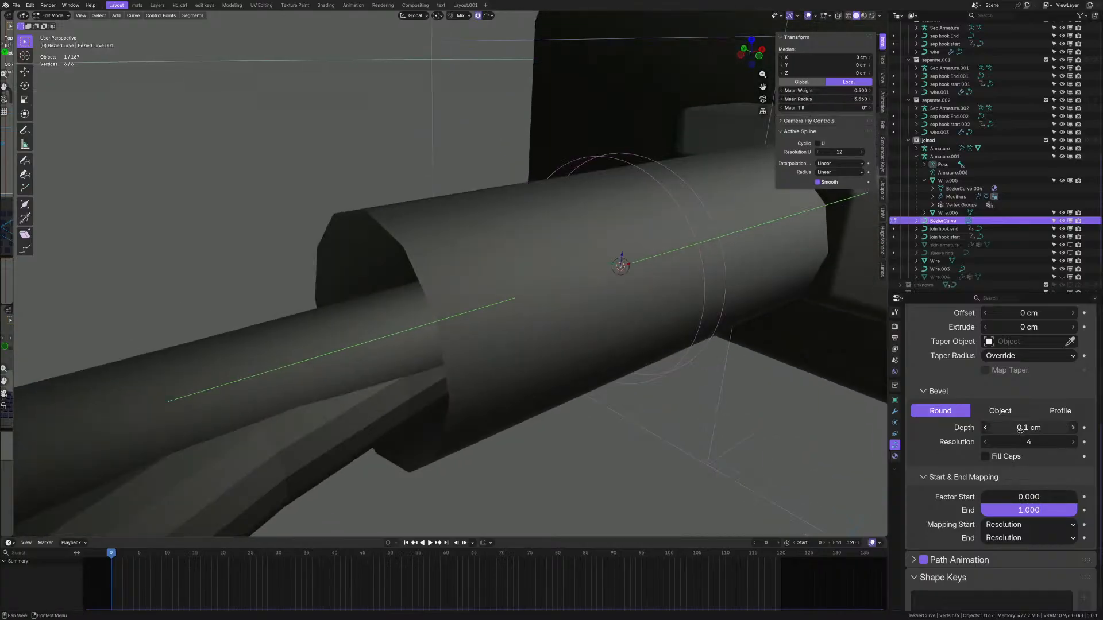
drag(1028, 427, 1005, 428)
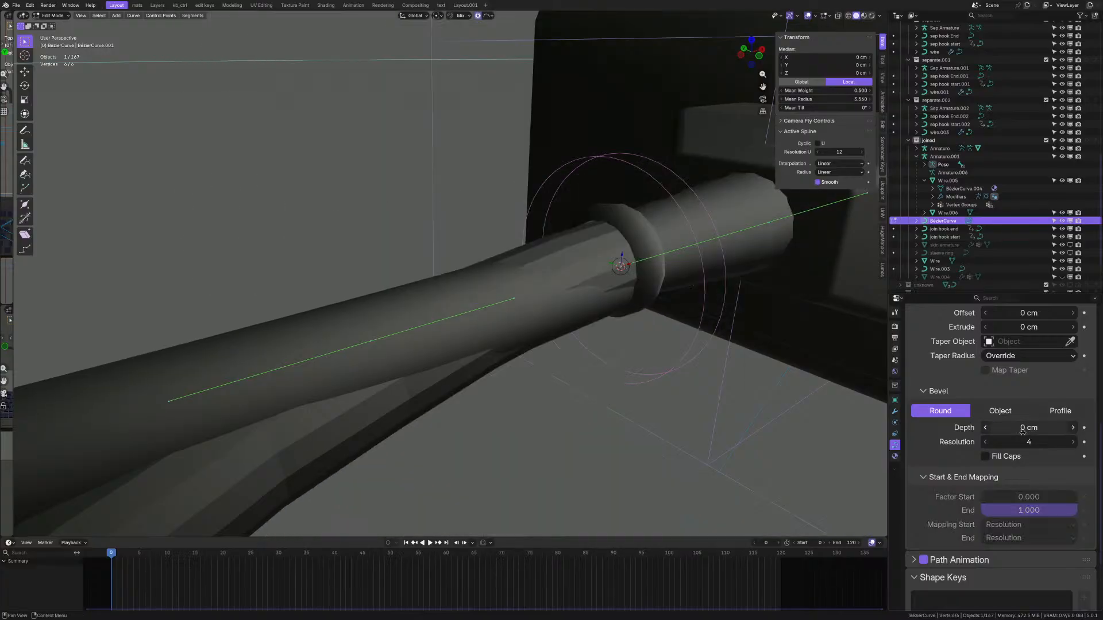
click(1026, 431)
text(.1)
key(Return)
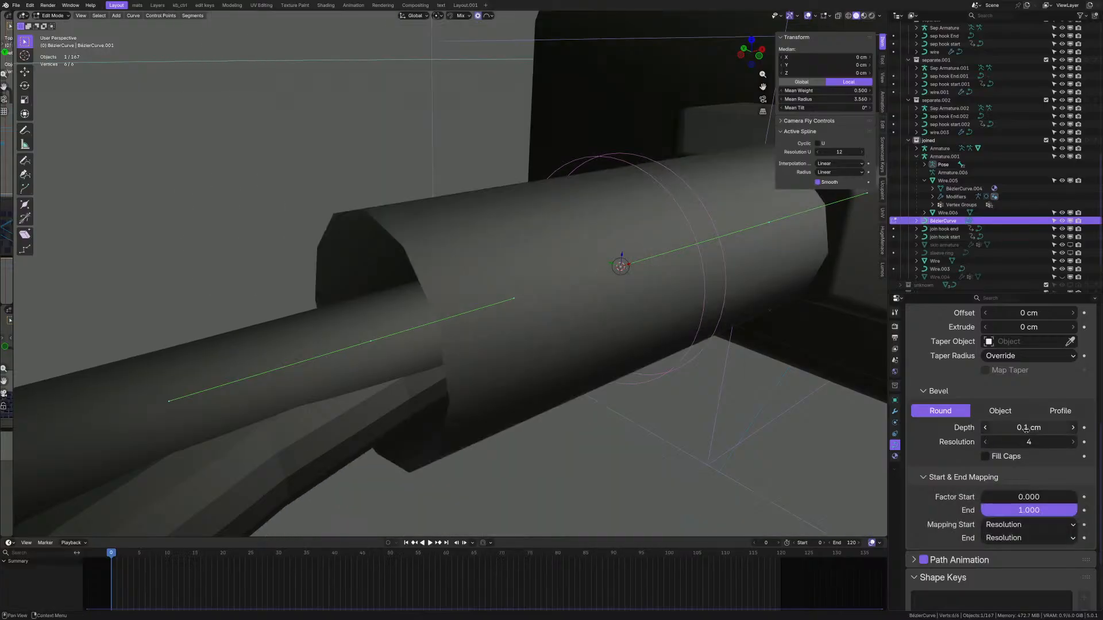
click(833, 100)
text(1)
key(Return)
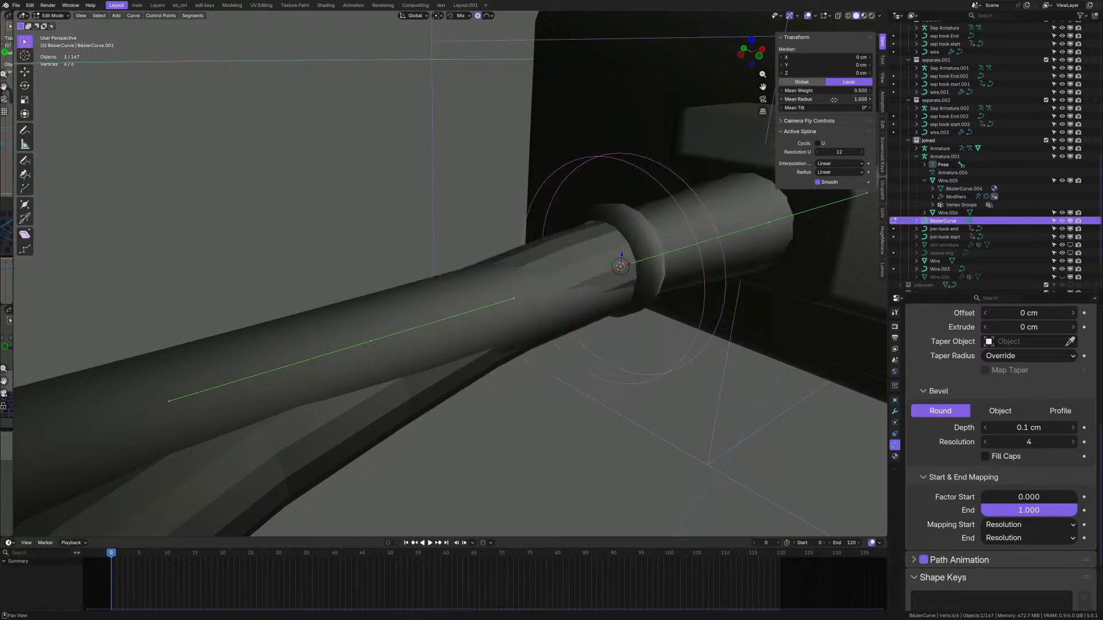
scroll(580, 264, down, 3)
scroll(580, 265, up, 3)
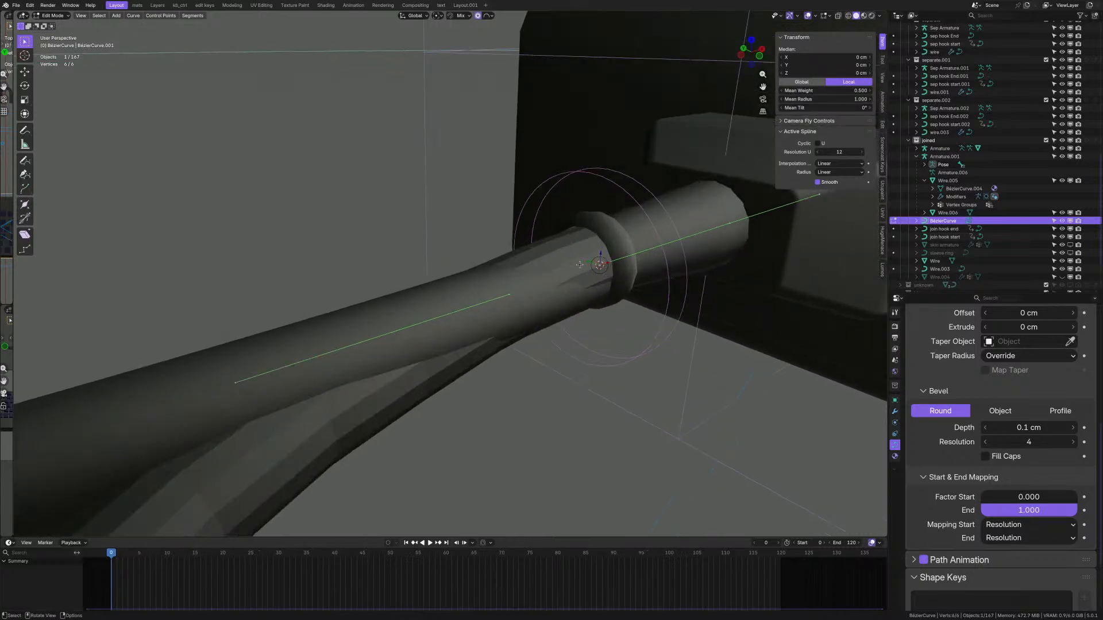
middle_drag(580, 265, 477, 305)
scroll(585, 266, down, 6)
scroll(455, 300, up, 2)
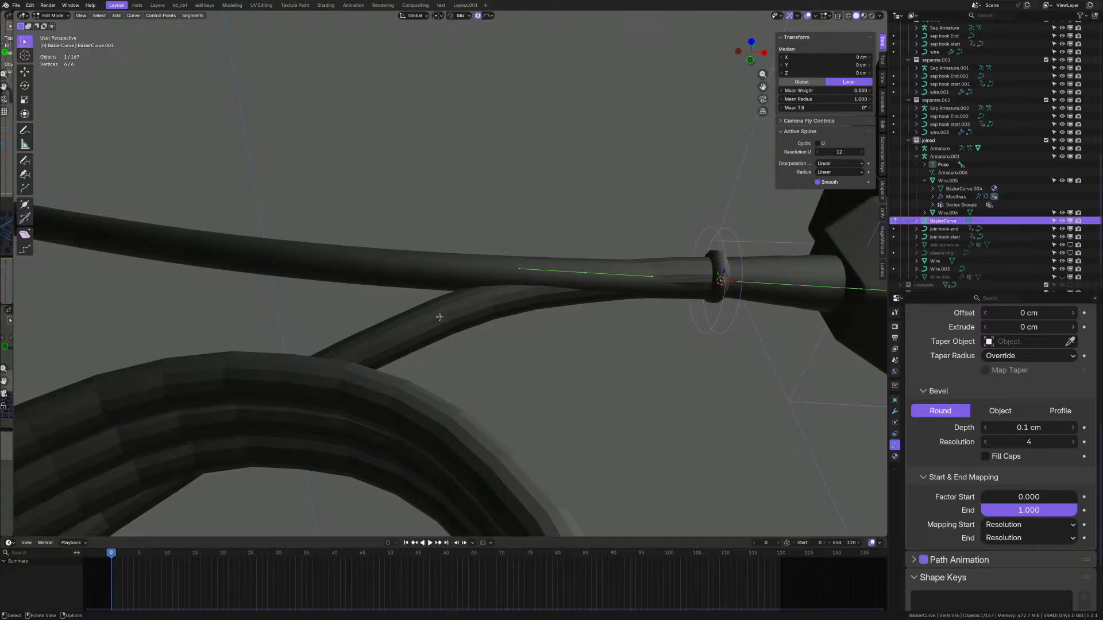
- Leave curve editing and bring the selection back to the sleeve curve
key(Tab)
click(467, 311)
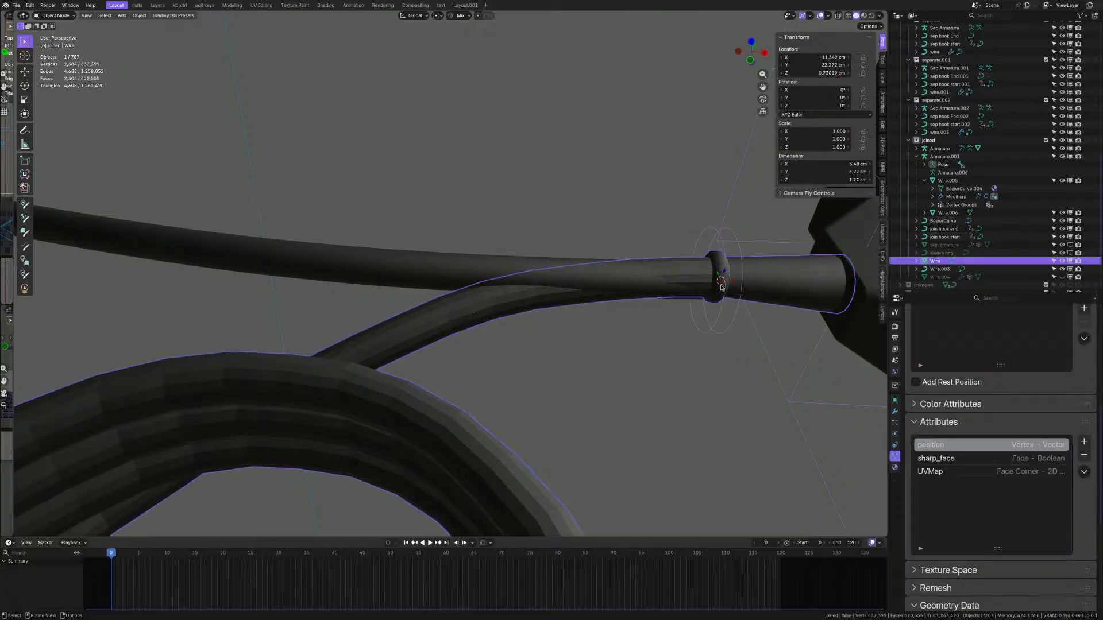
key(ctrl+z)
scroll(721, 288, down, 3)
shift+middle_drag(722, 288, 555, 292)
scroll(614, 302, up, 4)
scroll(494, 293, up, 4)
middle_drag(456, 293, 517, 230)
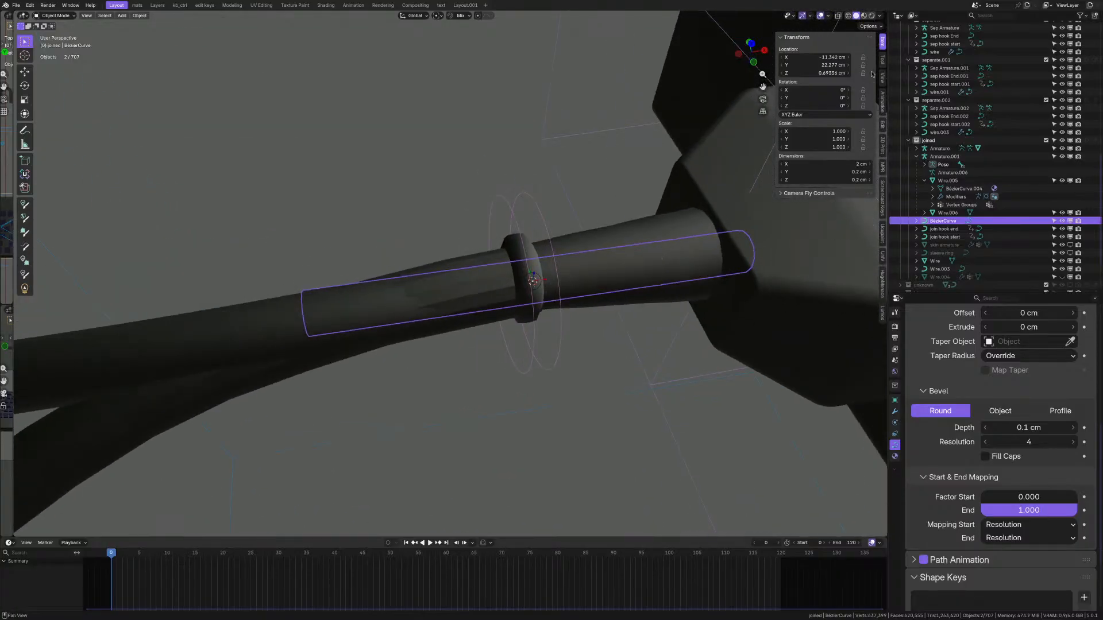
- Set the sleeve curve's bevel depth to 0.15 cm
key(Tab)
key(Tab)
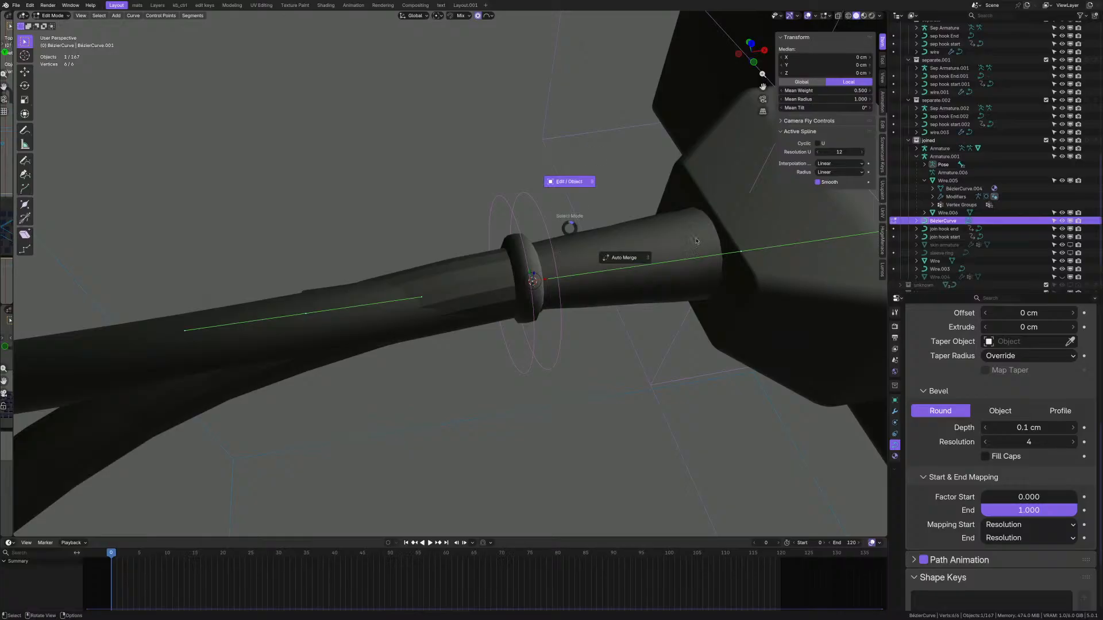
click(1035, 428)
key(BackSpace)
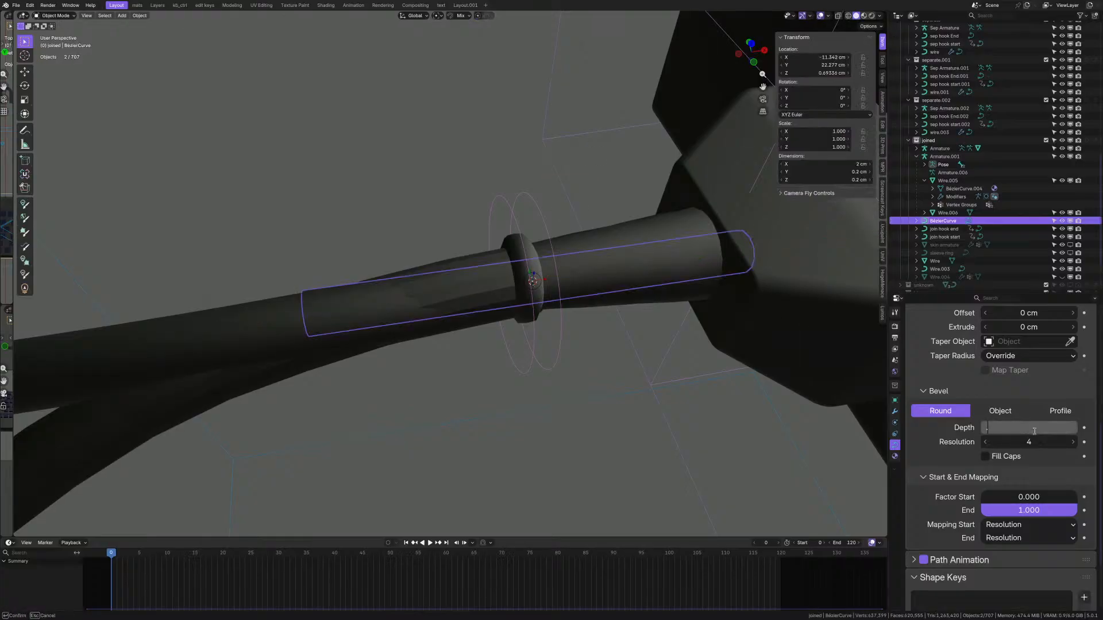
text(.15)
key(Return)
middle_drag(506, 247, 529, 274)
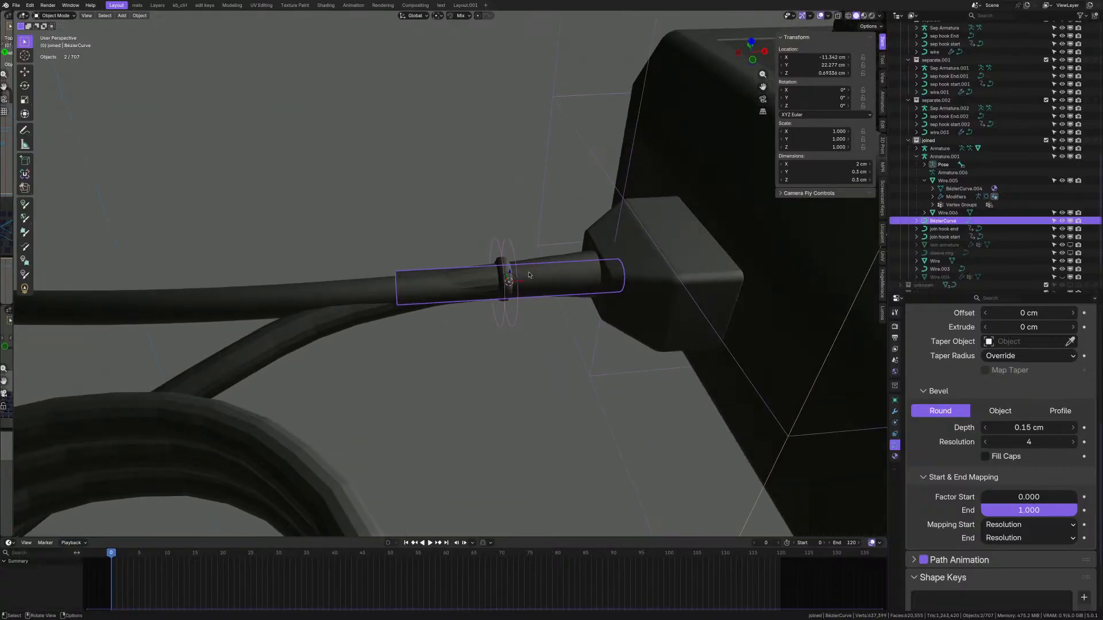
- Move the sleeve tube off the plug to X −13.412 cm
key(g)
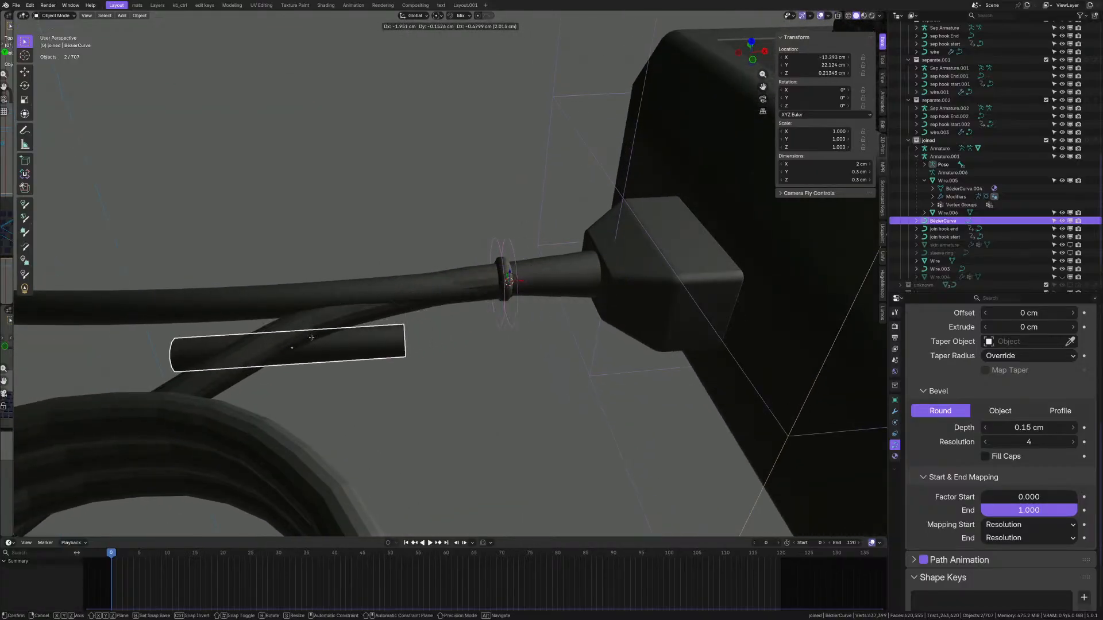
click(296, 330)
middle_drag(297, 331, 273, 244)
scroll(419, 325, down, 3)
middle_drag(419, 325, 381, 337)
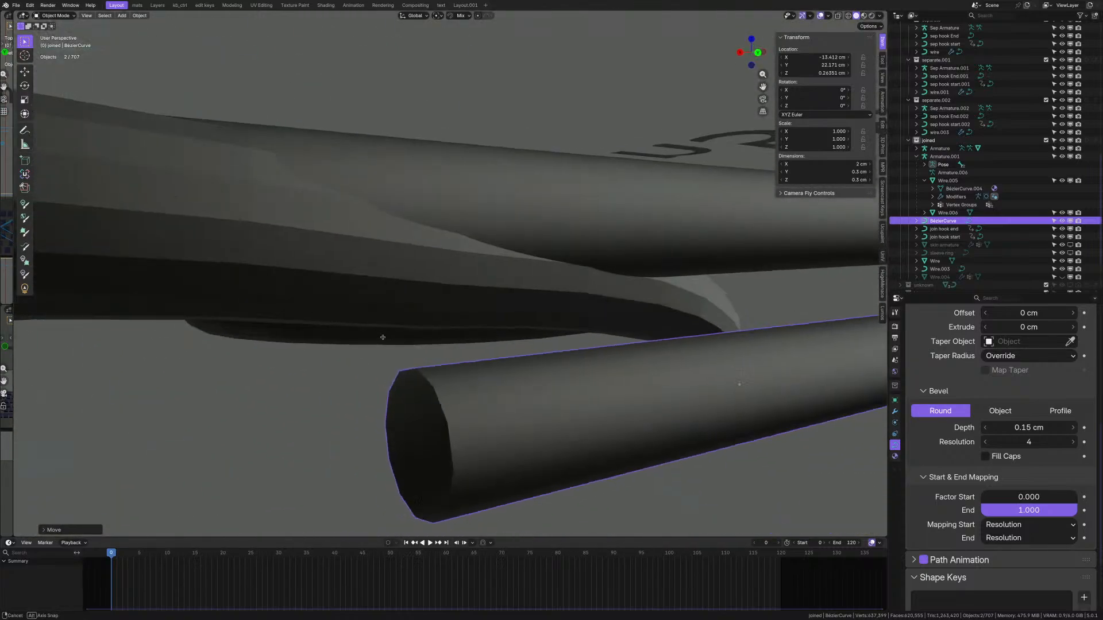
scroll(382, 337, down, 6)
middle_drag(532, 330, 500, 313)
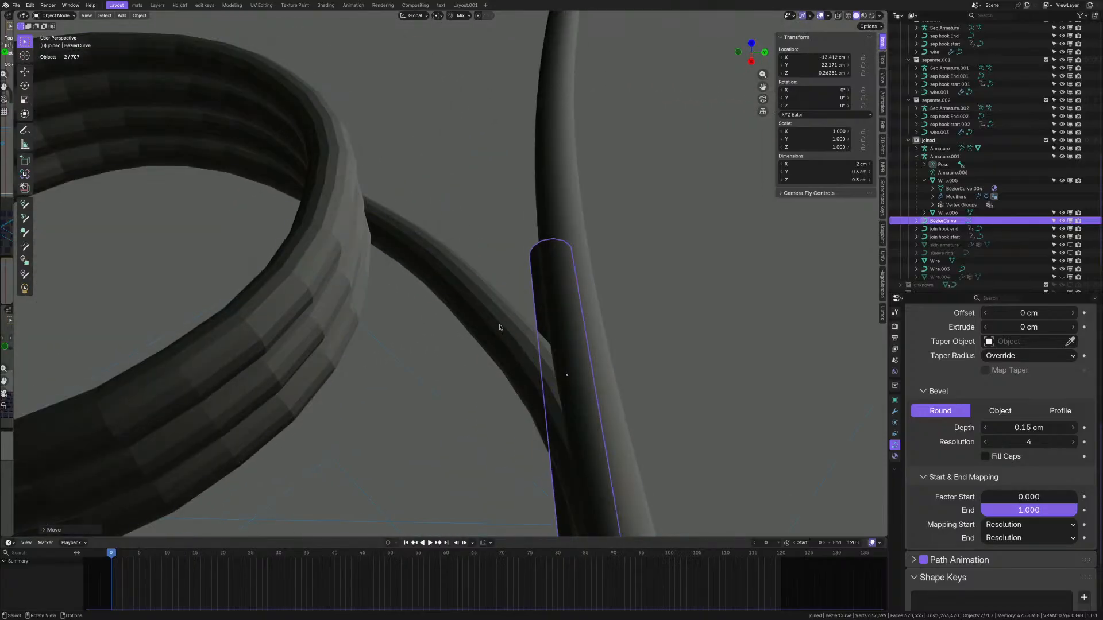
- Snap the 3D cursor to an edge loop on the coiled Wire mesh
click(500, 313)
key(ctrl+Tab)
click(508, 259)
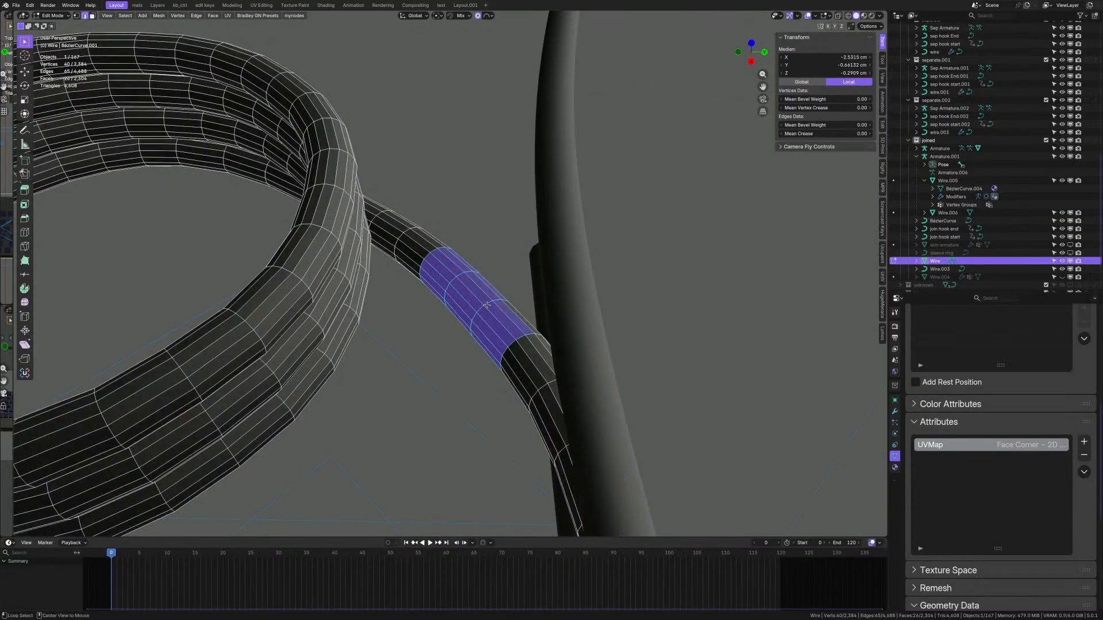
alt+click(498, 308)
key(shift+s)
click(611, 288)
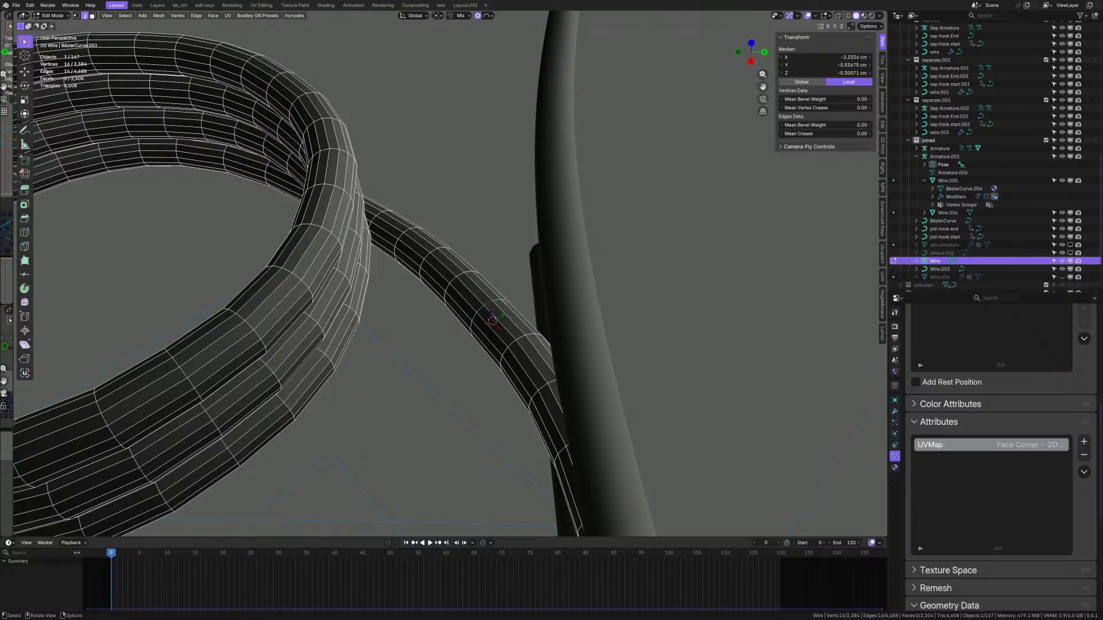
key(Tab)
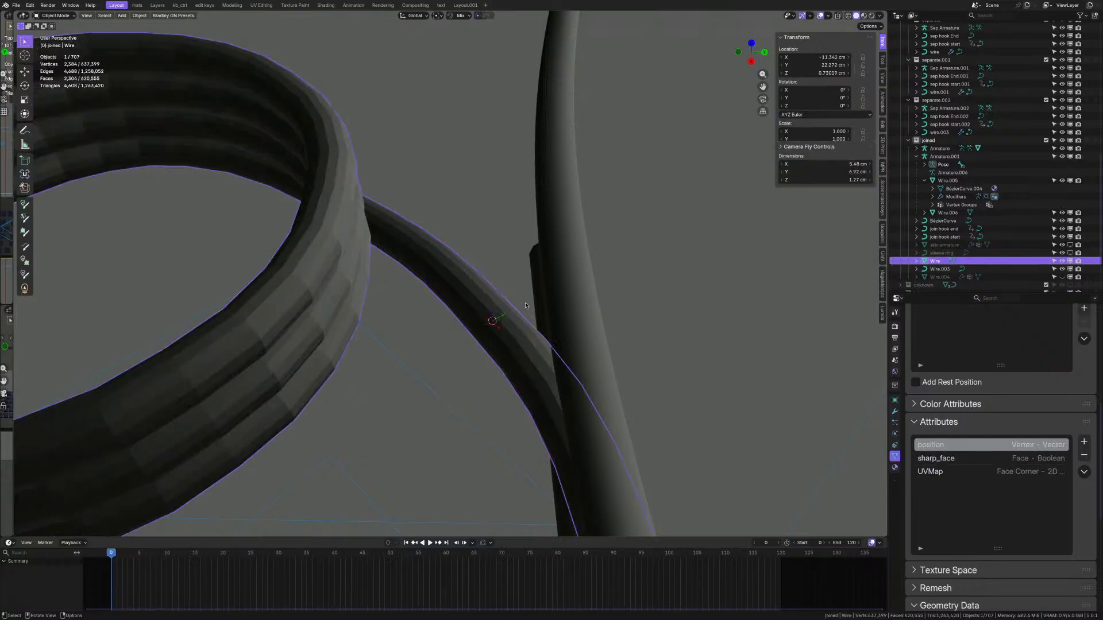
- Snap the sleeve tube onto the 3D cursor with Selection to Cursor
click(521, 266)
middle_drag(490, 321, 514, 311)
scroll(515, 311, up, 4)
click(515, 310)
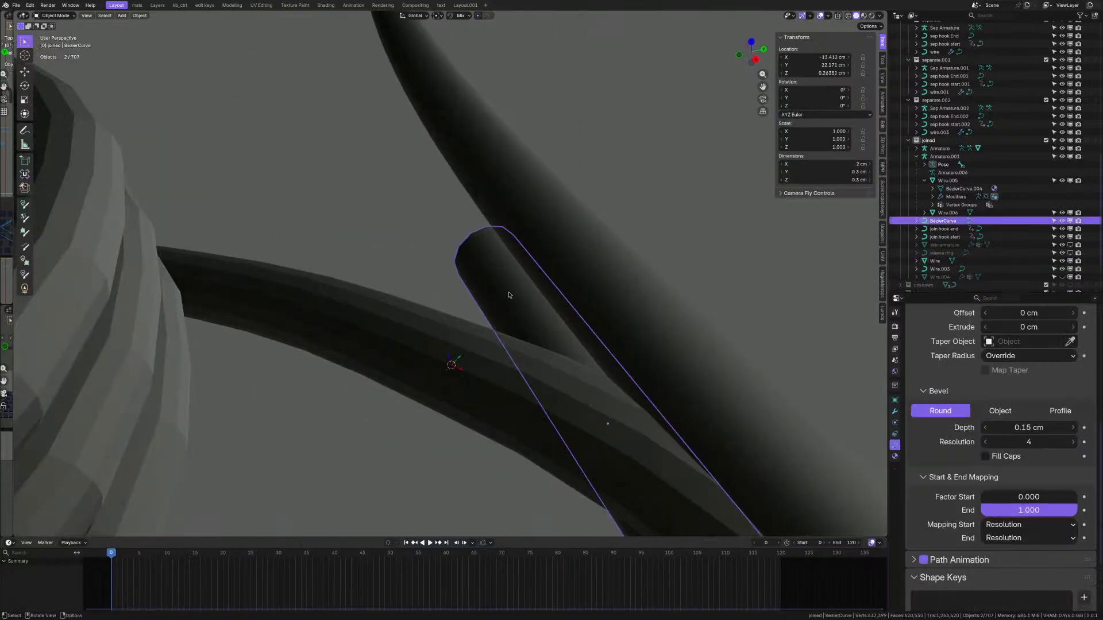
key(shift+s)
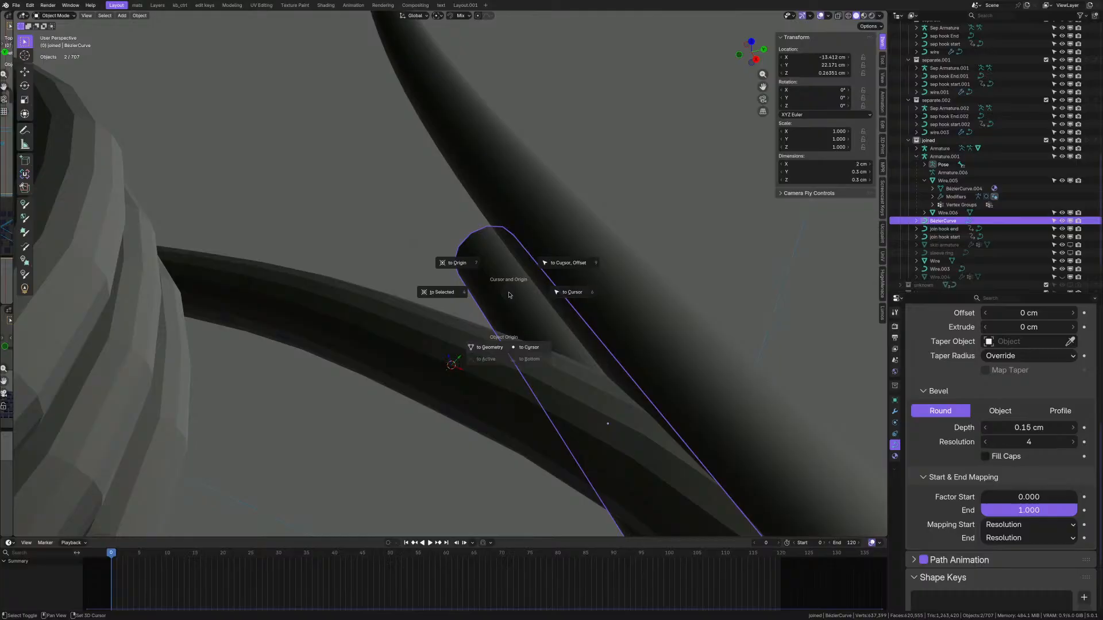
click(558, 293)
- Delete the sleeve tube and reselect the coiled wire
middle_drag(485, 366, 484, 333)
scroll(483, 325, down, 3)
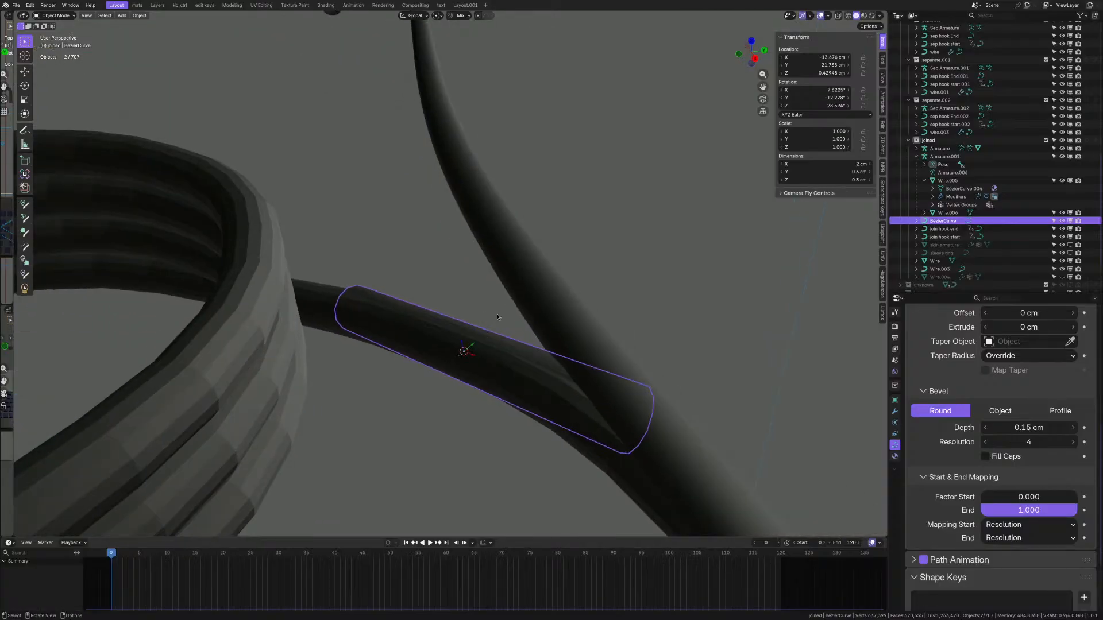
key(Delete)
middle_drag(498, 317, 453, 235)
click(405, 284)
- Look over the wire's modifier and transform properties, then open the lower coil Wire.003 in Edit Mode
key(Tab)
click(508, 244)
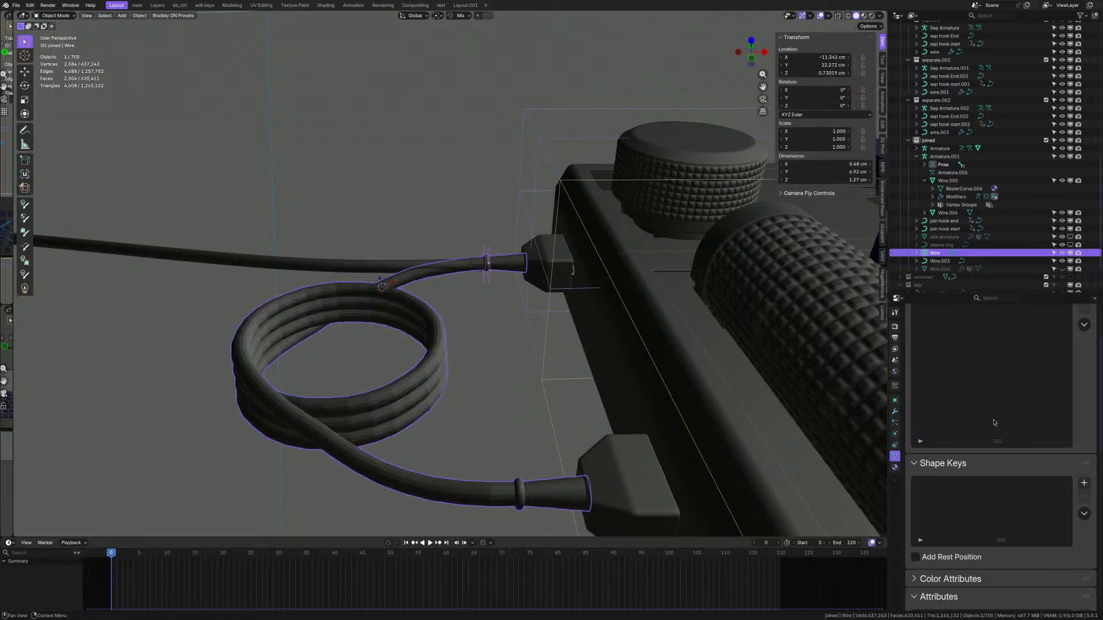
scroll(955, 446, up, 4)
click(894, 411)
click(895, 400)
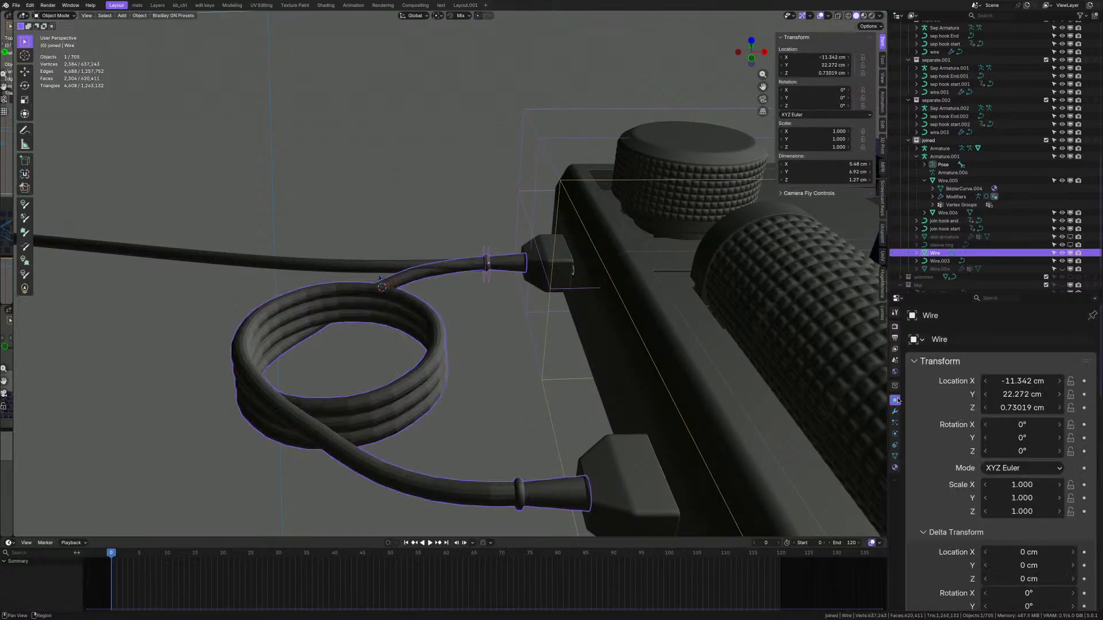
middle_drag(722, 393, 566, 385)
scroll(560, 385, up, 3)
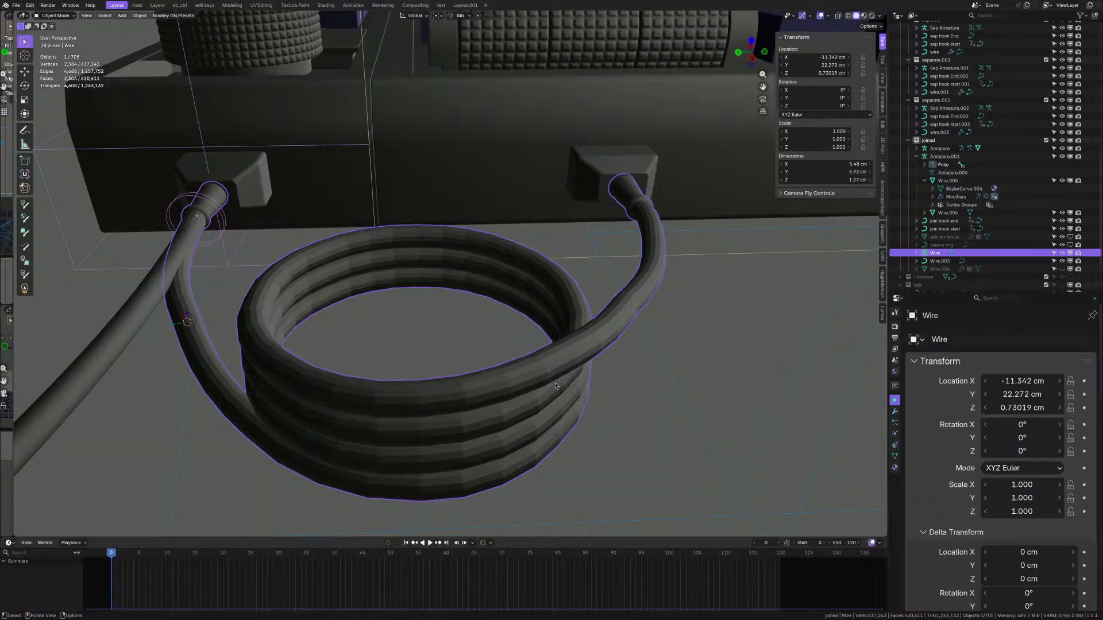
scroll(539, 347, down, 12)
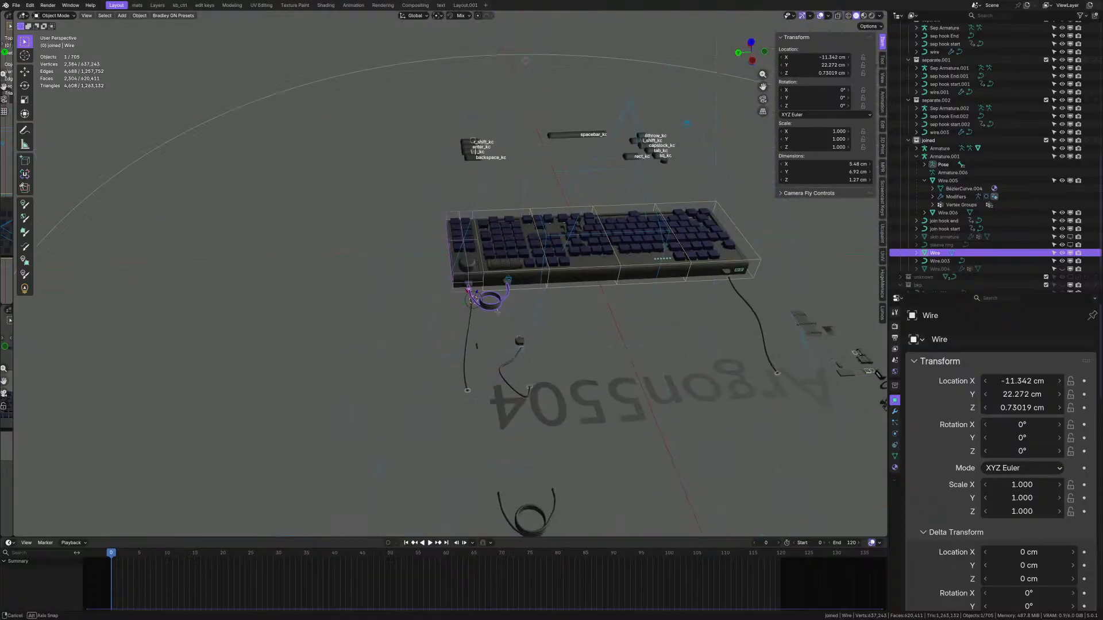
scroll(462, 349, up, 10)
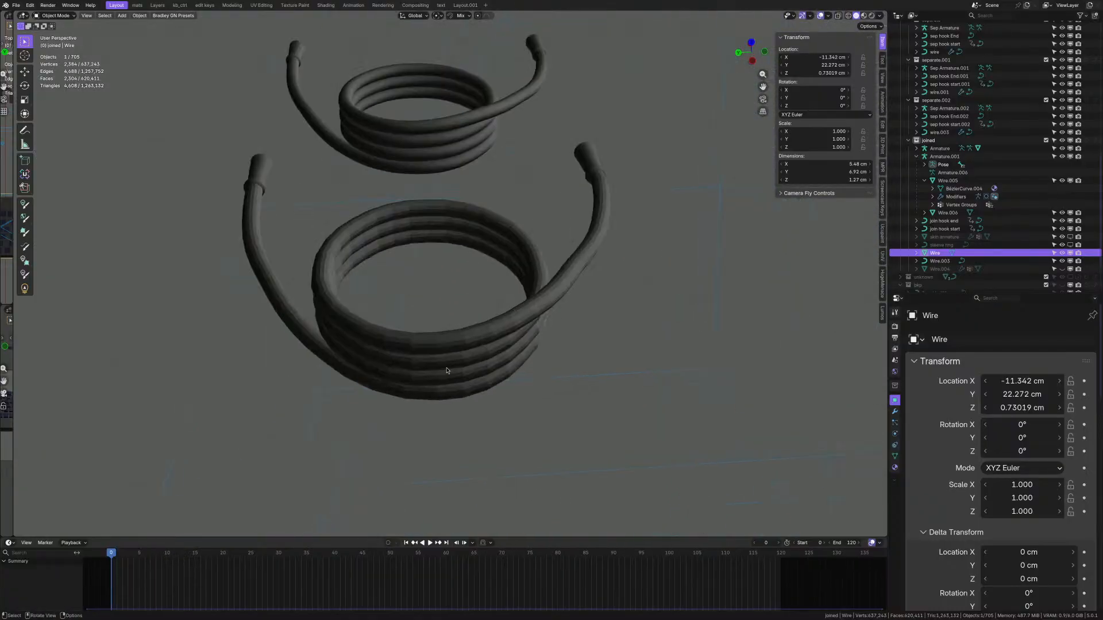
click(459, 245)
key(Tab)
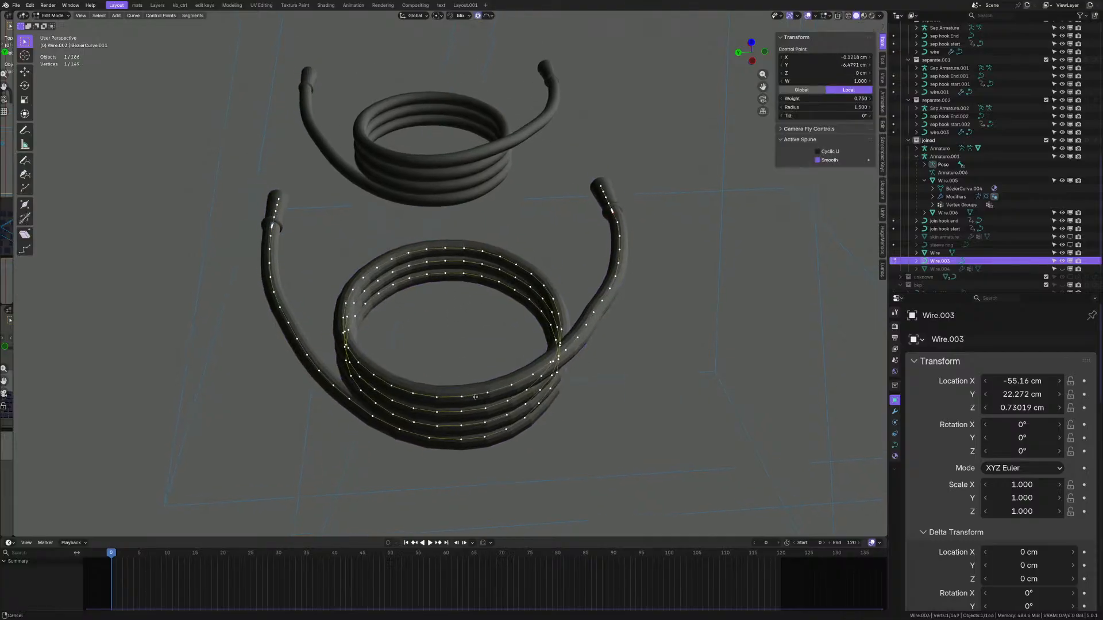
- Leave Wire.003, view the coils from above, and briefly open Wire.002 in Edit Mode
key(Tab)
scroll(469, 374, down, 10)
scroll(471, 379, up, 6)
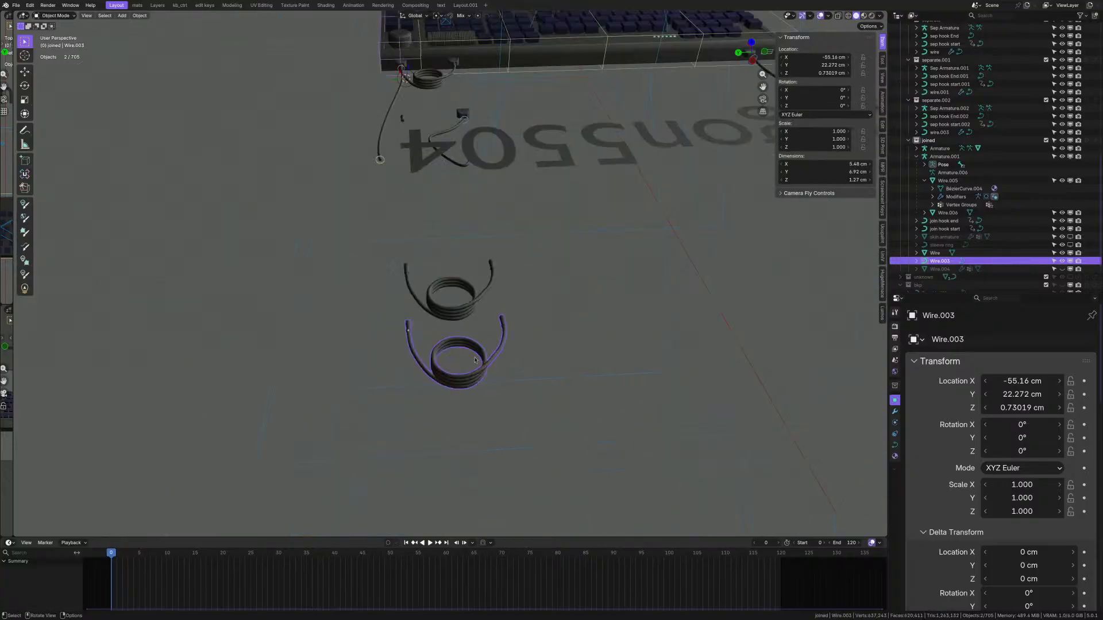
middle_drag(472, 378, 470, 439)
shift+middle_drag(475, 158, 463, 313)
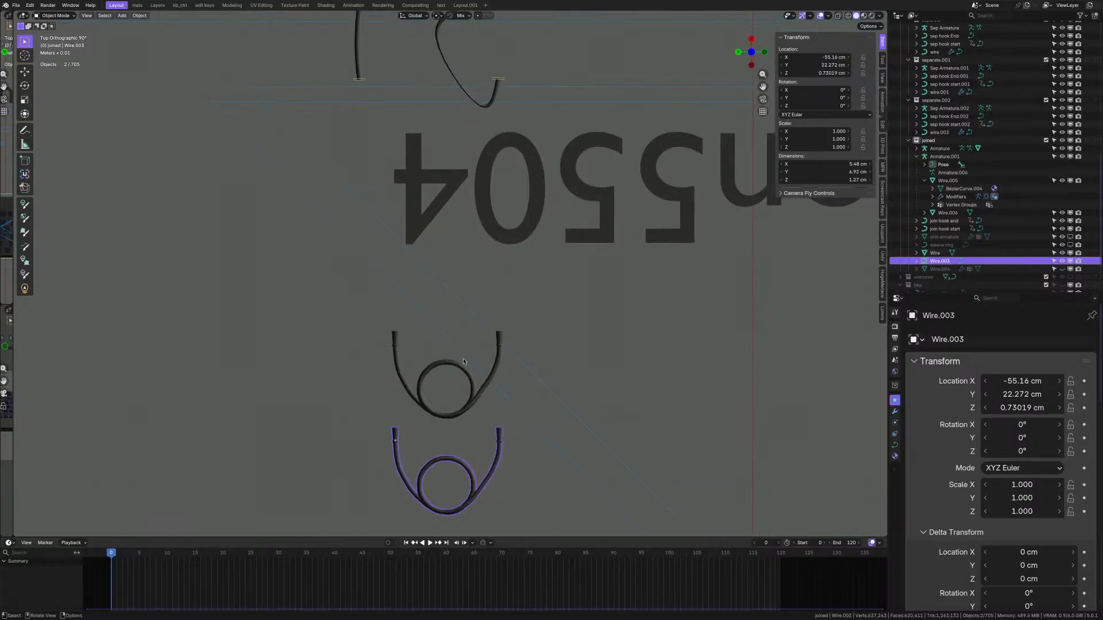
click(465, 365)
click(465, 364)
key(Tab)
scroll(441, 338, up, 5)
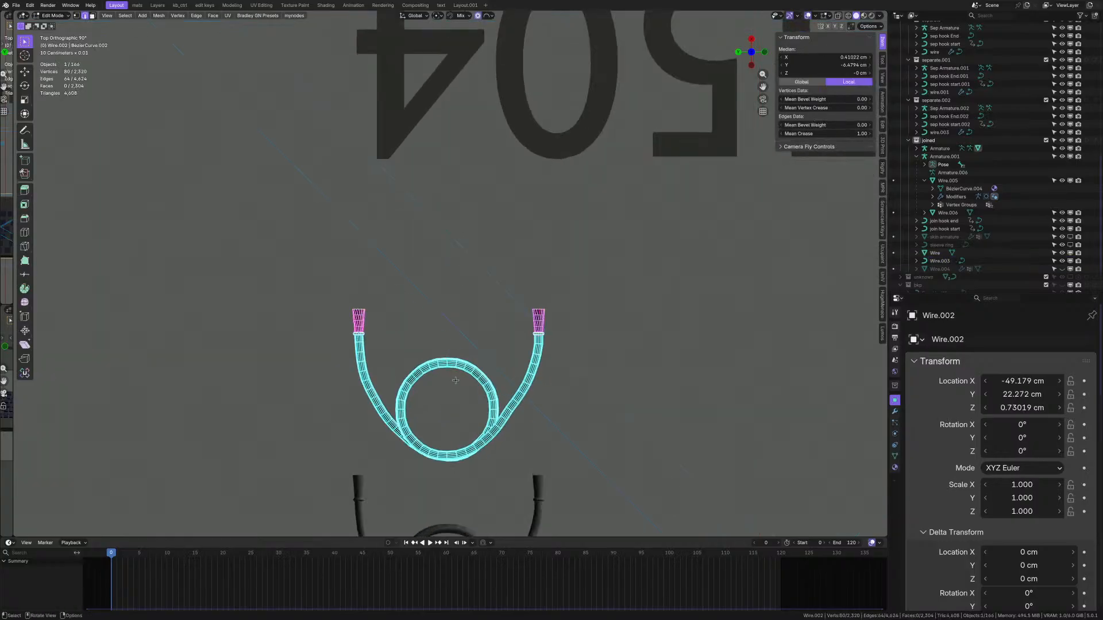
key(Tab)
- Orbit into perspective, inspect Wire.003's control points, then select the left coil Wire.002
middle_drag(441, 338, 483, 321)
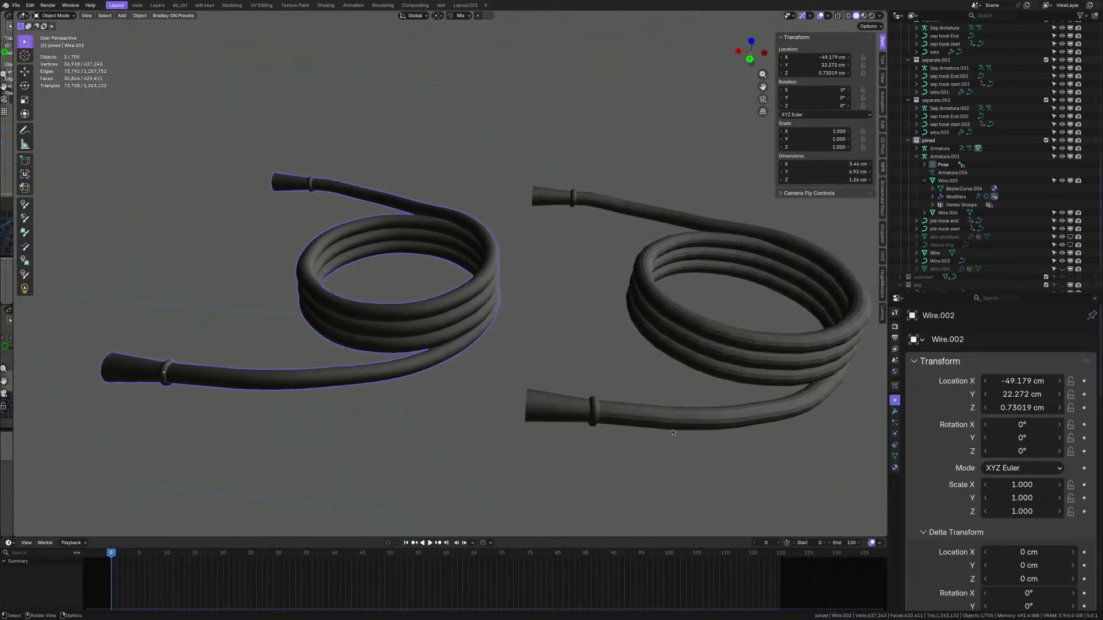
click(606, 415)
key(Tab)
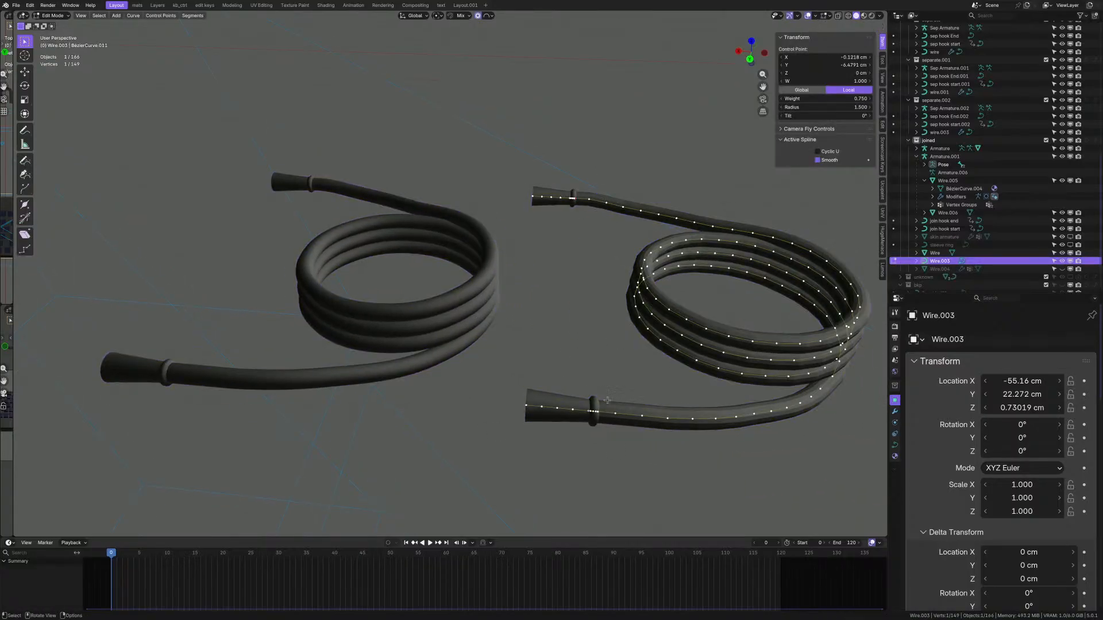
key(Tab)
scroll(128, 372, up, 9)
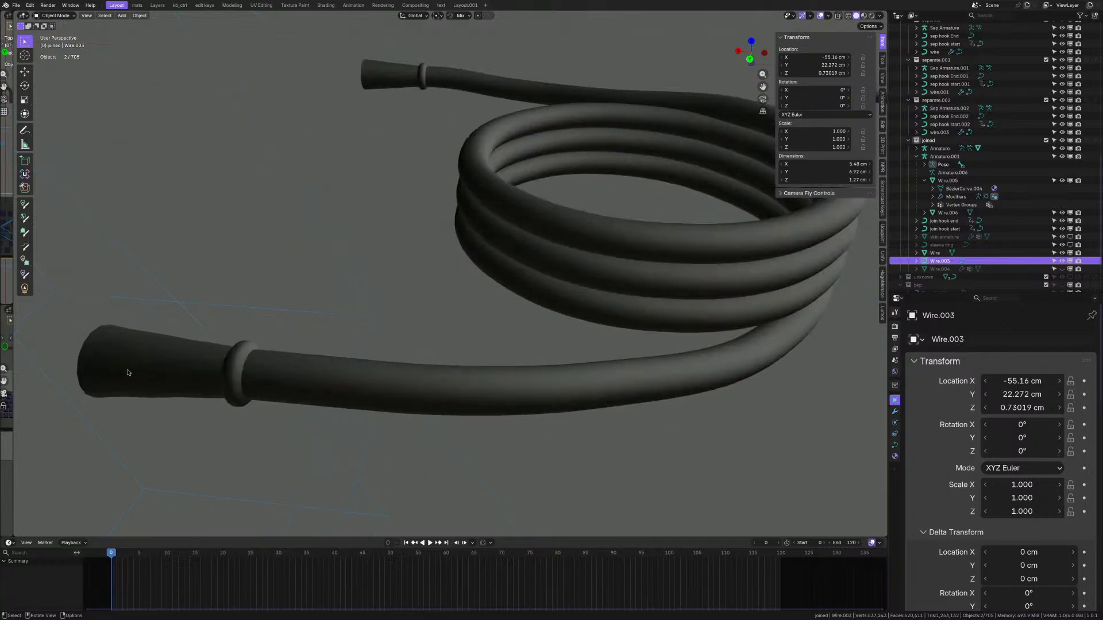
mouse_move(217, 364)
middle_down()
mouse_move(234, 354)
mouse_move(215, 368)
middle_up()
scroll(411, 288, down, 9)
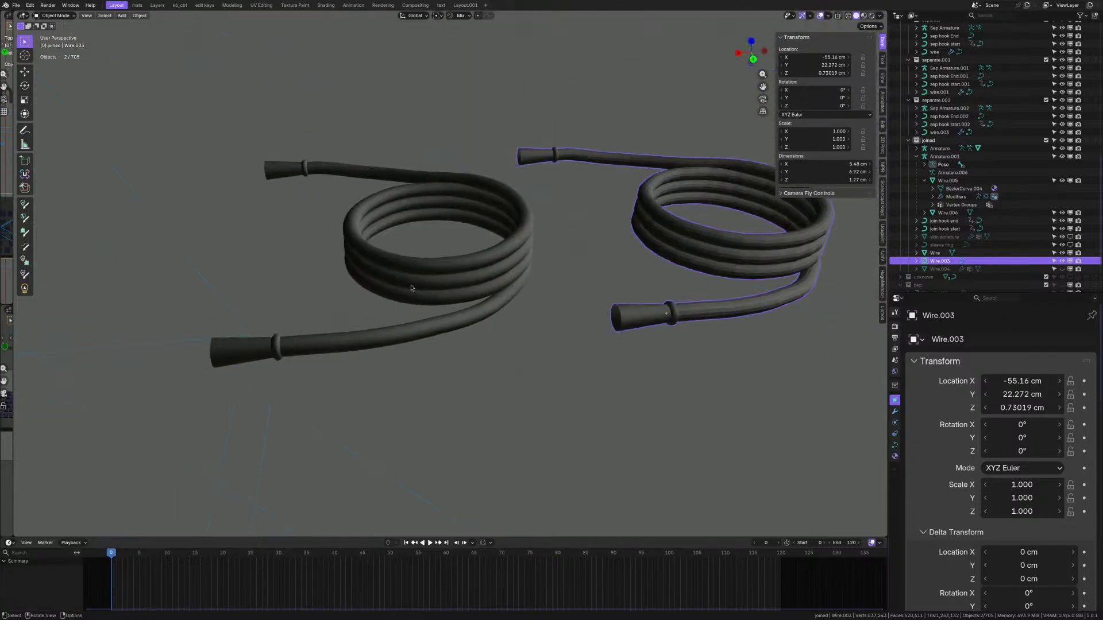
click(454, 272)
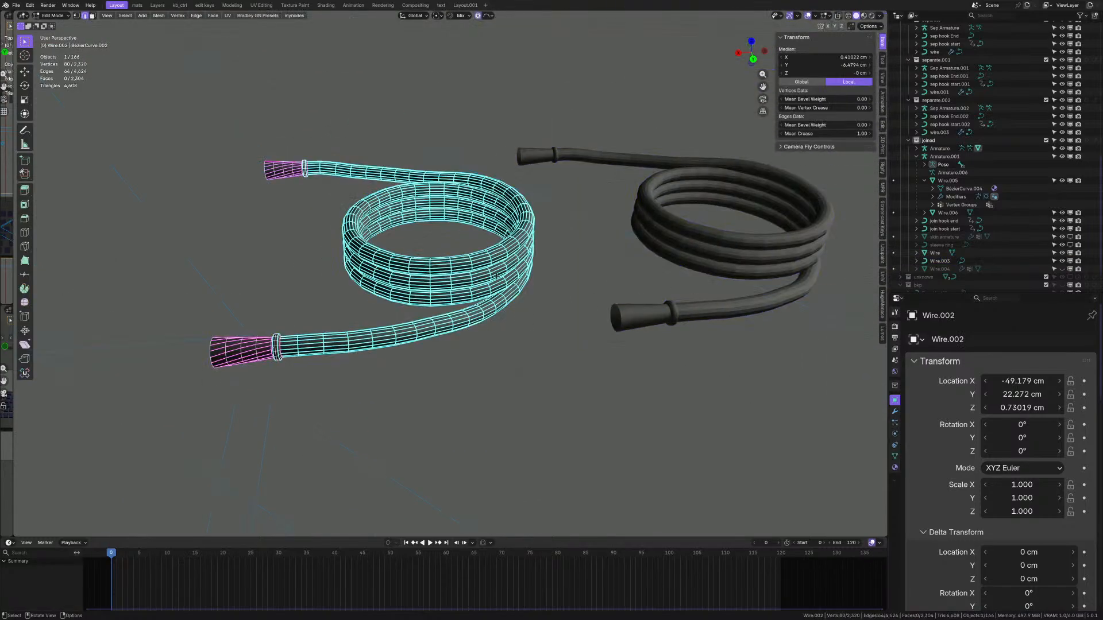
- Enter Edit Mode on the right coil Wire.003 and orbit to a top view of both coils
click(704, 249)
key(Tab)
scroll(632, 276, up, 4)
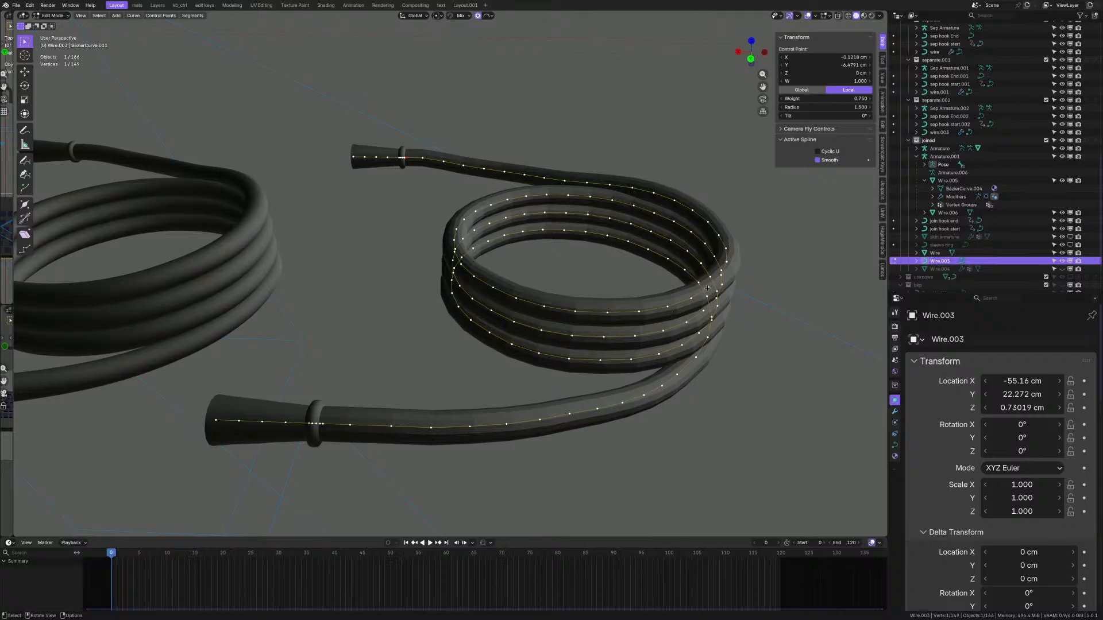
middle_drag(708, 288, 509, 342)
click(424, 343)
middle_drag(424, 343, 465, 352)
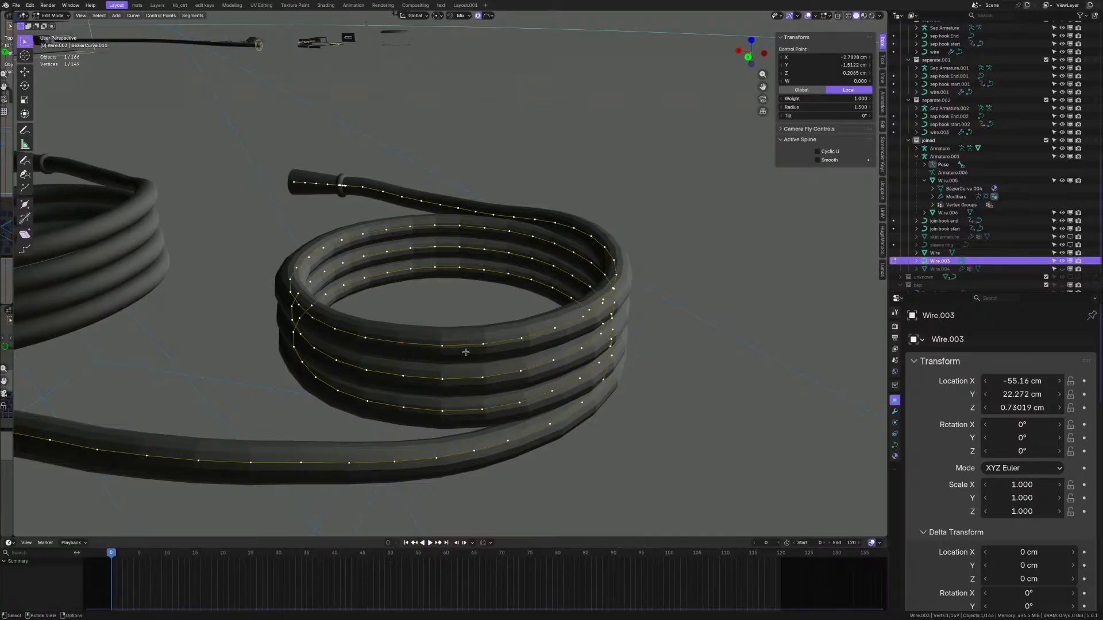
scroll(465, 352, down, 4)
mouse_move(465, 351)
middle_down()
mouse_move(476, 350)
mouse_move(462, 367)
mouse_move(481, 358)
middle_up()
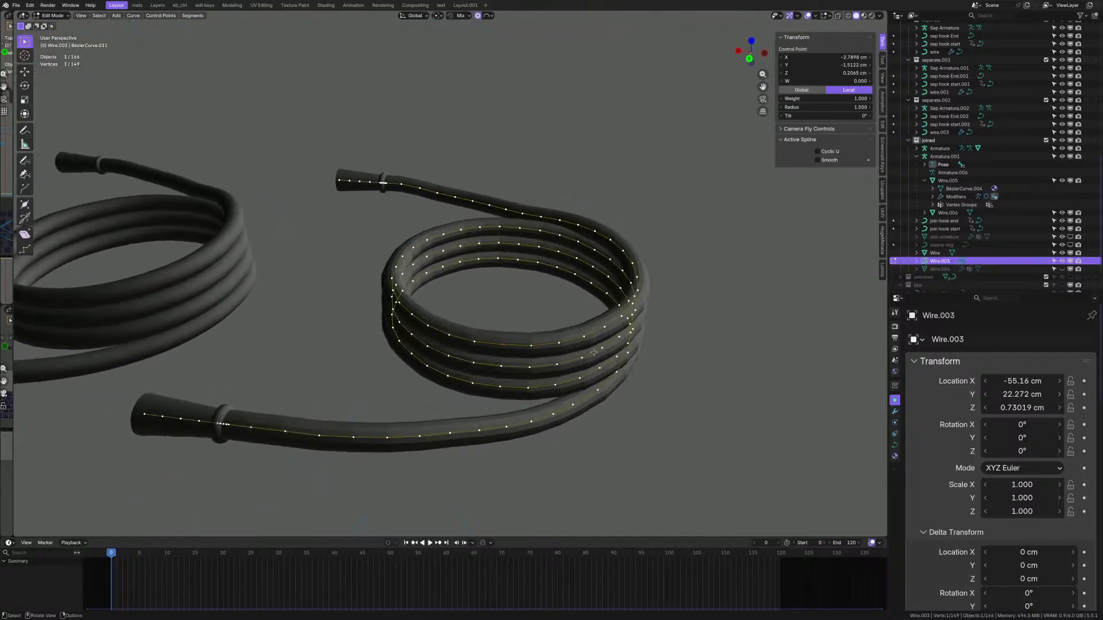
middle_drag(554, 363, 401, 417)
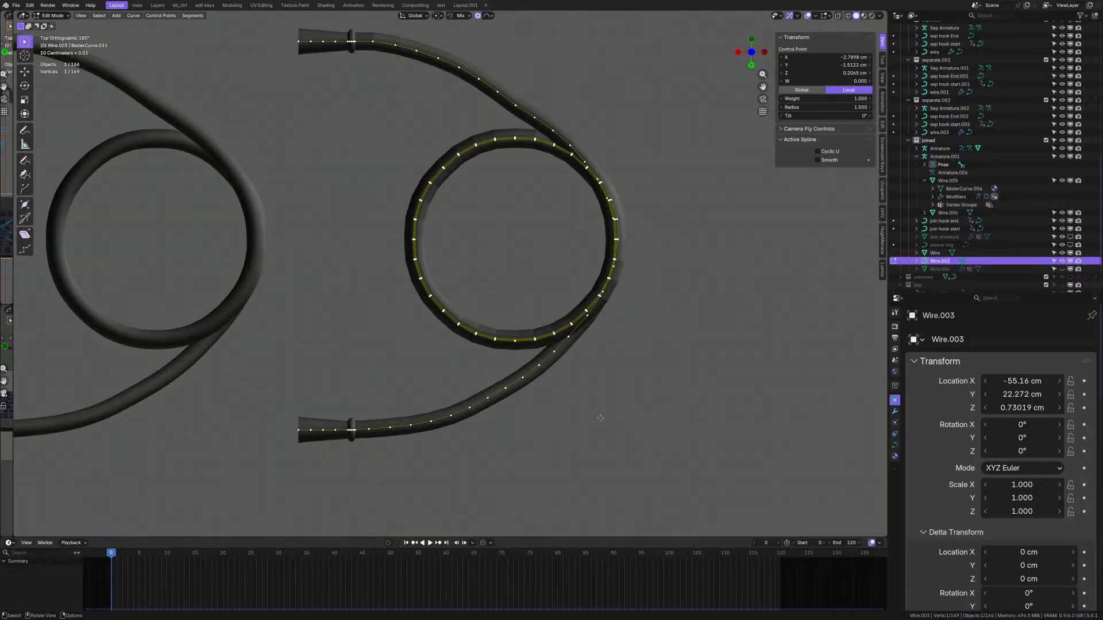
- Box-select the coil's control points, return to Object Mode and duplicate Wire.003
drag(710, 482, 367, 31)
middle_drag(366, 32, 313, 96)
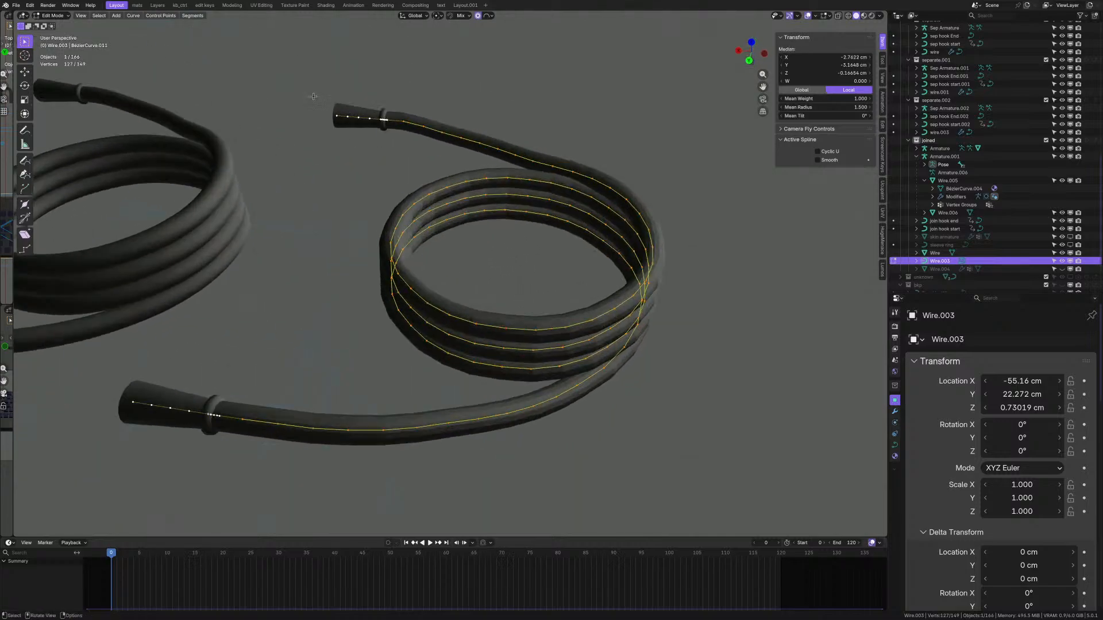
scroll(415, 292, down, 3)
key(Tab)
scroll(414, 292, down, 2)
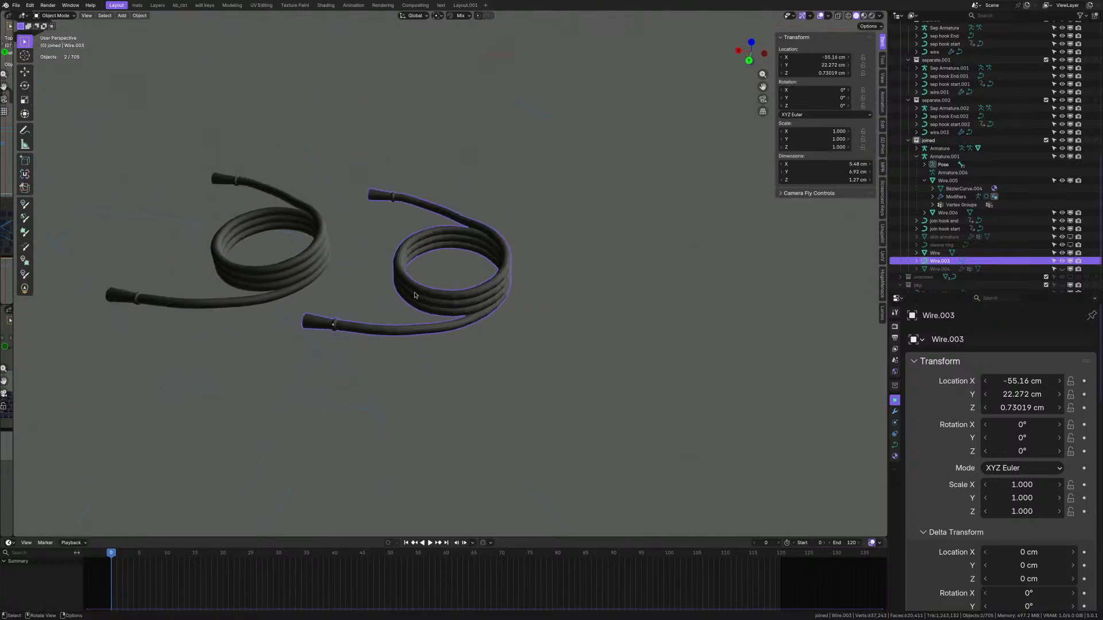
key(shift+d)
- Move the duplicate Wire.007 along X to sit beside the original coil
key(x)
click(697, 326)
shift+middle_drag(696, 326, 515, 301)
scroll(515, 301, up, 3)
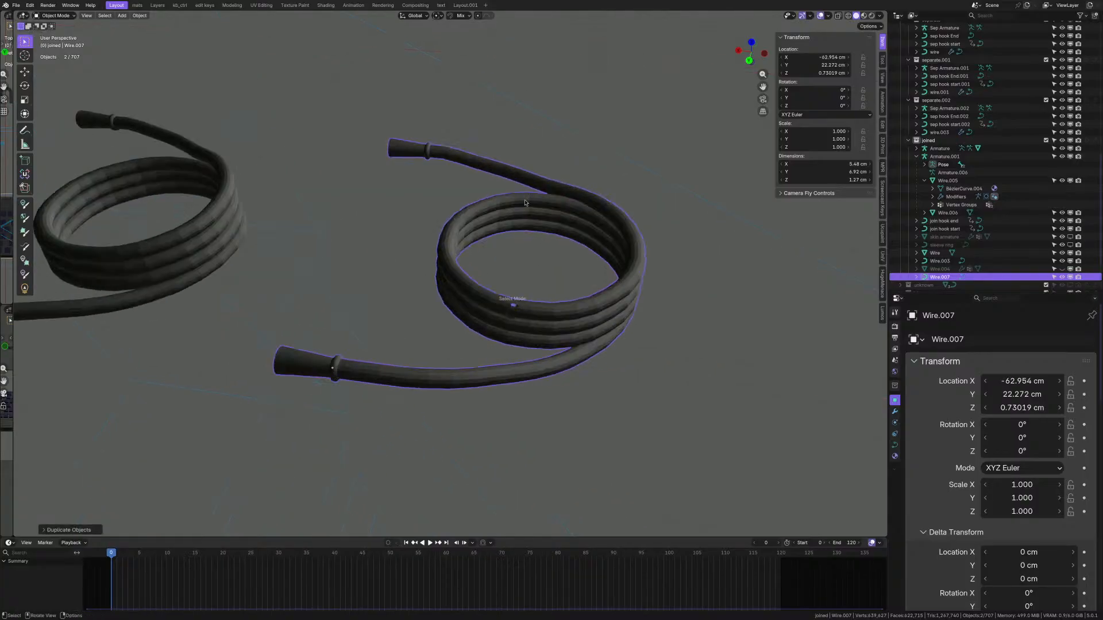
- In Edit Mode, apply Checker Deselect with Offset 1 to the copy's control points
key(Tab)
scroll(525, 310, up, 2)
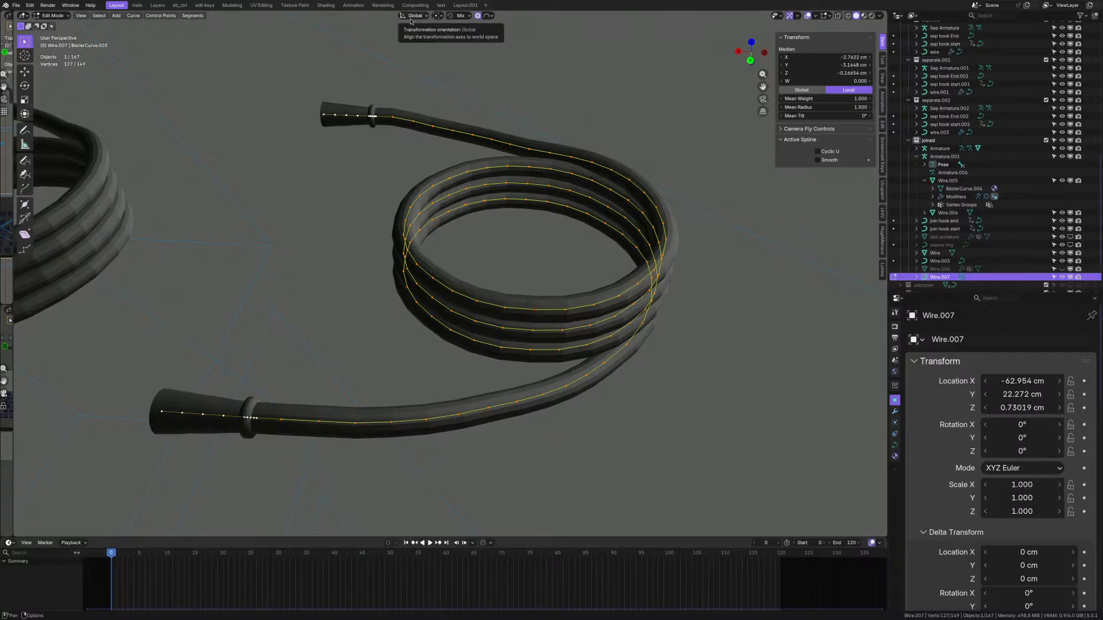
click(99, 15)
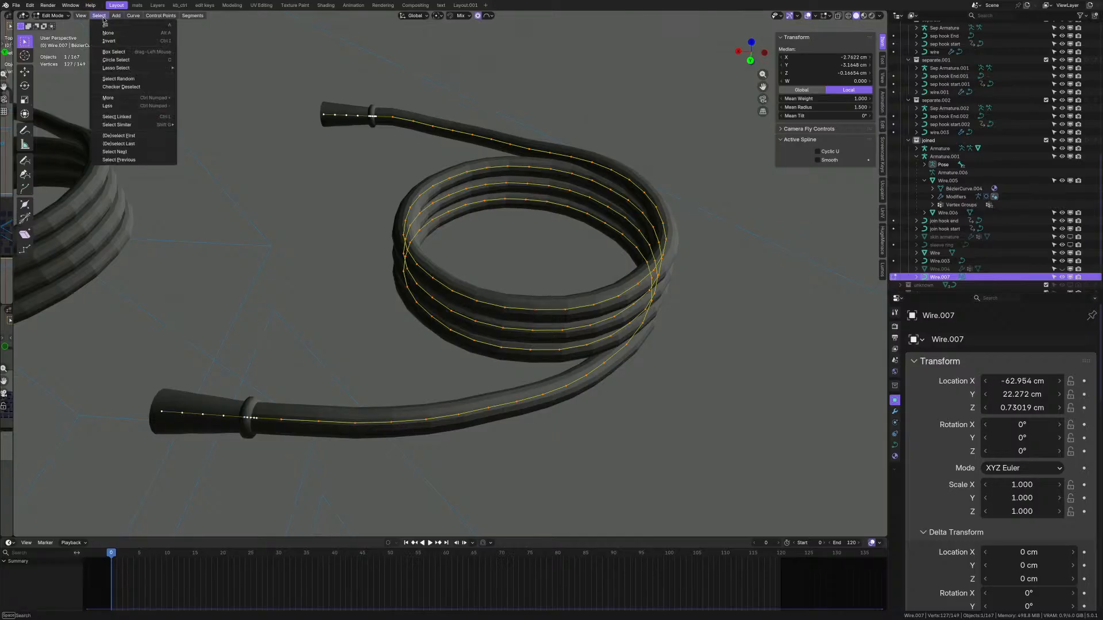
click(121, 87)
middle_drag(411, 245, 416, 243)
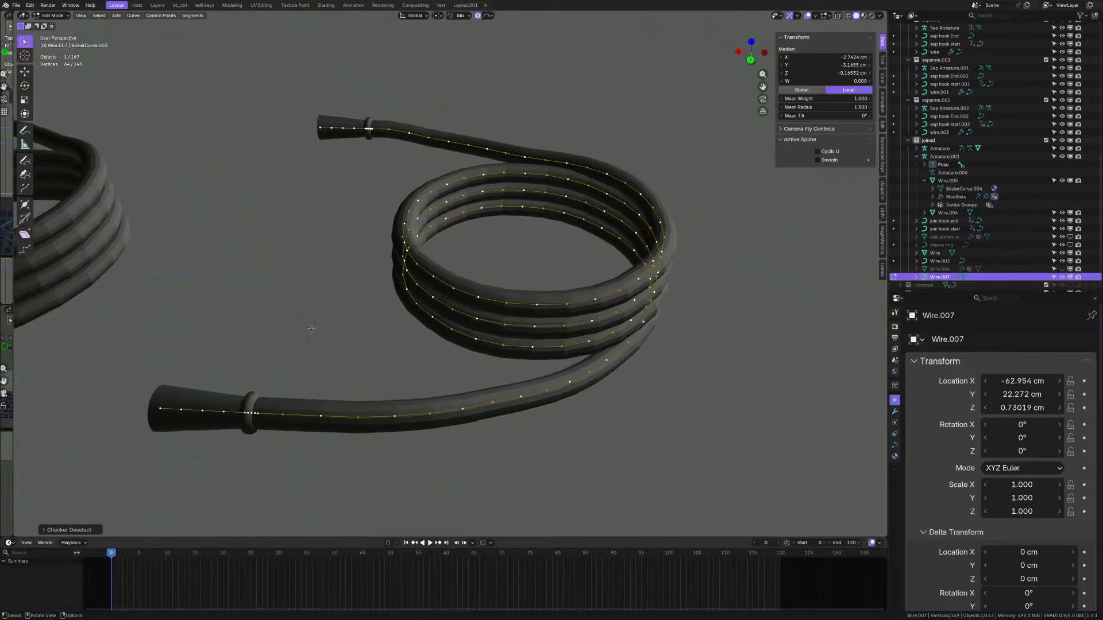
click(86, 529)
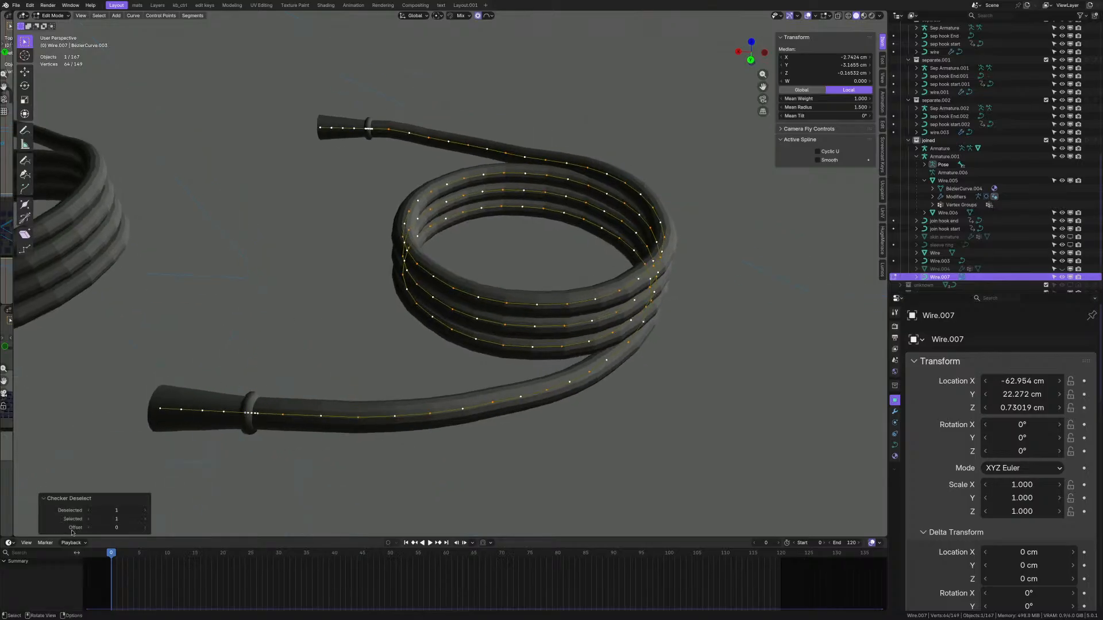
click(145, 527)
- Dissolve every other control point on the copy, leaving 86 points
key(x)
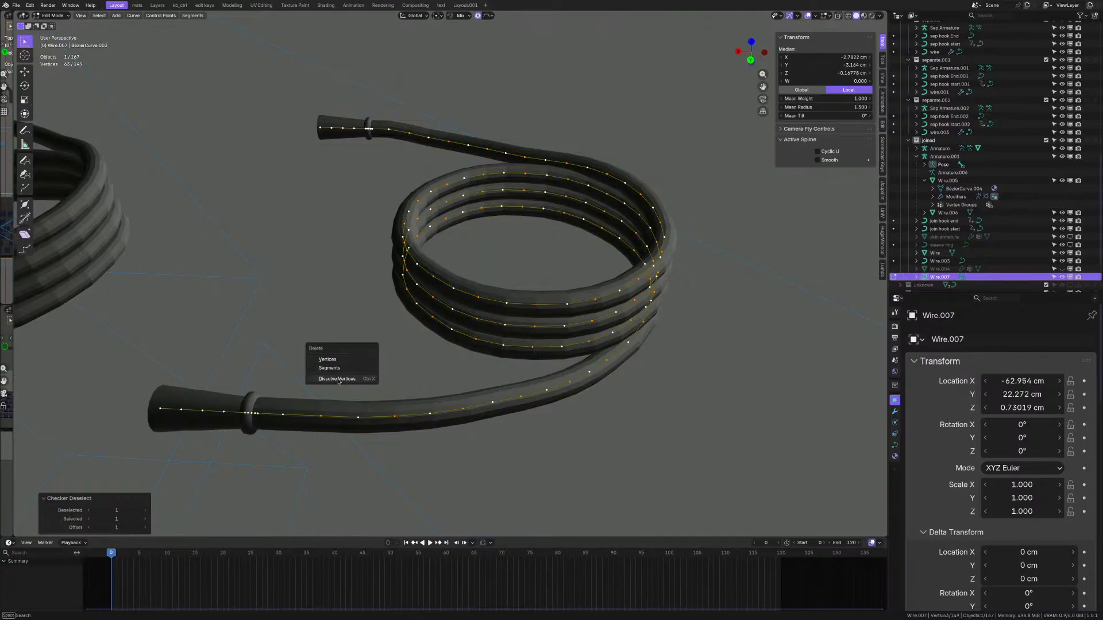
click(339, 381)
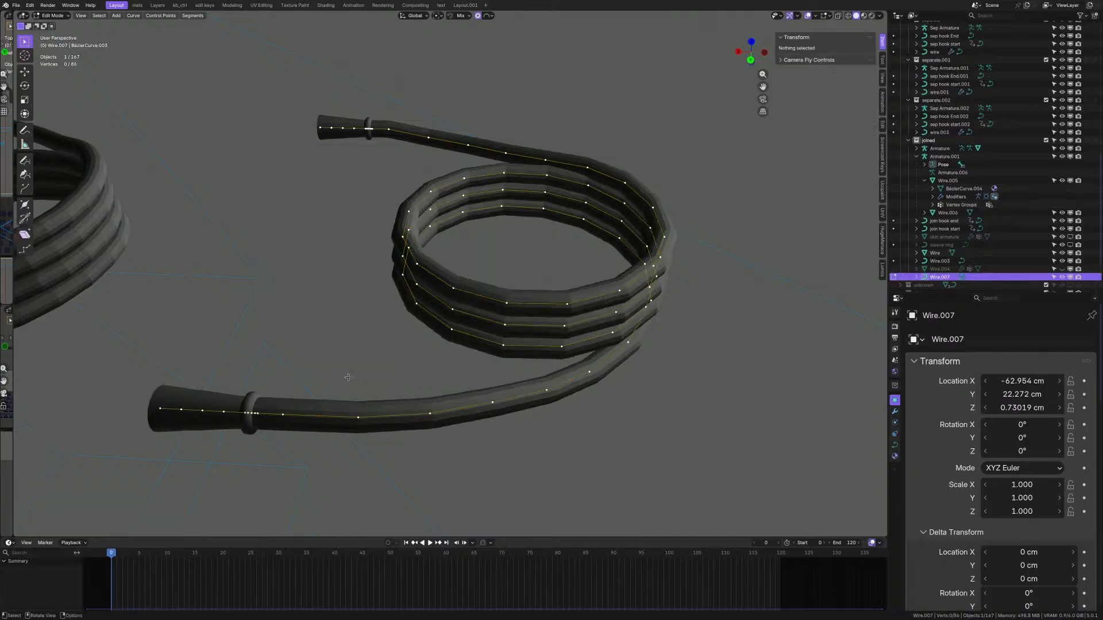
middle_drag(649, 369, 487, 348)
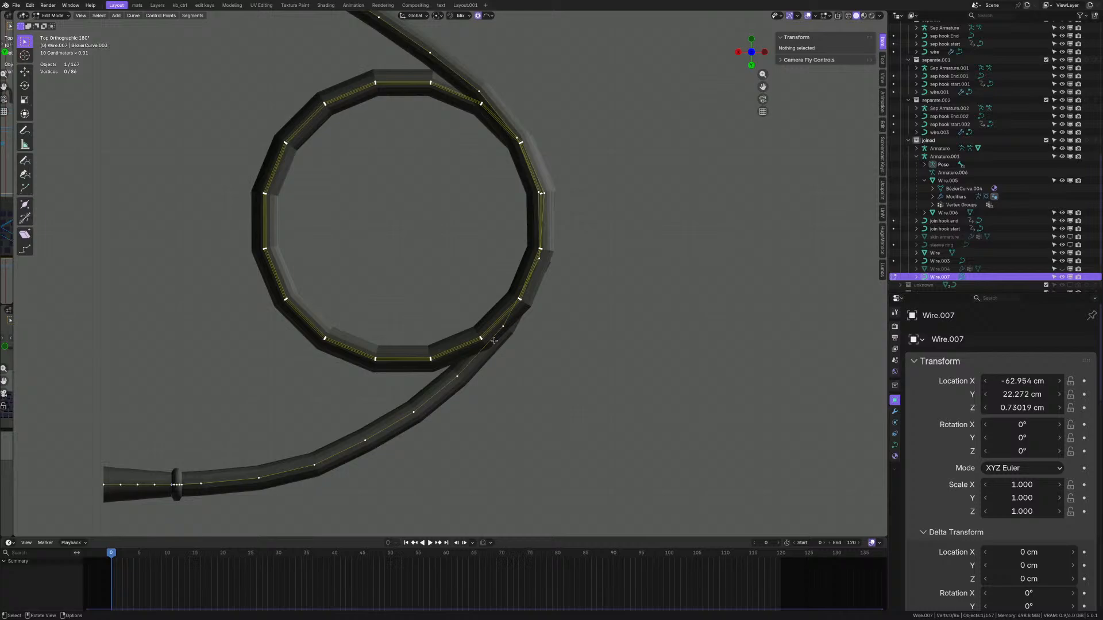
scroll(494, 341, down, 4)
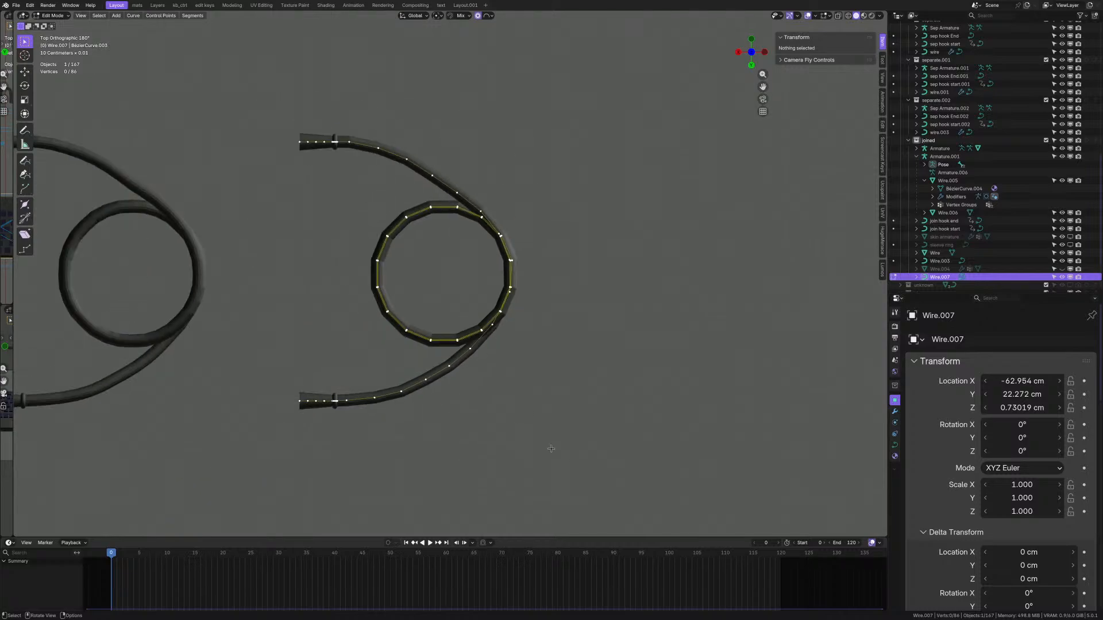
- Box-select the coiled part's points and zoom in on the copy's lower end
drag(567, 460, 346, 128)
middle_drag(377, 308, 521, 339)
scroll(506, 336, down, 6)
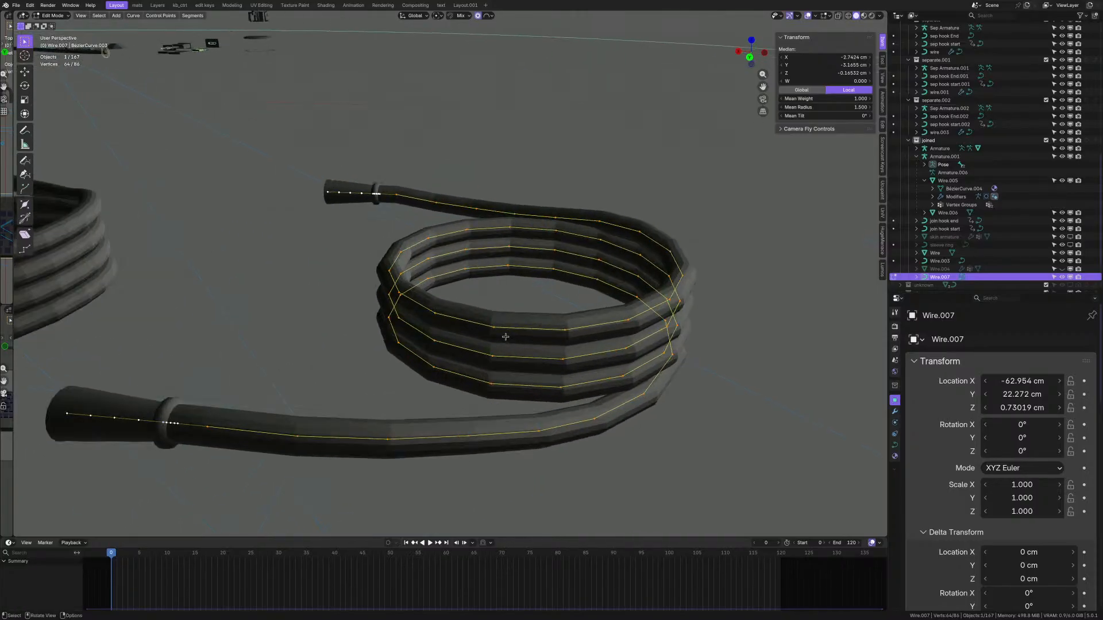
ctrl+middle_drag(459, 321, 493, 329)
scroll(368, 399, up, 5)
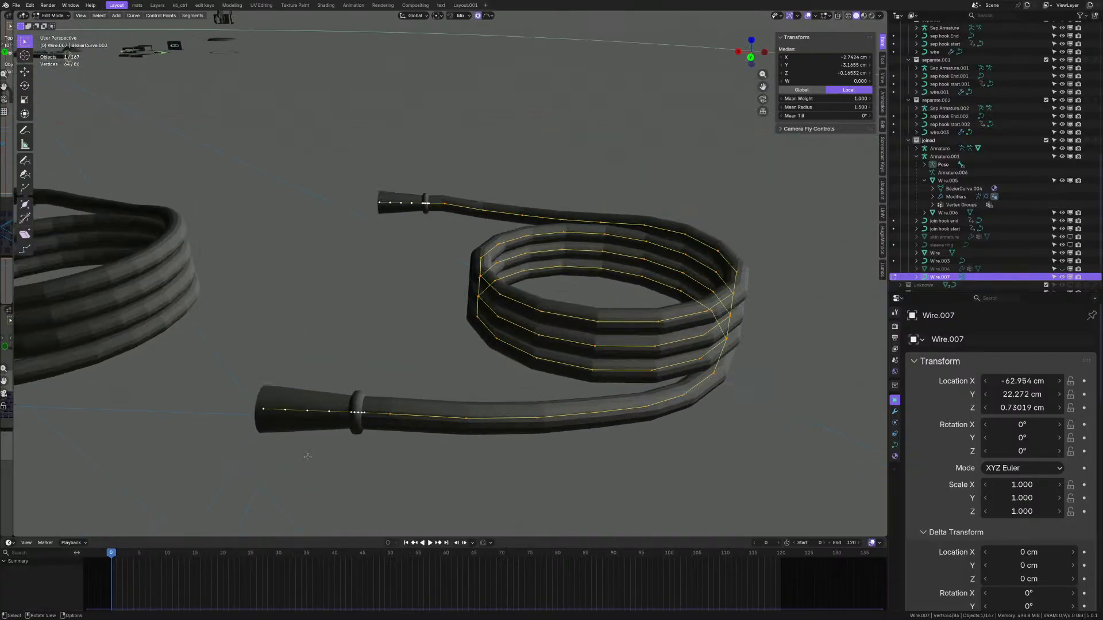
- Select both collar rings and try deleting them as segments and points, undoing each attempt
click(402, 378)
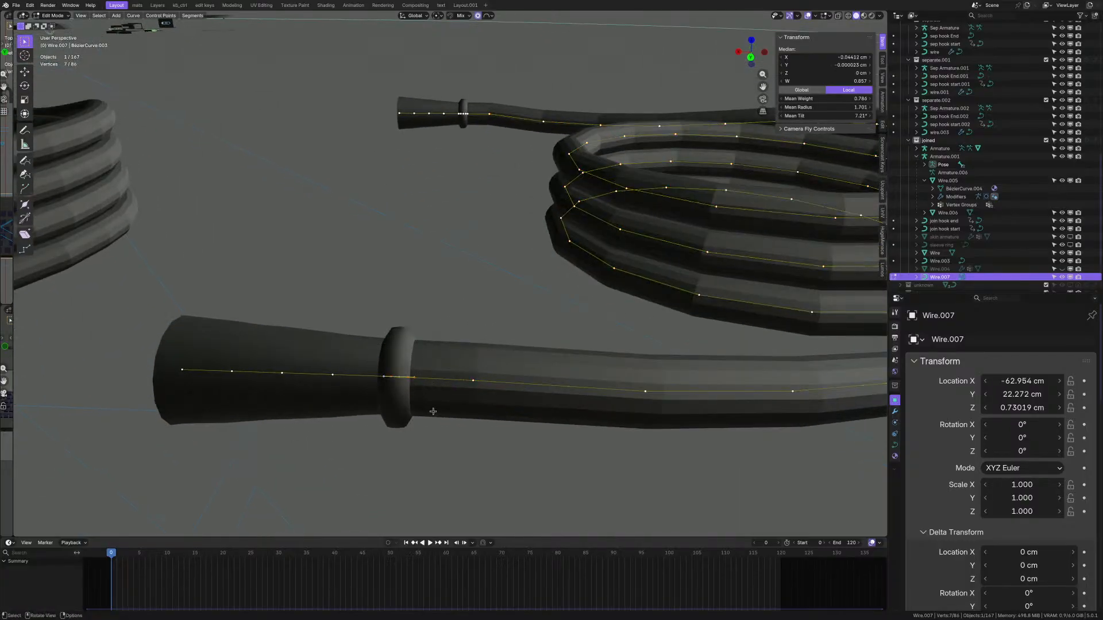
scroll(418, 395, down, 2)
shift+click(459, 148)
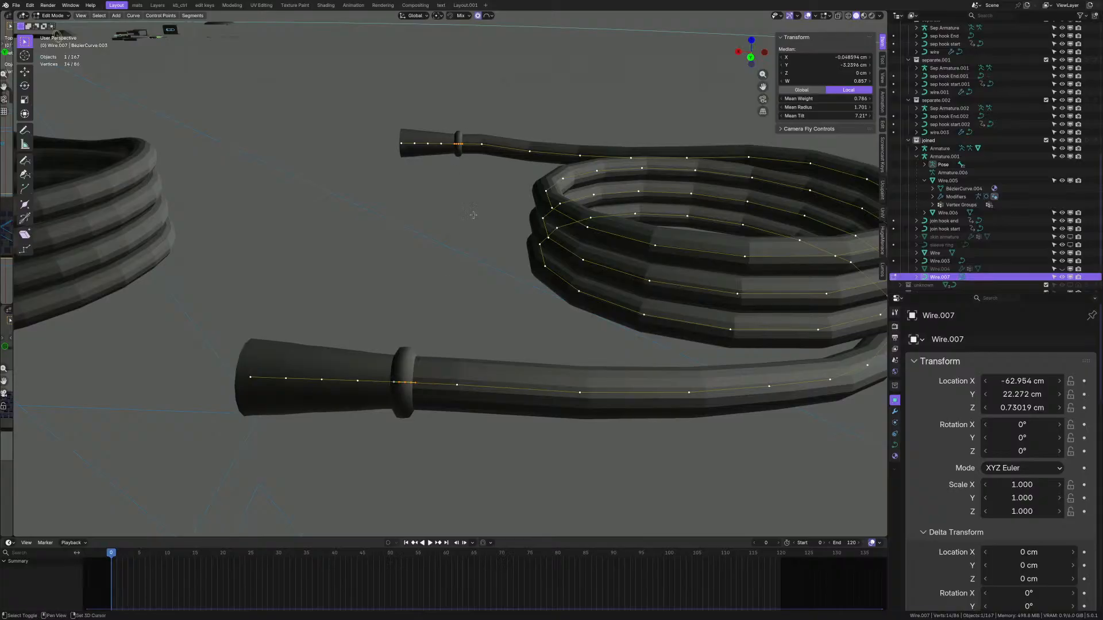
key(x)
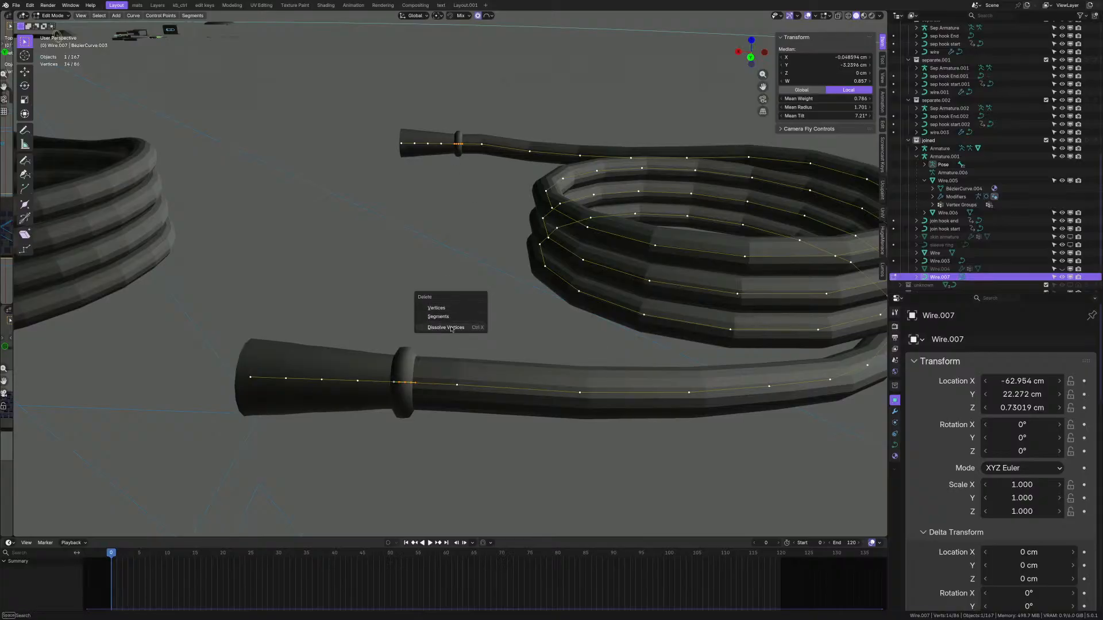
click(454, 318)
key(ctrl+z)
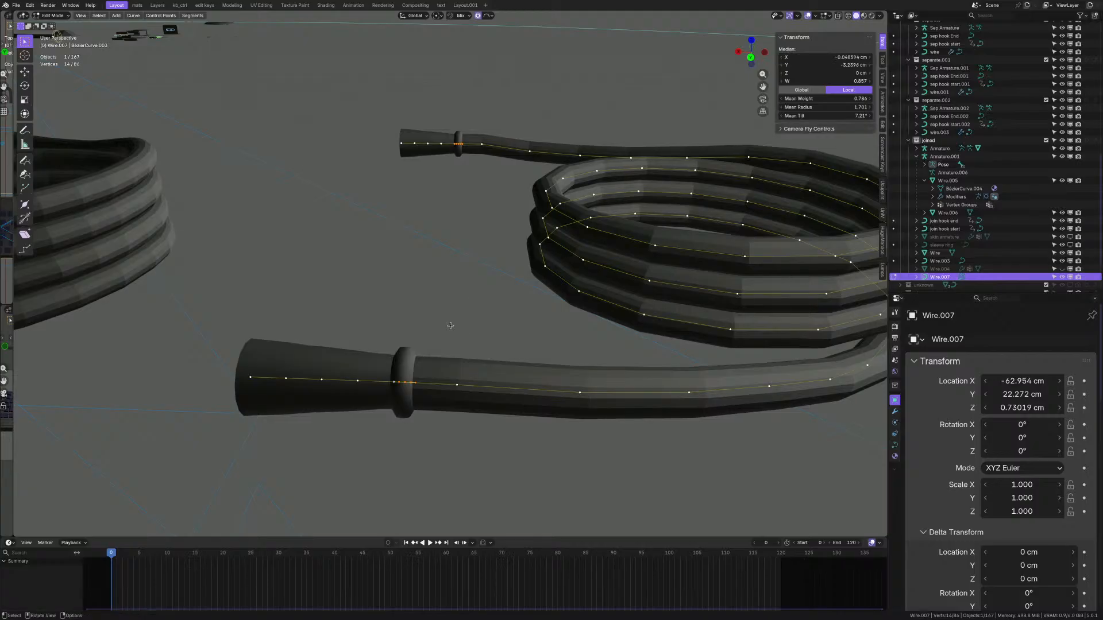
key(x)
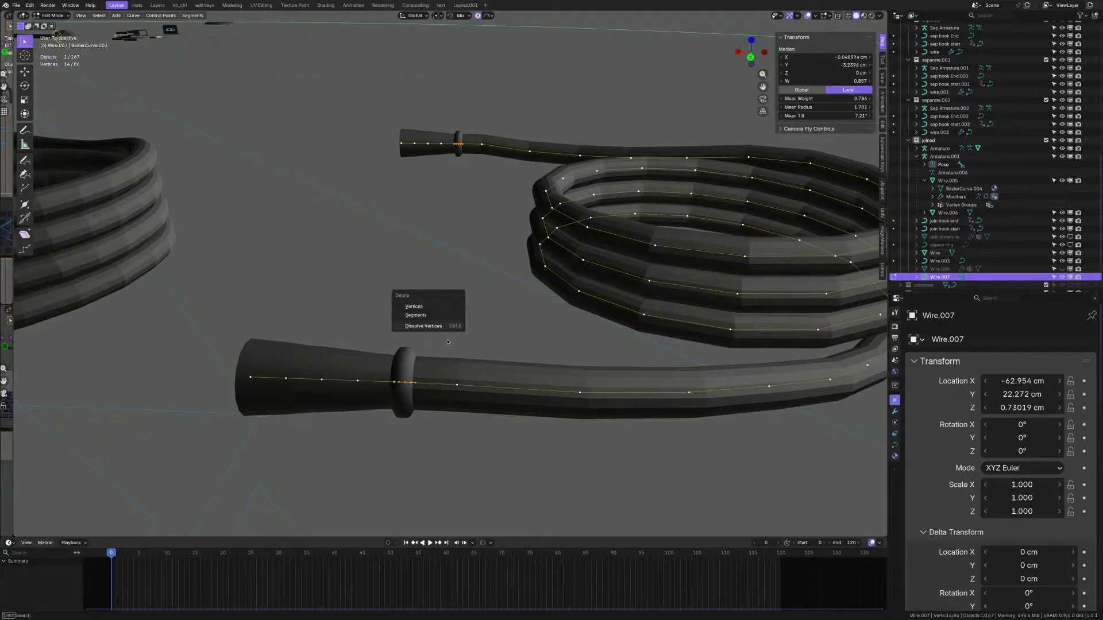
click(413, 306)
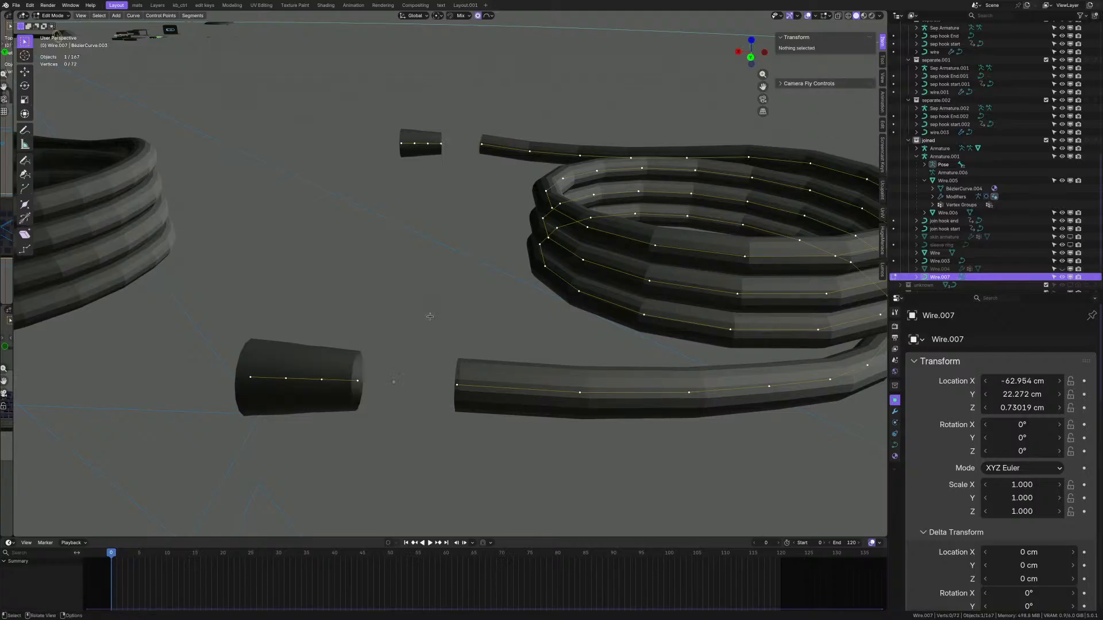
key(ctrl+z)
scroll(426, 360, up, 6)
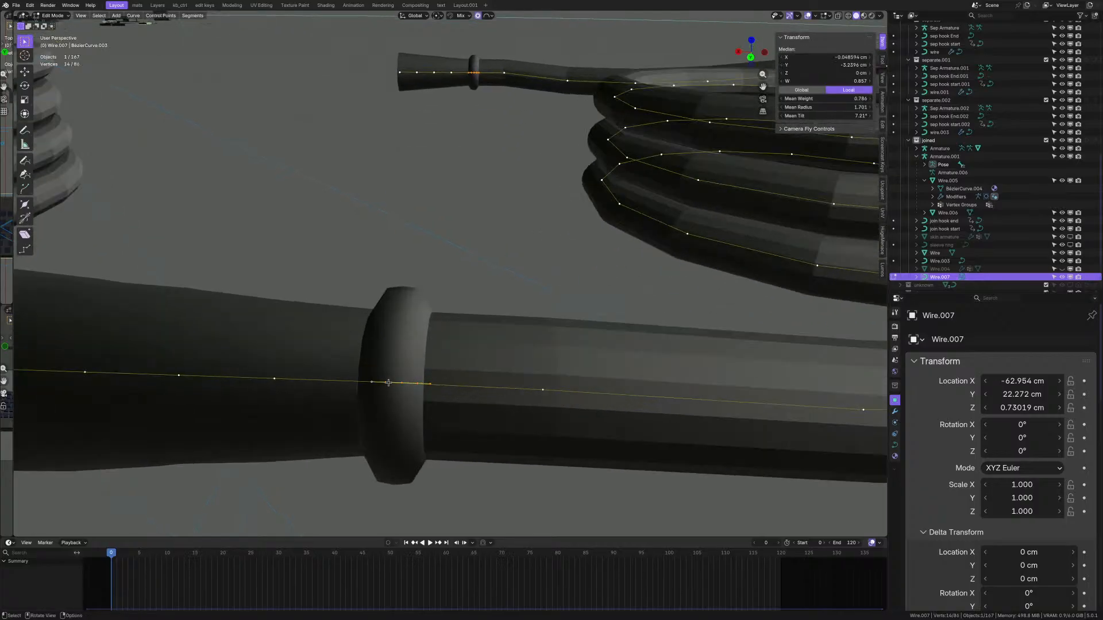
- Delete the lower and upper collar points via linked selection, leaving 76 control points
click(388, 395)
key(ctrl+l)
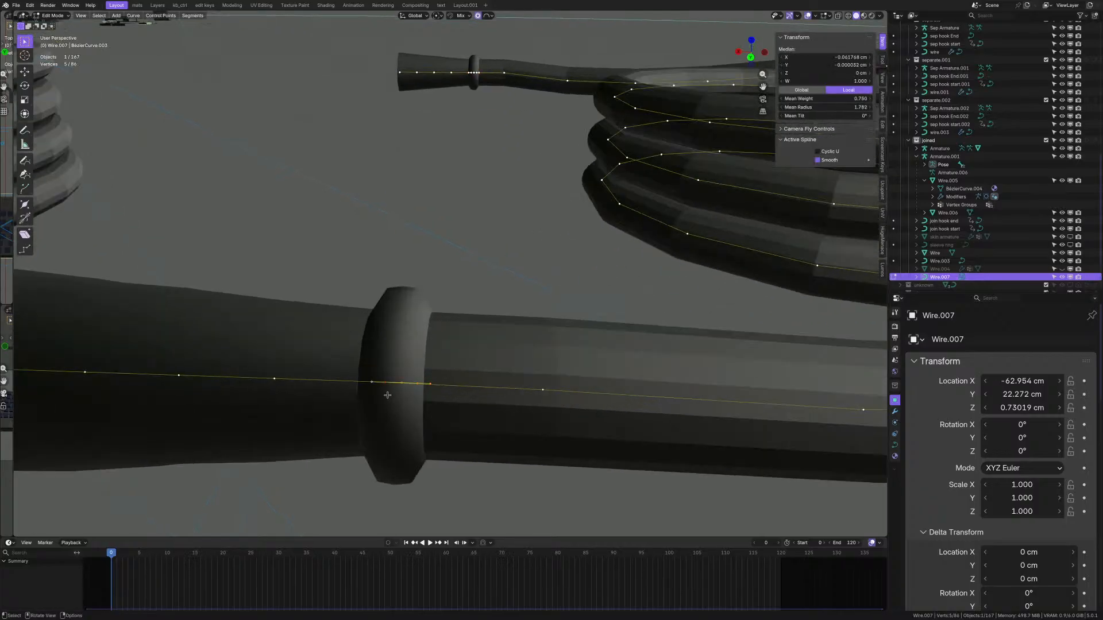
key(x)
click(388, 397)
scroll(453, 150, down, 4)
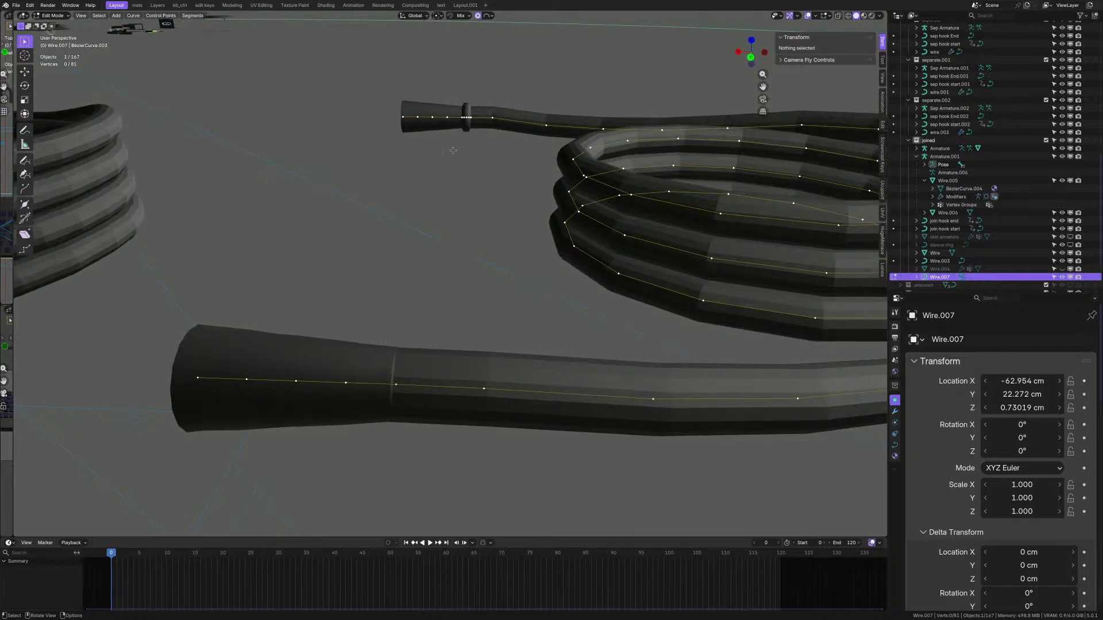
key(l)
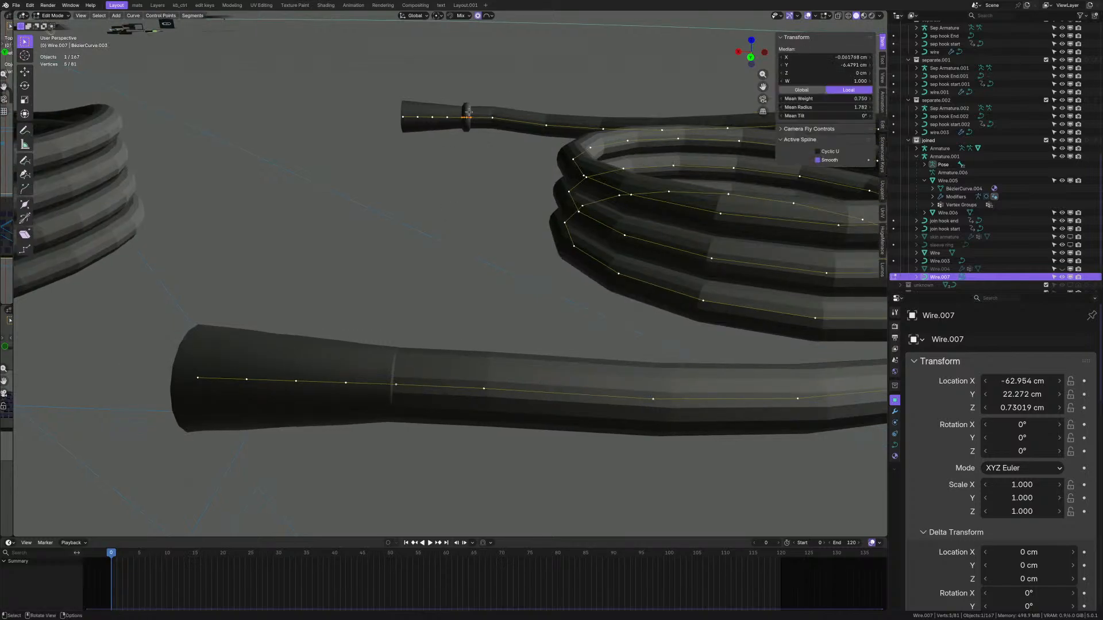
key(x)
click(433, 113)
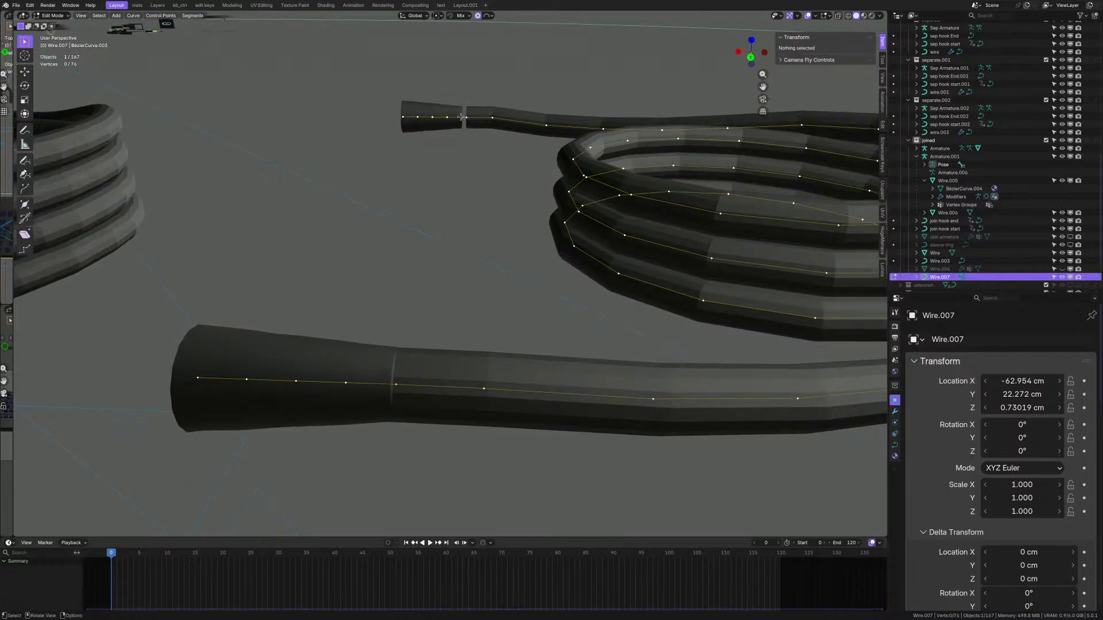
click(461, 118)
- Delete three more points near the top connector, leaving 73 control points
scroll(444, 124, down, 2)
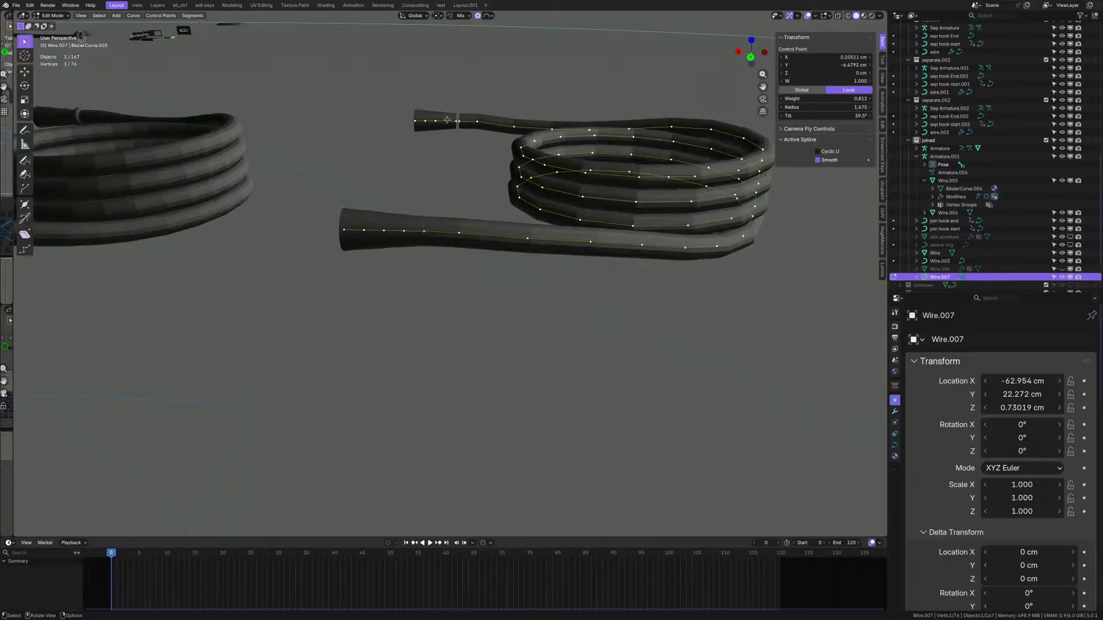
middle_drag(445, 115, 451, 127)
scroll(456, 125, up, 1)
shift+click(445, 119)
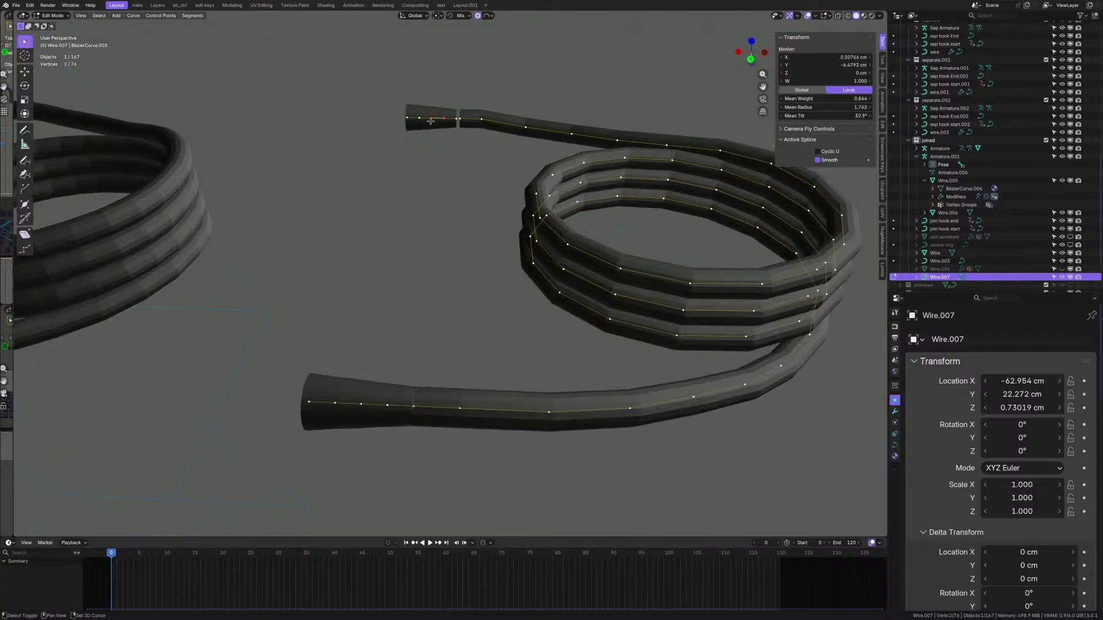
key(Delete)
- From a top view, select the two points at the gap's ends and open the Control Points menu
click(453, 120)
middle_drag(453, 119, 464, 187)
scroll(458, 119, up, 3)
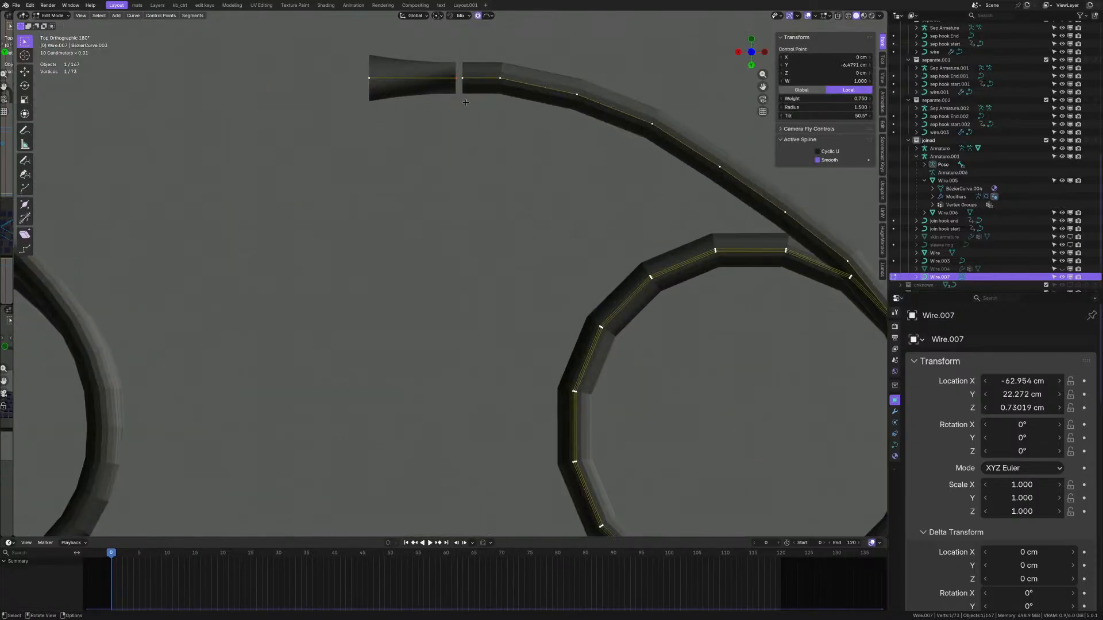
shift+click(463, 79)
right_click(461, 100)
shift+scroll(419, 160, up, 3)
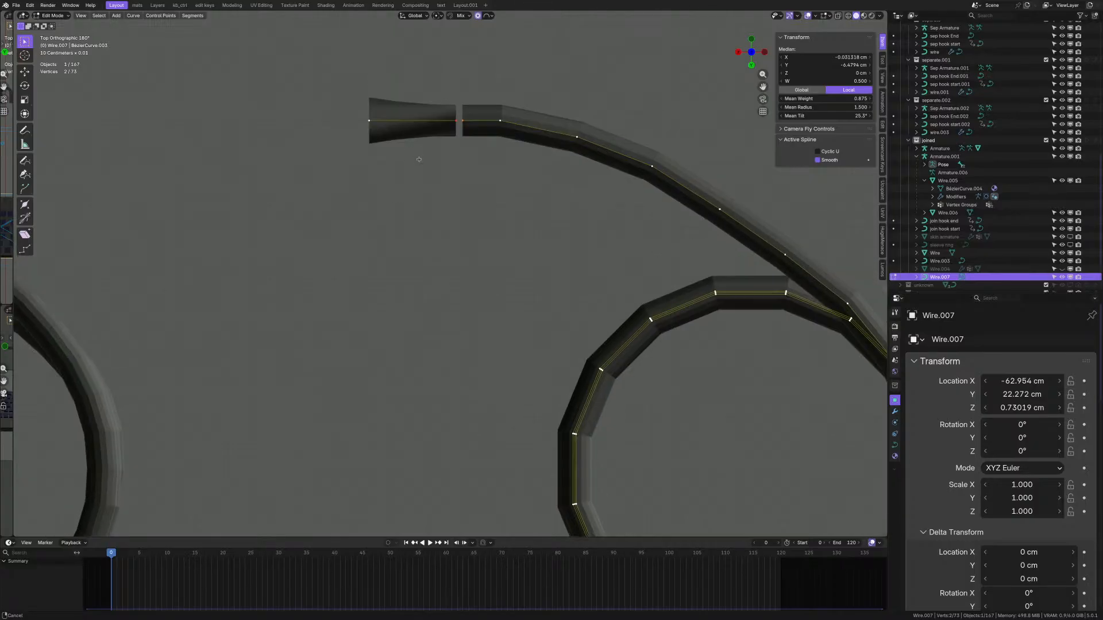
click(161, 16)
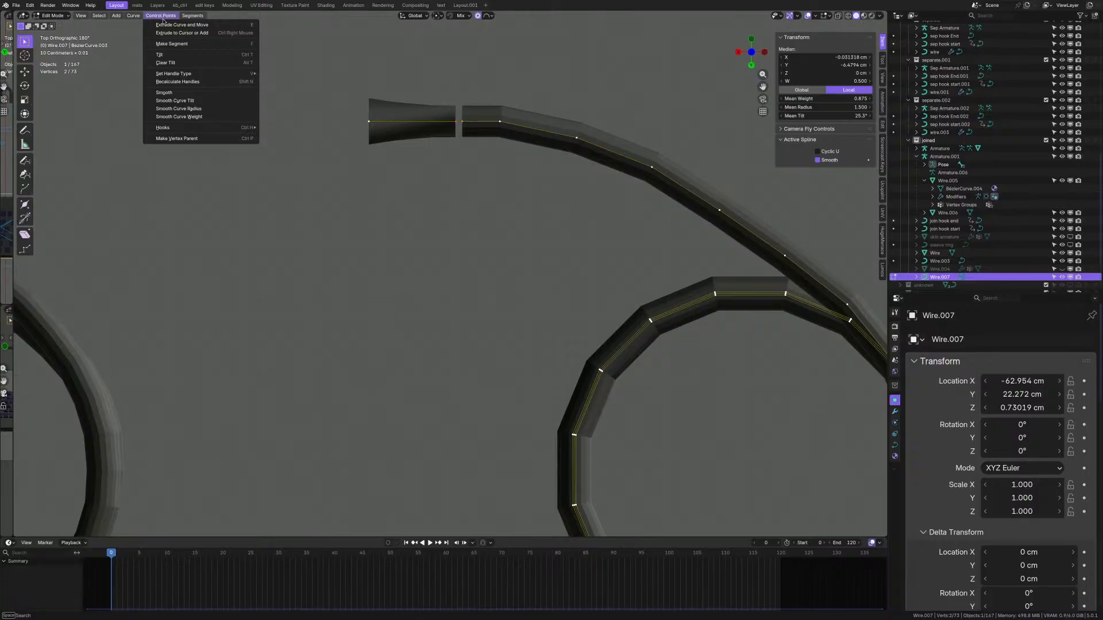
mouse_move(133, 17)
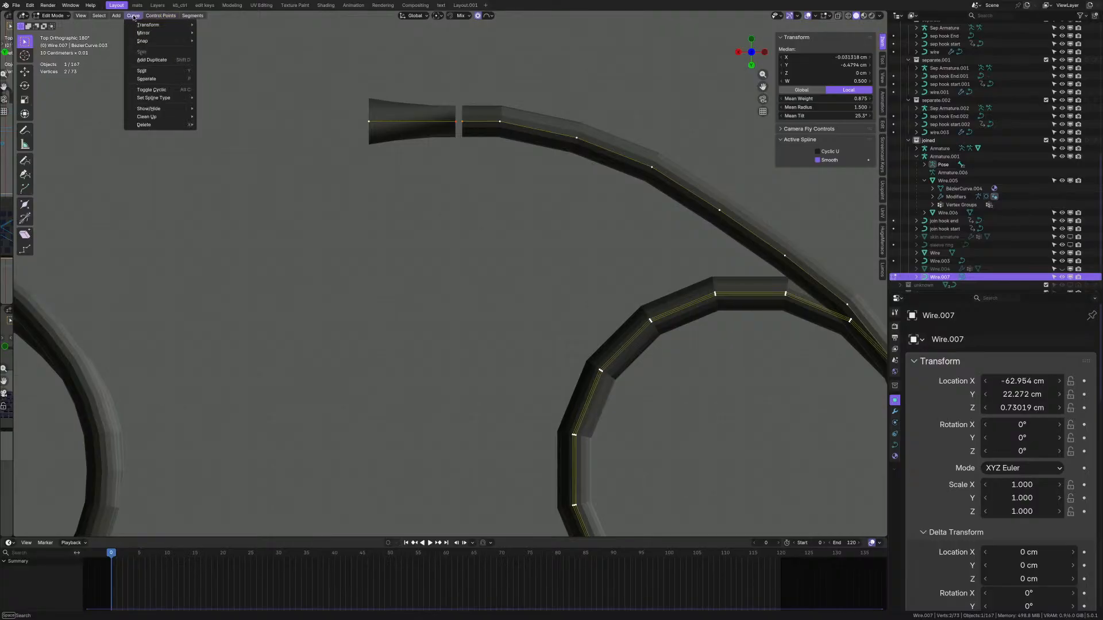
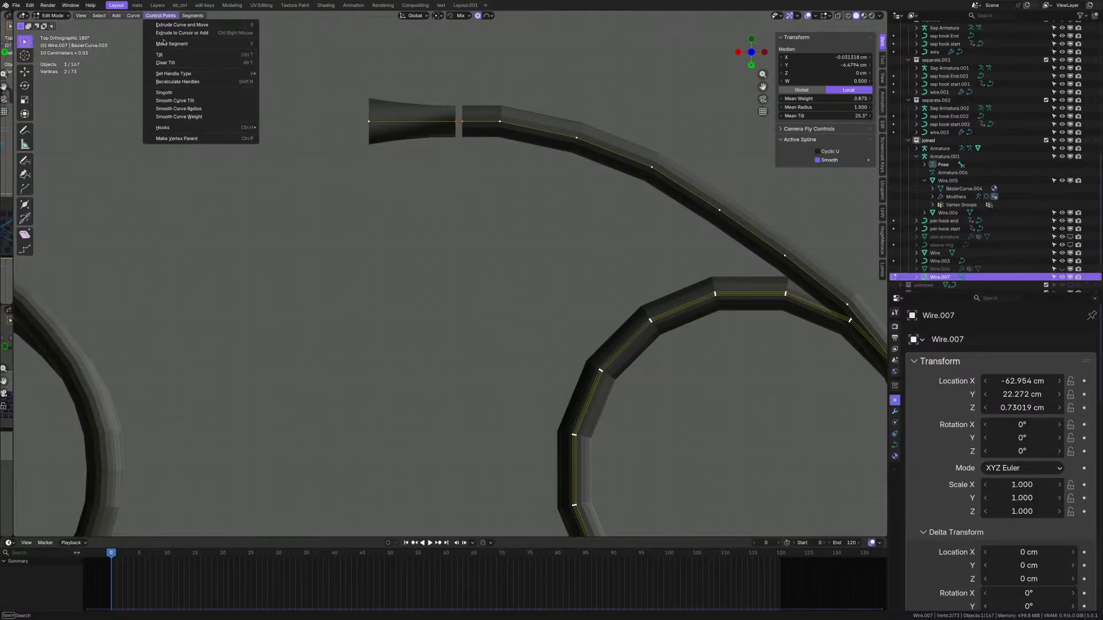
- Bridge the connector-to-wire gap with Make Segment and delete a stray control point nearby
click(168, 44)
scroll(470, 131, up, 4)
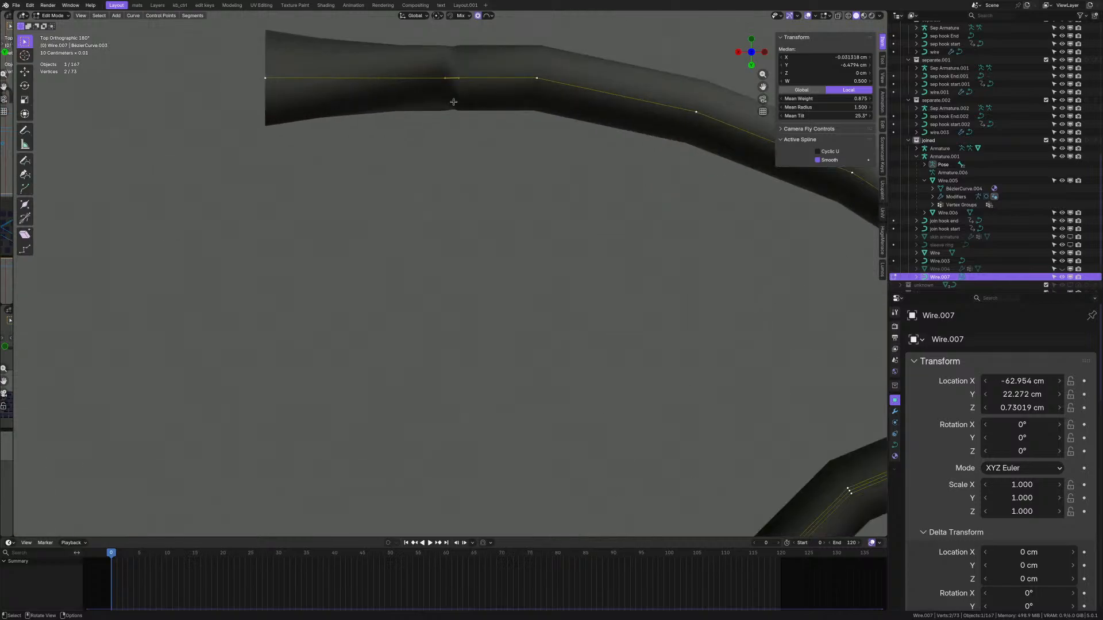
click(462, 95)
click(443, 77)
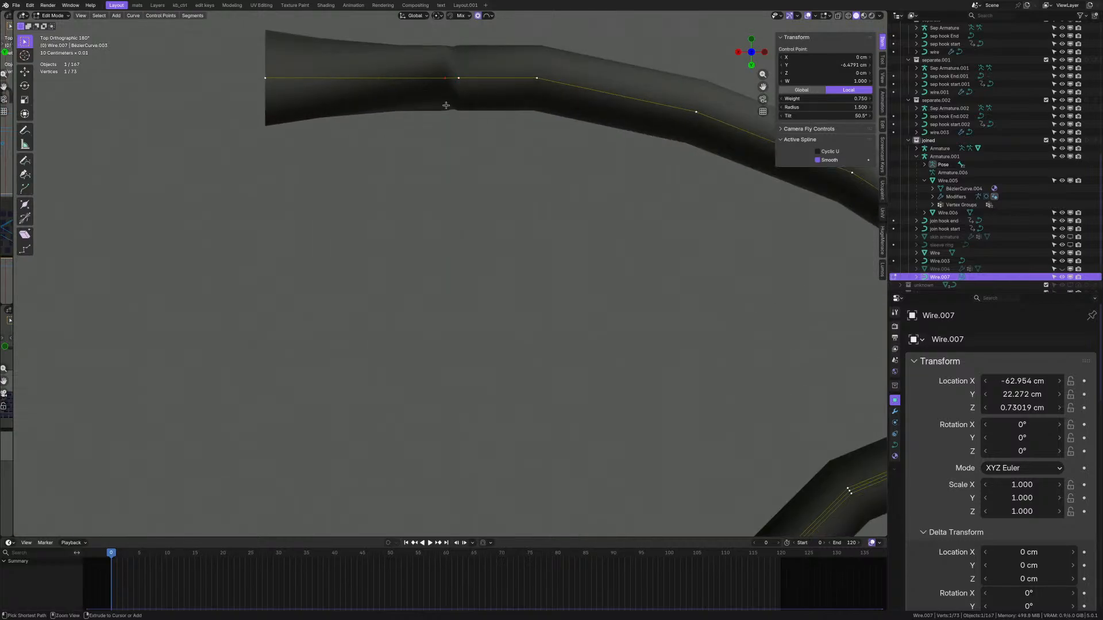
key(Delete)
scroll(469, 163, down, 5)
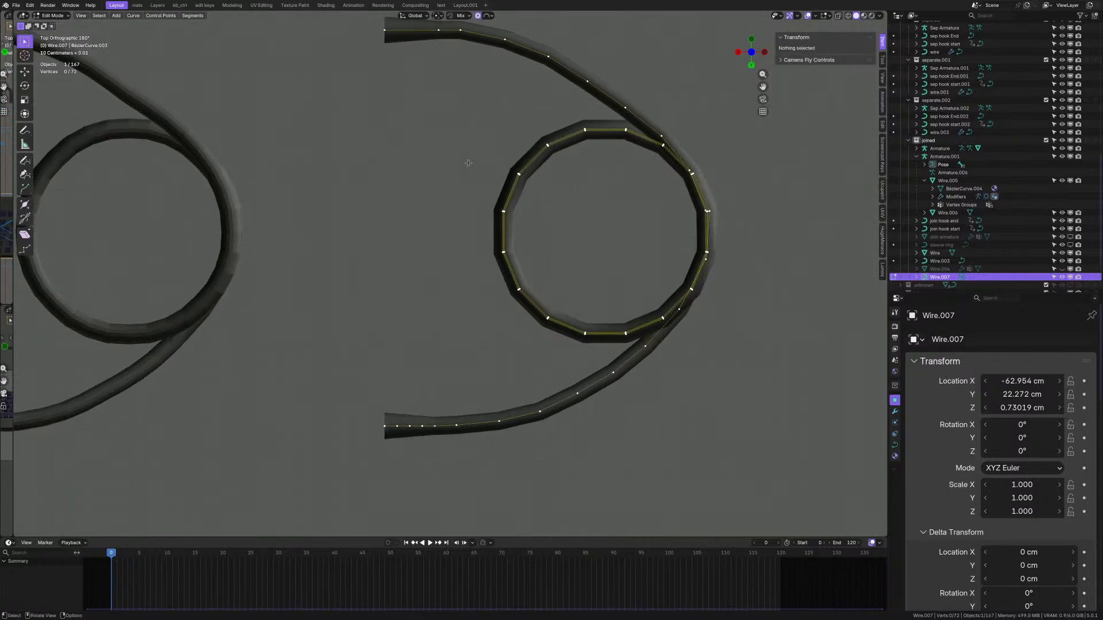
key(ctrl+z)
shift+scroll(441, 257, up, 3)
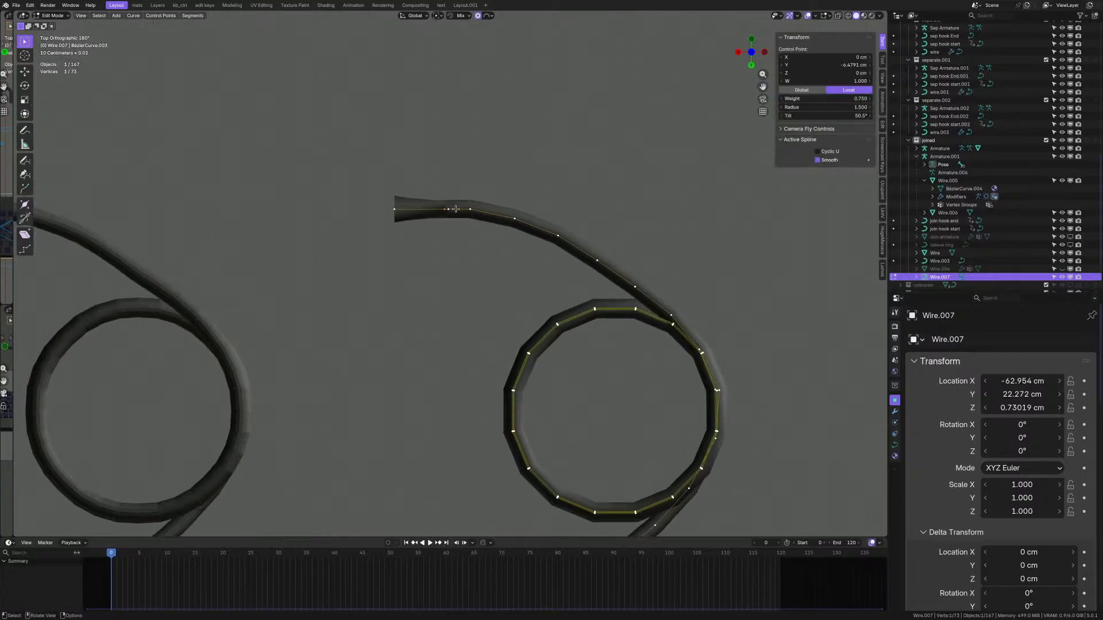
scroll(437, 184, up, 4)
shift+middle_drag(428, 167, 468, 196)
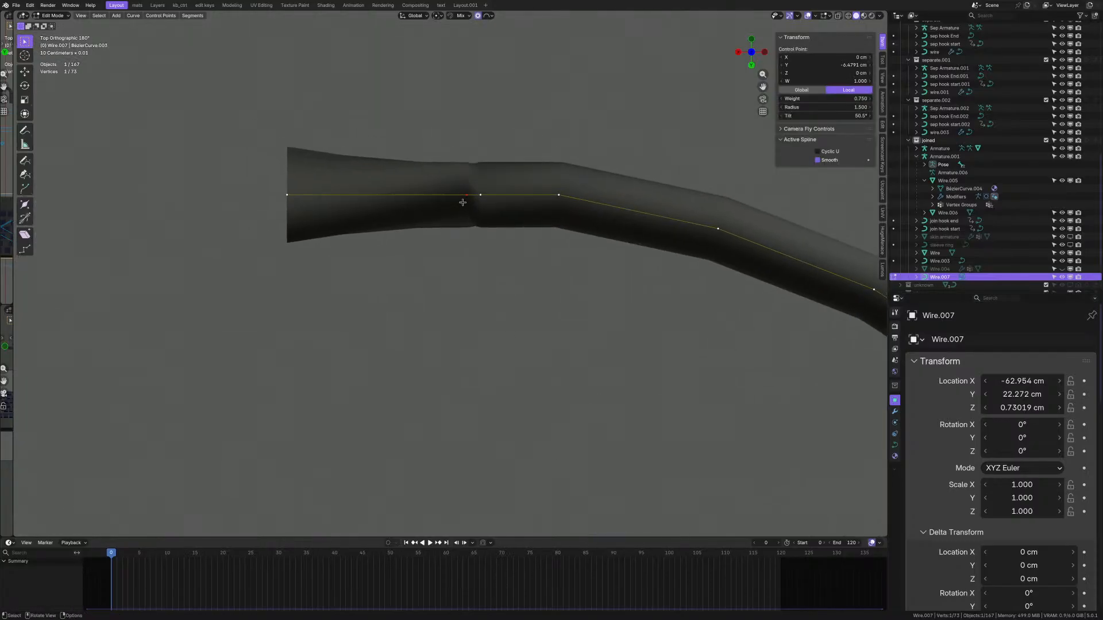
key(Delete)
- Subdivide the segment between the curve's end point and its neighbour, keeping the tube straight
click(300, 193)
shift+click(477, 204)
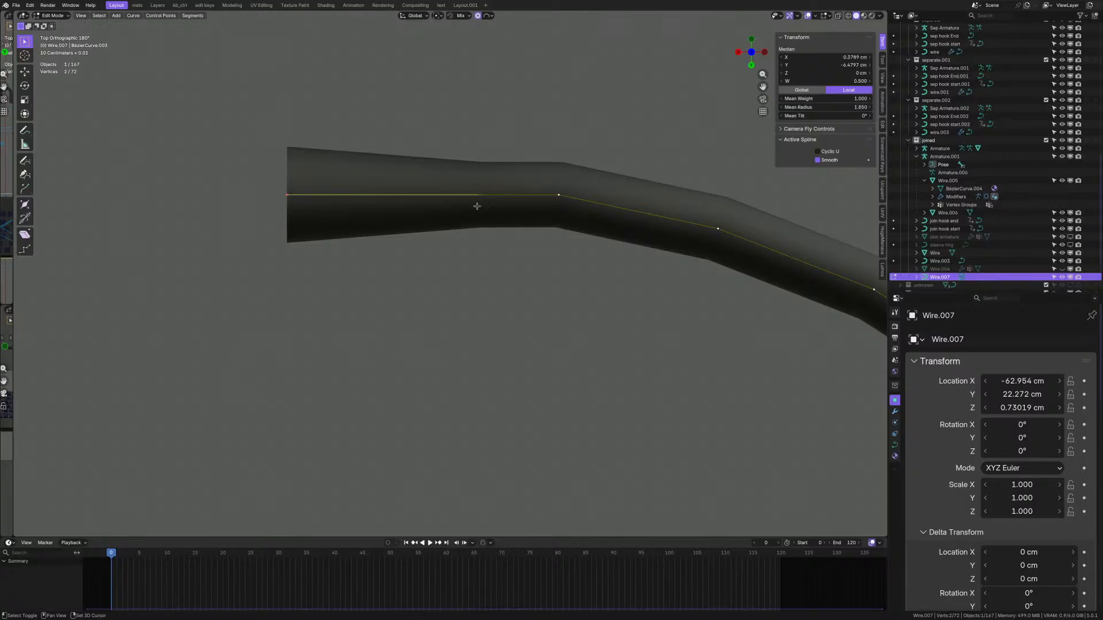
key(q)
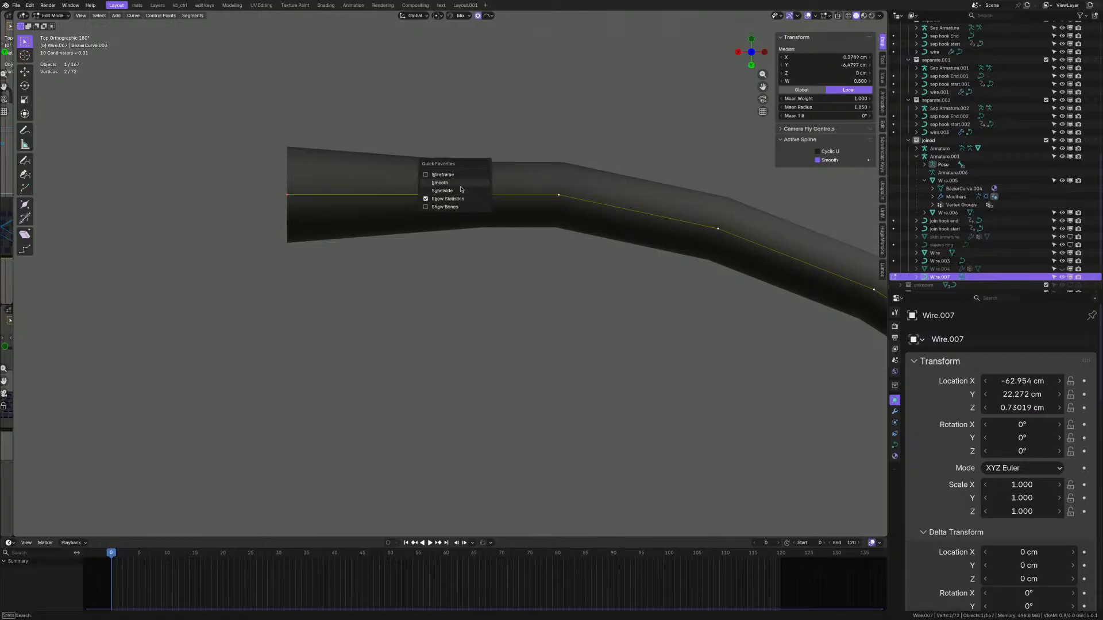
click(465, 193)
scroll(465, 192, down, 3)
click(422, 190)
scroll(445, 207, down, 4)
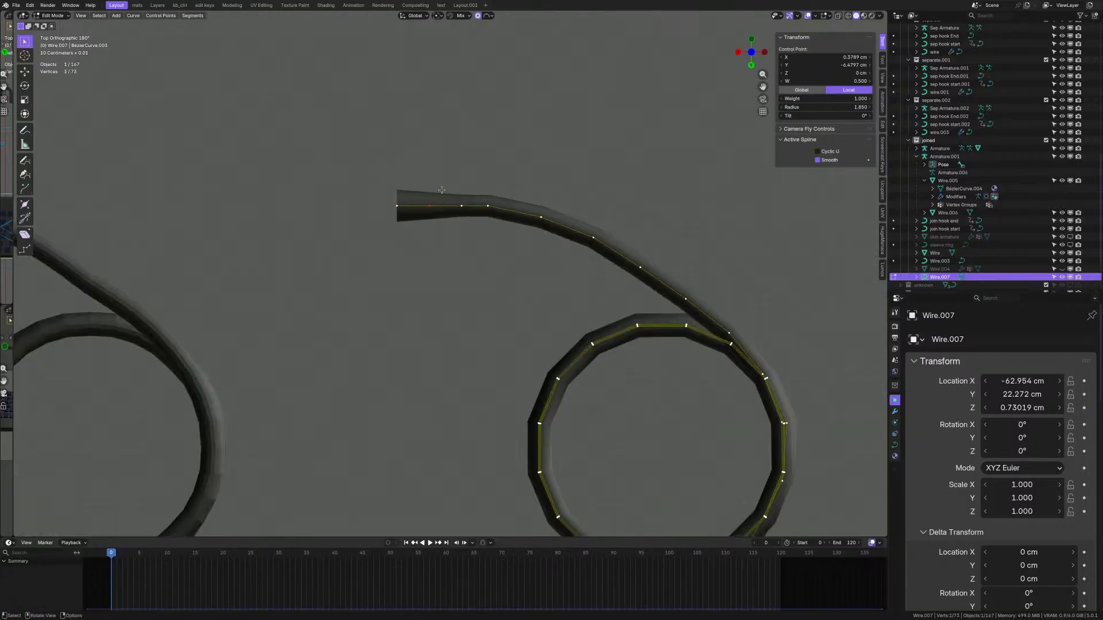
shift+middle_drag(472, 237, 437, 17)
scroll(421, 352, up, 10)
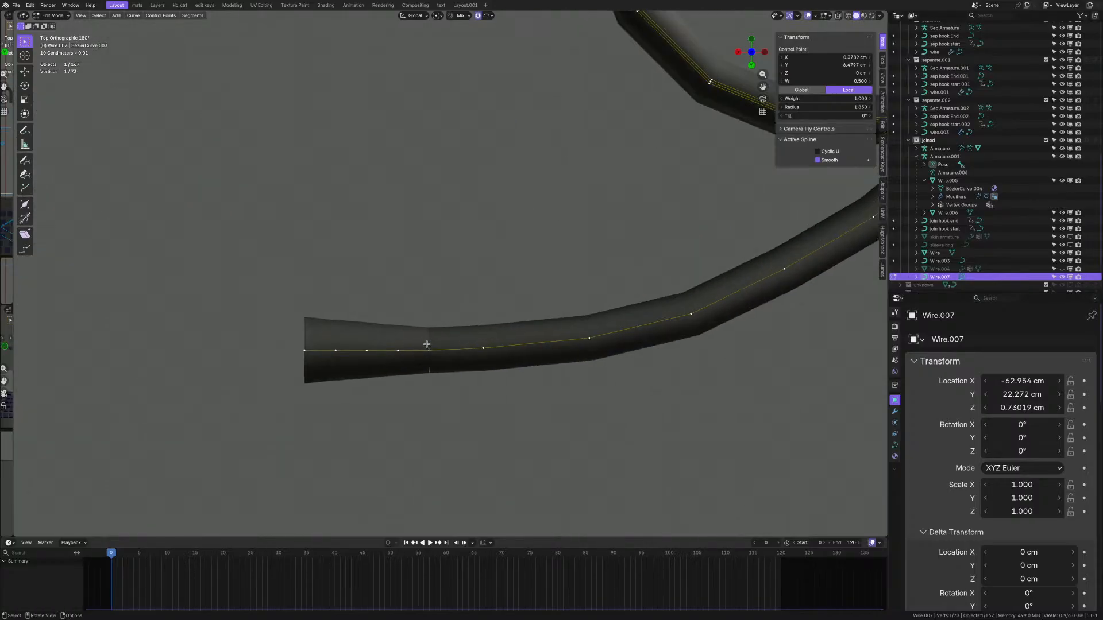
scroll(421, 354, up, 1)
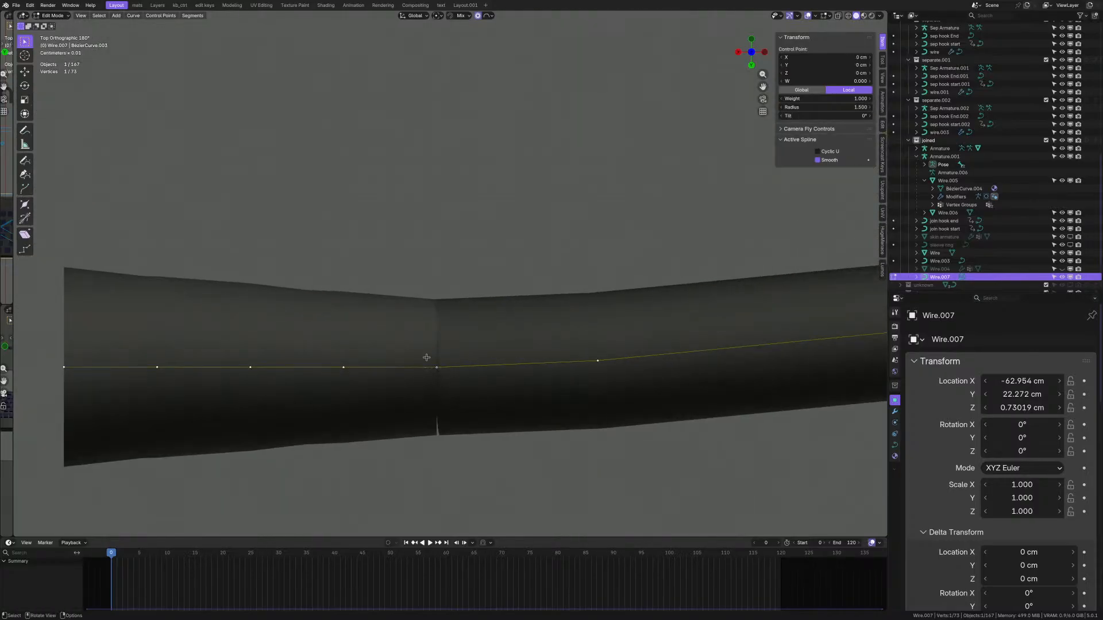
middle_drag(427, 357, 438, 349)
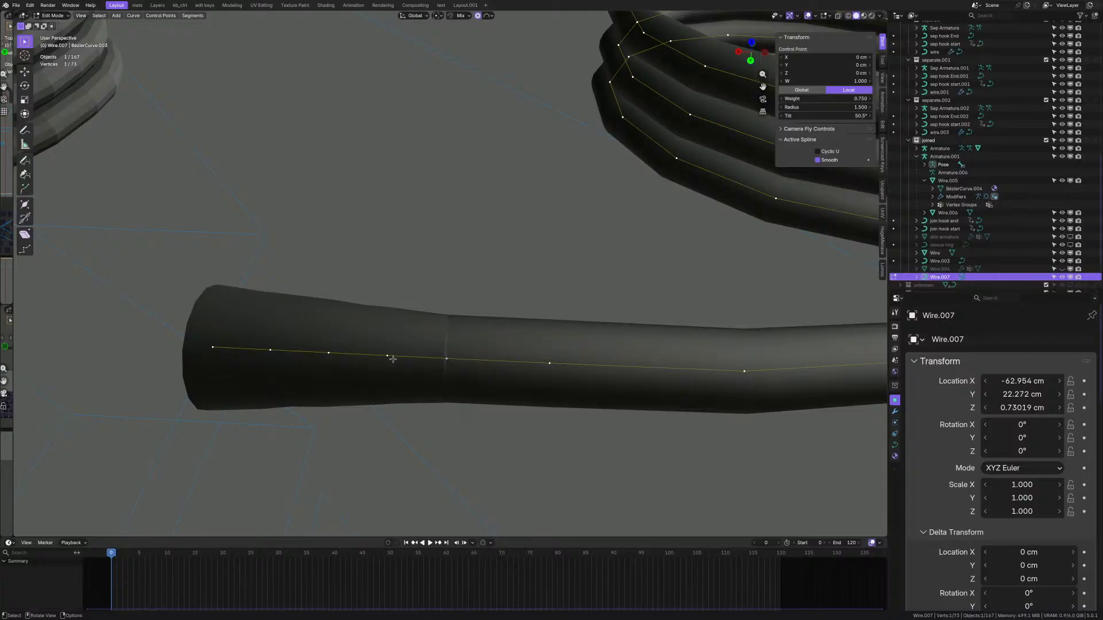
key(g)
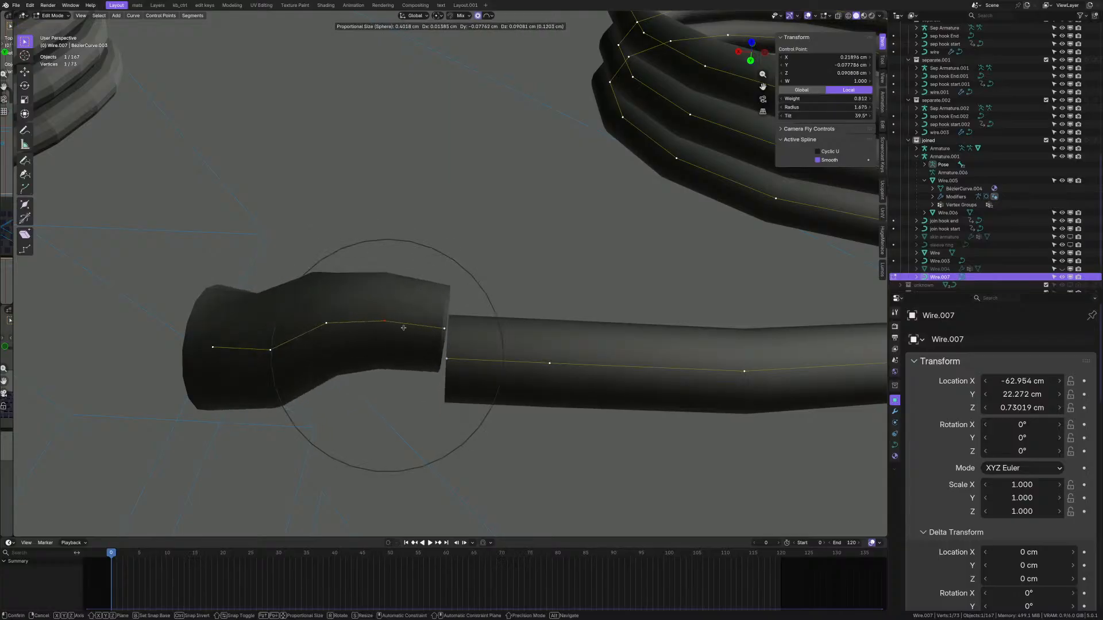
key(Escape)
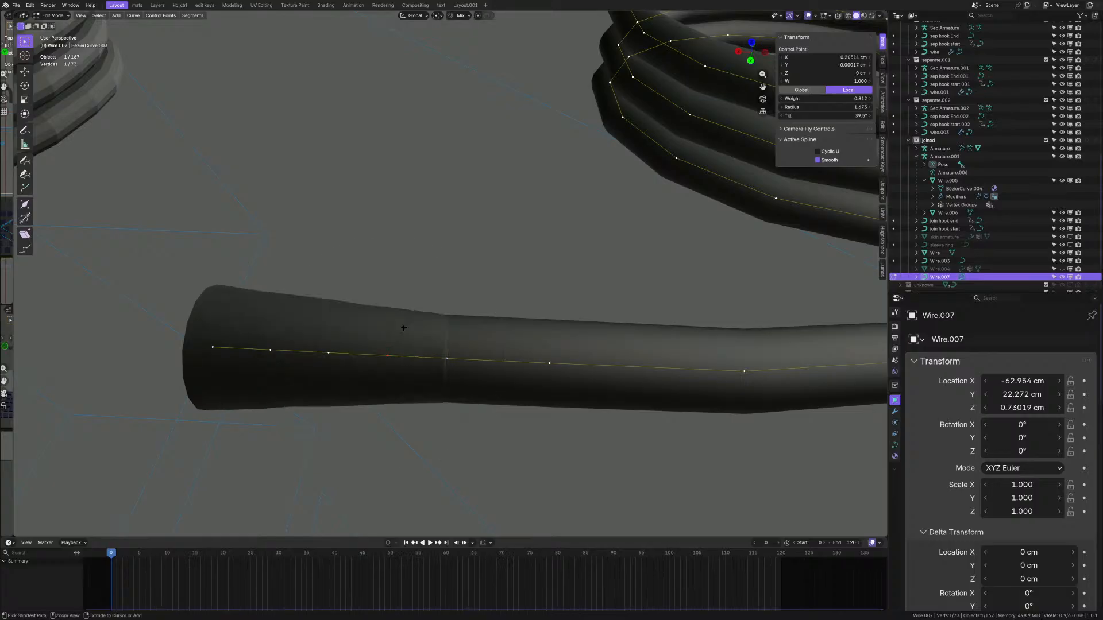
- Delete the middle control point at the tube's left end and rejoin the loose ends with F
ctrl+click(404, 327)
ctrl+drag(169, 293, 413, 439)
key(x)
click(450, 310)
click(388, 356)
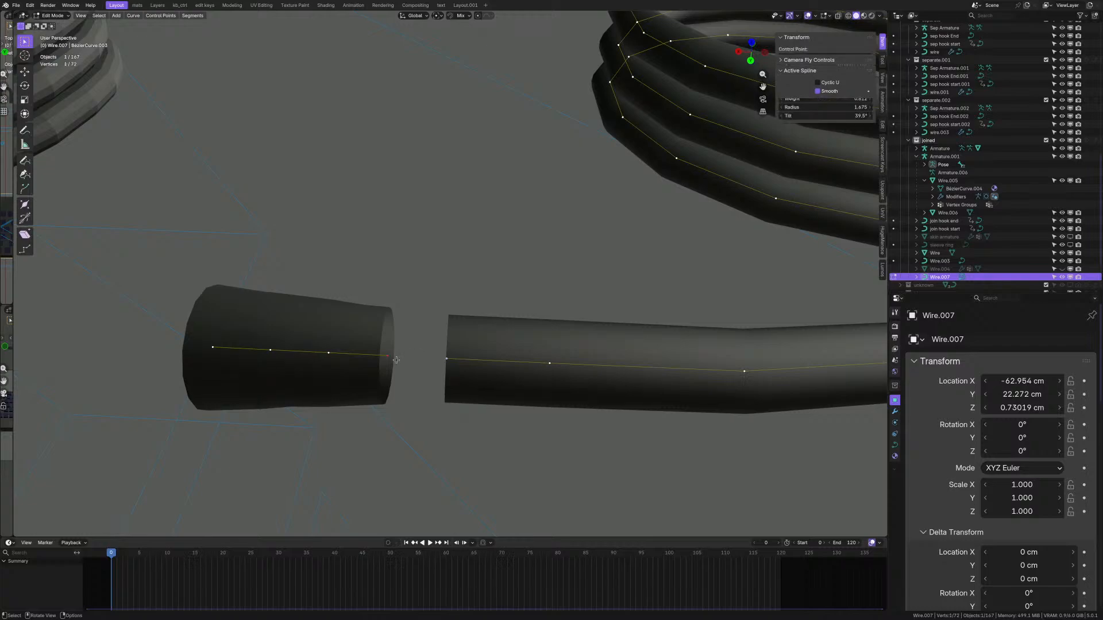
shift+click(445, 363)
key(f)
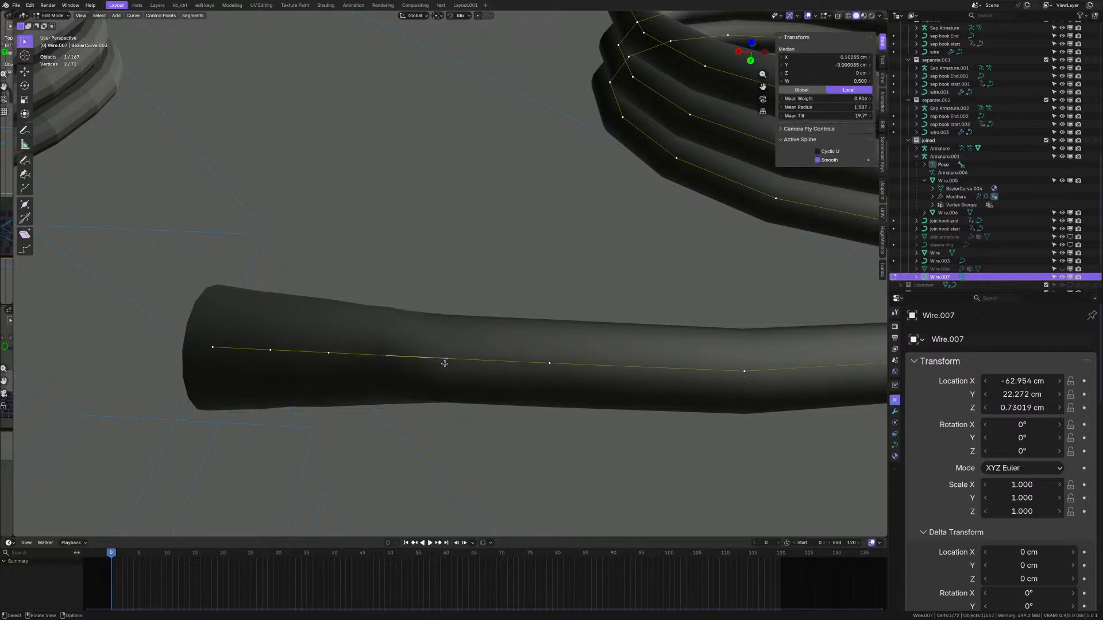
- Dissolve three points on the tube's left part and subdivide the lower end segment with 1 cut
scroll(331, 344, down, 2)
drag(282, 319, 403, 384)
key(ctrl+x)
scroll(450, 385, down, 3)
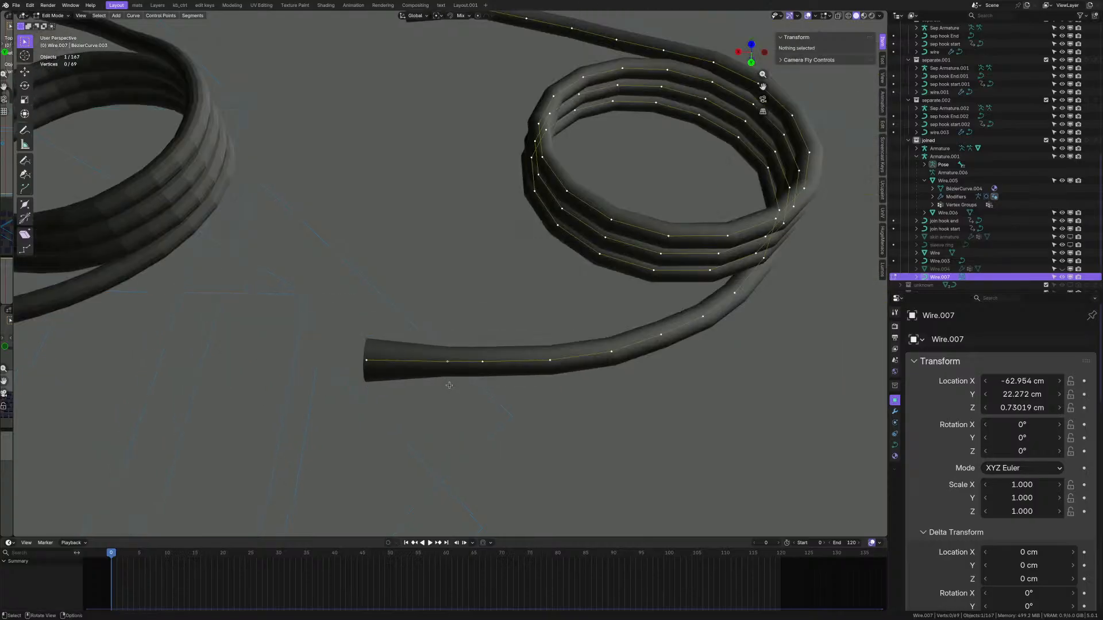
scroll(449, 385, down, 3)
middle_drag(449, 385, 450, 397)
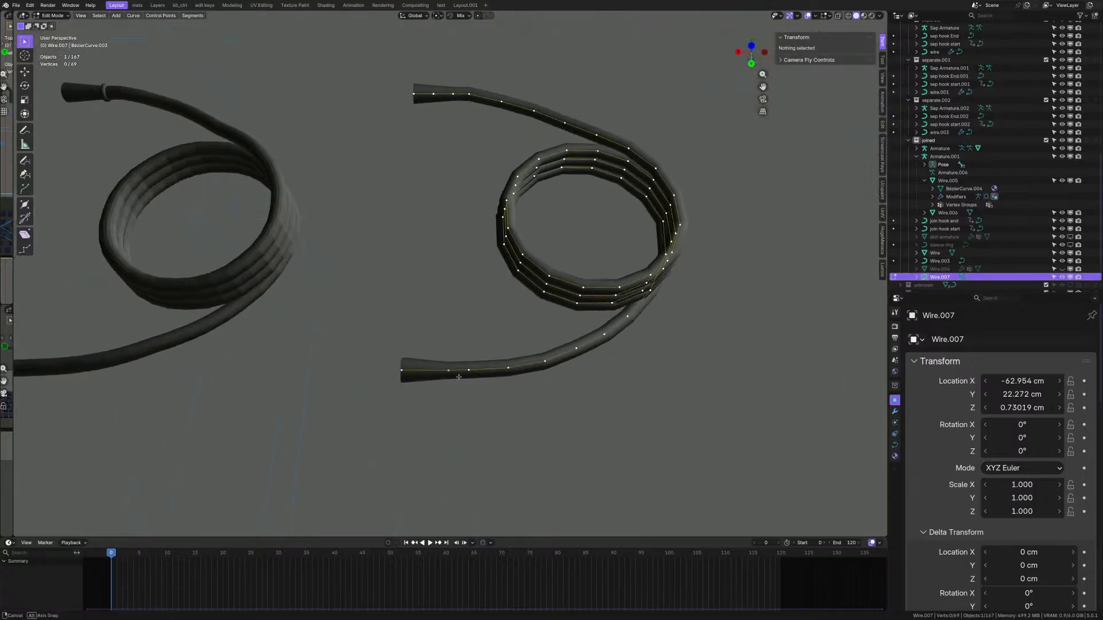
scroll(449, 396, up, 1)
drag(363, 351, 458, 399)
key(q)
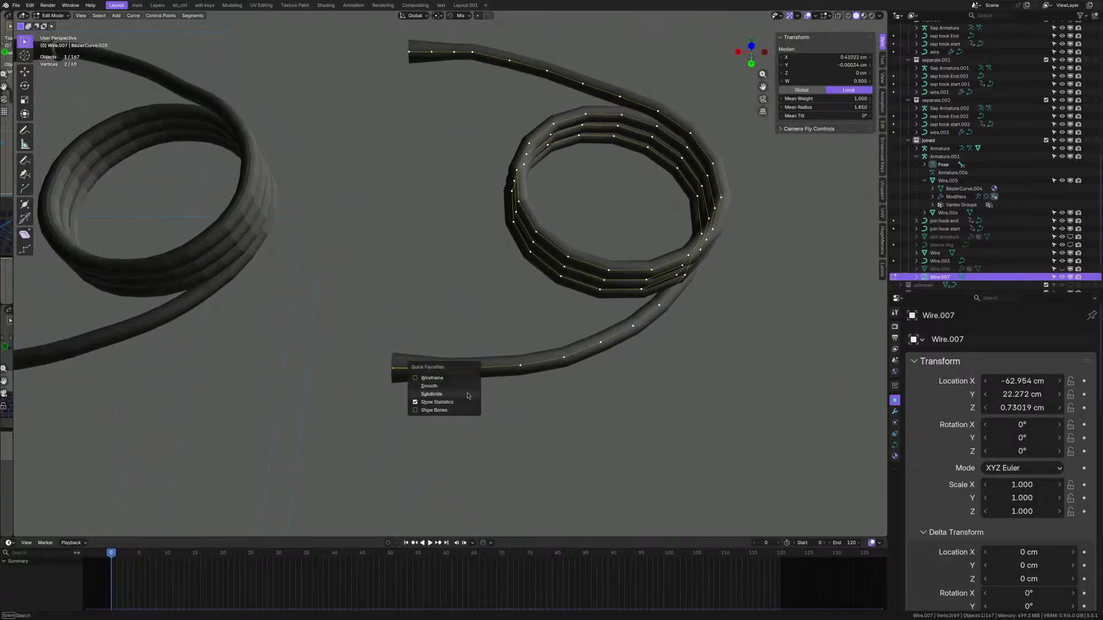
click(468, 394)
scroll(472, 374, up, 1)
- Set Wire.007's bevel depth to 0 so the coil shows as bare lines
middle_drag(471, 375, 435, 376)
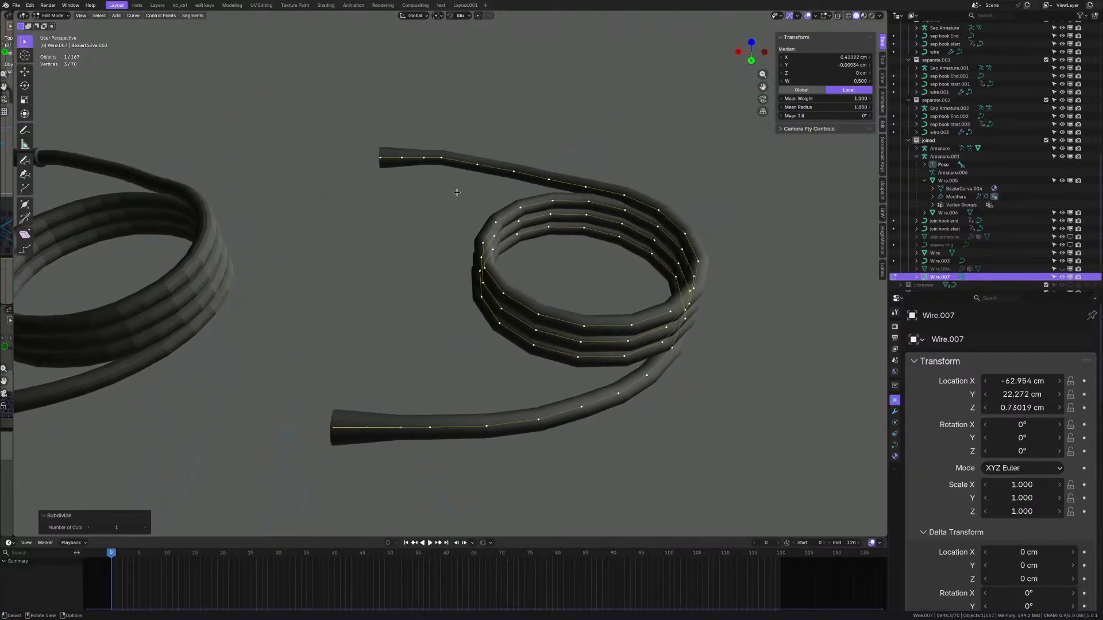
key(a)
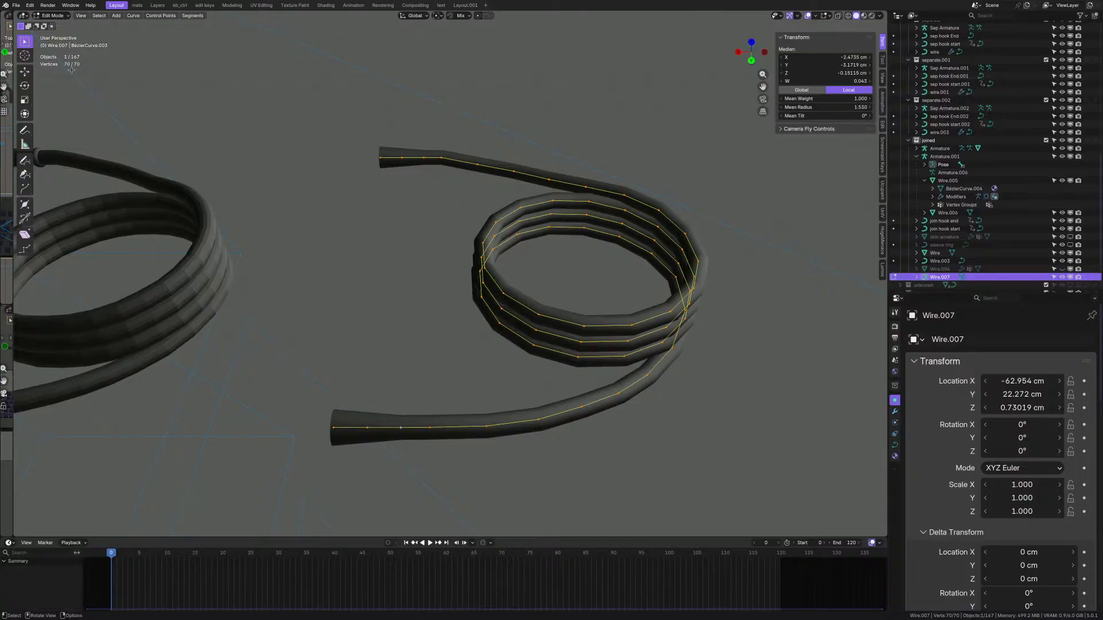
shift+middle_drag(560, 352, 507, 325)
key(Tab)
click(894, 412)
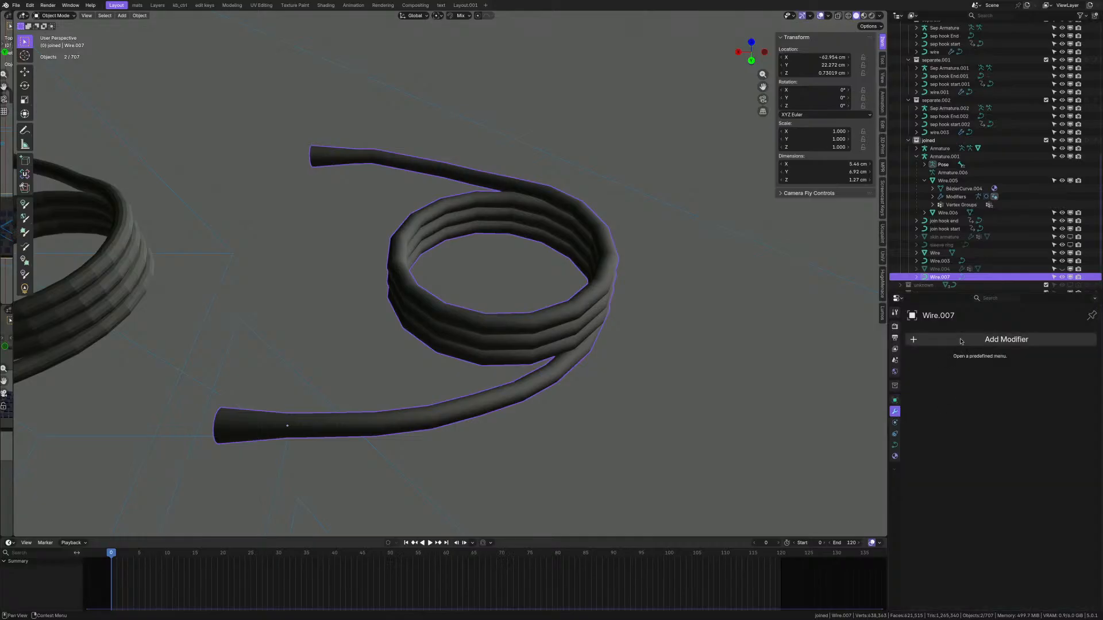
click(895, 446)
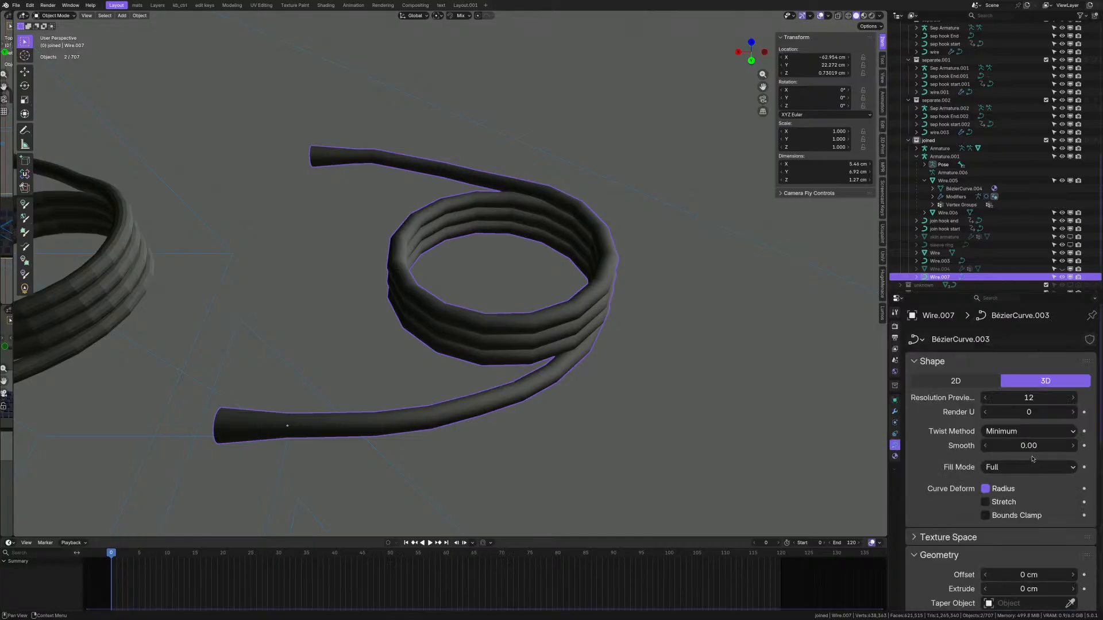
scroll(1033, 459, down, 8)
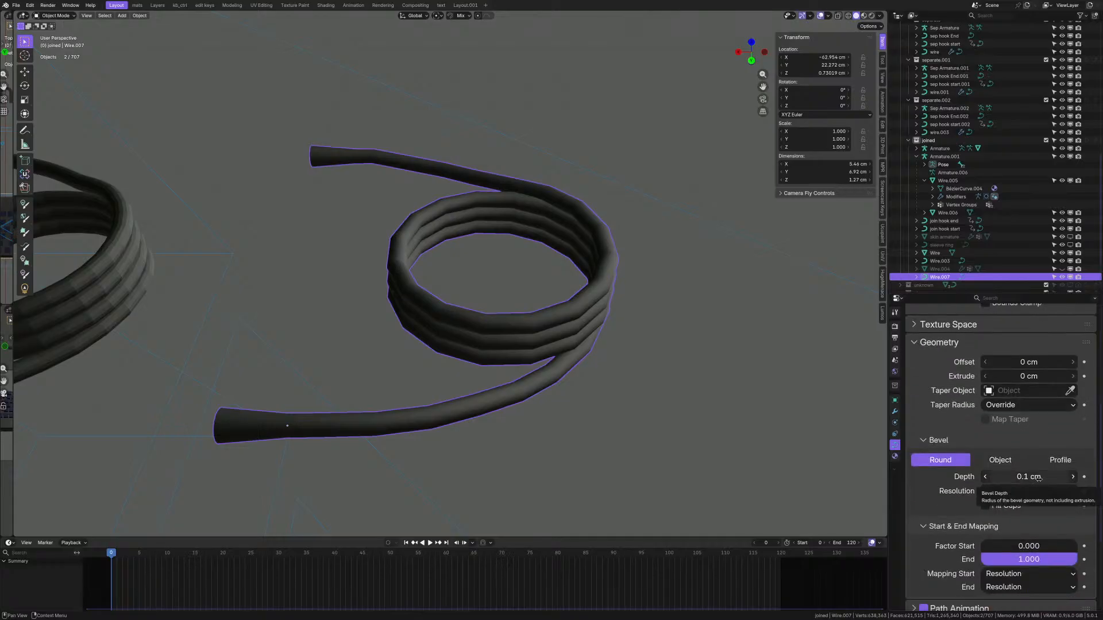
click(1037, 478)
key(Return)
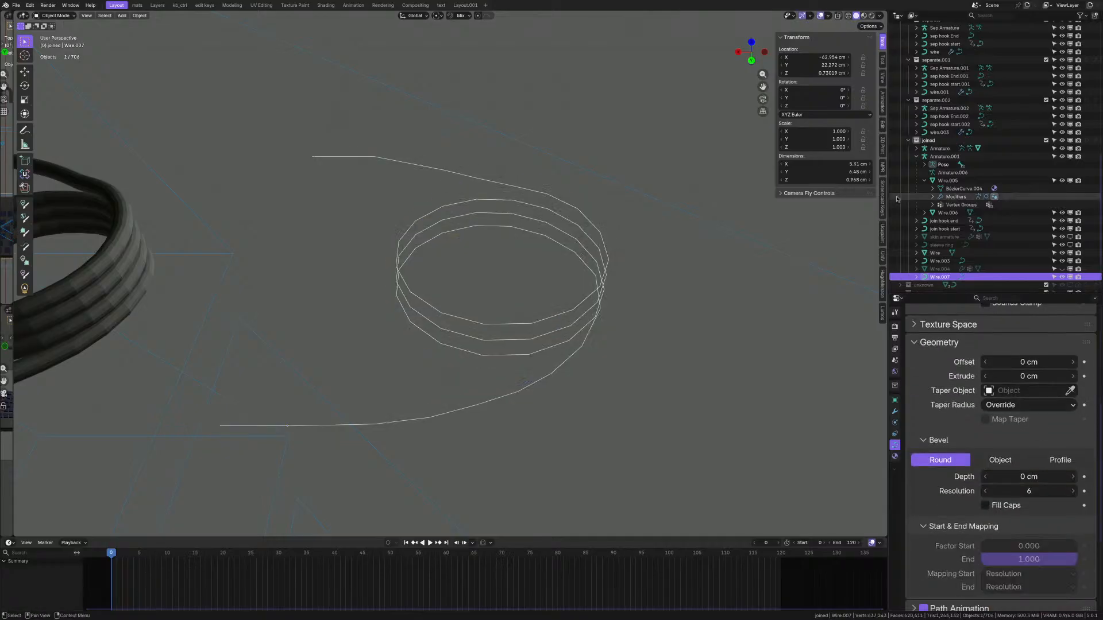
- Duplicate the Wire.007 curve to create Wire.008
shift+middle_drag(515, 379, 550, 381)
key(Tab)
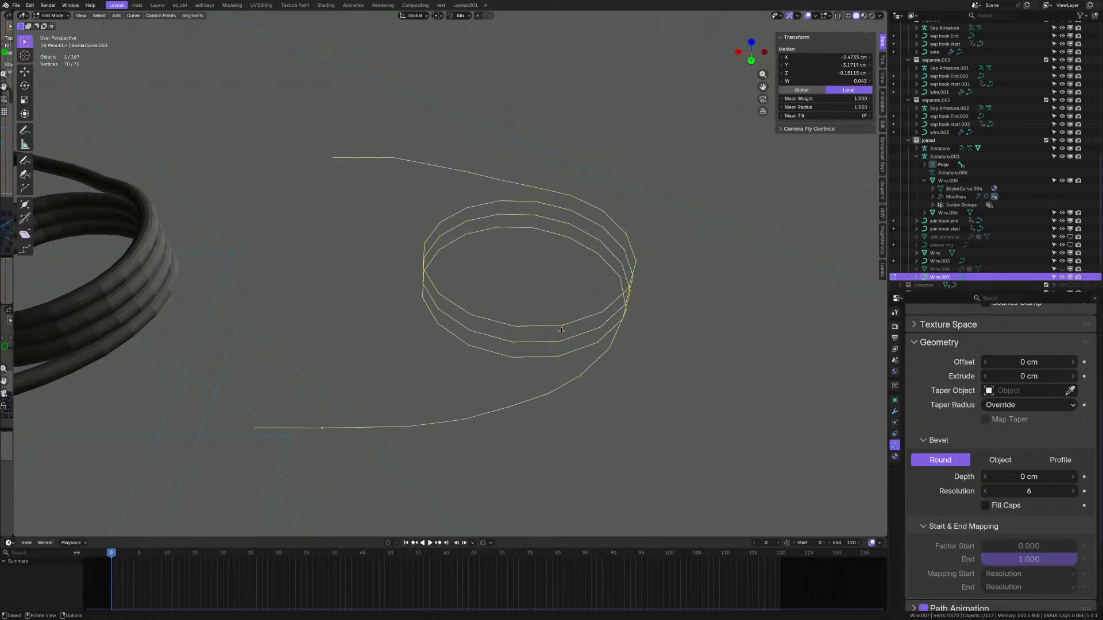
key(Tab)
scroll(543, 300, down, 3)
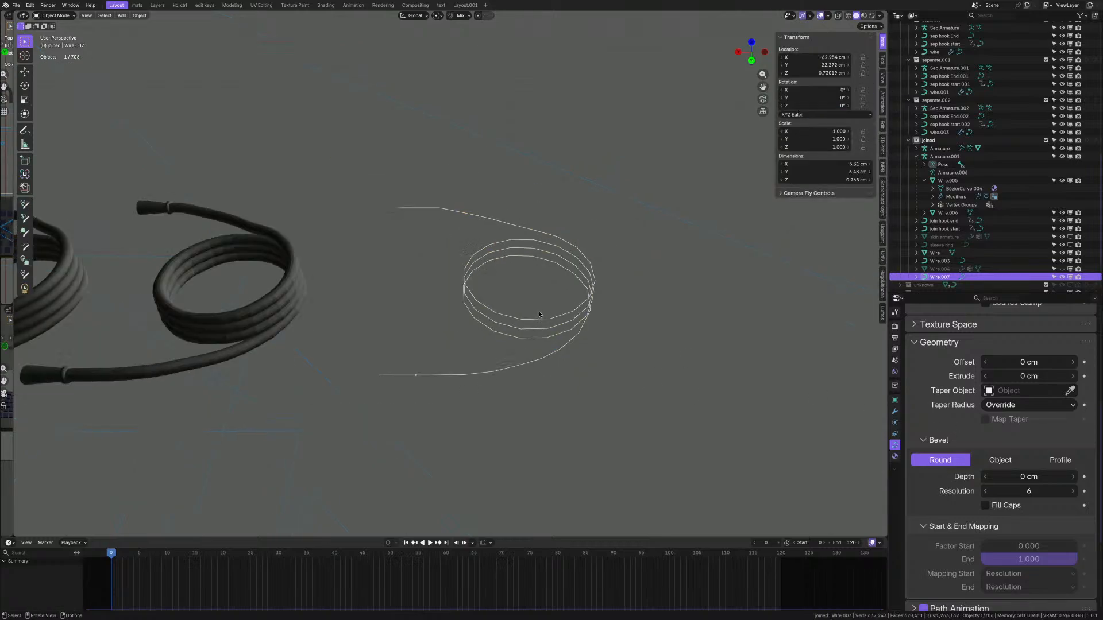
key(shift+d)
- Move the Wire.008 copy 7.2576 cm along Y
key(x)
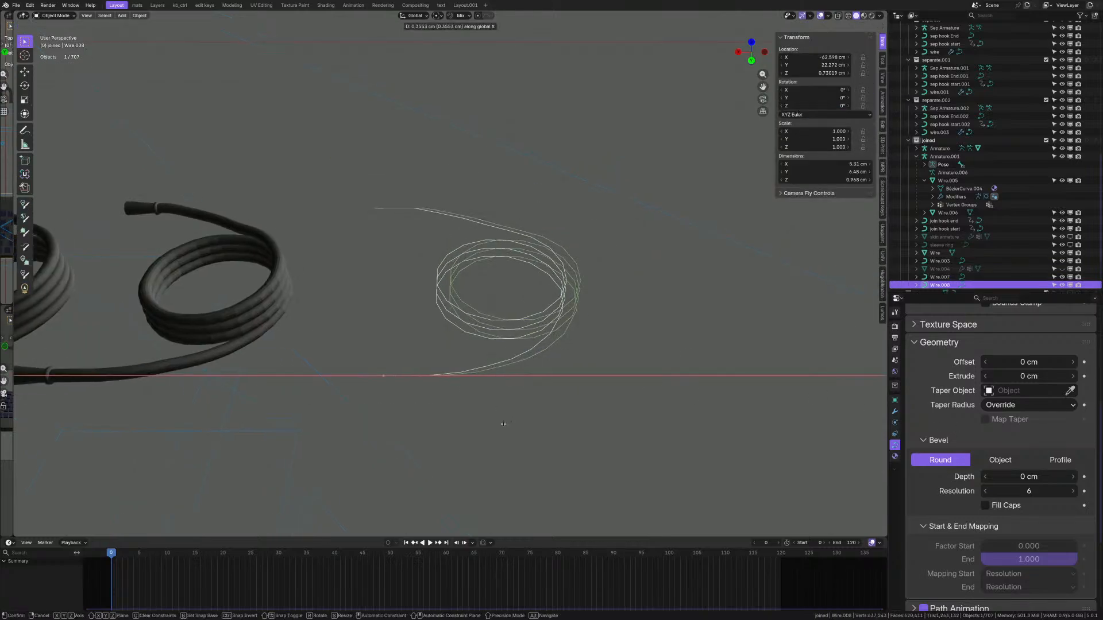
key(y)
click(506, 514)
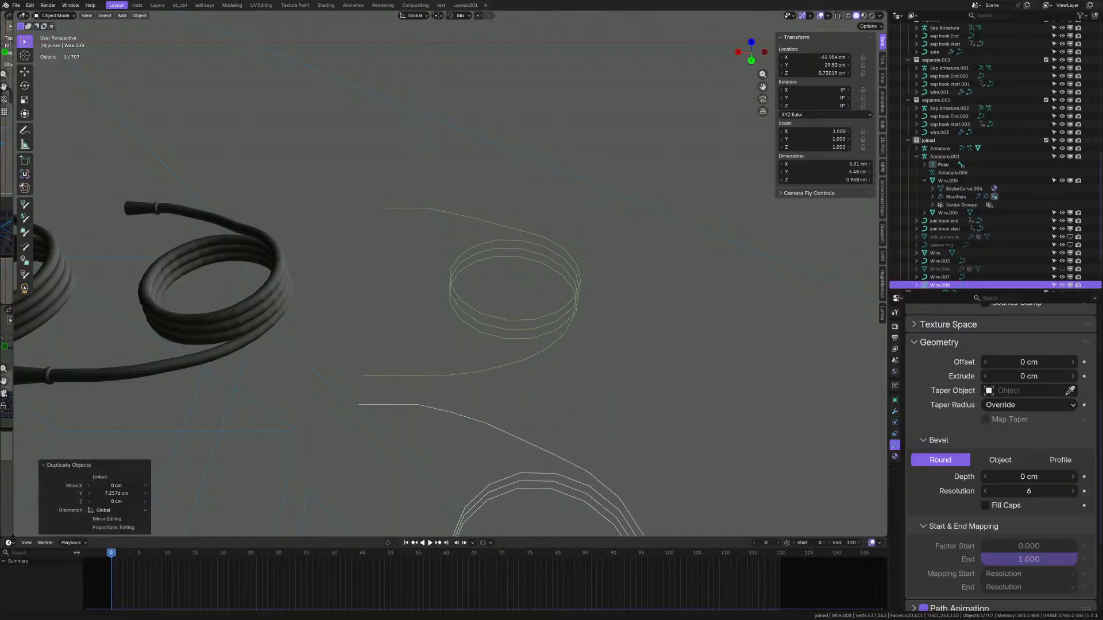
scroll(509, 302, down, 3)
scroll(509, 301, up, 4)
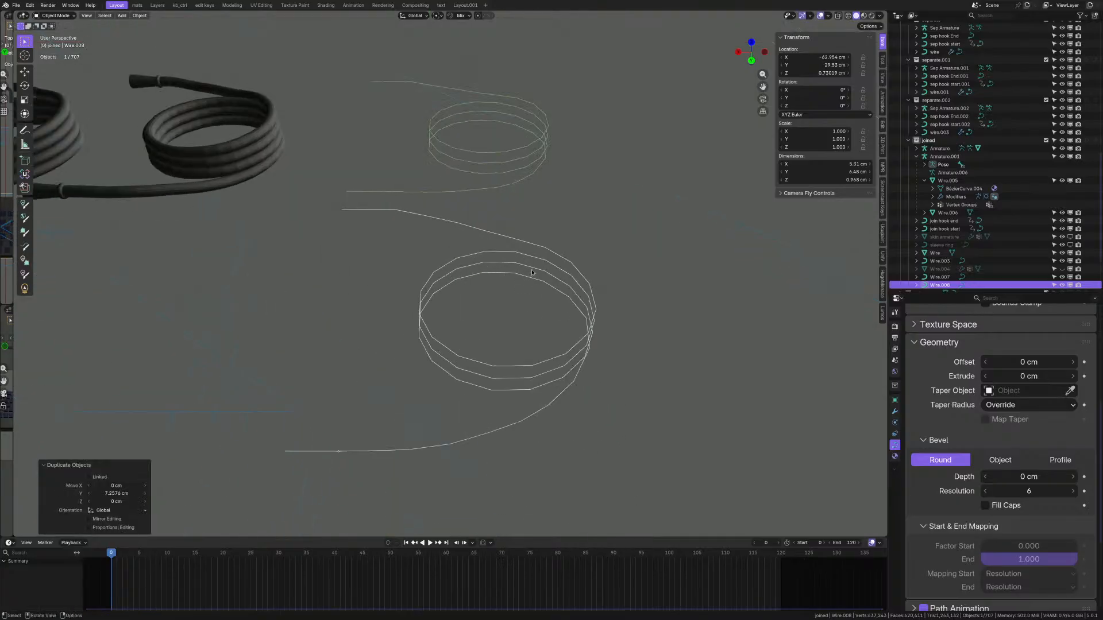
- Convert Wire.008 to a mesh and add a Skin modifier
right_click(548, 259)
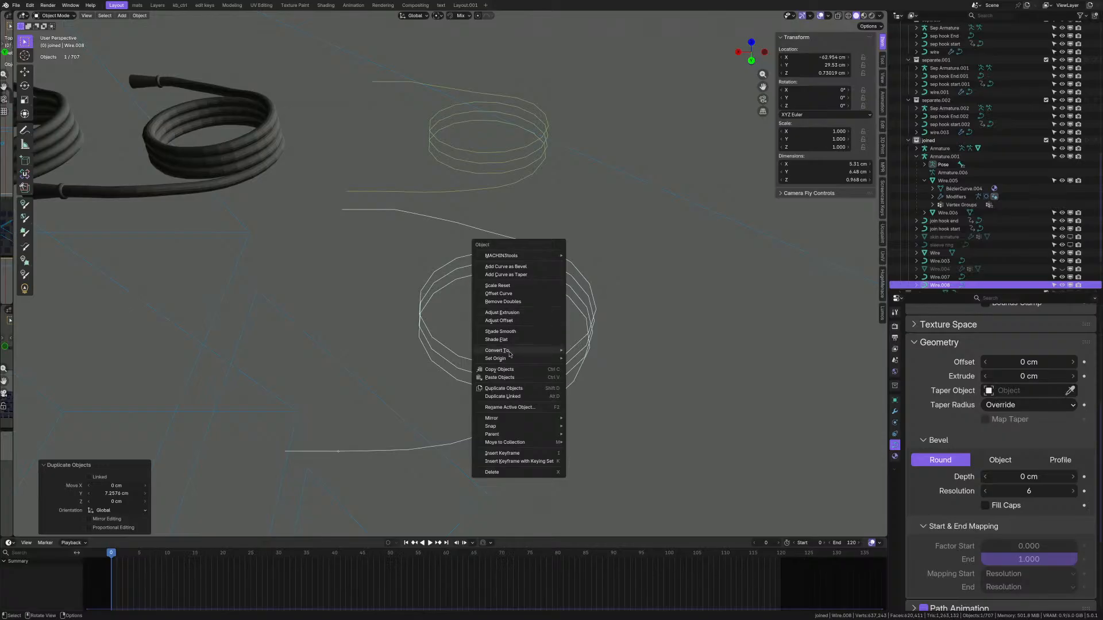
click(584, 349)
scroll(777, 364, up, 2)
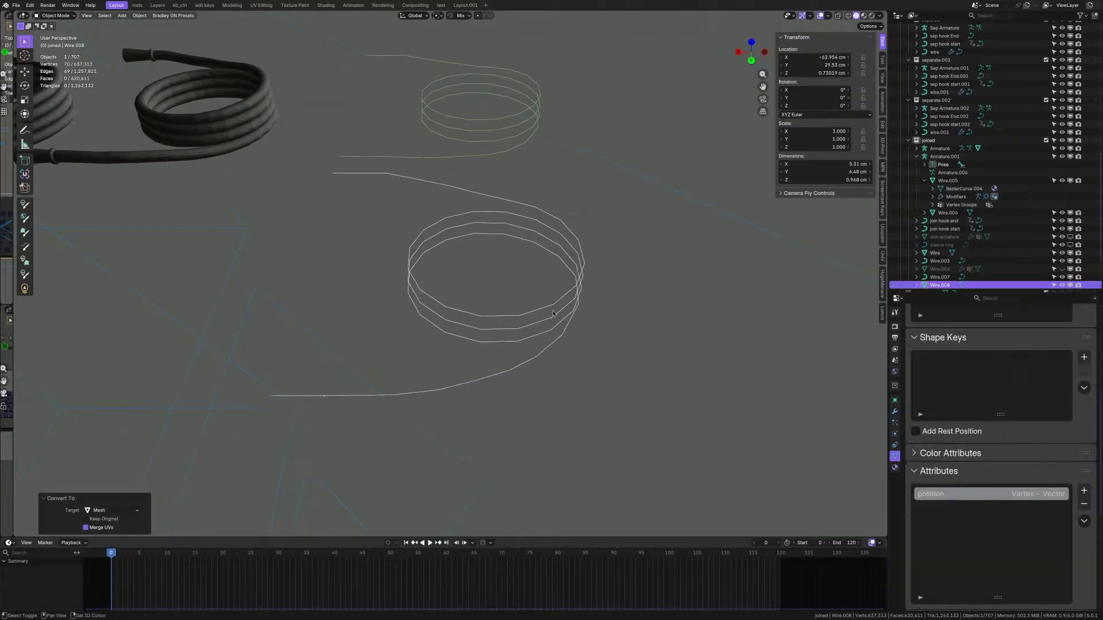
click(894, 412)
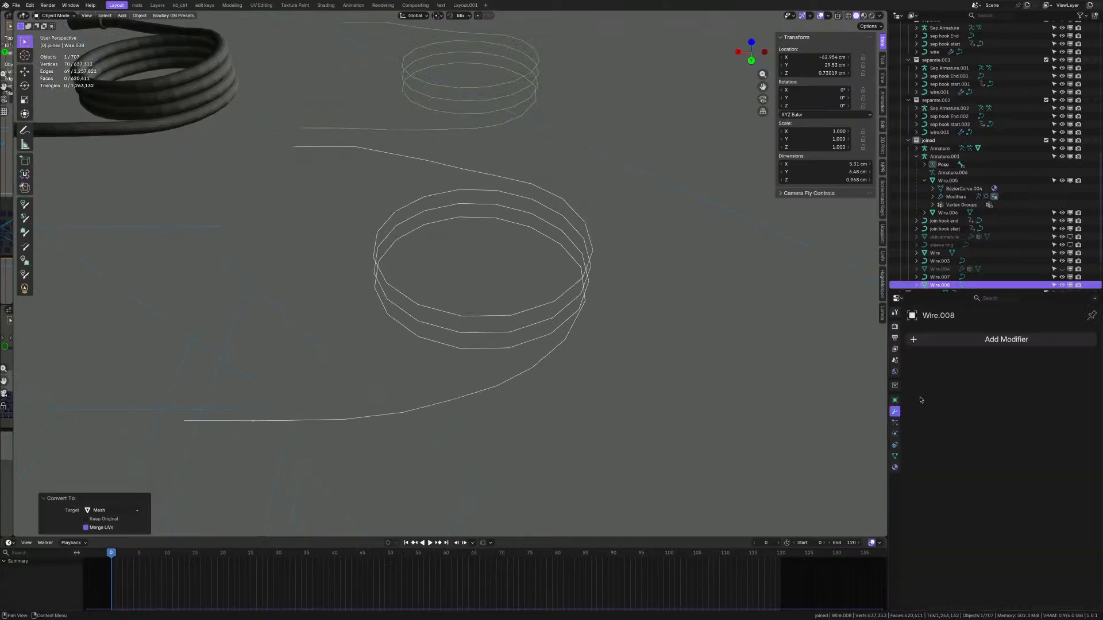
click(947, 339)
text(ski)
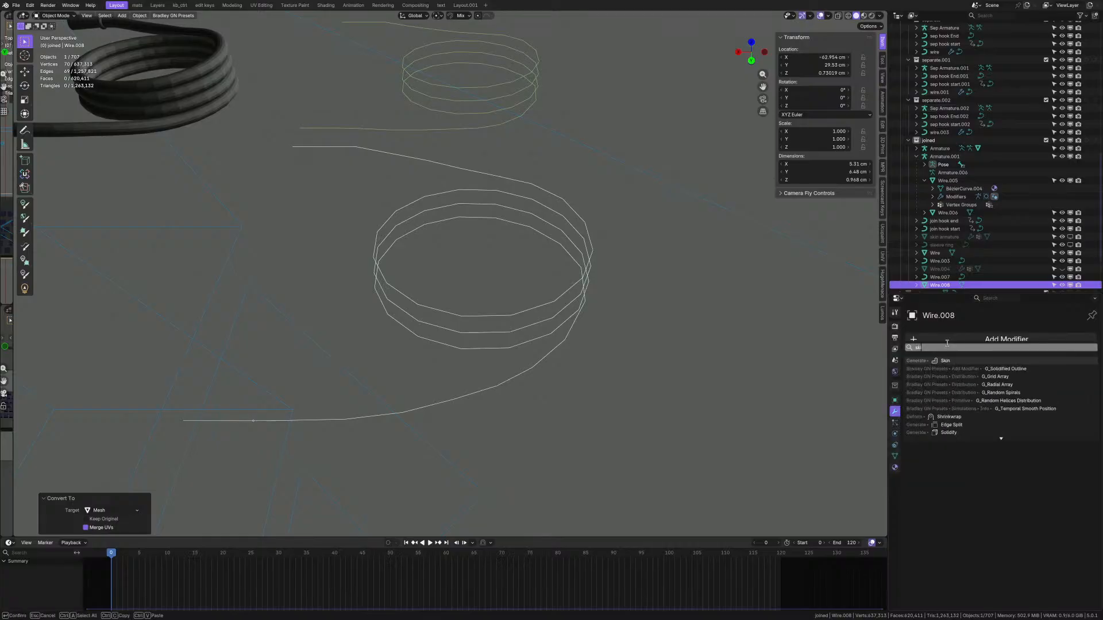
key(Return)
- Hide Wire.008 and generate an armature from its skin layout with Create Armature
scroll(1034, 241, down, 3)
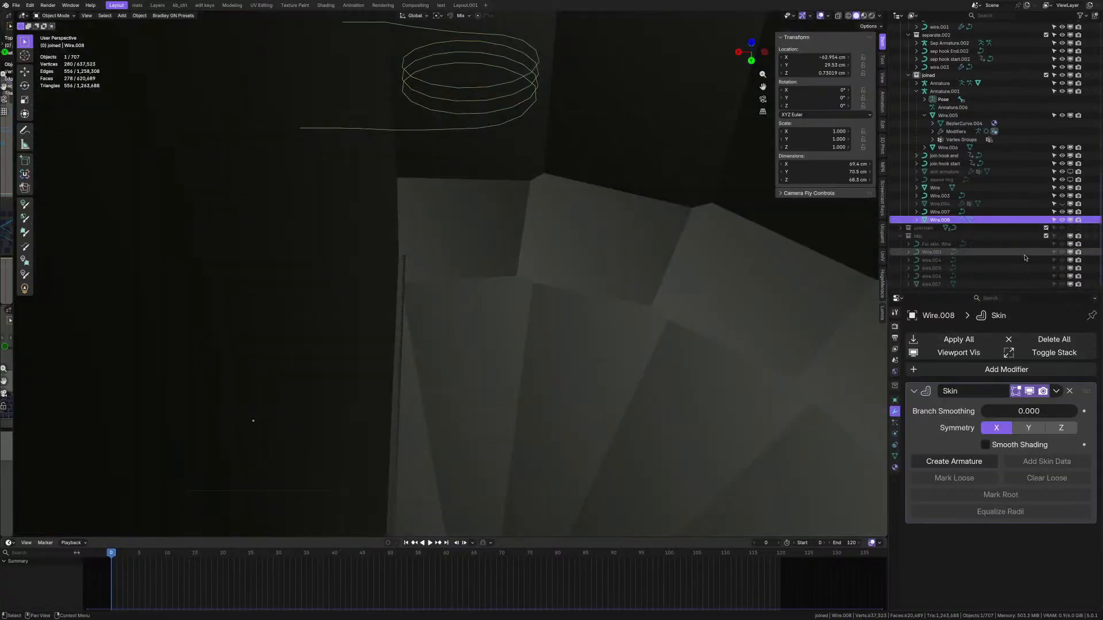
click(1063, 221)
scroll(488, 302, down, 5)
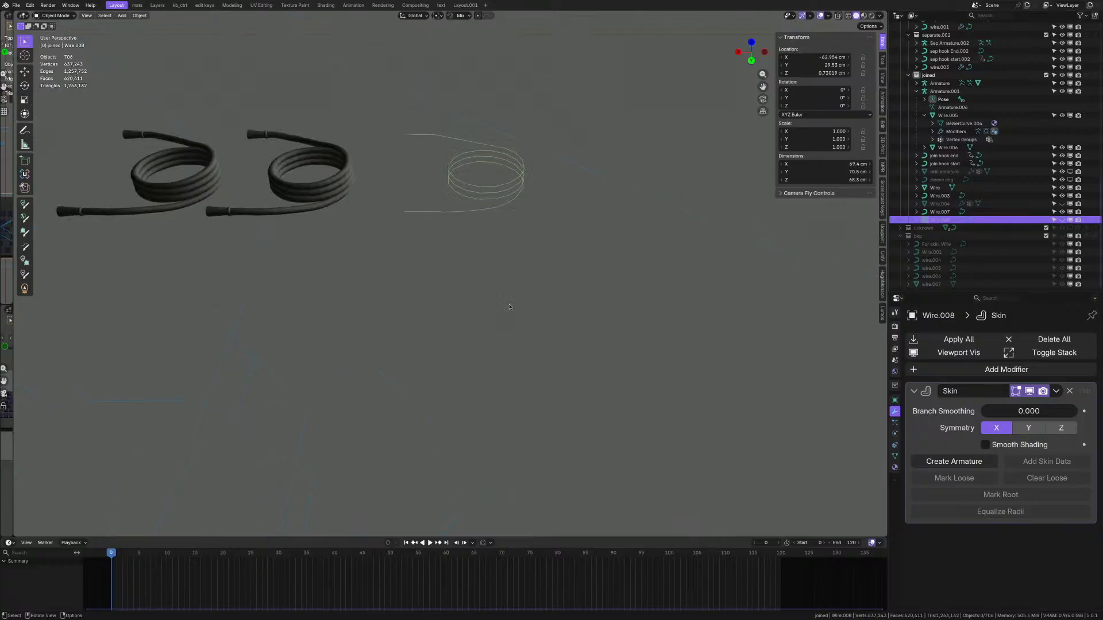
scroll(488, 302, up, 1)
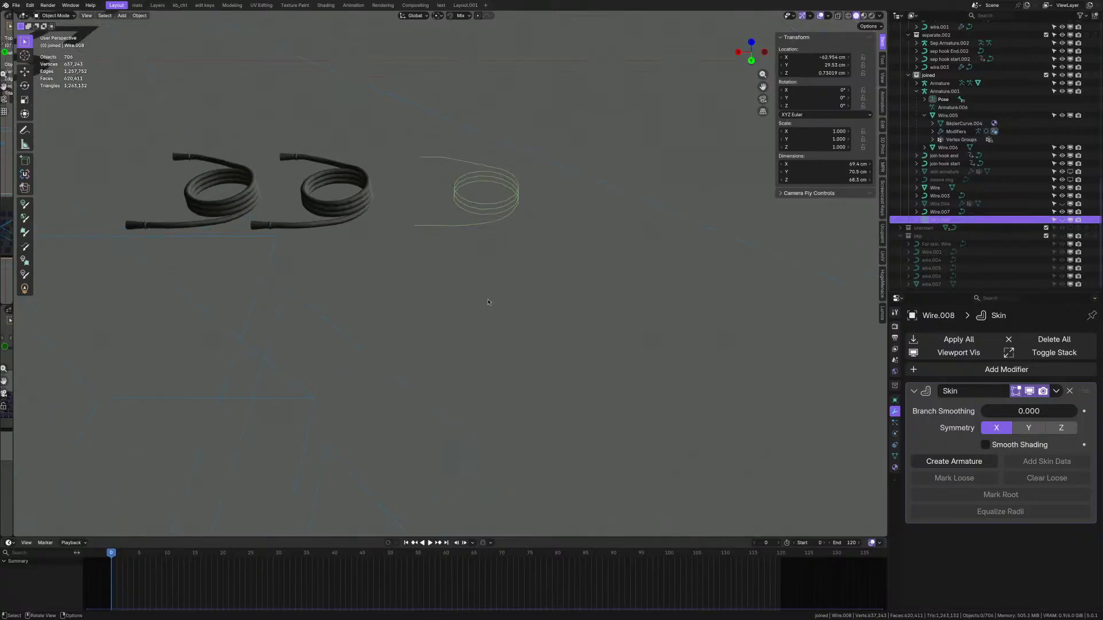
click(954, 463)
- Make the new armature's bones visible and set their display to Octahedral
scroll(442, 338, up, 3)
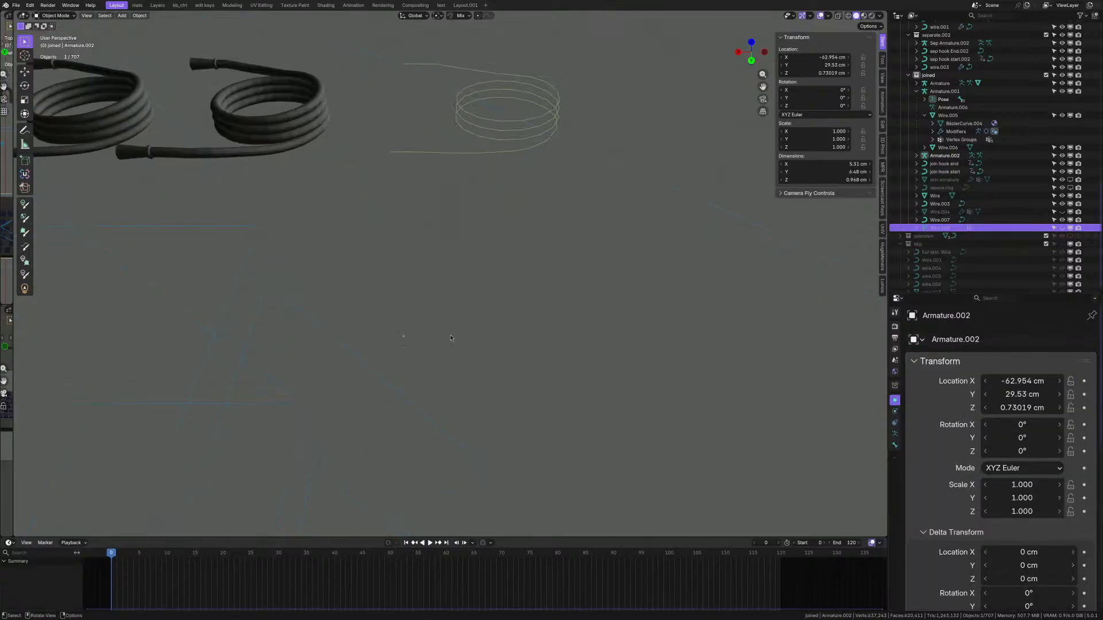
key(q)
middle_drag(451, 339, 362, 411)
click(404, 362)
scroll(362, 411, up, 5)
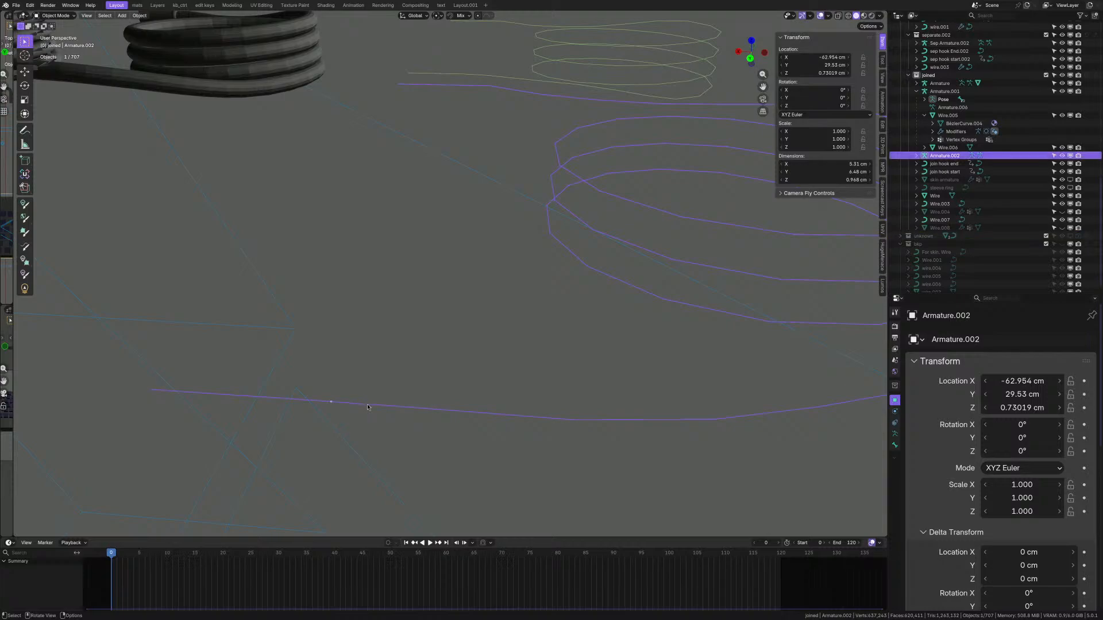
scroll(370, 400, down, 5)
click(895, 445)
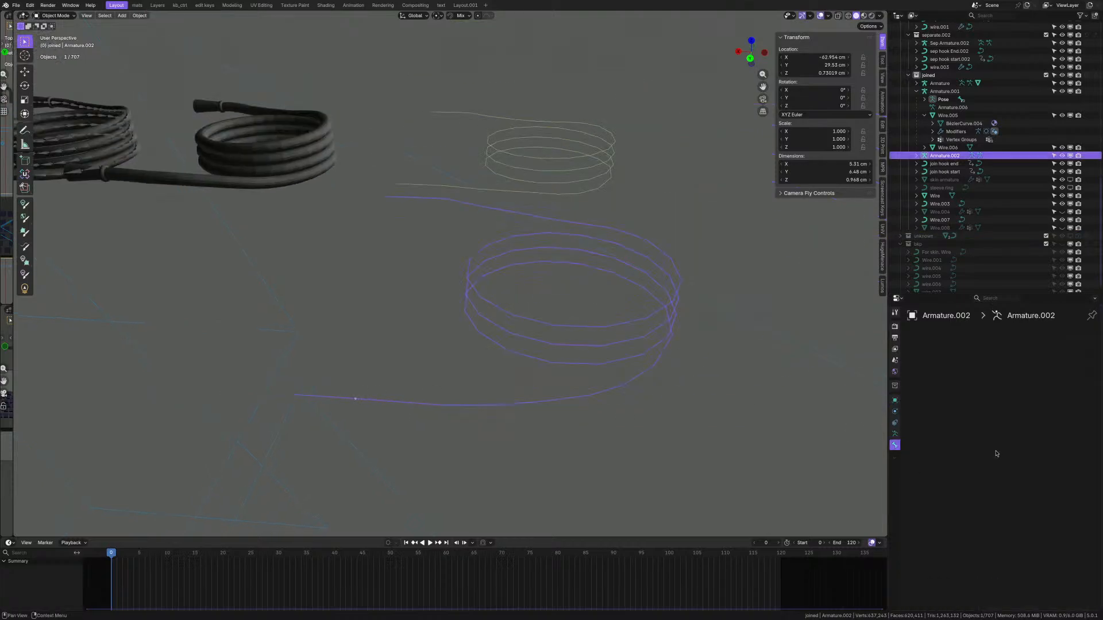
scroll(949, 429, down, 5)
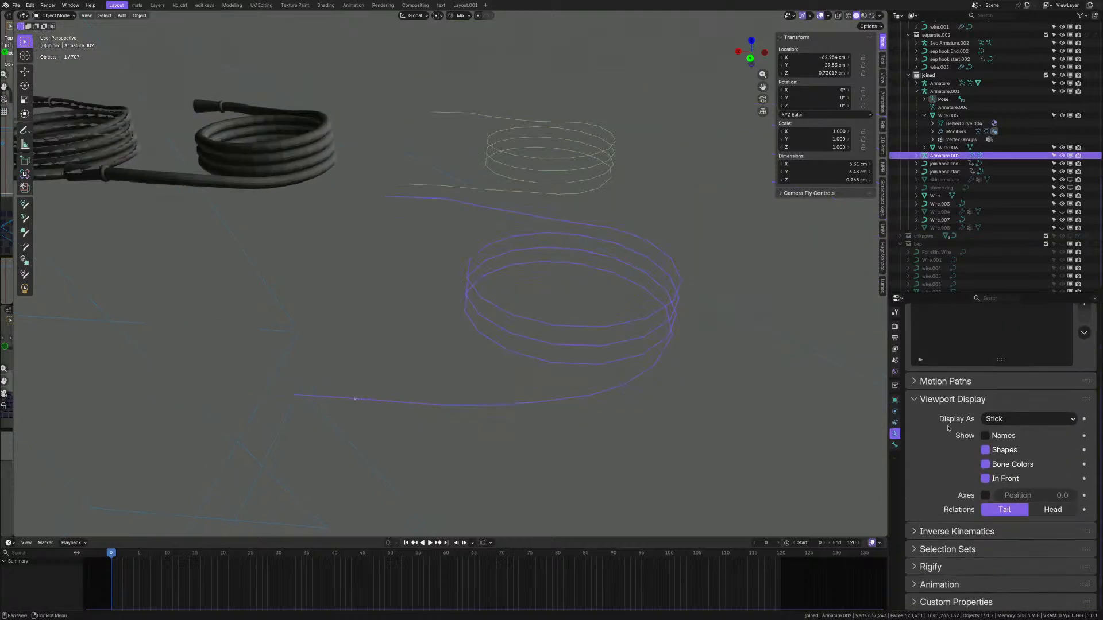
click(1007, 419)
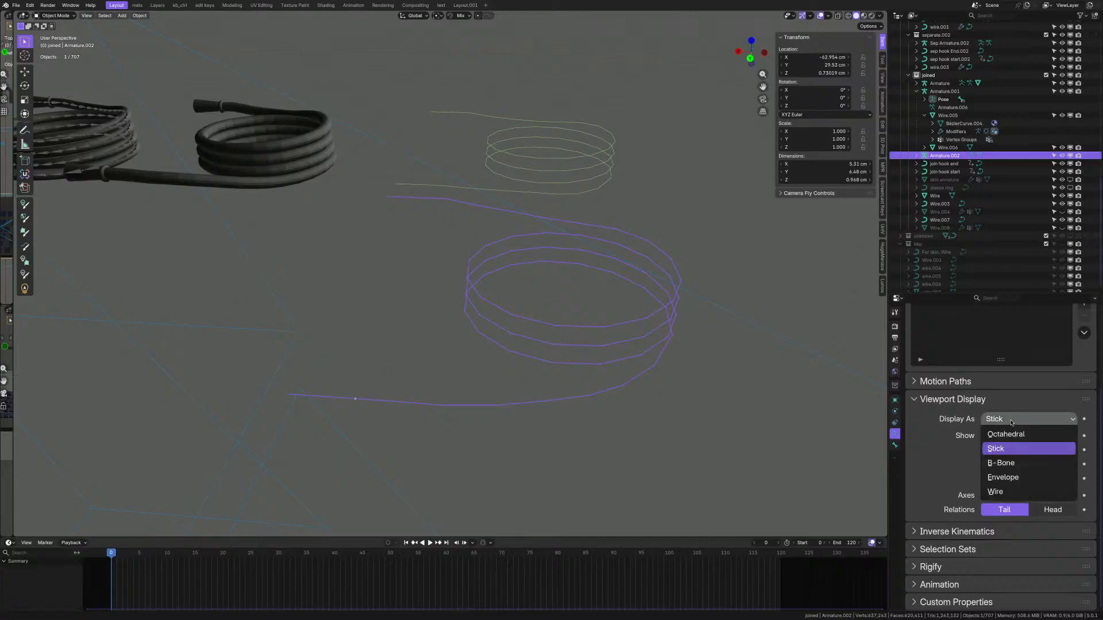
click(1013, 435)
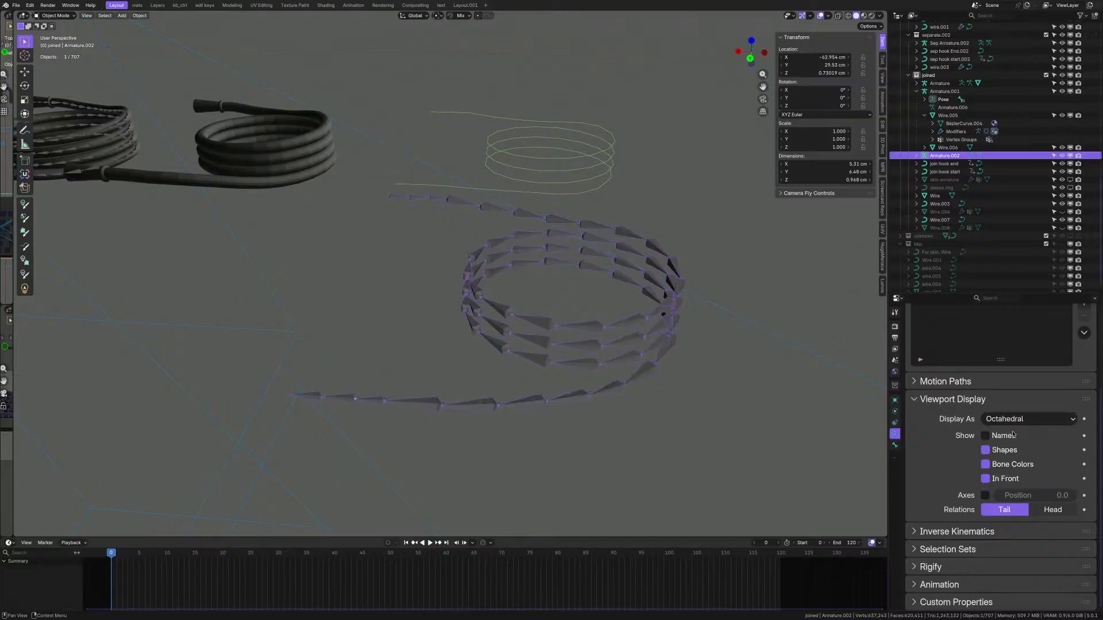
scroll(434, 396, up, 3)
middle_drag(383, 396, 391, 399)
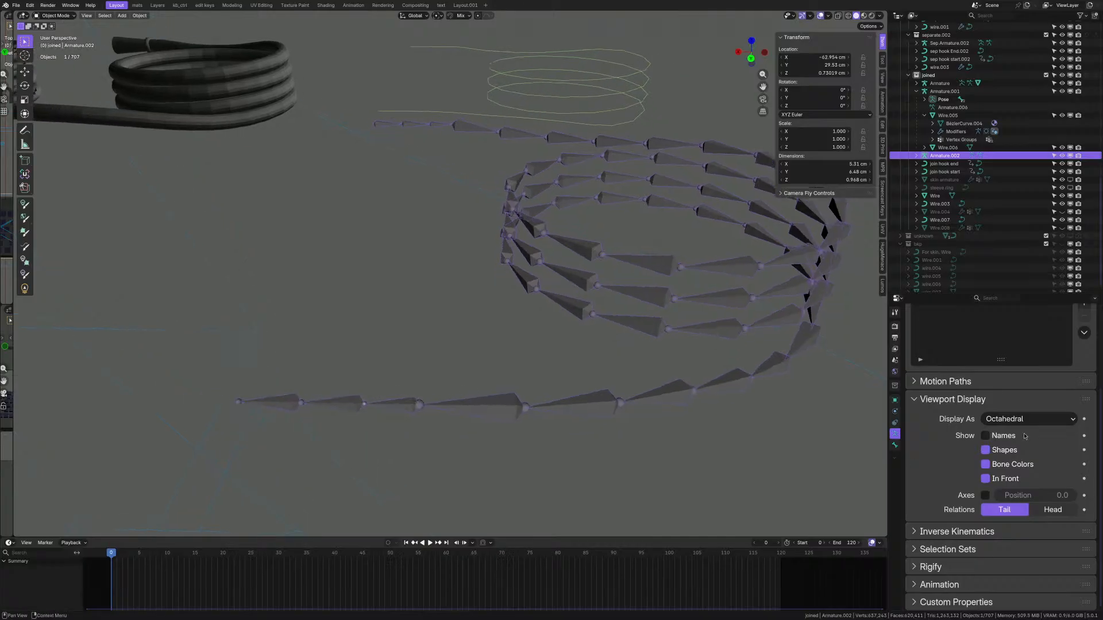
- Select Wire.007, then the left cable coil and the armature inside it
scroll(472, 373, down, 9)
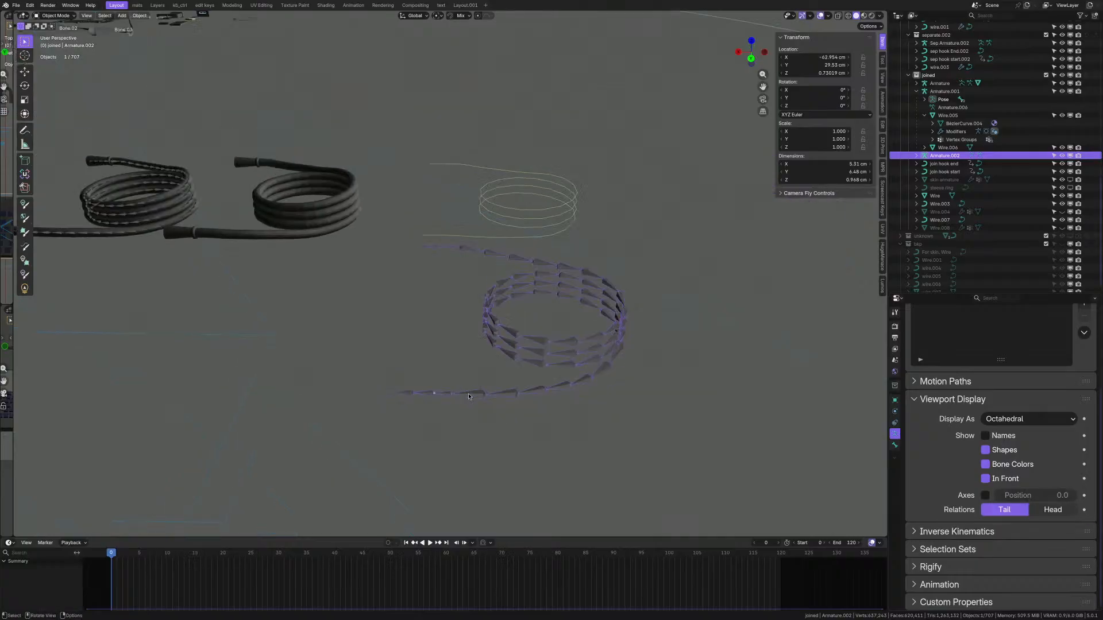
middle_drag(473, 357, 479, 360)
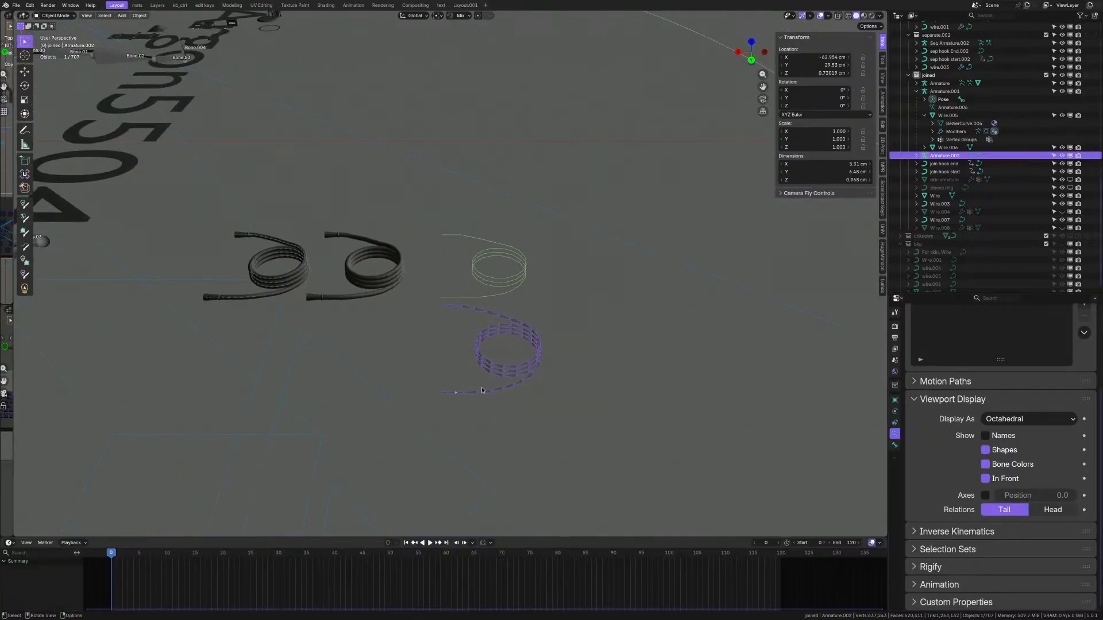
scroll(482, 390, up, 2)
click(523, 242)
scroll(523, 241, down, 3)
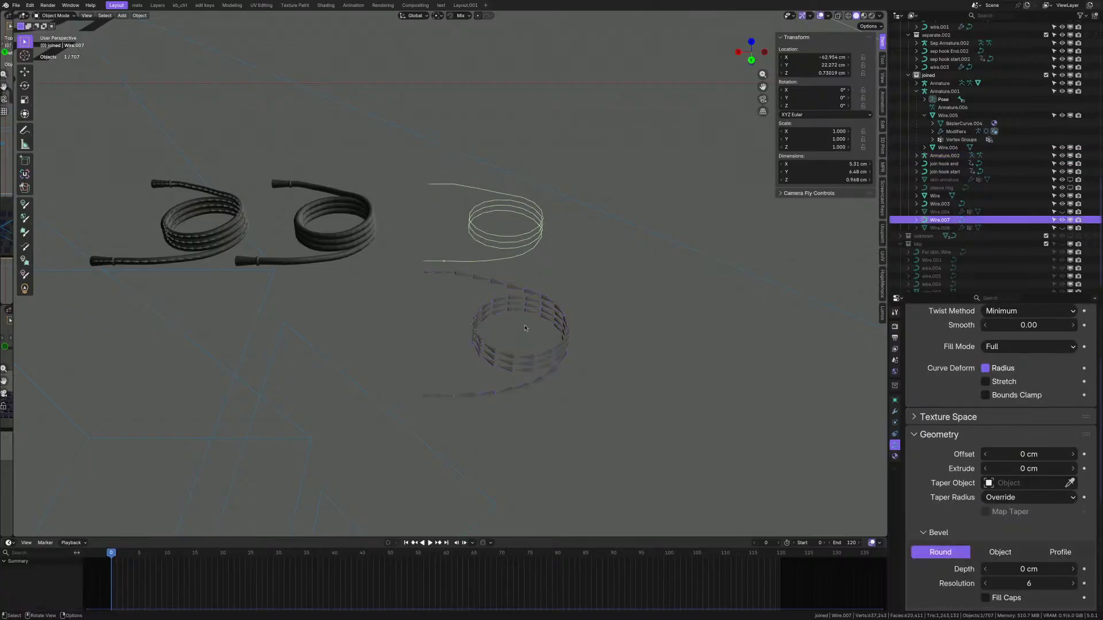
shift+middle_drag(523, 242, 635, 306)
scroll(435, 301, up, 2)
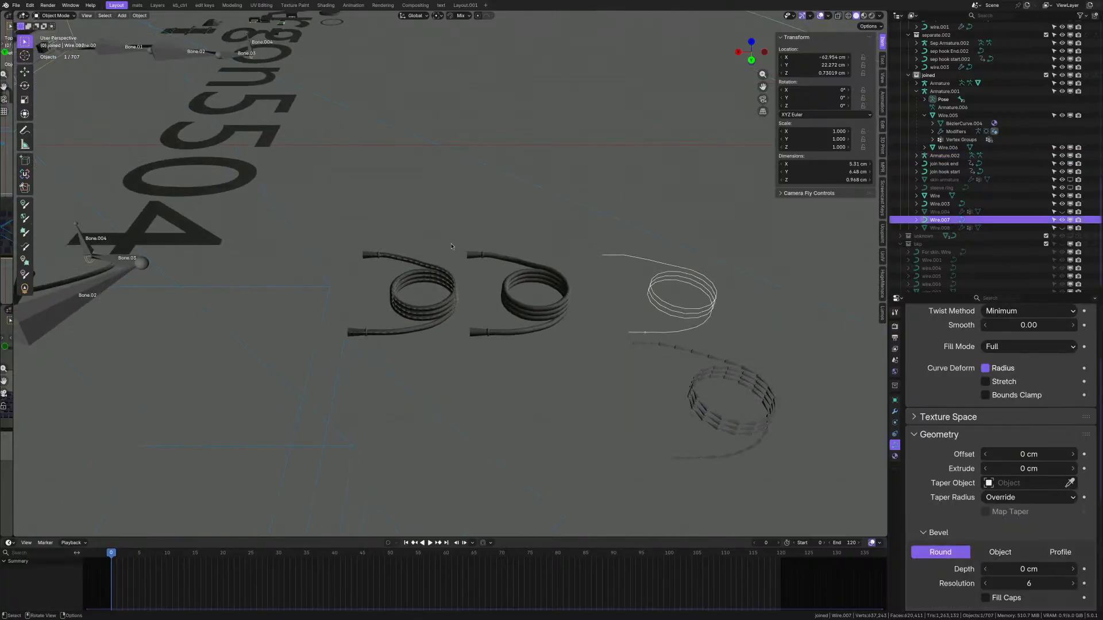
drag(395, 210, 579, 311)
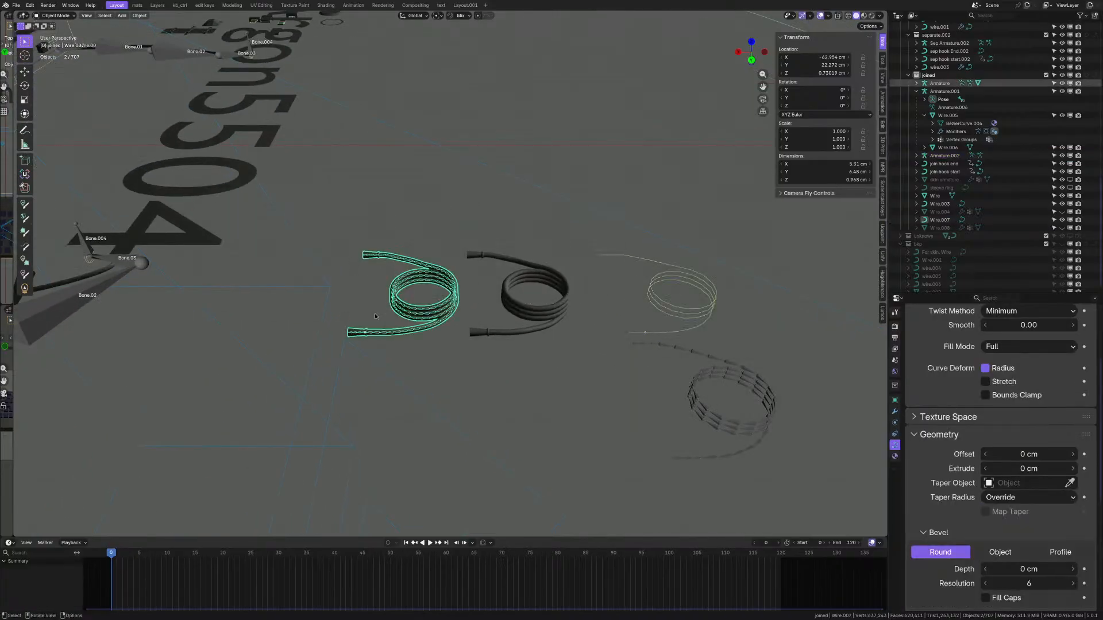
scroll(374, 317, up, 10)
click(368, 372)
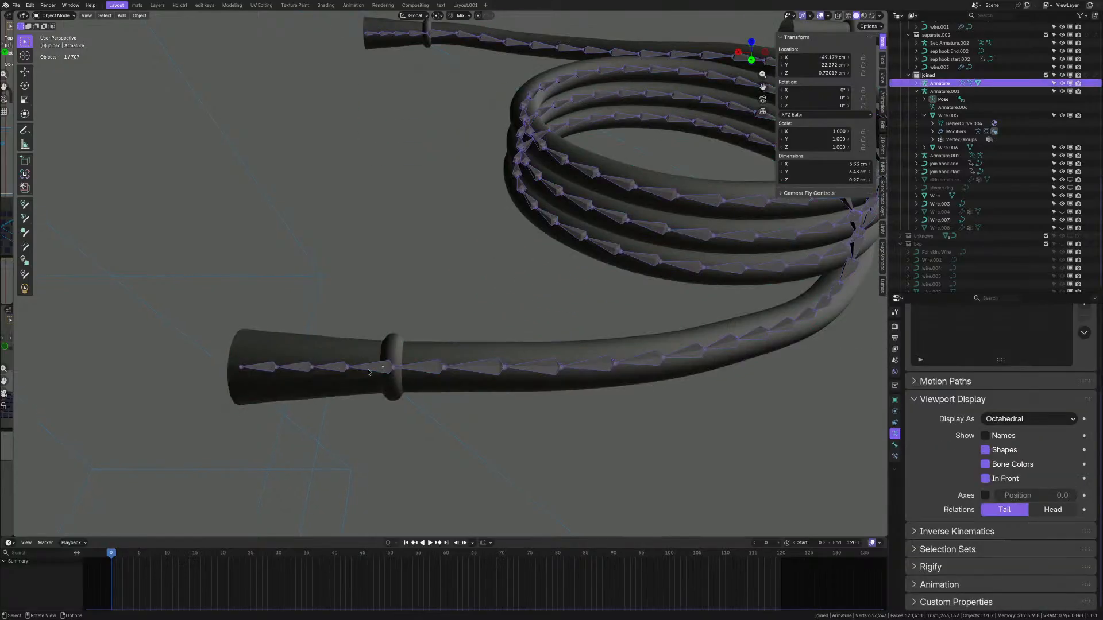
scroll(369, 373, down, 3)
scroll(386, 345, down, 5)
key(g)
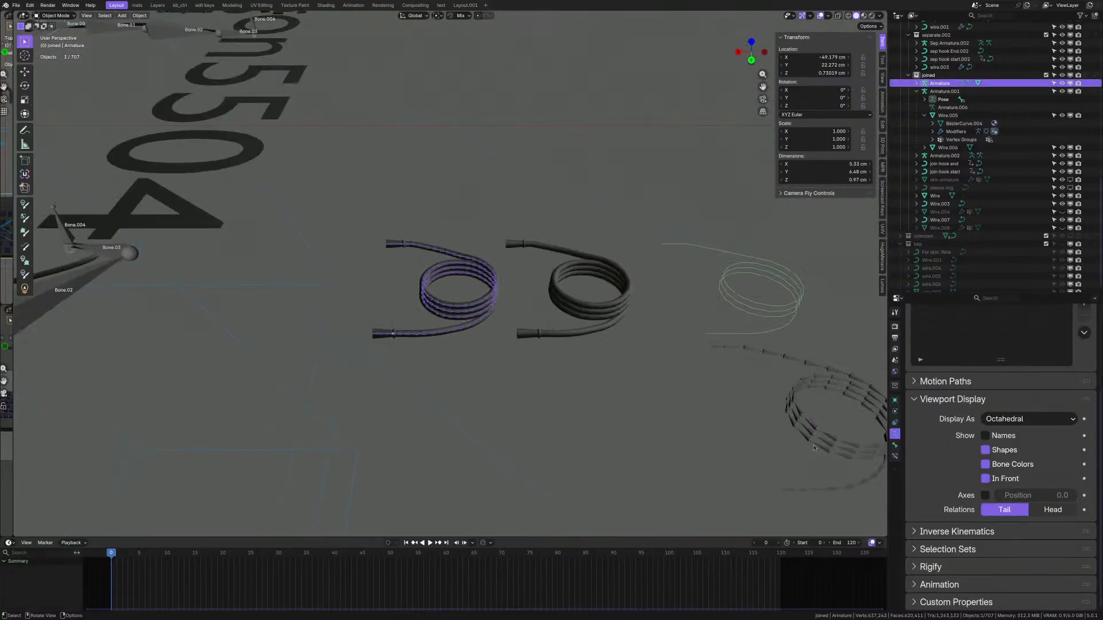
- Select Armature.002 on the lower coil, trial a move and cancel it, keeping its position
middle_drag(653, 437, 703, 434)
click(607, 409)
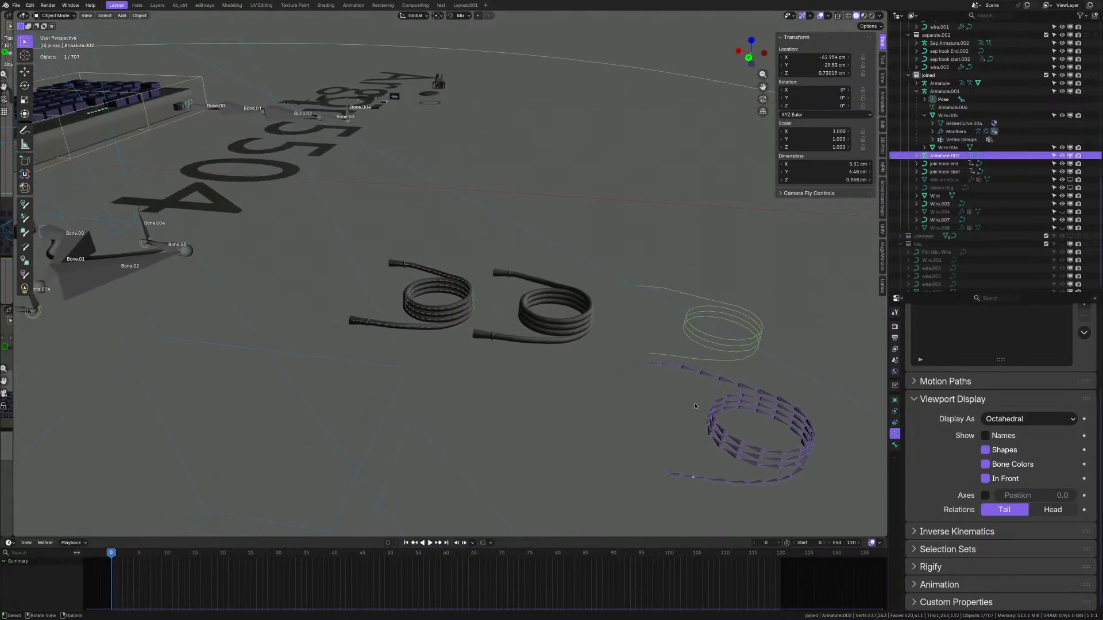
scroll(689, 420, down, 4)
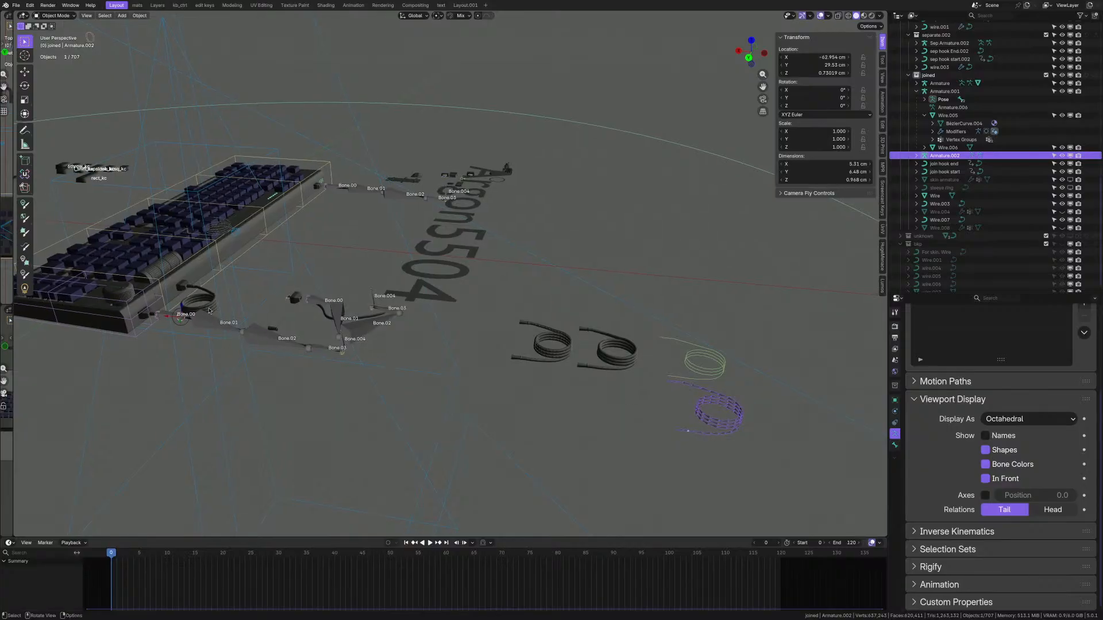
scroll(747, 410, up, 6)
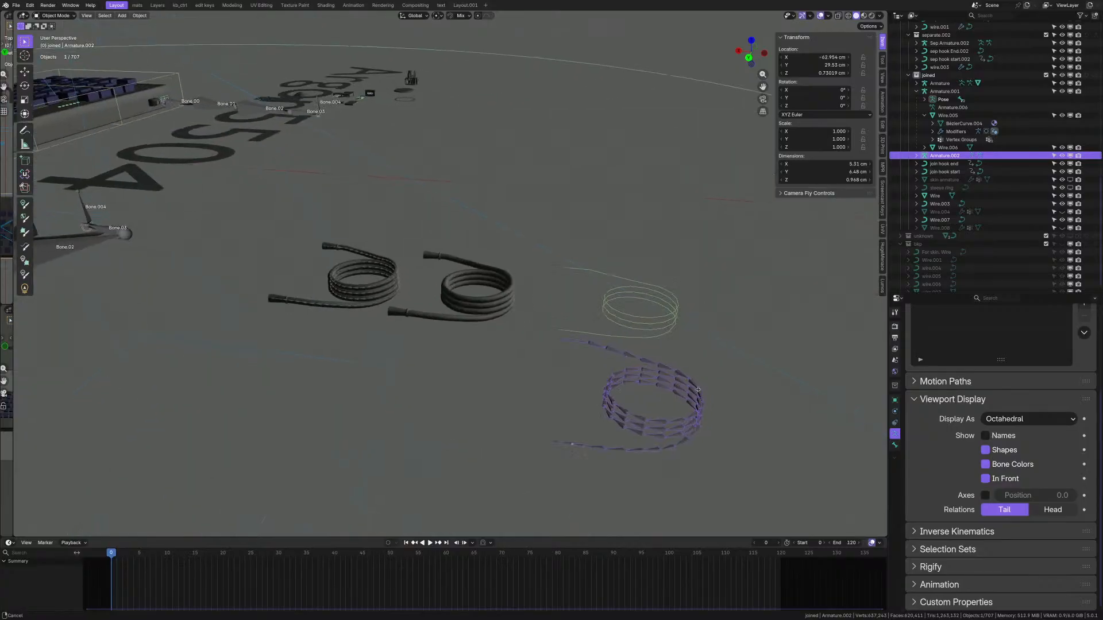
middle_drag(558, 393, 574, 403)
scroll(592, 425, down, 4)
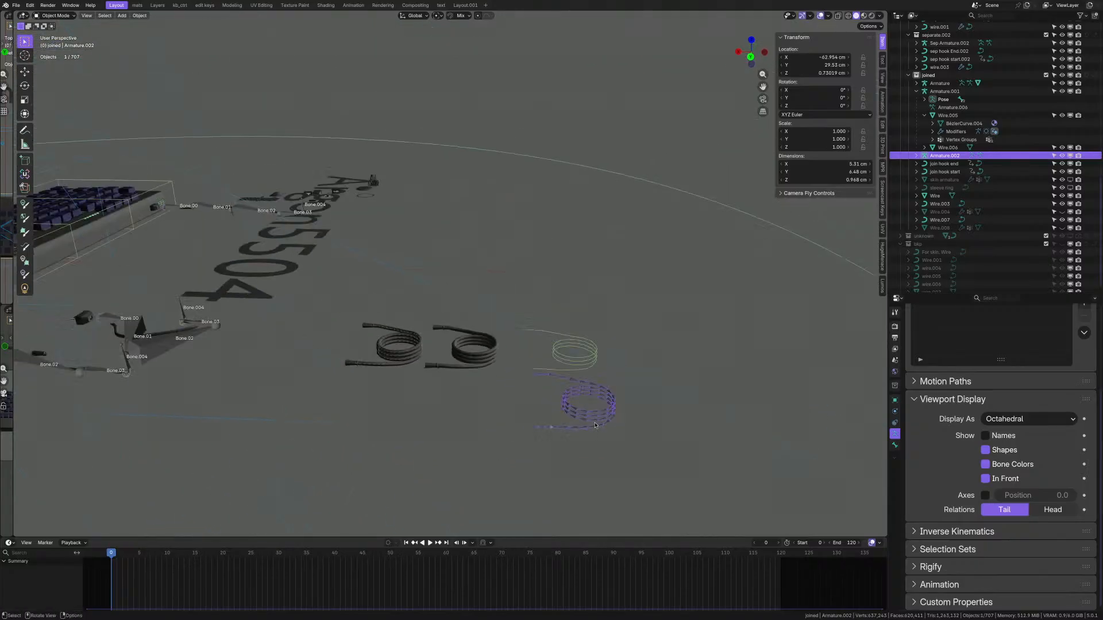
key(g)
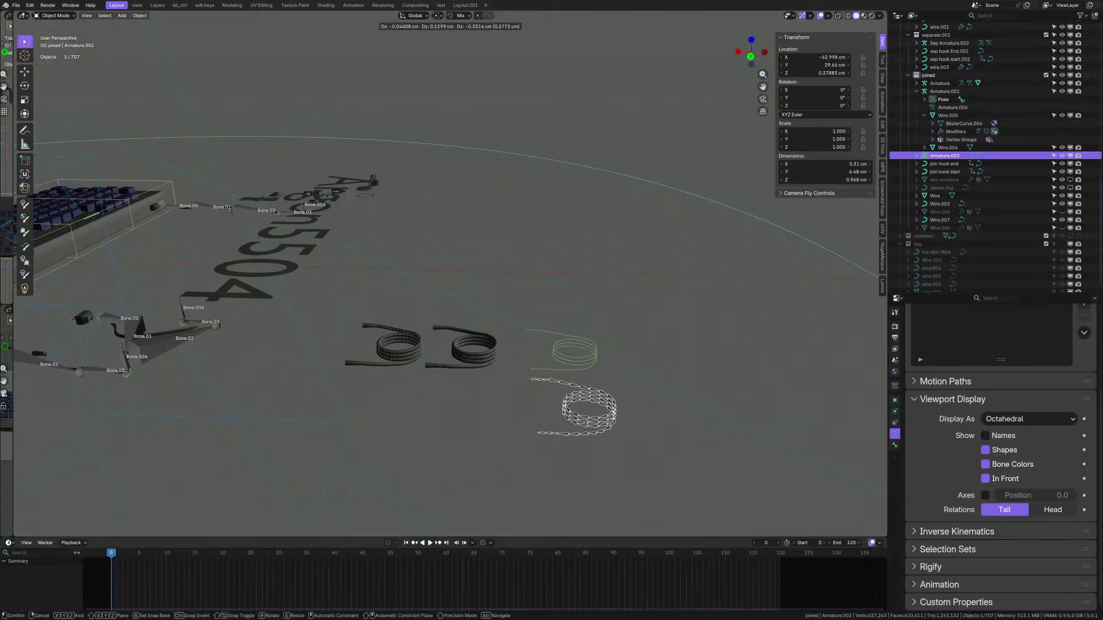
right_click(588, 434)
shift+middle_drag(477, 389, 690, 396)
scroll(201, 347, up, 8)
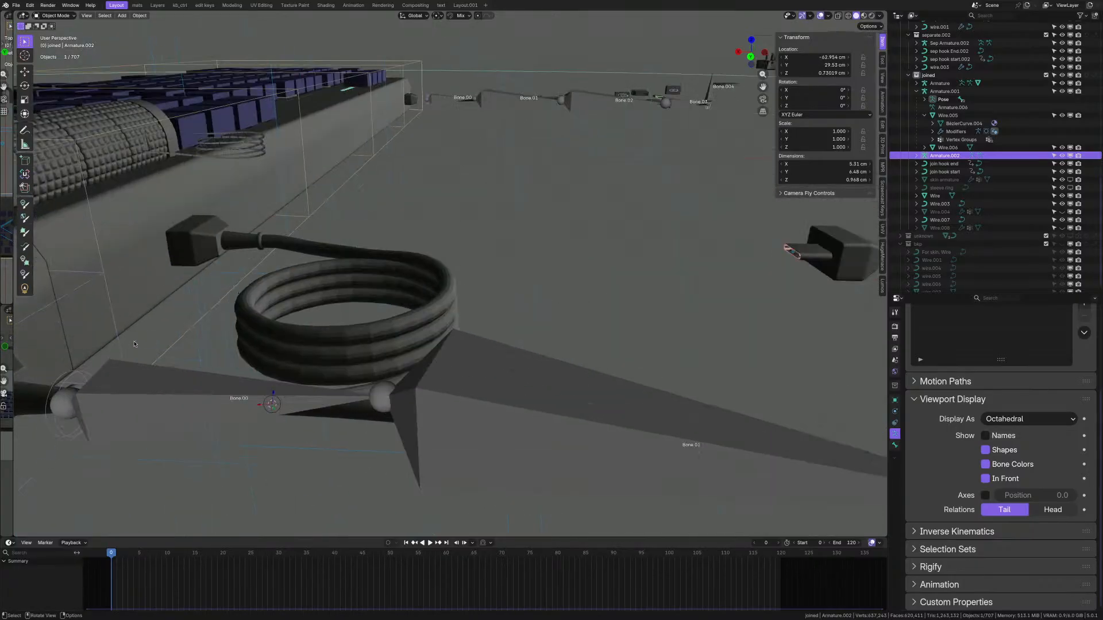
shift+middle_drag(202, 347, 390, 349)
- Put the Wire cable into Edit Mode and isolate it in local view
click(519, 351)
key(Tab)
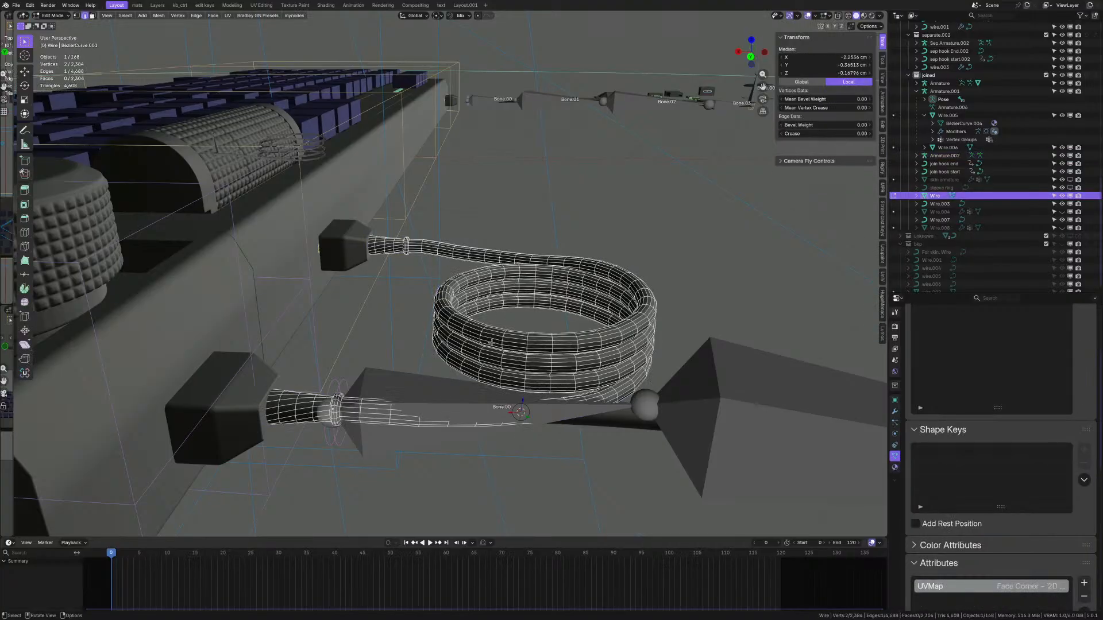
mouse_move(518, 351)
middle_down()
mouse_move(519, 379)
mouse_move(526, 365)
middle_up()
scroll(320, 456, up, 4)
scroll(361, 454, up, 4)
middle_drag(368, 438, 378, 381)
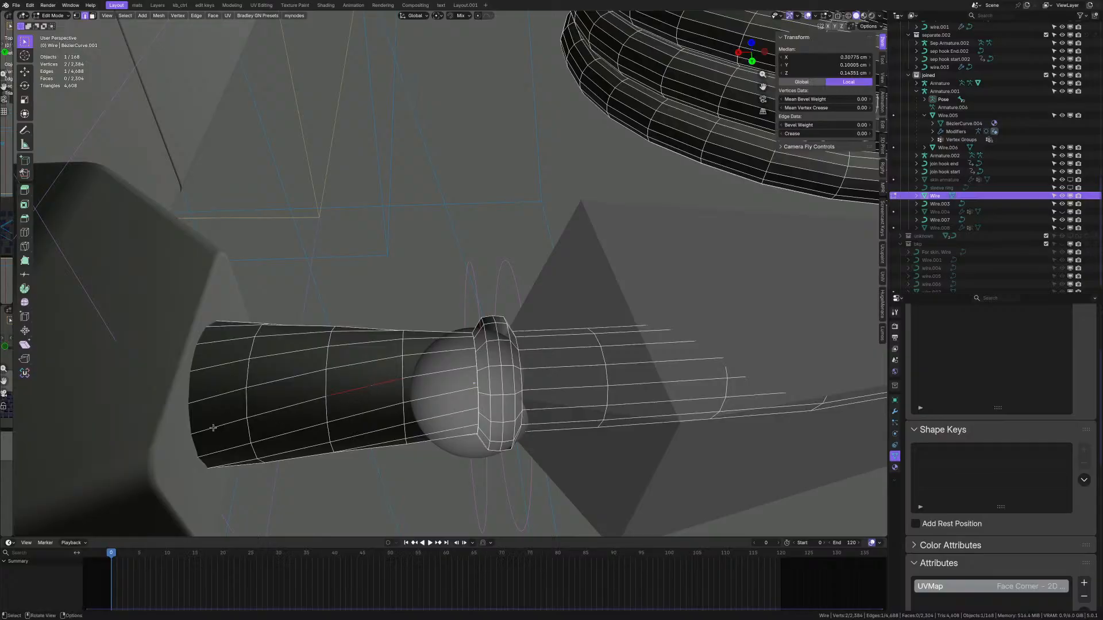
key(KP_Divide)
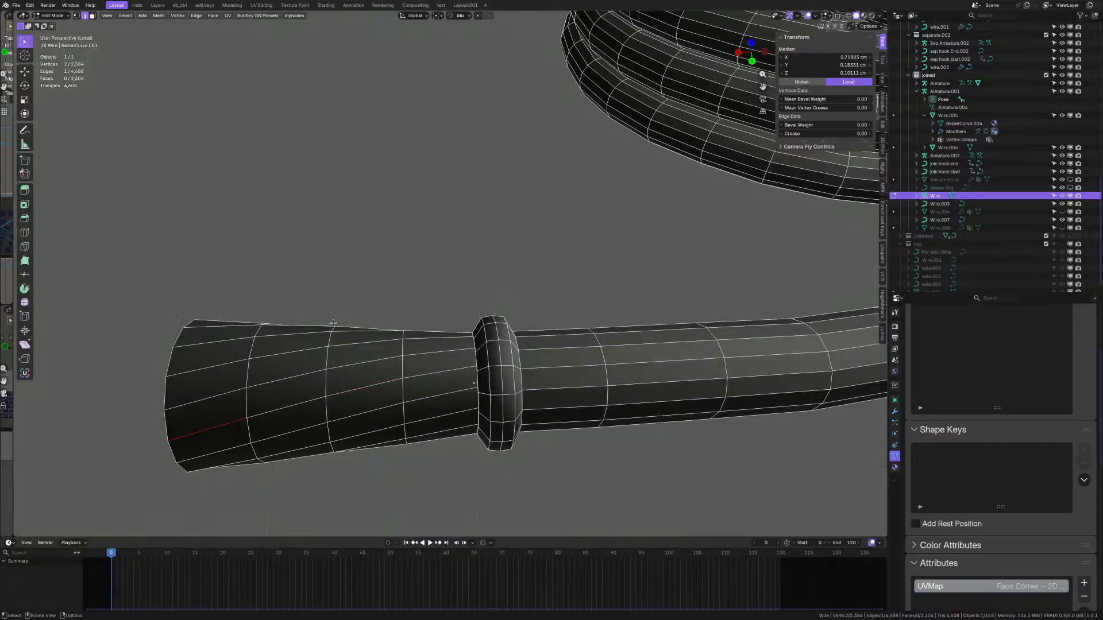
- Select shortest edge paths across both flared connector ends of the Wire cable
ctrl+shift+click(445, 371)
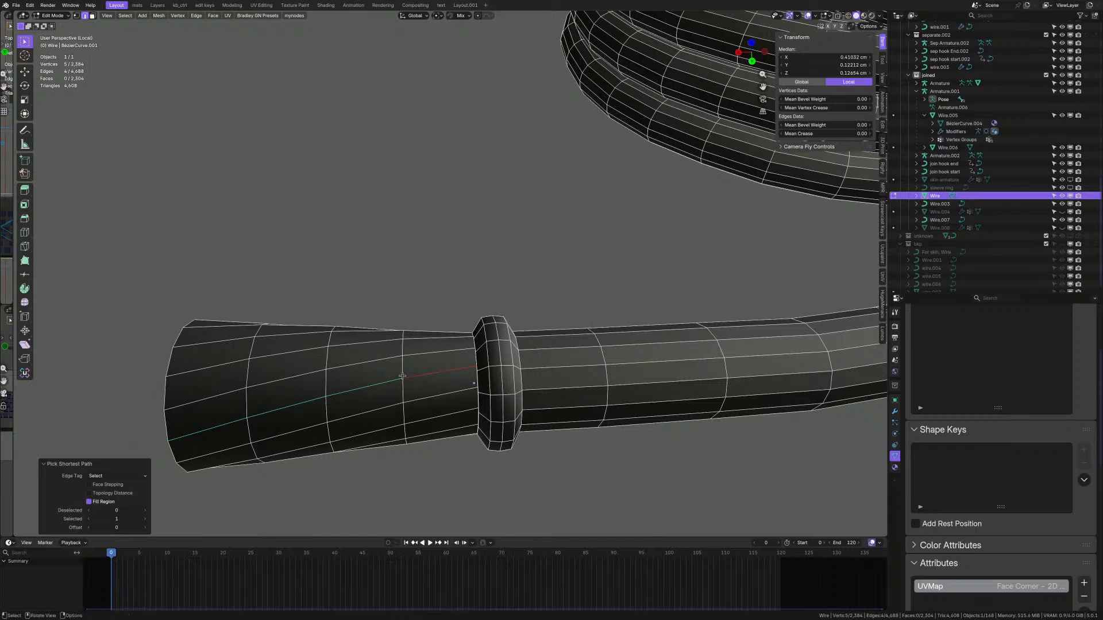
scroll(418, 319, down, 4)
shift+middle_drag(419, 95, 412, 239)
scroll(362, 130, up, 5)
scroll(362, 126, up, 3)
shift+click(362, 164)
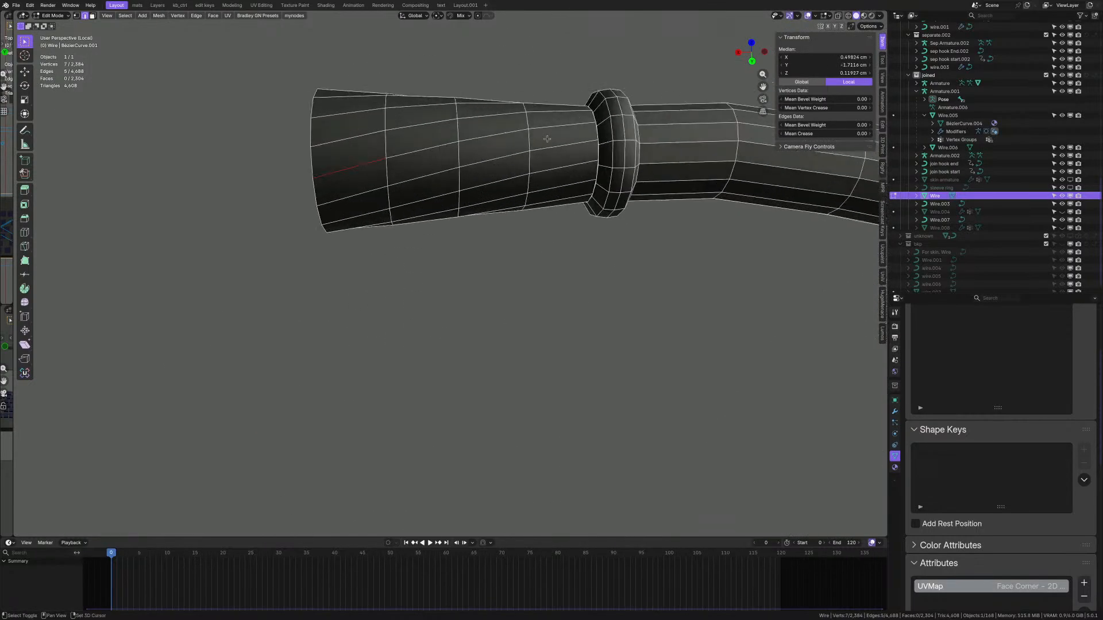
ctrl+shift+click(545, 135)
scroll(432, 151, down, 8)
scroll(431, 147, down, 6)
shift+middle_drag(718, 239, 304, 233)
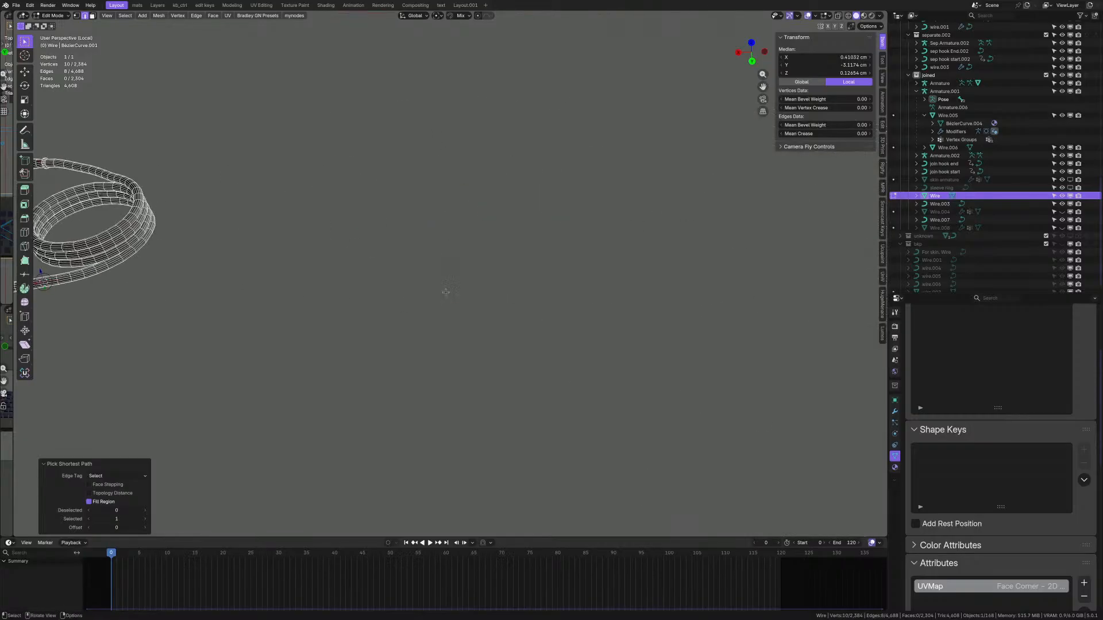
- Return to Object Mode and leave local view so every object shows again
key(Tab)
key(KP_Divide)
scroll(442, 274, down, 6)
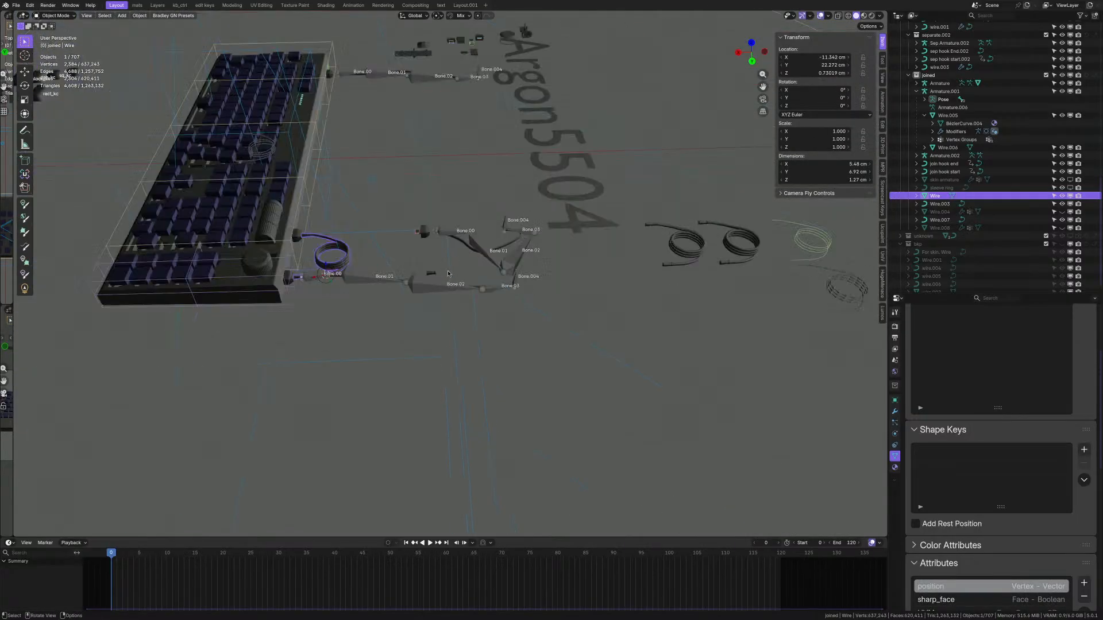
scroll(712, 238, up, 7)
scroll(711, 239, up, 3)
shift+middle_drag(86, 431, 356, 367)
- Inspect the rigged Wire.002 mesh in Edit Mode for comparison, then return to Object Mode
click(342, 372)
key(Tab)
scroll(355, 368, up, 5)
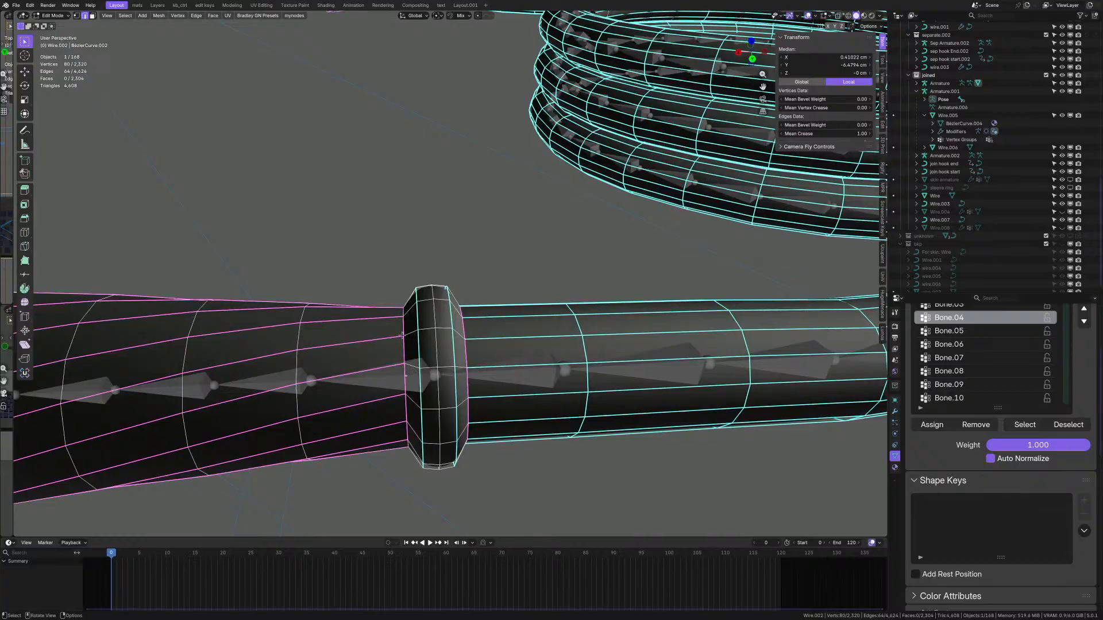
scroll(467, 349, down, 13)
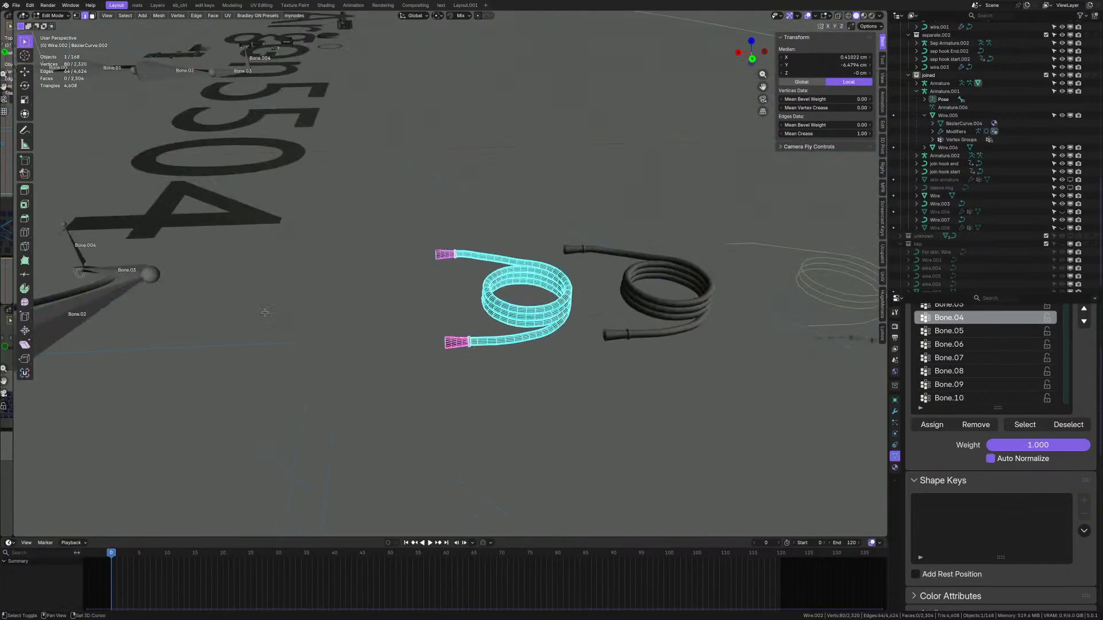
shift+middle_drag(469, 344, 862, 361)
shift+middle_drag(222, 340, 675, 326)
scroll(341, 340, up, 5)
key(Tab)
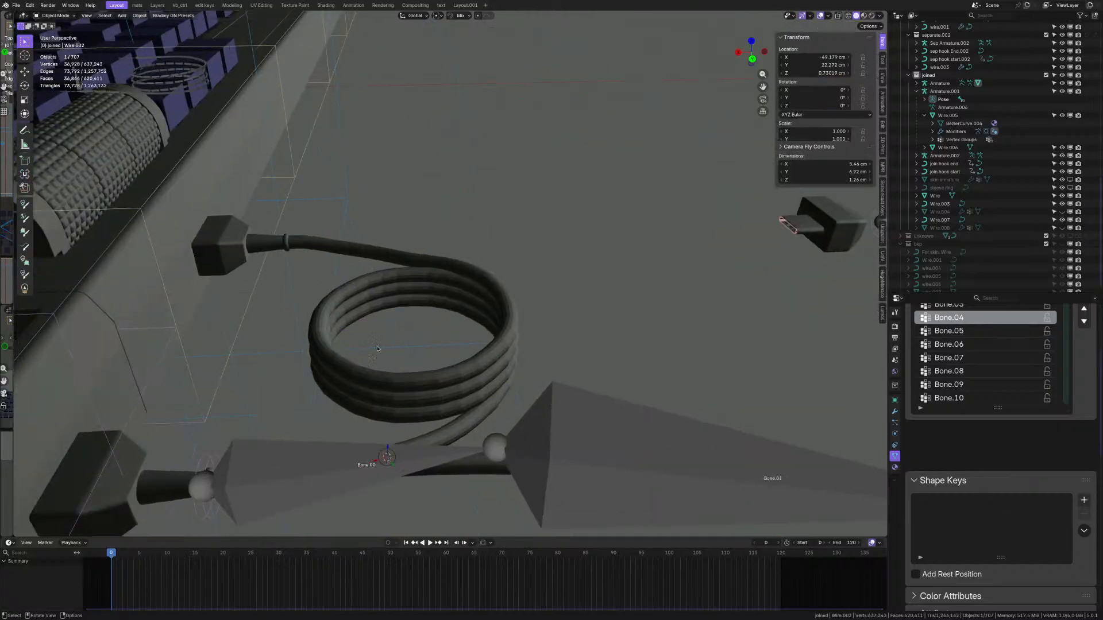
- Check a collar edge on the Wire cable in Edit Mode, then return to Object Mode
click(323, 368)
shift+middle_drag(298, 404, 510, 361)
key(Tab)
scroll(430, 379, up, 6)
scroll(408, 349, up, 6)
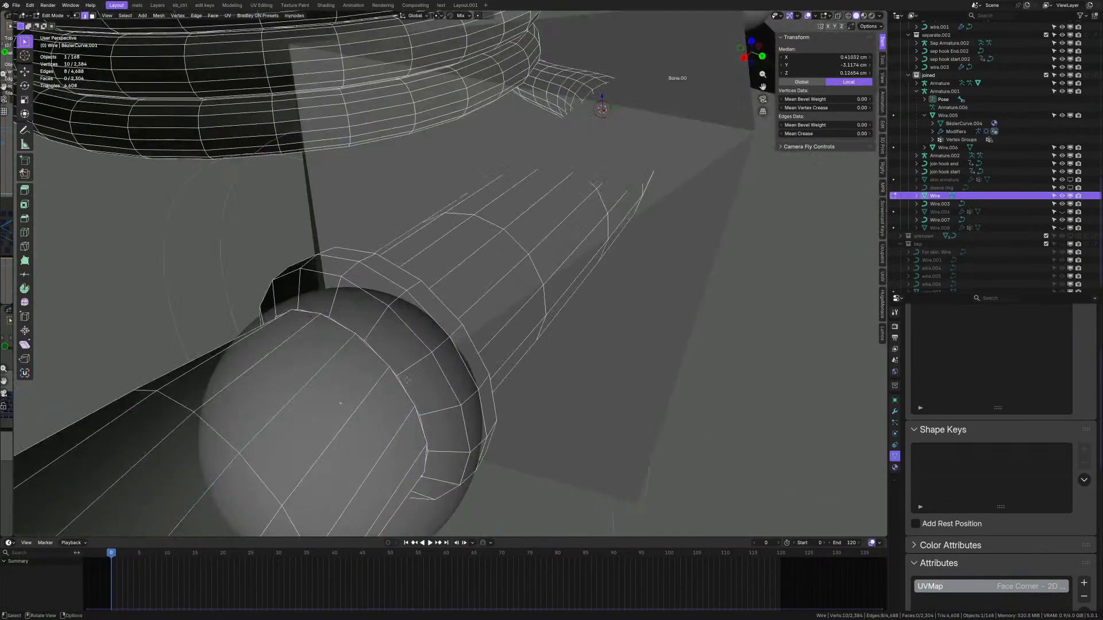
click(399, 345)
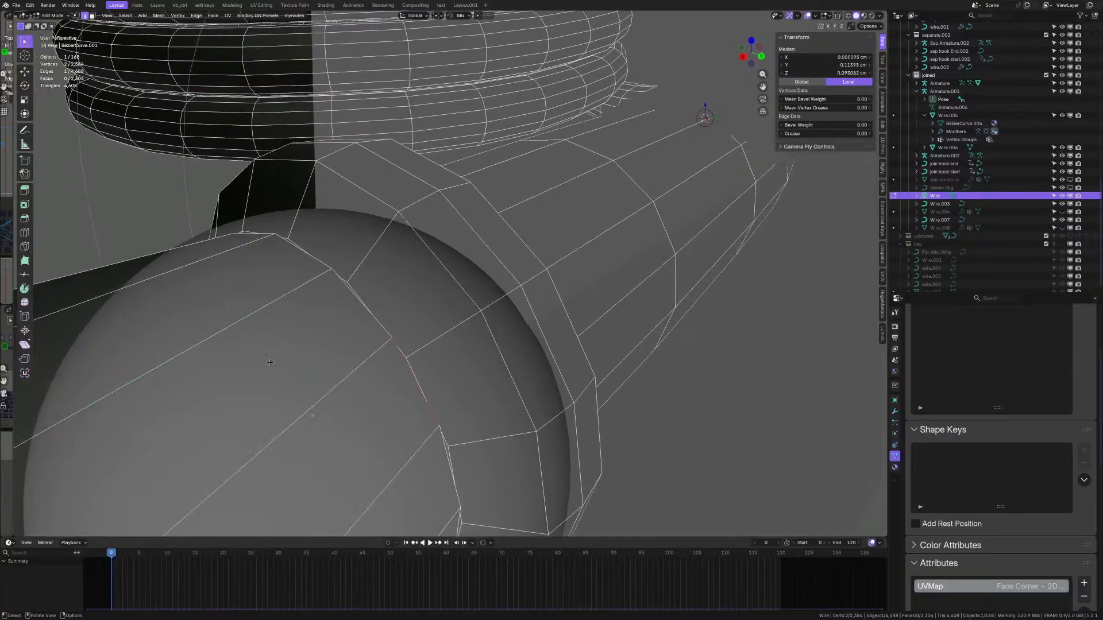
scroll(399, 362, down, 8)
middle_drag(398, 362, 316, 454)
scroll(361, 339, down, 8)
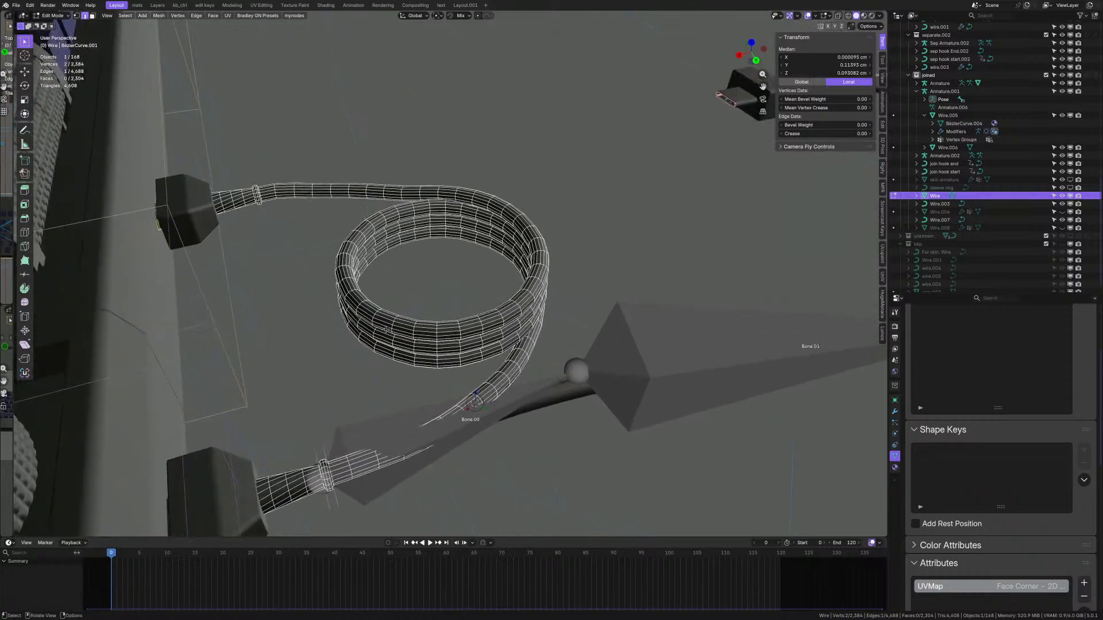
key(Tab)
scroll(324, 291, down, 9)
shift+middle_drag(500, 265, 236, 352)
- Select Wire.002 and collapse its Subdivision and Smooth by Angle modifier panels
scroll(422, 327, up, 11)
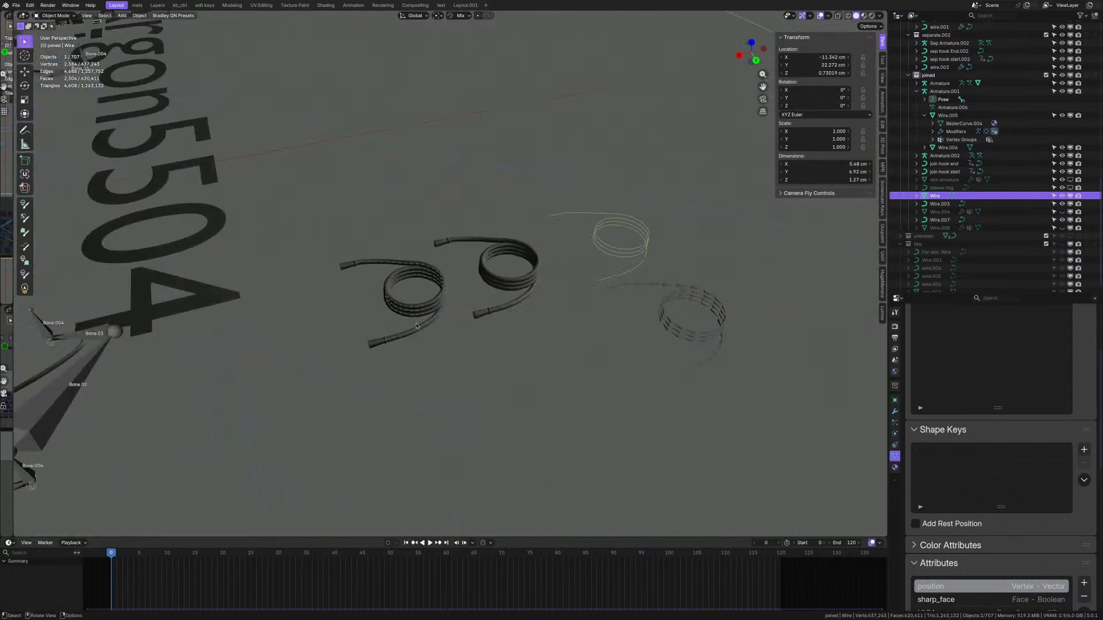
click(423, 329)
scroll(544, 341, up, 2)
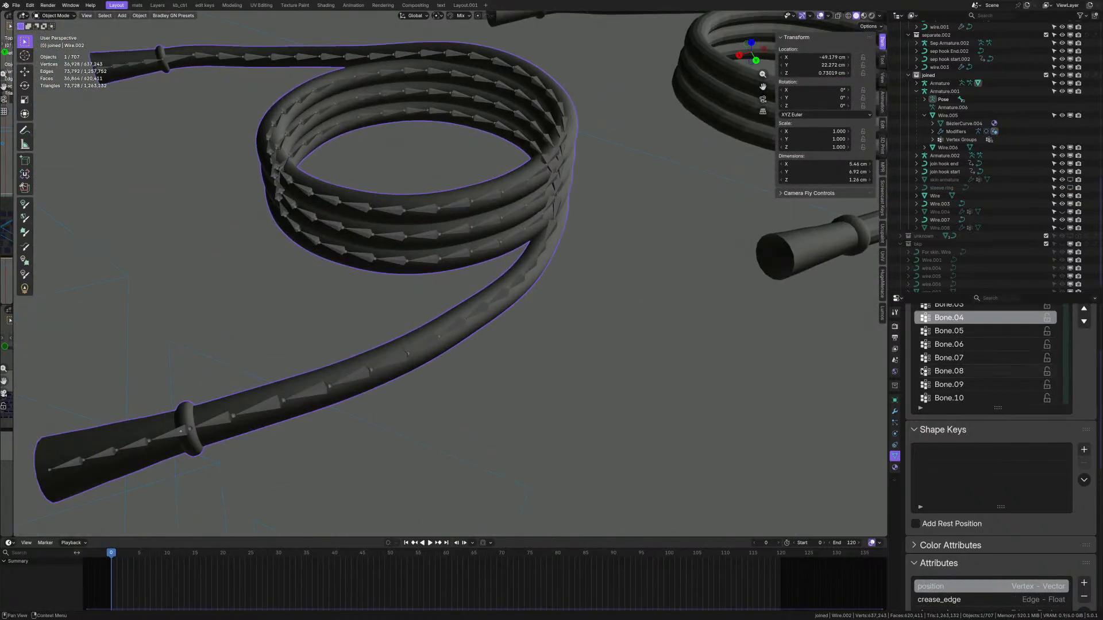
click(895, 400)
click(895, 411)
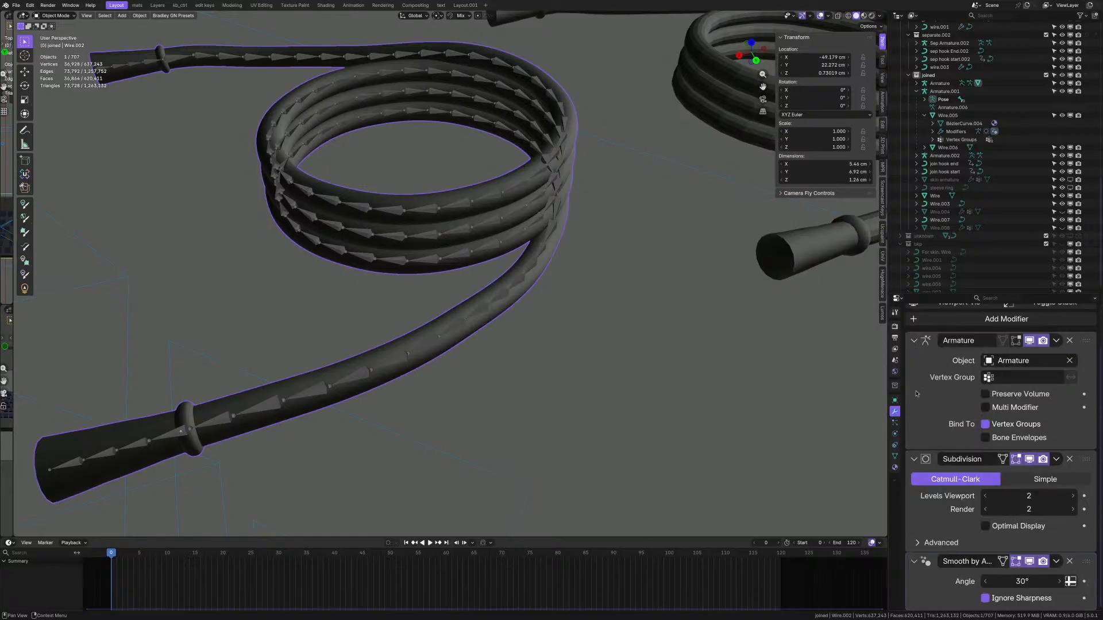
click(914, 459)
click(914, 477)
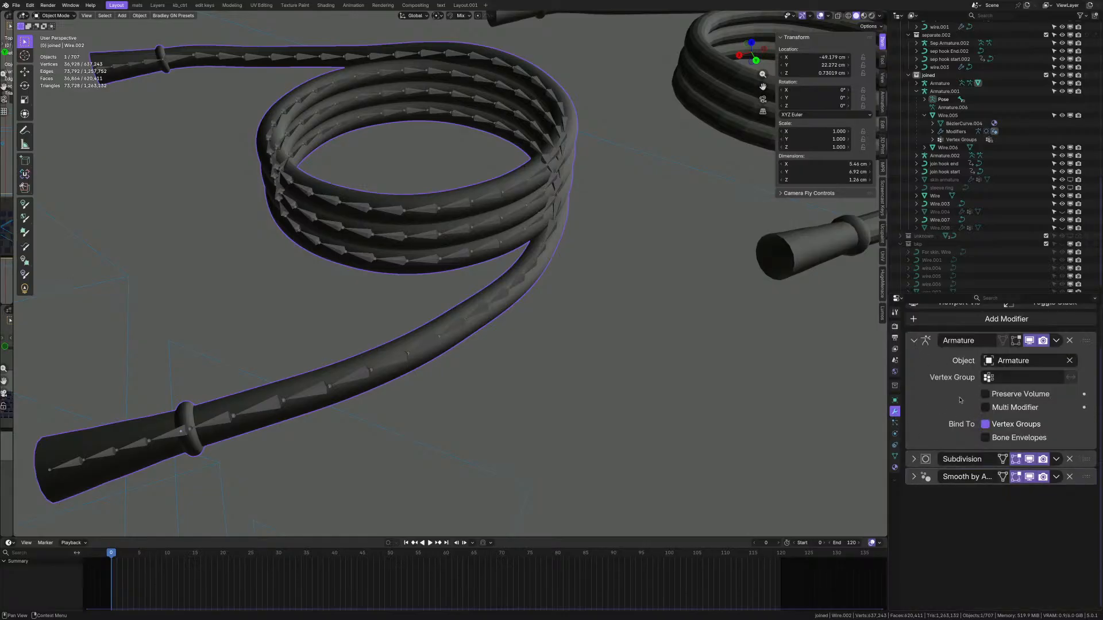
- Disable the Subdivision modifier's viewport display on Wire.002
scroll(586, 362, down, 3)
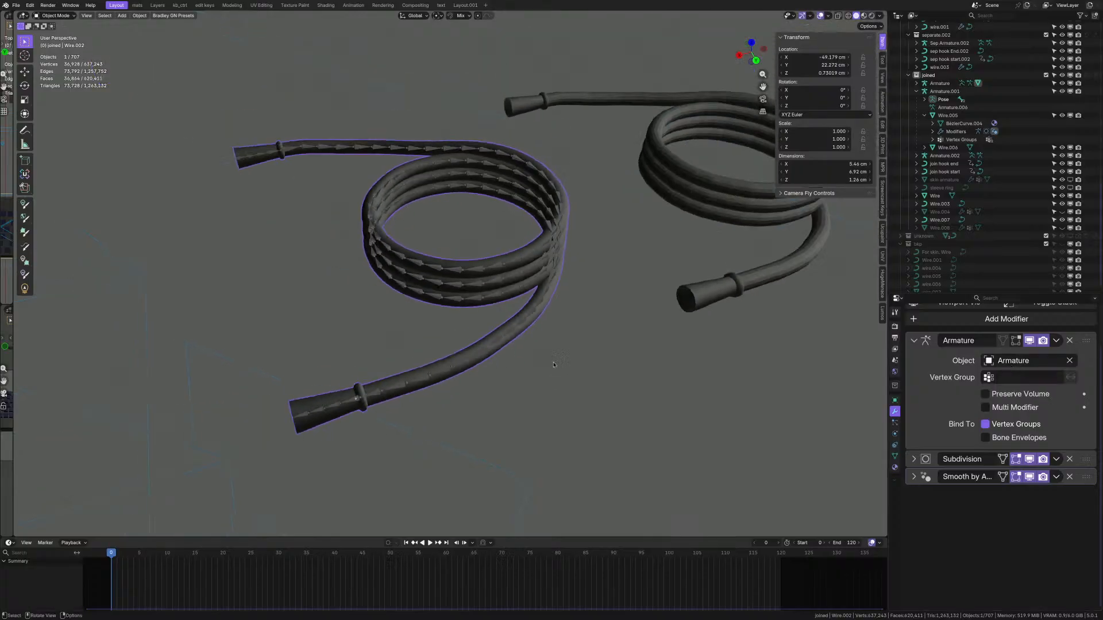
scroll(469, 373, up, 3)
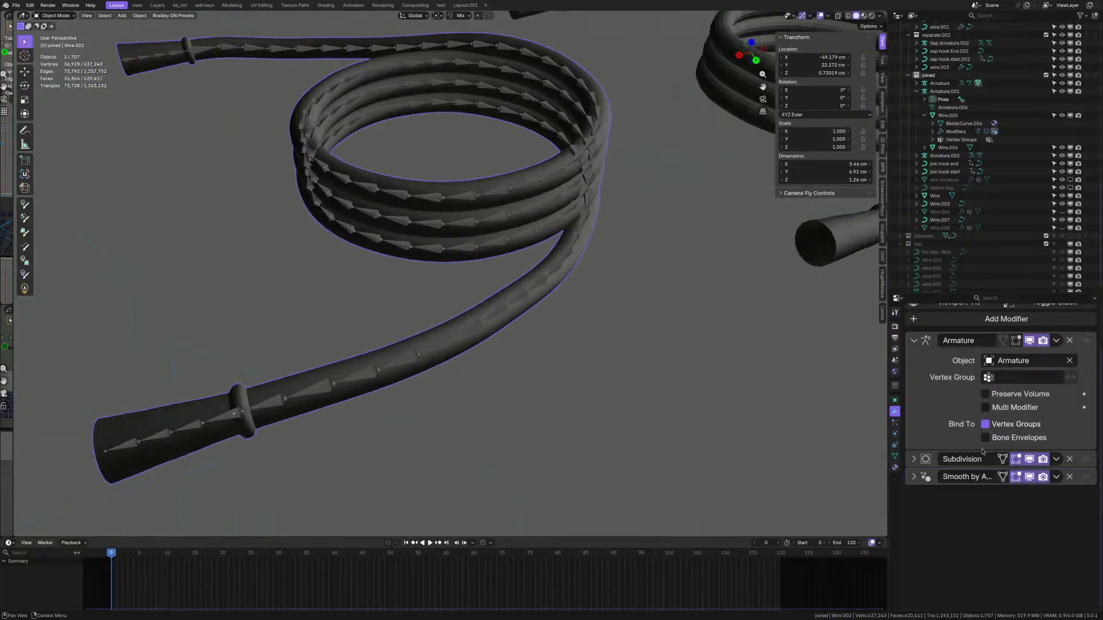
click(1030, 460)
scroll(542, 345, down, 3)
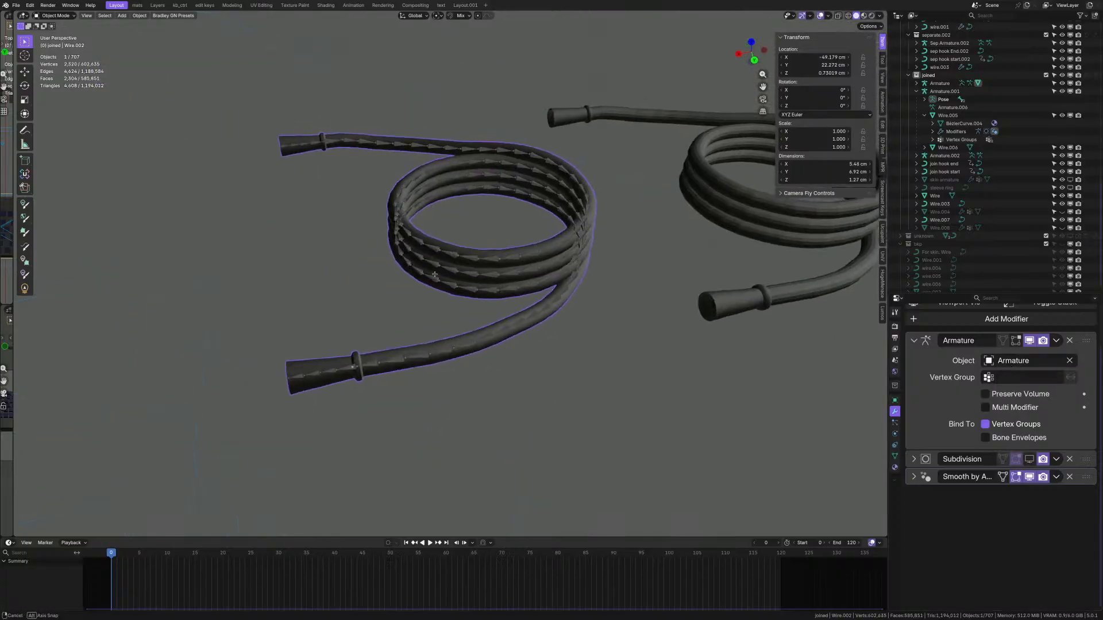
alt+middle_drag(448, 253, 424, 316)
- Turn on the wireframe overlay from Quick Favorites and review the coil's density
key(q)
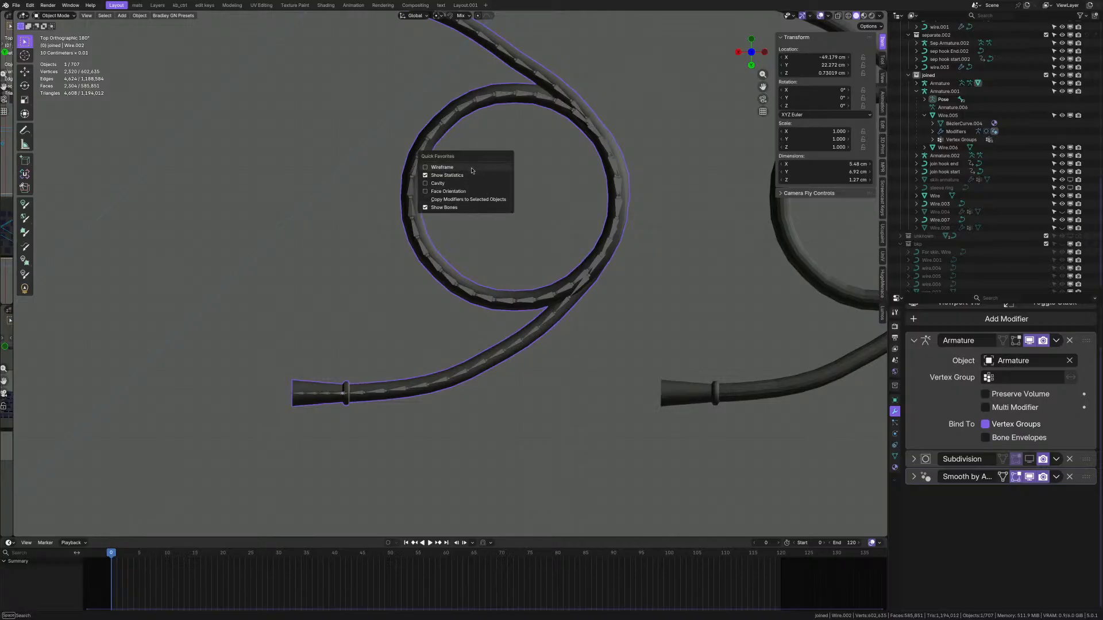
click(472, 168)
scroll(448, 259, down, 3)
shift+middle_drag(660, 310, 450, 261)
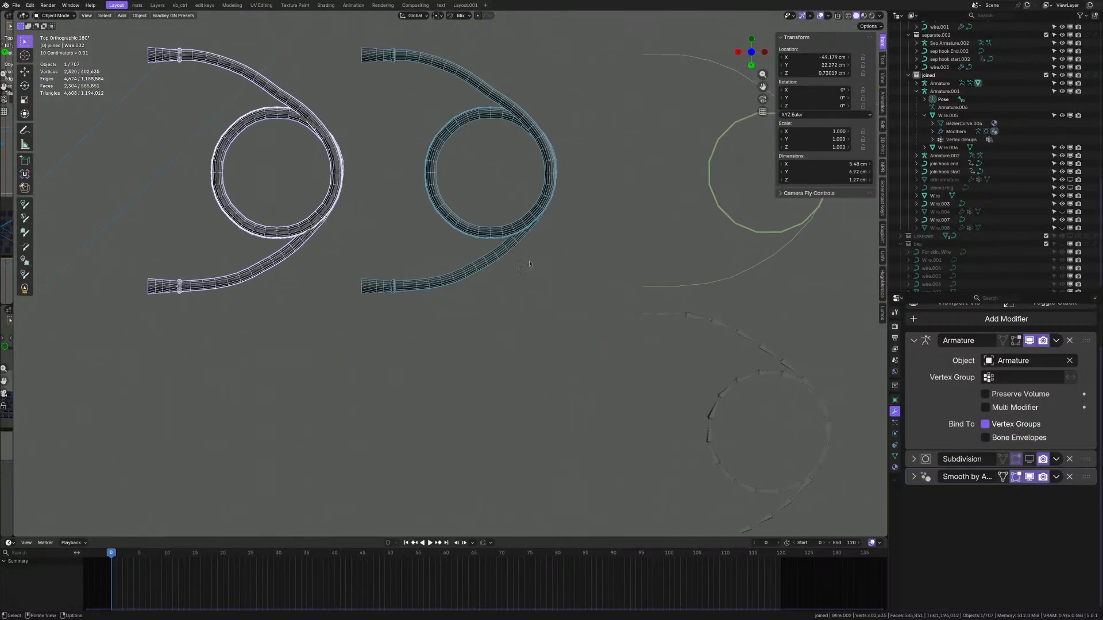
scroll(450, 261, down, 2)
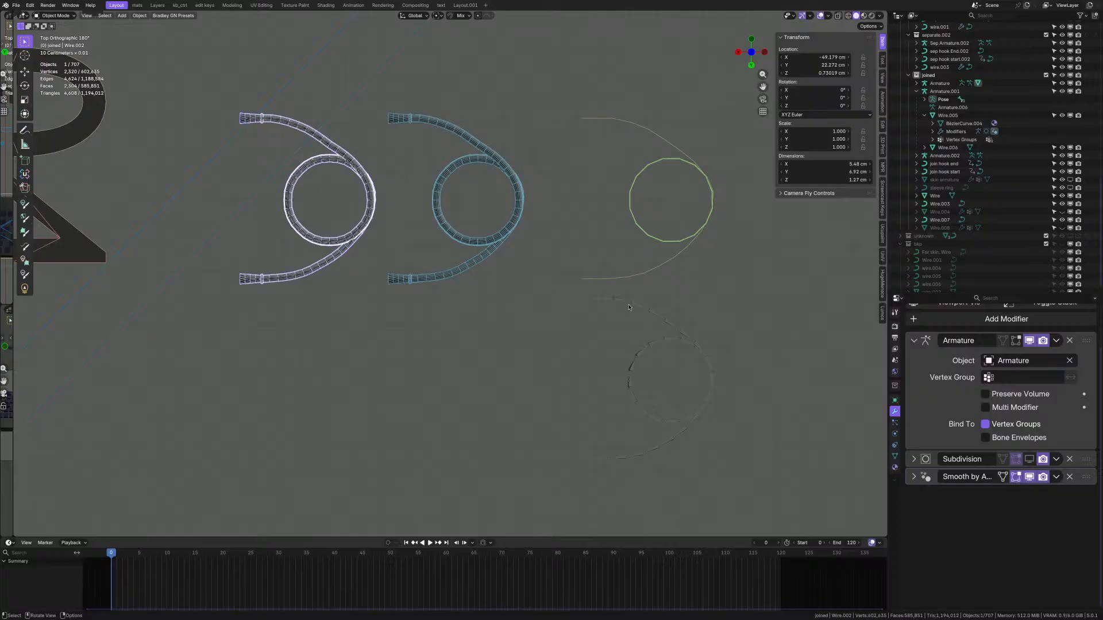
scroll(309, 257, up, 7)
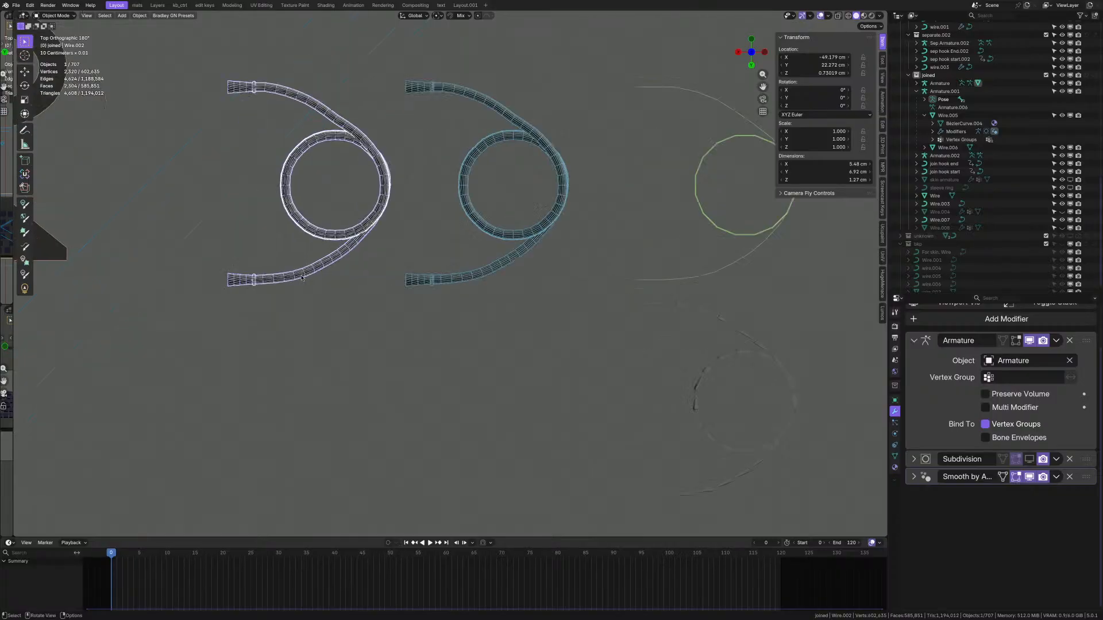
scroll(455, 328, up, 1)
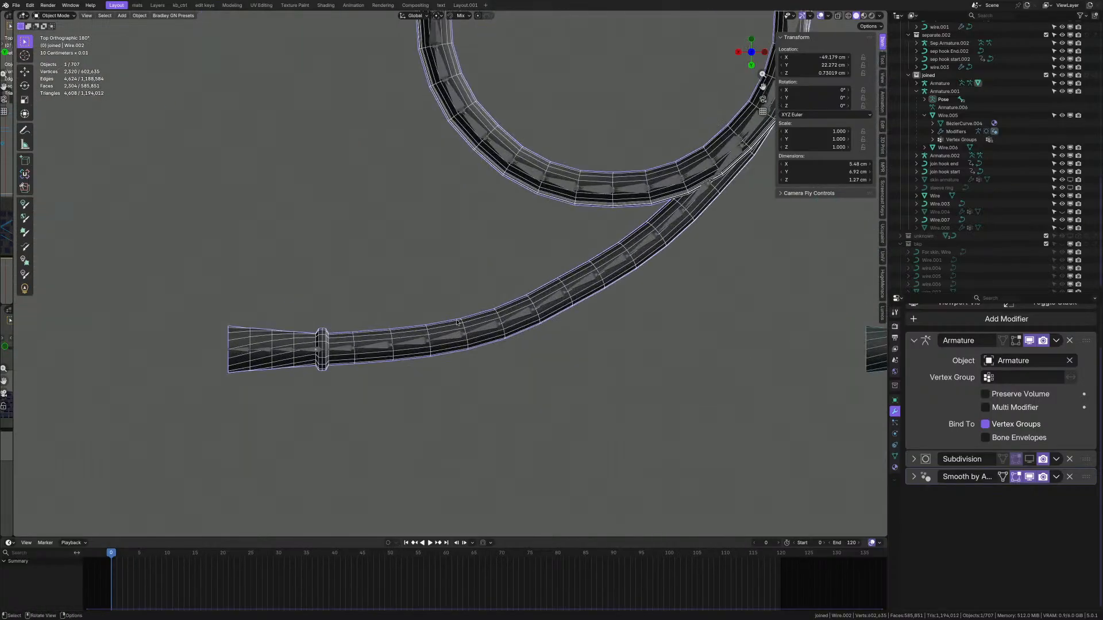
scroll(459, 326, down, 5)
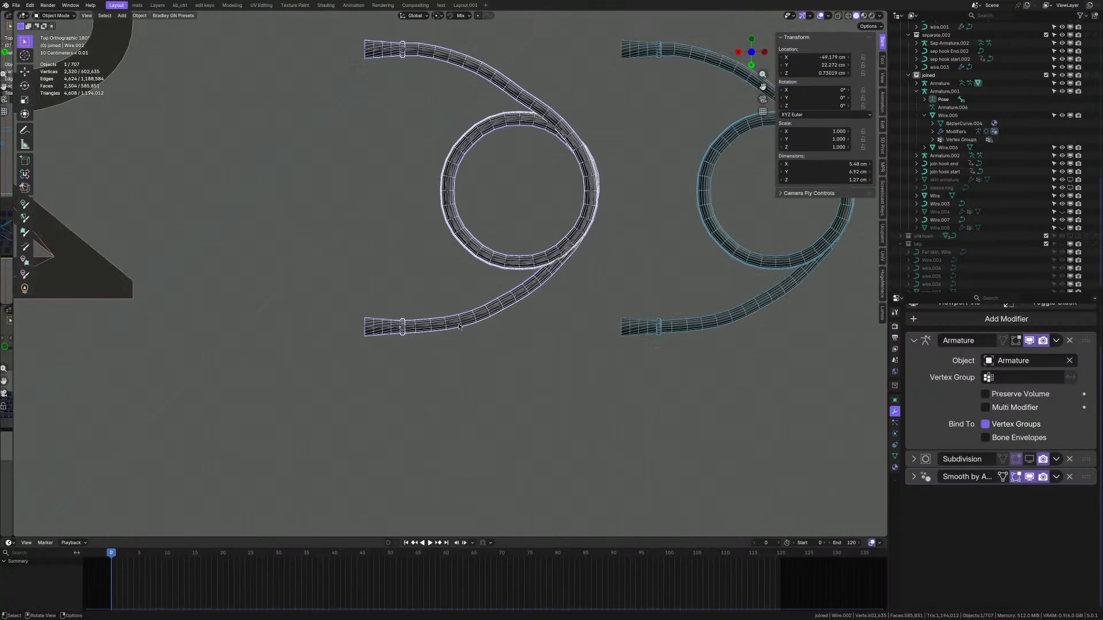
middle_drag(459, 327, 460, 278)
scroll(463, 283, up, 3)
key(ctrl+z)
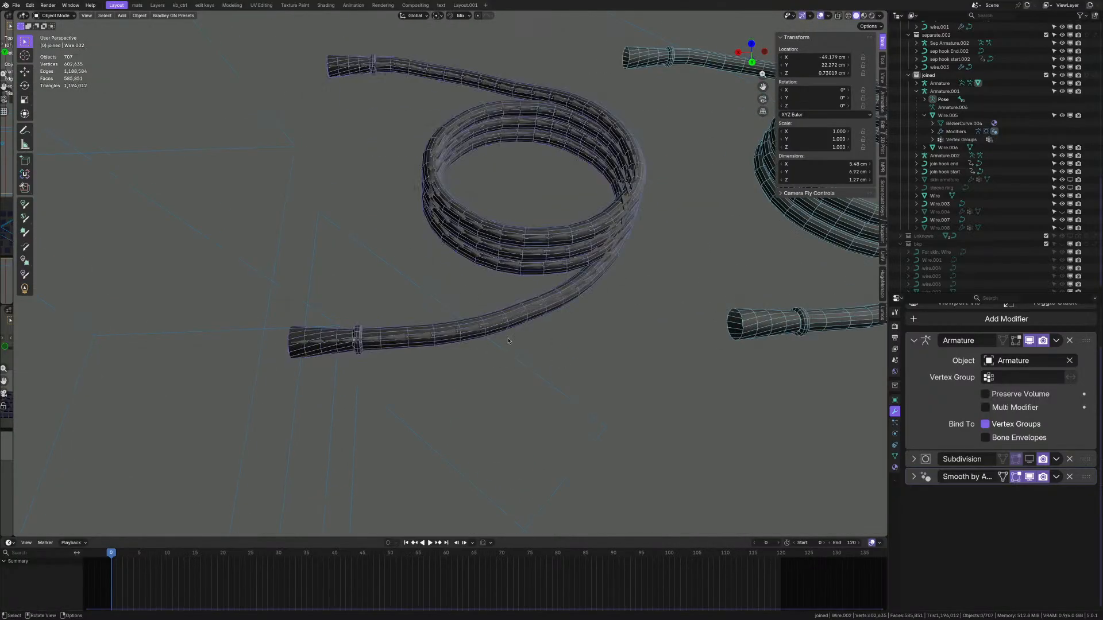
key(ctrl+shift+z)
- Duplicate the rigged coil in place as Wire.009 and clear its Armature modifier target
key(shift+d)
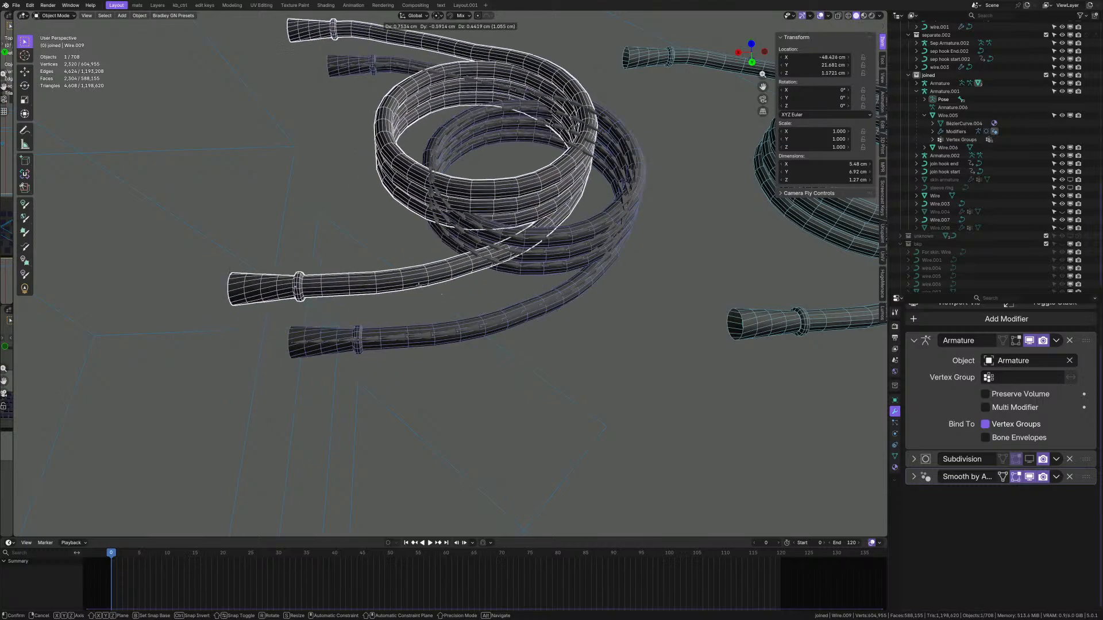
key(Escape)
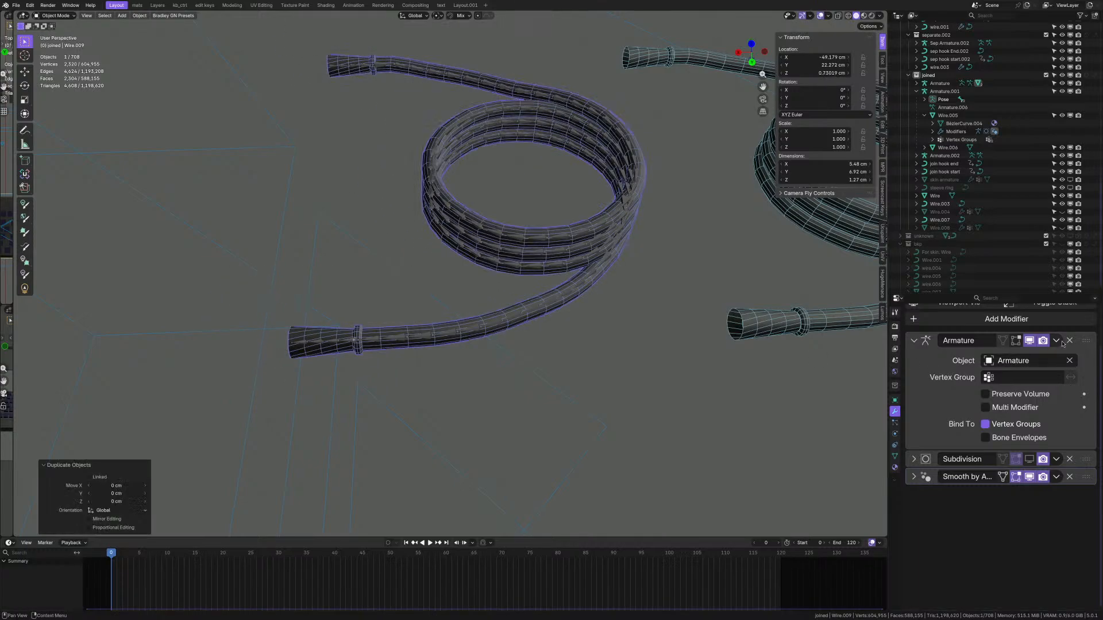
click(1069, 361)
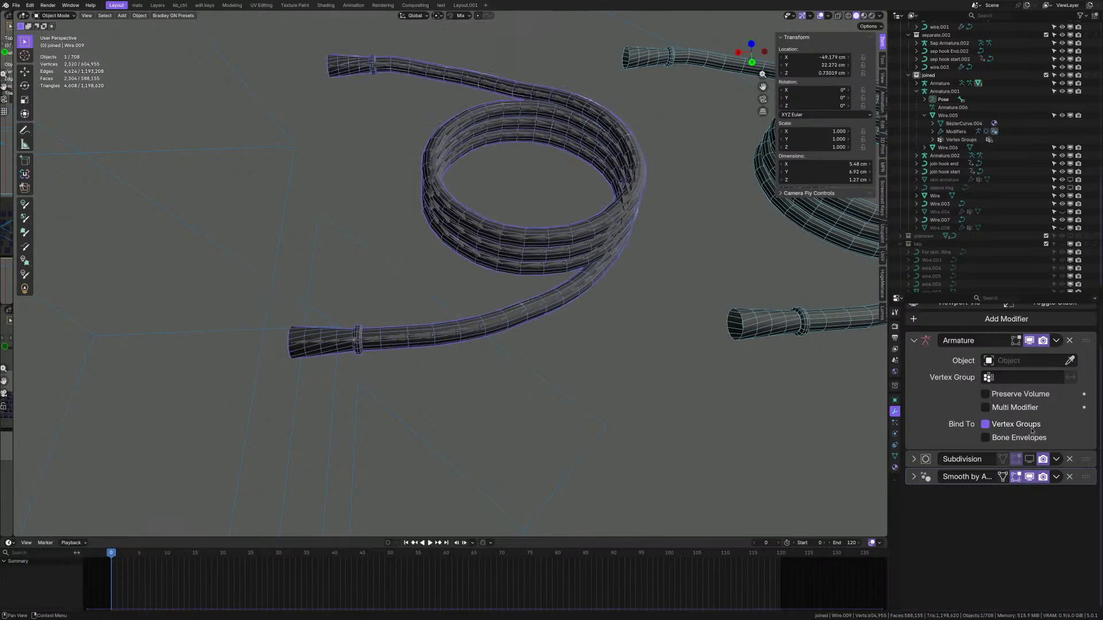
scroll(376, 272, down, 7)
alt+middle_drag(385, 267, 431, 293)
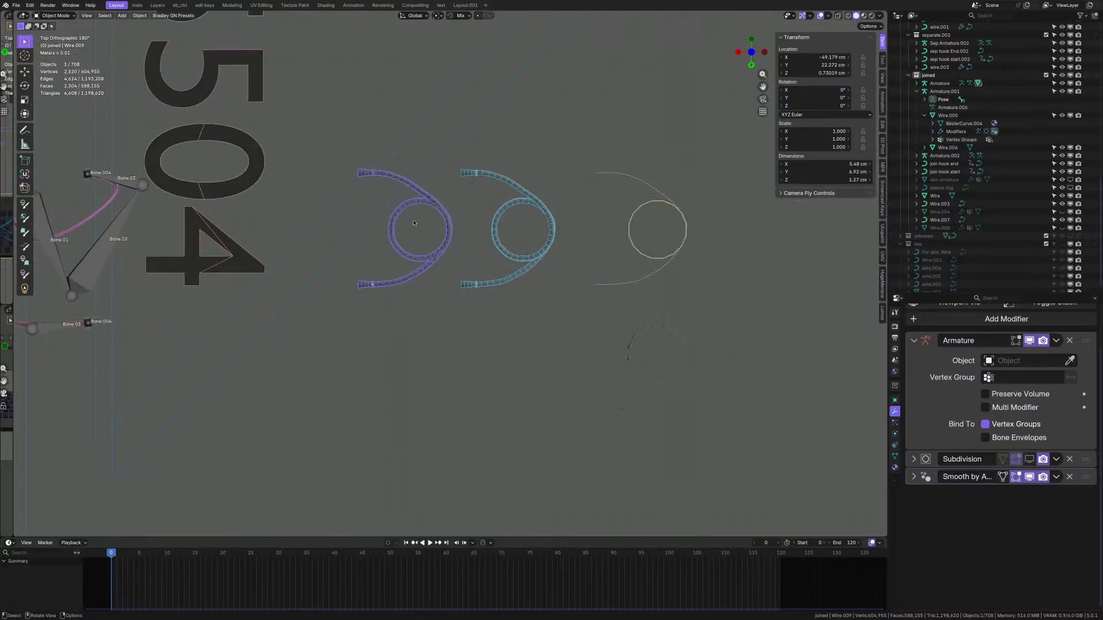
- Move Wire.009 −7.7 cm X and 7.5 cm Y, then select Armature.002 for snapping
key(g)
click(547, 353)
scroll(636, 427, up, 3)
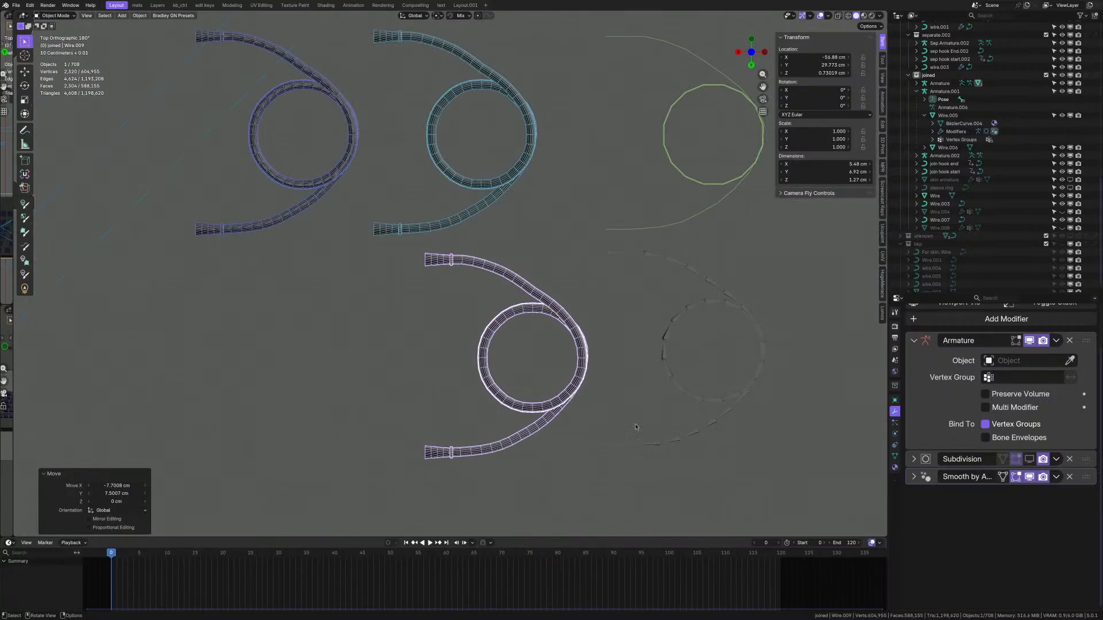
click(655, 445)
scroll(655, 445, up, 2)
key(shift+s)
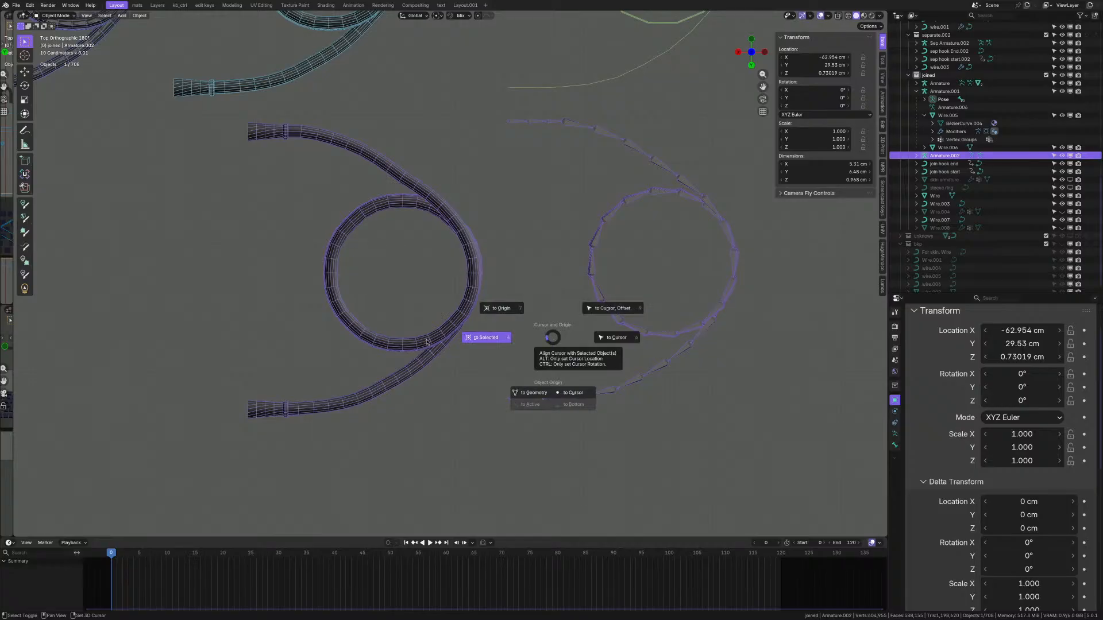
- Snap the 3D cursor to Armature.002's origin, then select and frame Wire.009
click(426, 341)
click(381, 393)
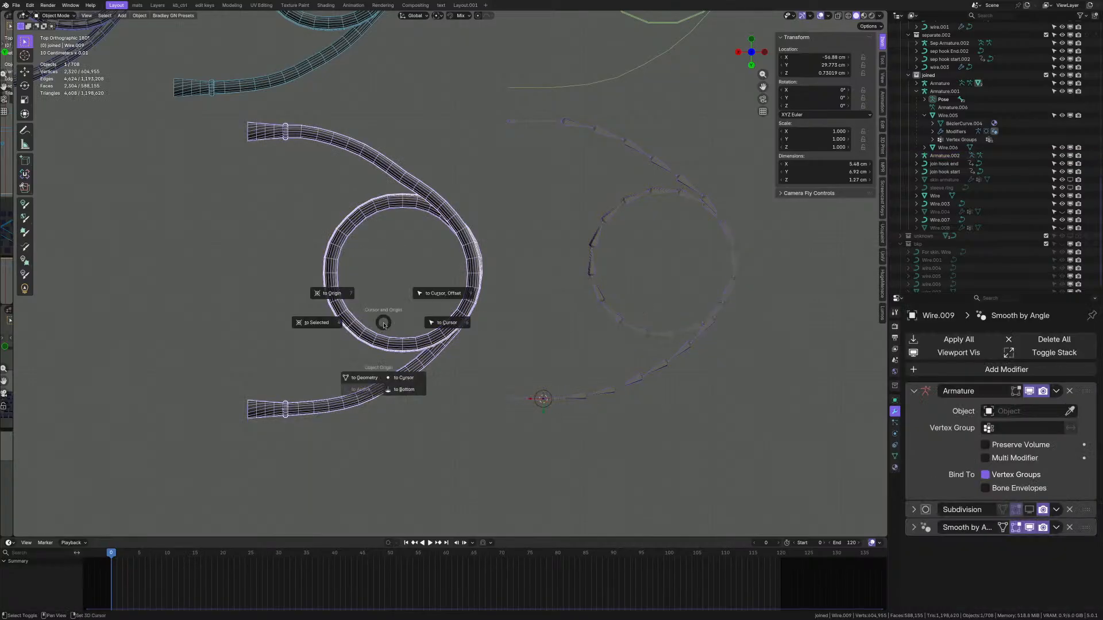
key(KP_Decimal)
middle_drag(592, 355, 491, 320)
scroll(491, 320, up, 3)
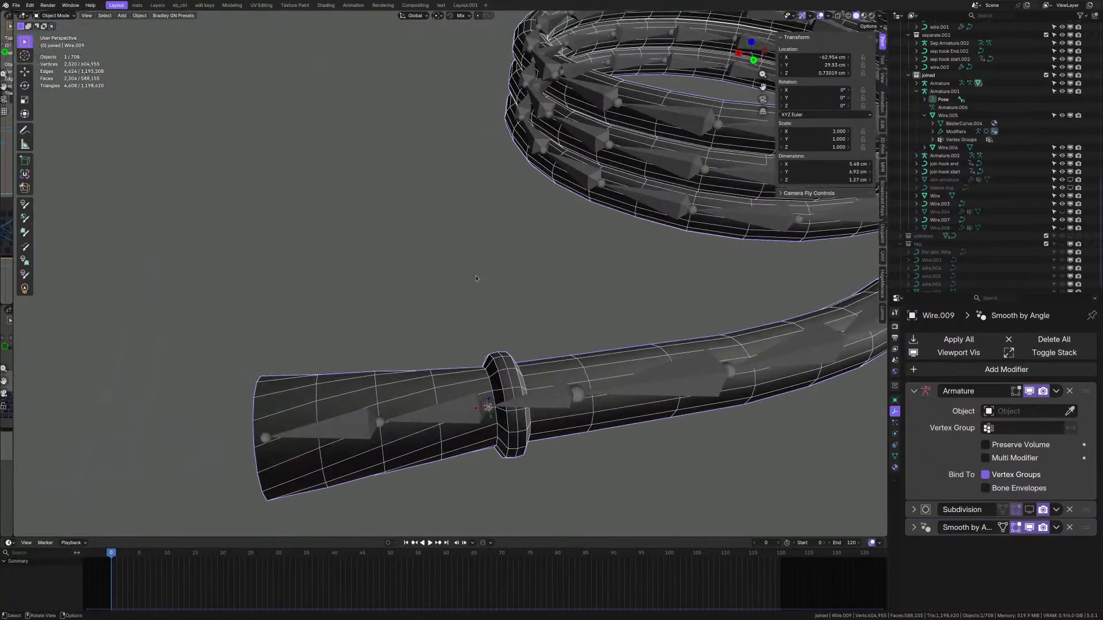
- Inspect the coil in Edit Mode and without overlays, then reselect Wire.009
key(Tab)
mouse_move(468, 408)
middle_down()
mouse_move(405, 370)
mouse_move(505, 409)
middle_up()
key(Tab)
scroll(448, 395, down, 4)
key(alt+a)
key(shift+alt+z)
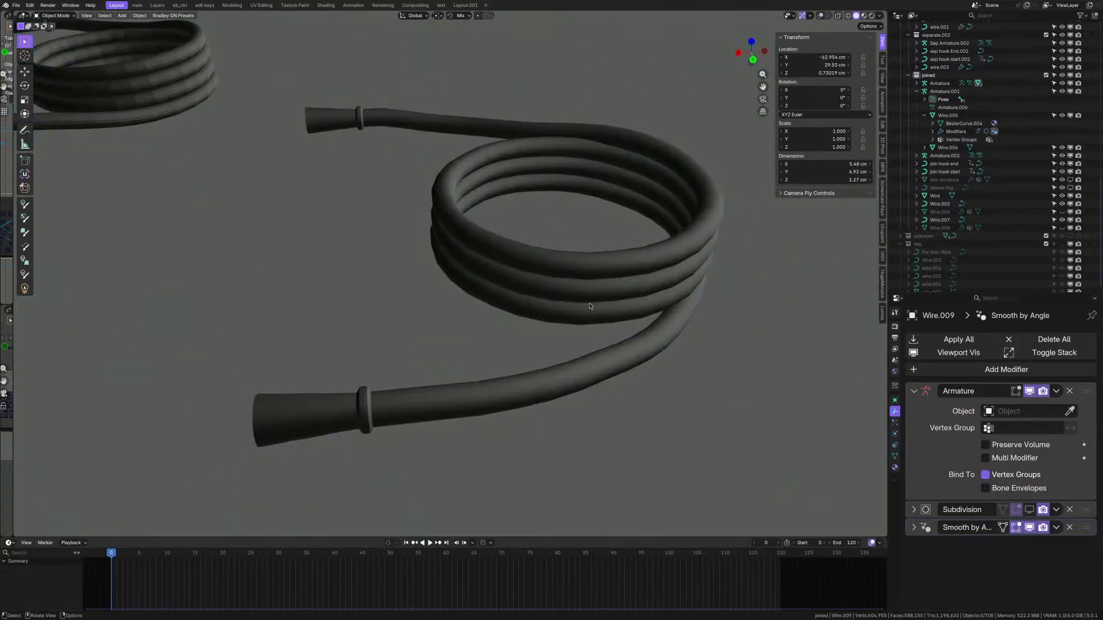
middle_drag(590, 306, 584, 363)
key(shift+alt+z)
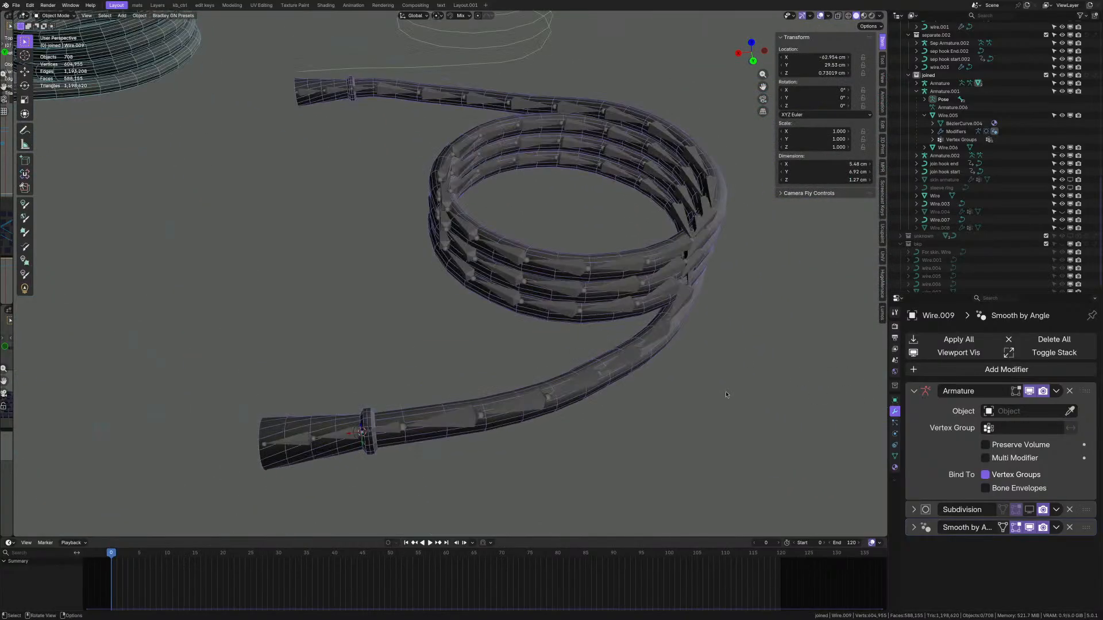
click(633, 378)
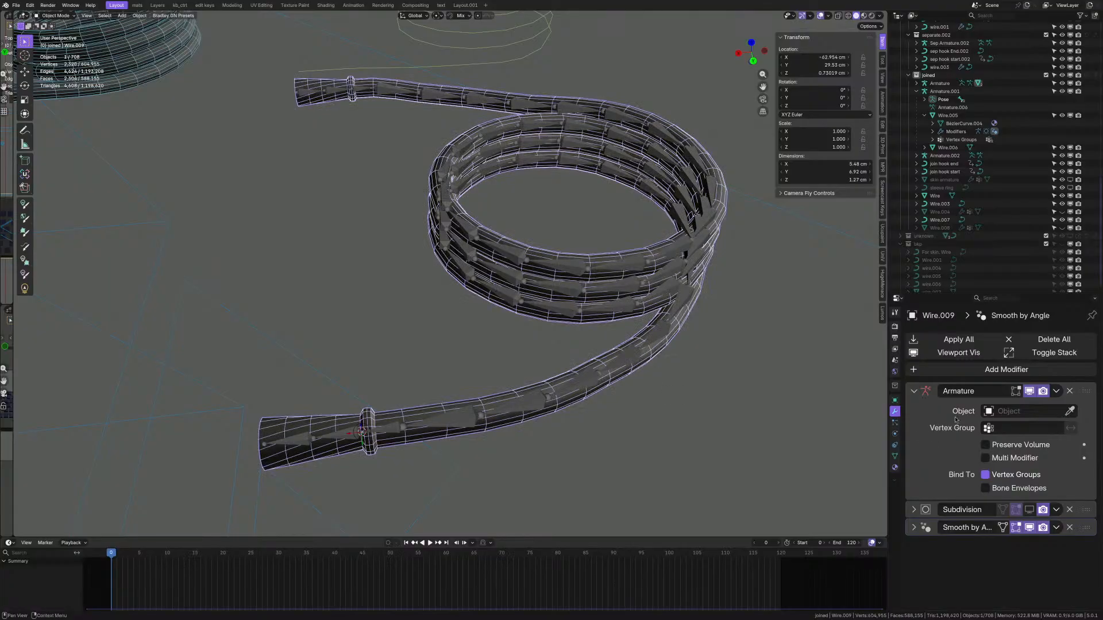
- Delete the Subdivision and Smooth by Angle modifiers from Wire.009
click(1069, 510)
click(1070, 511)
scroll(804, 368, down, 3)
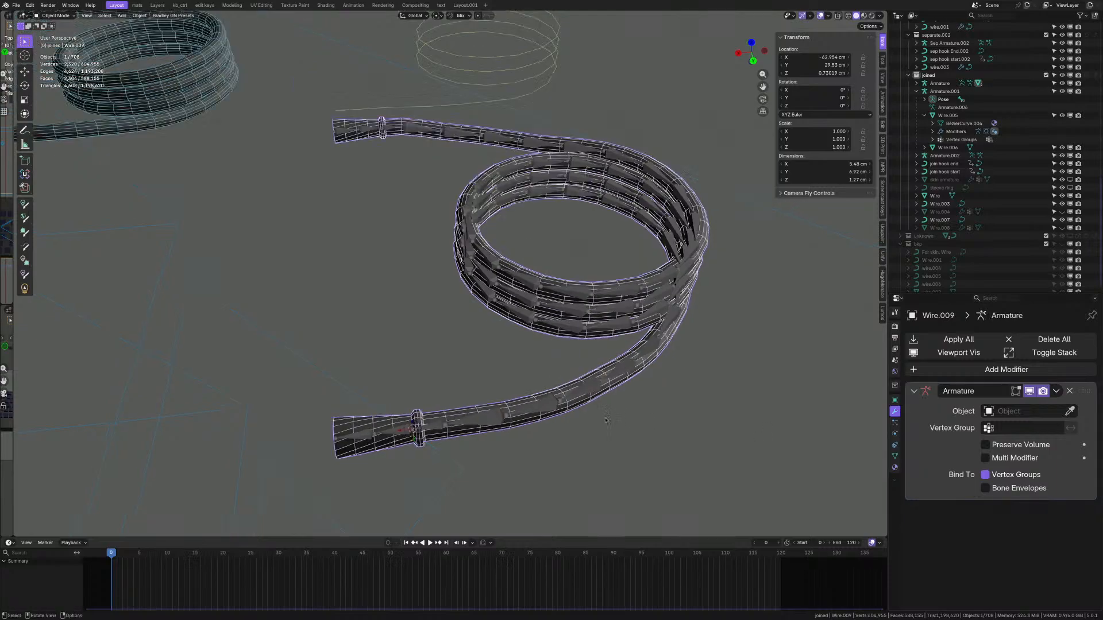
scroll(583, 414, up, 4)
middle_drag(582, 414, 536, 377)
- Briefly enter Edit Mode and back, then select Wire.009 together with Armature.002
key(Tab)
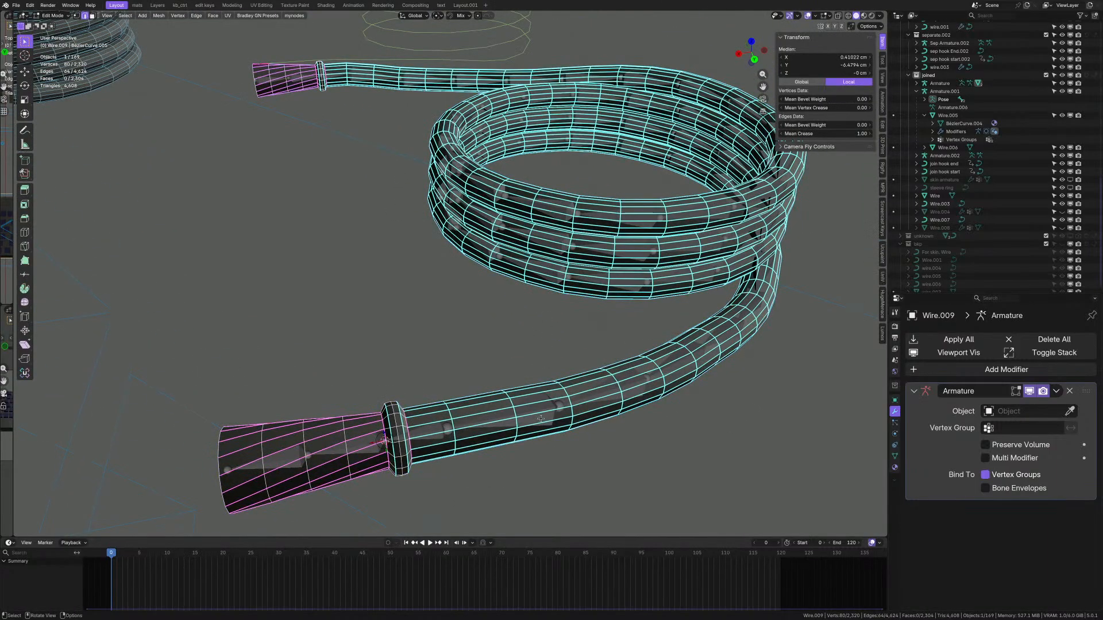
key(Tab)
click(542, 363)
click(474, 409)
click(495, 421)
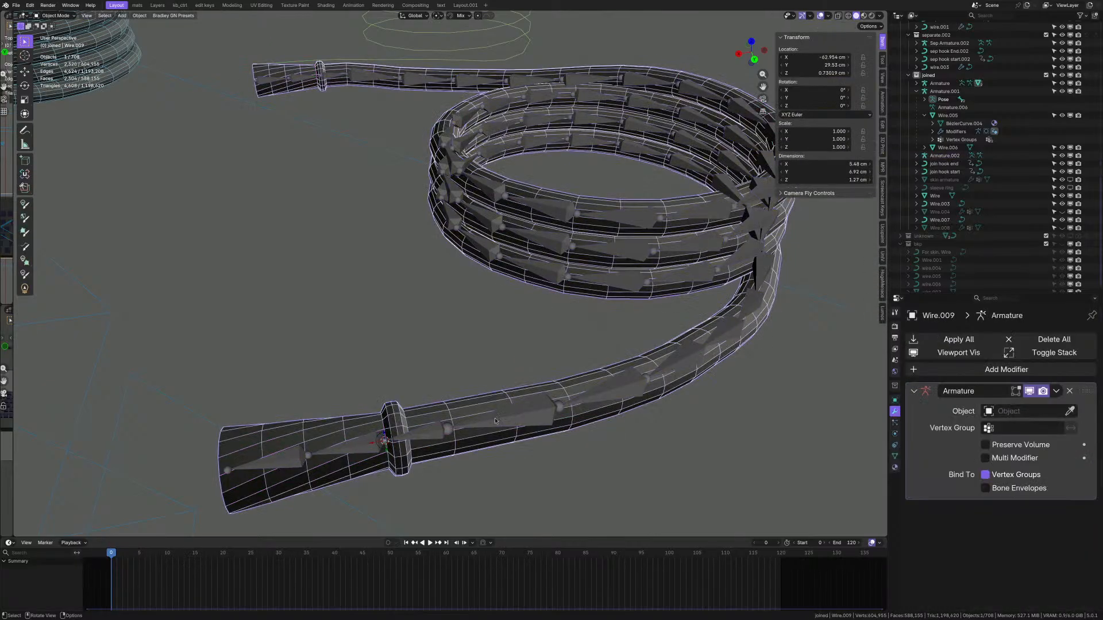
shift+click(553, 421)
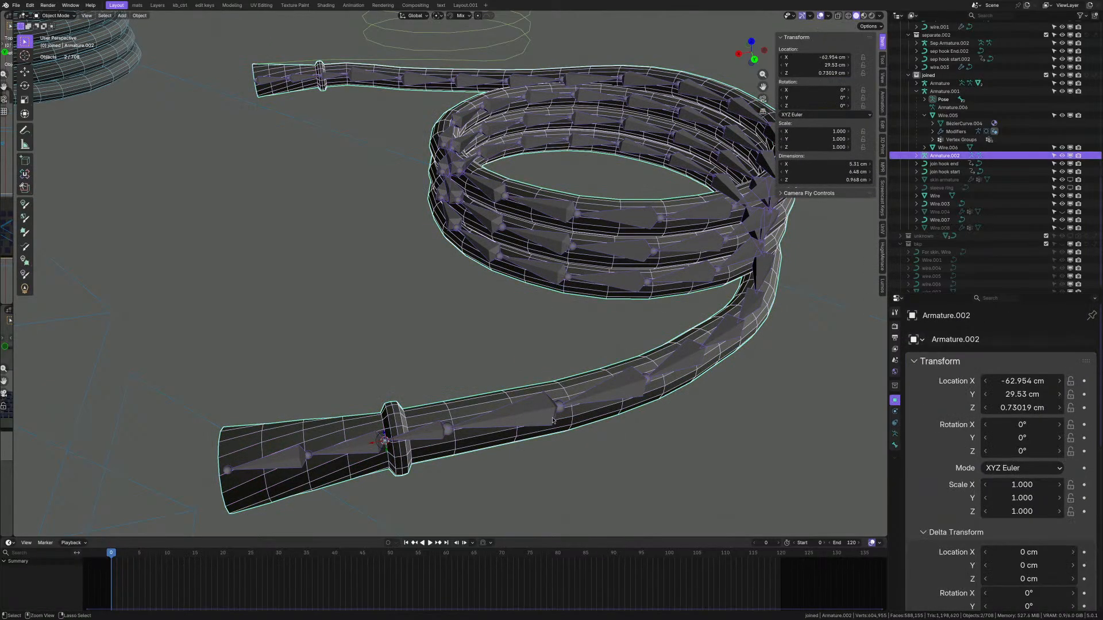
- Zoom in on the armature bones inside the coil, then select only the wire
shift+middle_drag(466, 371, 349, 456)
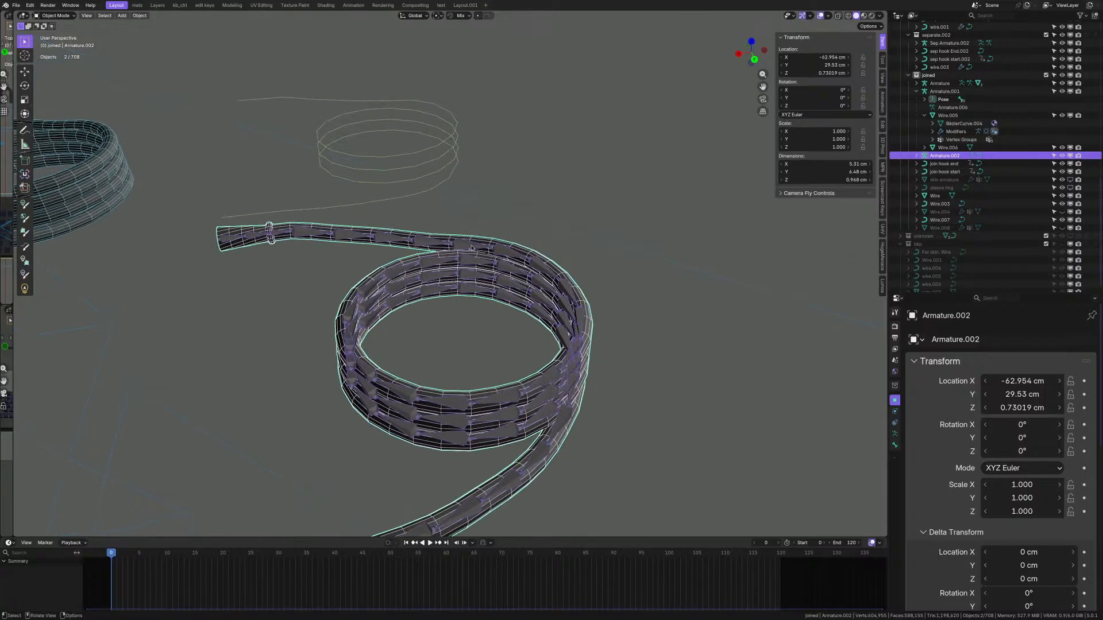
scroll(494, 252, up, 8)
middle_drag(445, 327, 499, 323)
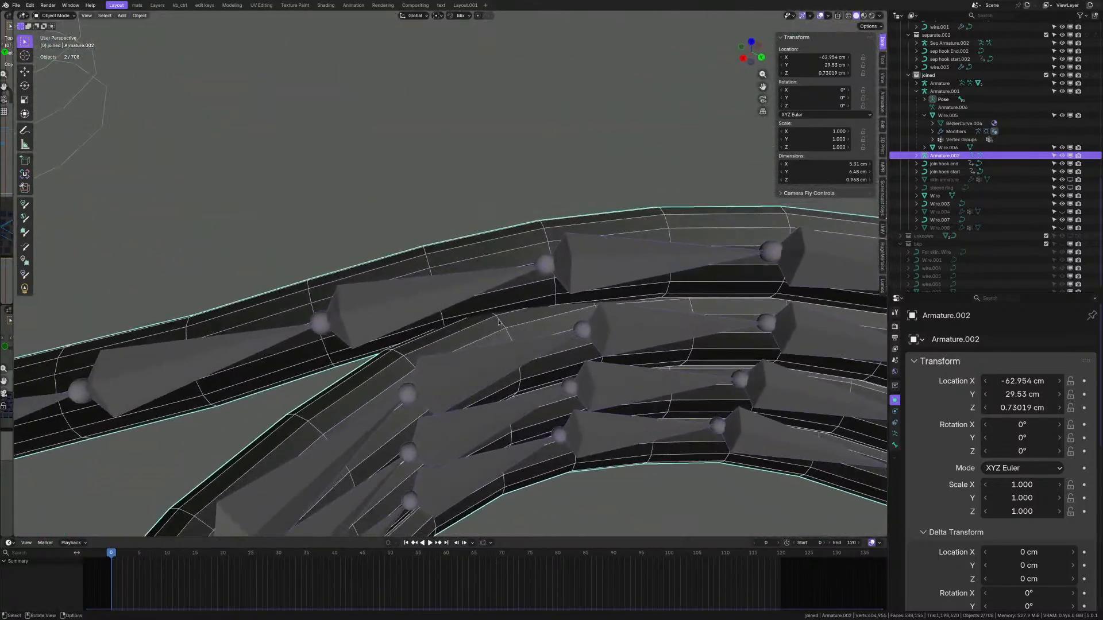
click(507, 305)
scroll(507, 305, down, 4)
- Select all of Wire.009's mesh in Edit Mode and mark every edge sharp
click(518, 202)
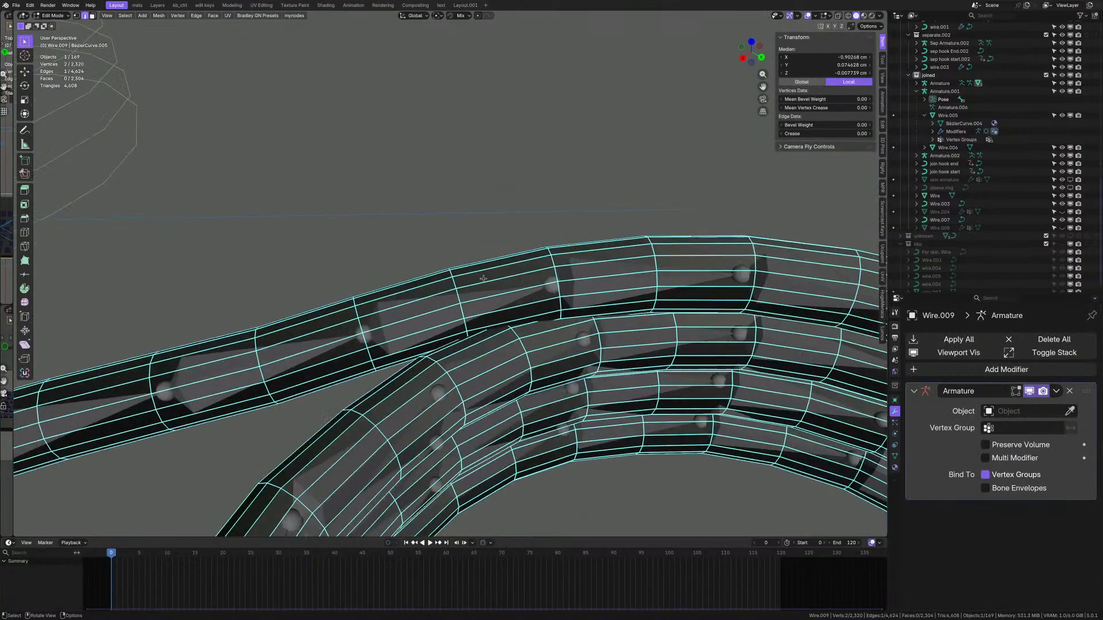
alt+click(461, 295)
scroll(494, 281, down, 5)
middle_drag(497, 281, 472, 281)
scroll(472, 282, up, 7)
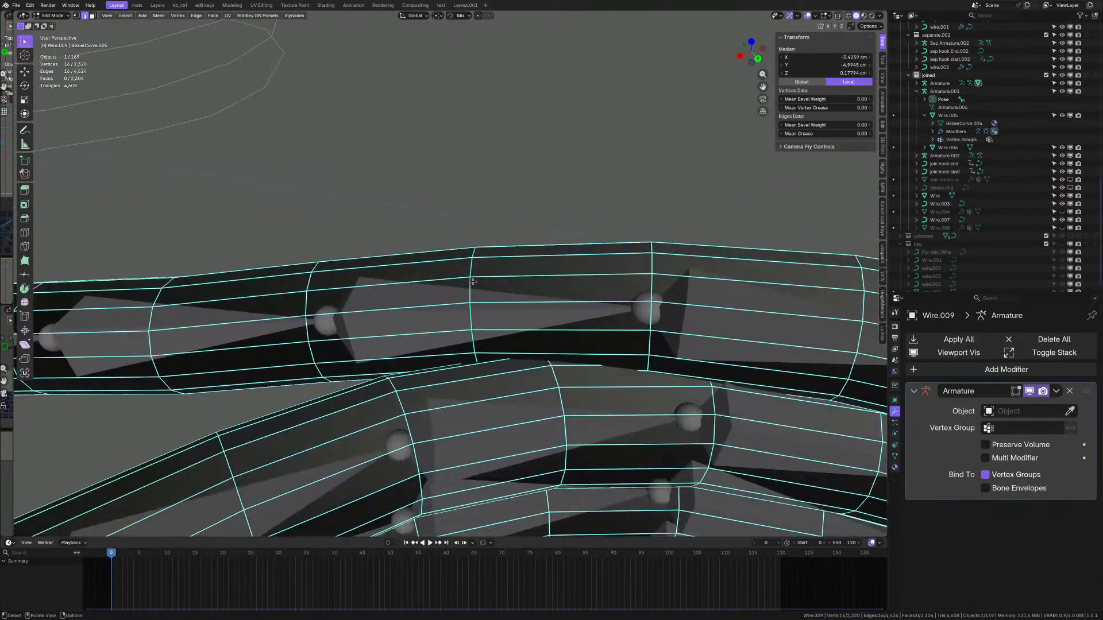
key(a)
scroll(473, 281, down, 9)
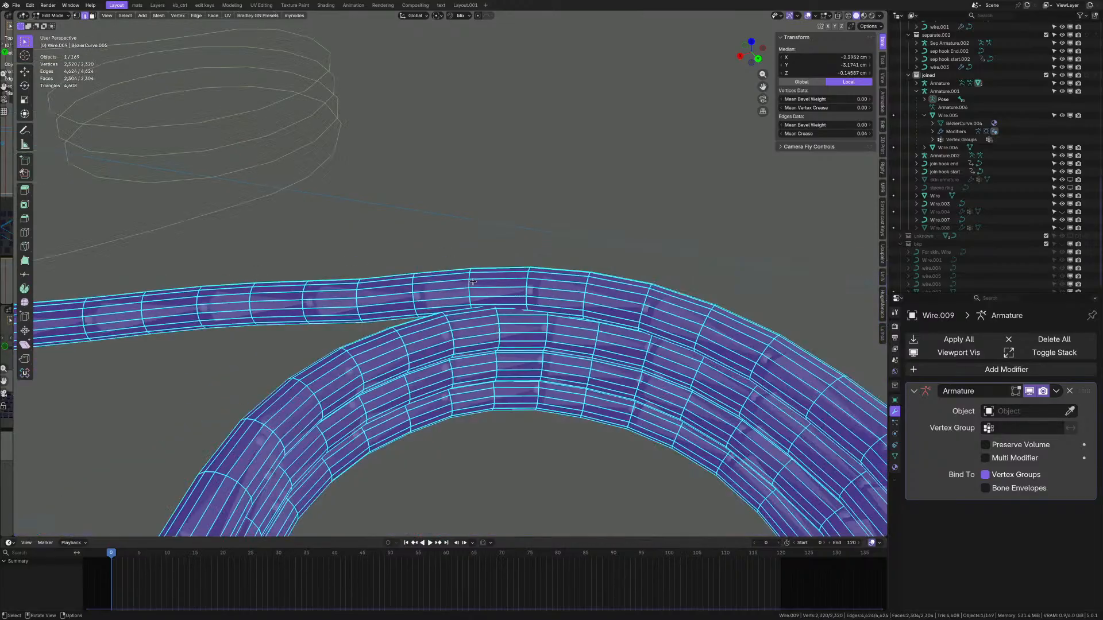
shift+middle_drag(473, 282, 520, 199)
key(ctrl+e)
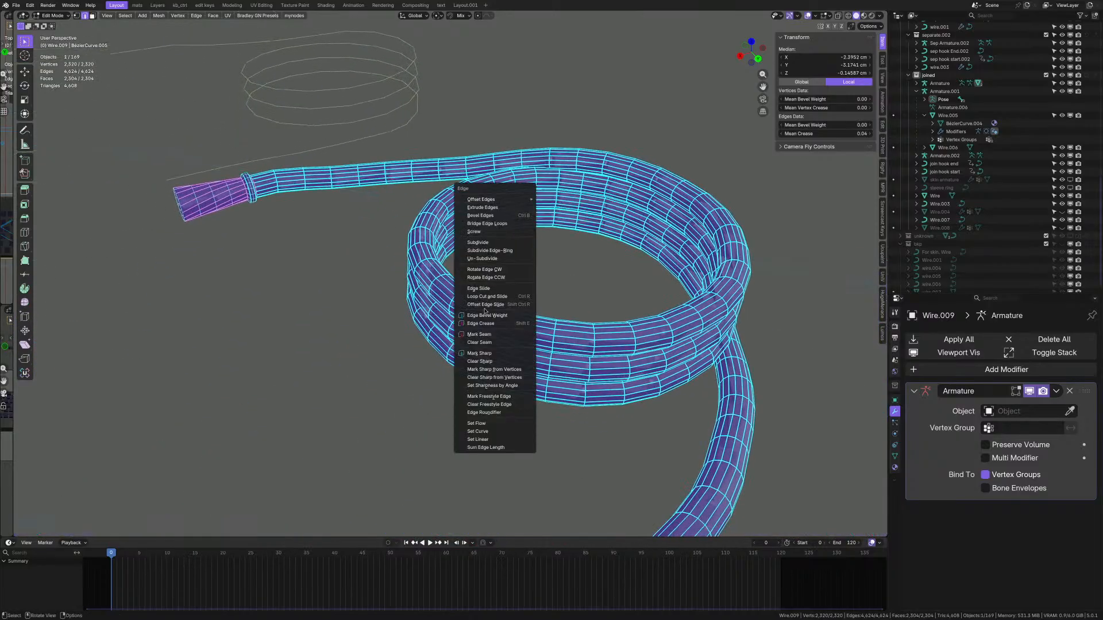
click(487, 361)
scroll(534, 212, up, 4)
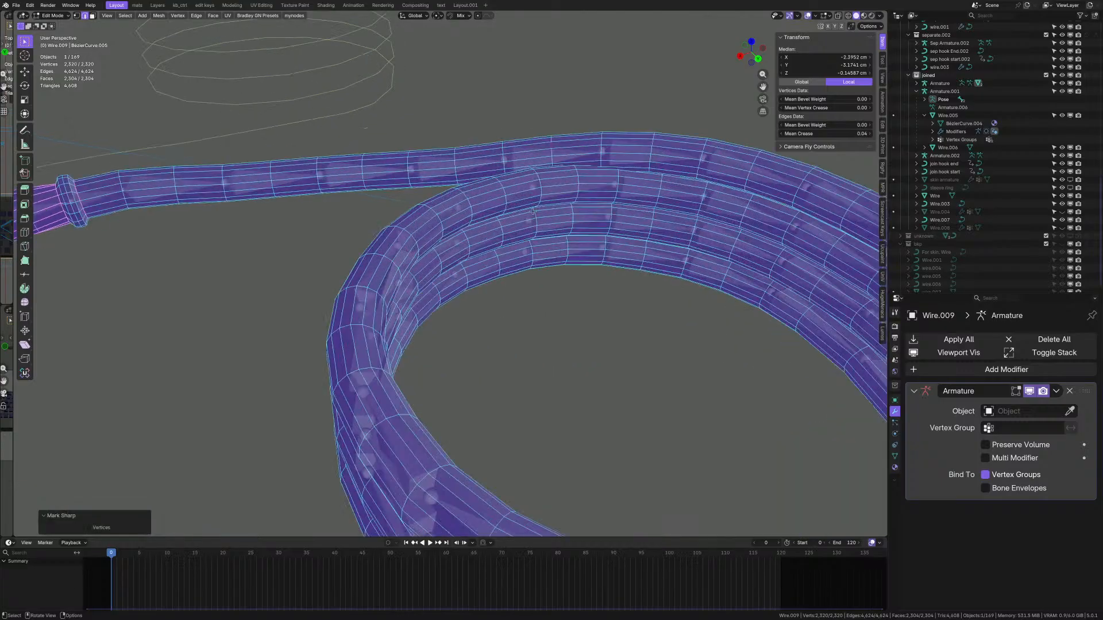
- Re-enter Edit Mode and select an edge loop on the coil's top turn
click(555, 198)
scroll(574, 209, up, 5)
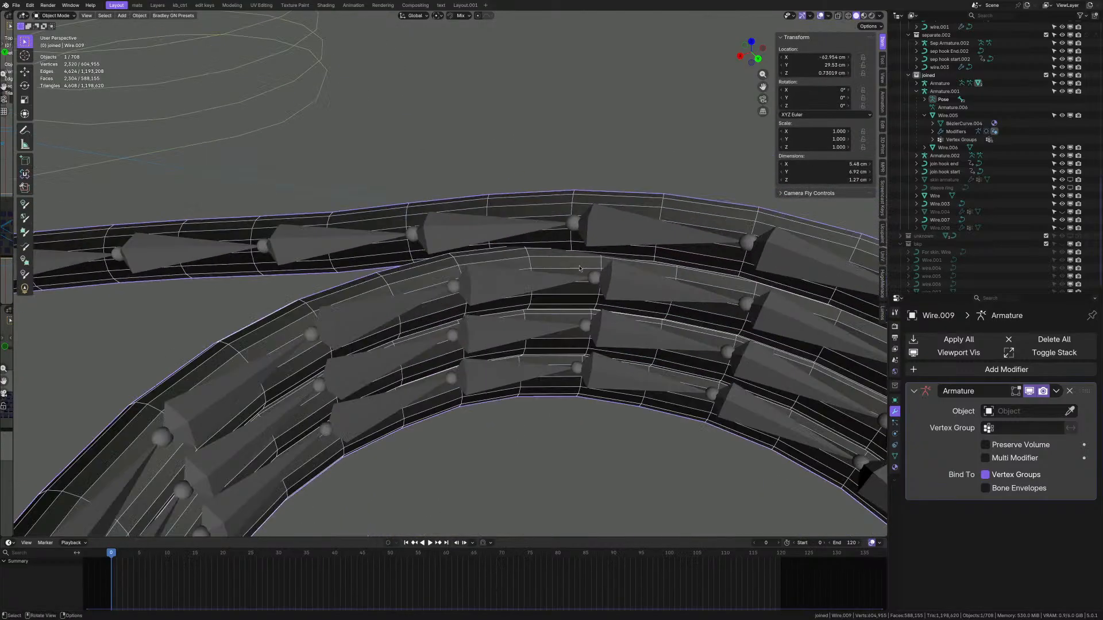
key(Tab)
key(a)
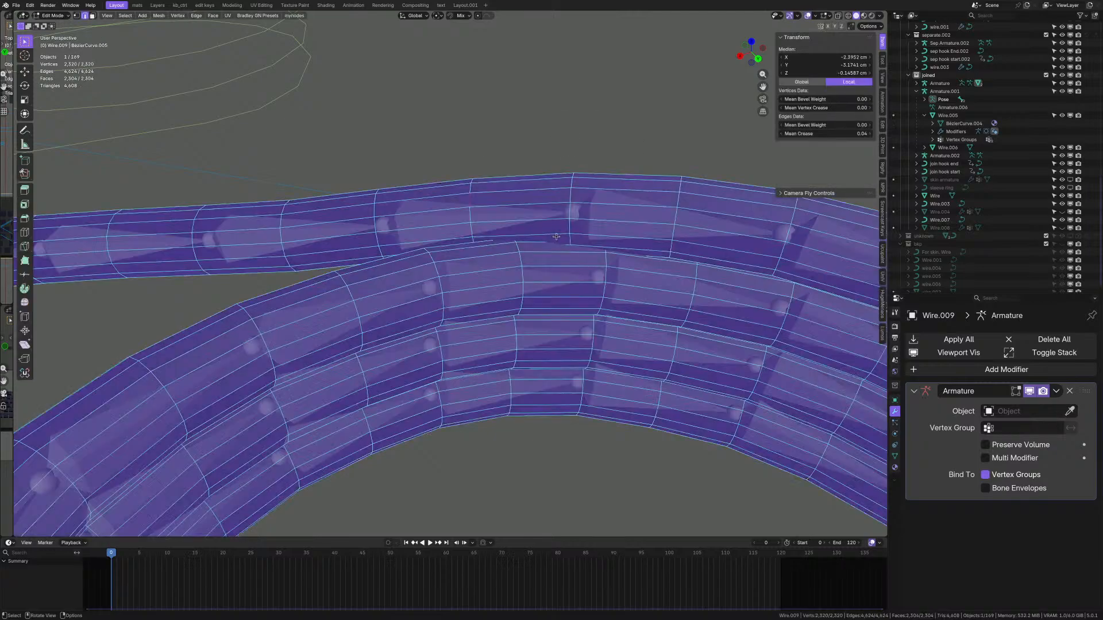
scroll(573, 191, up, 1)
alt+click(573, 192)
scroll(574, 192, down, 4)
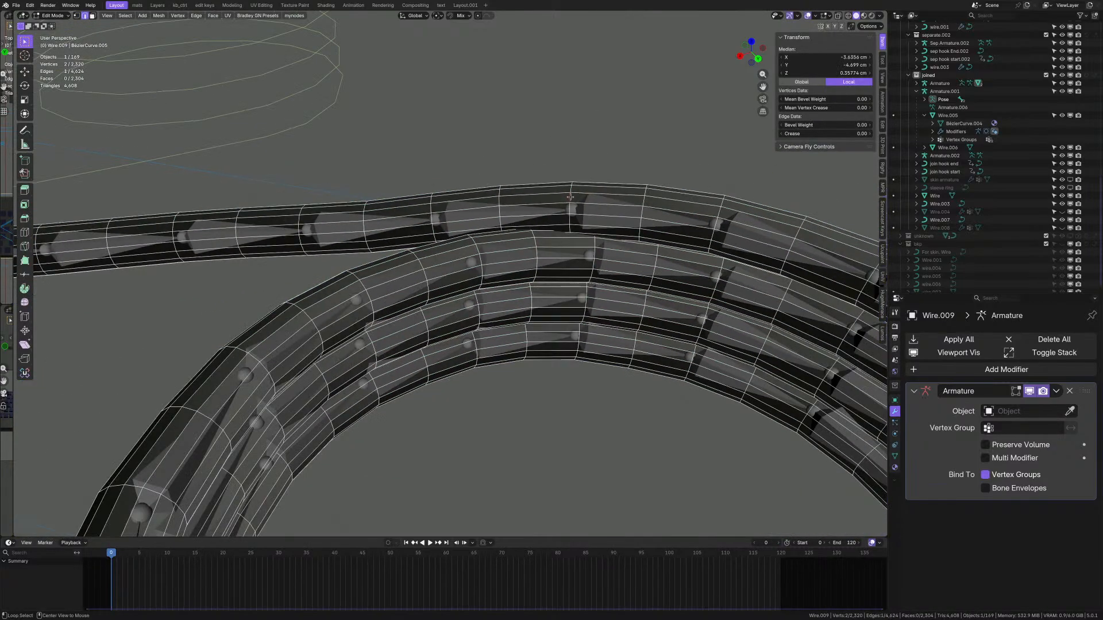
scroll(582, 187, up, 4)
- Cancel the first vertical loop move, then nudge the loop slightly upward along Z with proportional falloff
shift+middle_drag(581, 187, 562, 224)
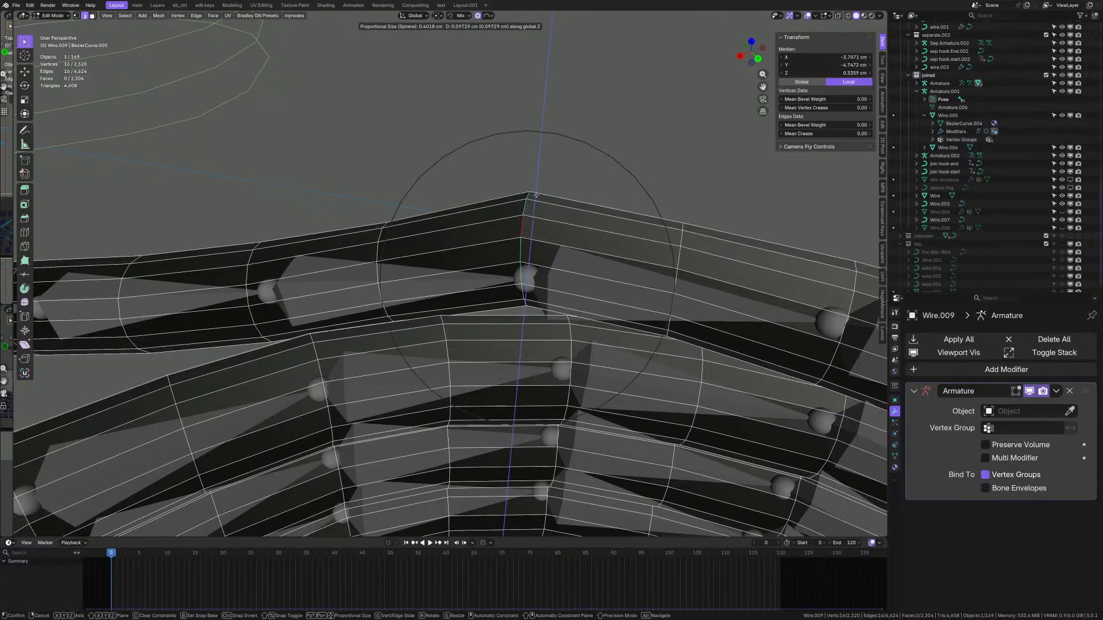
right_click(536, 198)
scroll(533, 206, down, 3)
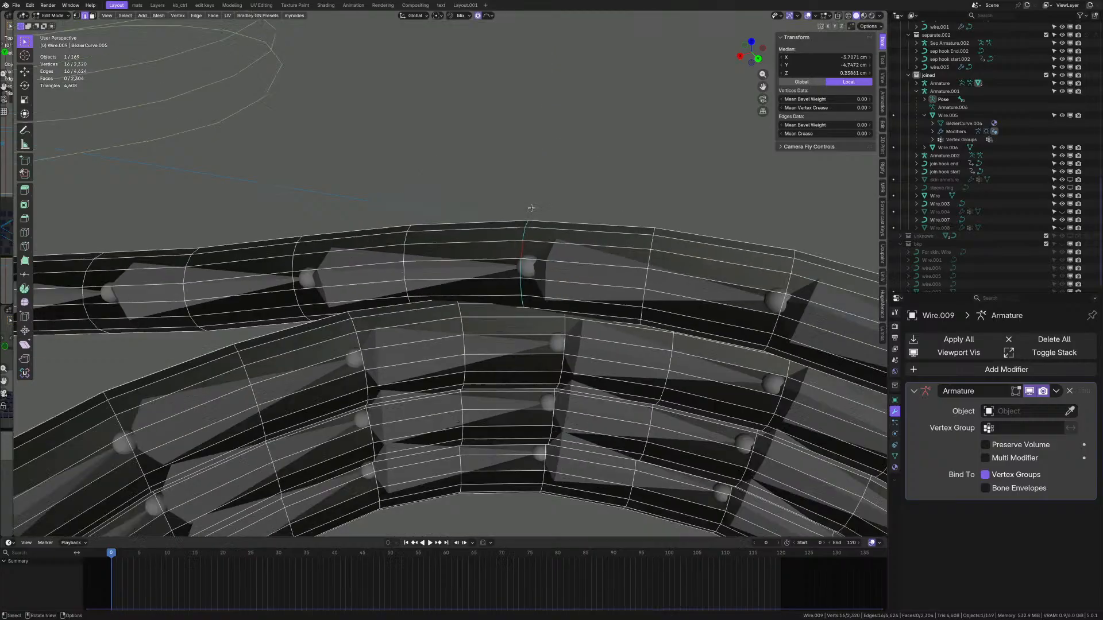
middle_drag(533, 207, 533, 233)
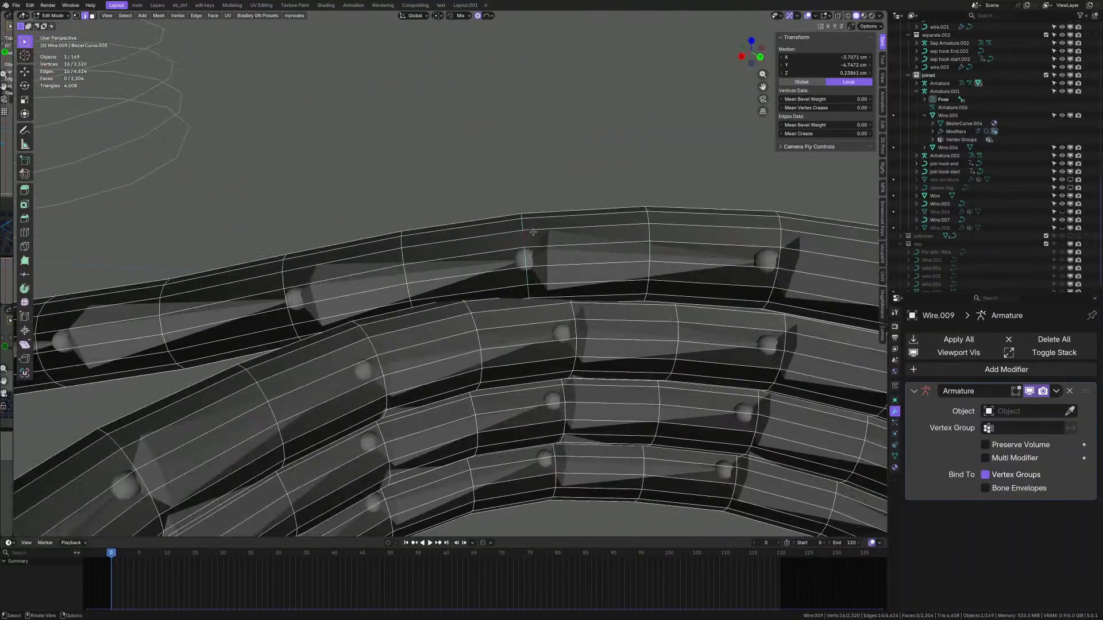
key(g)
key(z)
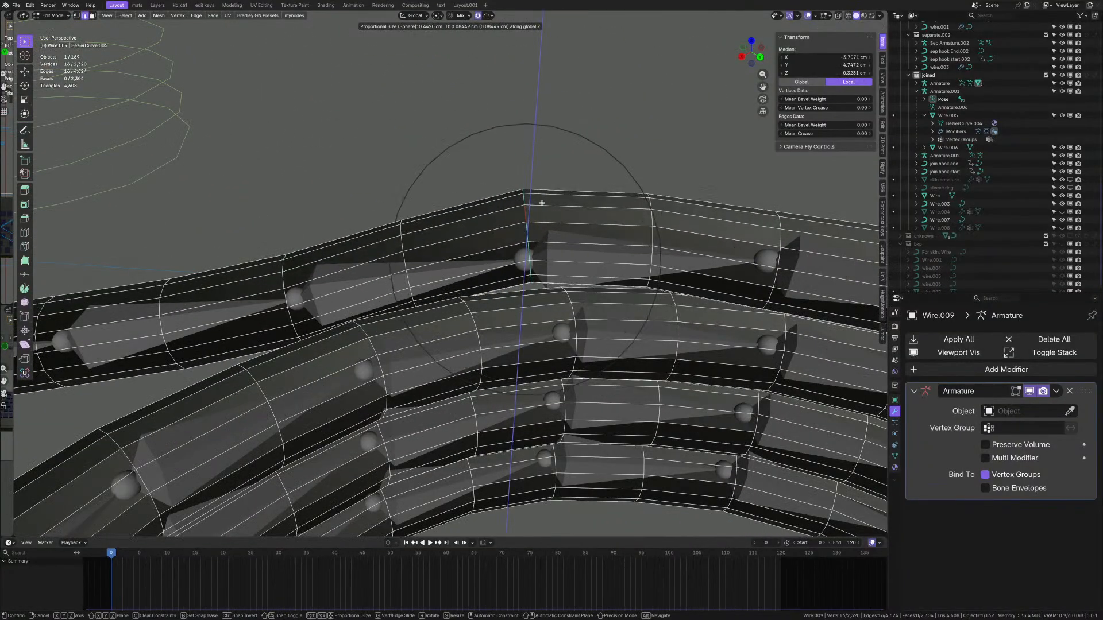
click(539, 207)
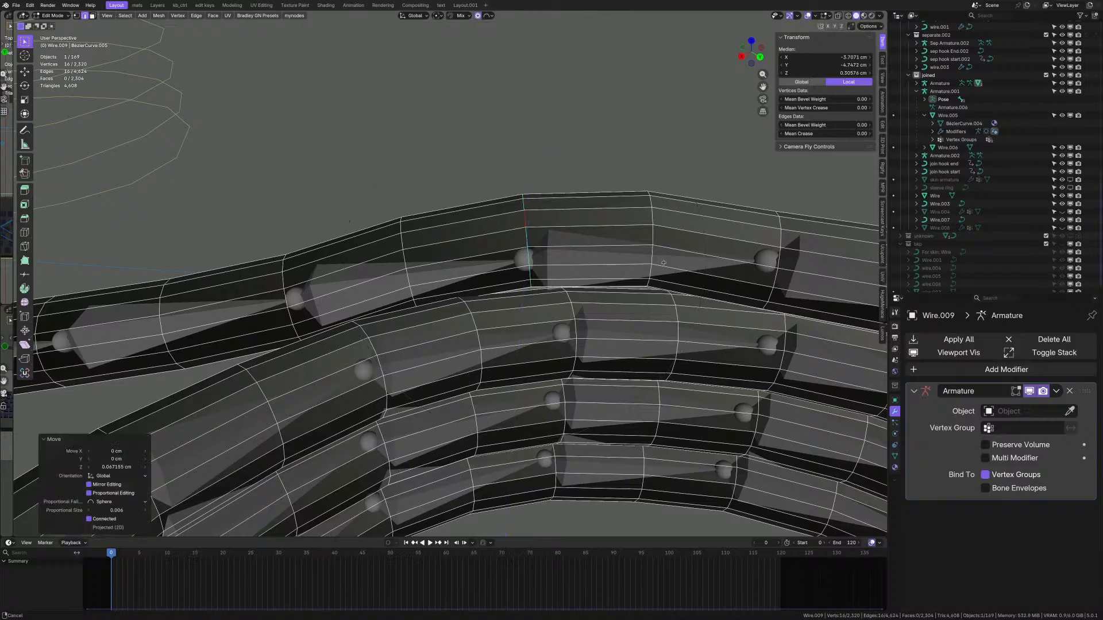
- Move the next Wire.009 loop vertically, then undo that move
middle_drag(539, 207, 562, 257)
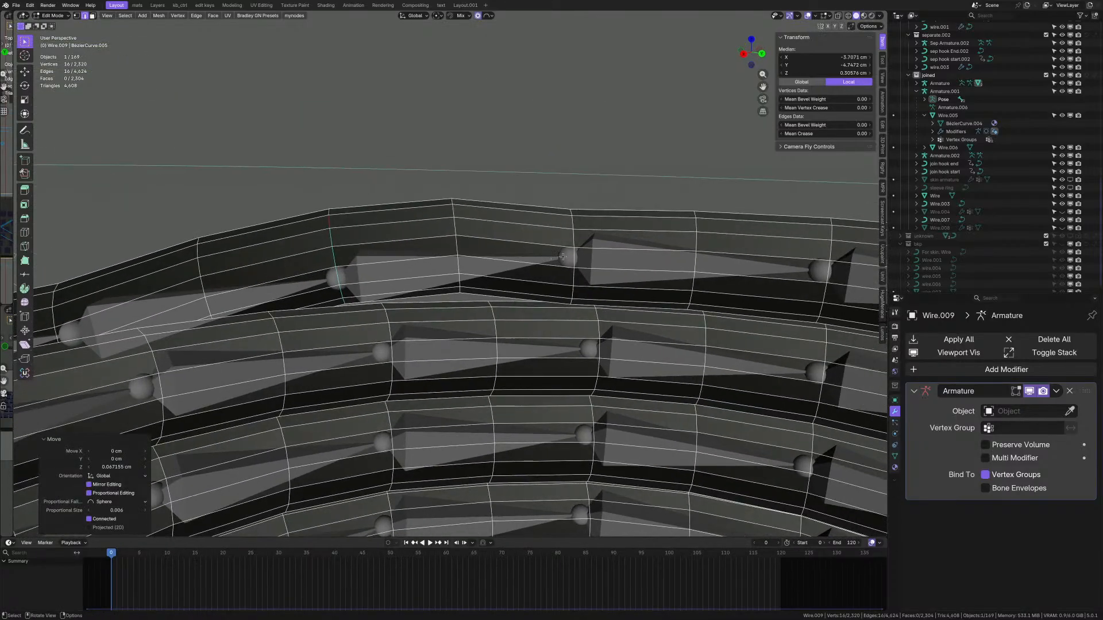
key(g)
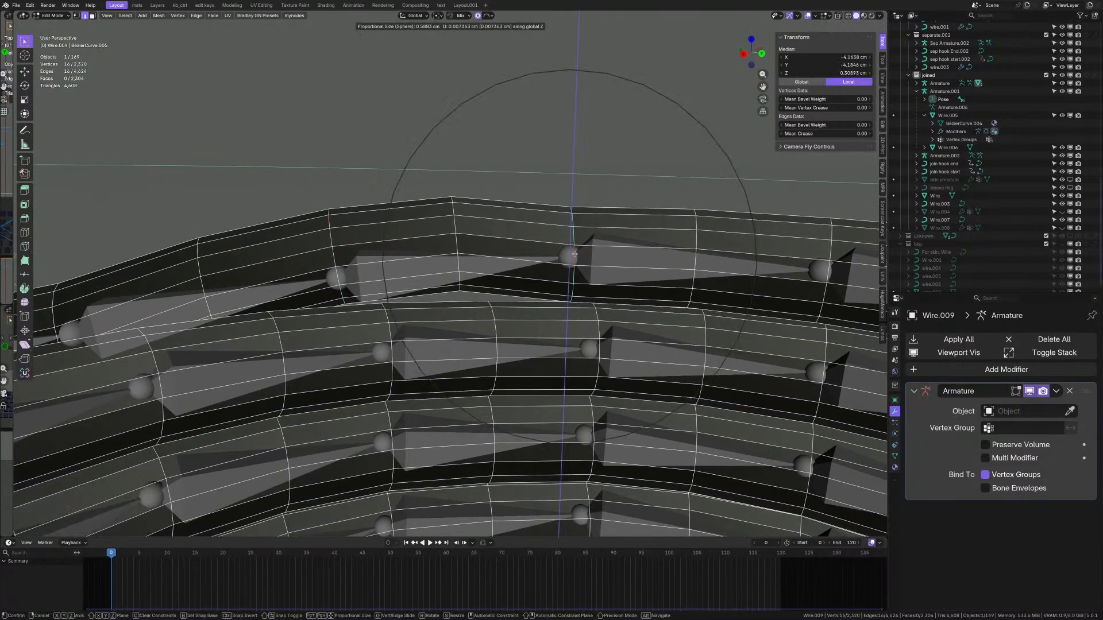
click(575, 251)
middle_drag(576, 252, 625, 278)
key(ctrl+z)
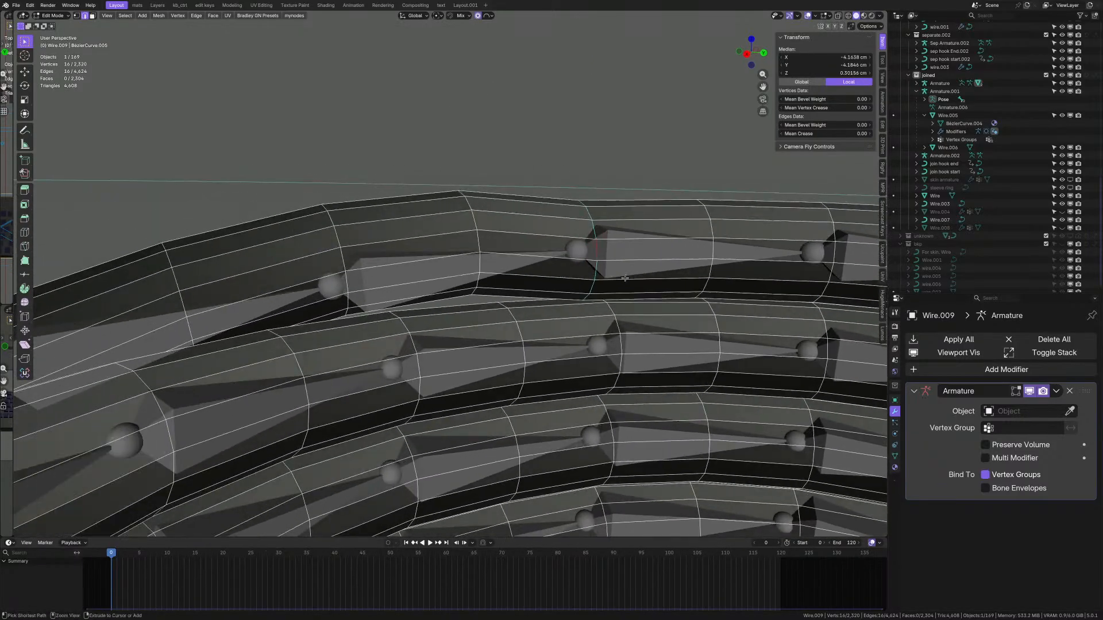
- Select another ring at the crossing turns and shift it 0.033747 cm X, −0.039371 cm Y proportionally
shift+middle_drag(527, 293, 565, 283)
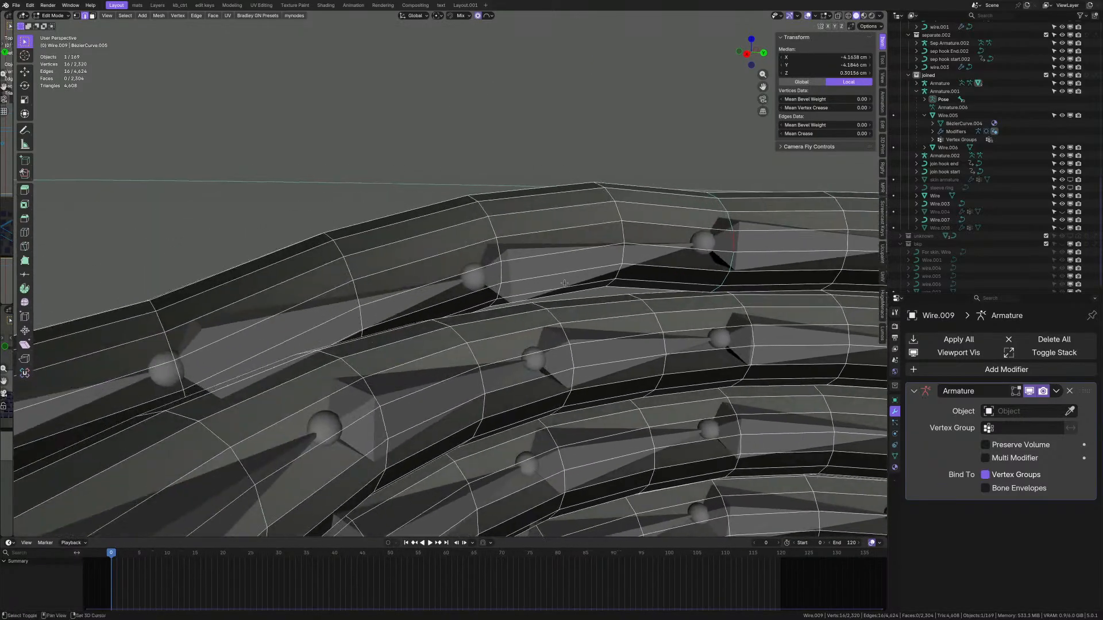
alt+click(352, 291)
scroll(352, 291, down, 3)
middle_drag(352, 291, 380, 377)
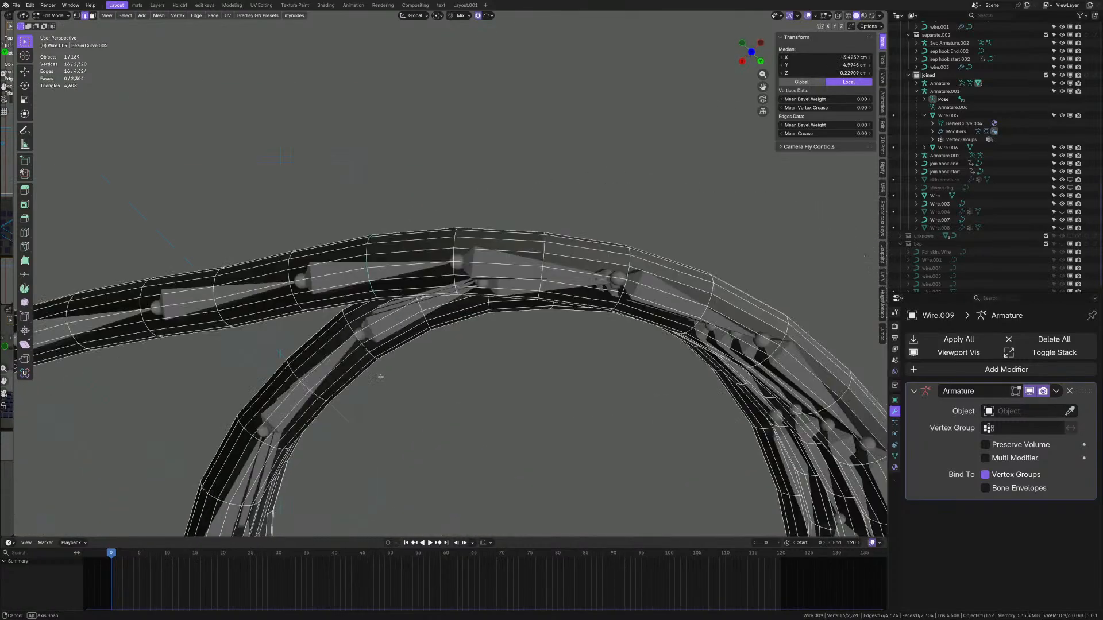
shift+middle_drag(376, 289, 438, 309)
key(g)
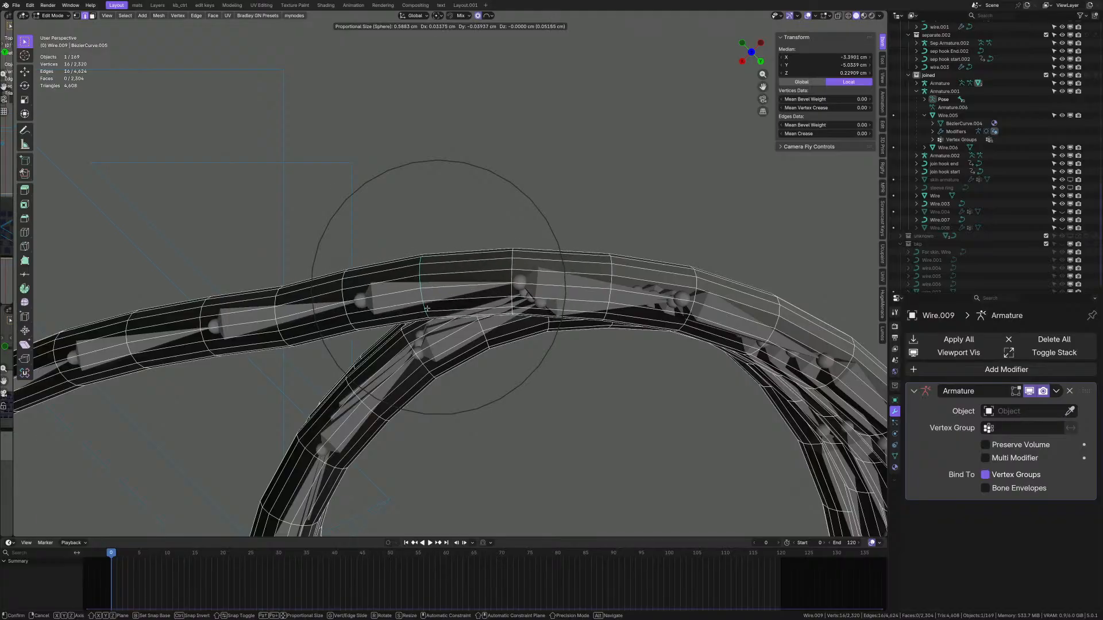
click(427, 309)
middle_drag(427, 309, 472, 365)
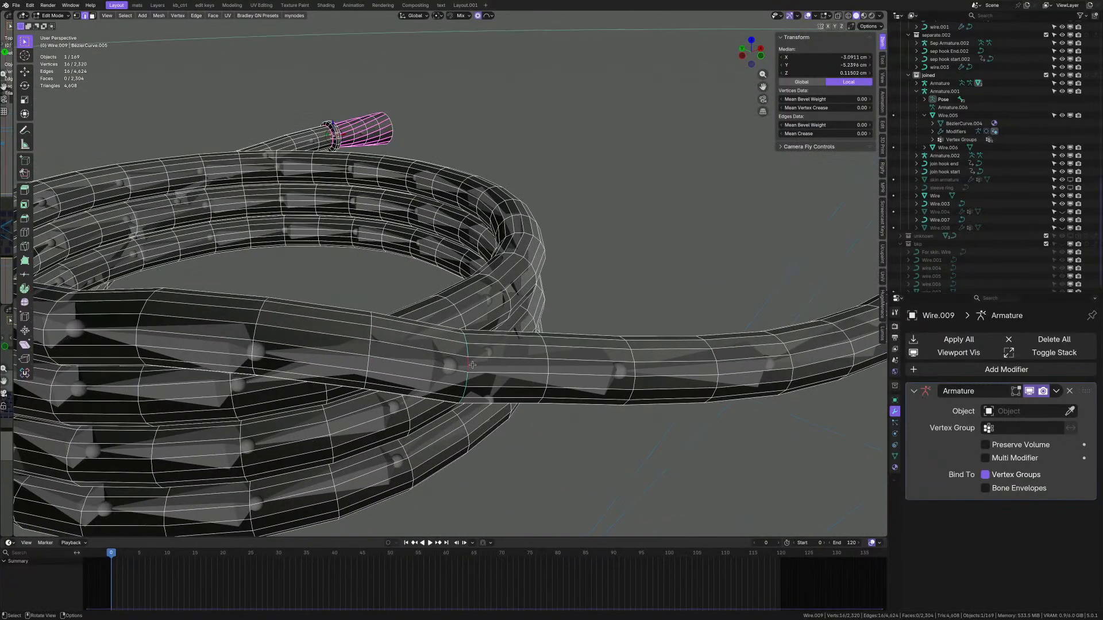
- Move the selected Wire.009 ring with proportional falloff and raise it along Z
key(g)
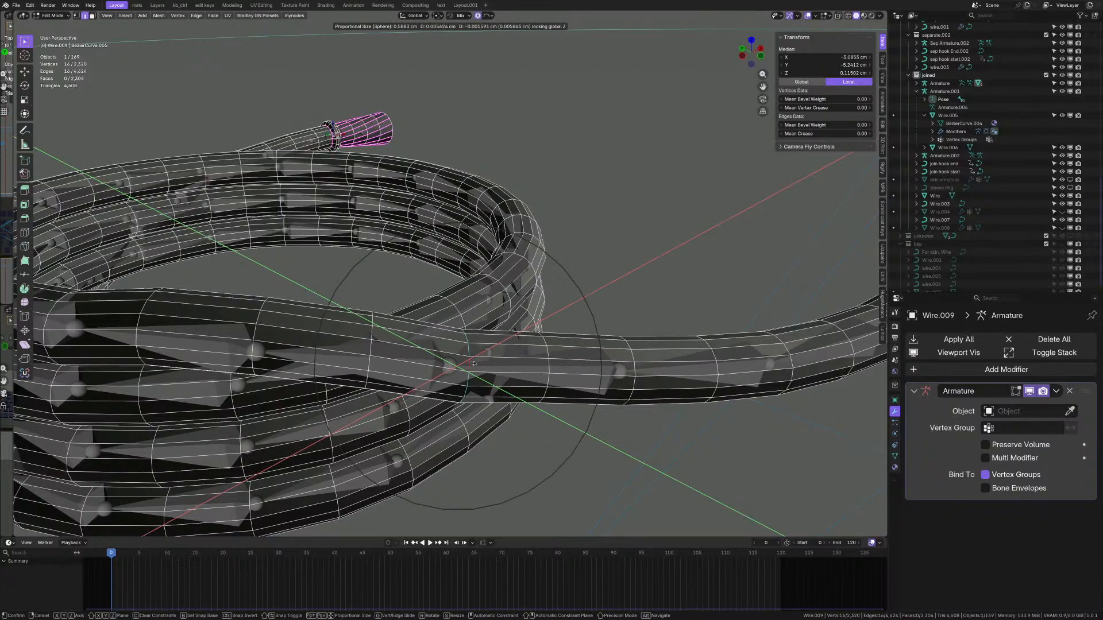
click(471, 363)
middle_drag(488, 371, 510, 361)
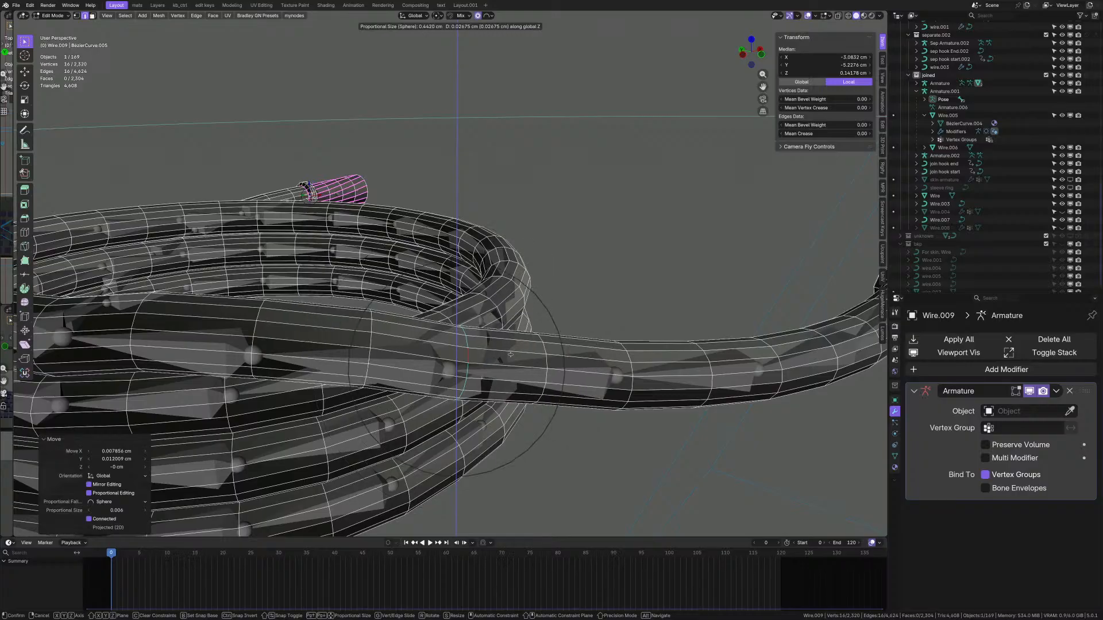
click(511, 353)
middle_drag(510, 354, 597, 282)
scroll(537, 305, down, 4)
scroll(512, 276, up, 5)
middle_drag(513, 275, 429, 292)
scroll(479, 303, up, 4)
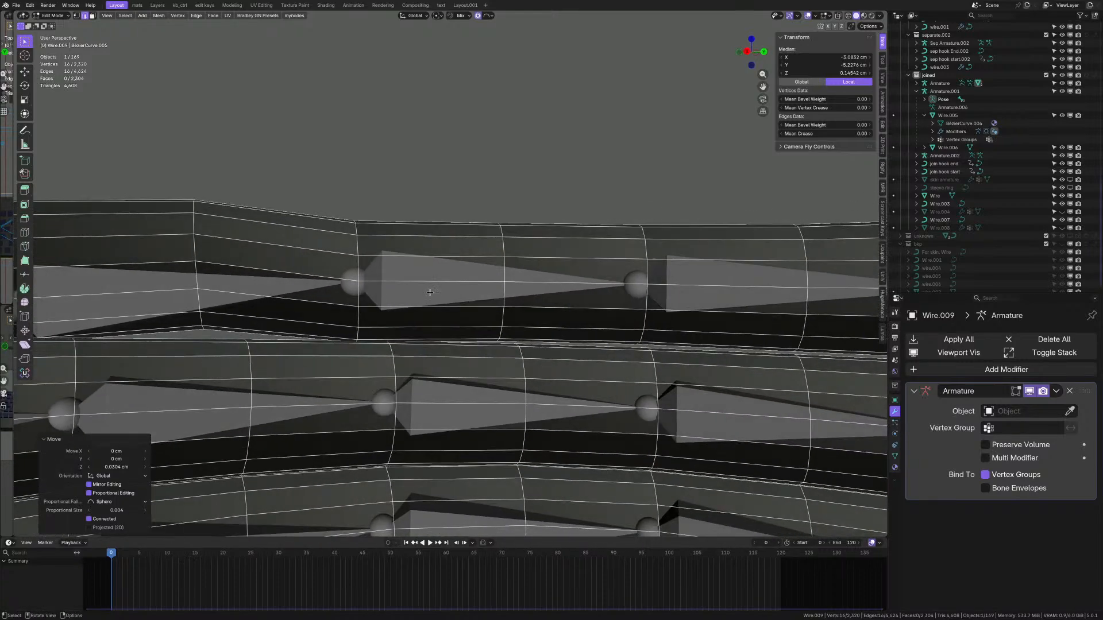
- Shift the next rings along the wire in Z, lowering the last by −0.024573 cm
alt+click(359, 296)
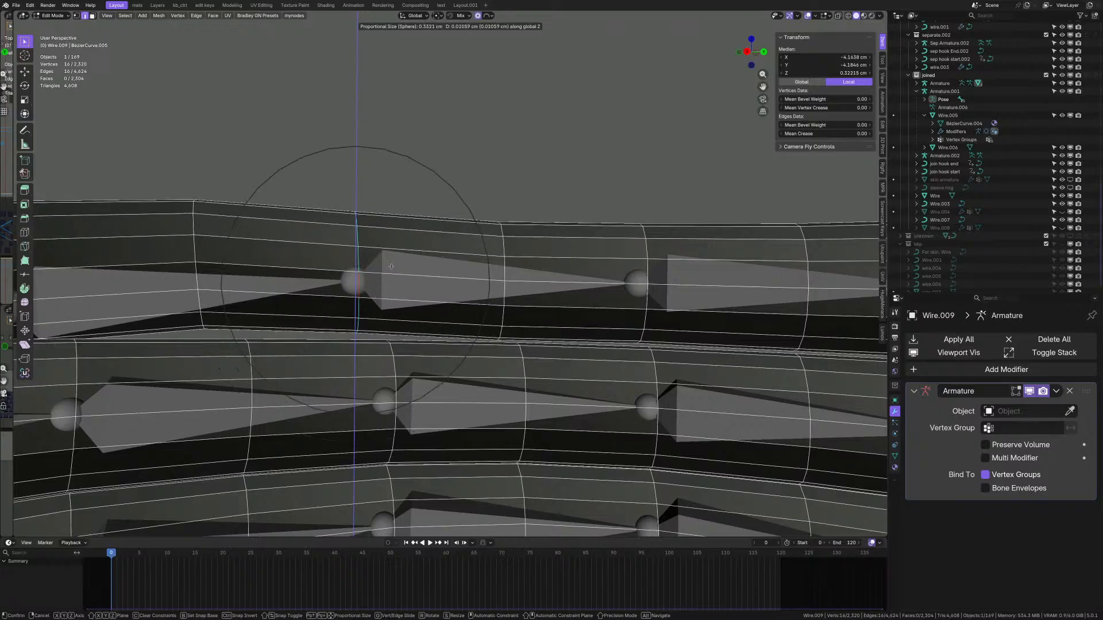
click(390, 269)
middle_drag(390, 269, 371, 272)
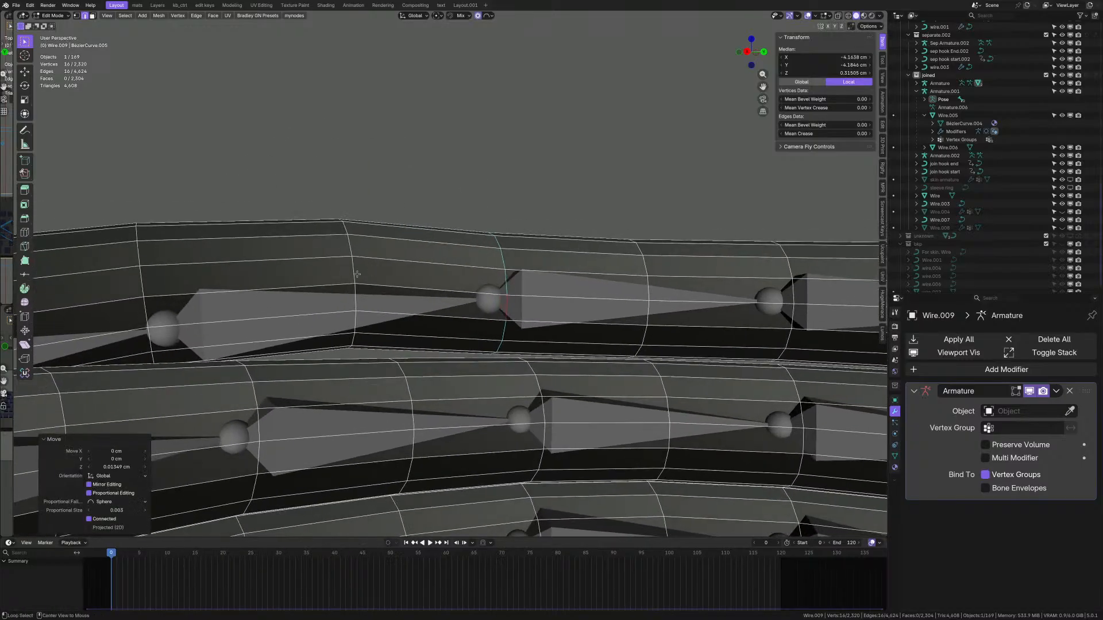
alt+click(357, 274)
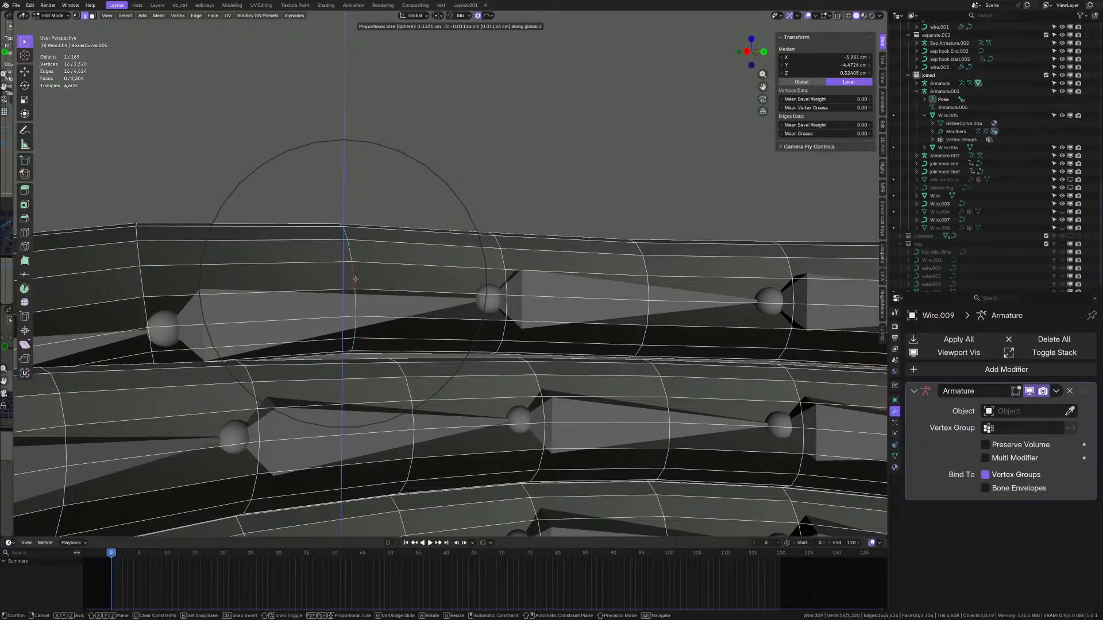
click(355, 280)
middle_drag(355, 280, 554, 288)
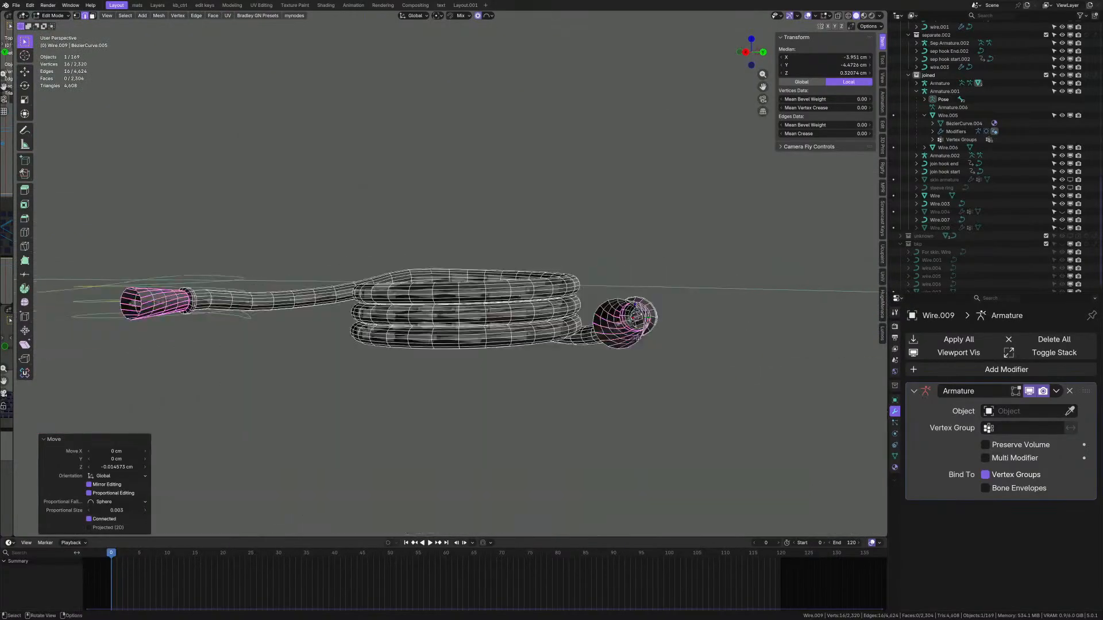
- Cancel a Z move, then shift a lower coil ring in Z with proportional falloff
scroll(631, 368, up, 7)
middle_drag(631, 368, 508, 330)
scroll(510, 330, down, 3)
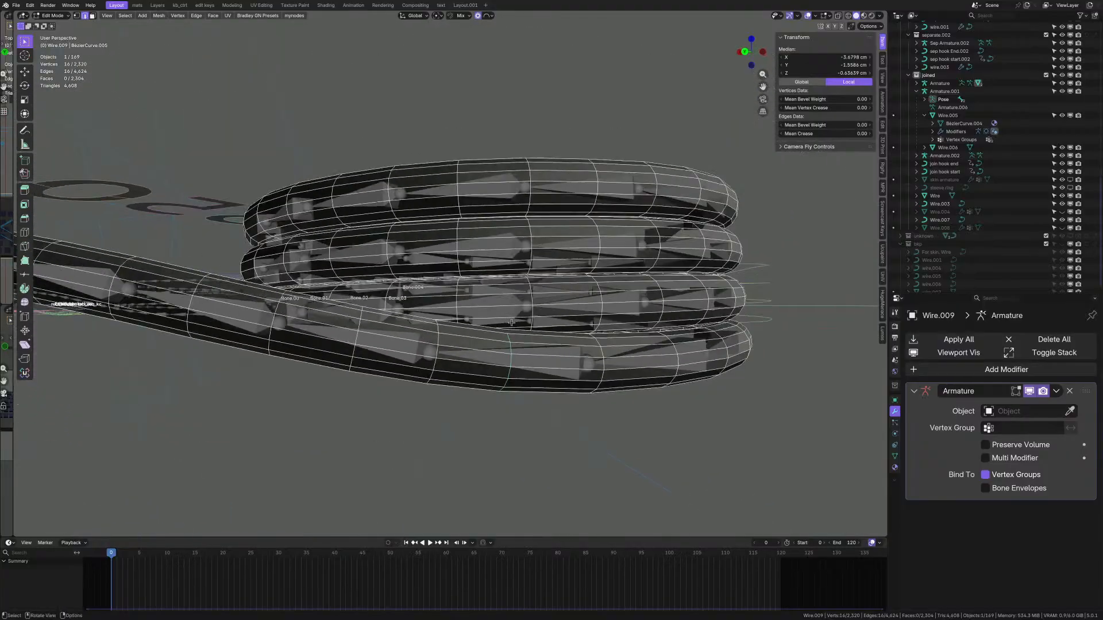
scroll(510, 330, up, 3)
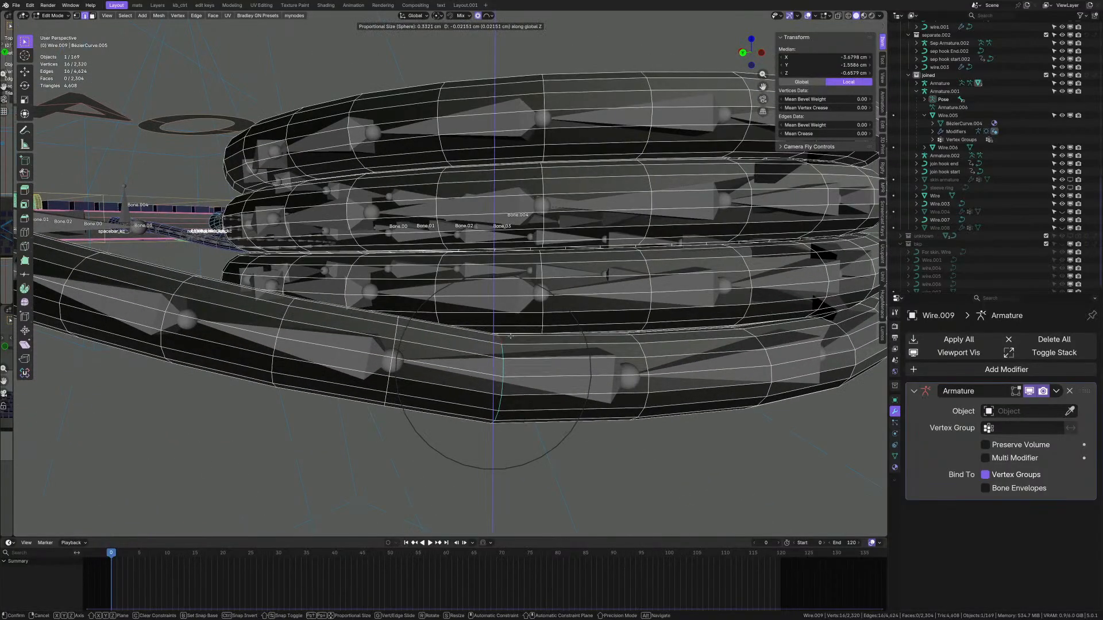
right_click(511, 342)
middle_drag(512, 341, 576, 328)
scroll(545, 352, up, 1)
key(g)
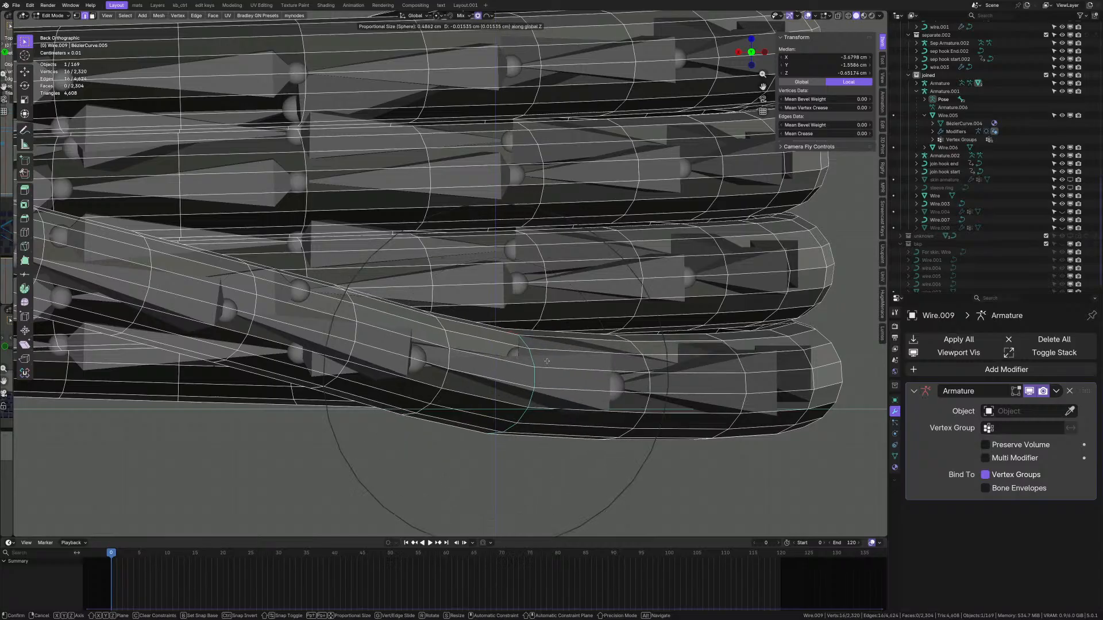
click(447, 331)
scroll(447, 331, up, 1)
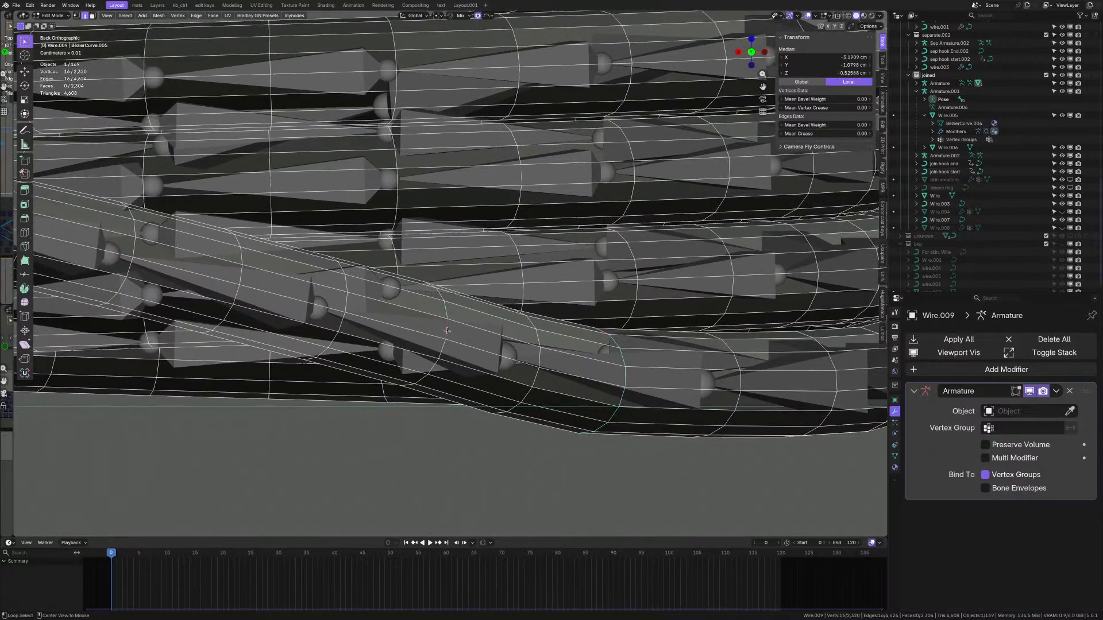
- Make two more proportional ring moves, ending with a −0.070915 cm X, −0.00289 cm Y nudge
key(g)
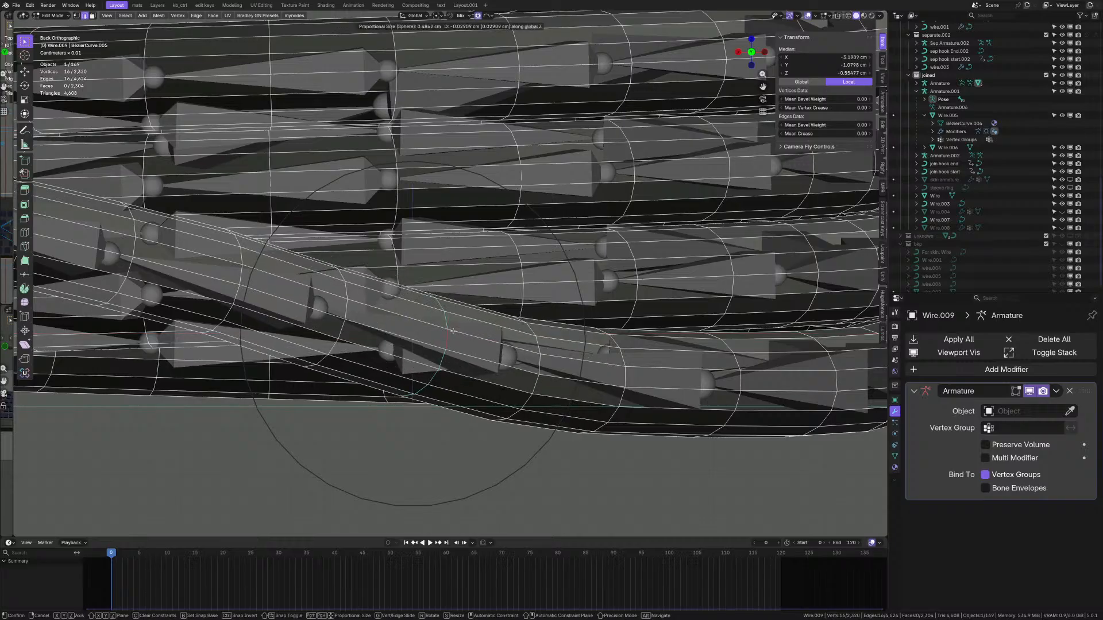
click(453, 341)
middle_drag(454, 340, 495, 348)
scroll(501, 354, up, 4)
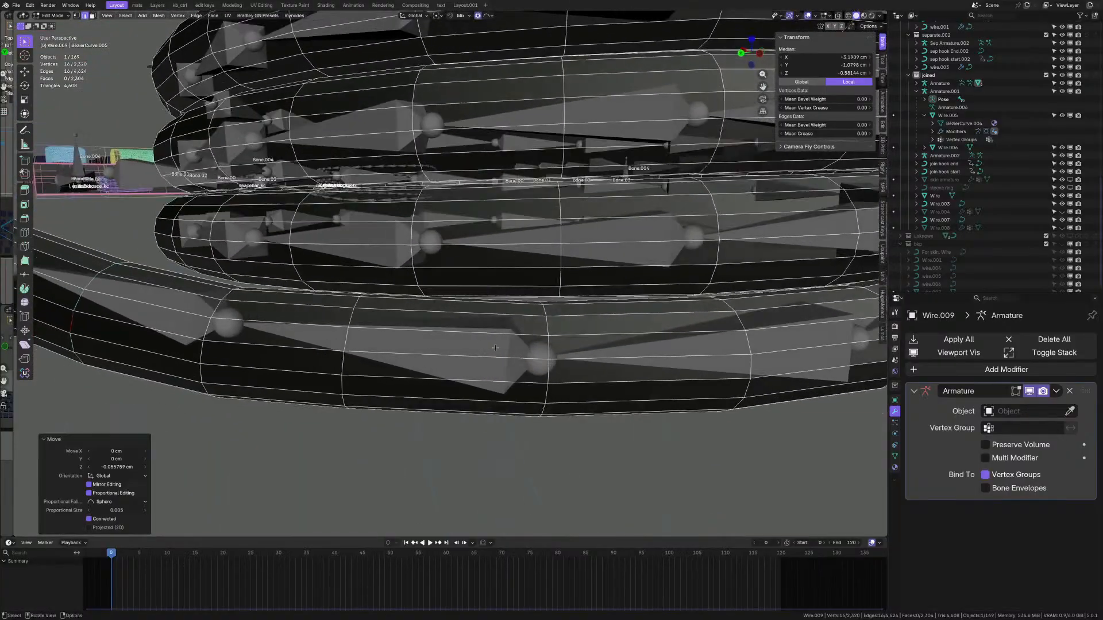
middle_drag(352, 331, 420, 335)
key(g)
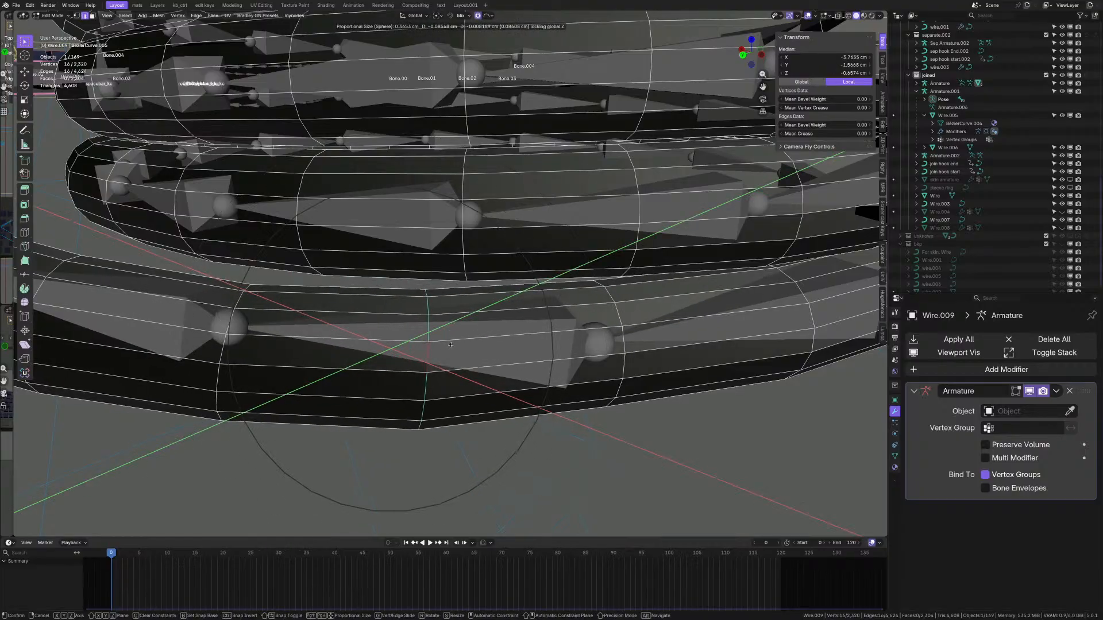
click(444, 343)
middle_drag(444, 344, 545, 364)
scroll(615, 330, up, 3)
scroll(616, 331, down, 1)
scroll(620, 344, down, 3)
scroll(293, 279, up, 3)
- Return to Object Mode, select Armature.002, enter its Edit Mode and select Bone.60
middle_drag(293, 279, 327, 276)
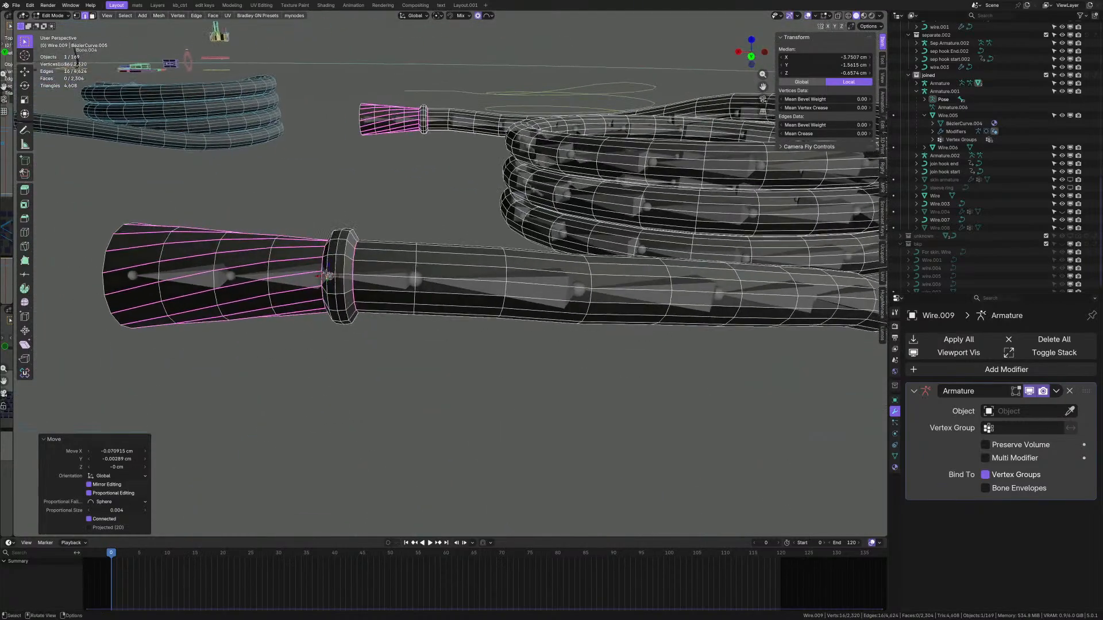
click(424, 211)
scroll(422, 258, down, 3)
shift+middle_drag(712, 287, 471, 324)
scroll(497, 314, up, 3)
click(496, 314)
key(Tab)
click(503, 294)
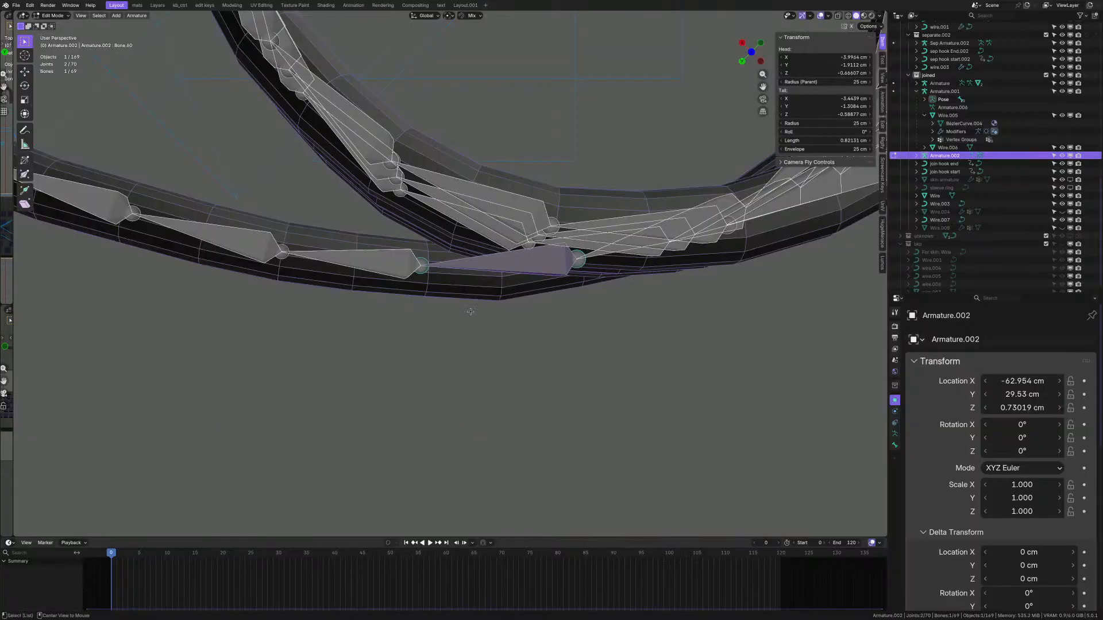
- Lower two bone joints (−0.004728 cm Z, then −0.028902 cm X, 0.001112 cm Y) and return to Object Mode
scroll(451, 285, up, 2)
shift+middle_drag(394, 252, 425, 282)
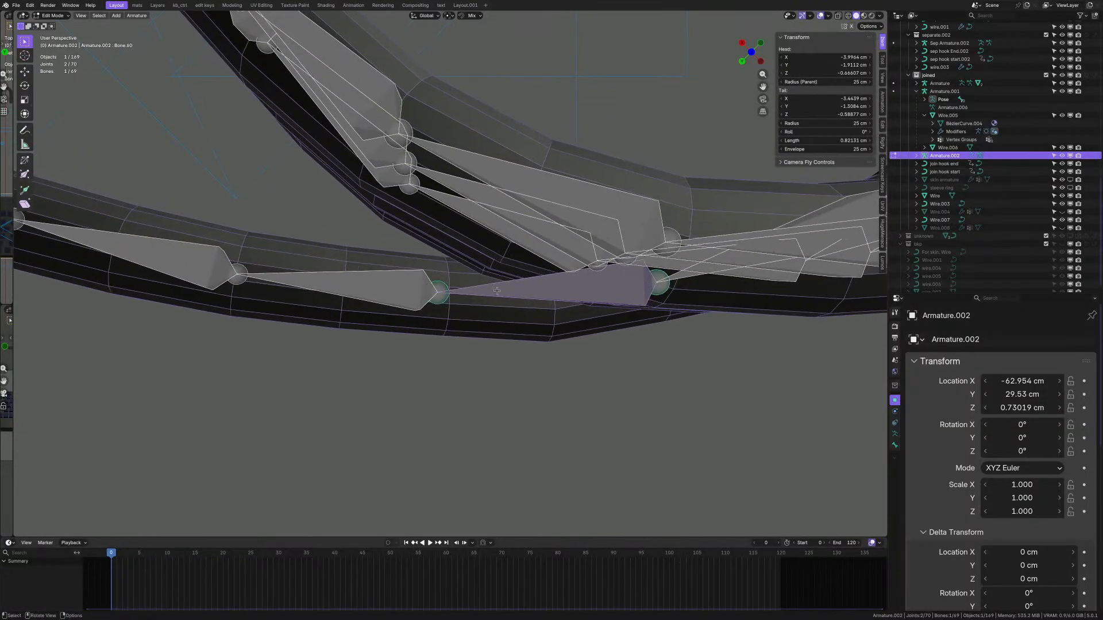
middle_drag(497, 291, 436, 296)
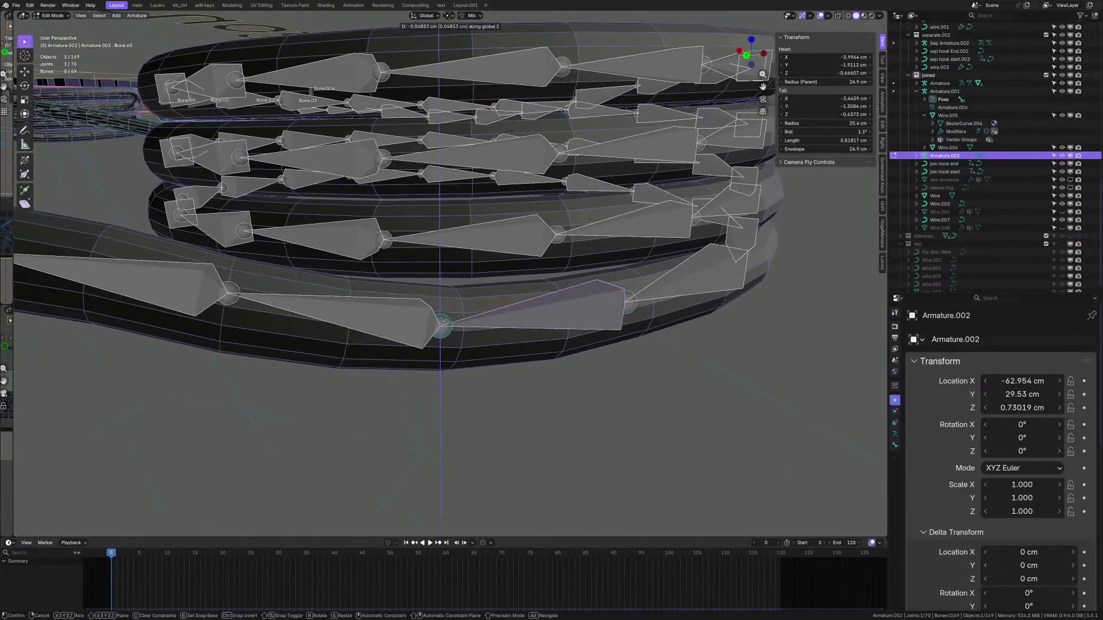
click(447, 325)
middle_drag(512, 308, 529, 404)
scroll(481, 277, down, 8)
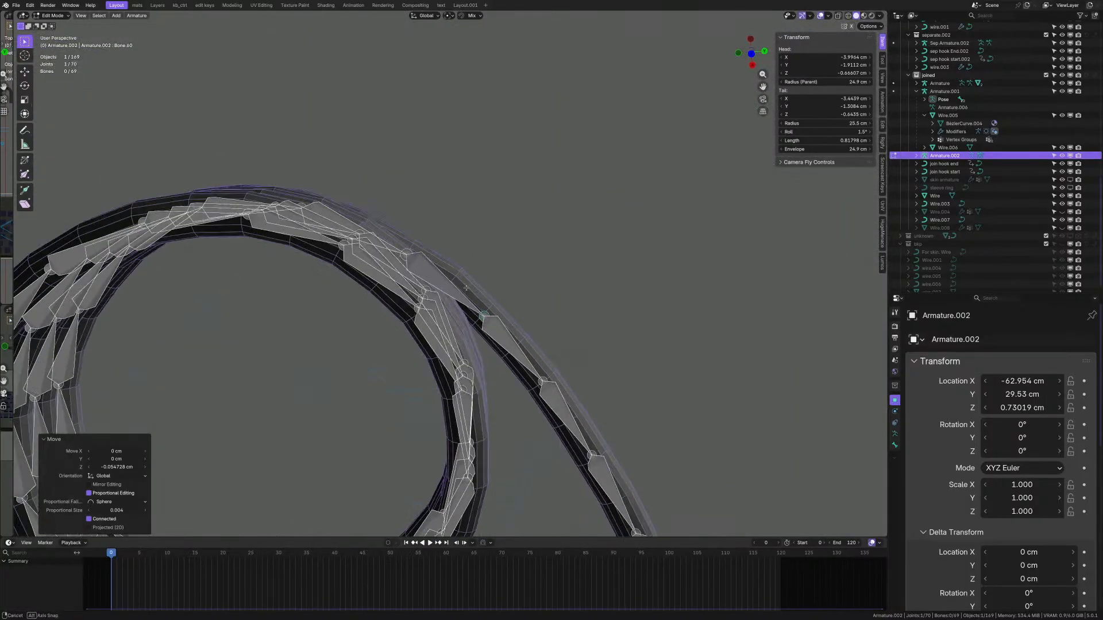
scroll(487, 322, up, 8)
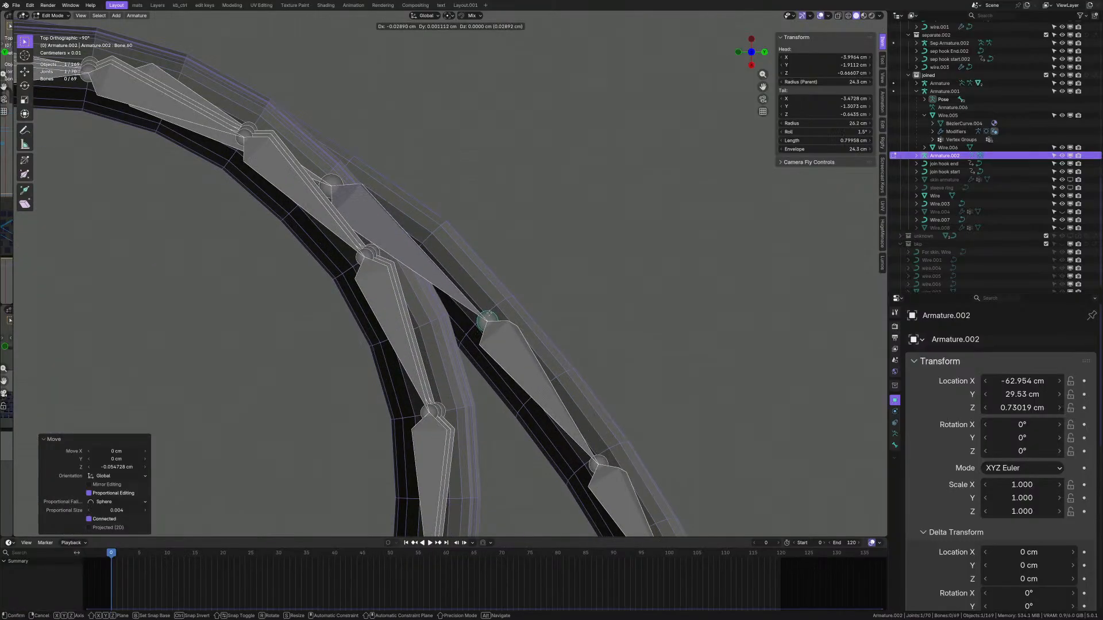
click(489, 314)
scroll(489, 313, down, 3)
middle_drag(487, 313, 440, 278)
scroll(440, 277, down, 5)
key(Tab)
- Select Wire.007 and Wire.003, briefly enter Edit Mode on the curve, then return to Object Mode
scroll(561, 263, up, 4)
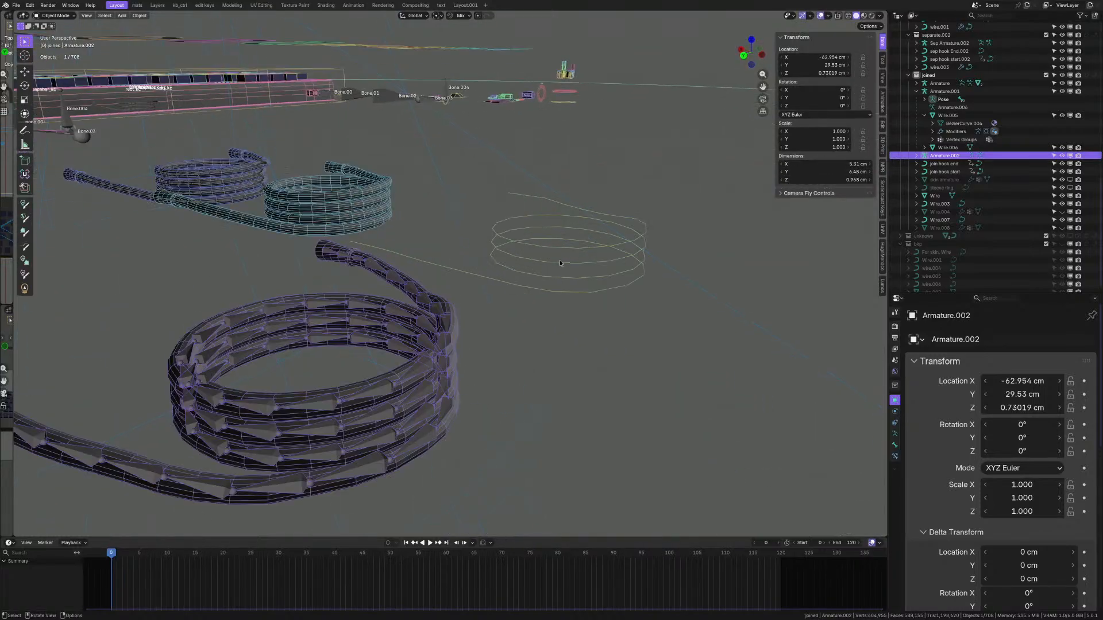
click(564, 263)
shift+middle_drag(270, 195, 372, 265)
scroll(372, 265, up, 3)
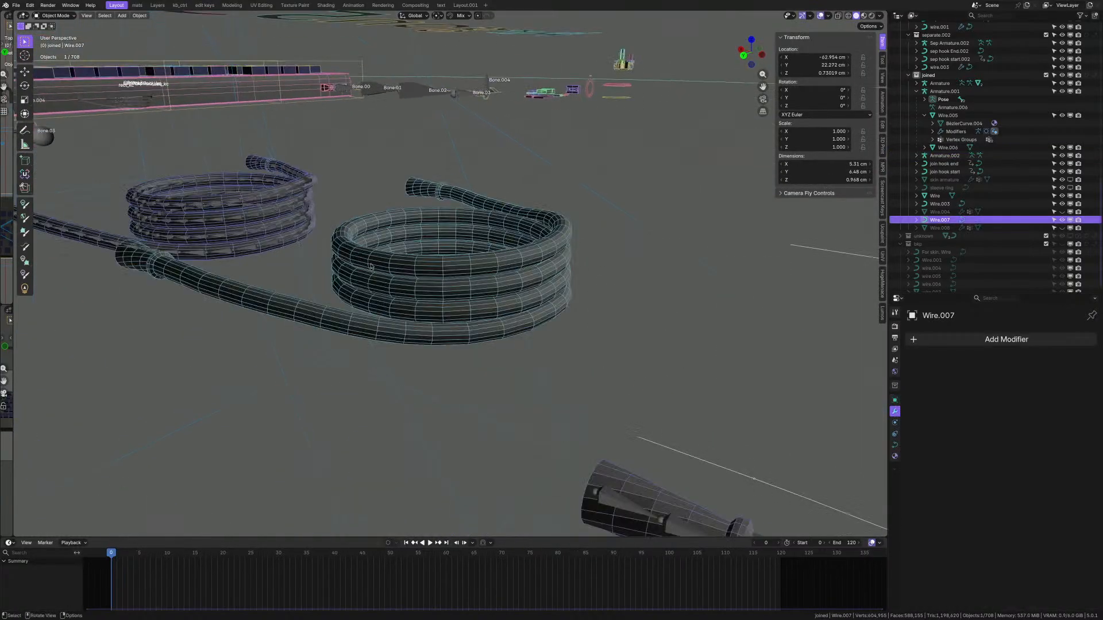
shift+click(399, 306)
key(Tab)
scroll(176, 273, up, 2)
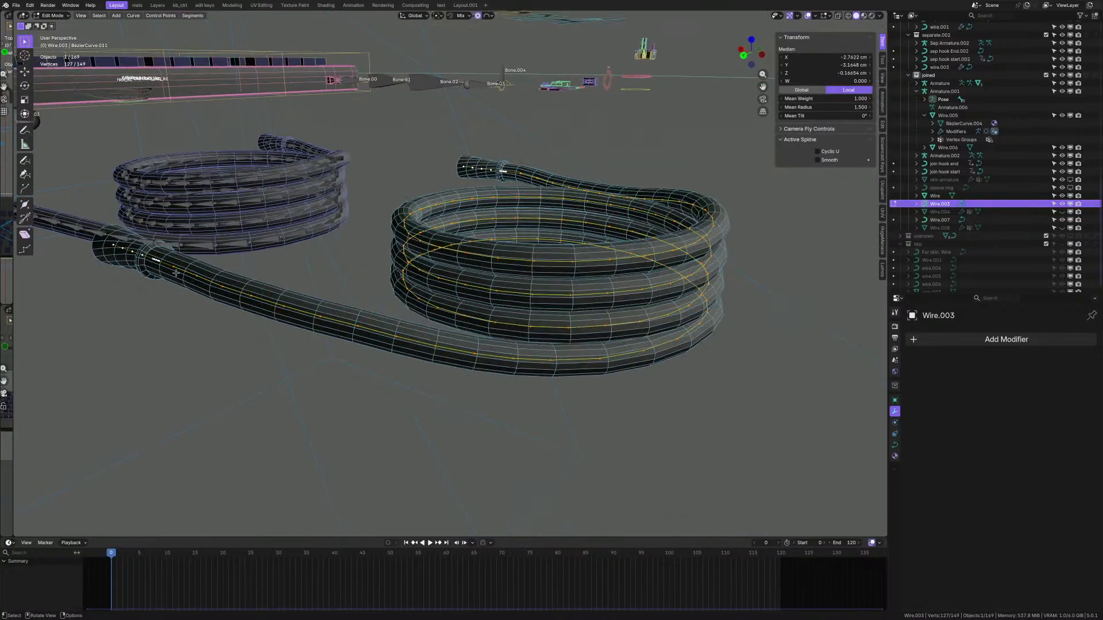
scroll(535, 362, up, 5)
middle_drag(535, 362, 471, 287)
key(Tab)
- Select Armature.002 together with Wire.009, then open the File menu
scroll(461, 277, down, 5)
scroll(501, 313, down, 3)
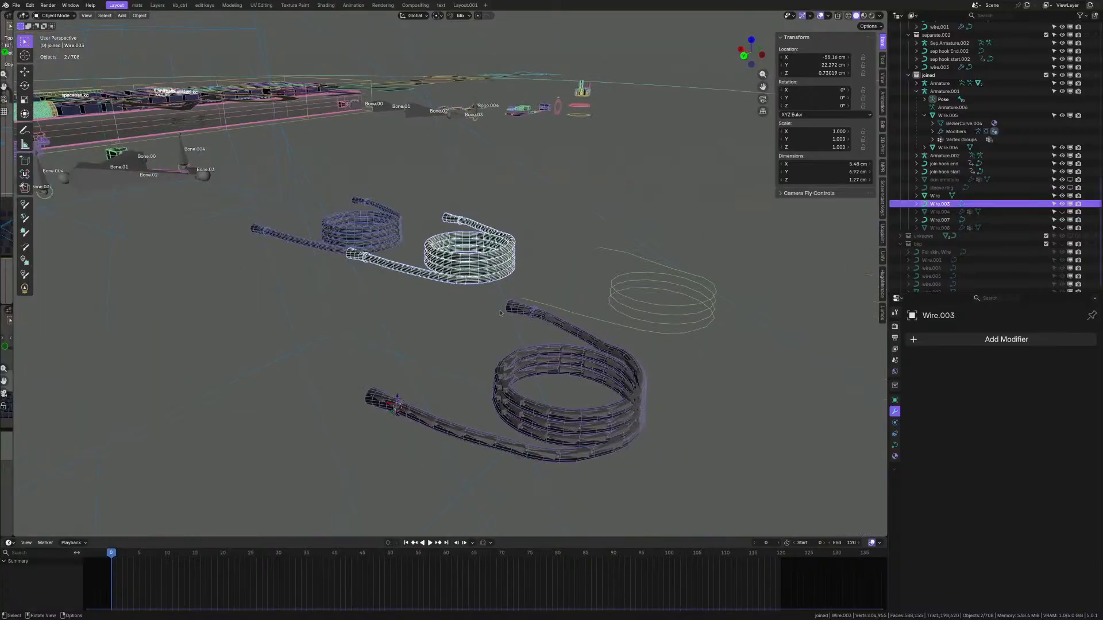
scroll(529, 407, up, 2)
click(529, 408)
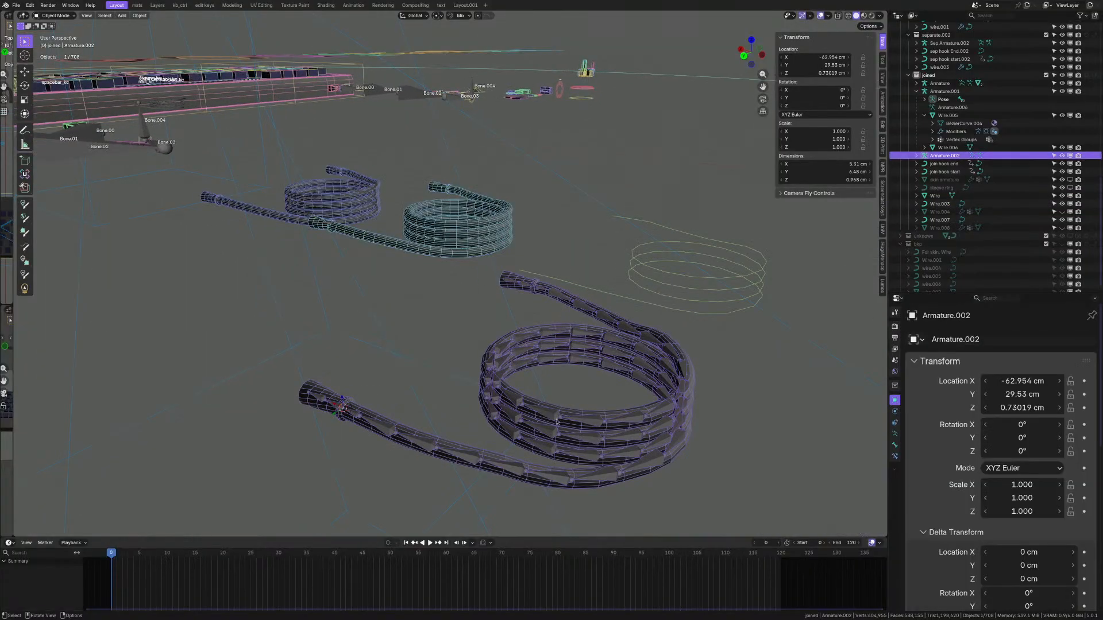
scroll(562, 395, up, 3)
shift+click(533, 374)
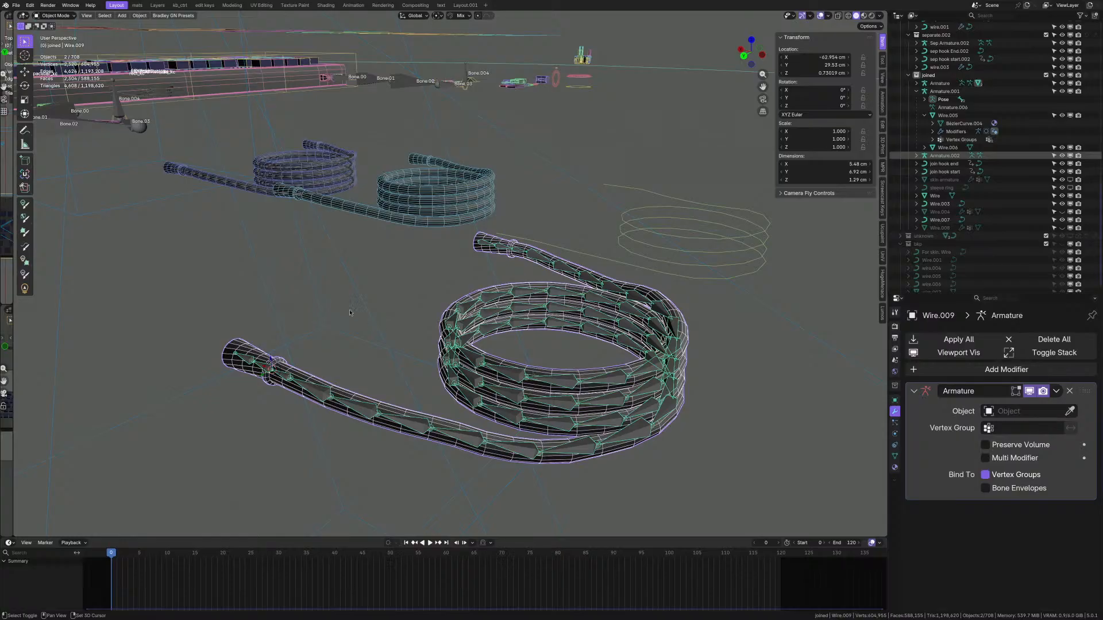
middle_drag(270, 358, 256, 359)
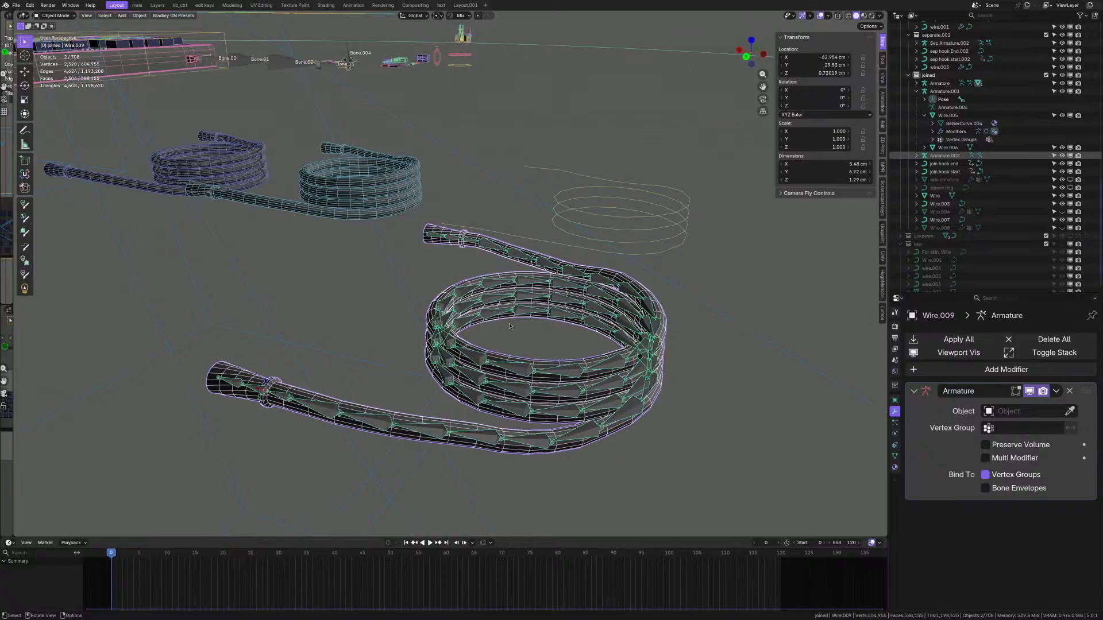
click(17, 6)
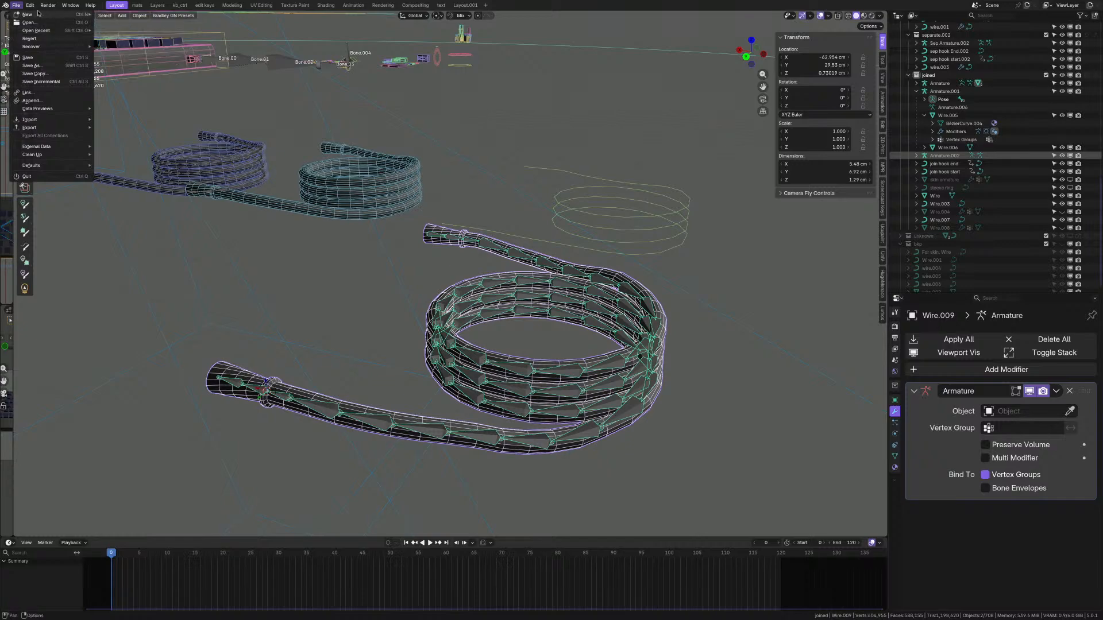
- Revert via Edit > Undo History to the state with only the bare Wire.007 coil curve
mouse_move(29, 6)
mouse_move(57, 30)
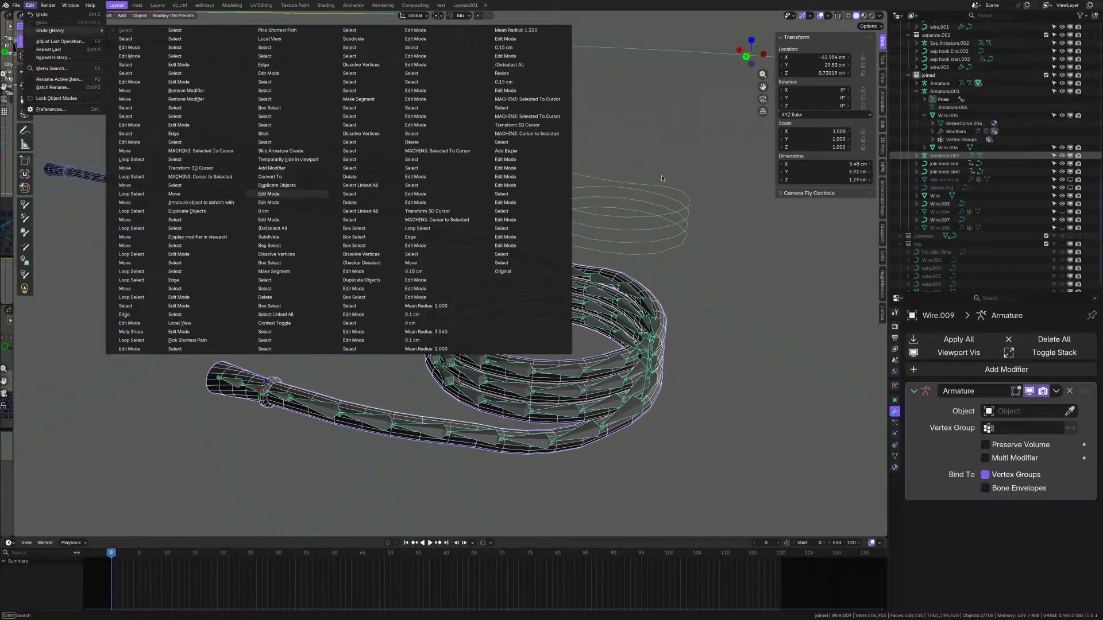
scroll(599, 257, down, 3)
- Open the Edit menu and dismiss it without changing anything
scroll(585, 279, up, 9)
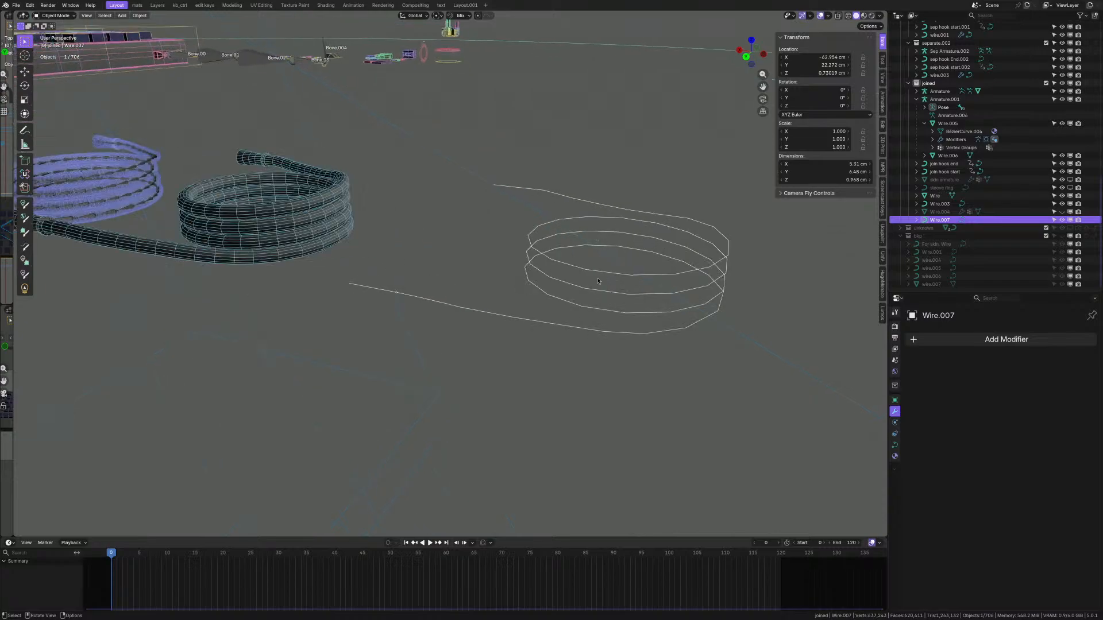
scroll(587, 318, down, 4)
mouse_move(586, 319)
middle_down()
mouse_move(589, 339)
mouse_move(583, 330)
middle_up()
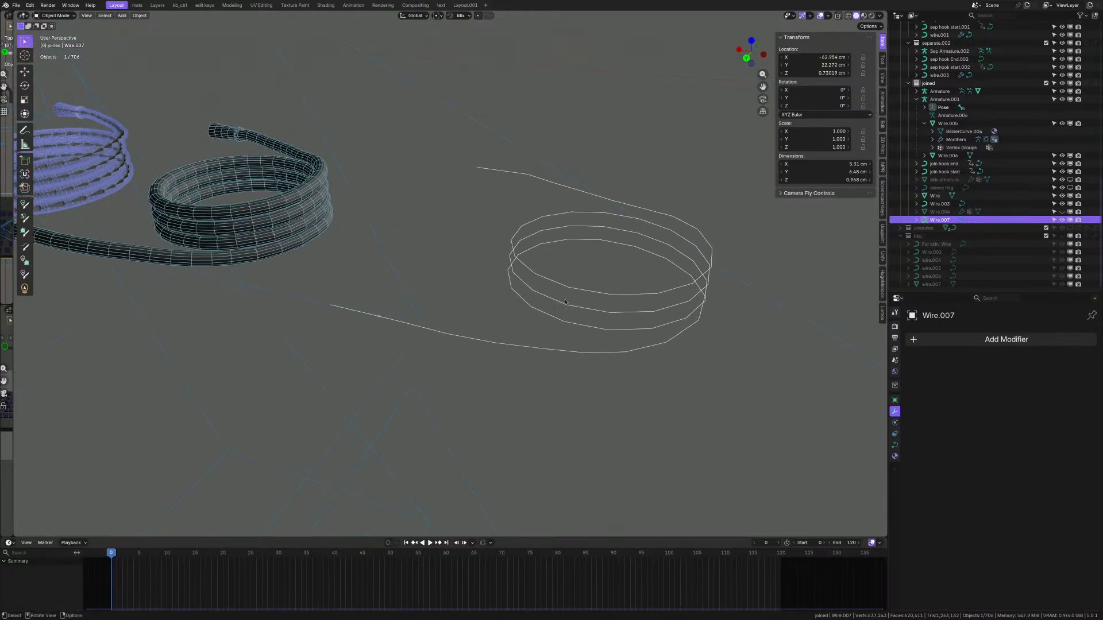
scroll(459, 273, down, 5)
scroll(459, 274, up, 1)
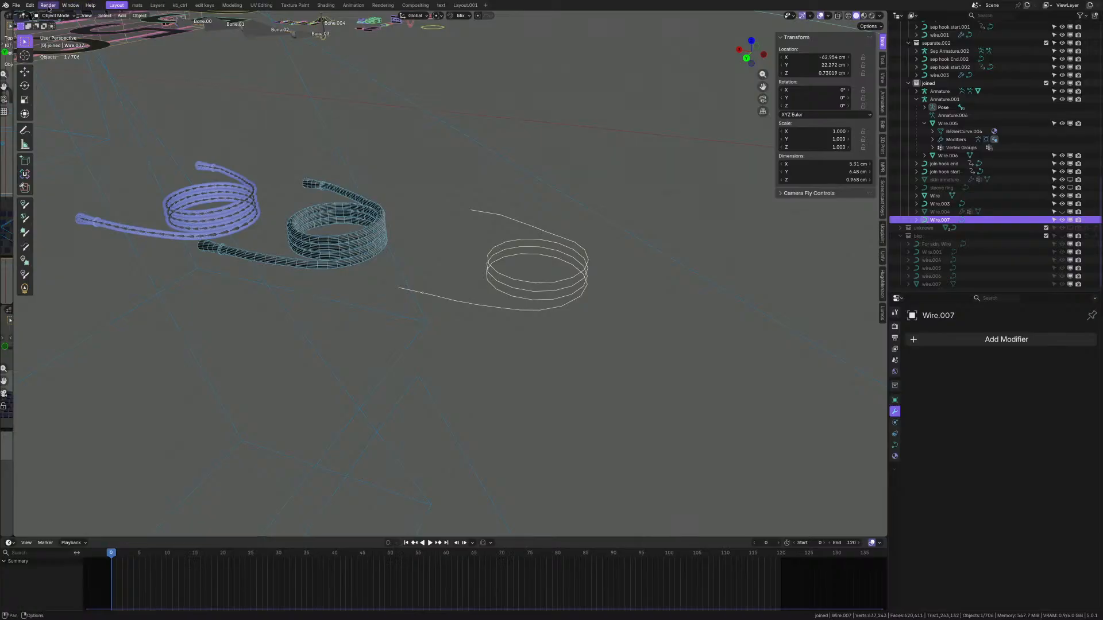
click(30, 5)
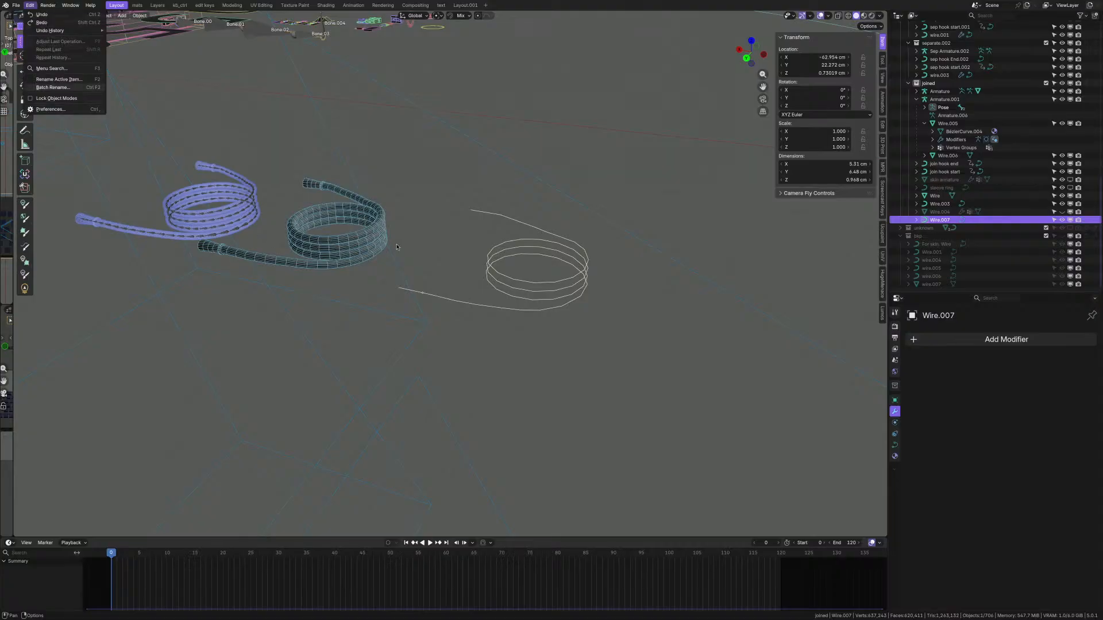
click(543, 257)
scroll(447, 281, up, 1)
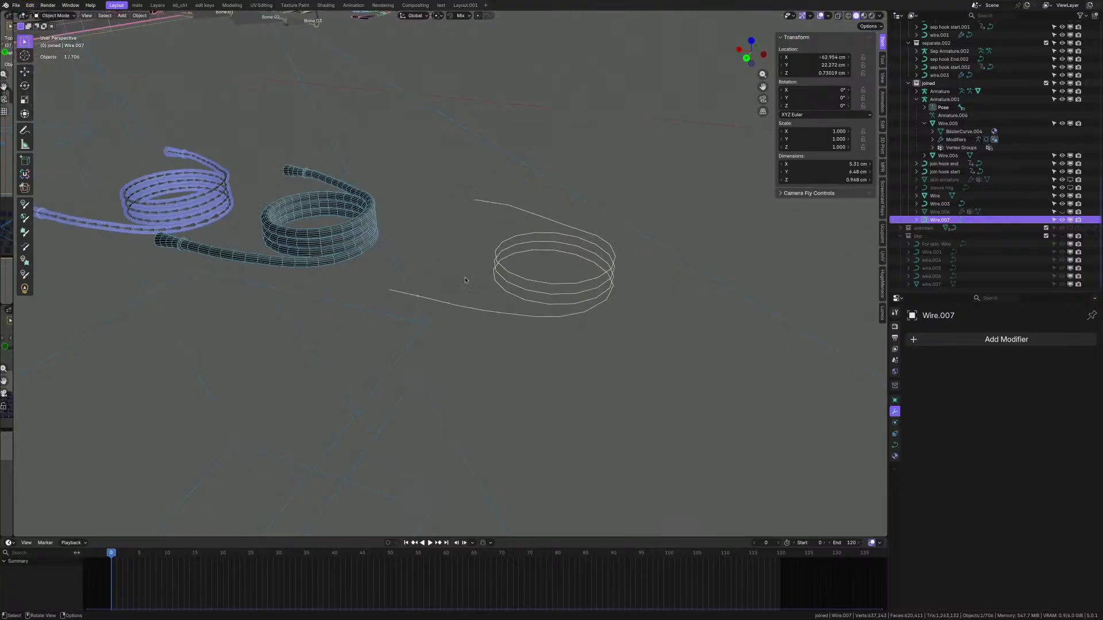
scroll(516, 280, up, 2)
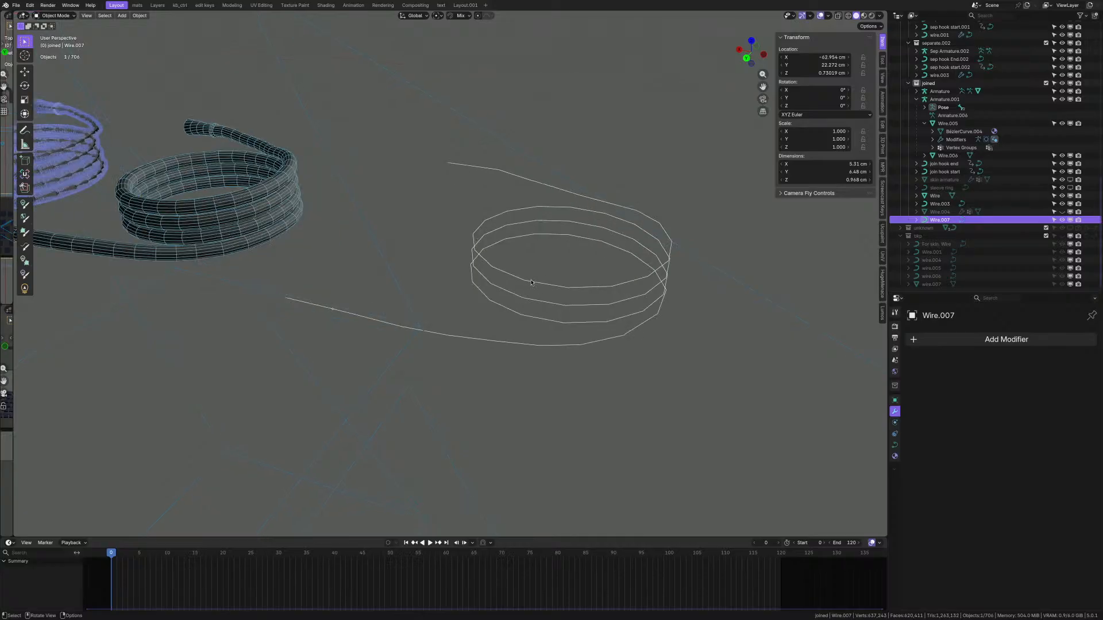
- Toggle Wire.007 into curve editing and back, then delete the Wire.007 ring curve
key(ctrl+Tab)
scroll(525, 272, down, 2)
middle_drag(525, 272, 535, 276)
scroll(536, 275, up, 1)
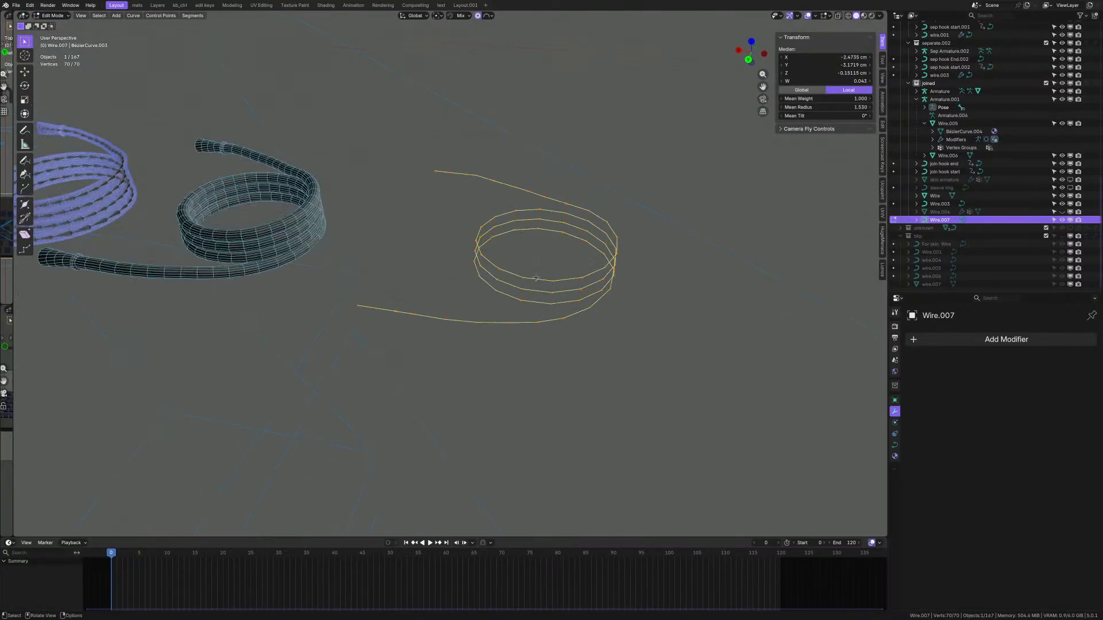
key(ctrl+Tab)
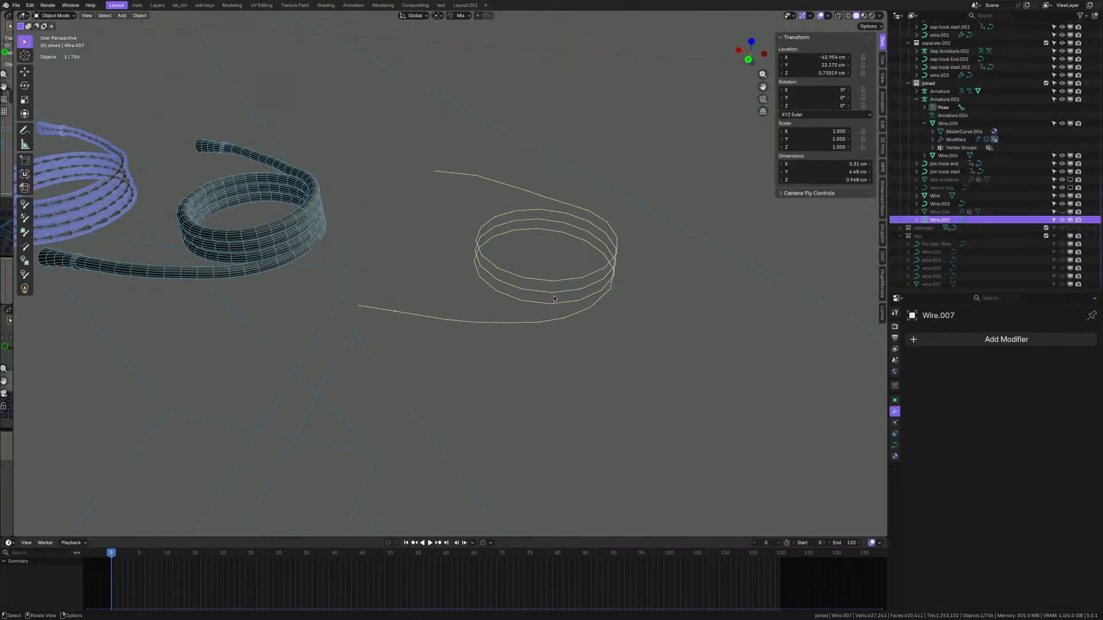
key(Delete)
- Select the Wire.003 coiled wire and enter Edit Mode on its curve
scroll(201, 247, down, 1)
shift+middle_drag(201, 247, 313, 261)
scroll(313, 260, up, 3)
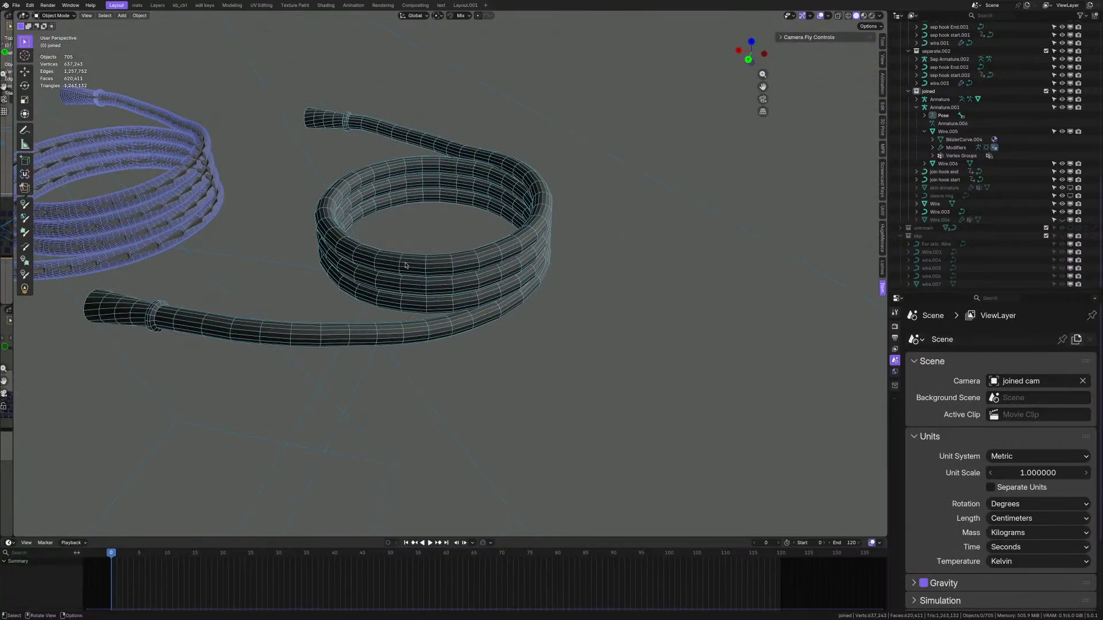
click(447, 202)
key(Tab)
middle_drag(446, 202, 463, 316)
- Isolate Wire.003 in Left local view and lower a control point −0.048562 cm in Z proportionally
scroll(463, 316, up, 3)
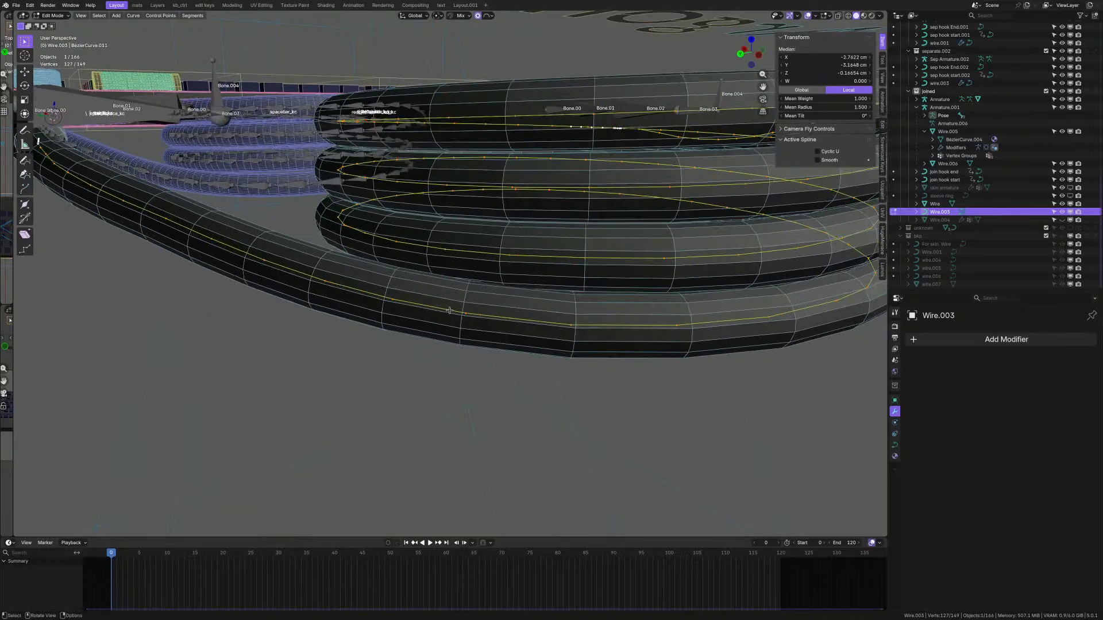
click(463, 316)
key(ctrl+KP_3)
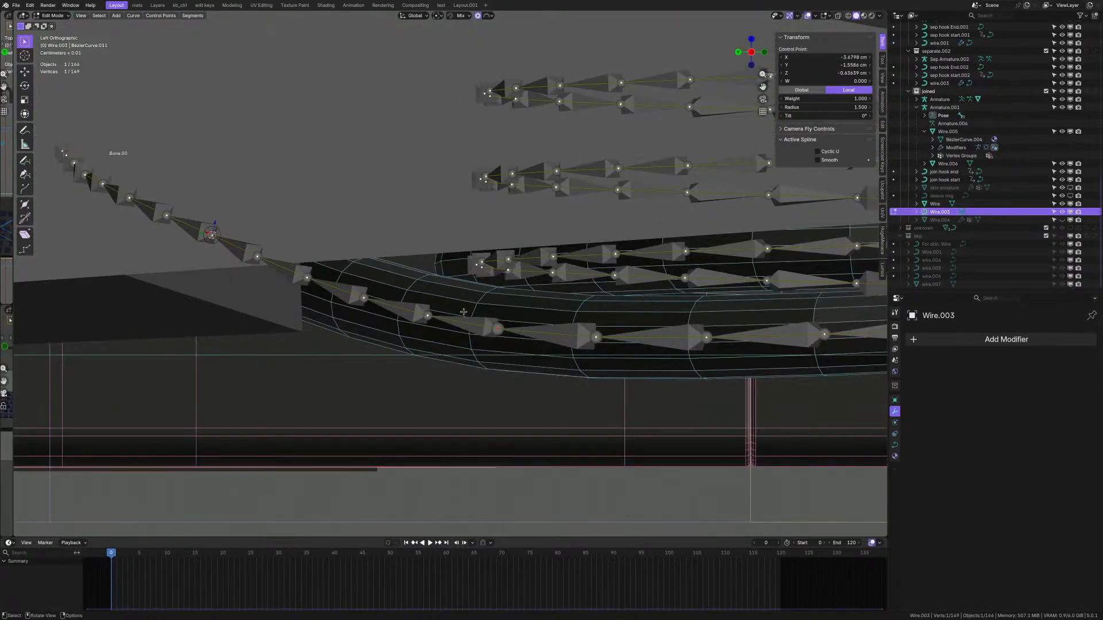
key(KP_Divide)
scroll(464, 312, down, 2)
scroll(610, 305, up, 4)
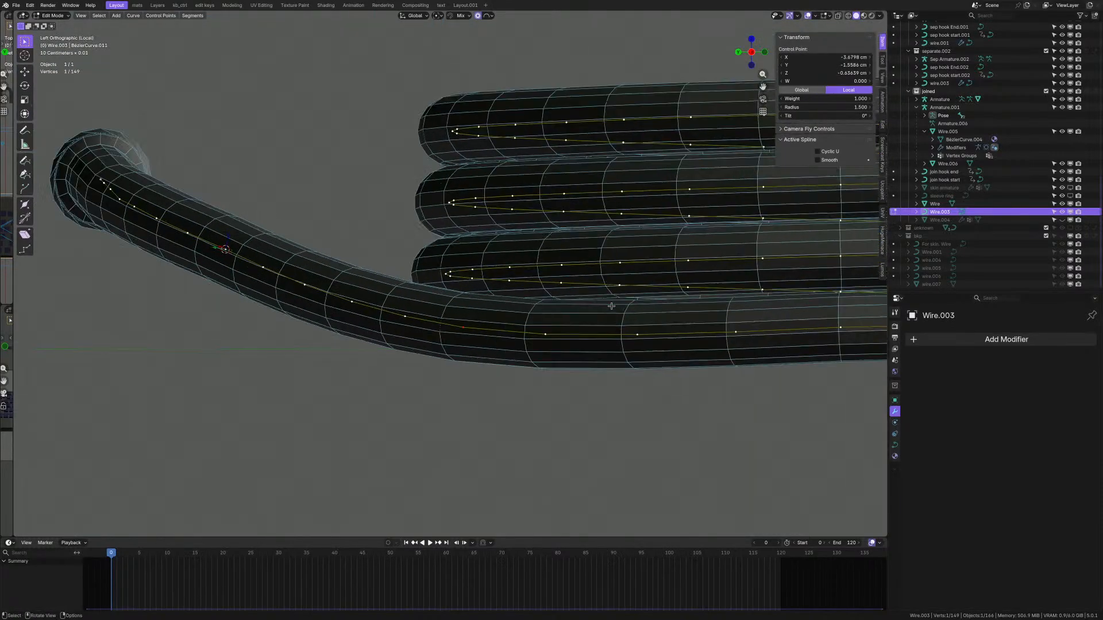
key(g)
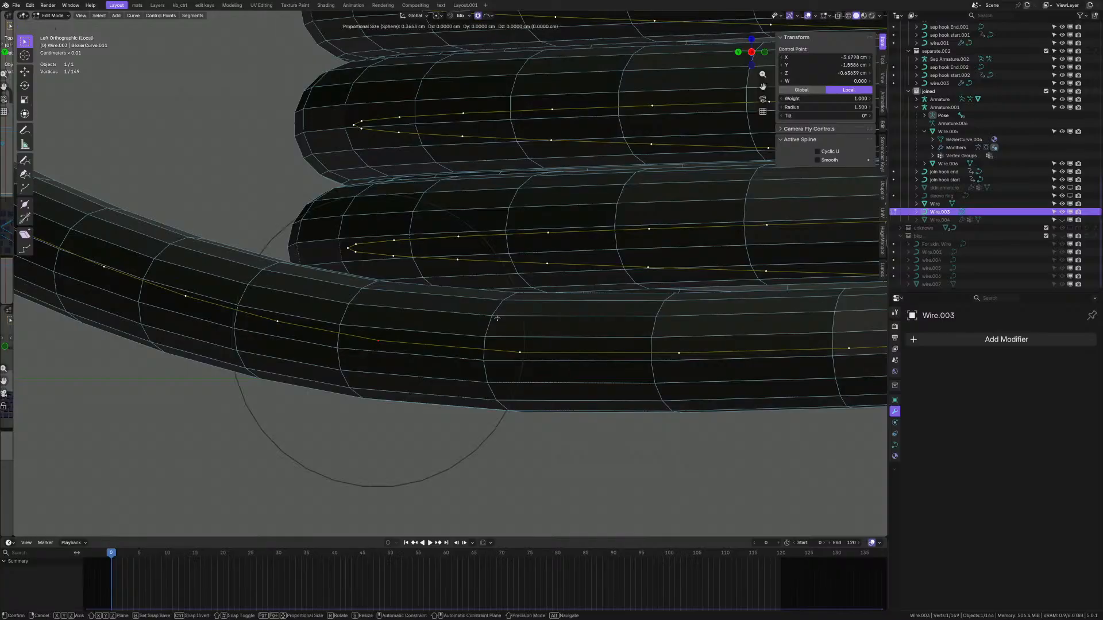
key(z)
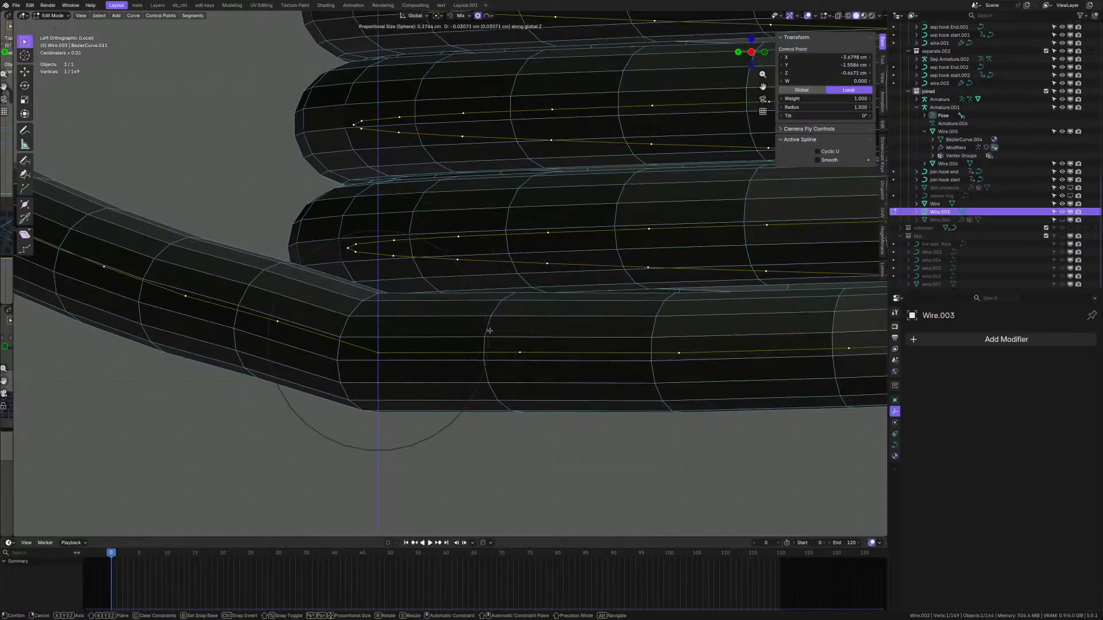
scroll(486, 336, down, 6)
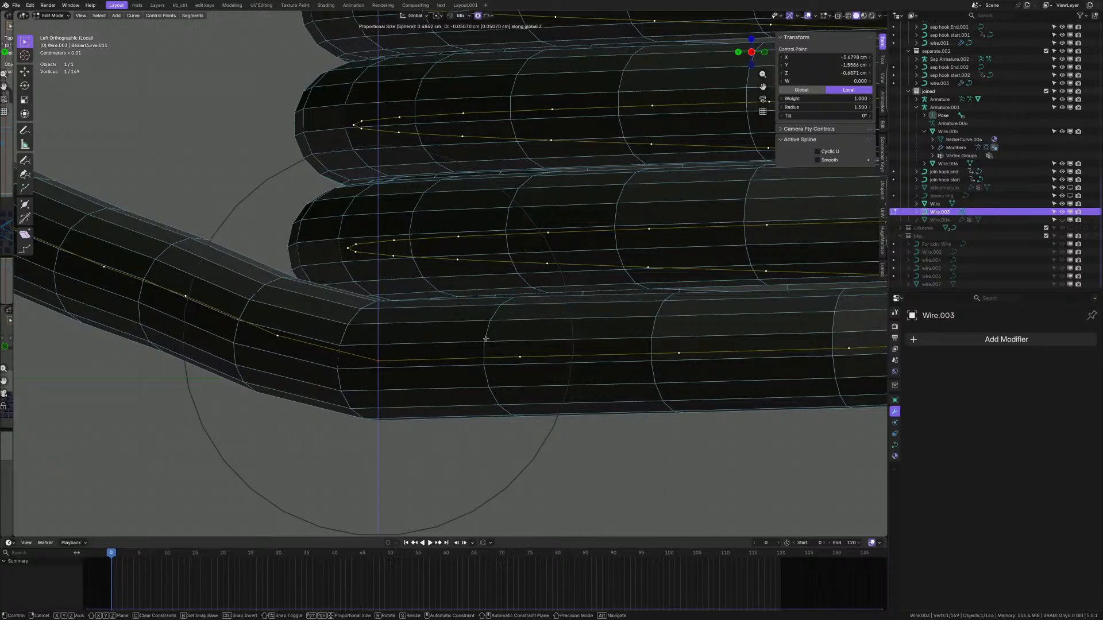
click(483, 344)
- Select the control points along Wire.003's bottom coil turn
scroll(581, 337, down, 4)
shift+middle_drag(580, 337, 431, 352)
middle_drag(562, 366, 458, 315)
shift+middle_drag(563, 314, 411, 323)
shift+click(695, 311)
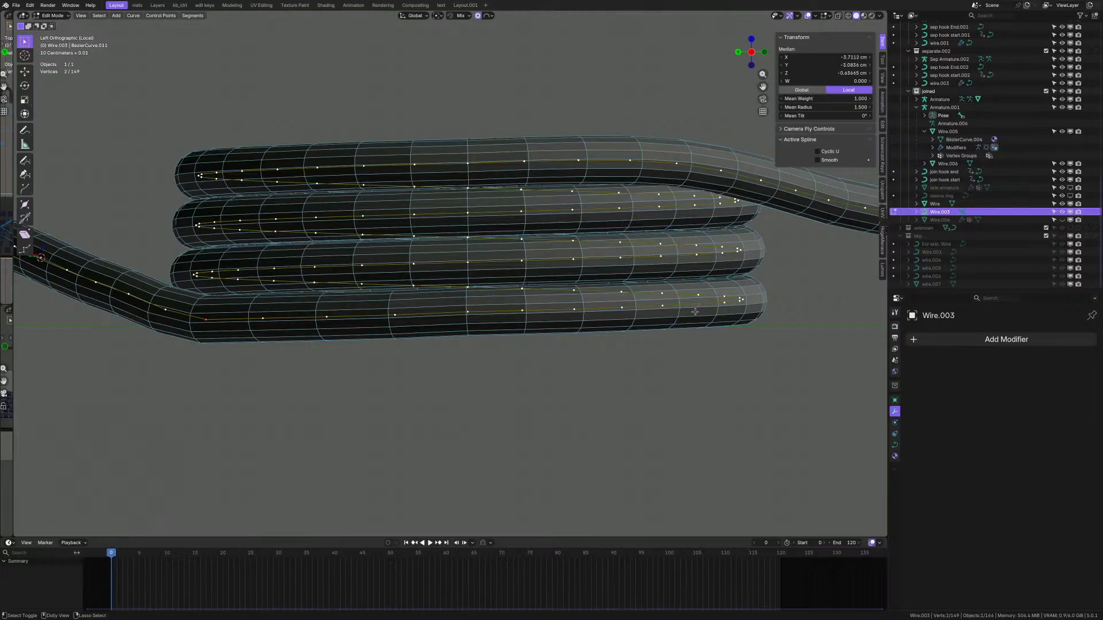
shift+drag(244, 314, 653, 315)
shift+click(659, 301)
middle_drag(659, 301, 575, 308)
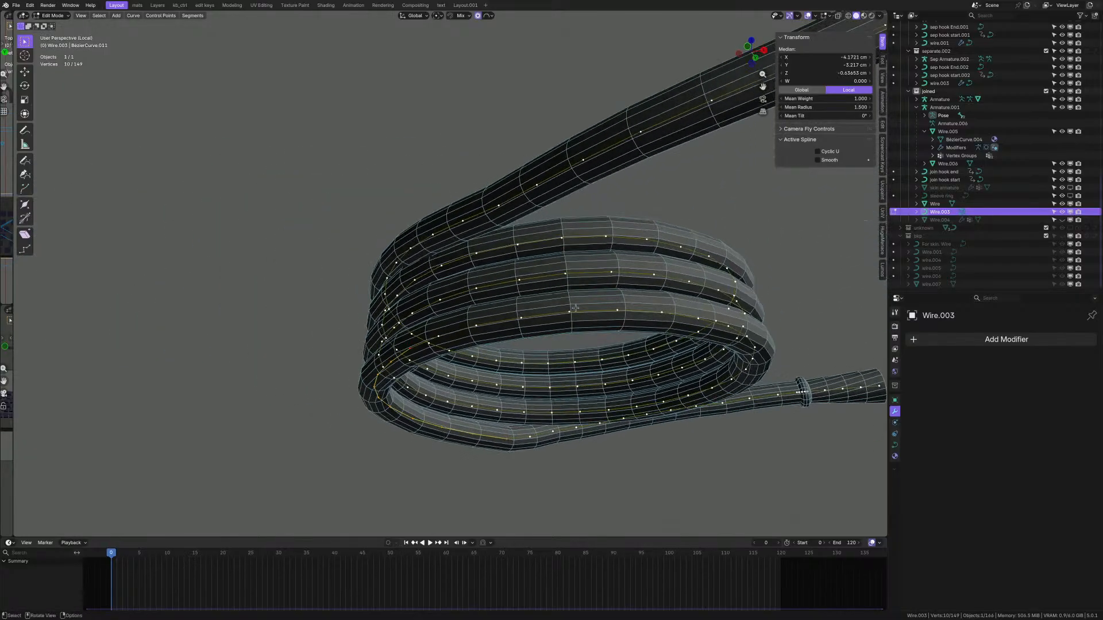
- Add several more coil control points to the selection while orbiting around the coil
middle_drag(440, 341, 402, 351)
scroll(428, 330, up, 2)
shift+click(396, 332)
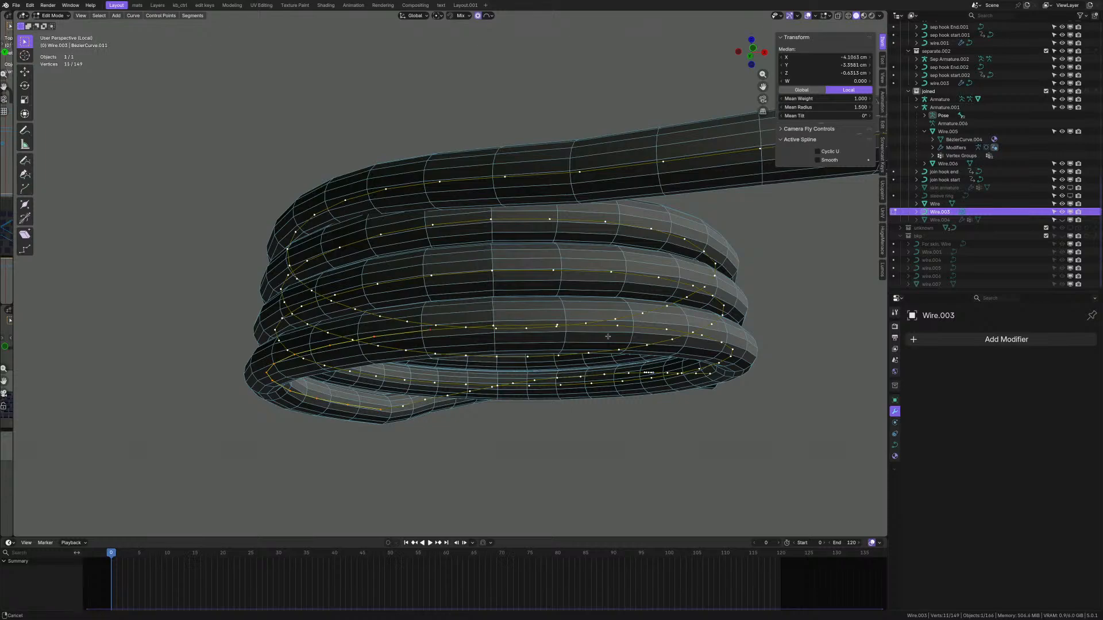
shift+middle_drag(563, 337, 419, 330)
middle_drag(577, 343, 562, 347)
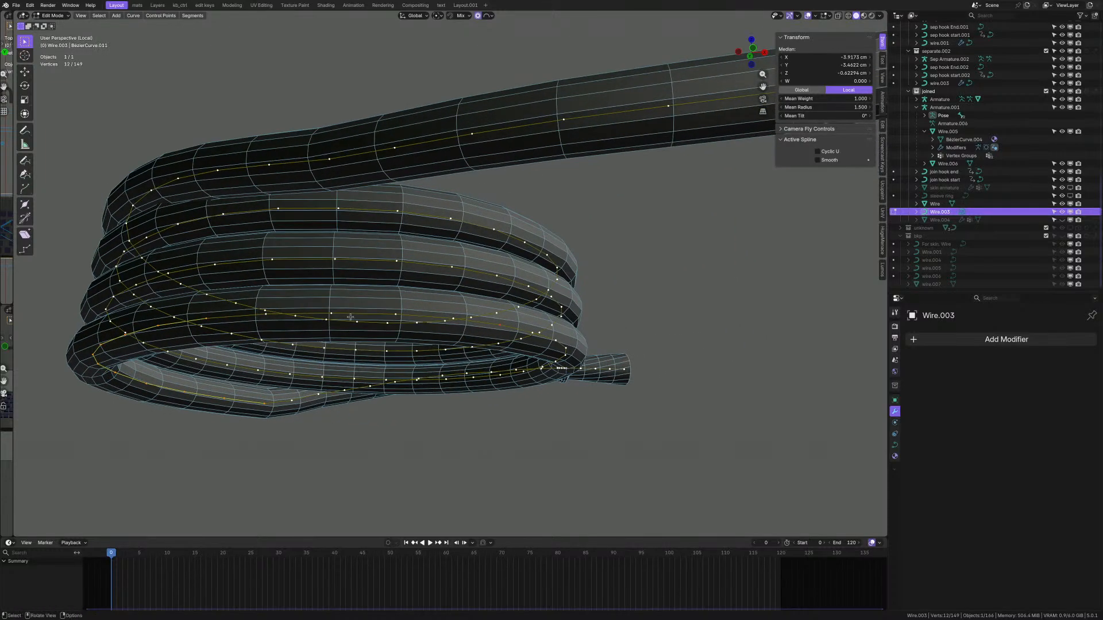
middle_drag(347, 333, 343, 284)
shift+click(268, 326)
shift+click(324, 324)
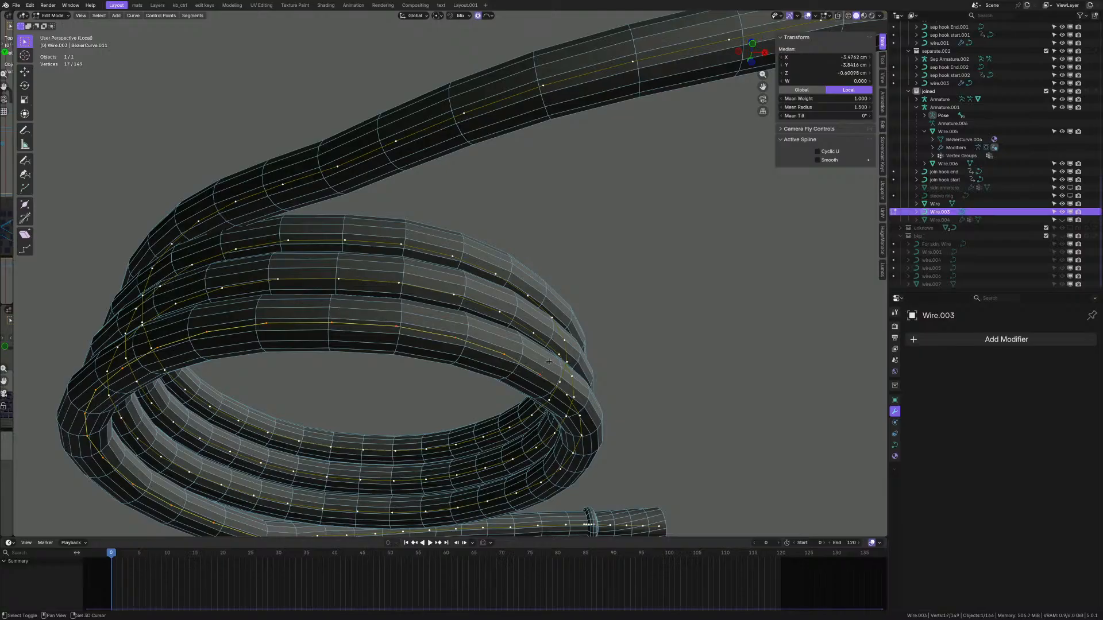
middle_drag(549, 362, 381, 275)
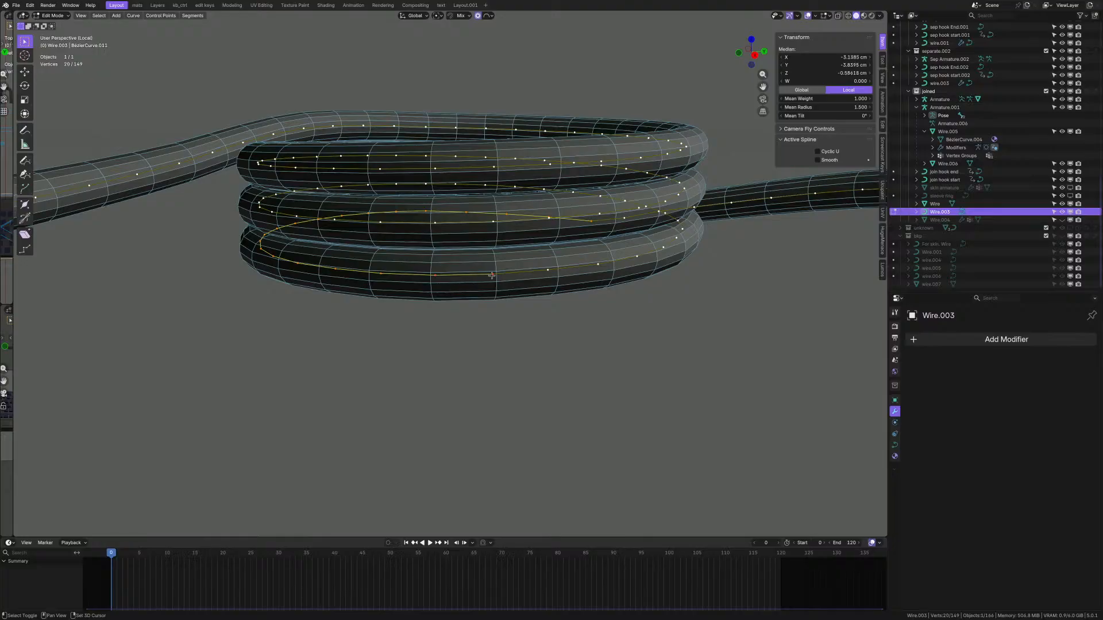
middle_drag(602, 271, 401, 359)
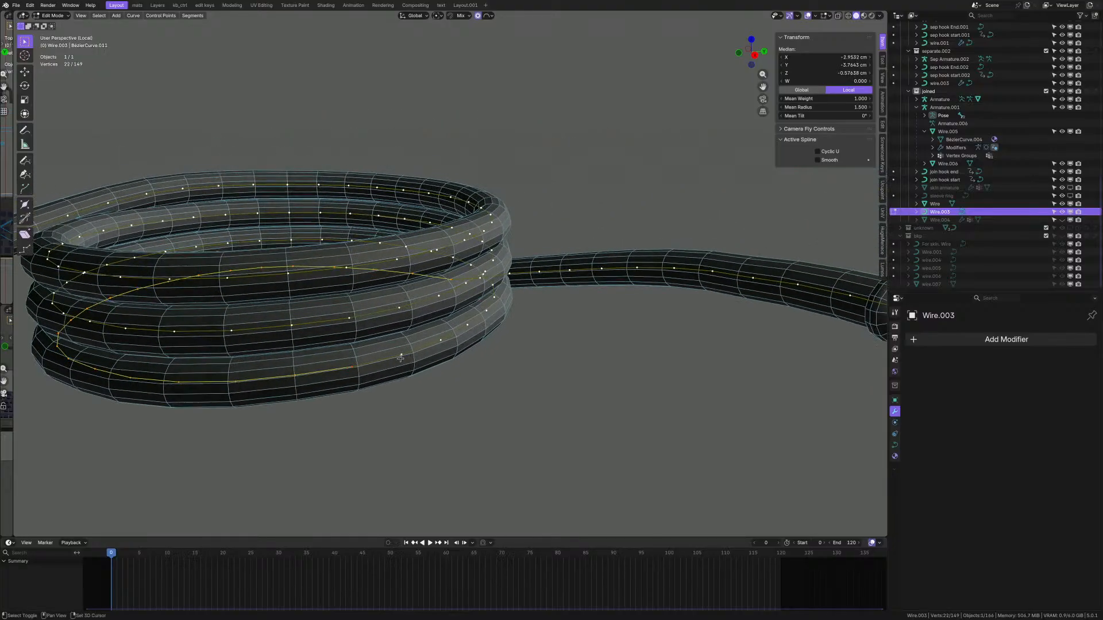
shift+click(464, 328)
middle_drag(463, 328, 480, 317)
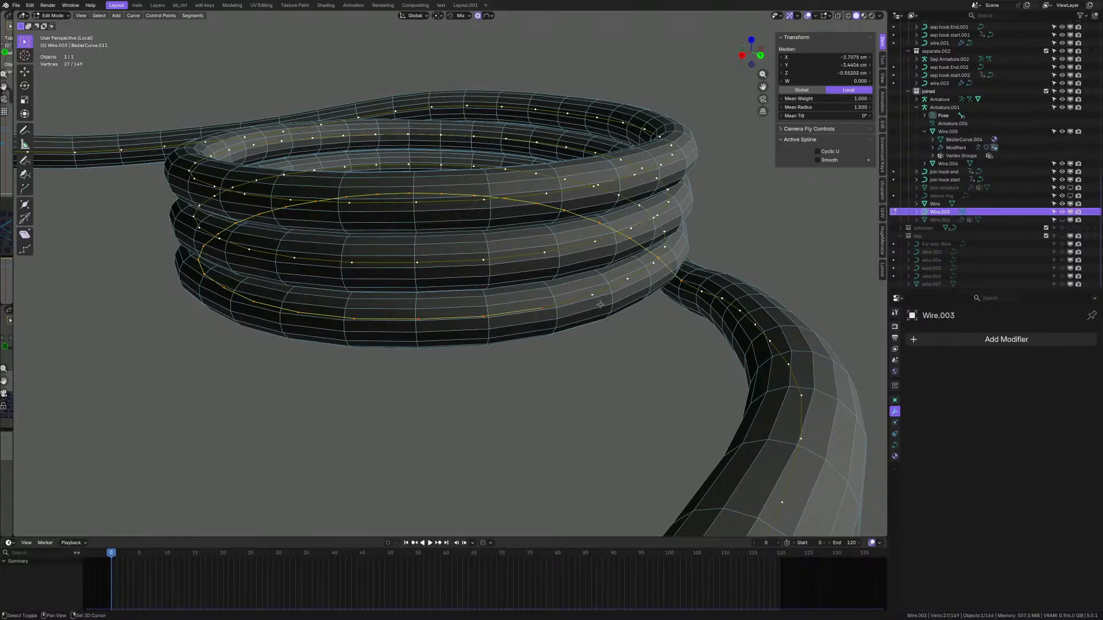
middle_drag(594, 297, 603, 350)
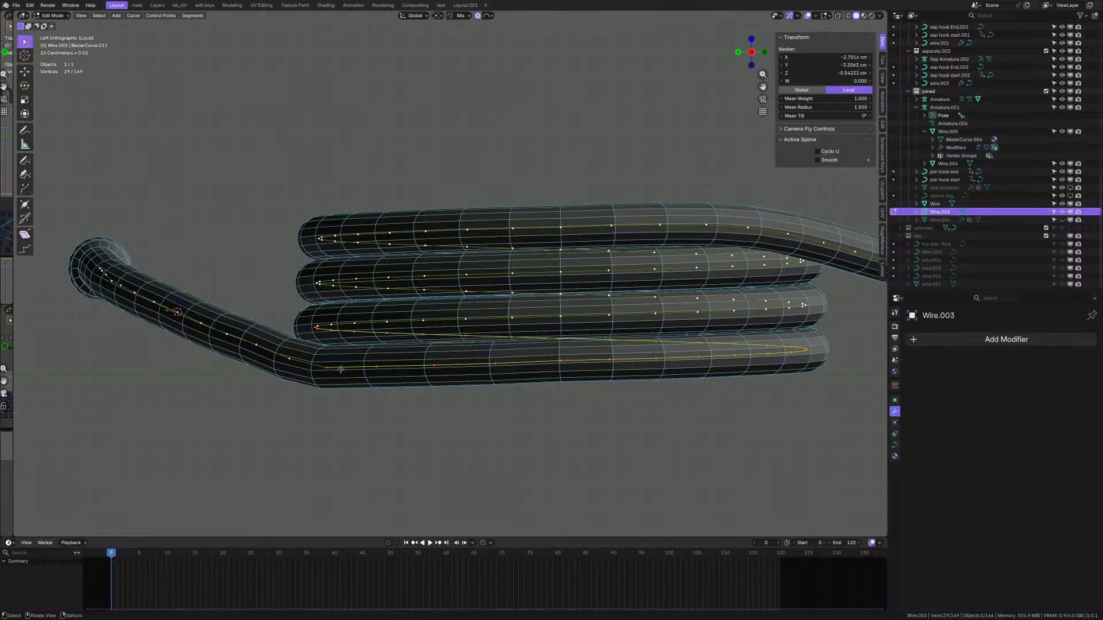
- Switch the transform pivot point to the upper-left option of the pivot pie
key(period)
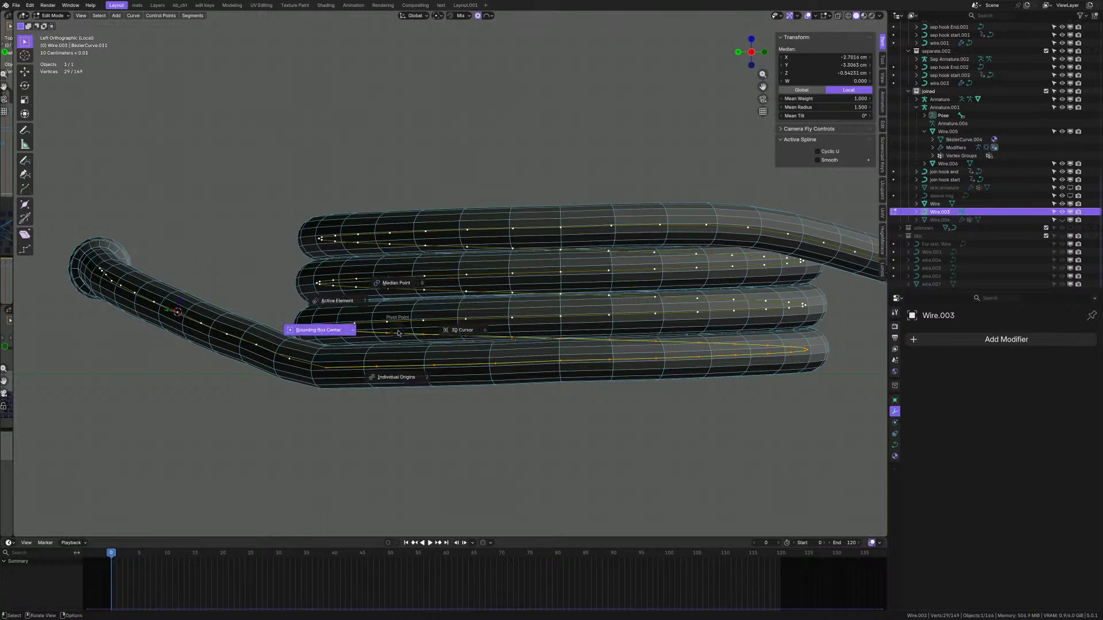
key(comma)
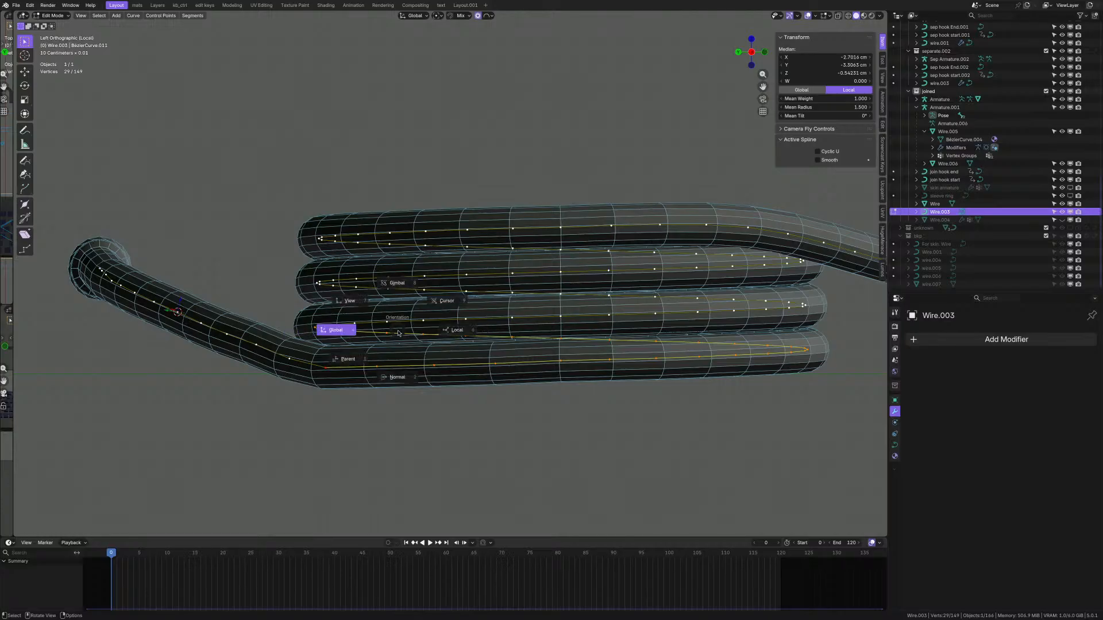
key(period)
click(344, 299)
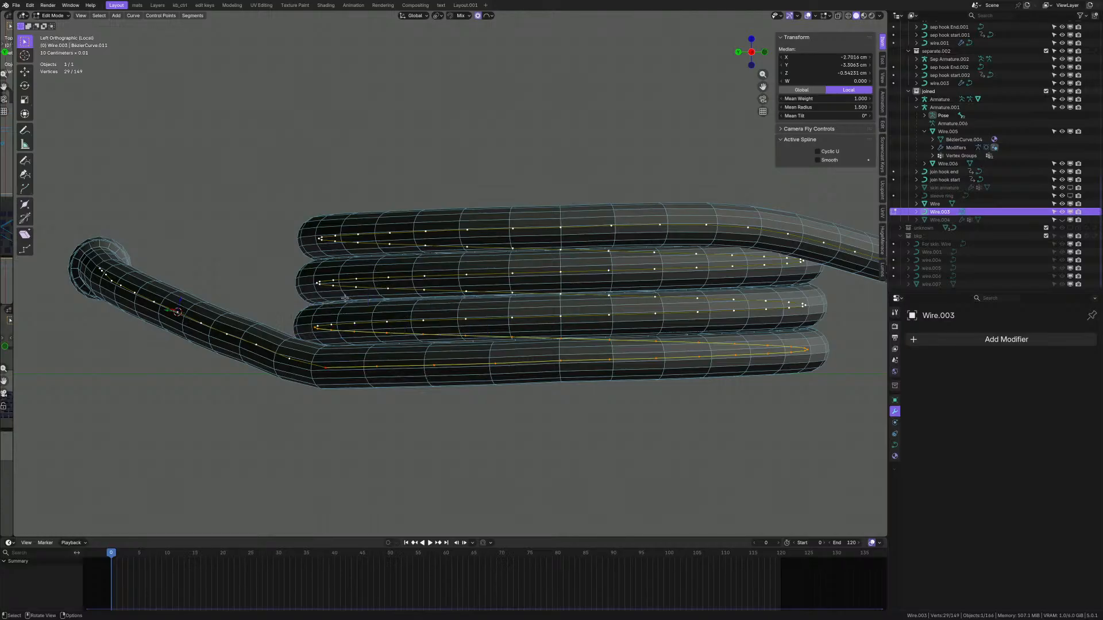
- Try Z-scaling the coil points: cancel one attempt, flatten to 0, then undo it
key(s)
key(z)
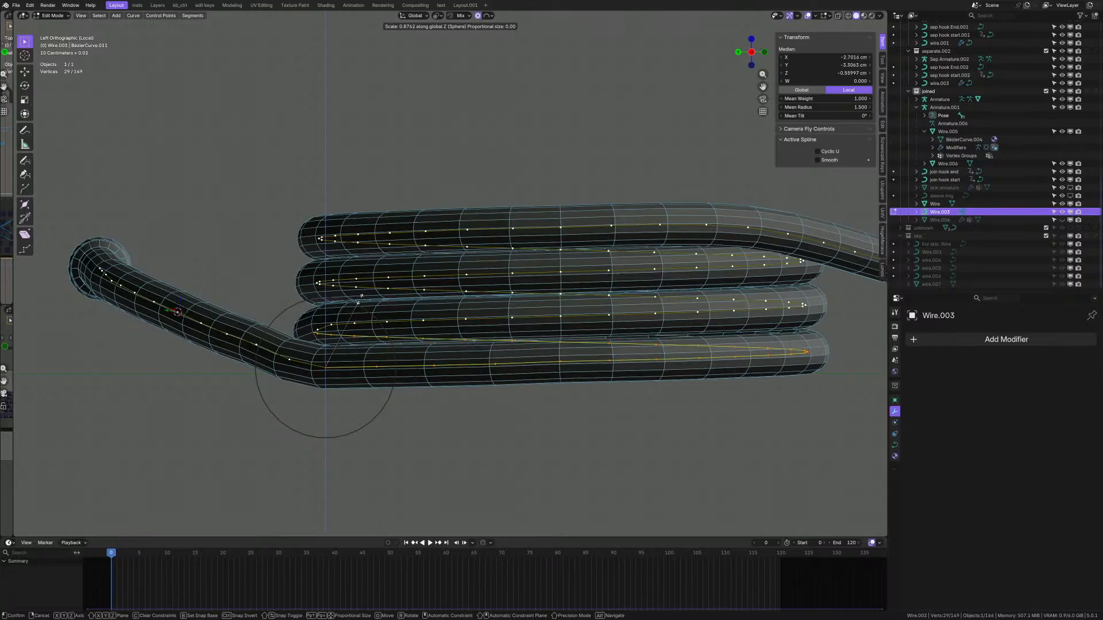
right_click(360, 299)
key(s)
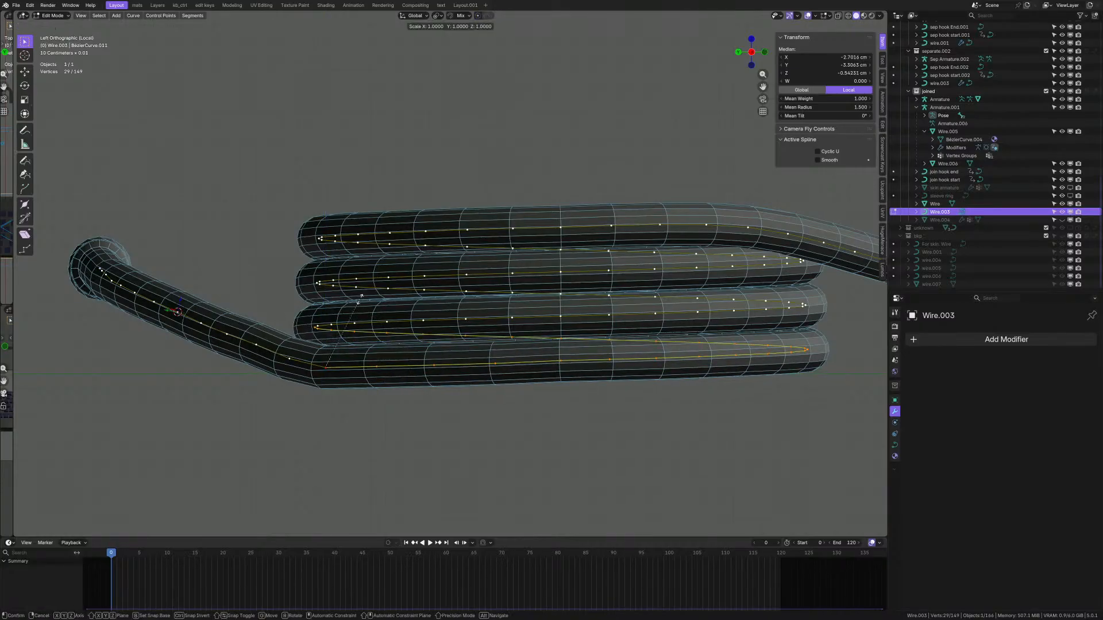
key(z)
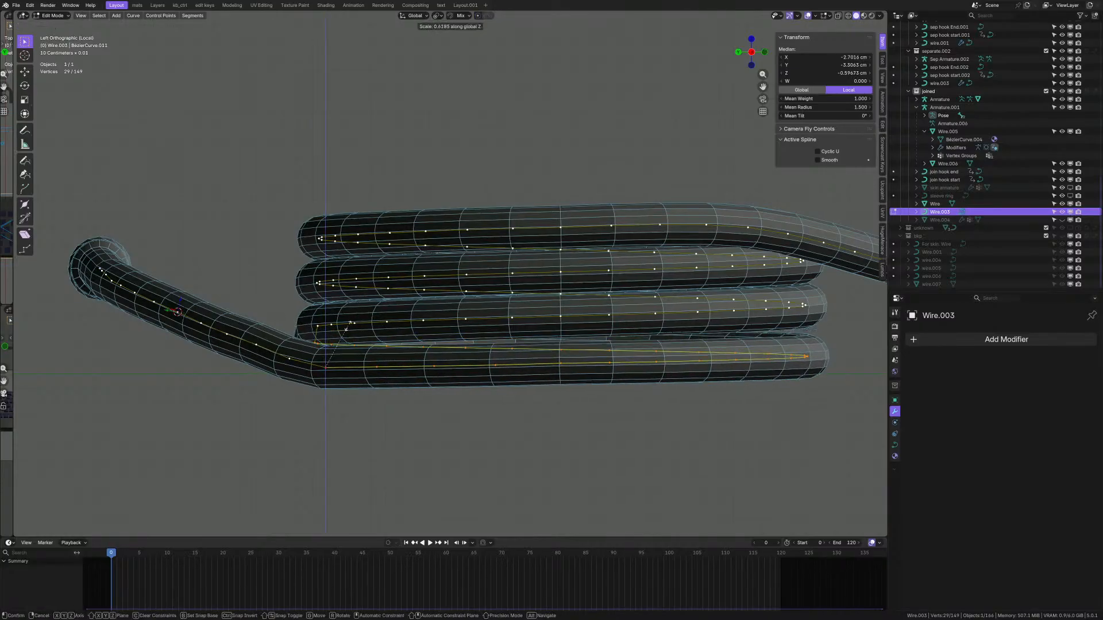
text(0)
key(Return)
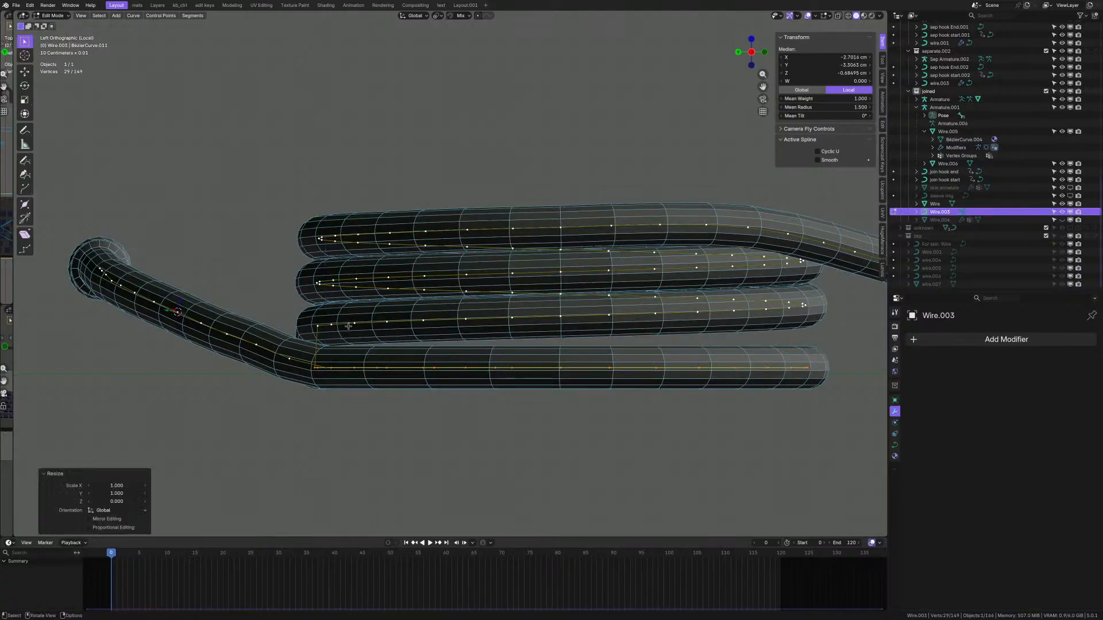
middle_drag(349, 326, 511, 321)
scroll(346, 356, up, 3)
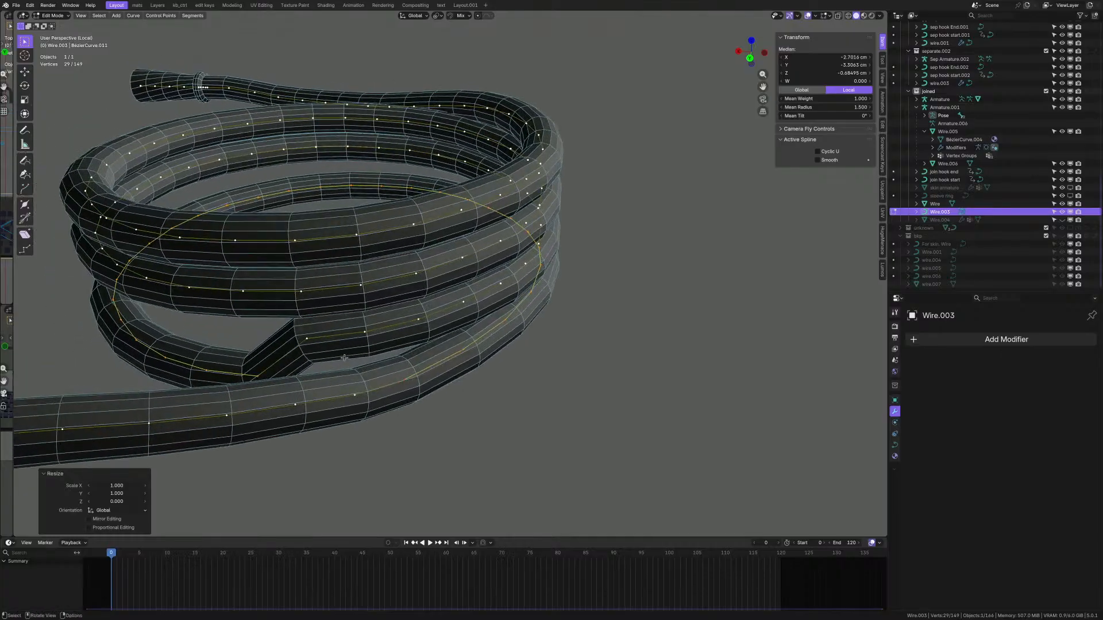
key(ctrl+z)
ctrl+middle_drag(346, 357, 423, 324)
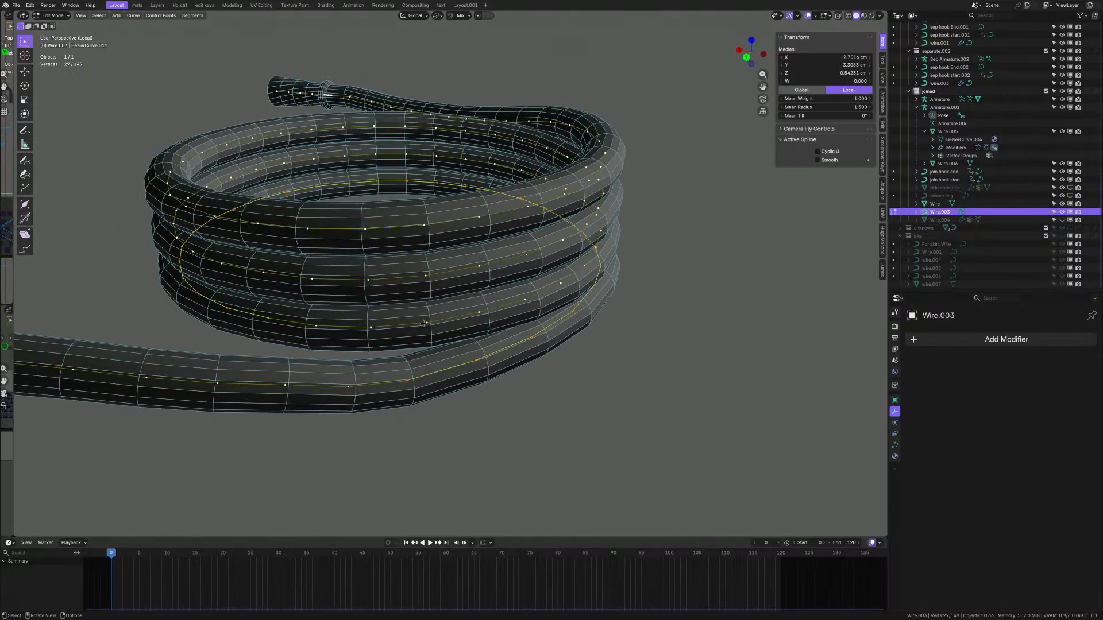
- Scale the points to 0.591 along Z with a wheel-adjusted proportional falloff radius
key(s)
key(z)
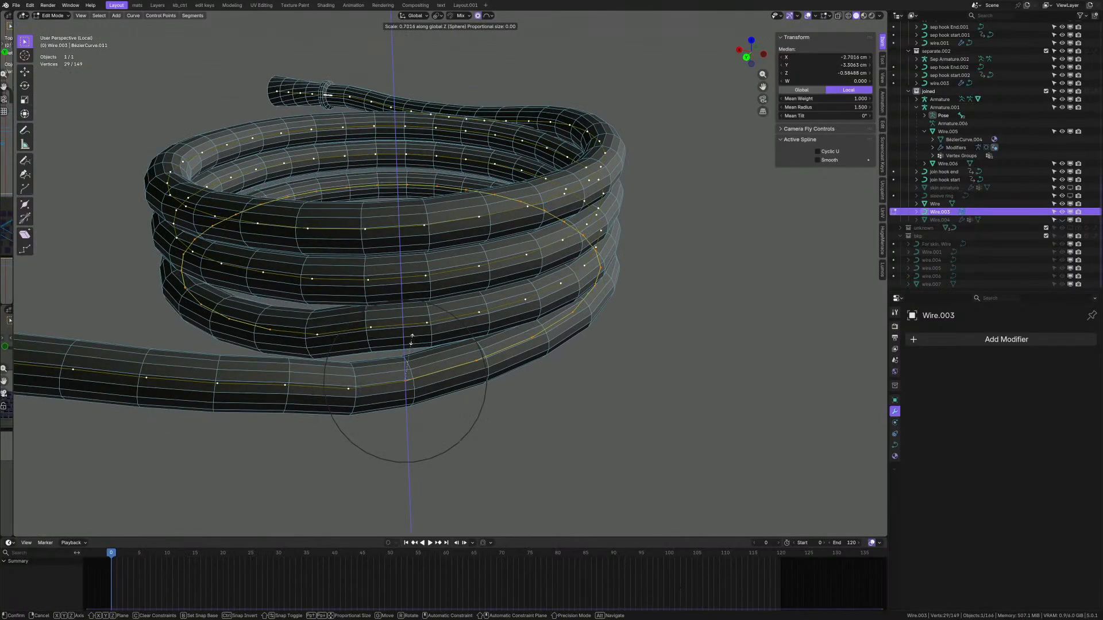
scroll(412, 345, down, 4)
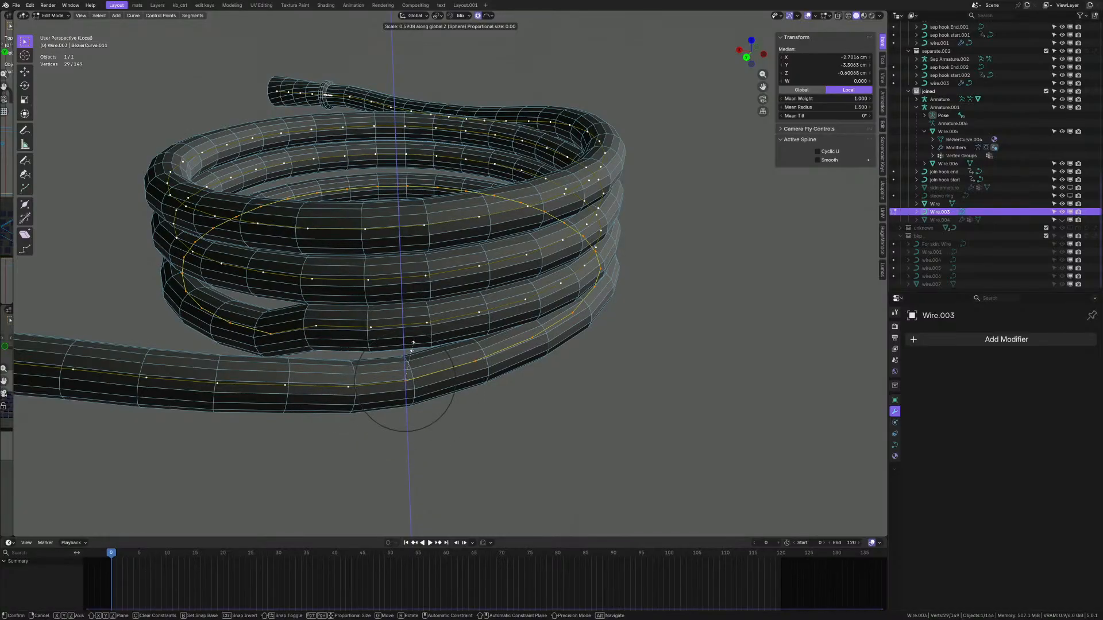
scroll(412, 345, down, 4)
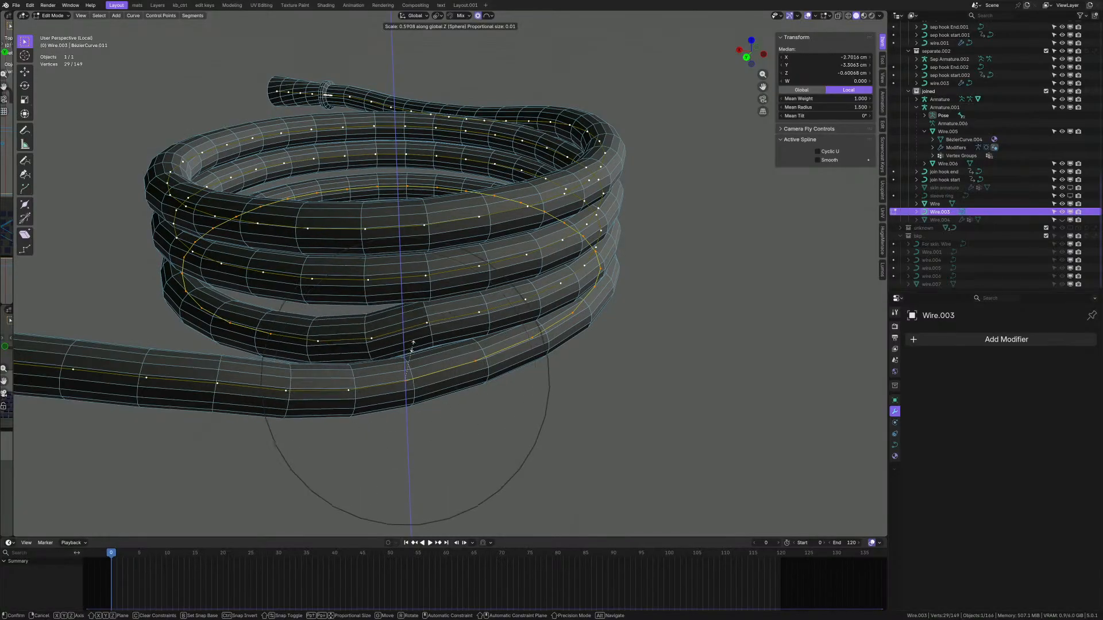
scroll(412, 345, up, 3)
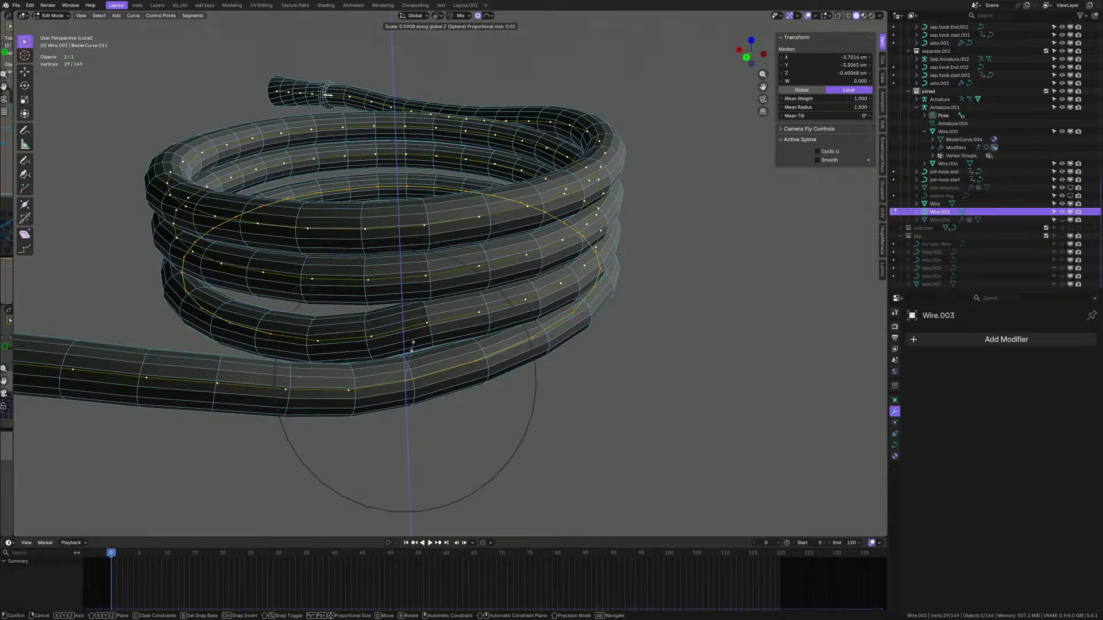
click(412, 345)
middle_drag(412, 344, 471, 333)
- Slide one lower-turn control point horizontally, excluding Z, with proportional falloff
scroll(383, 344, up, 3)
click(475, 325)
key(g)
key(shift+z)
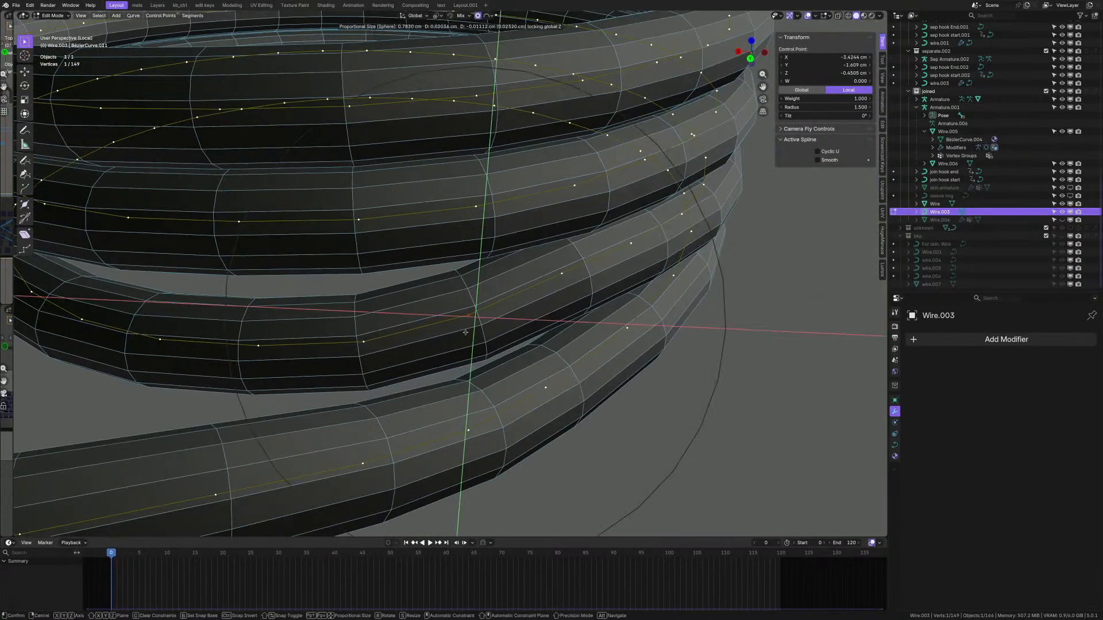
click(466, 331)
- Start reselecting the coil's control points, picking several while orbiting around the coil
scroll(483, 325, down, 5)
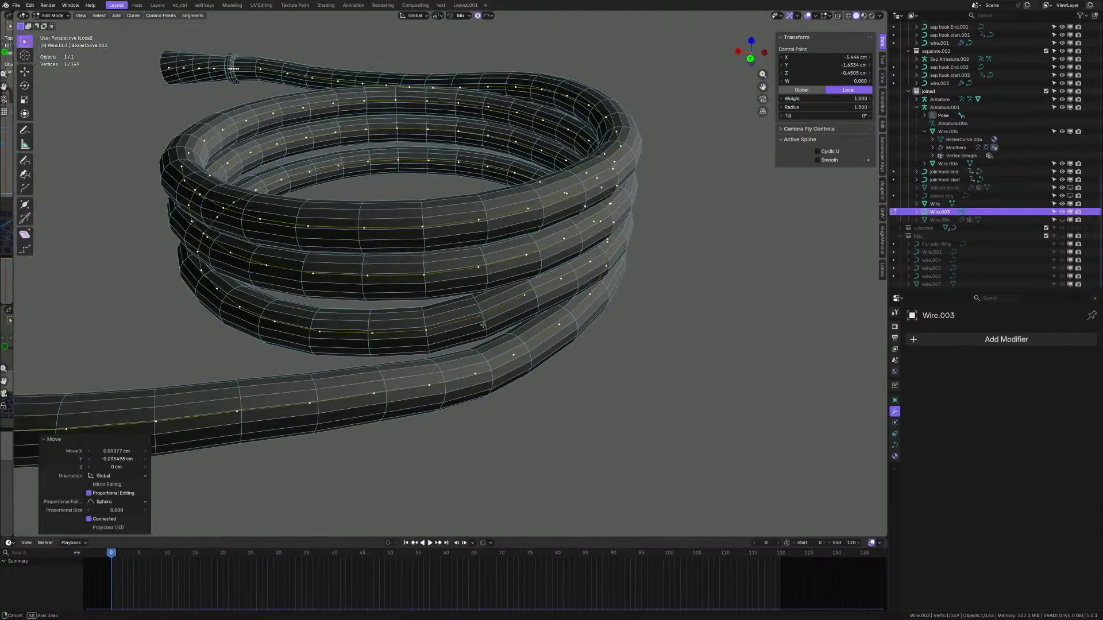
middle_drag(483, 325, 532, 371)
click(427, 298)
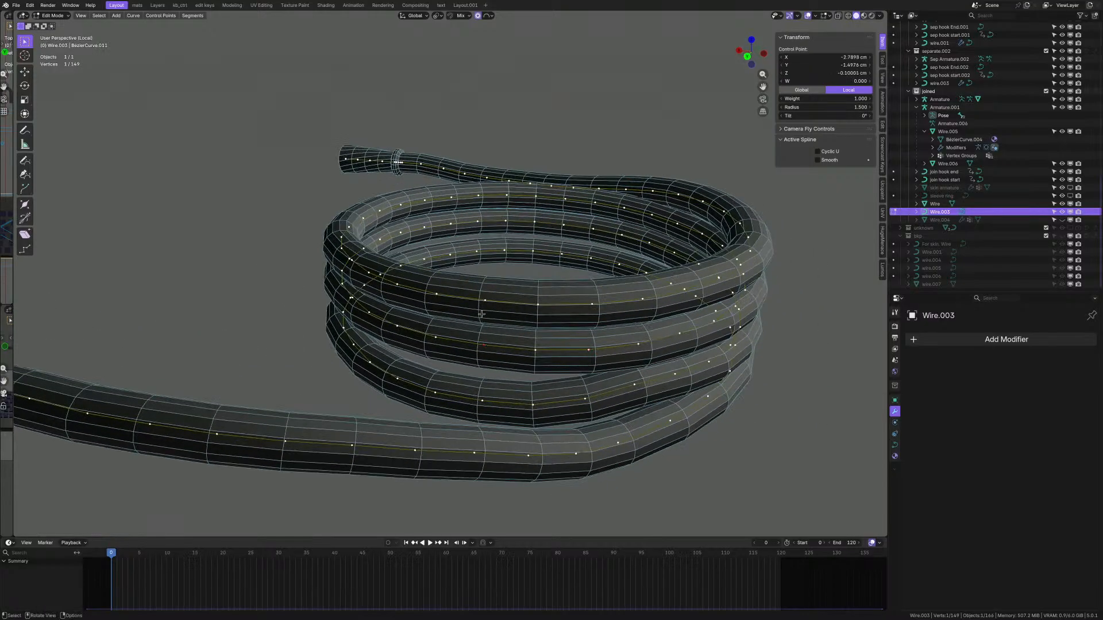
shift+click(435, 338)
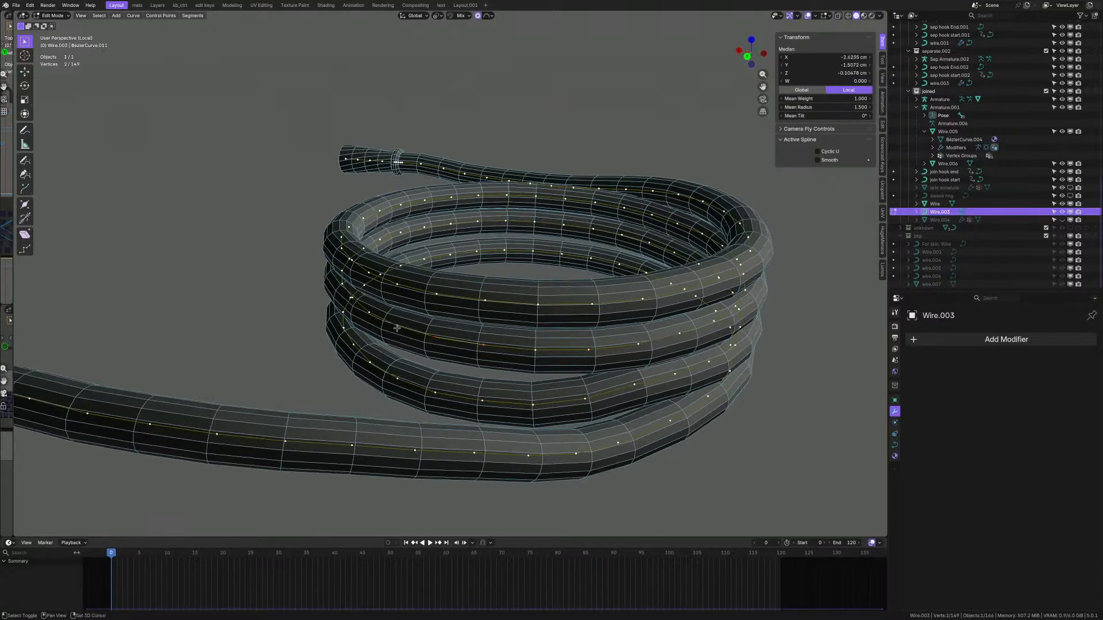
middle_drag(351, 299, 554, 339)
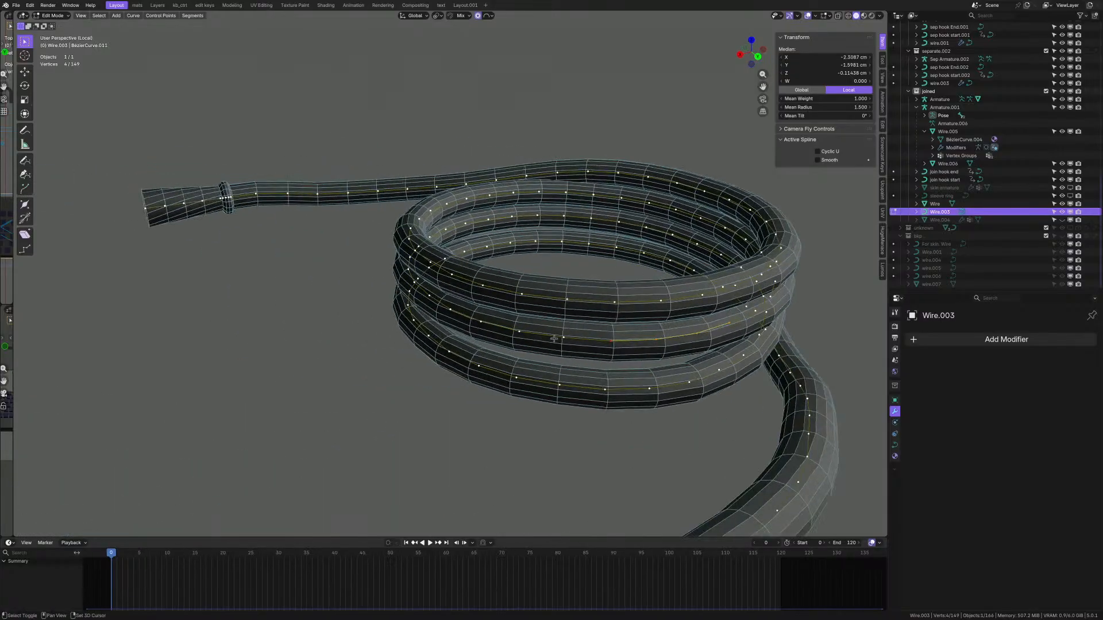
middle_drag(460, 318, 598, 317)
shift+click(599, 316)
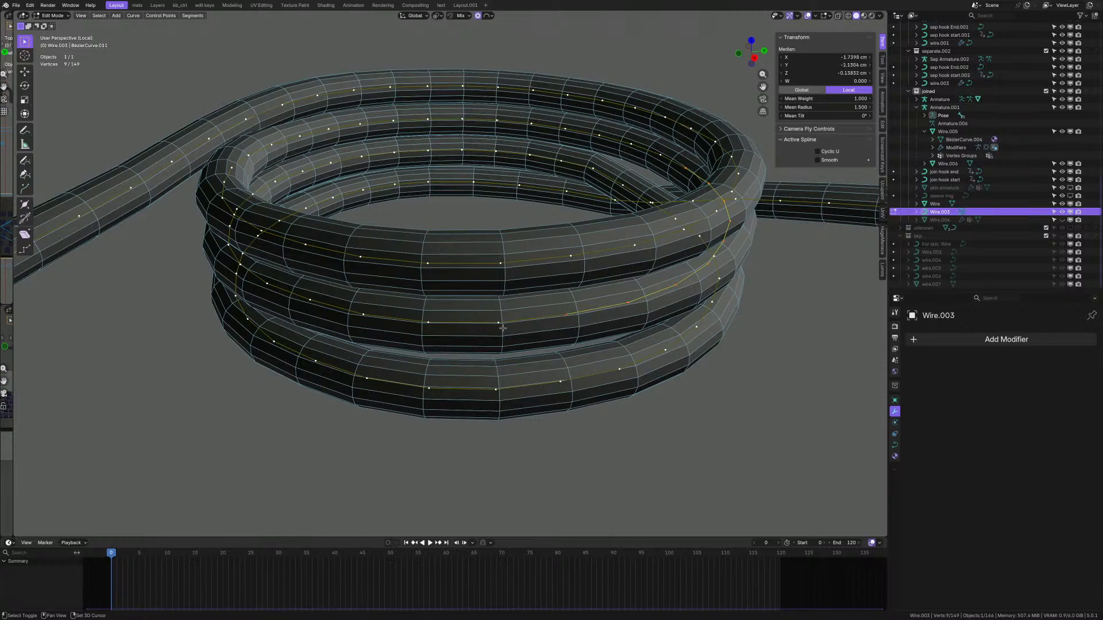
shift+click(371, 320)
middle_drag(371, 320, 500, 324)
shift+click(344, 321)
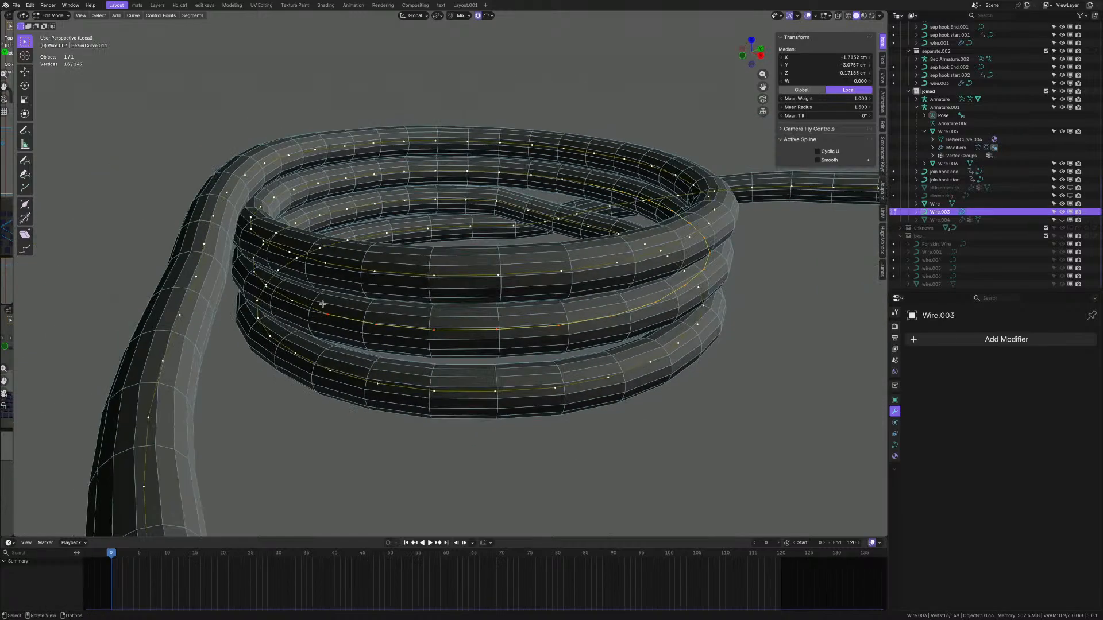
middle_drag(344, 321, 552, 327)
- Add the remaining coil points until 29 control points are selected
shift+click(451, 316)
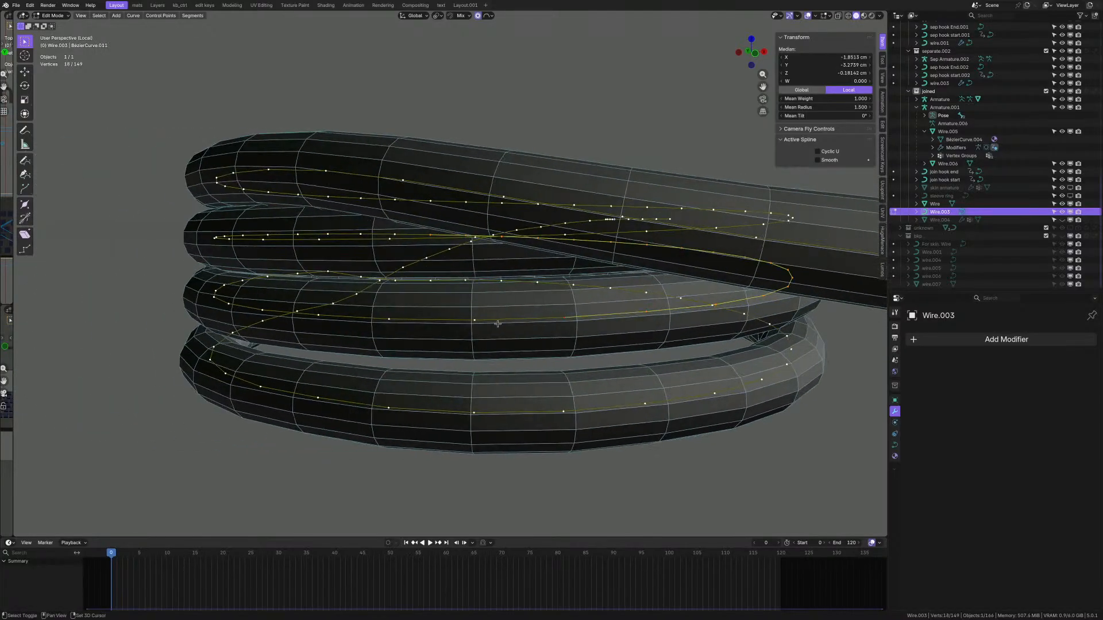
shift+click(388, 322)
middle_drag(387, 322, 500, 320)
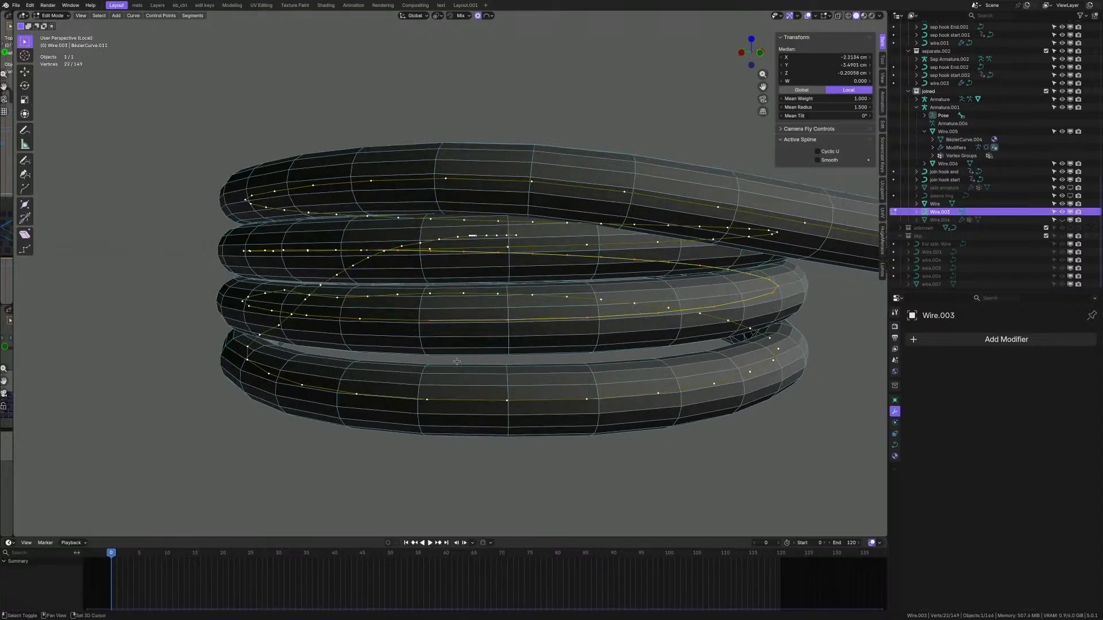
middle_drag(449, 359, 529, 377)
middle_drag(382, 372, 490, 370)
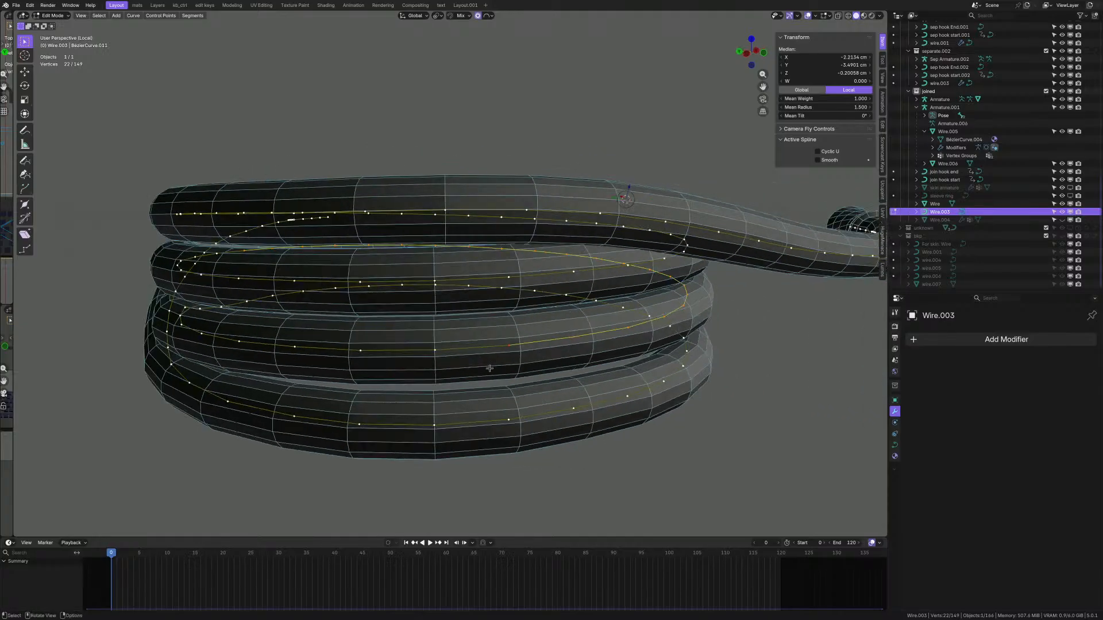
shift+click(427, 356)
middle_drag(374, 362, 578, 354)
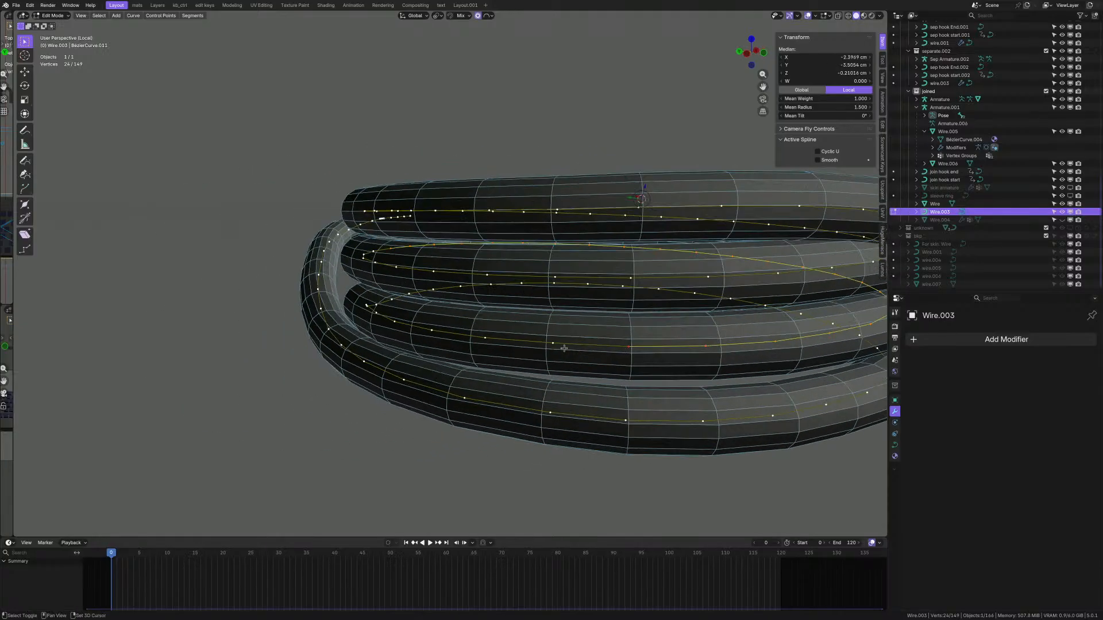
mouse_move(458, 361)
middle_down()
mouse_move(456, 338)
mouse_move(444, 353)
mouse_move(544, 355)
mouse_move(509, 333)
mouse_move(460, 361)
middle_up()
shift+click(425, 332)
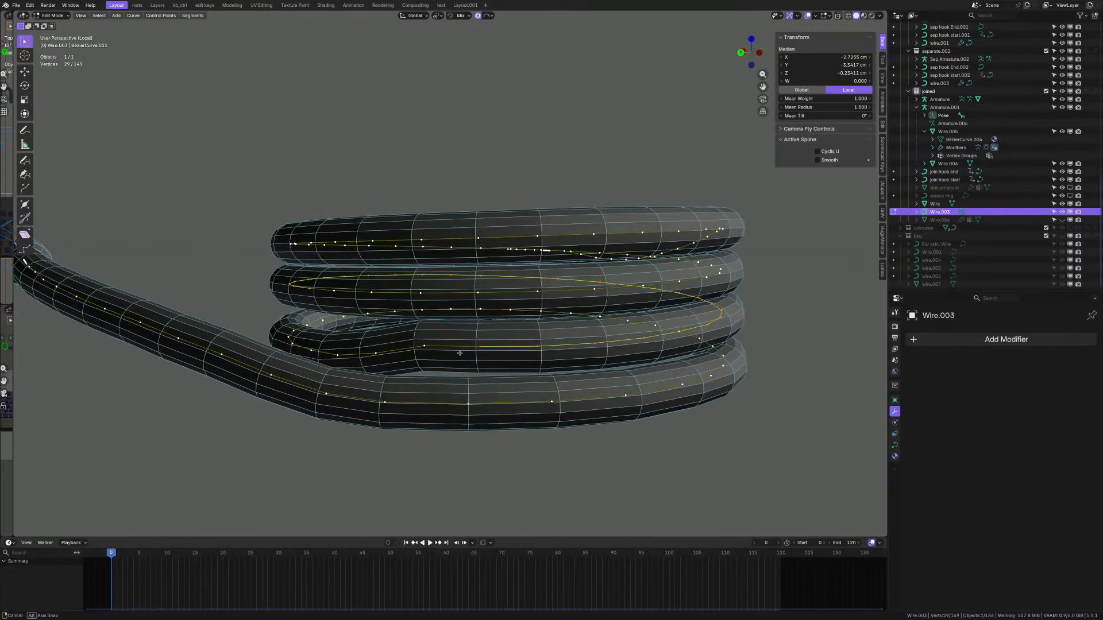
middle_drag(459, 354, 348, 356)
scroll(517, 348, down, 3)
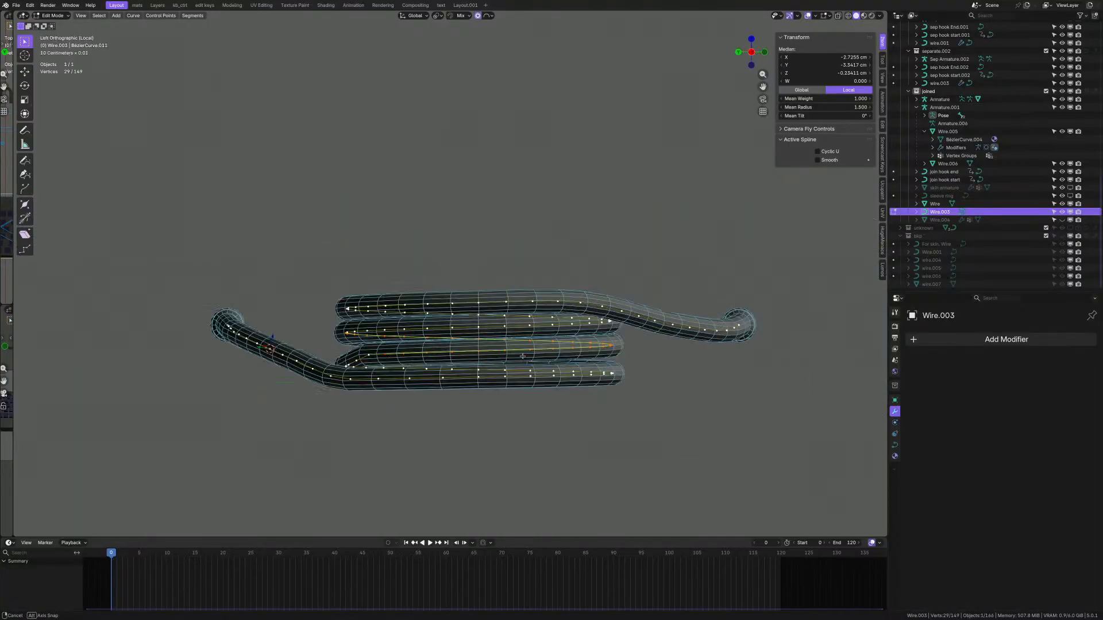
- Scale the selected coil points to 0.589 along Z
scroll(526, 356, up, 3)
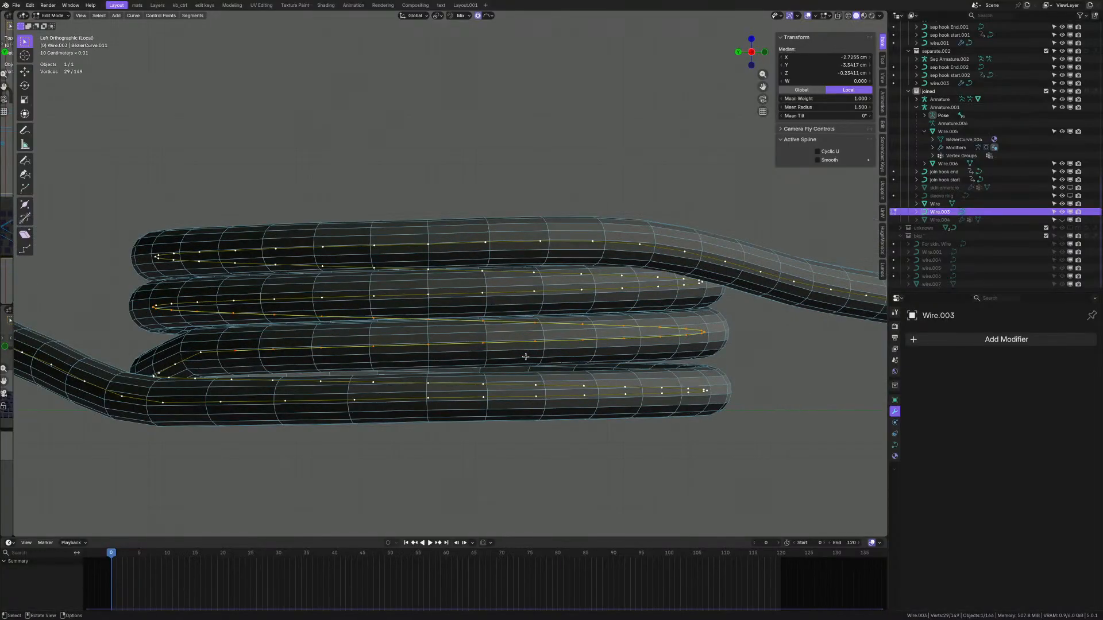
key(s)
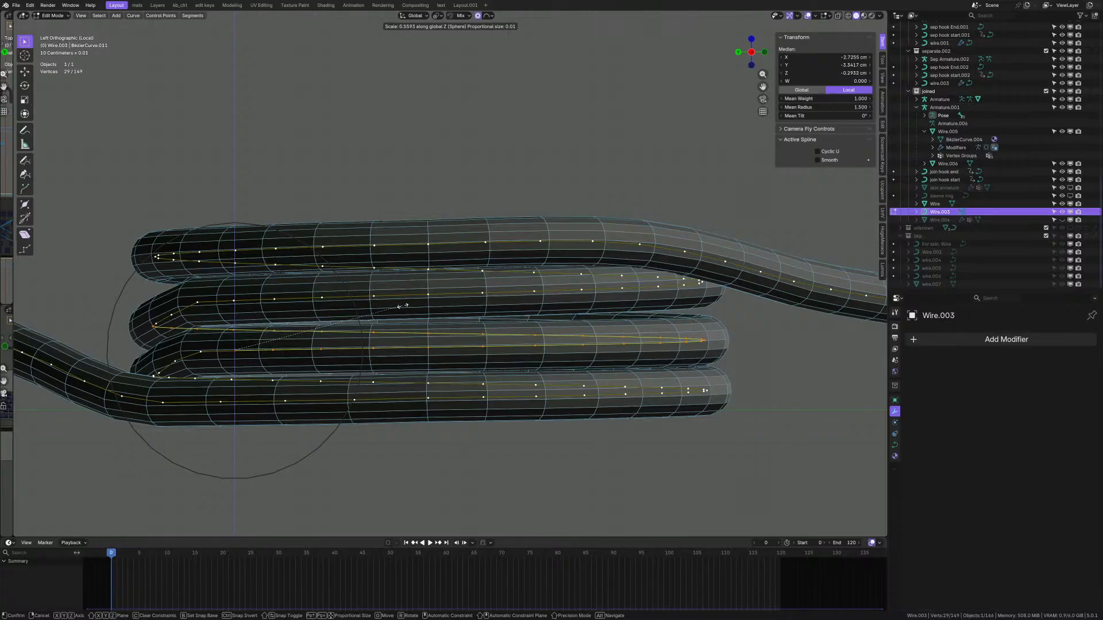
click(407, 290)
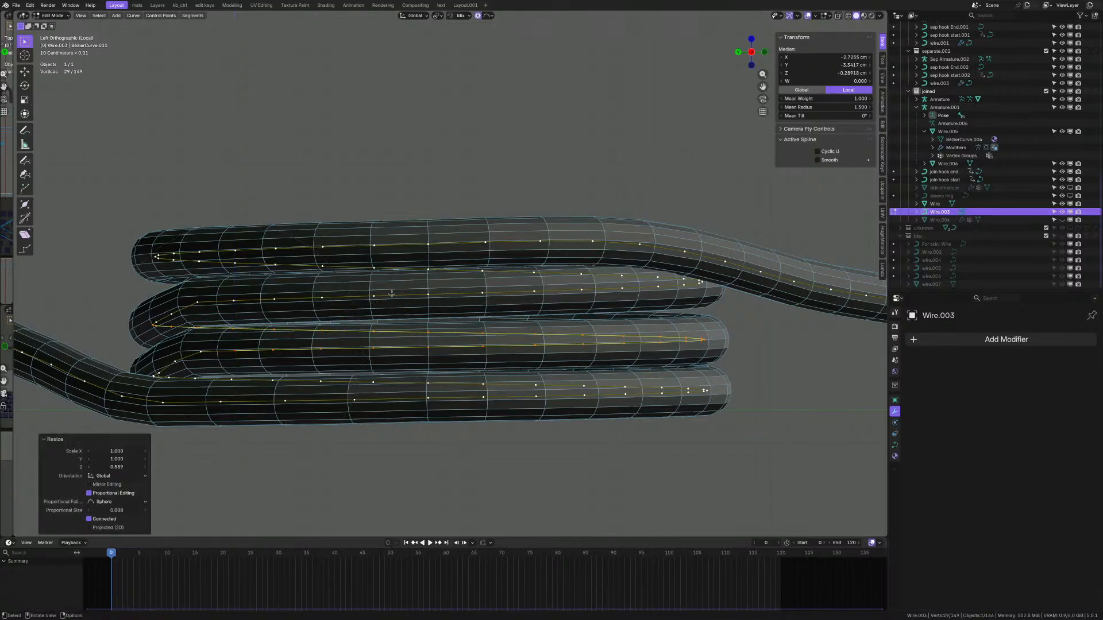
middle_drag(491, 298, 555, 304)
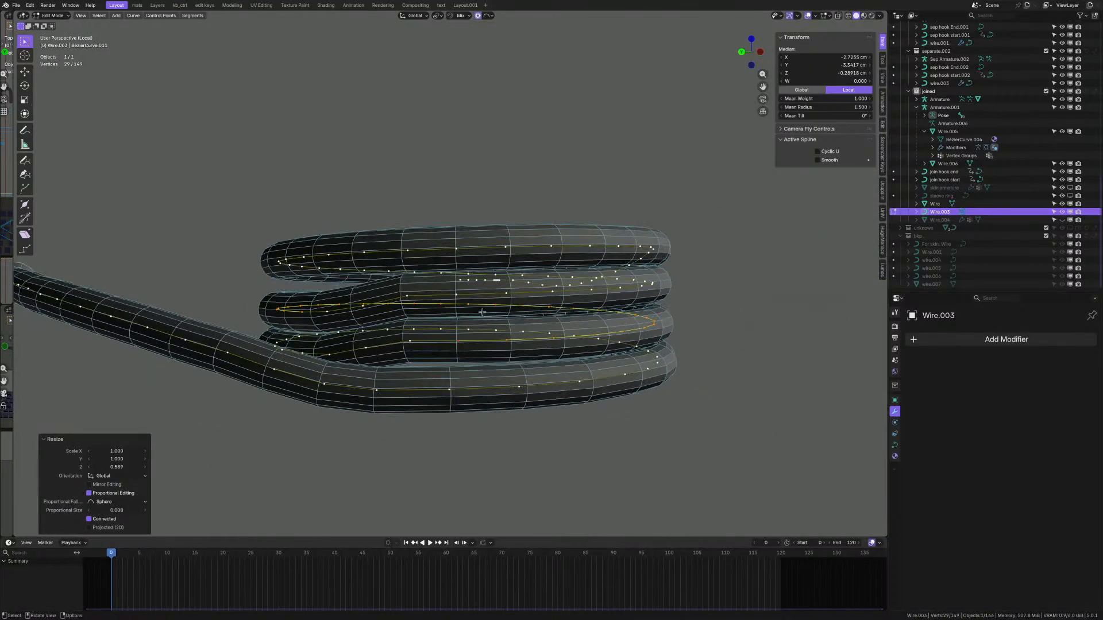
scroll(554, 305, up, 2)
- Stretch the coil turns slightly apart, scaling about 1.167 along Z with proportional falloff
key(s)
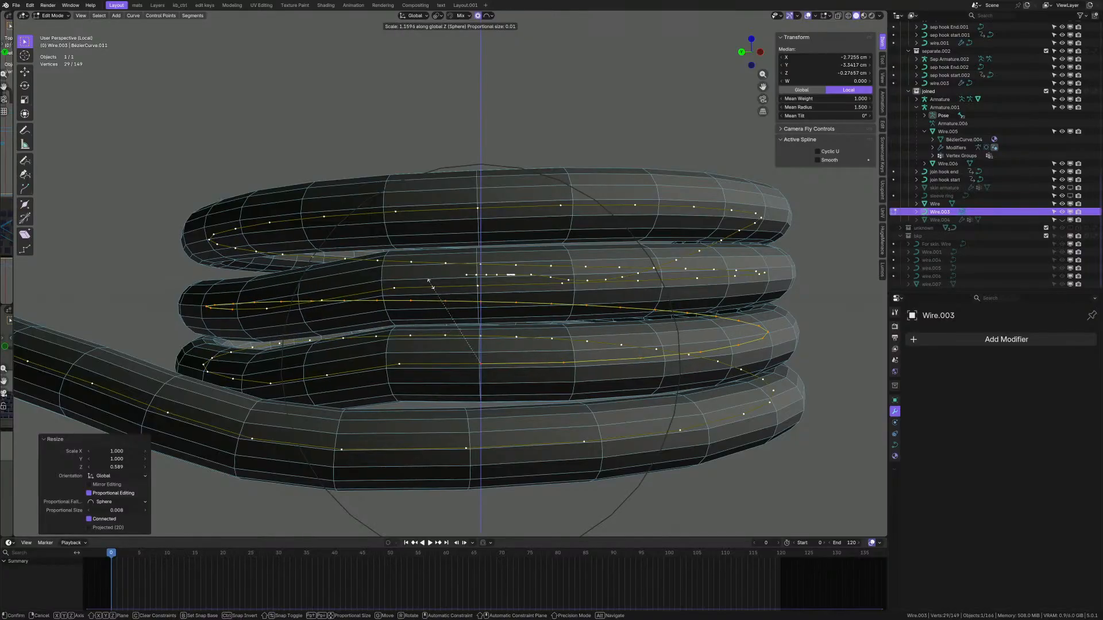
click(429, 282)
scroll(428, 283, down, 2)
middle_drag(429, 284, 403, 291)
scroll(403, 290, down, 2)
mouse_move(601, 298)
shift+middle_down()
mouse_move(439, 301)
mouse_move(618, 303)
shift+middle_up()
middle_drag(410, 295, 494, 405)
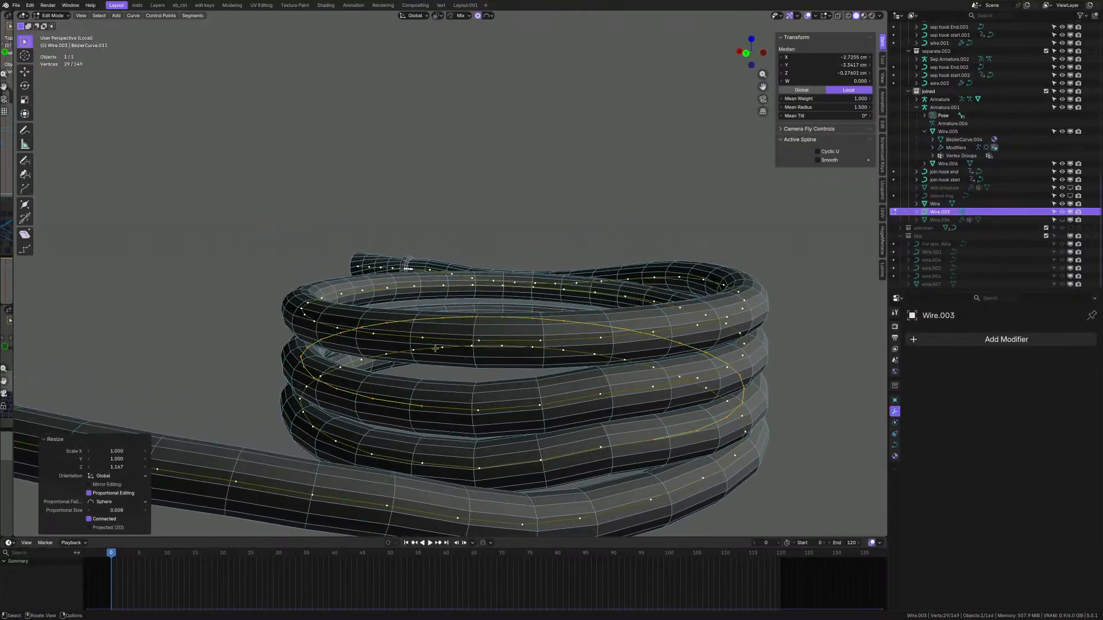
click(408, 337)
- Circle-select control points along the coils and add another one while orbiting
middle_drag(409, 336, 318, 293)
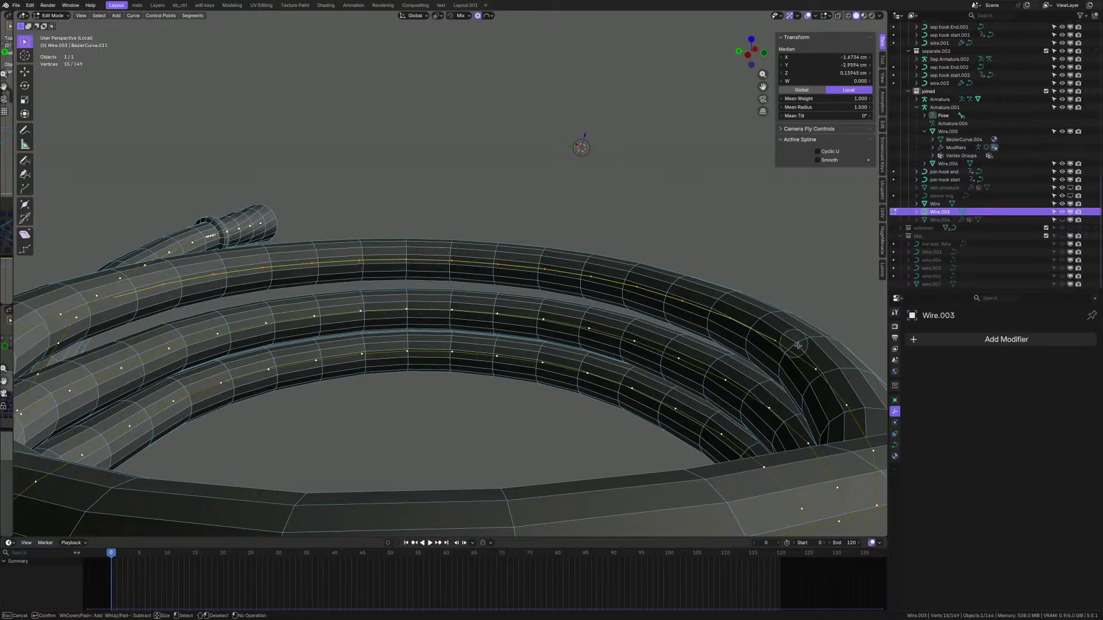
key(Escape)
scroll(724, 345, down, 7)
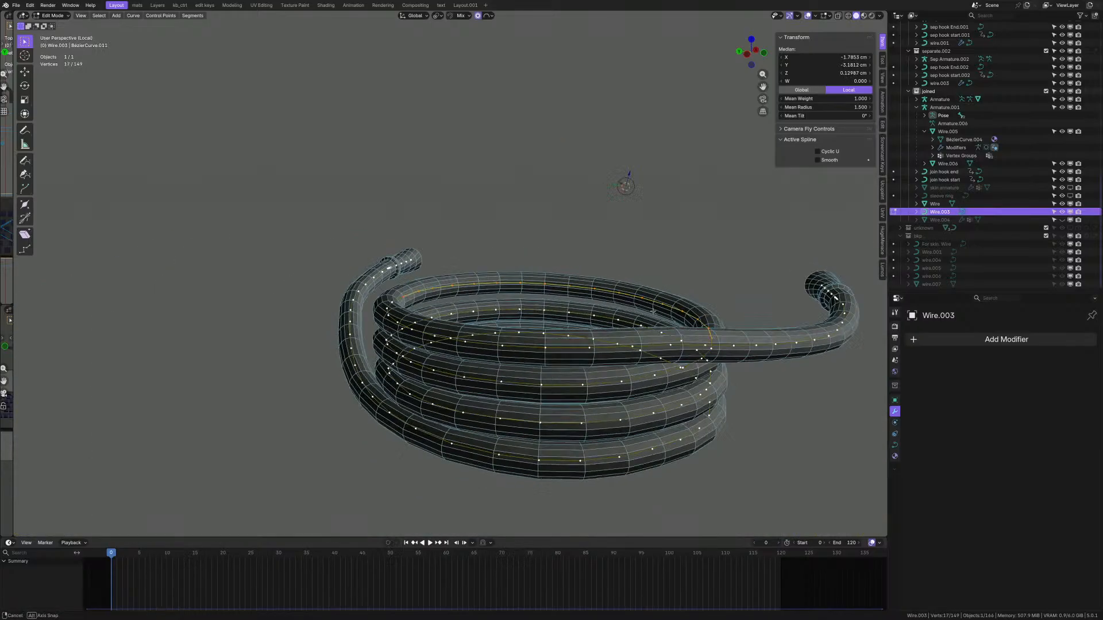
scroll(687, 335, up, 2)
middle_drag(702, 339, 780, 383)
scroll(781, 382, up, 2)
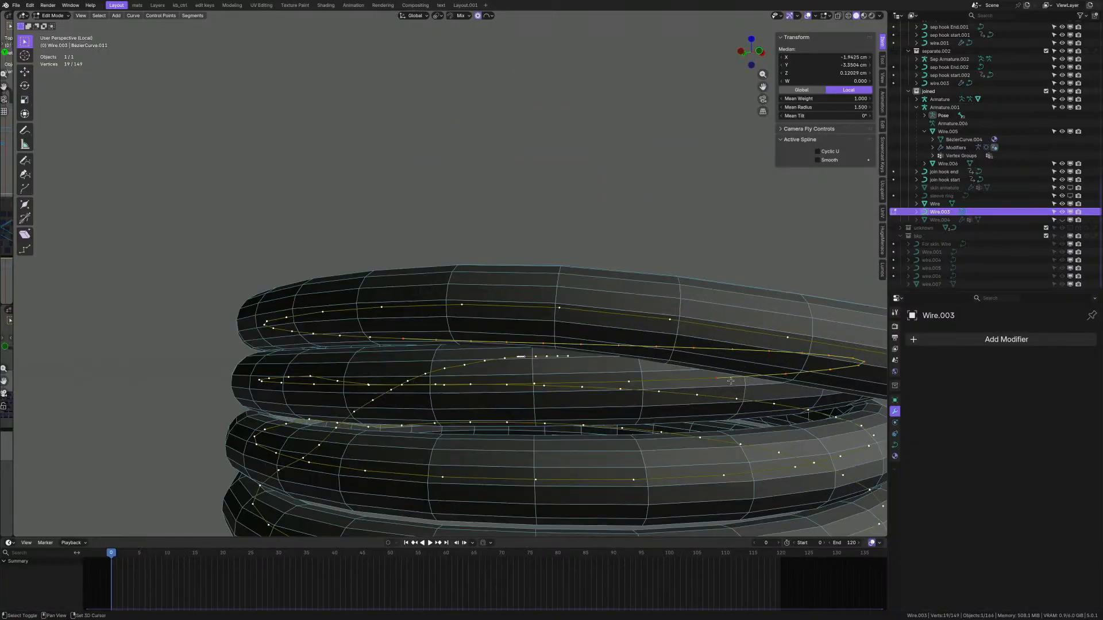
middle_drag(520, 378, 604, 349)
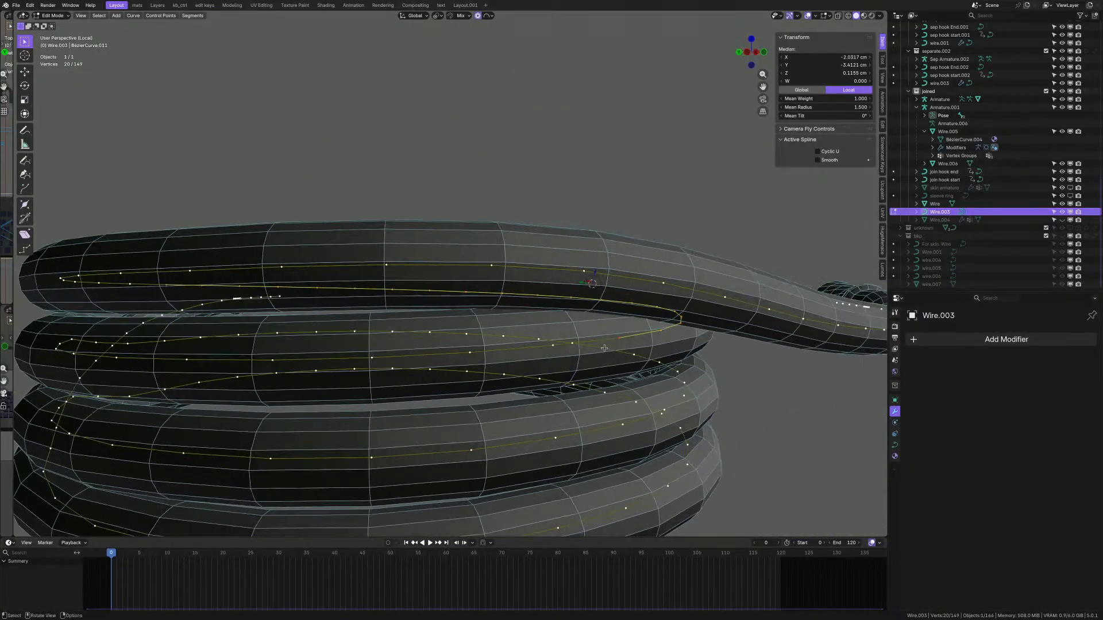
ctrl+shift+click(371, 357)
scroll(535, 355, down, 3)
middle_drag(563, 306, 739, 325)
scroll(548, 339, up, 3)
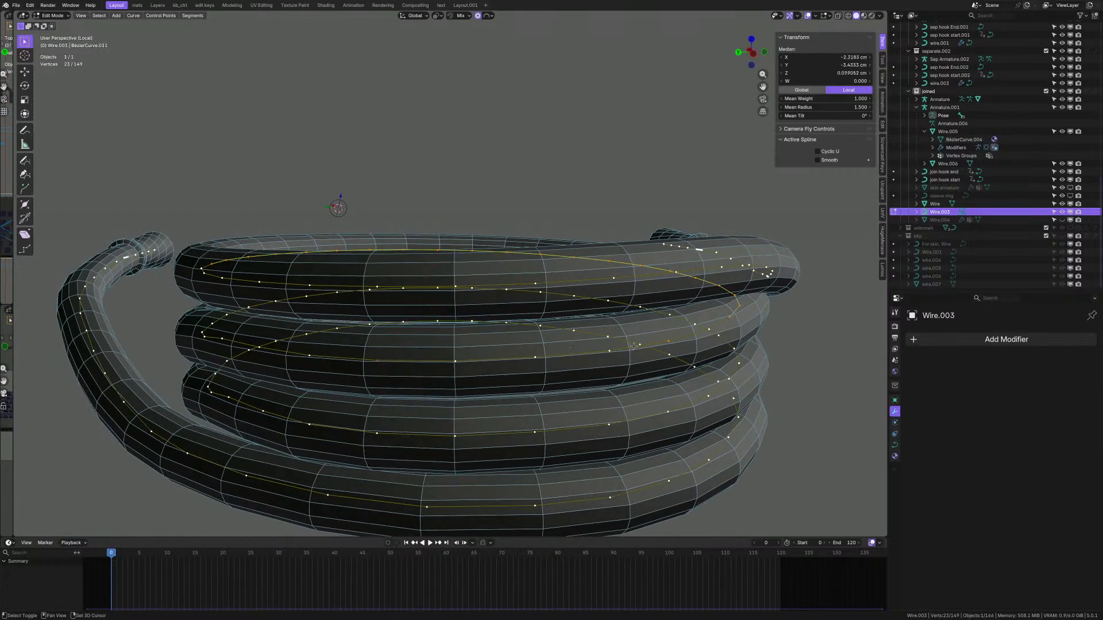
- Add more coil points to reach 28 selected, then frame the coils in side view
middle_drag(634, 346, 463, 349)
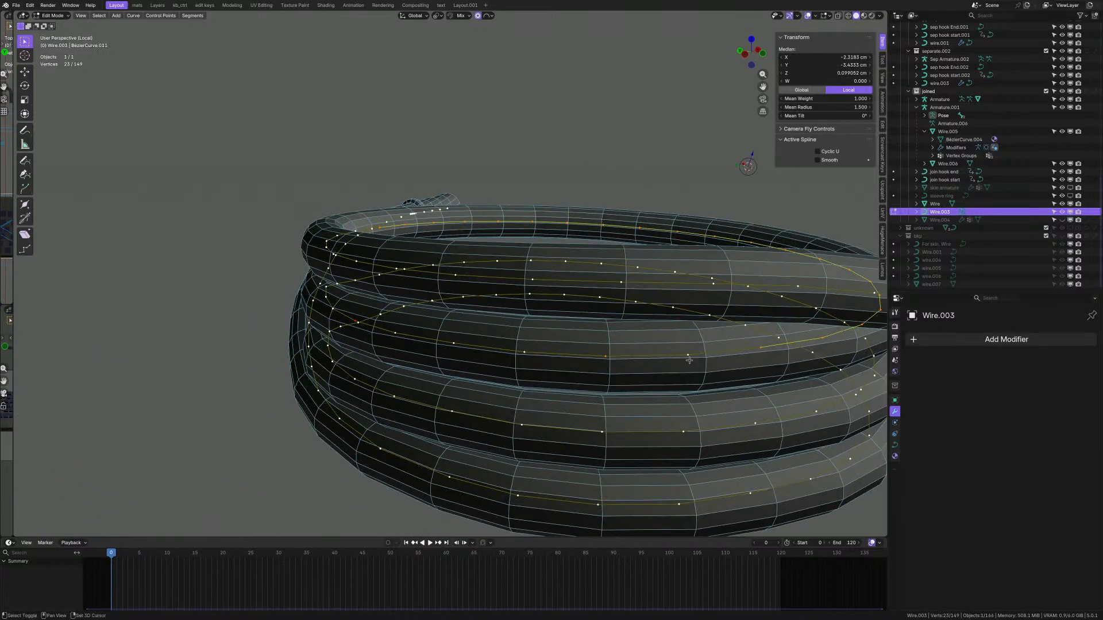
shift+click(401, 339)
middle_drag(368, 329, 422, 325)
shift+middle_drag(335, 323, 564, 332)
scroll(563, 332, up, 2)
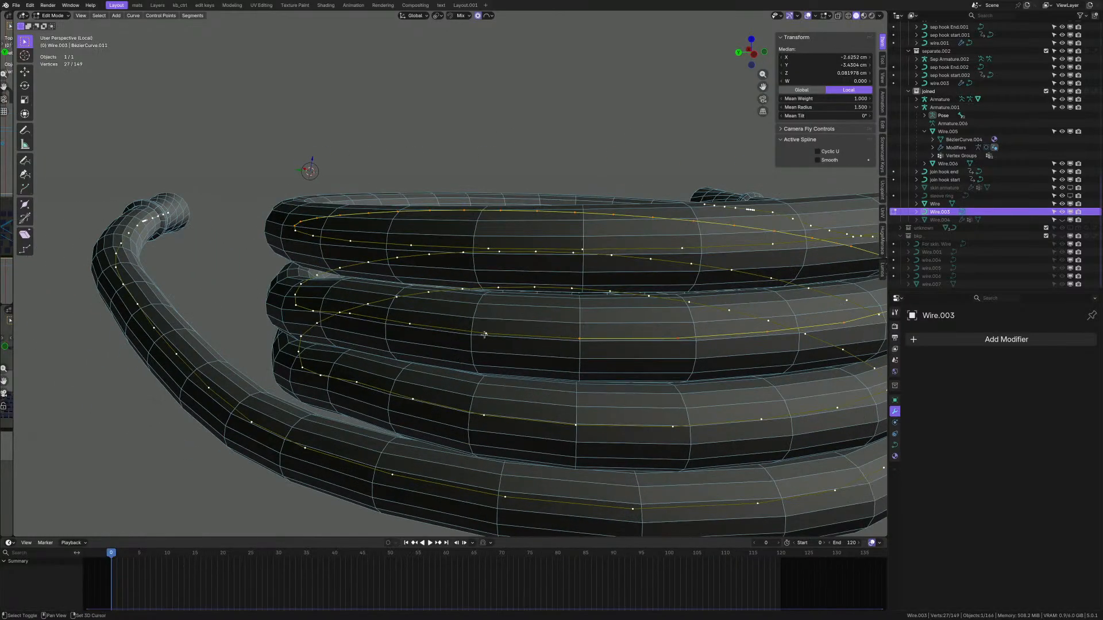
shift+click(484, 334)
shift+middle_drag(367, 337, 500, 342)
mouse_move(386, 359)
middle_down()
mouse_move(445, 345)
mouse_move(390, 346)
middle_up()
scroll(445, 345, down, 2)
scroll(594, 341, up, 2)
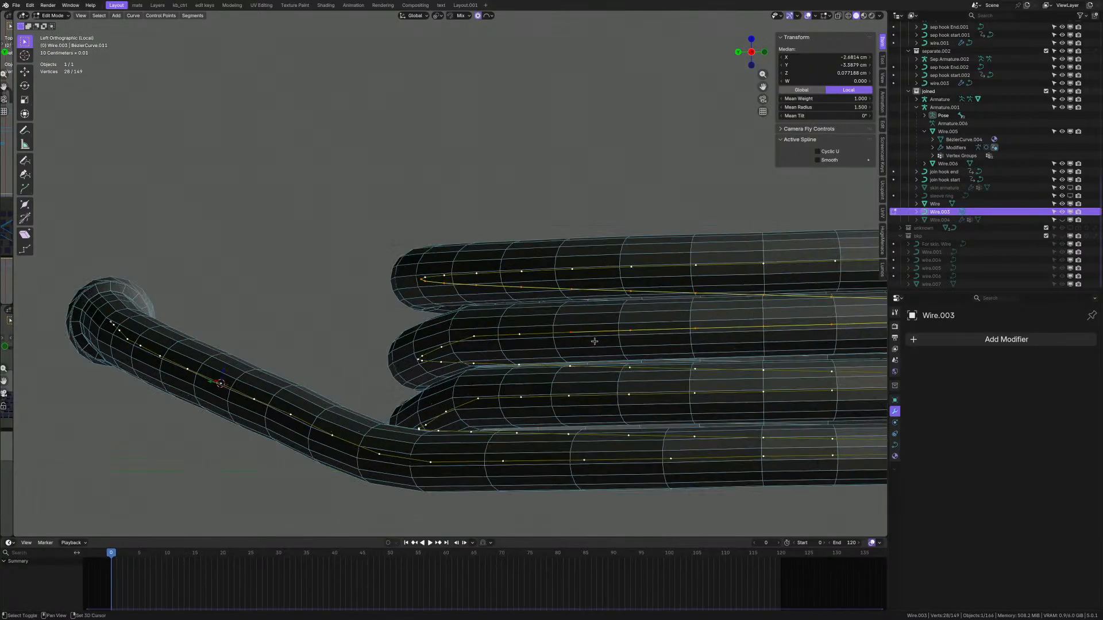
shift+middle_drag(595, 341, 467, 342)
- Squash the selected coil section to 0.810 along Z with proportional editing
key(z)
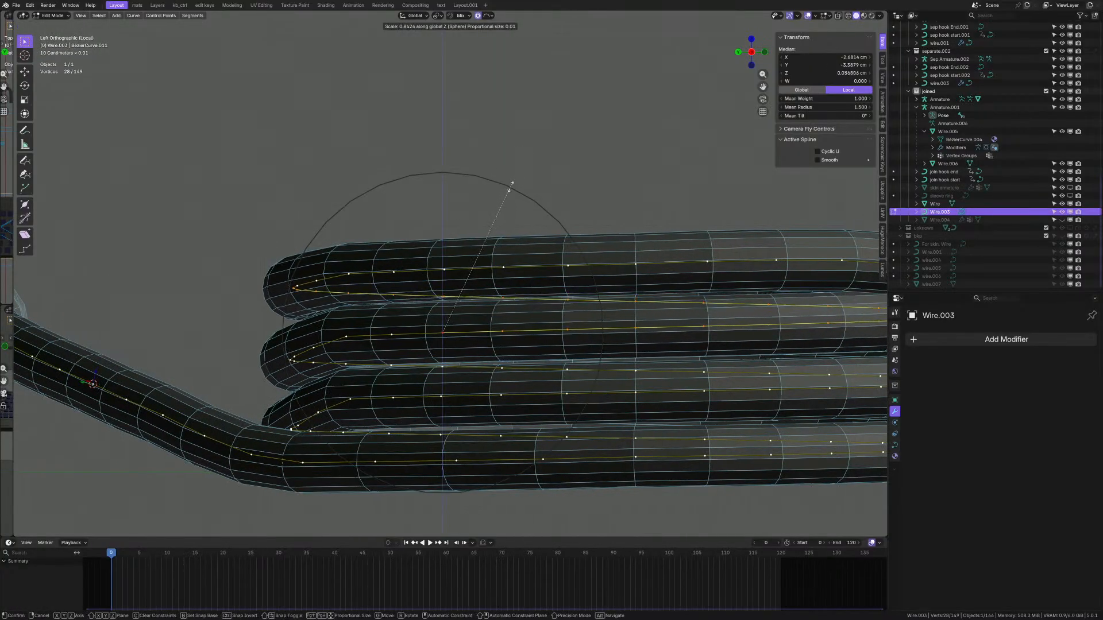
click(510, 193)
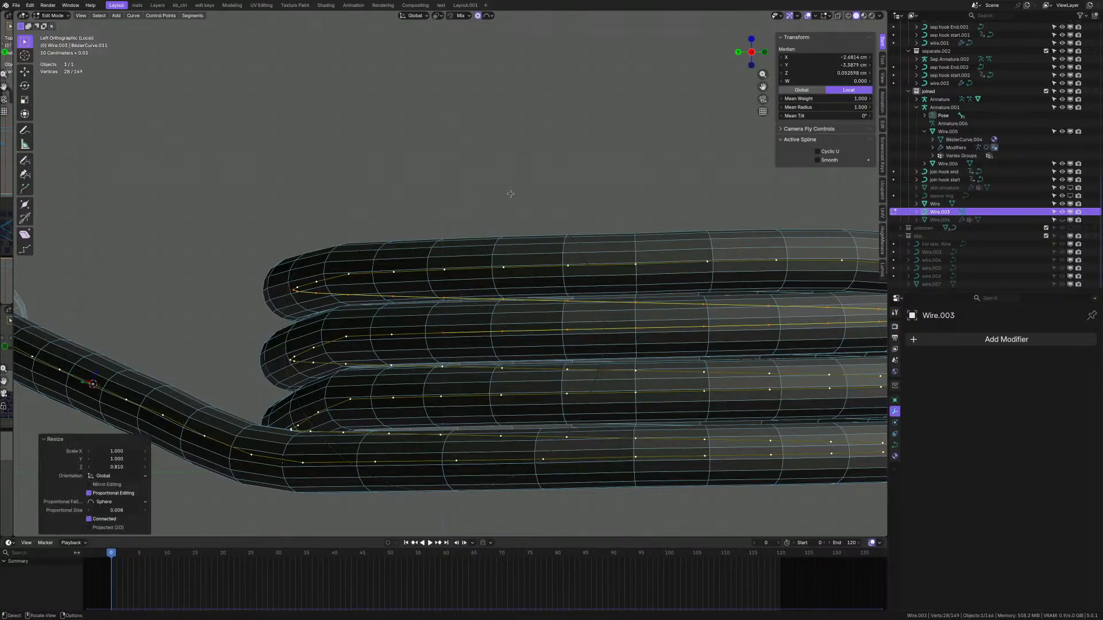
scroll(487, 341, down, 2)
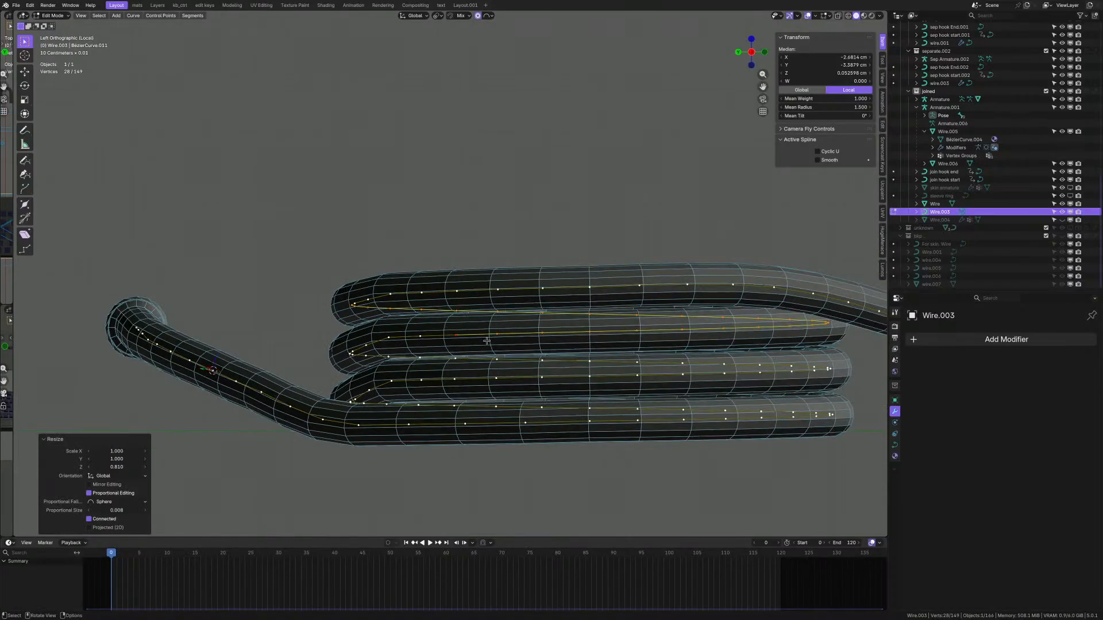
middle_drag(487, 340, 490, 348)
scroll(388, 322, up, 3)
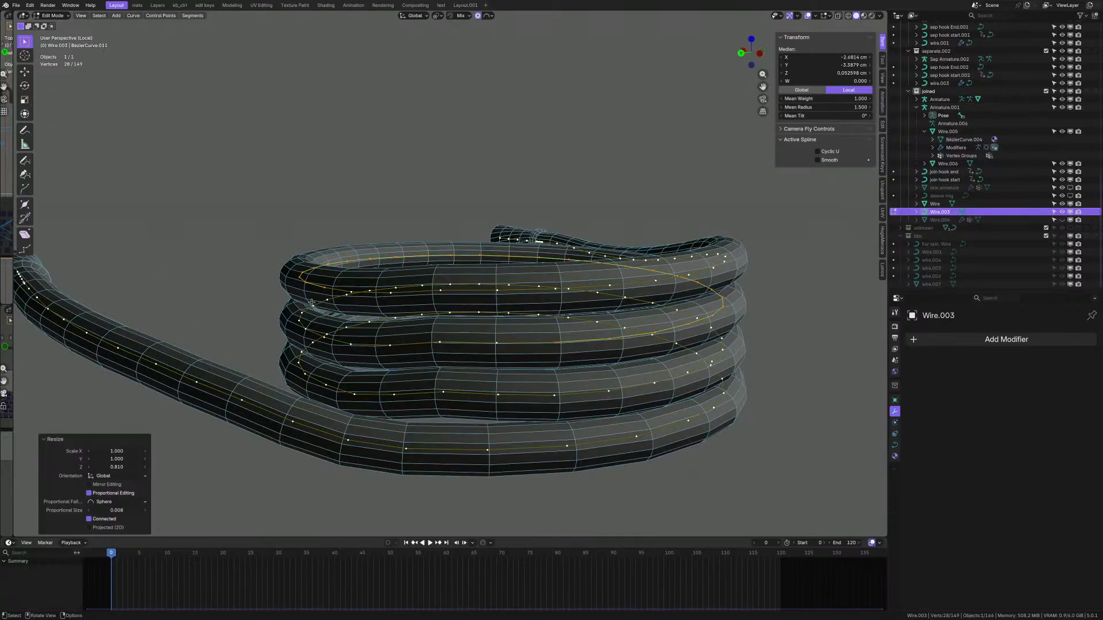
middle_drag(388, 322, 303, 300)
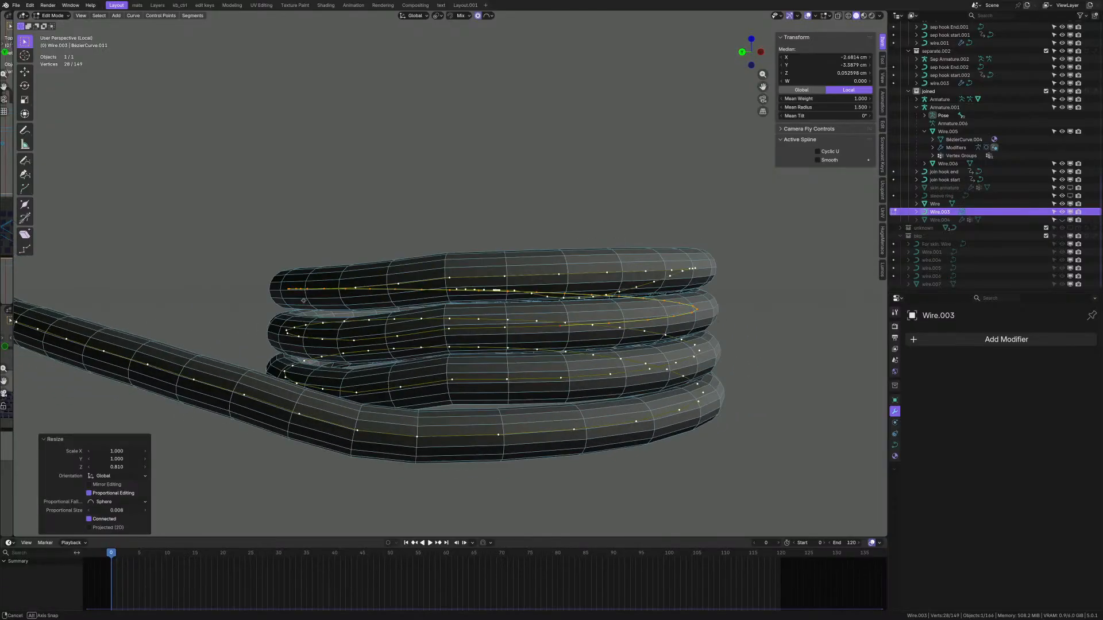
middle_drag(505, 312, 474, 317)
shift+middle_drag(559, 315, 427, 320)
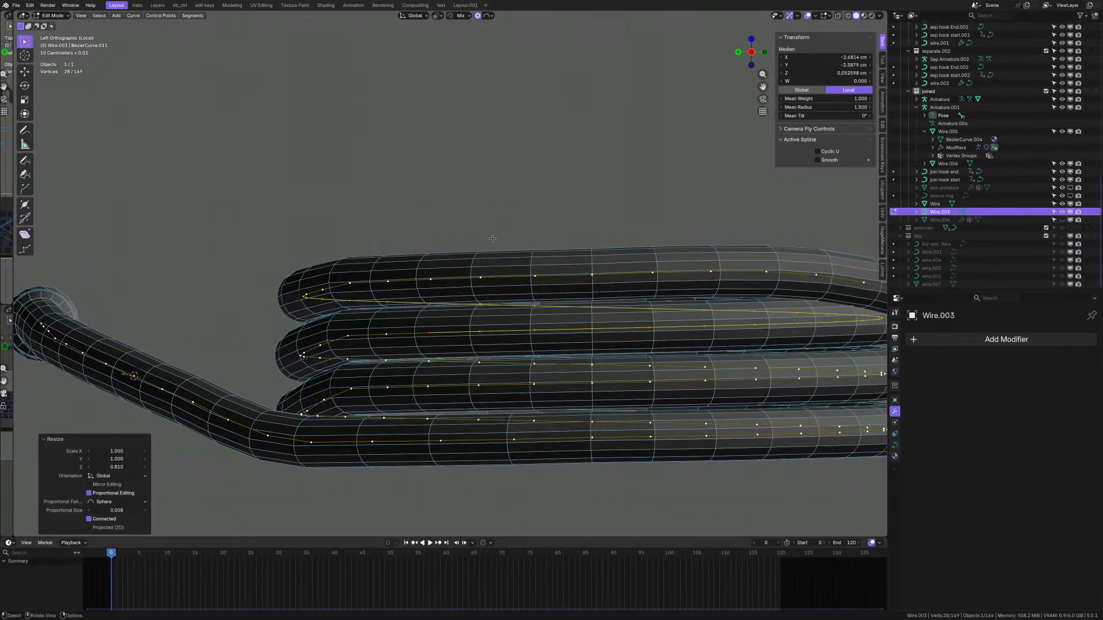
- Squash the coil section again, to 0.936 along Z
key(s)
key(z)
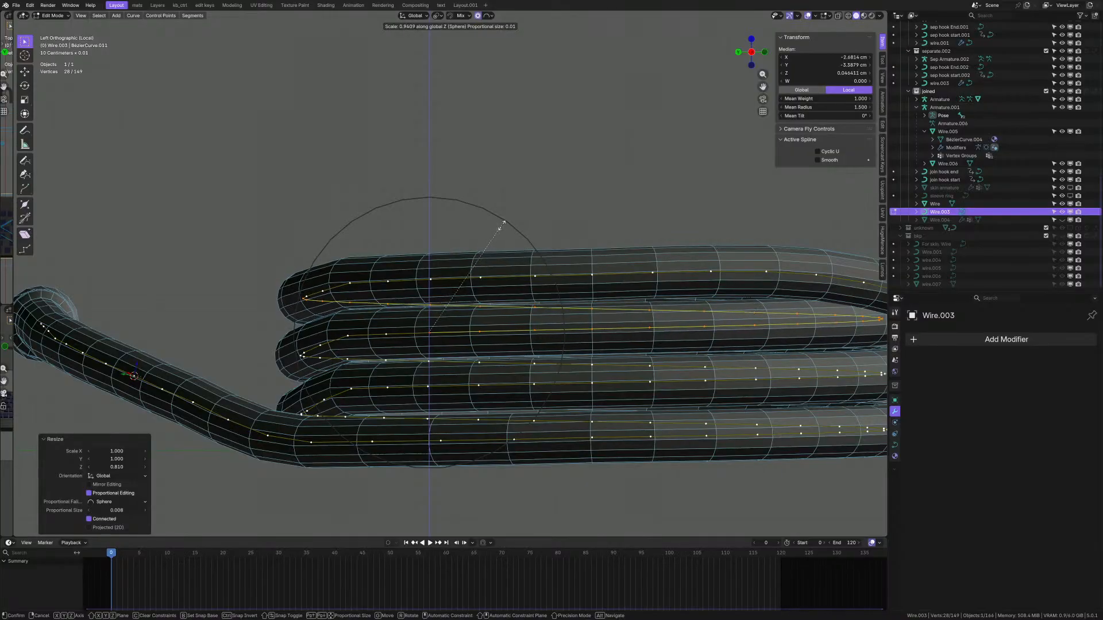
click(502, 226)
middle_drag(511, 304, 592, 371)
- Select one coil control point, keep Sphere falloff, and cancel a trial vertical move
click(548, 394)
shift+middle_drag(556, 235, 508, 235)
click(488, 16)
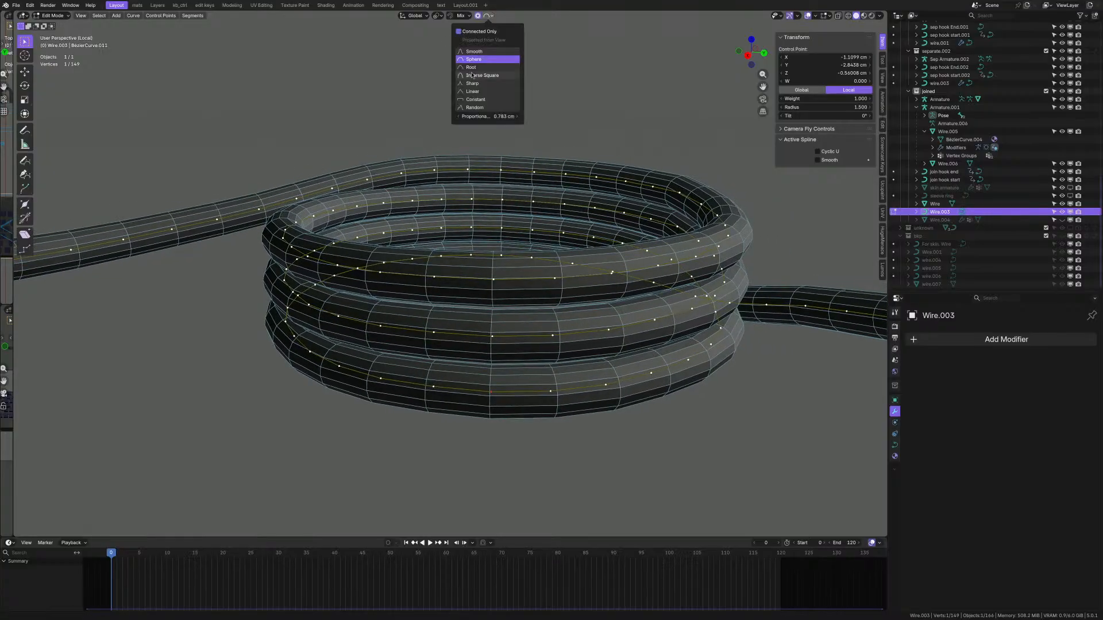
click(488, 17)
key(shift+z)
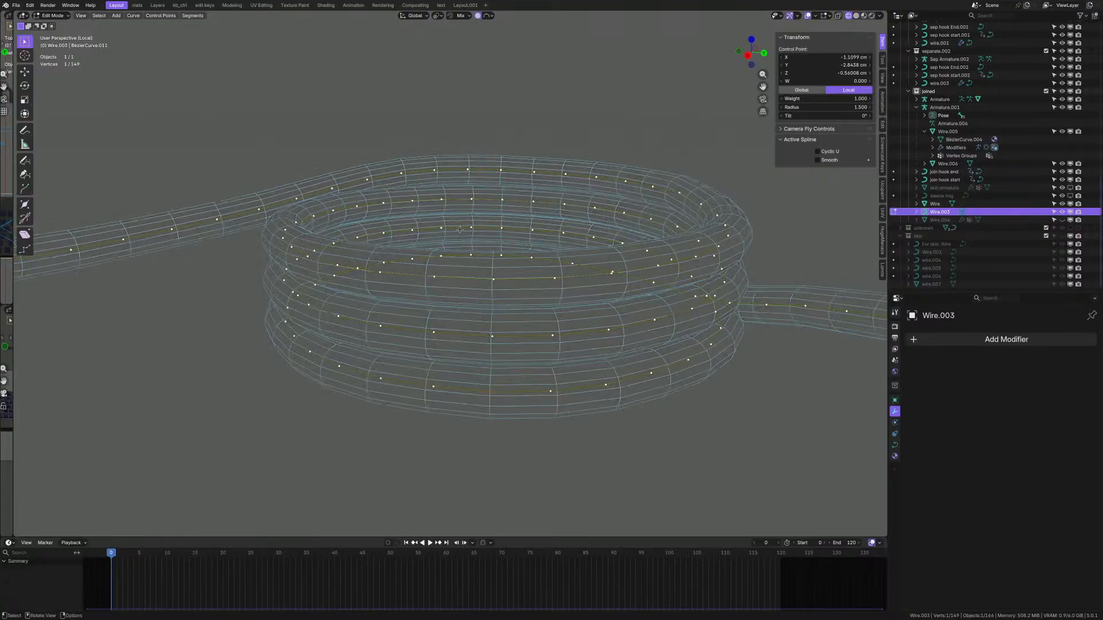
key(shift+z)
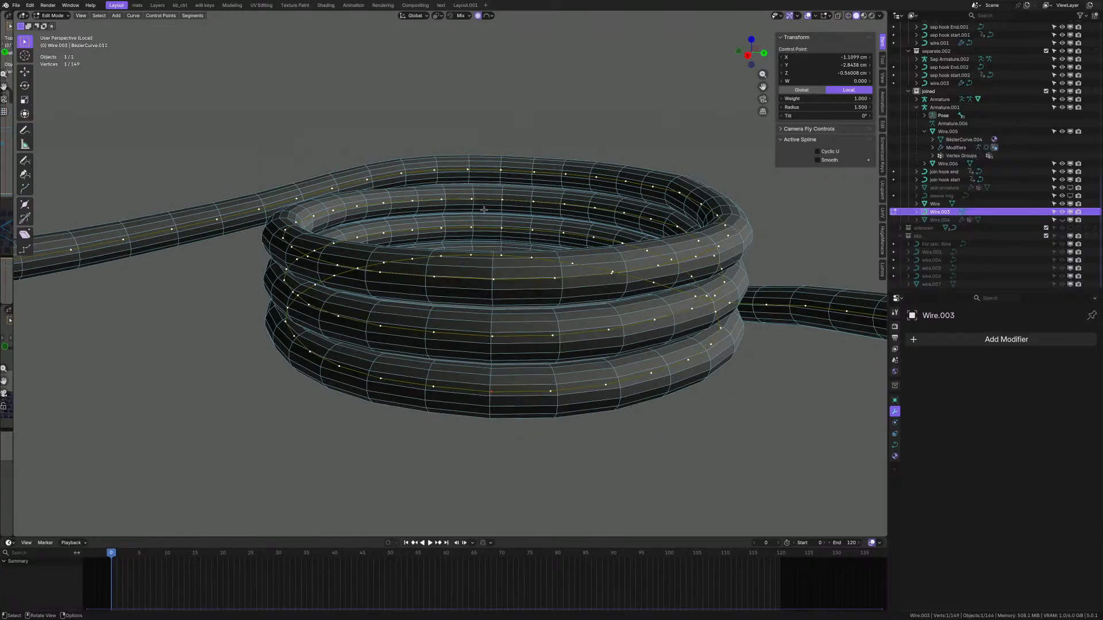
key(z)
scroll(483, 218, down, 6)
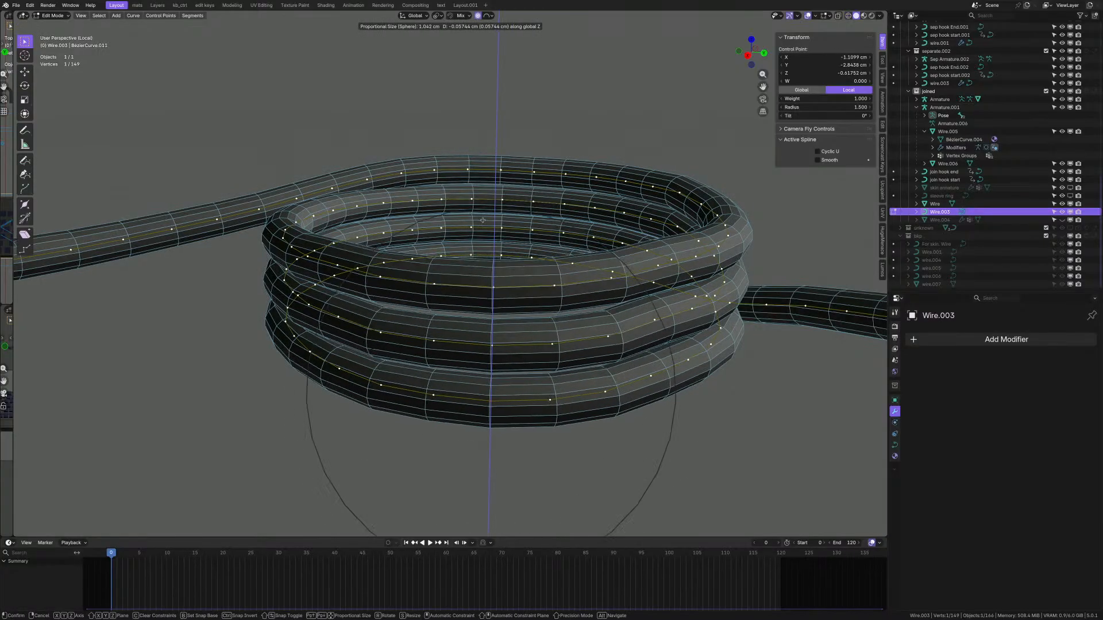
scroll(486, 218, down, 4)
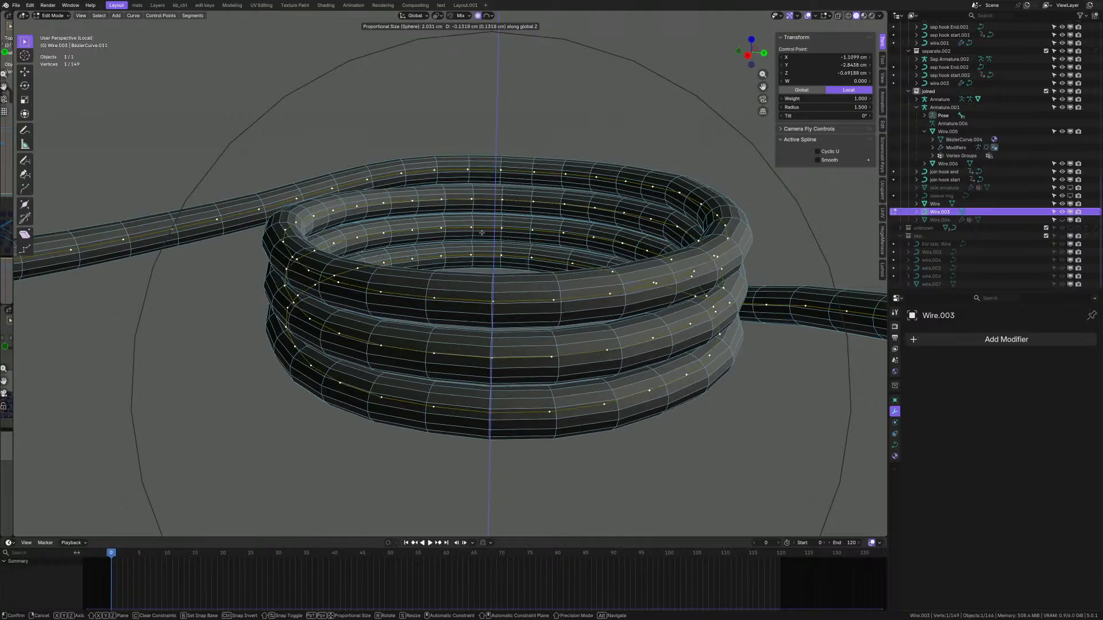
right_click(491, 213)
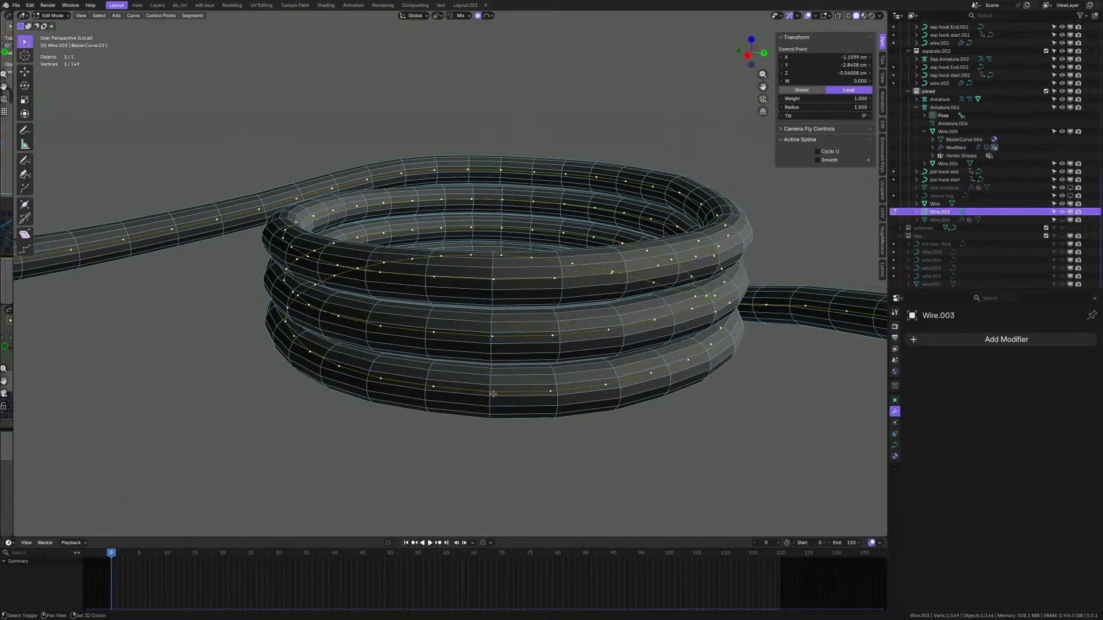
- Flatten the coil around that point to 0.968 along Z with spherical falloff
key(s)
key(z)
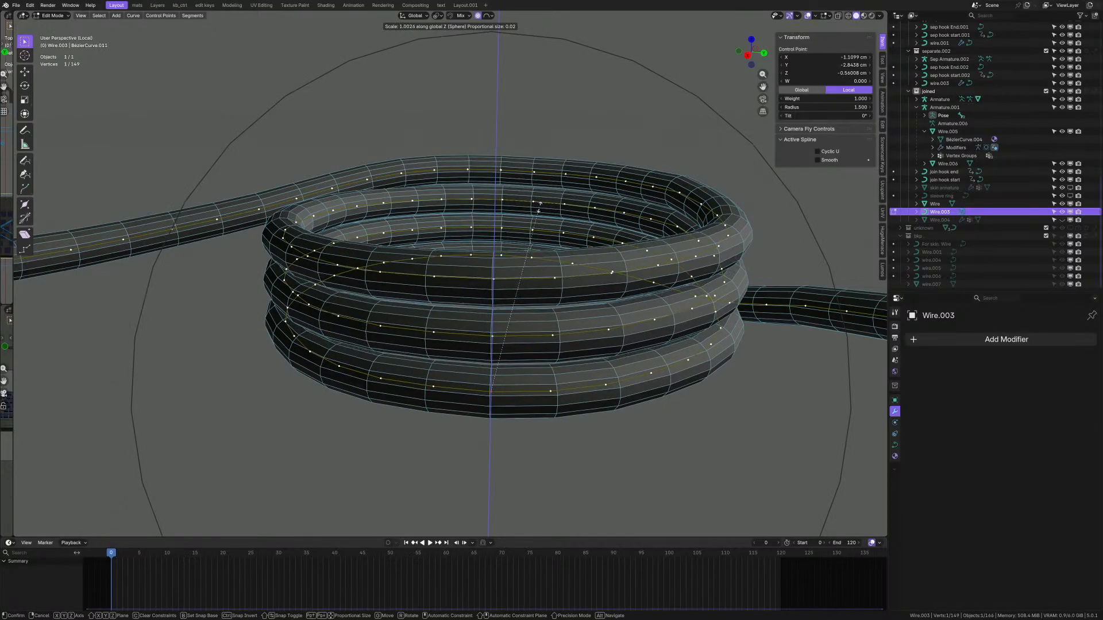
click(536, 214)
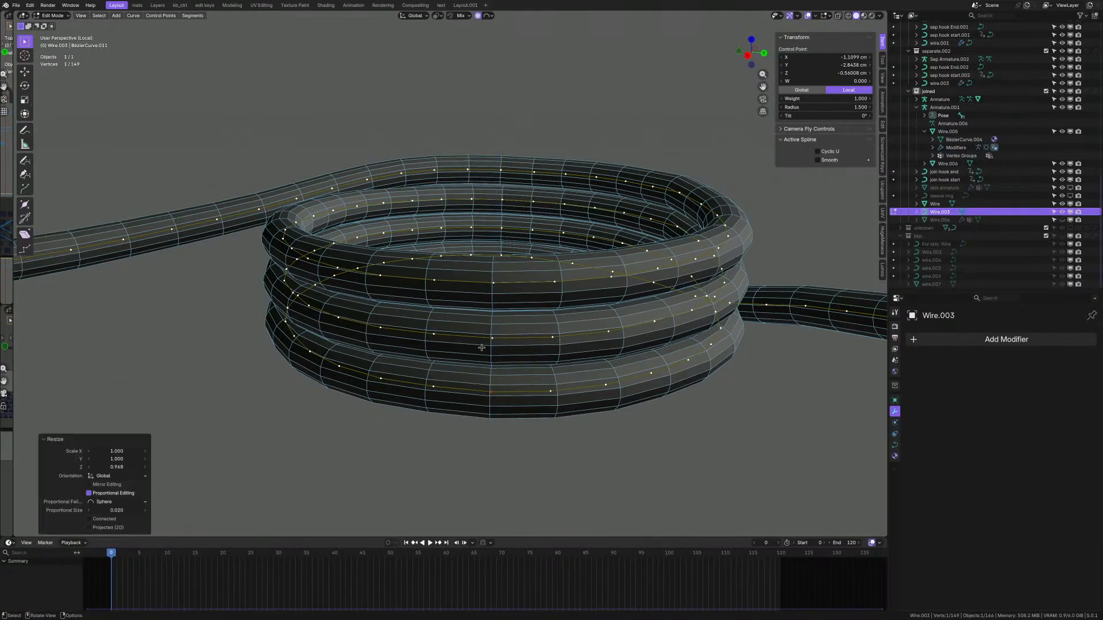
alt+middle_drag(481, 348, 485, 325)
key(s)
key(z)
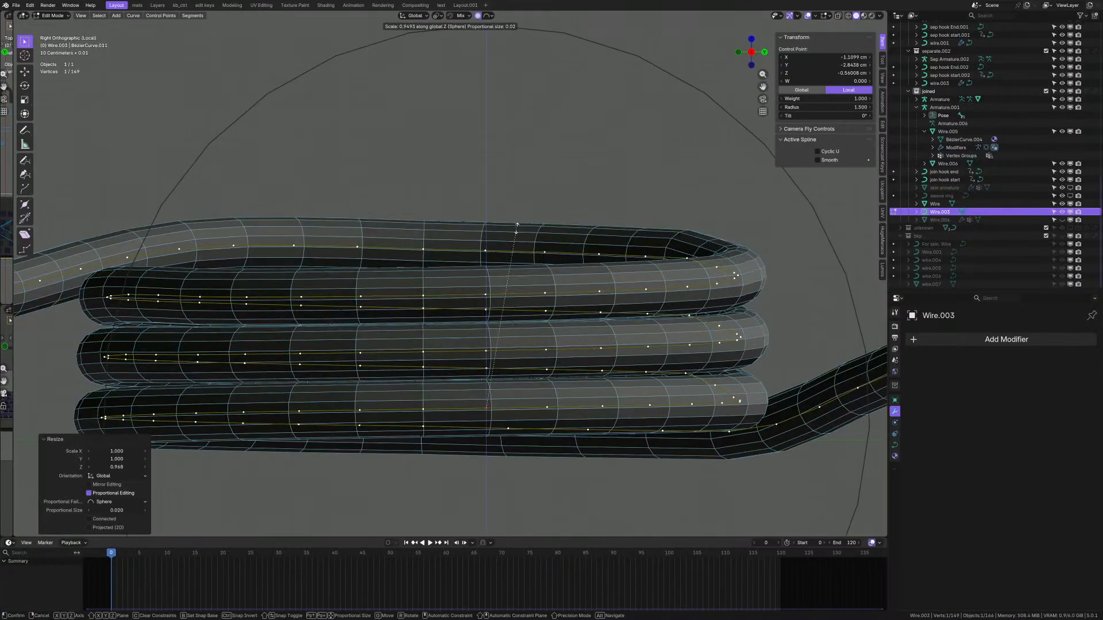
- Flatten the middle coil's left end point along Z to 0.945 with proportional falloff
click(519, 223)
middle_drag(402, 322, 379, 319)
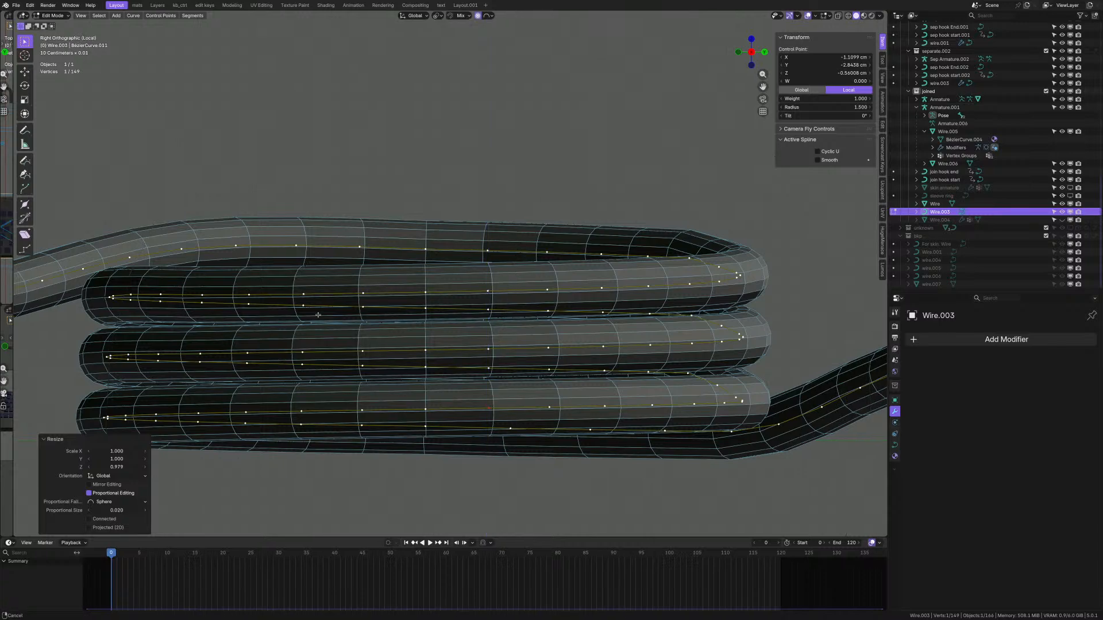
shift+middle_drag(109, 356, 450, 331)
scroll(448, 332, up, 1)
click(447, 332)
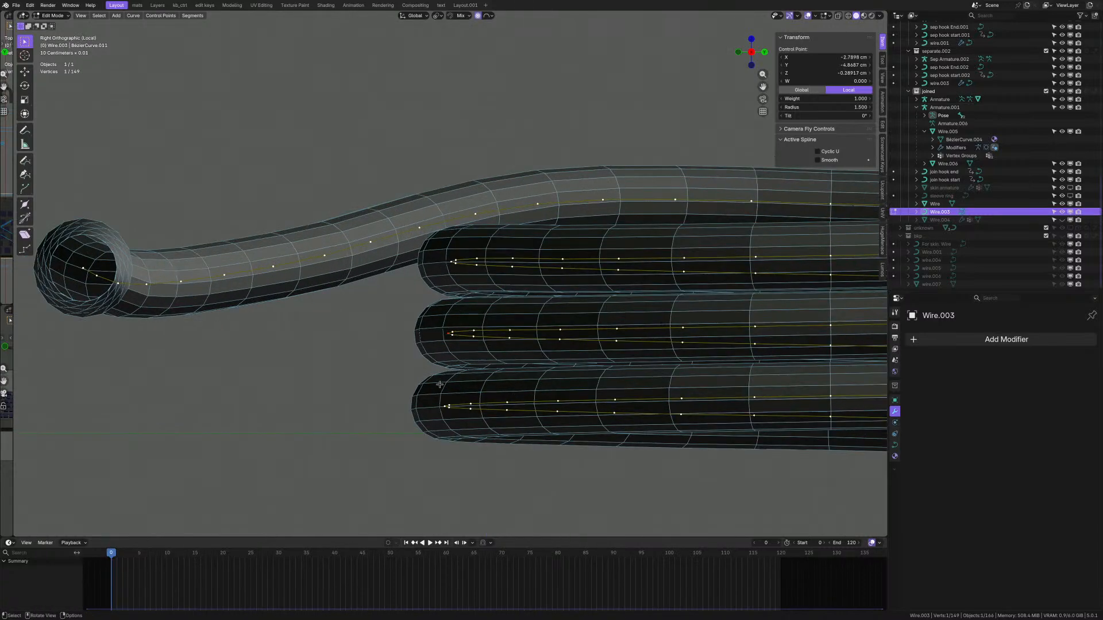
key(s)
key(z)
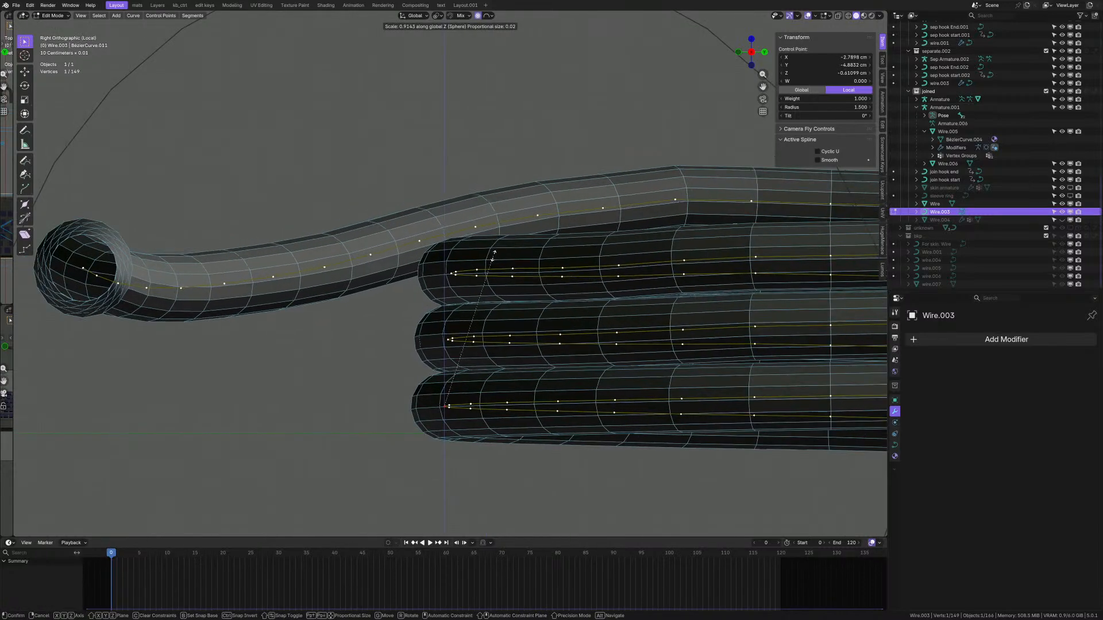
click(495, 251)
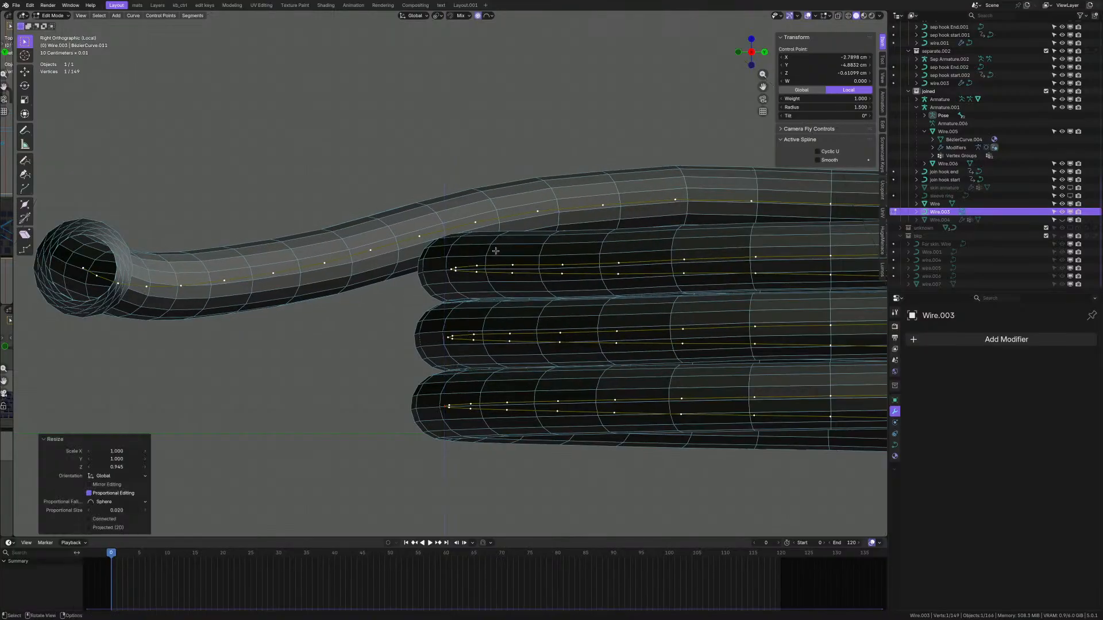
- At the far end, flatten the bottom coil's end point along Z to 0.949
shift+middle_drag(803, 275, 490, 270)
shift+middle_drag(802, 309, 383, 295)
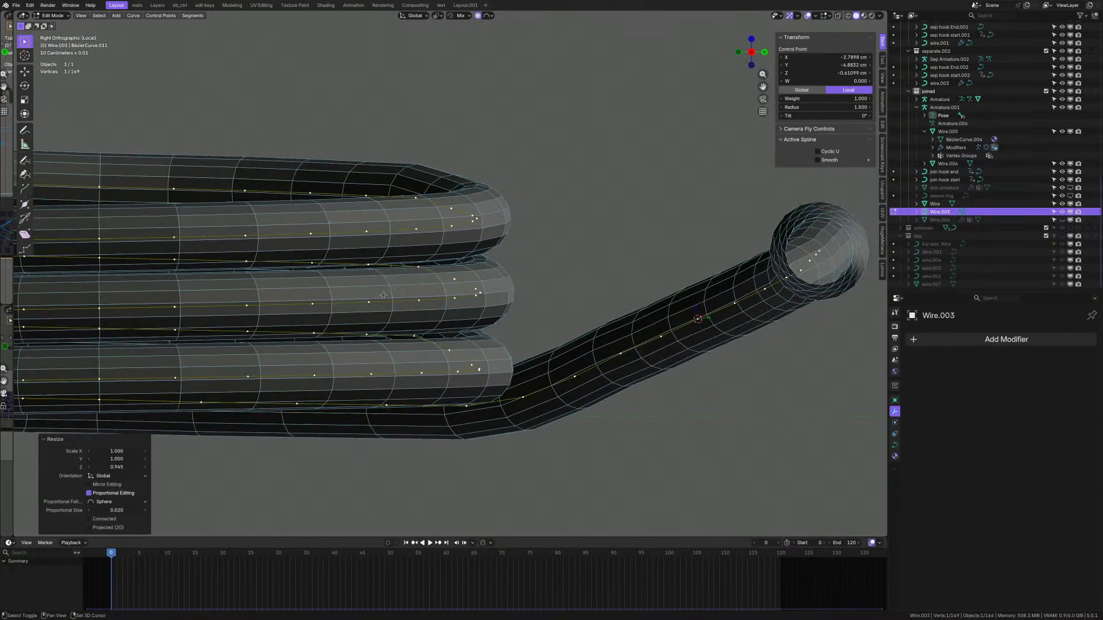
scroll(483, 337, up, 1)
click(482, 283)
key(s)
key(z)
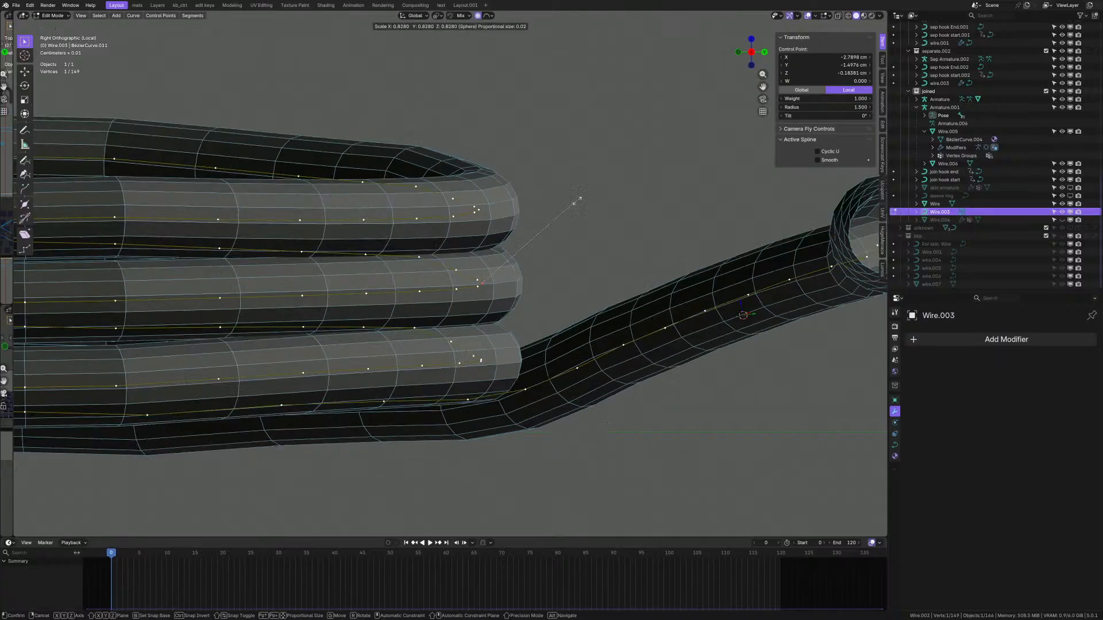
right_click(568, 278)
click(484, 374)
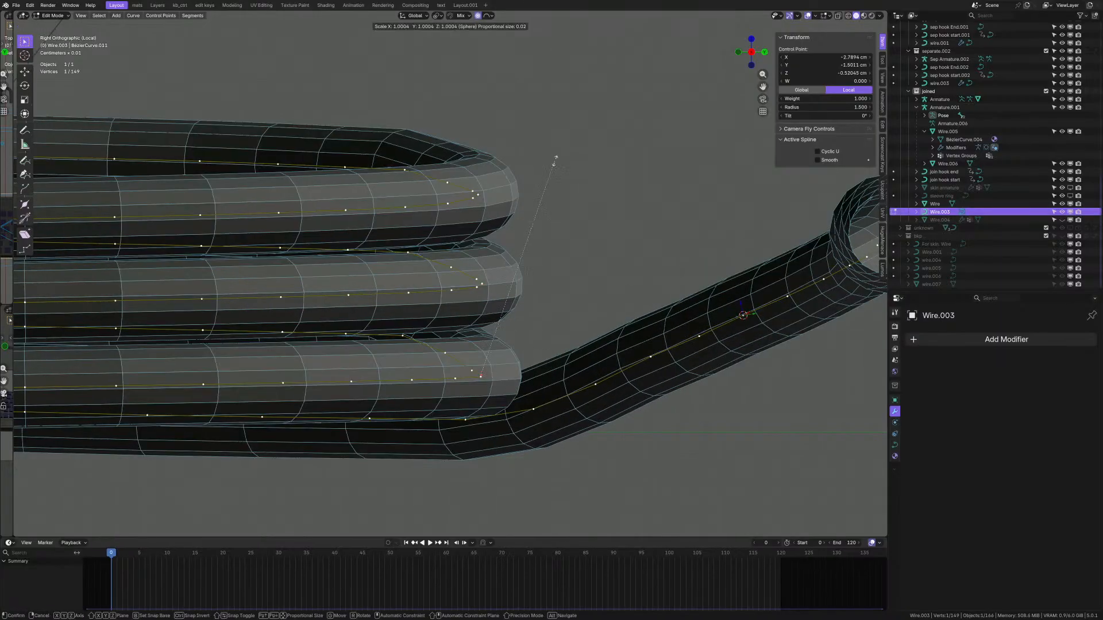
key(s)
key(z)
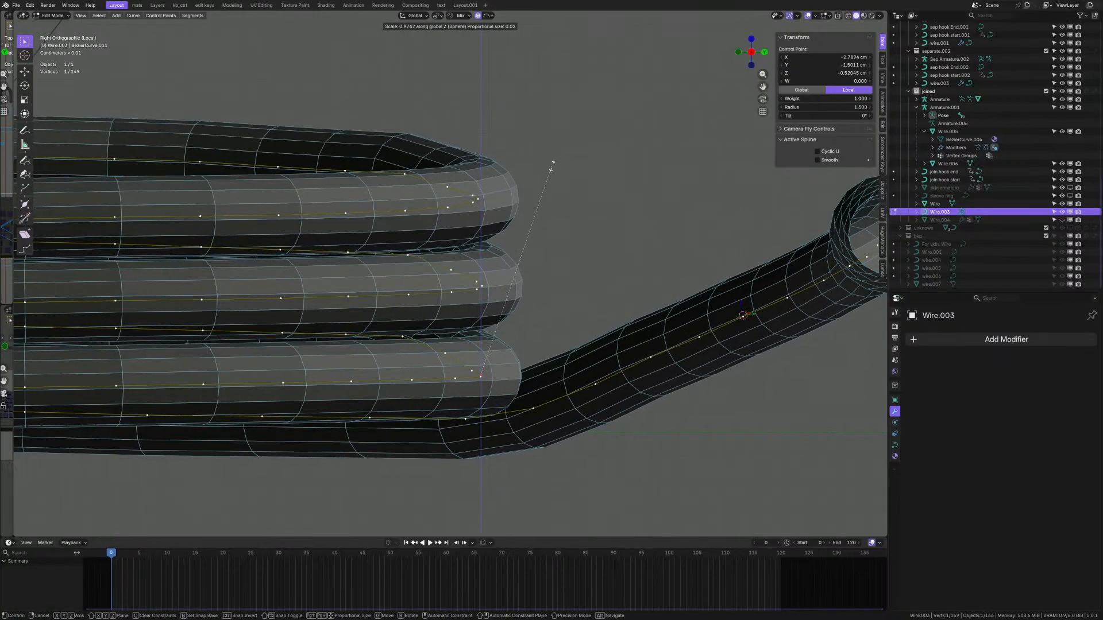
click(550, 173)
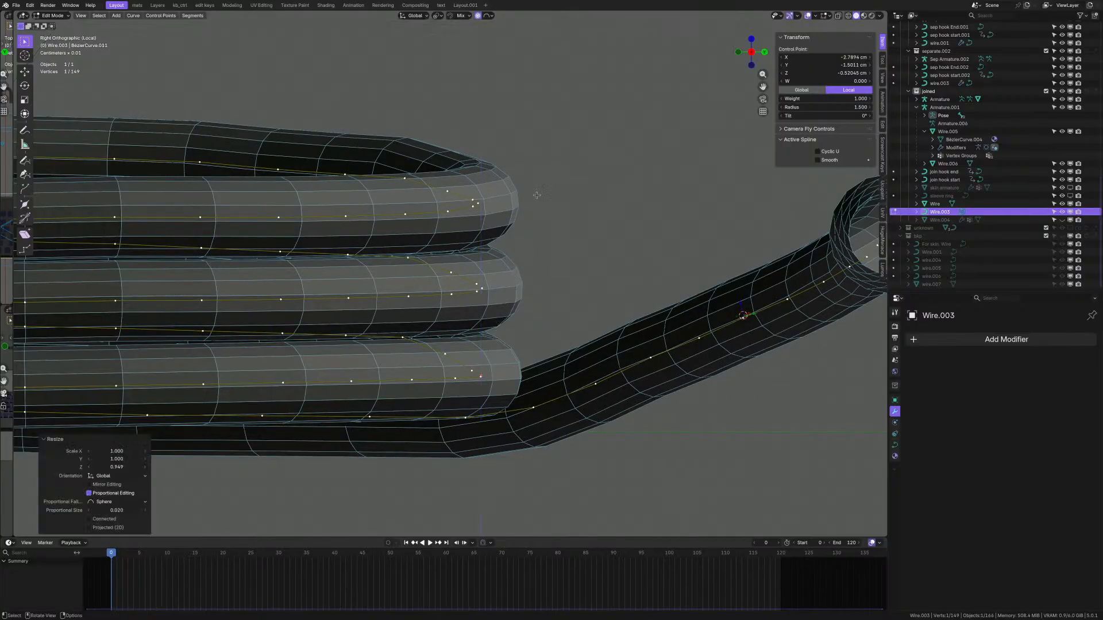
middle_drag(551, 172, 337, 266)
- Stretch a control point on the third coil to 1.111 along Z with proportional falloff
scroll(643, 296, up, 3)
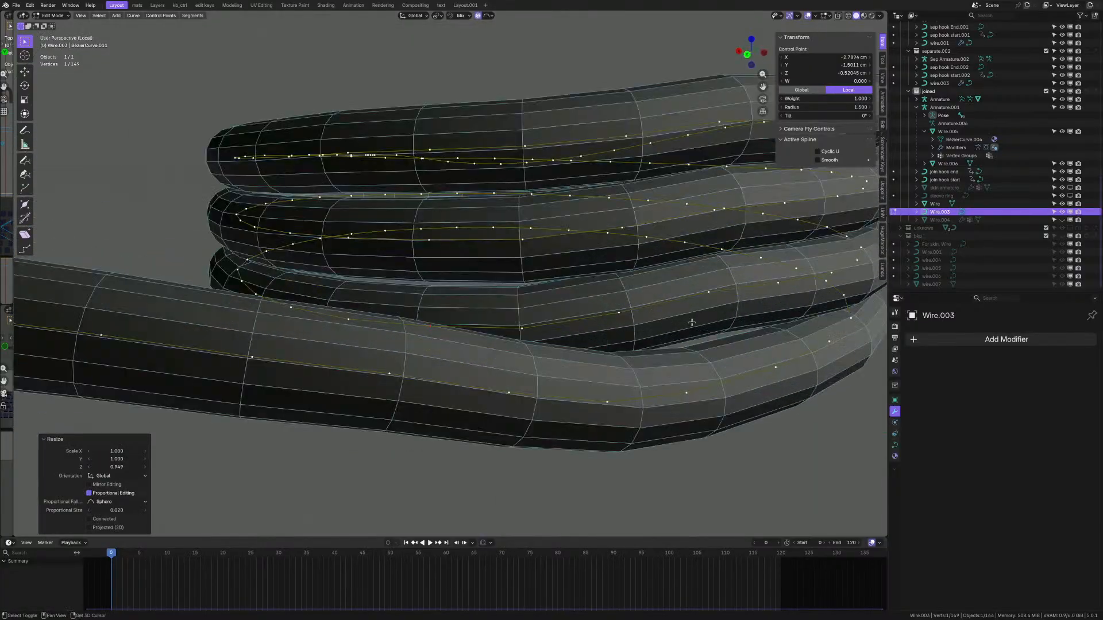
middle_drag(574, 296, 475, 231)
scroll(458, 234, down, 3)
scroll(467, 253, up, 2)
click(474, 263)
key(g)
key(z)
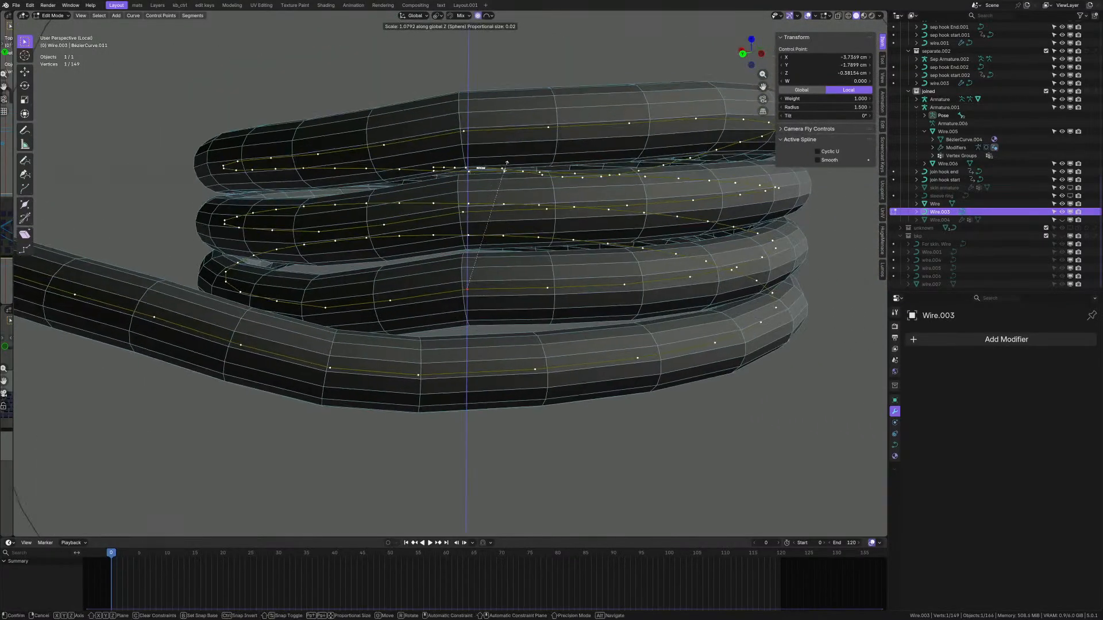
right_click(503, 170)
key(s)
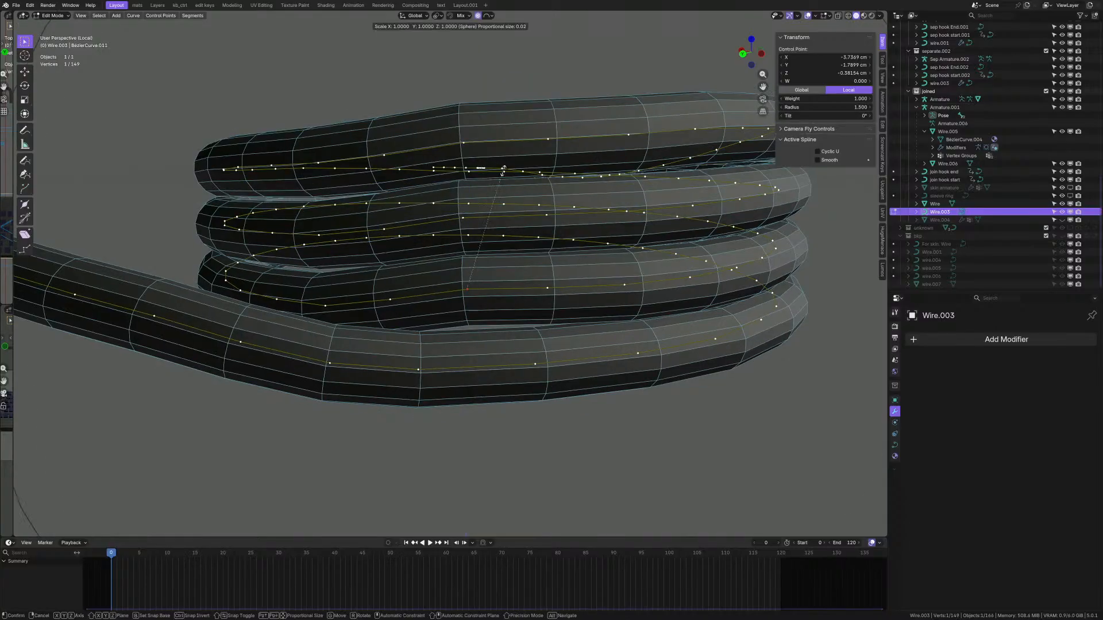
scroll(503, 170, up, 2)
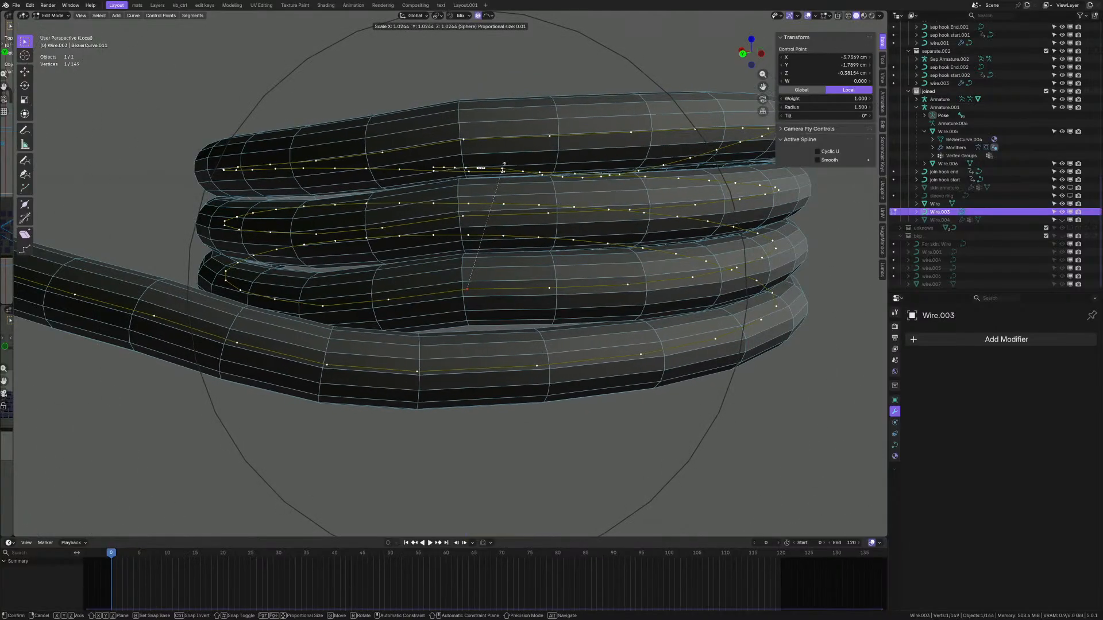
key(z)
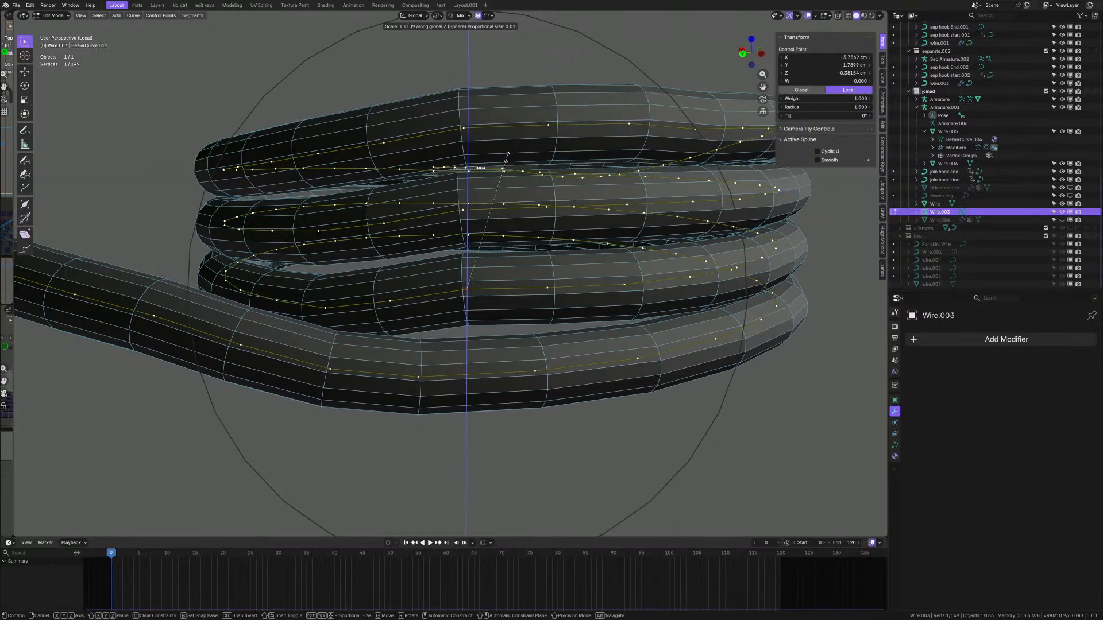
click(507, 158)
- Turn to the side view and select points along the wire's lower straight run
scroll(661, 213, down, 4)
middle_drag(661, 213, 580, 199)
scroll(693, 297, up, 2)
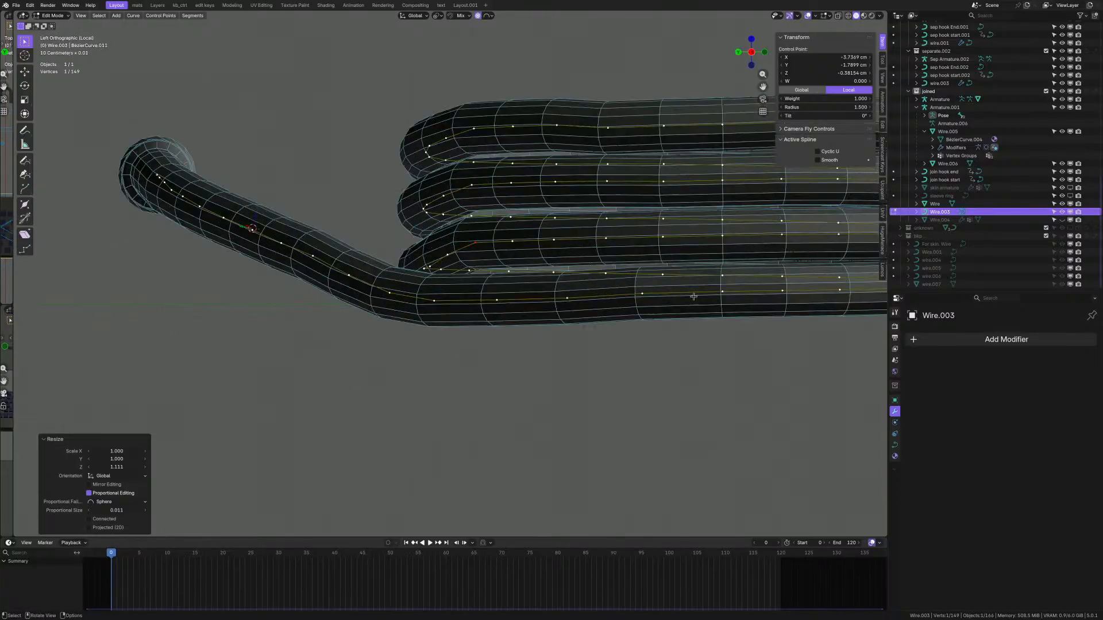
shift+middle_drag(693, 297, 667, 297)
click(705, 293)
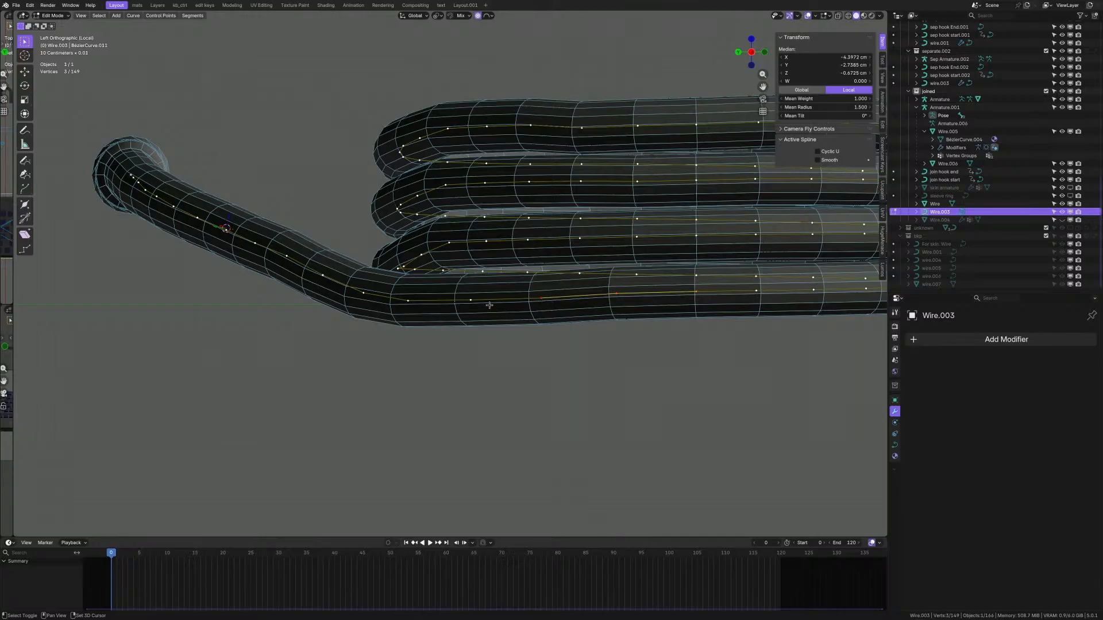
shift+middle_drag(626, 303, 565, 305)
- Flatten the lower-run points, minus the rightmost one, to Z scale 0
shift+click(630, 298)
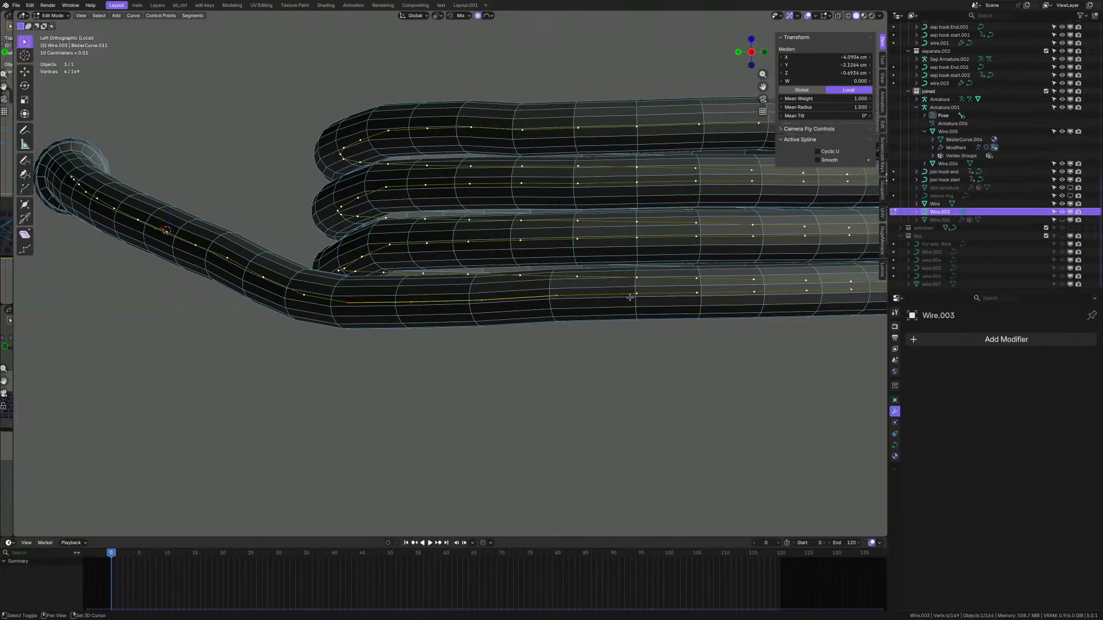
text(s)
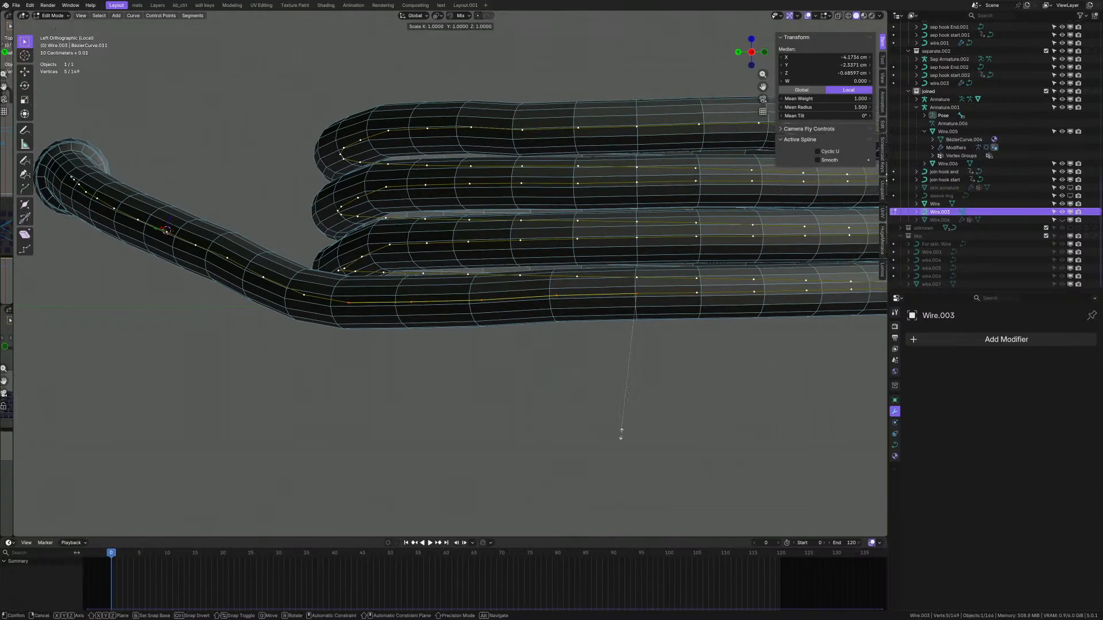
text(0)
key(Return)
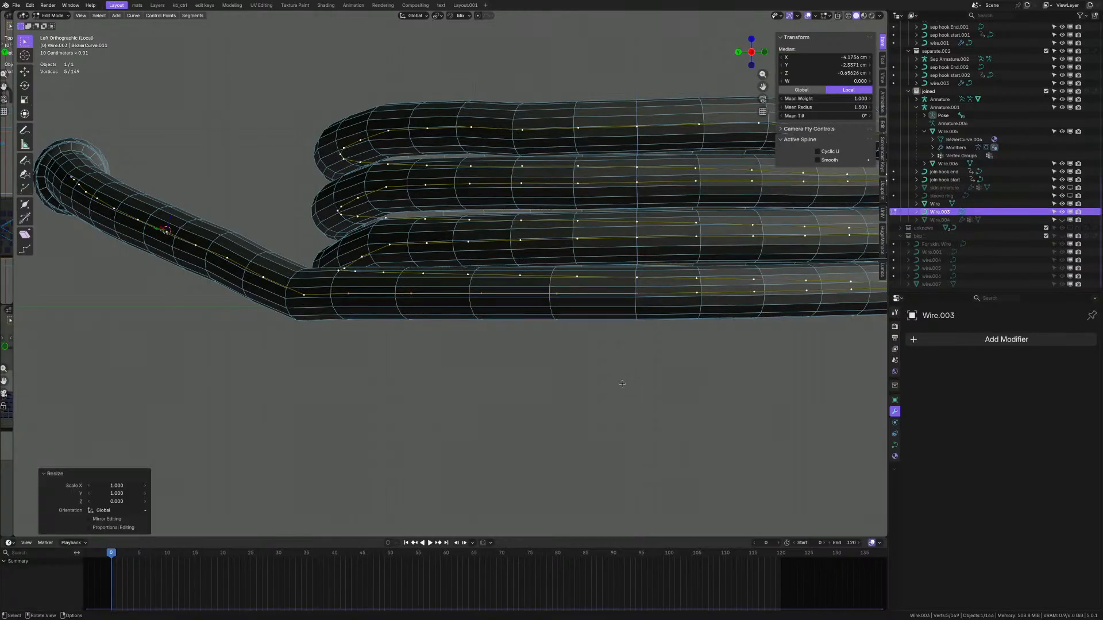
middle_drag(622, 383, 540, 310)
scroll(511, 258, up, 5)
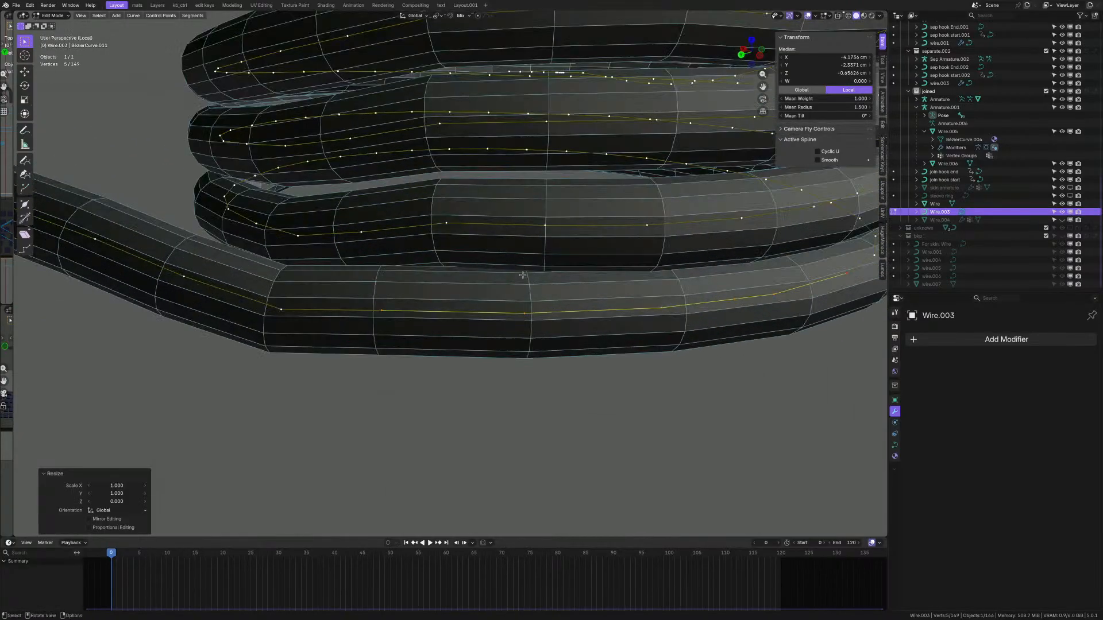
scroll(512, 259, down, 2)
shift+middle_drag(513, 246, 439, 299)
scroll(431, 296, down, 2)
- Select a point on the third loop and try a proportional Z scale, then cancel it
click(405, 293)
scroll(405, 298, up, 2)
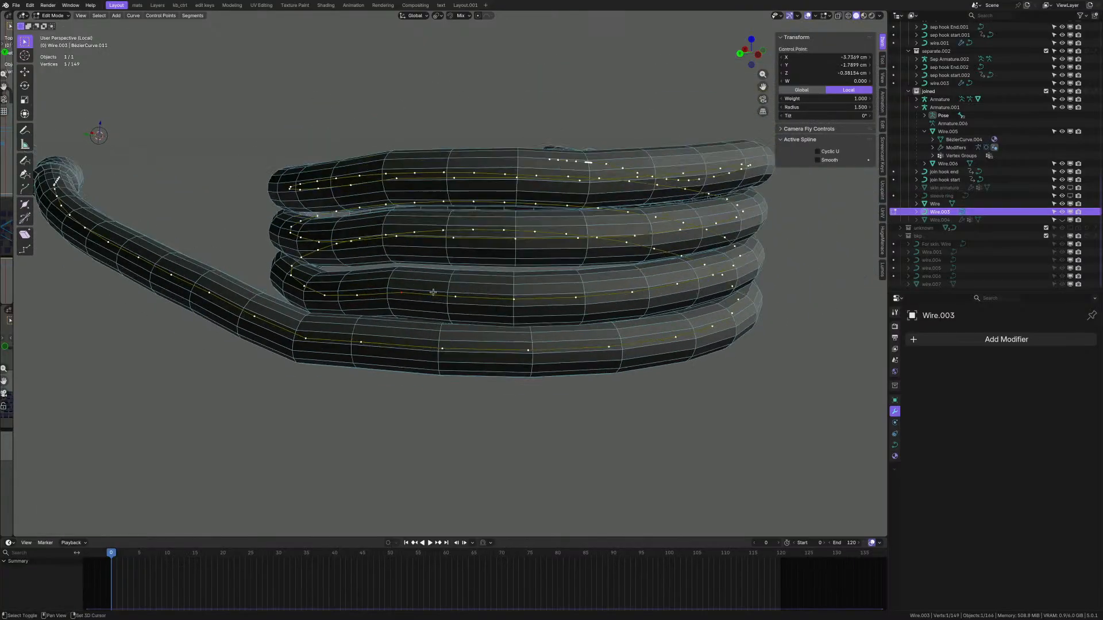
middle_drag(384, 228, 391, 244)
middle_drag(450, 281, 390, 237)
middle_drag(444, 272, 440, 271)
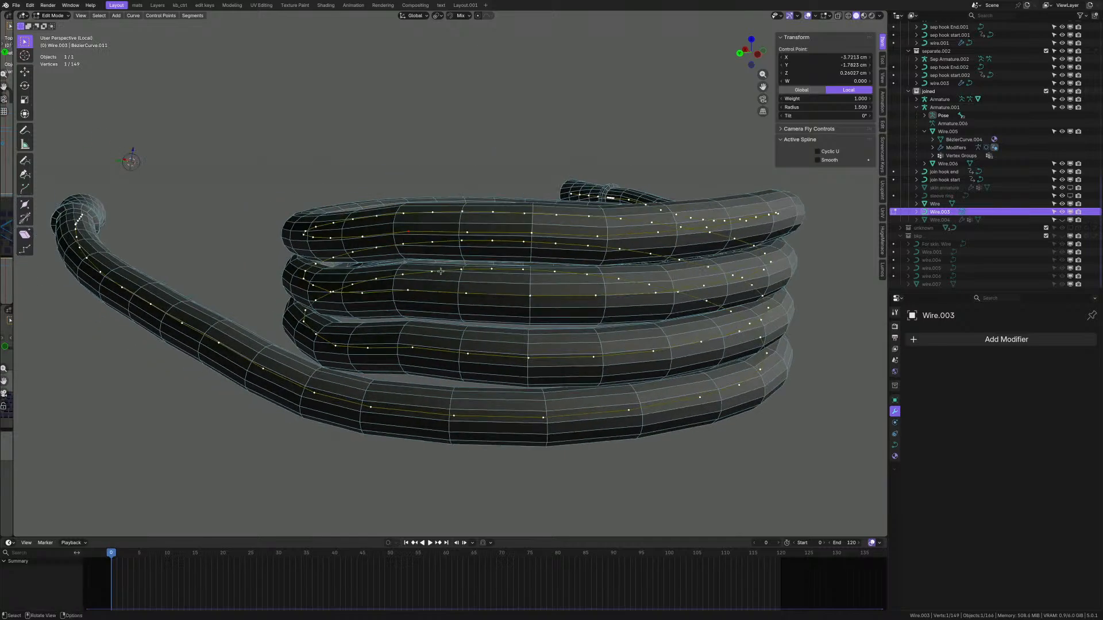
right_click(431, 267)
key(s)
key(z)
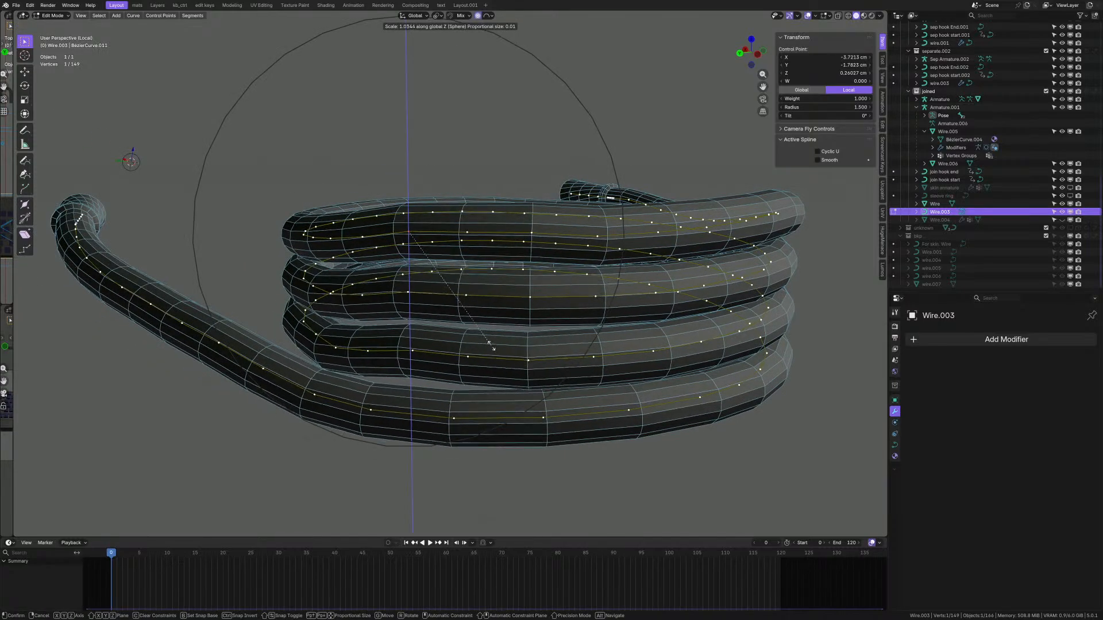
right_click(481, 339)
mouse_move(481, 339)
middle_down()
mouse_move(546, 344)
mouse_move(479, 339)
middle_up()
scroll(549, 345, down, 2)
scroll(596, 335, up, 1)
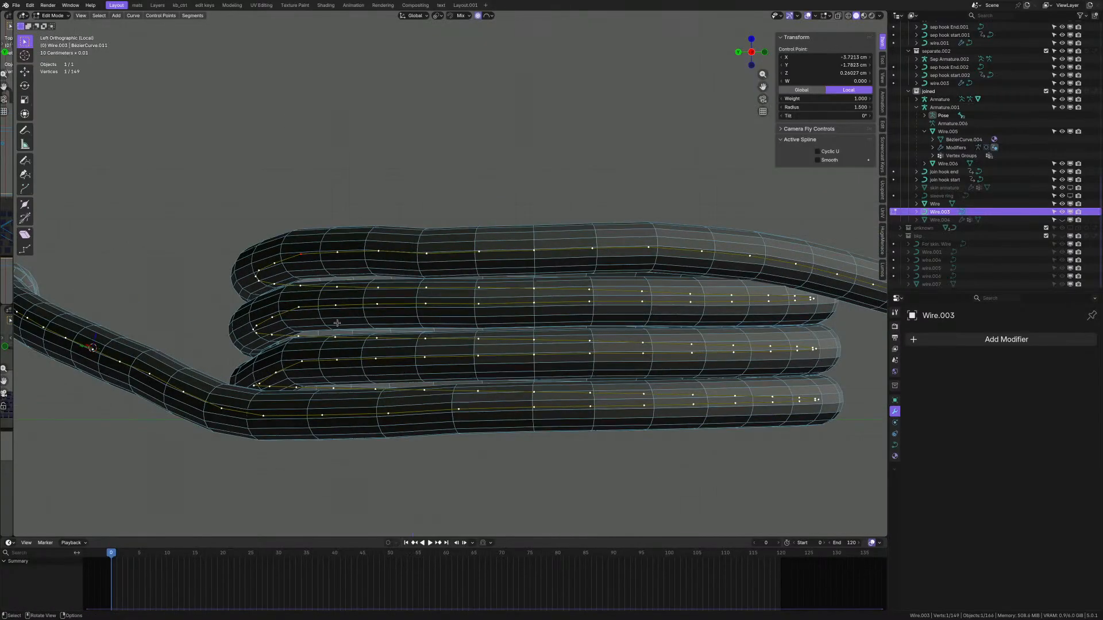
- Squeeze the selected coil points along Z with proportional falloff
key(s)
key(z)
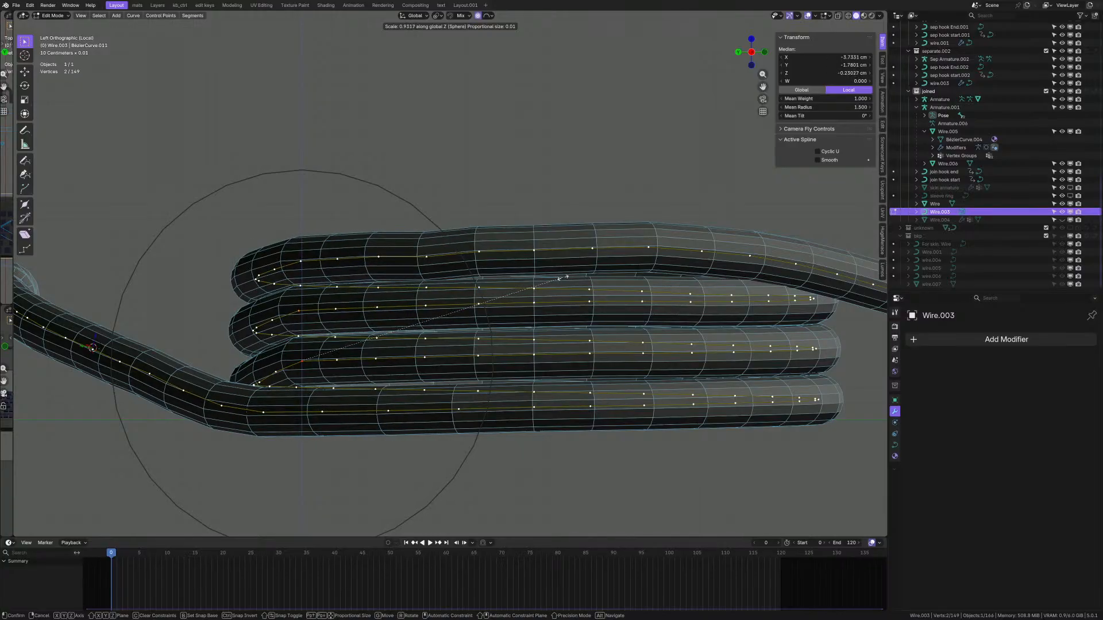
click(568, 277)
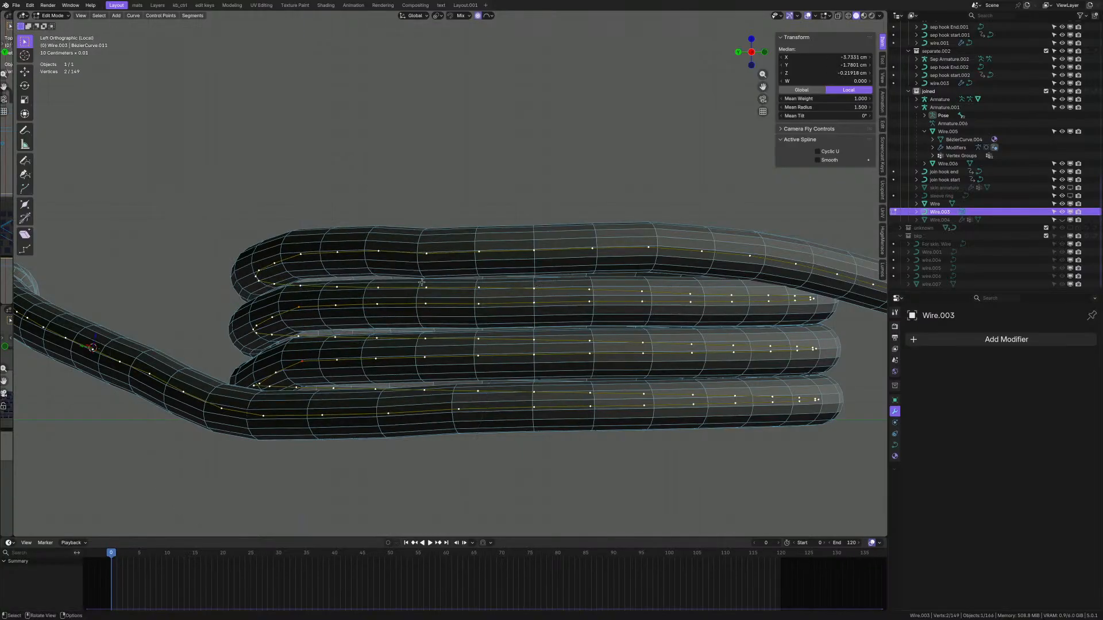
scroll(421, 282, up, 3)
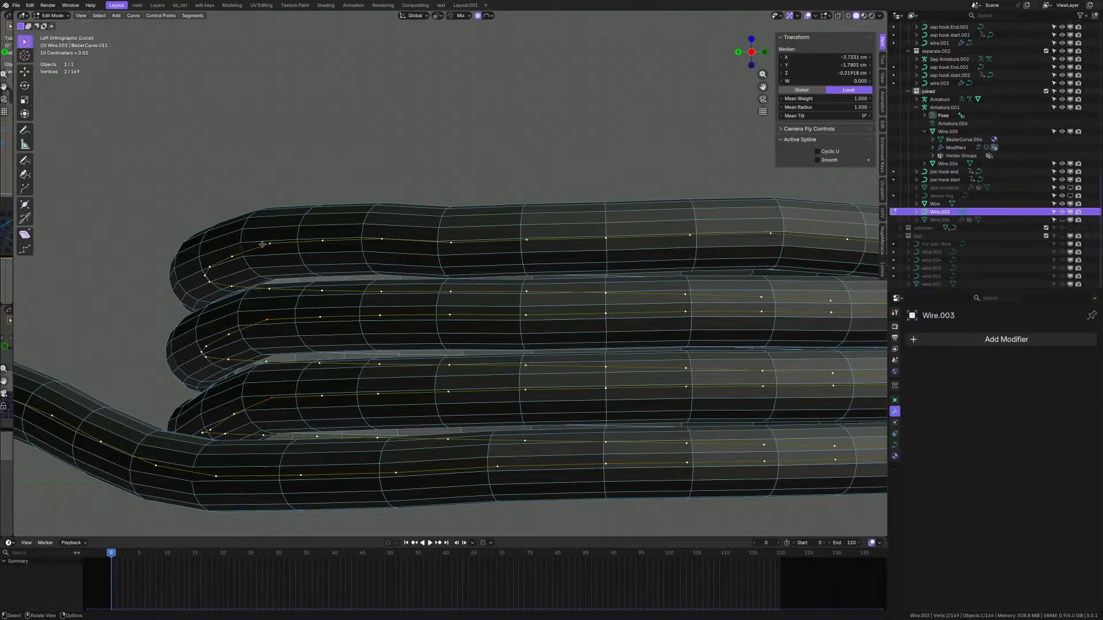
- Lower a single control point on the top turn slightly along Z
click(380, 242)
scroll(293, 239, up, 1)
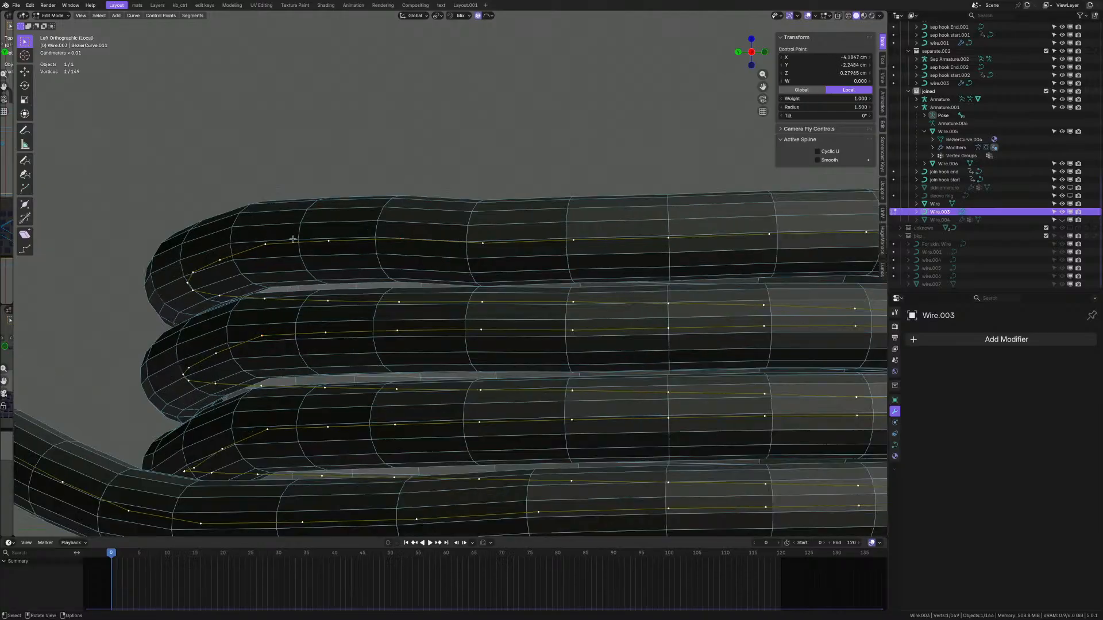
key(g)
key(z)
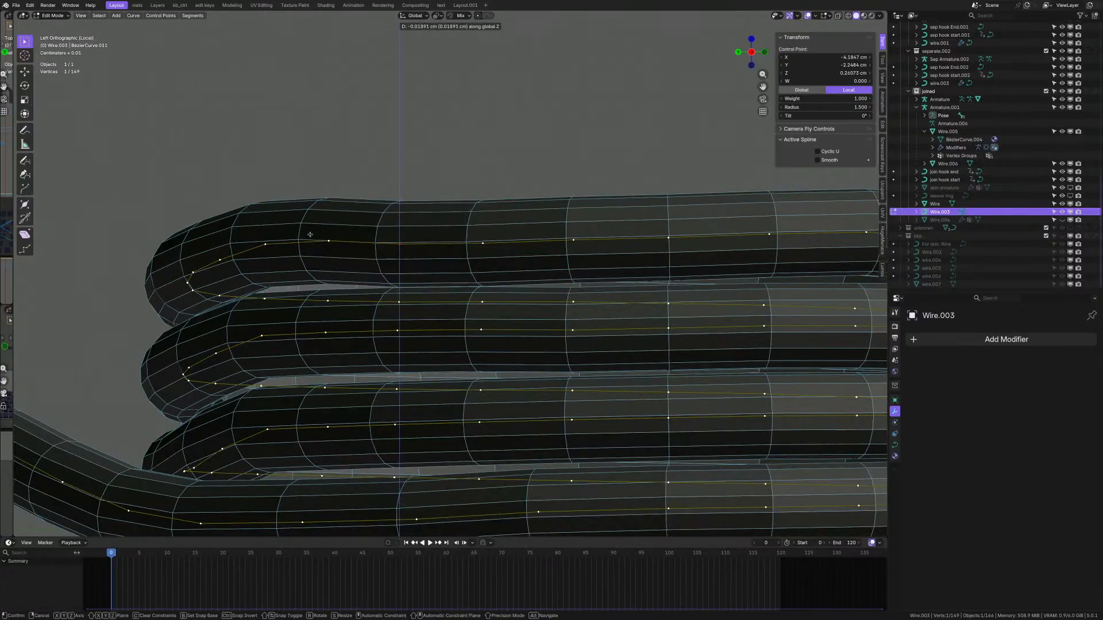
click(311, 229)
- Select two neighbouring control points on the top turn and inspect the turns
shift+middle_drag(581, 260, 492, 264)
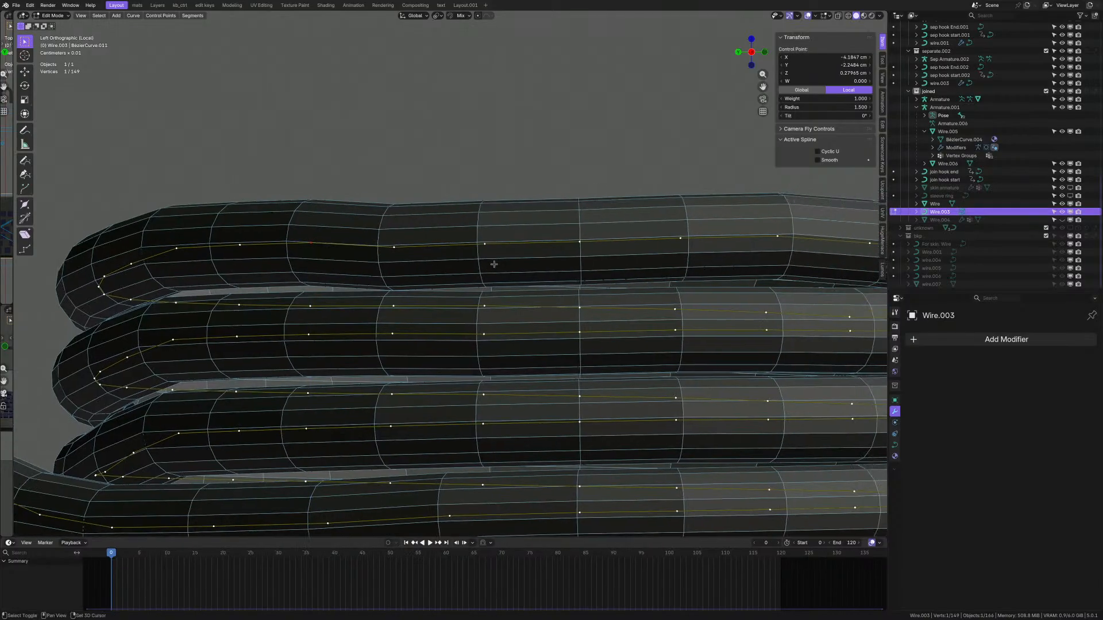
click(574, 242)
shift+click(483, 245)
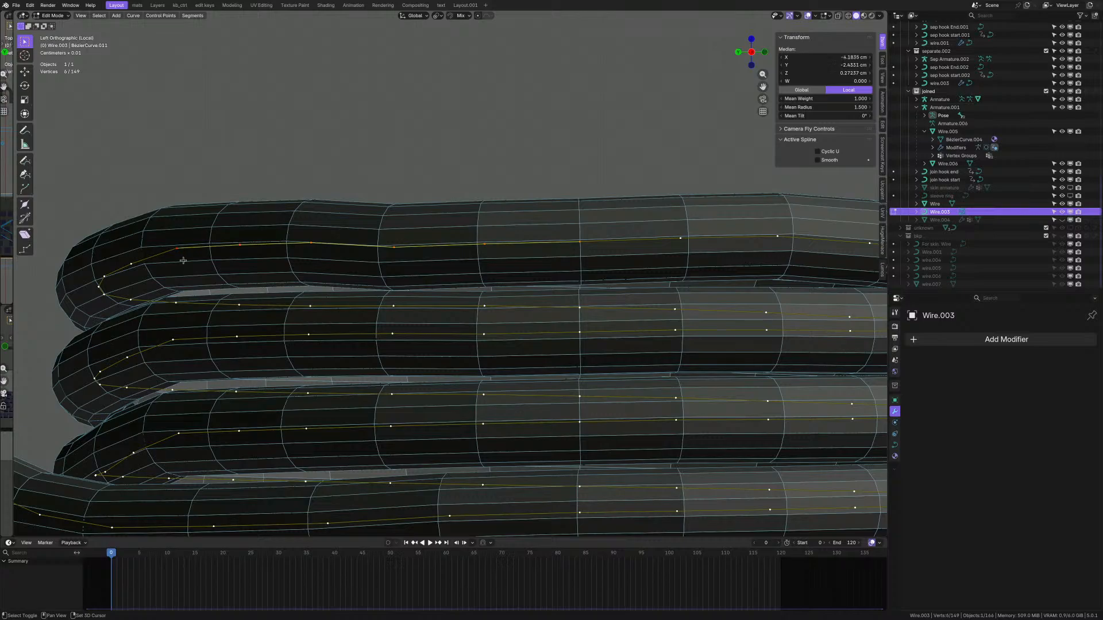
middle_drag(182, 260, 357, 286)
shift+middle_drag(594, 269, 536, 246)
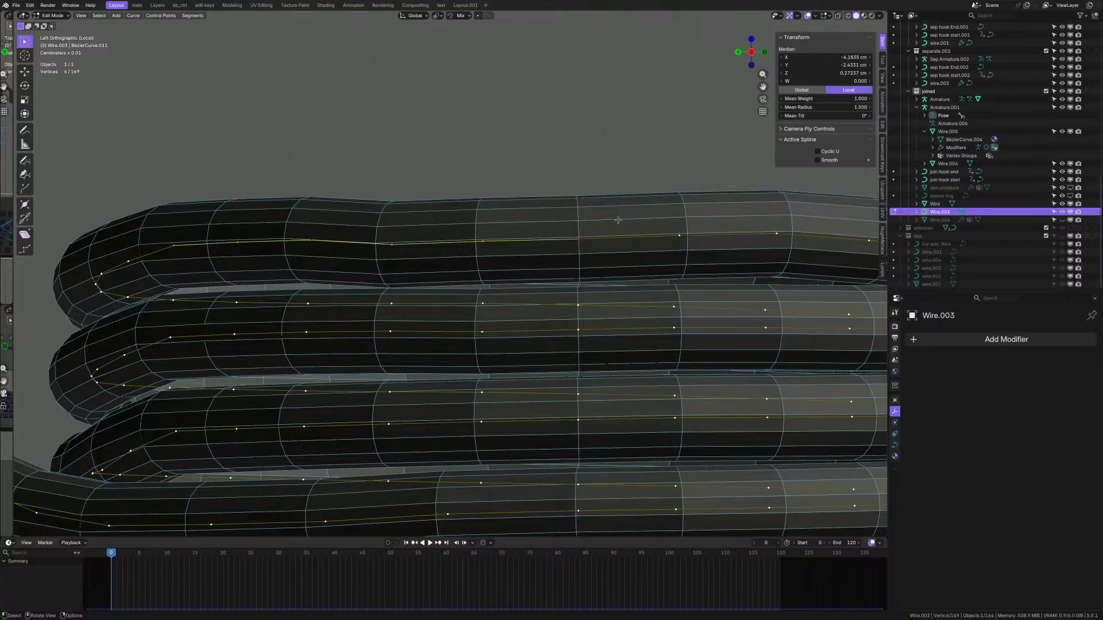
- Flatten the already-selected coil points to zero height on Z
key(s)
key(z)
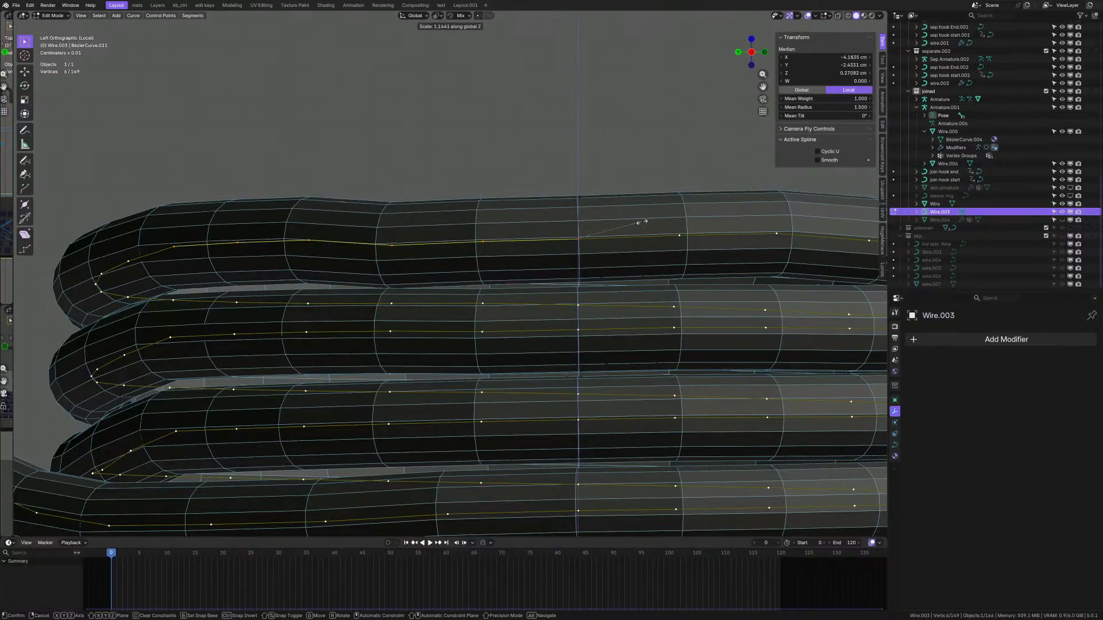
key(0)
key(Return)
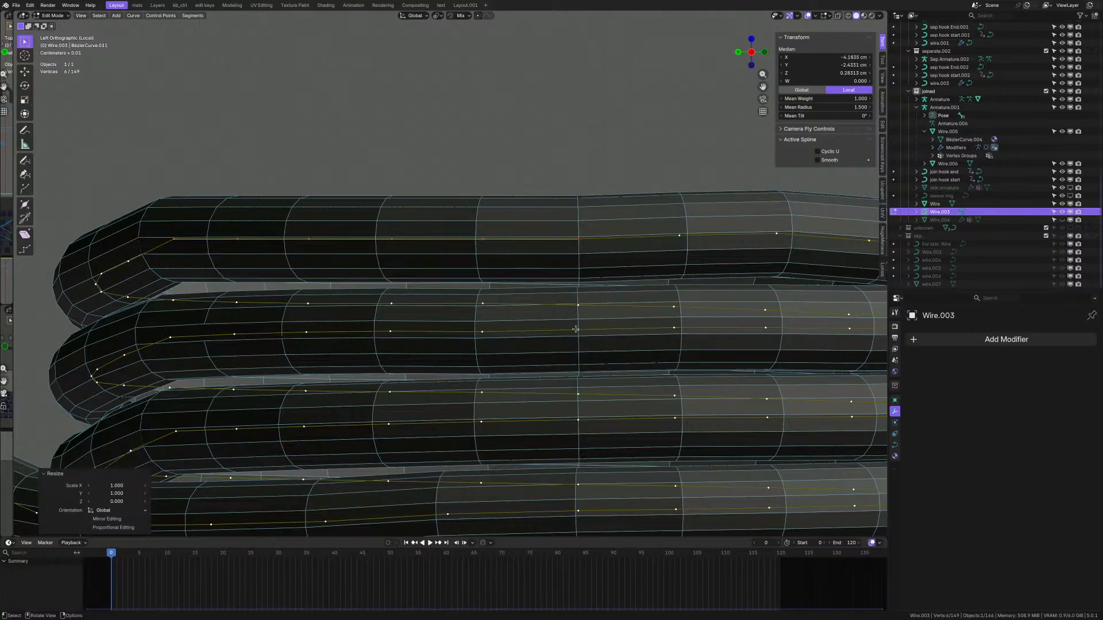
- Select two control points on a wire run and scale them to zero on Z
shift+middle_drag(573, 399, 580, 342)
shift+middle_drag(577, 485, 606, 422)
click(613, 395)
scroll(514, 419, down, 2)
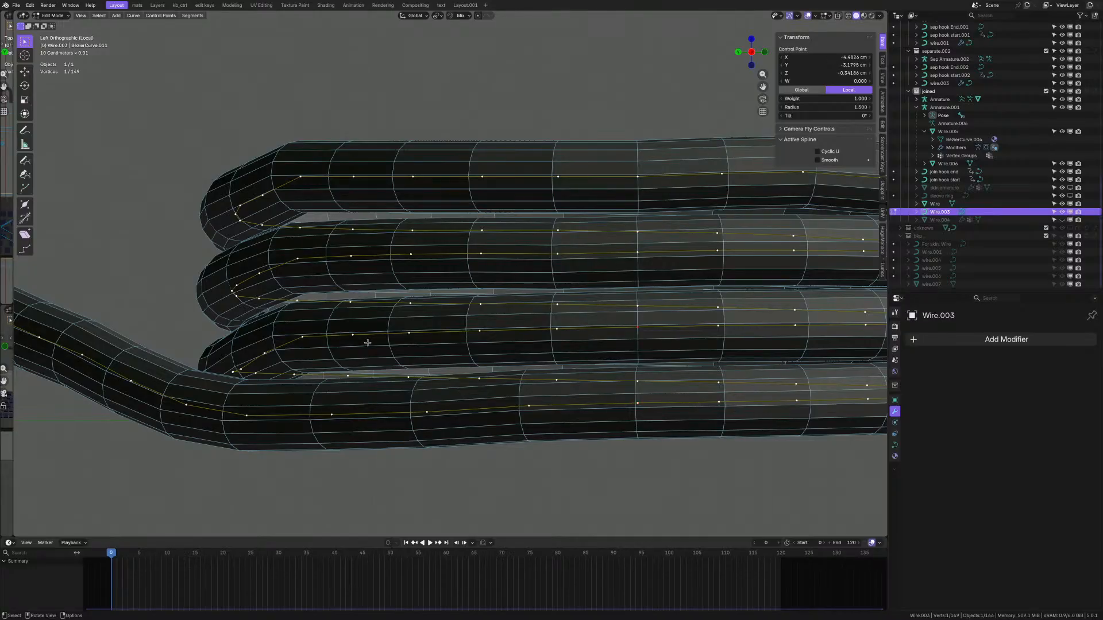
shift+click(558, 330)
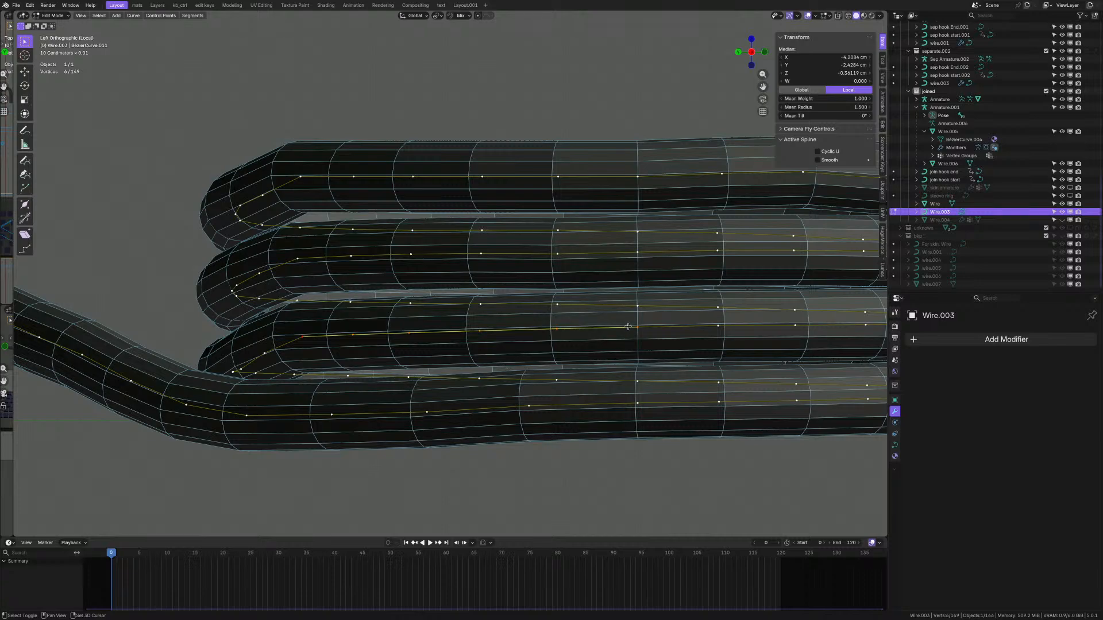
key(s)
key(z)
key(0)
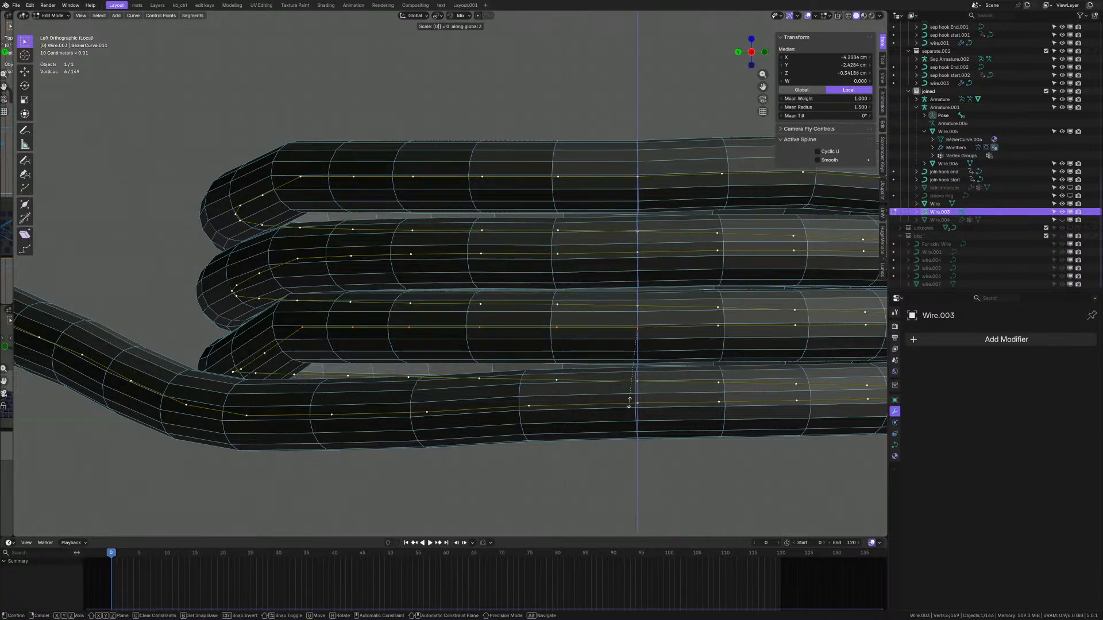
key(Return)
- Flatten points picked on the next wire run onto one level line
scroll(644, 258, up, 1)
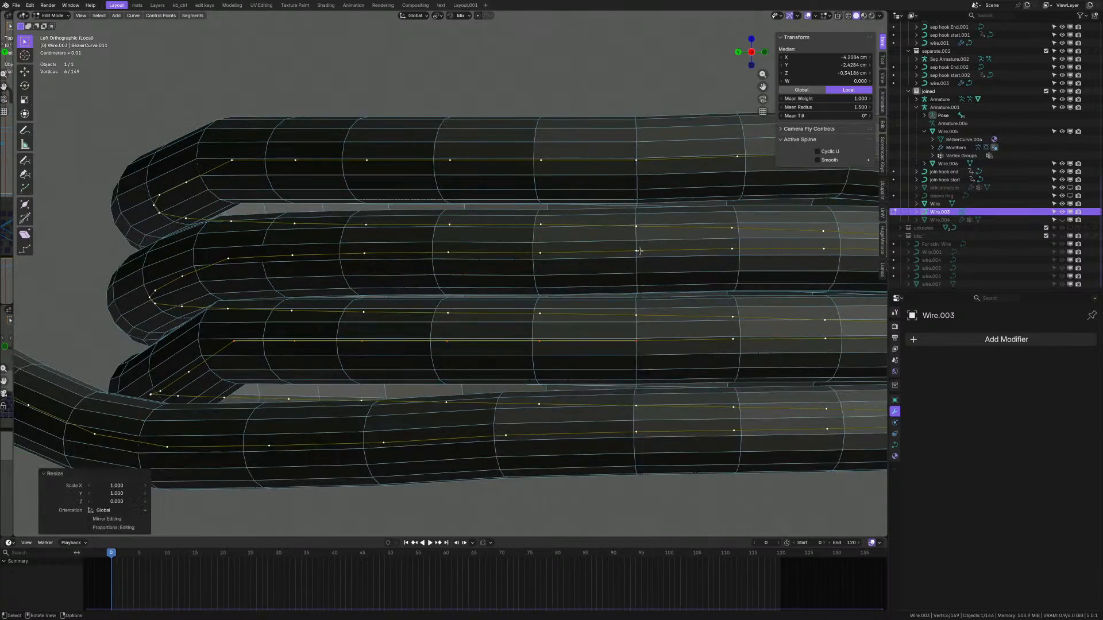
click(637, 252)
shift+click(539, 254)
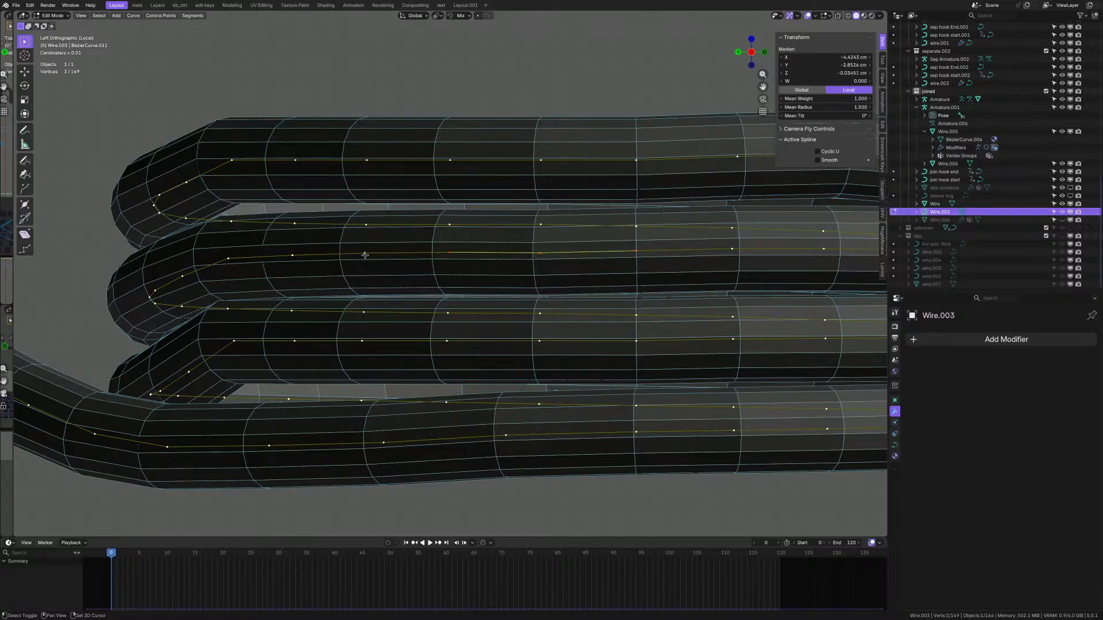
shift+click(637, 253)
key(s)
key(z)
key(0)
key(Return)
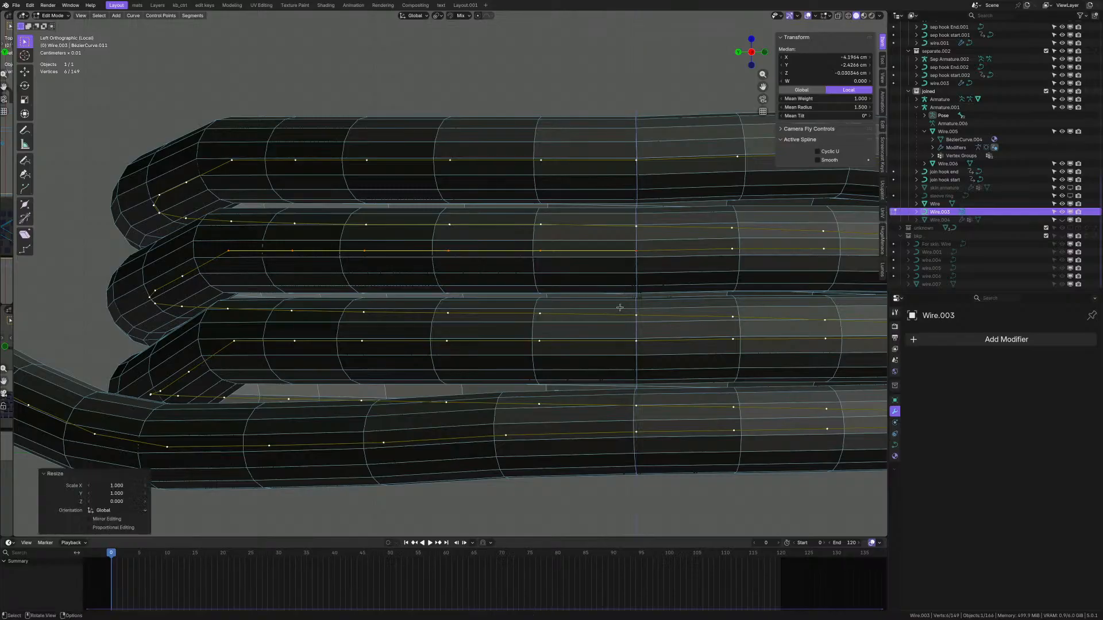
- Select three points on the bottom wire and flatten them with a zero Z scale
click(641, 432)
scroll(635, 436, down, 3)
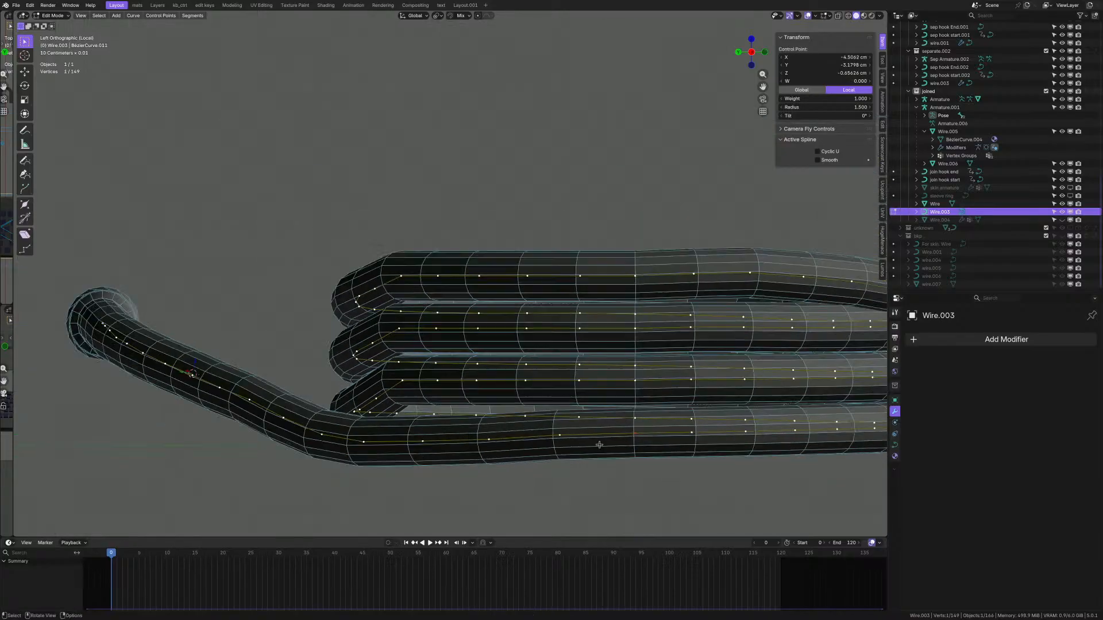
scroll(583, 445, up, 2)
click(269, 441)
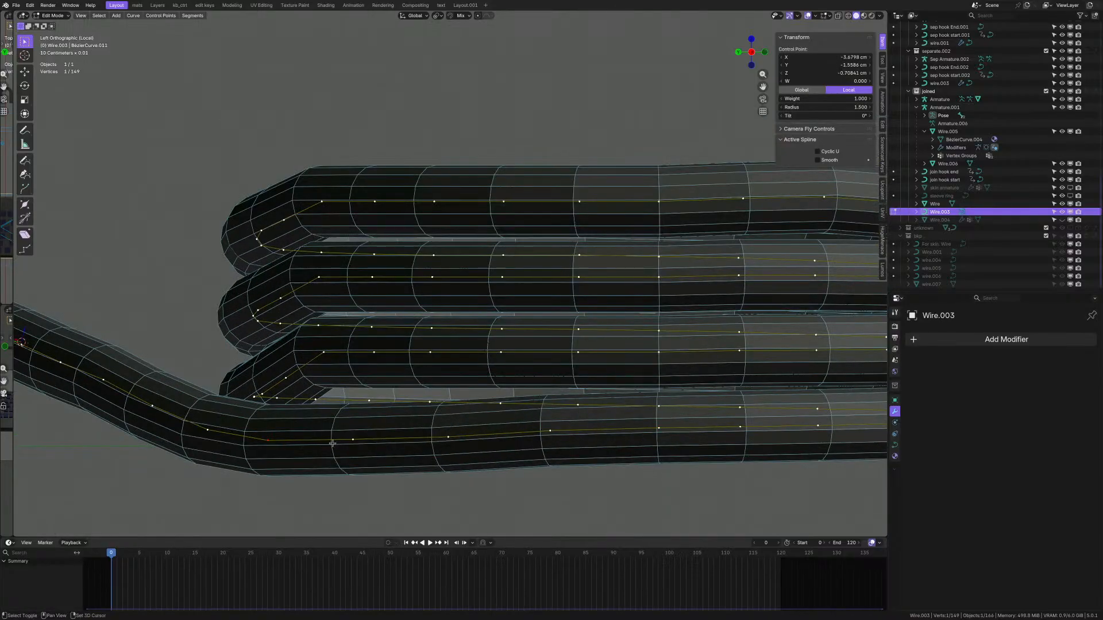
shift+click(354, 440)
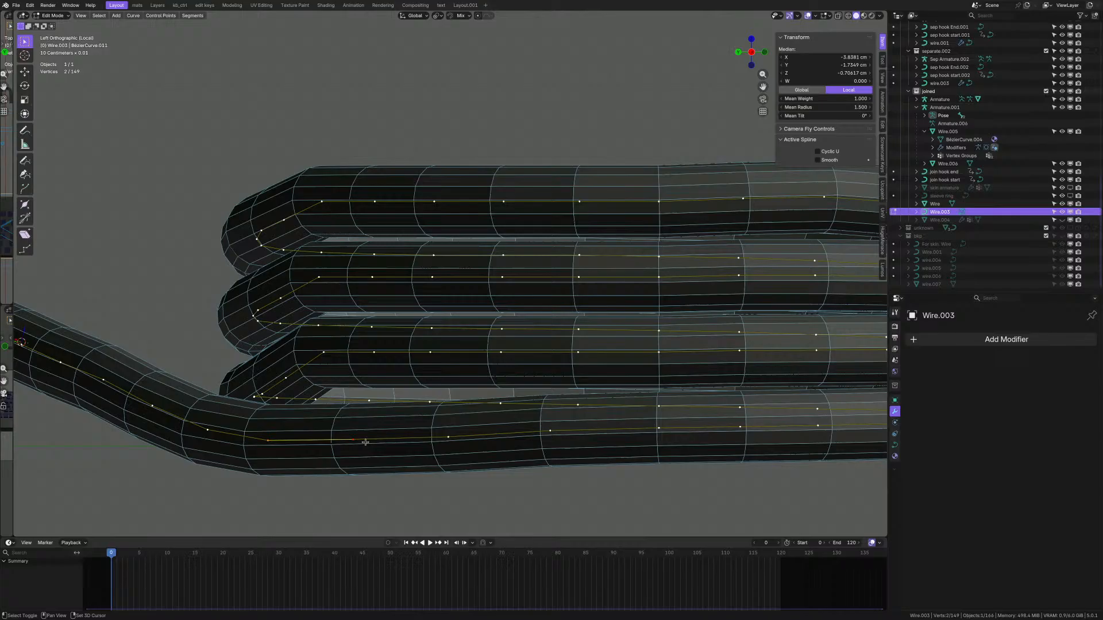
shift+click(653, 427)
key(s)
key(z)
key(0)
key(Return)
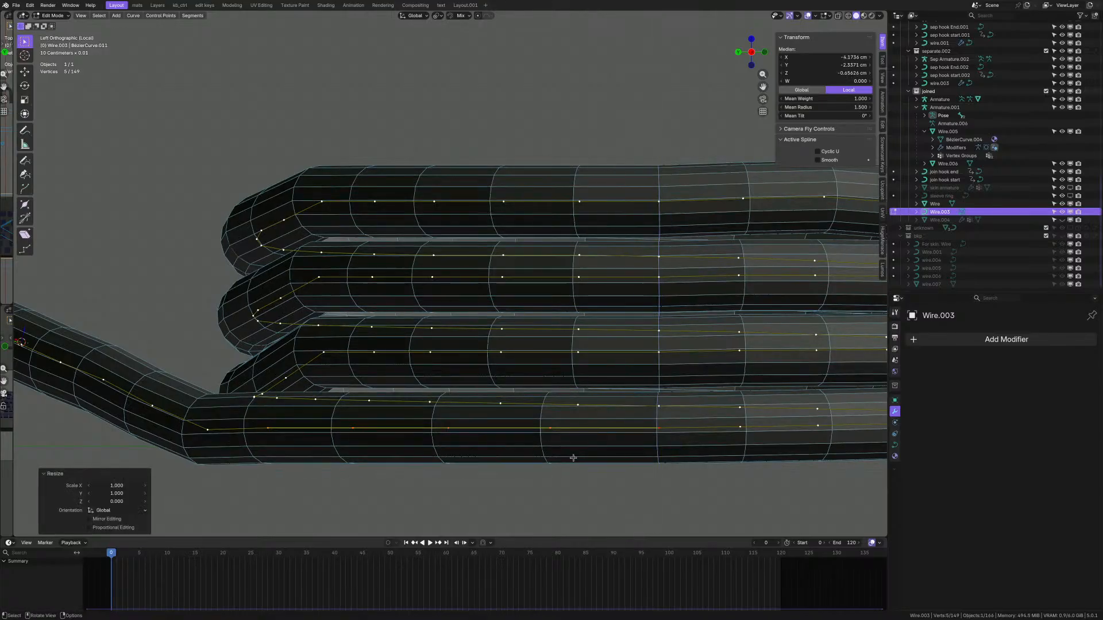
- Box-select the bottom wire's right end and flatten those points to zero on Z
scroll(574, 458, down, 2)
scroll(572, 437, up, 3)
scroll(567, 382, up, 2)
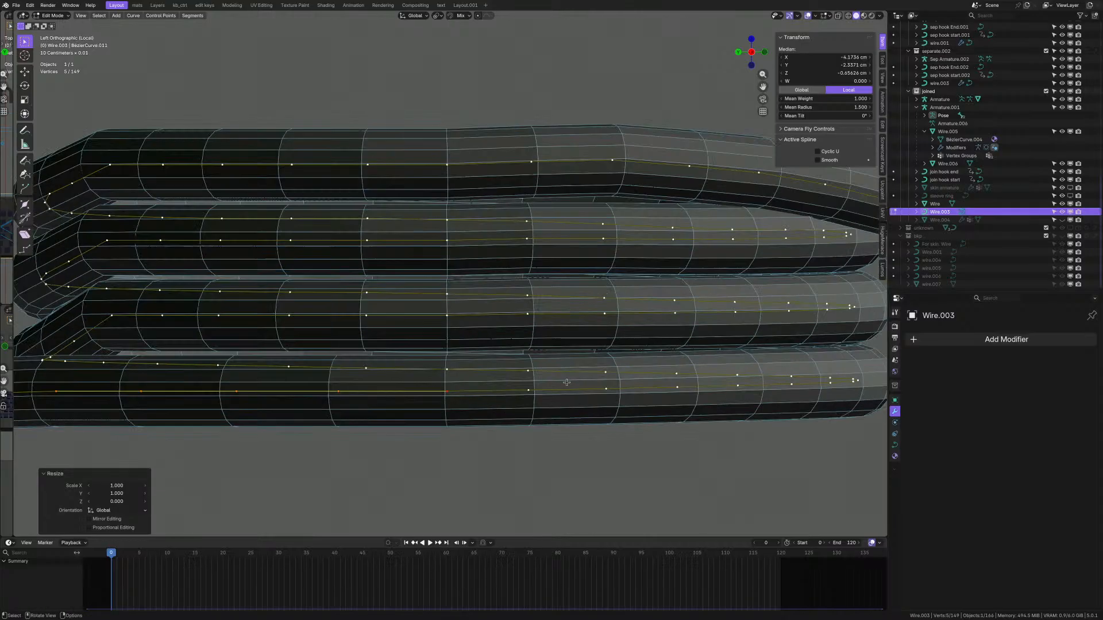
shift+middle_drag(567, 383, 419, 380)
scroll(419, 380, up, 1)
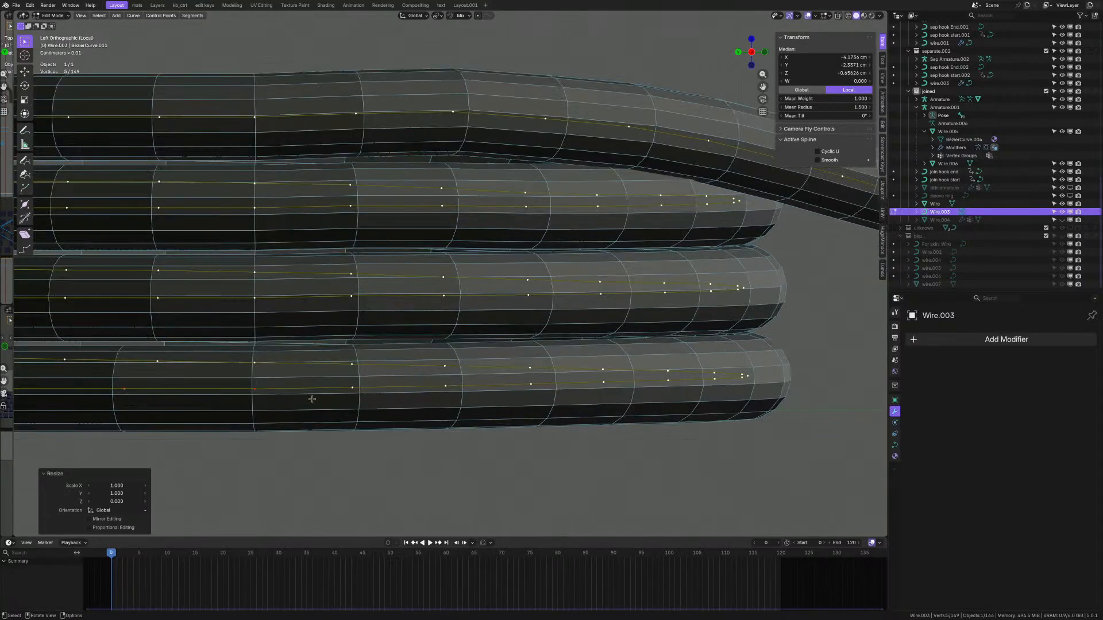
click(374, 385)
click(353, 388)
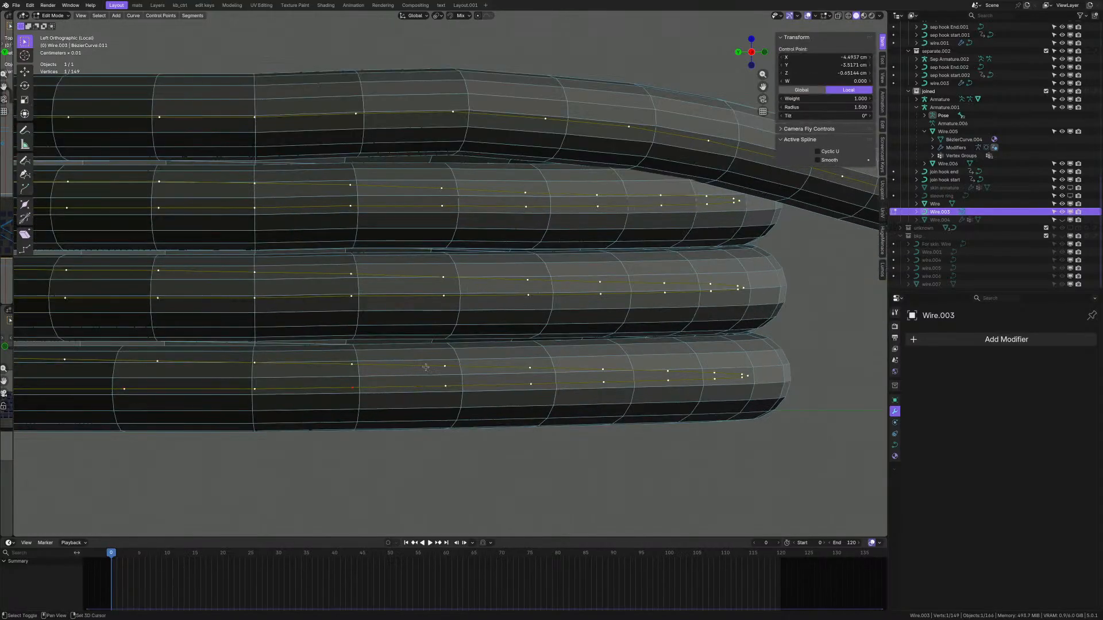
drag(426, 367, 796, 445)
key(s)
key(z)
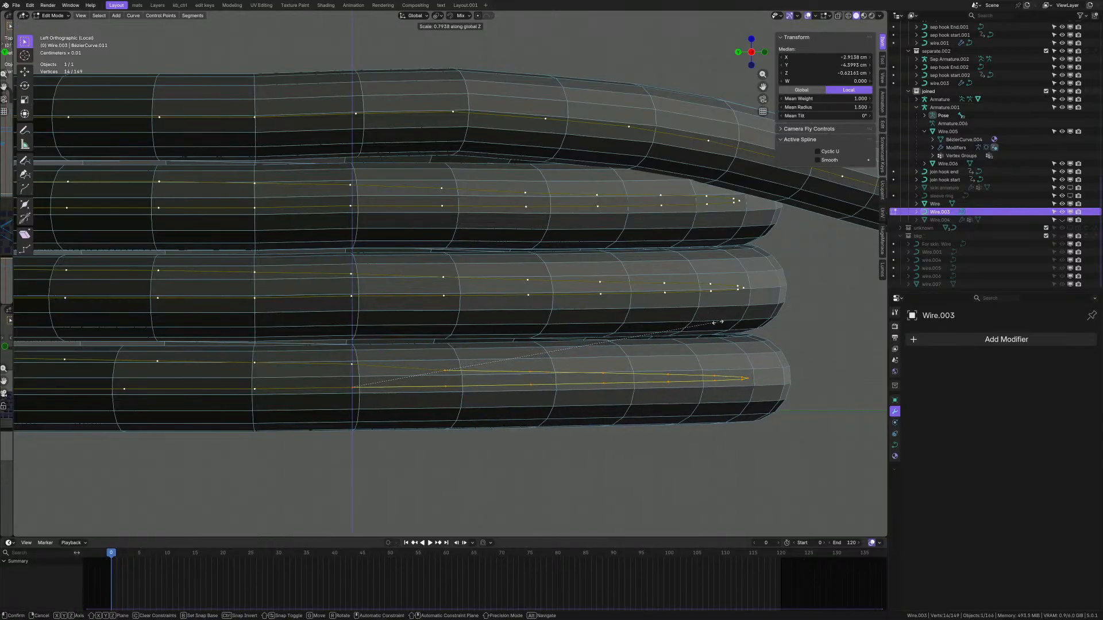
key(0)
key(Return)
middle_drag(725, 329, 536, 356)
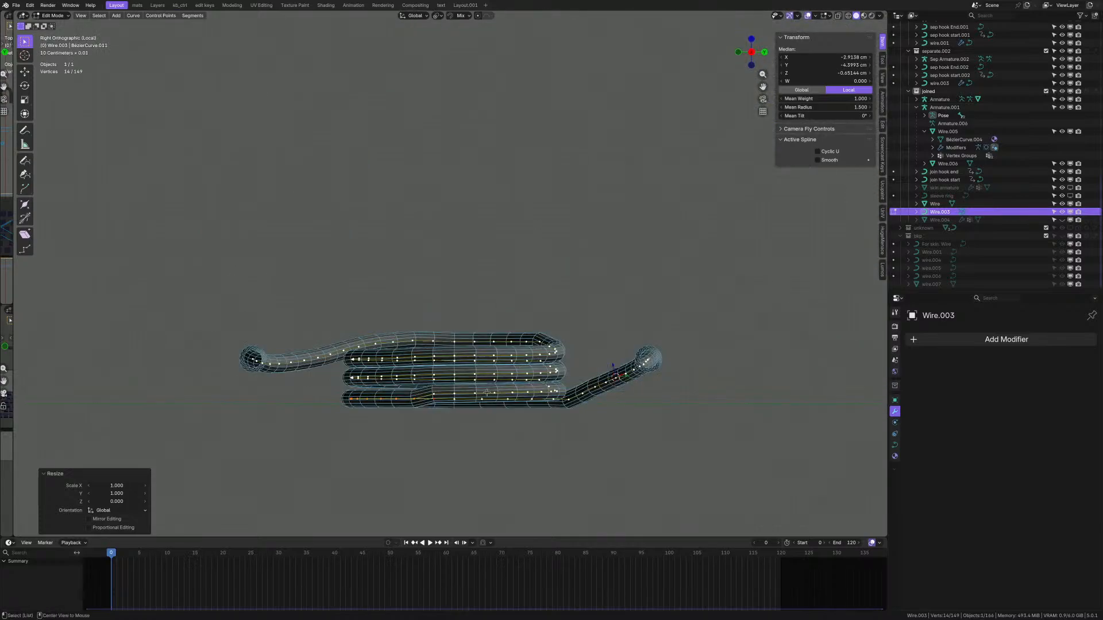
- Shift-select the control points around the bottom coil loop, orbiting to reach them
scroll(487, 392, up, 5)
scroll(422, 395, up, 1)
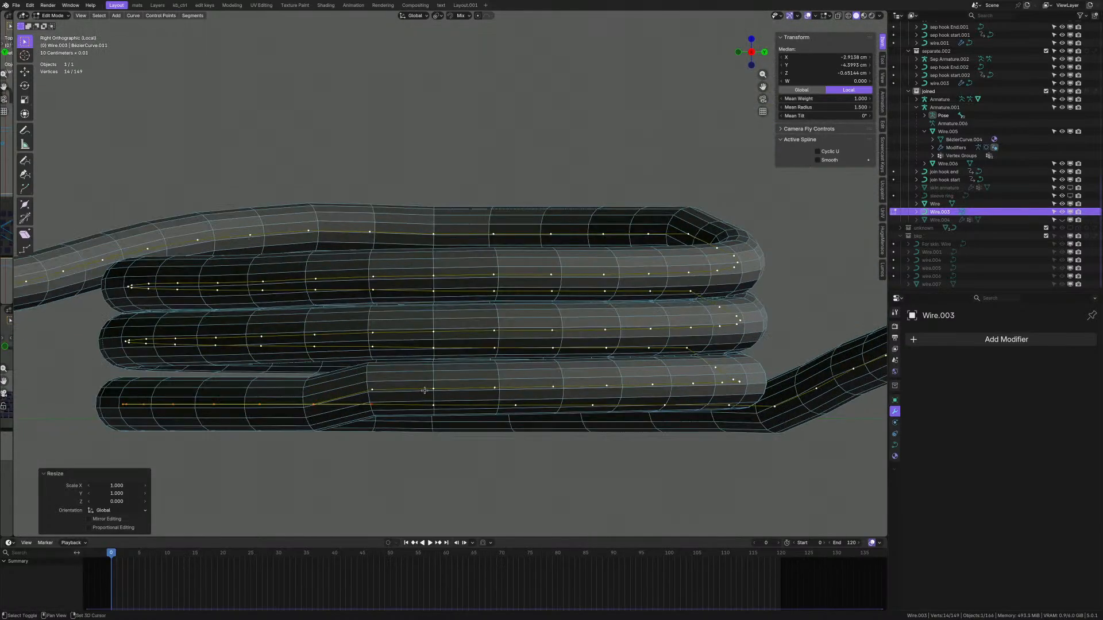
shift+click(371, 390)
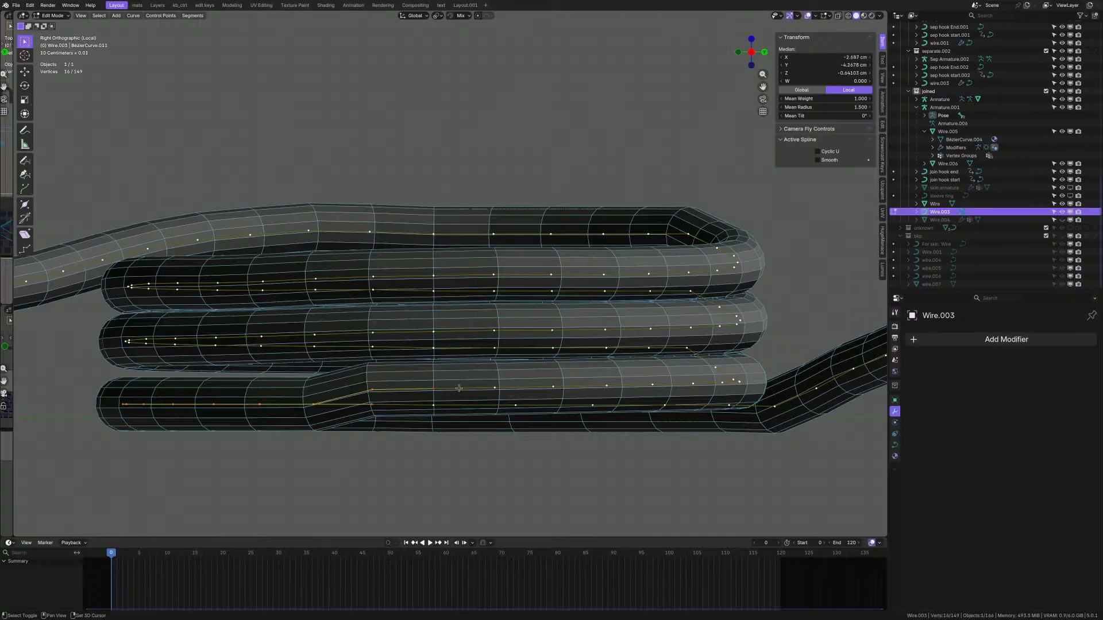
shift+click(658, 386)
shift+middle_drag(724, 380, 546, 383)
shift+click(616, 365)
shift+middle_drag(615, 376, 445, 368)
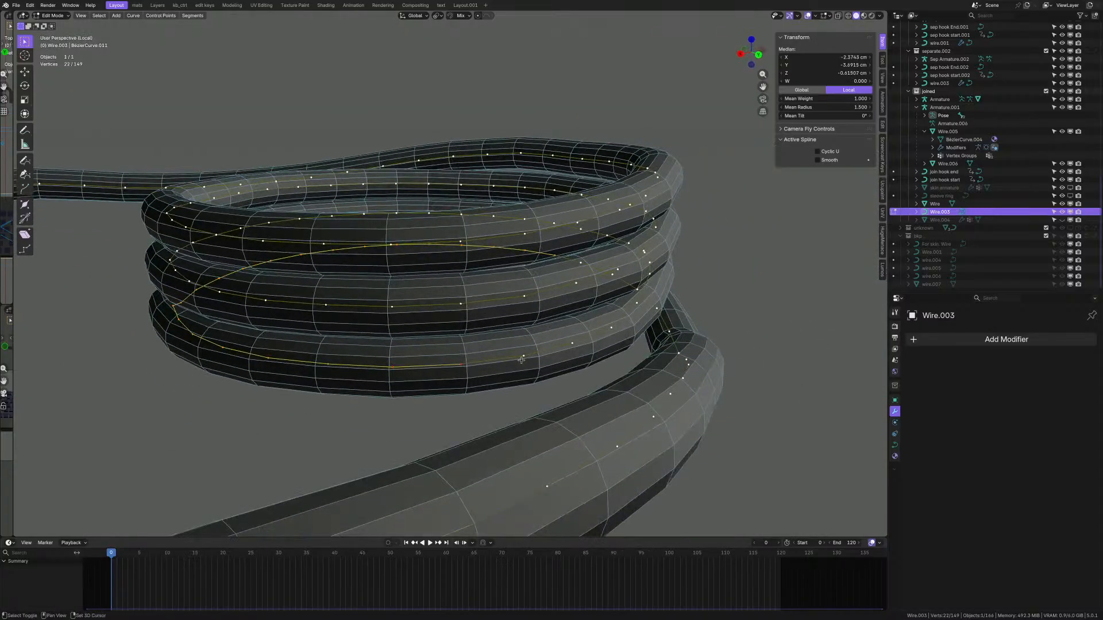
middle_drag(590, 342, 446, 327)
scroll(574, 319, down, 5)
scroll(371, 343, up, 3)
shift+middle_drag(261, 345, 373, 357)
scroll(372, 341, up, 2)
shift+click(371, 341)
- Scale the 24 selected bottom-loop points to zero on Z and check from the side
key(s)
key(z)
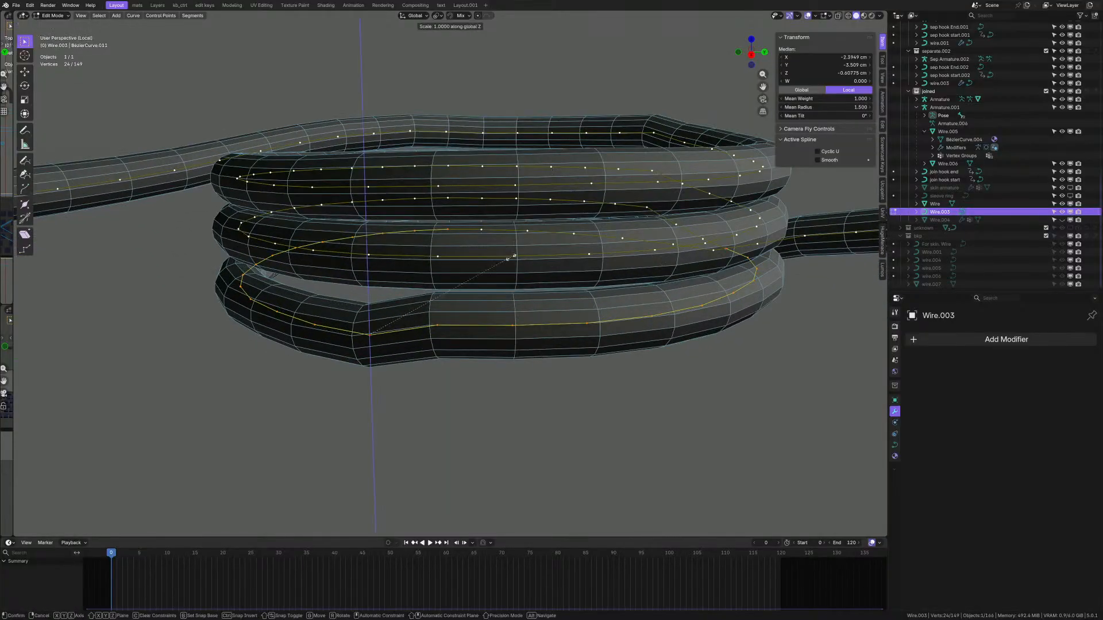
key(0)
key(Return)
scroll(513, 270, down, 2)
mouse_move(511, 256)
middle_down()
mouse_move(513, 270)
mouse_move(517, 253)
middle_up()
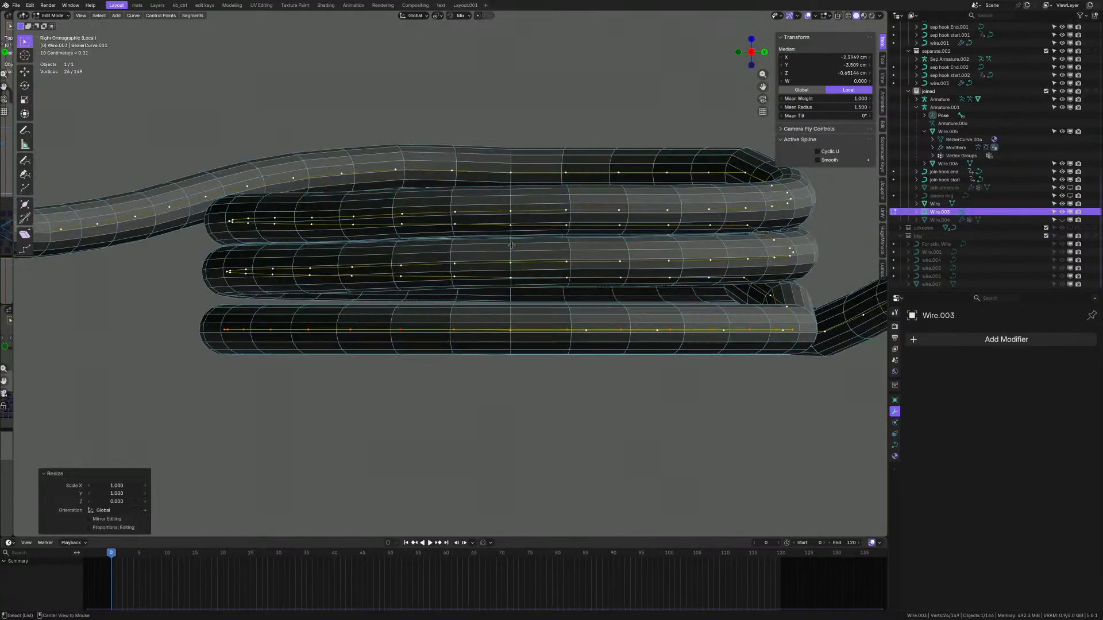
shift+middle_drag(771, 303, 529, 361)
- Gather the middle loop's control points by shift-clicking each while orbiting around the coil
scroll(569, 244, up, 2)
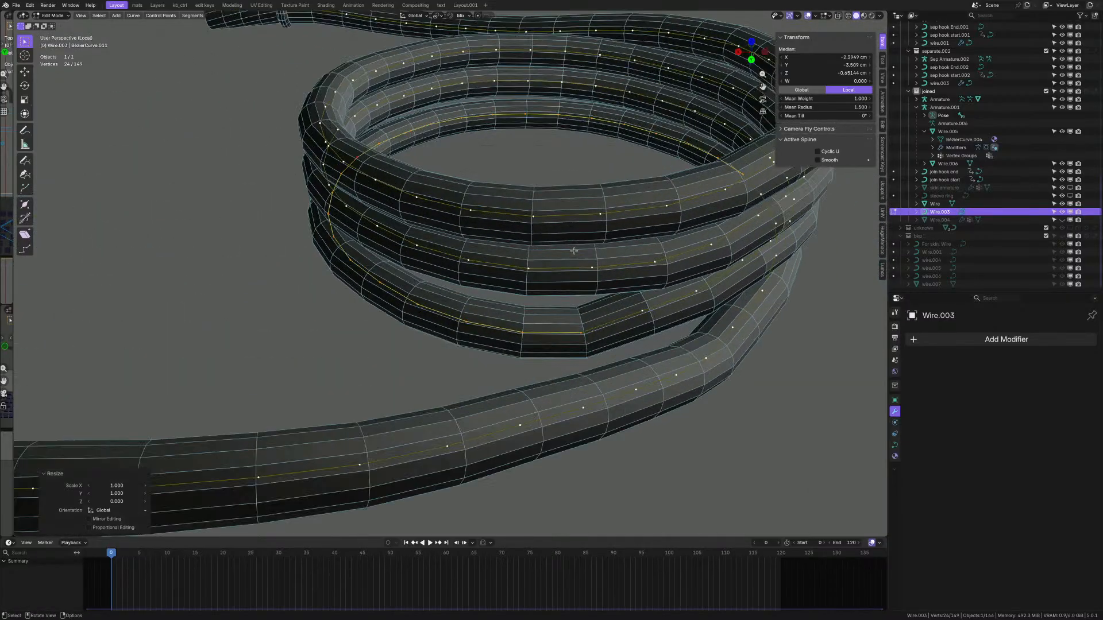
click(595, 279)
middle_drag(594, 283, 636, 290)
scroll(649, 286, down, 3)
scroll(557, 294, up, 1)
middle_drag(544, 295, 554, 295)
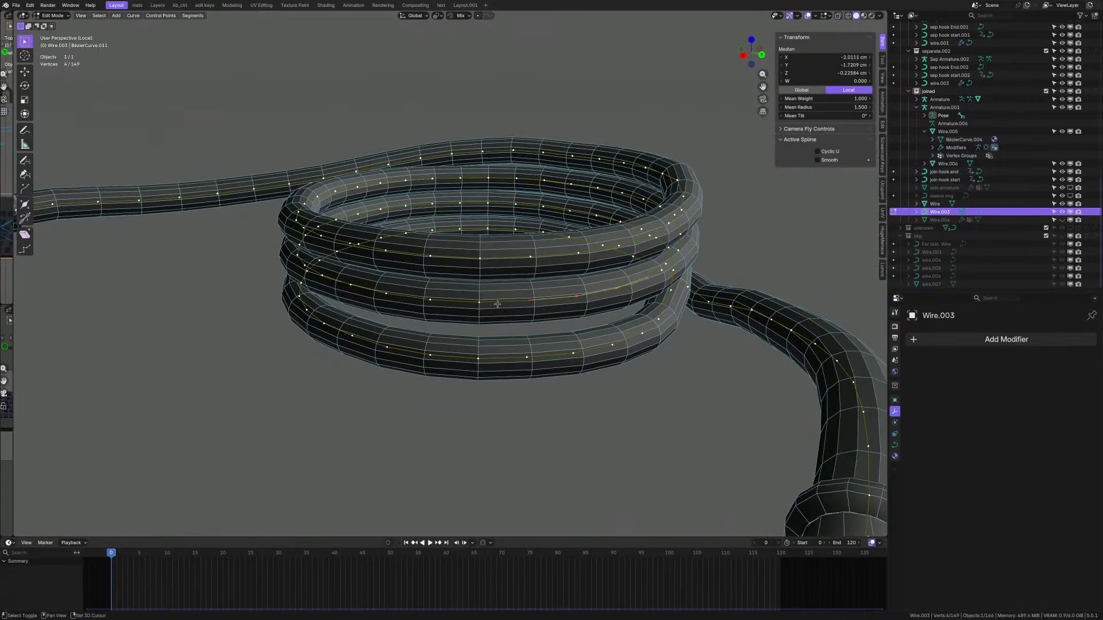
shift+click(392, 294)
middle_drag(393, 294, 466, 324)
scroll(495, 355, up, 1)
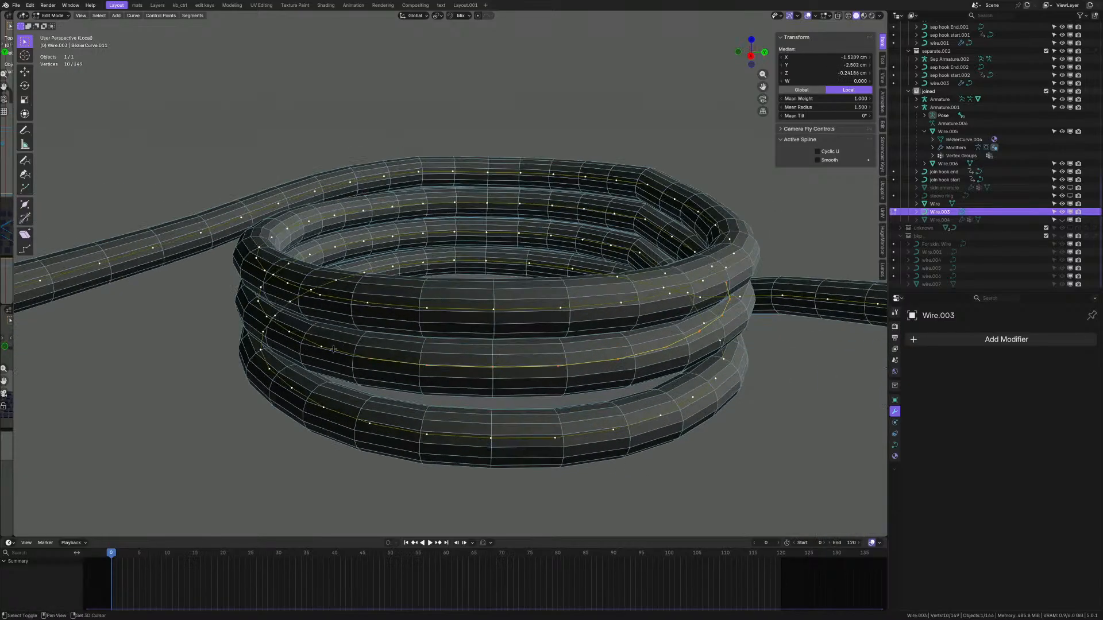
middle_drag(334, 349, 500, 381)
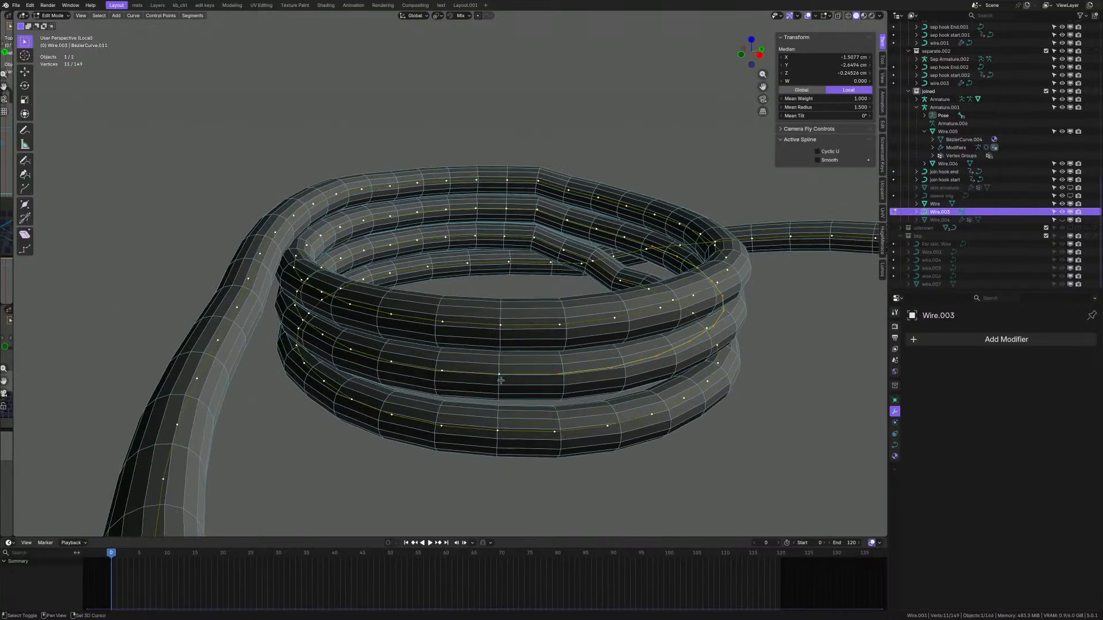
shift+click(320, 337)
middle_drag(320, 337, 453, 372)
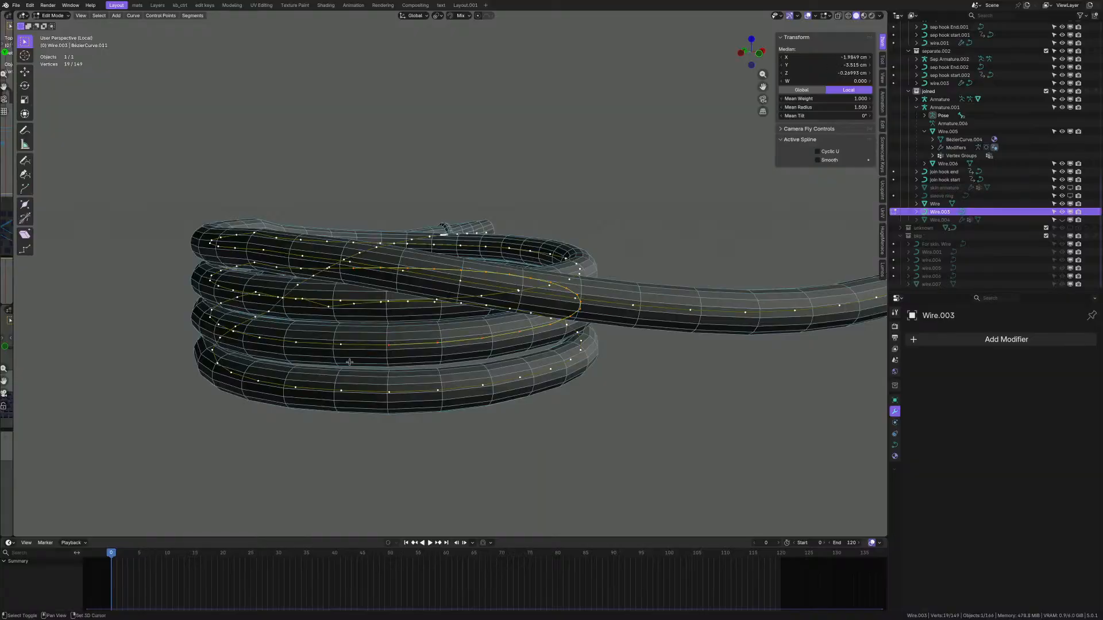
middle_drag(349, 362, 464, 350)
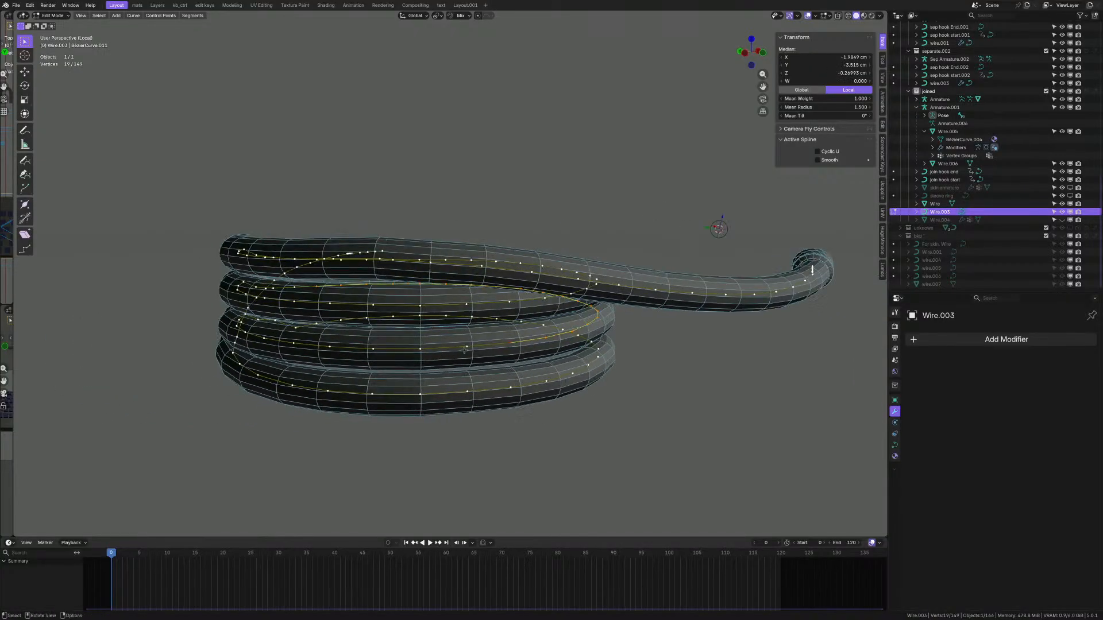
middle_drag(374, 353, 499, 365)
- Add the final middle-loop point and flatten the loop with a zero Z scale
shift+click(385, 374)
shift+middle_drag(386, 373, 523, 362)
key(s)
key(z)
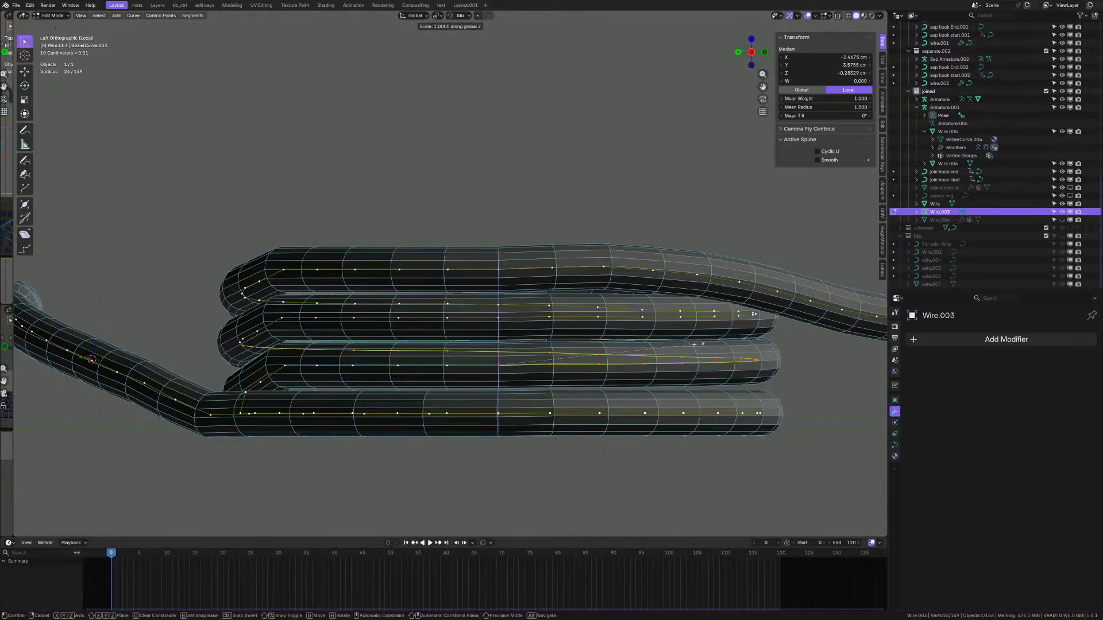
key(0)
key(Return)
scroll(643, 374, down, 4)
middle_drag(549, 352, 537, 391)
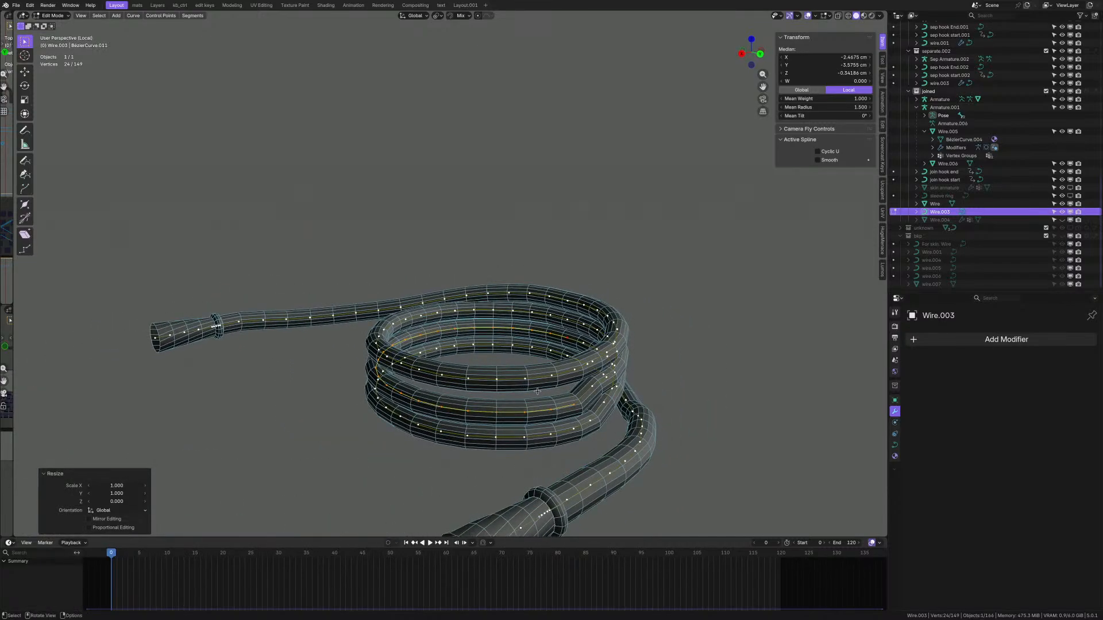
middle_drag(537, 391, 480, 389)
- Clear the selection and circle-select (C) the control points along the top tube
click(482, 390)
key(c)
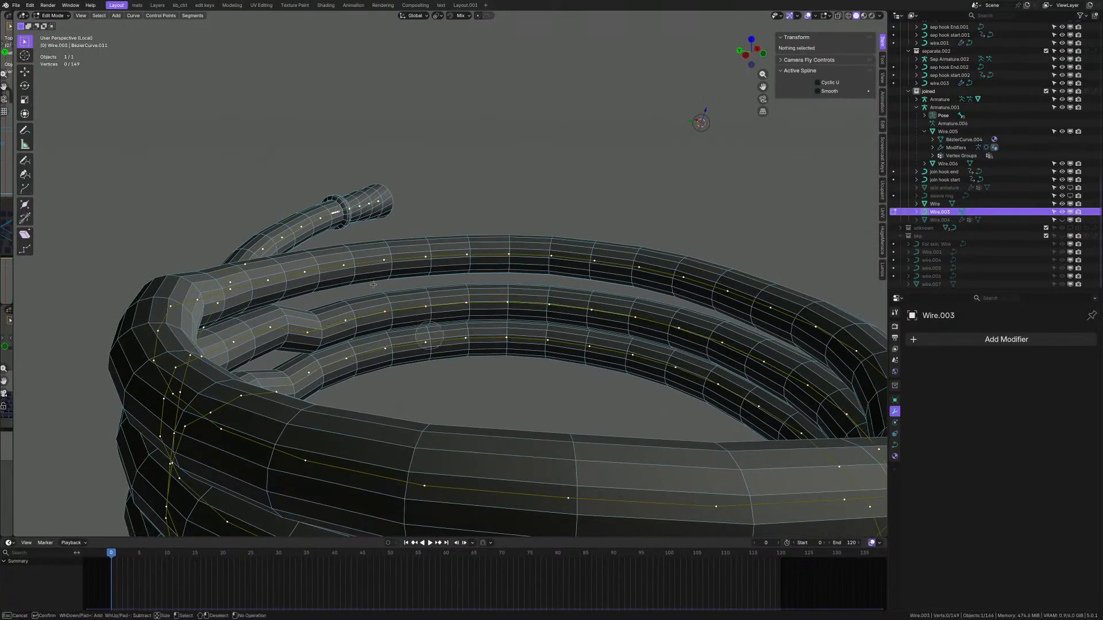
mouse_move(316, 258)
mouse_down()
mouse_move(673, 272)
mouse_move(759, 290)
mouse_move(848, 347)
mouse_up()
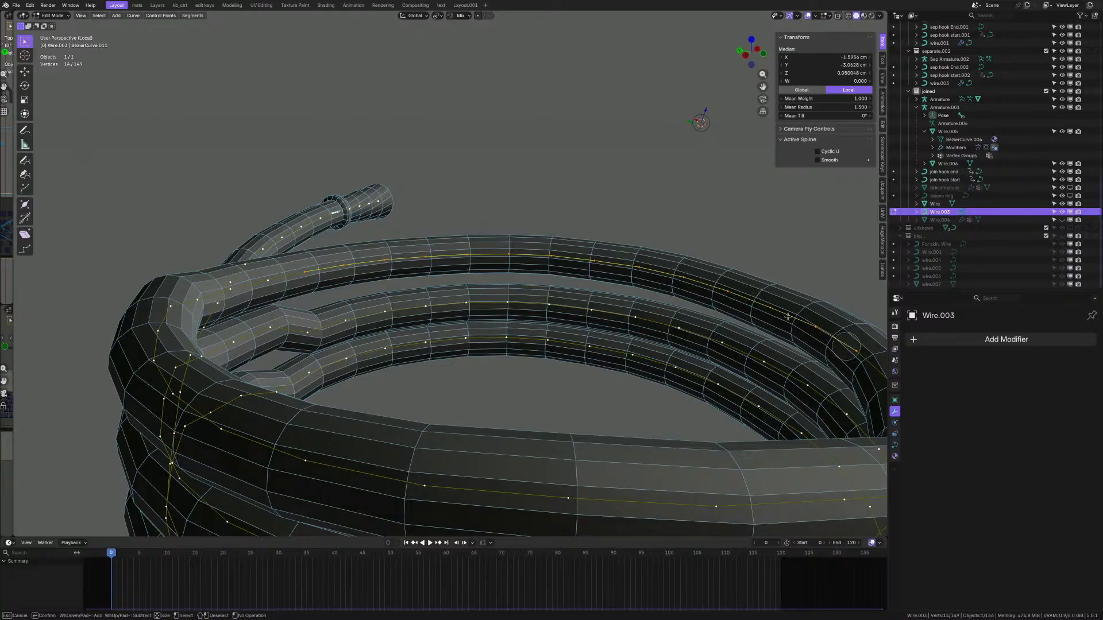
key(Escape)
scroll(844, 346, down, 5)
middle_drag(672, 301, 589, 293)
scroll(588, 294, up, 4)
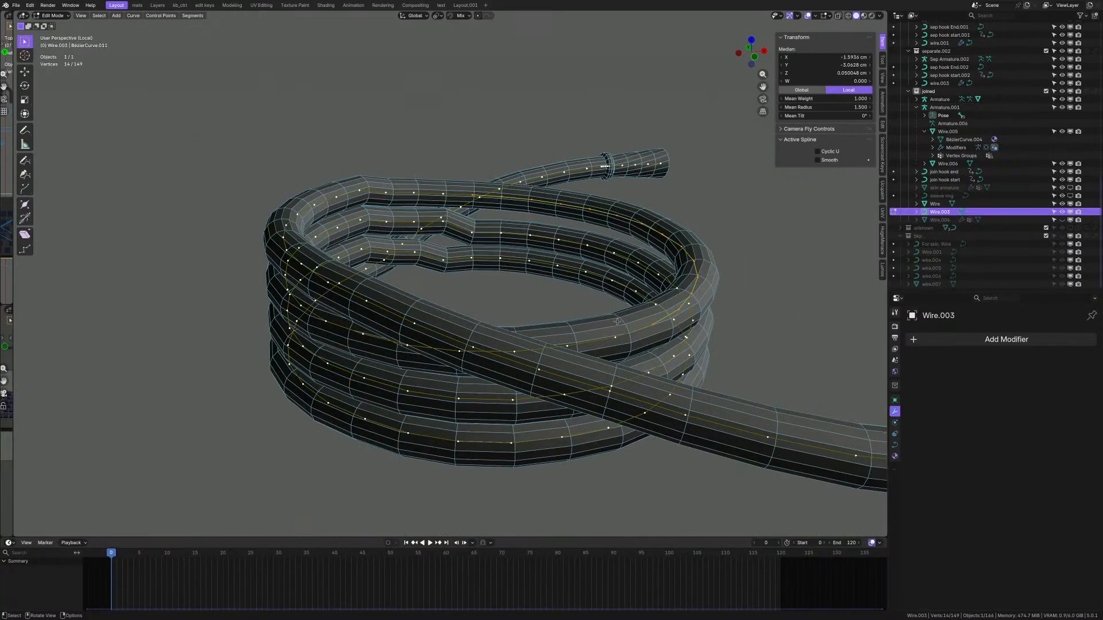
key(c)
drag(617, 323, 546, 343)
key(Escape)
middle_drag(546, 343, 579, 392)
- Add the remaining upper-turn points and flatten all 24 to zero on Z
shift+click(512, 389)
shift+middle_drag(513, 389, 644, 352)
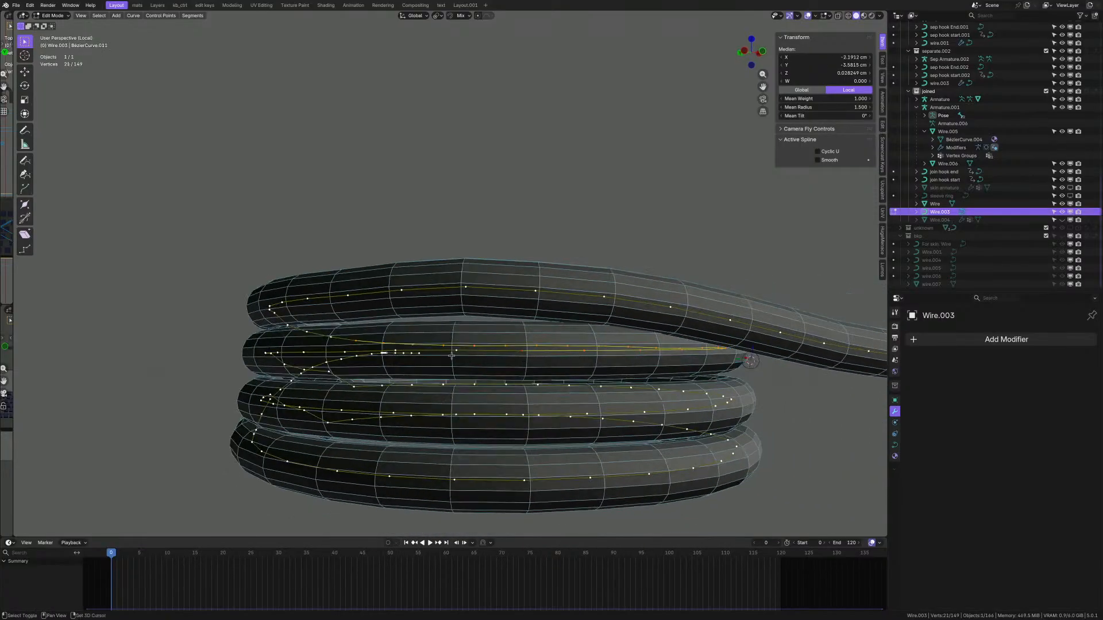
shift+click(451, 357)
middle_drag(451, 357, 484, 330)
shift+click(451, 340)
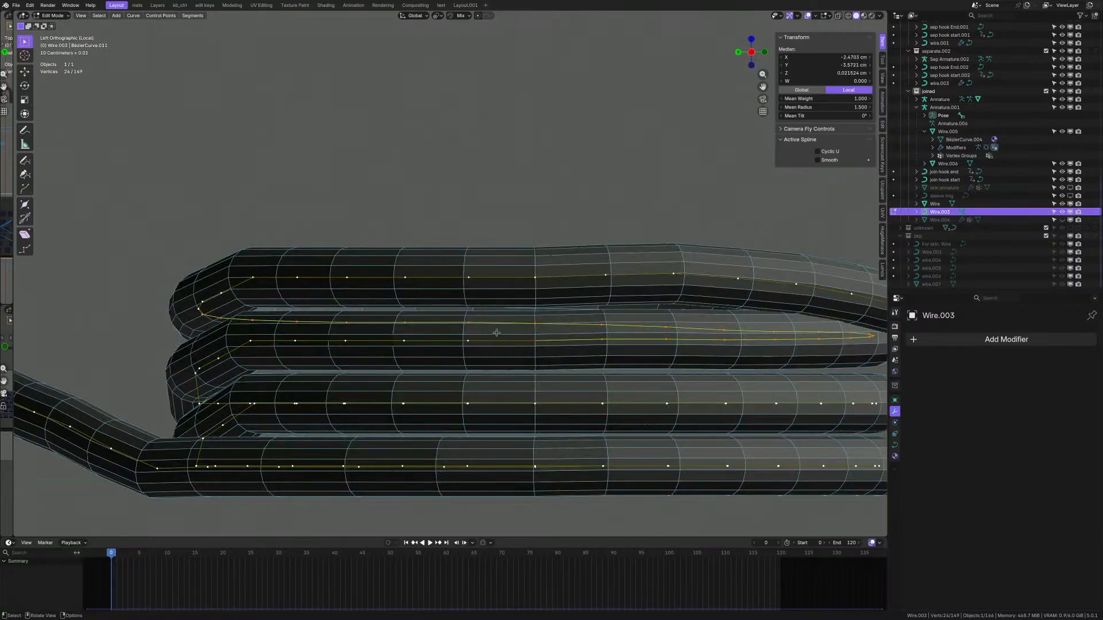
scroll(496, 332, down, 3)
scroll(576, 246, up, 1)
key(s)
key(z)
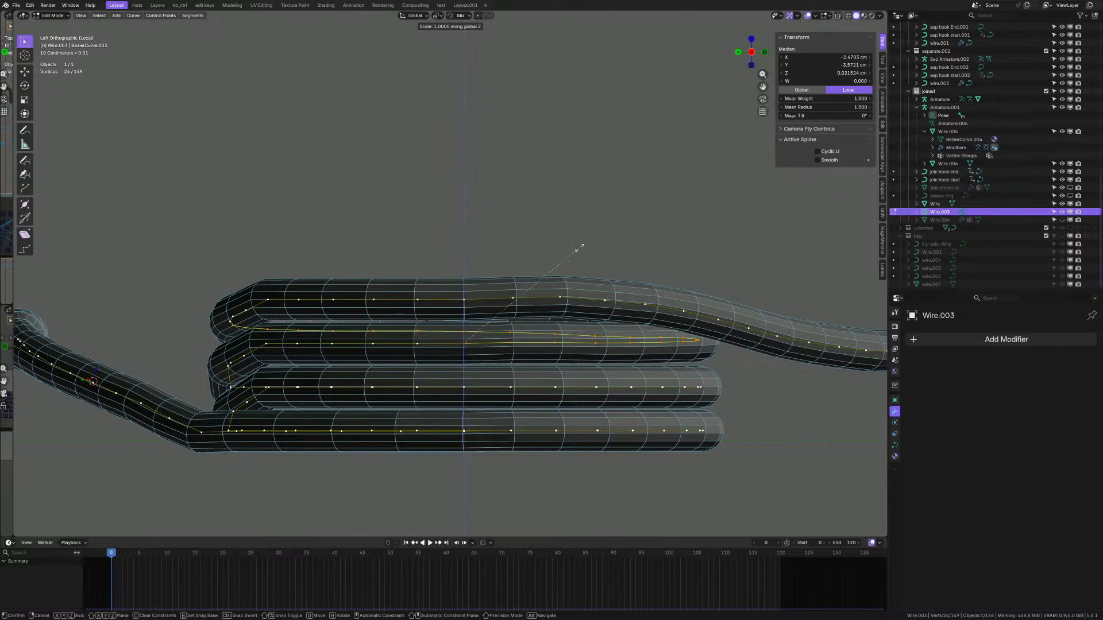
key(0)
key(Return)
scroll(466, 281, up, 1)
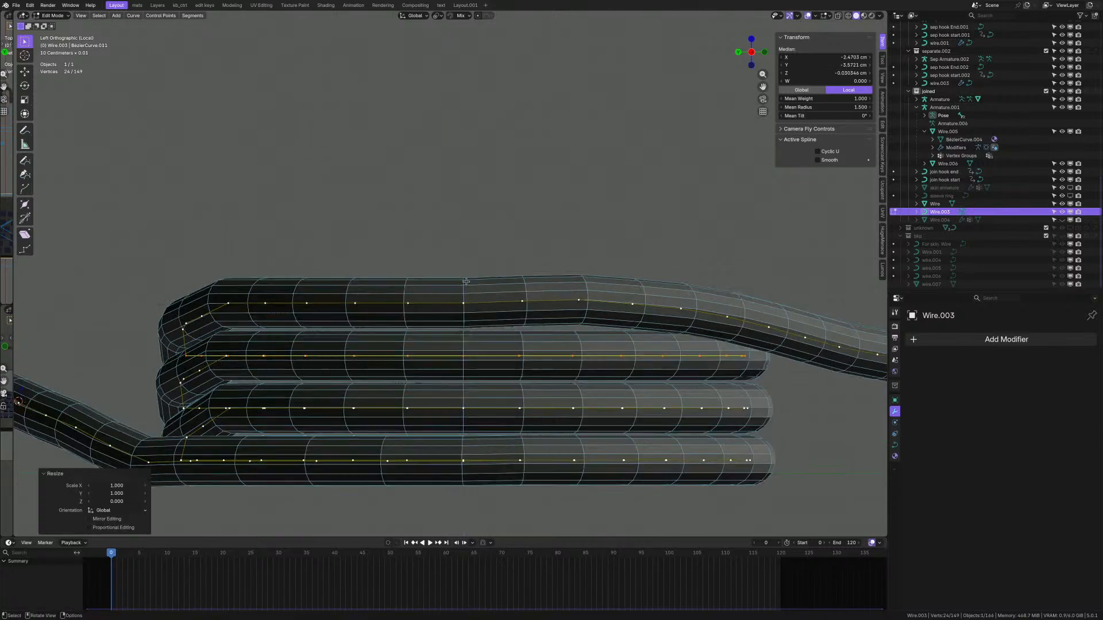
middle_drag(467, 289, 363, 375)
scroll(327, 365, up, 2)
- Lower a single control point on the Wire.003 coil along Z
click(345, 369)
scroll(354, 363, up, 1)
key(g)
key(z)
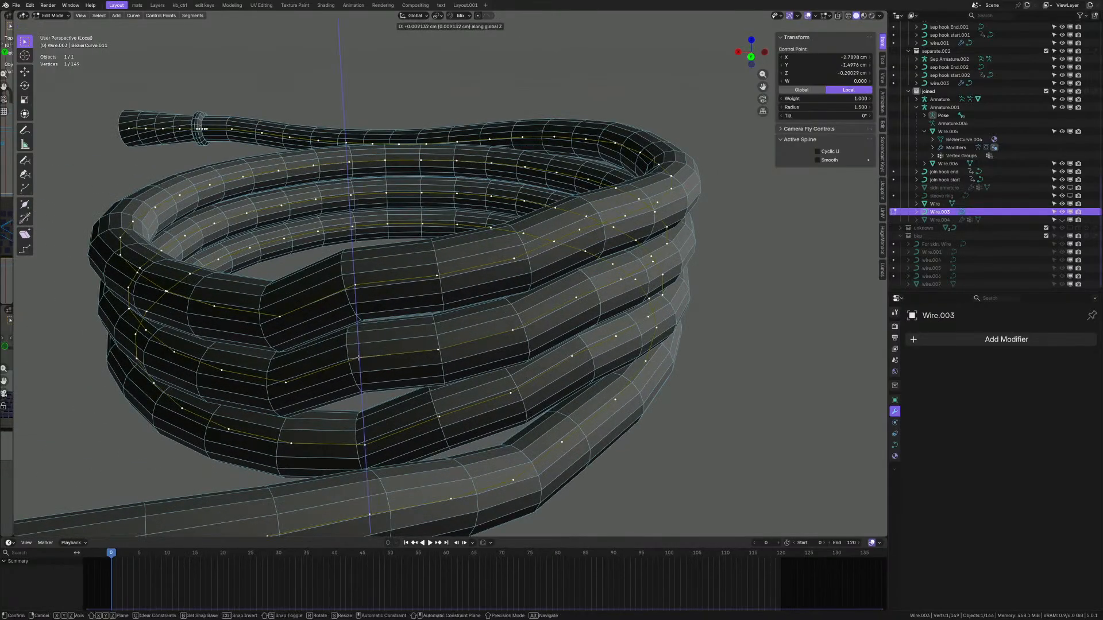
click(413, 353)
middle_drag(413, 353, 396, 336)
middle_drag(487, 356, 442, 358)
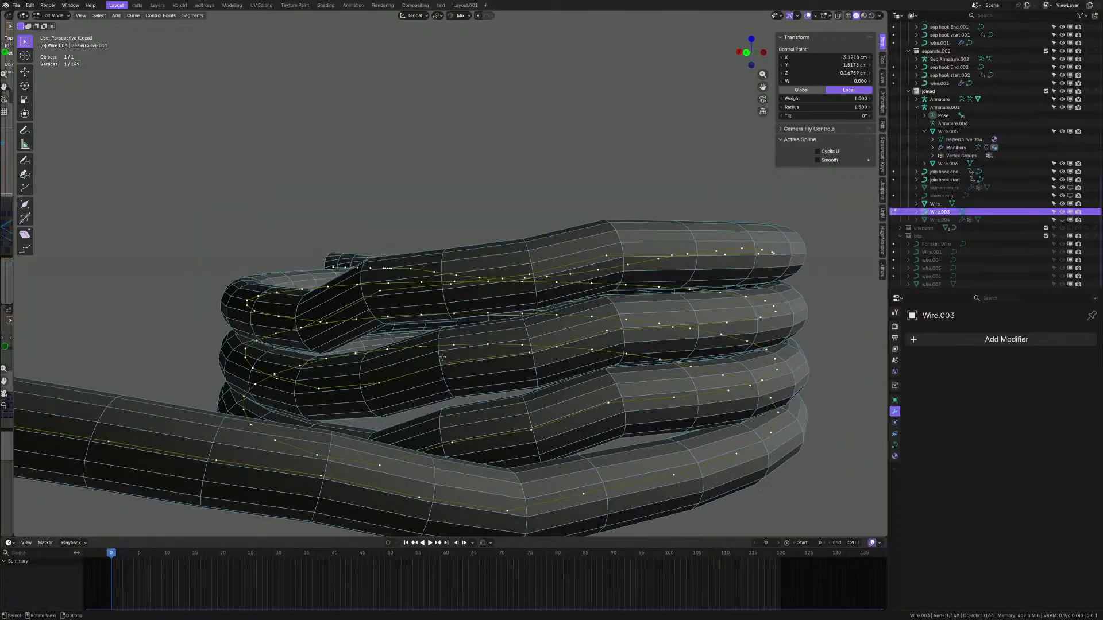
- Smooth the curve around that point three times, then smooth around a second point
key(q)
click(556, 347)
key(q)
click(559, 346)
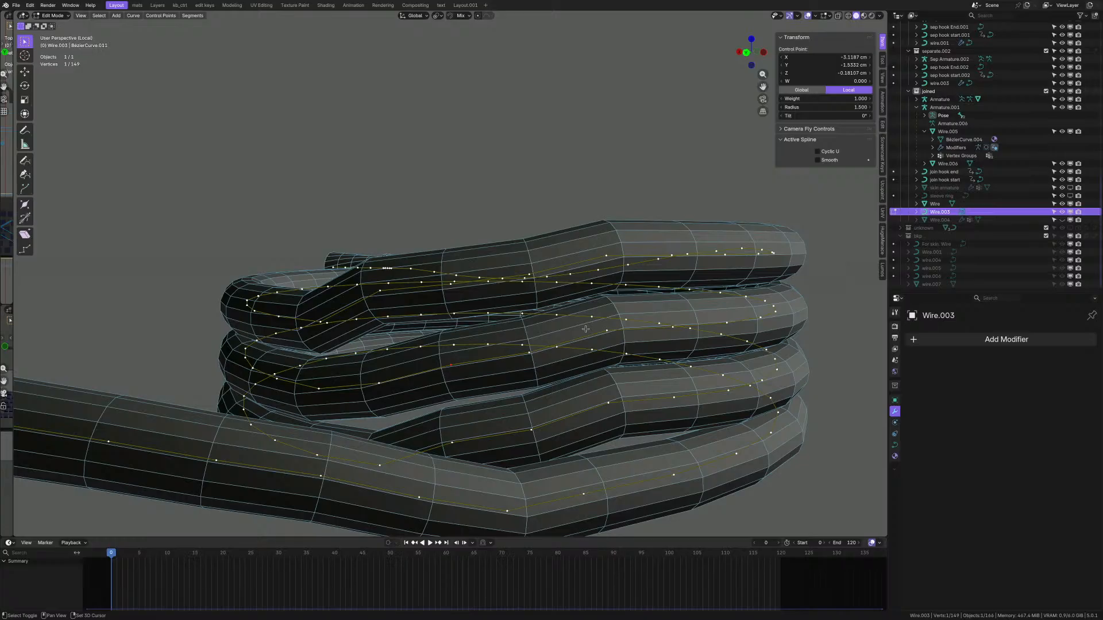
key(shift+r)
click(534, 428)
mouse_move(542, 368)
middle_down()
mouse_move(545, 380)
mouse_move(494, 396)
mouse_move(620, 393)
mouse_move(558, 376)
middle_up()
key(shift+r)
key(shift+r)
key(shift+r)
key(shift+r)
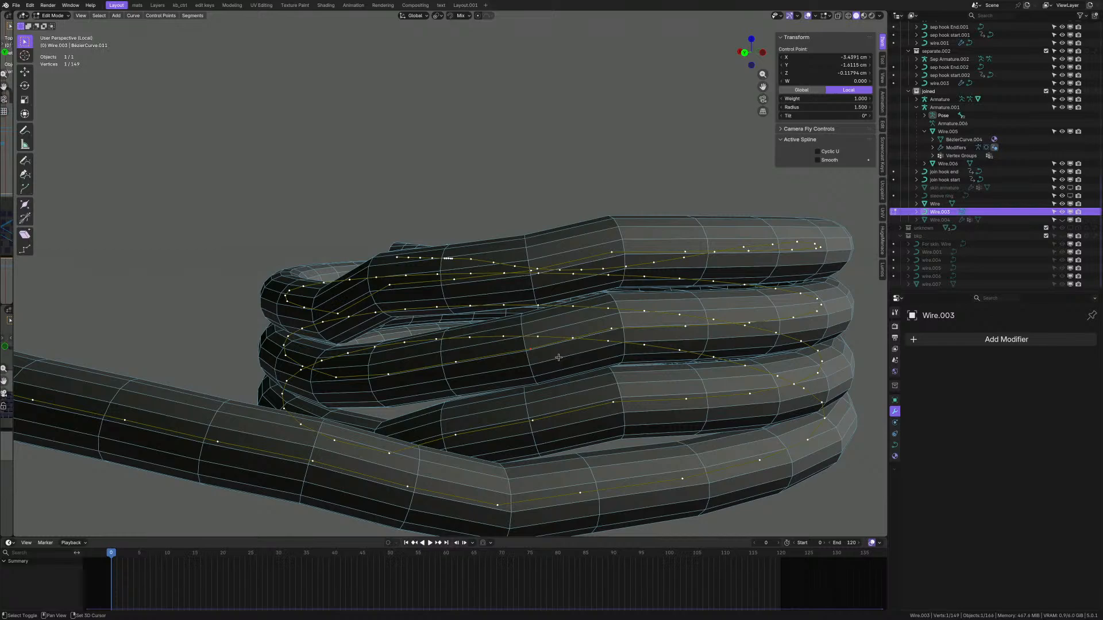
- Smooth the coil at another chosen point and repeat the smoothing twice more
middle_drag(538, 362, 544, 369)
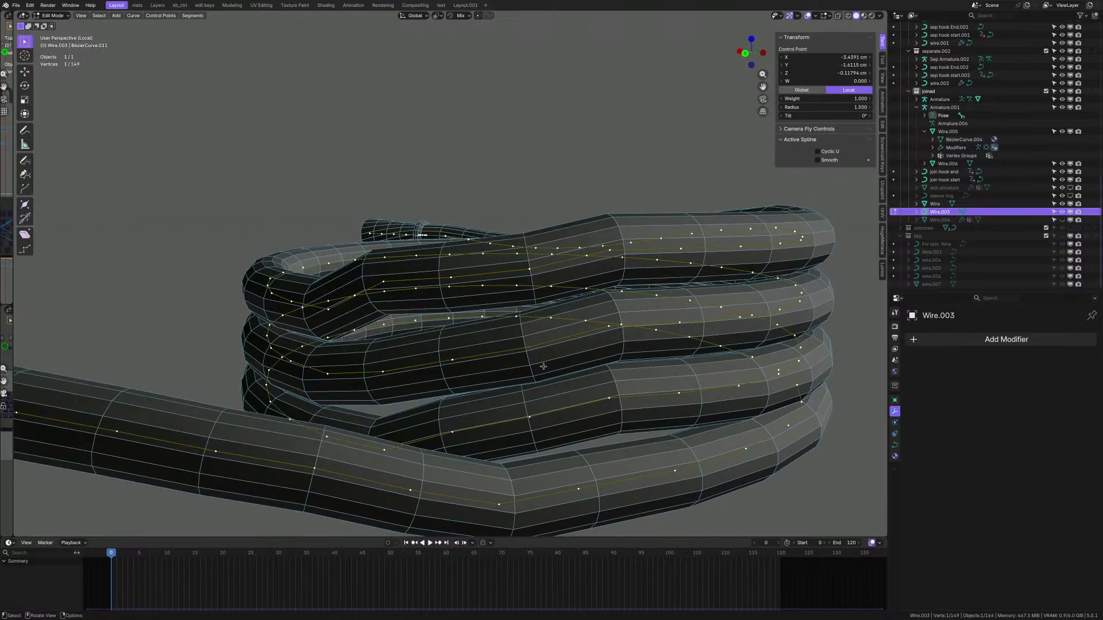
right_click(544, 369)
key(q)
click(588, 328)
scroll(543, 345, up, 1)
key(shift+r)
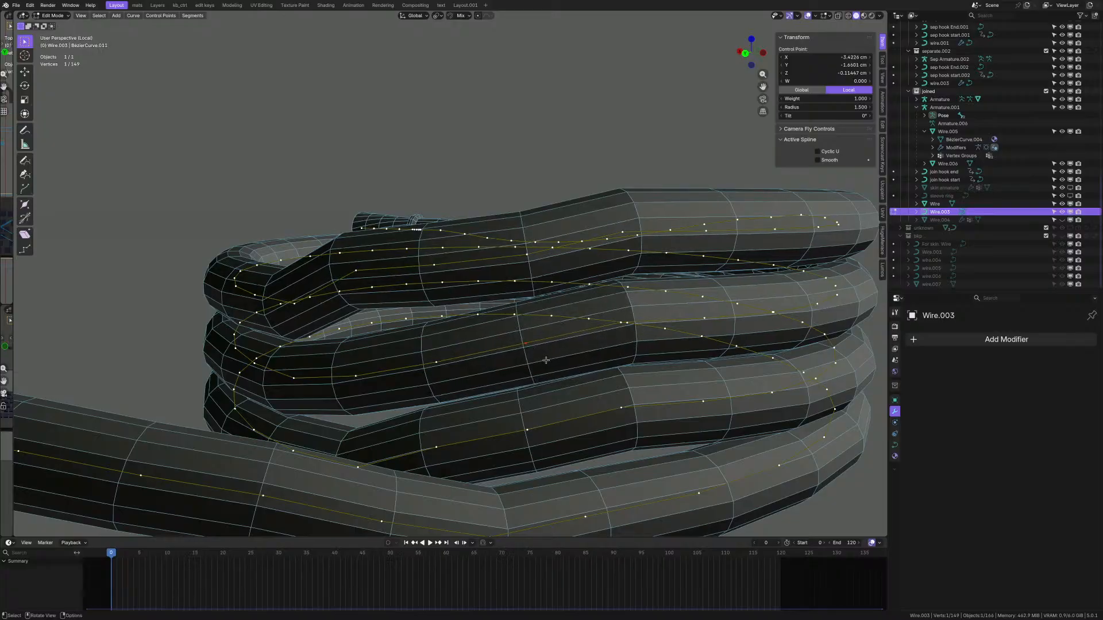
middle_drag(546, 360, 538, 290)
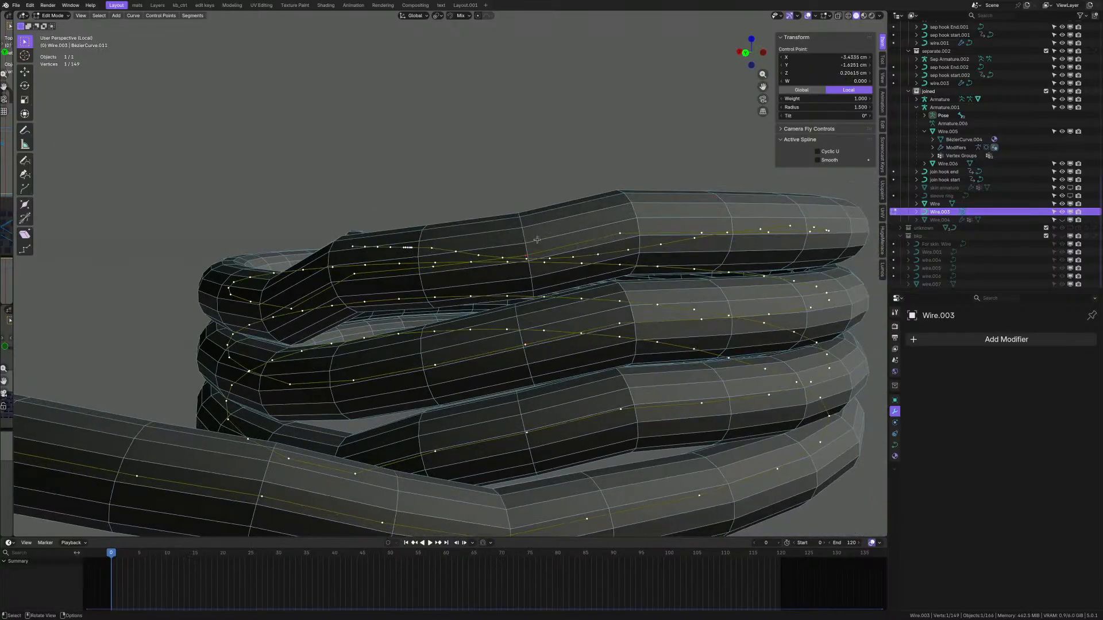
middle_drag(537, 239, 538, 269)
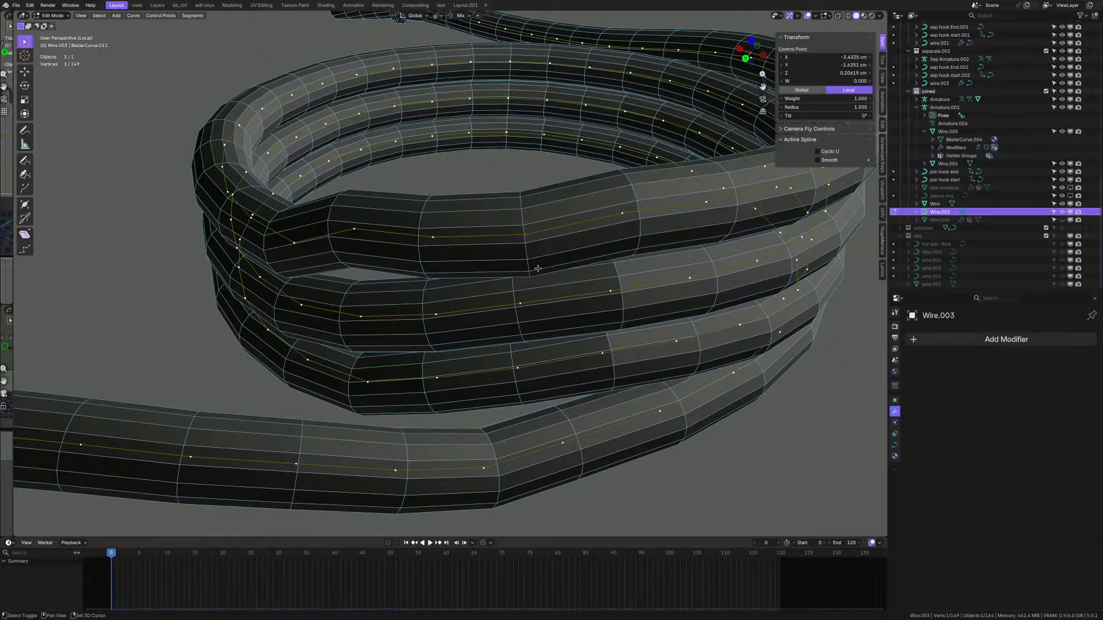
key(shift+r)
key(shift+r)
key(shift+r)
key(shift+r)
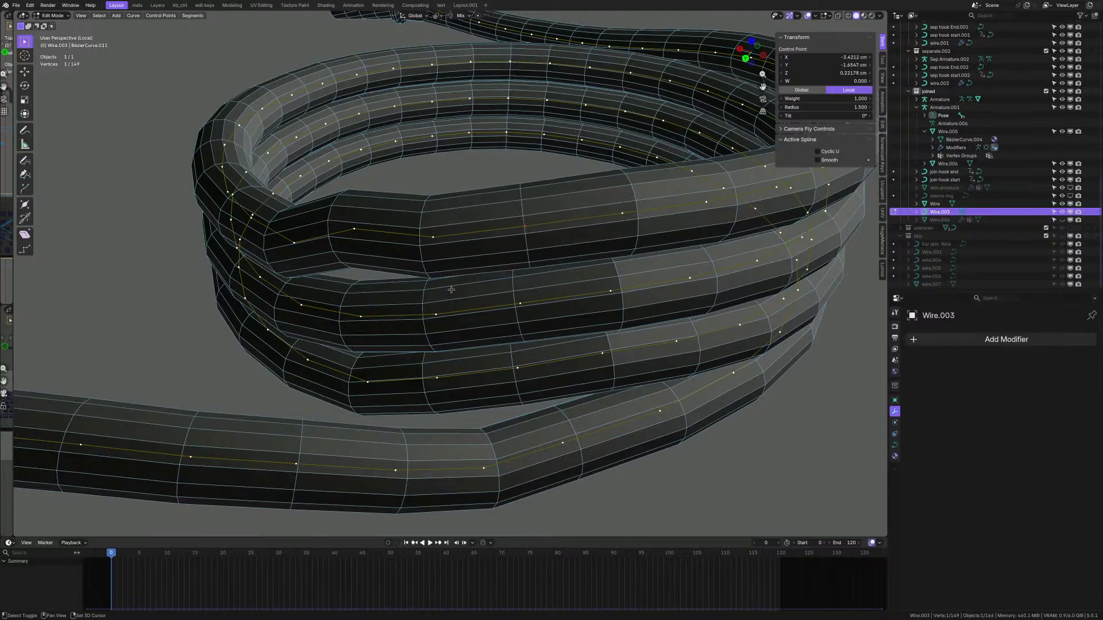
- Keep repeating Smooth until the stacked coil loops lie level and even
middle_drag(362, 231, 381, 322)
key(shift+r)
key(shift+r)
key(shift+r)
key(shift+r)
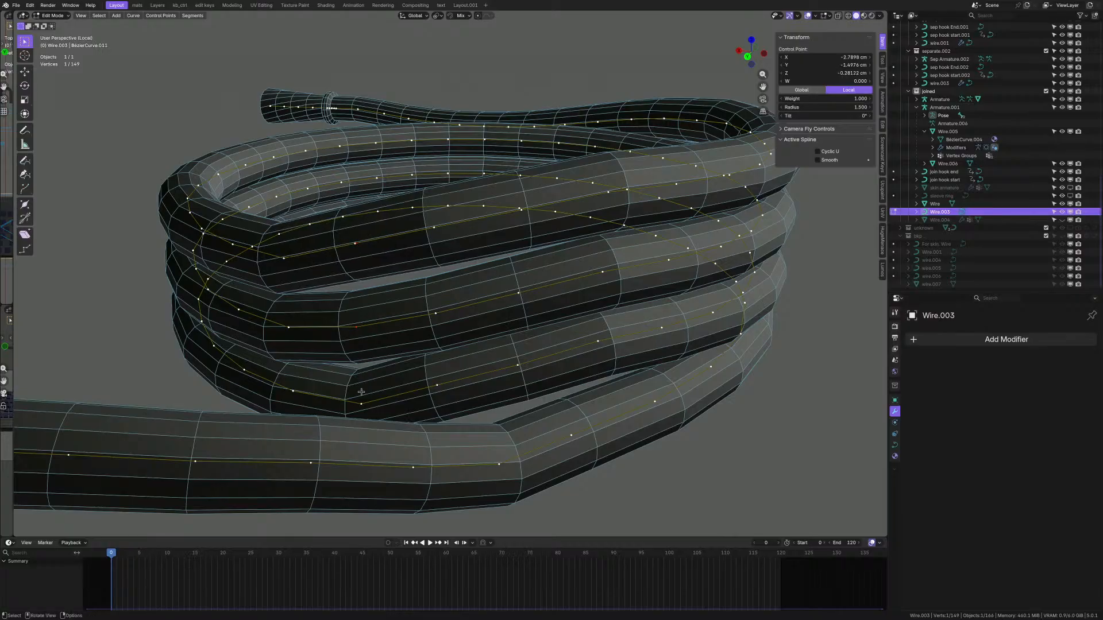
key(shift+r)
key(shift+r)
key(shift+r)
key(shift+r)
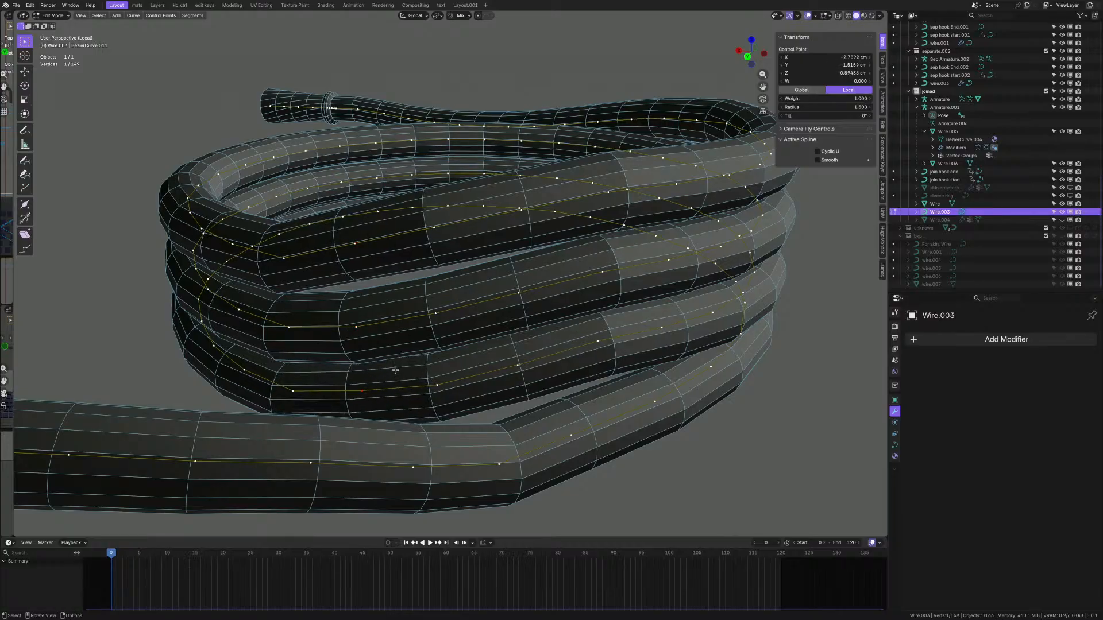
middle_drag(382, 384, 361, 326)
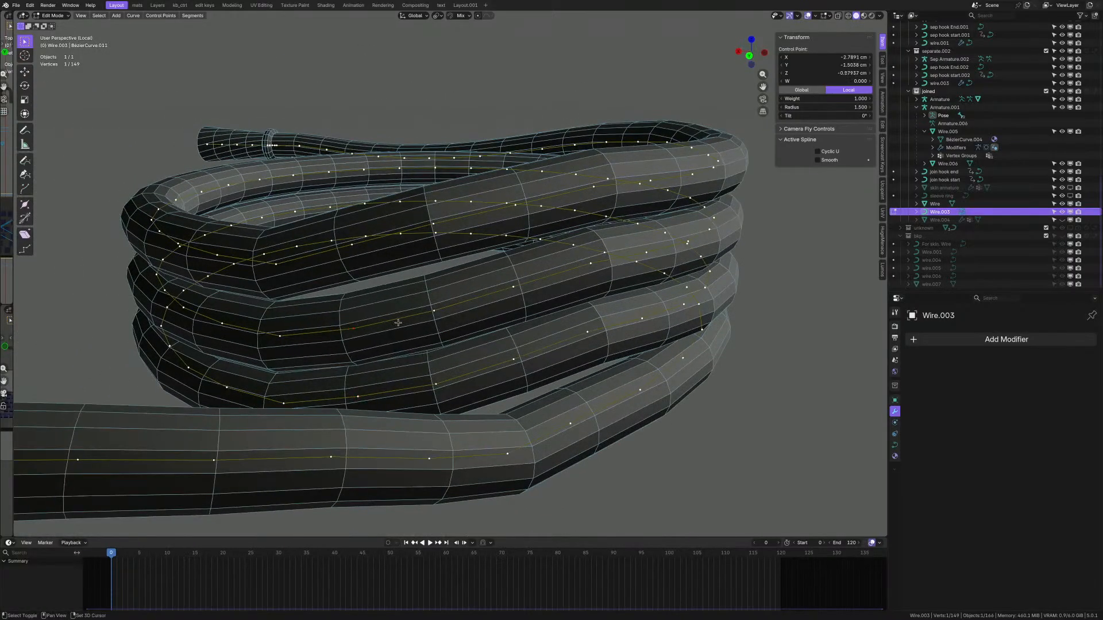
key(shift+r)
key(shift+r)
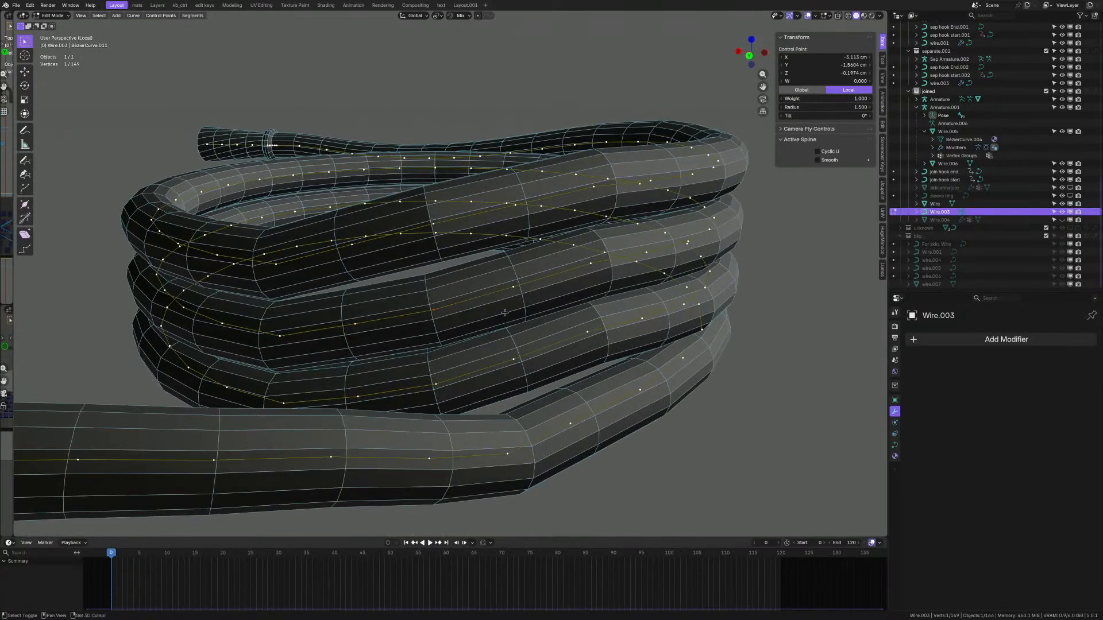
key(shift+r)
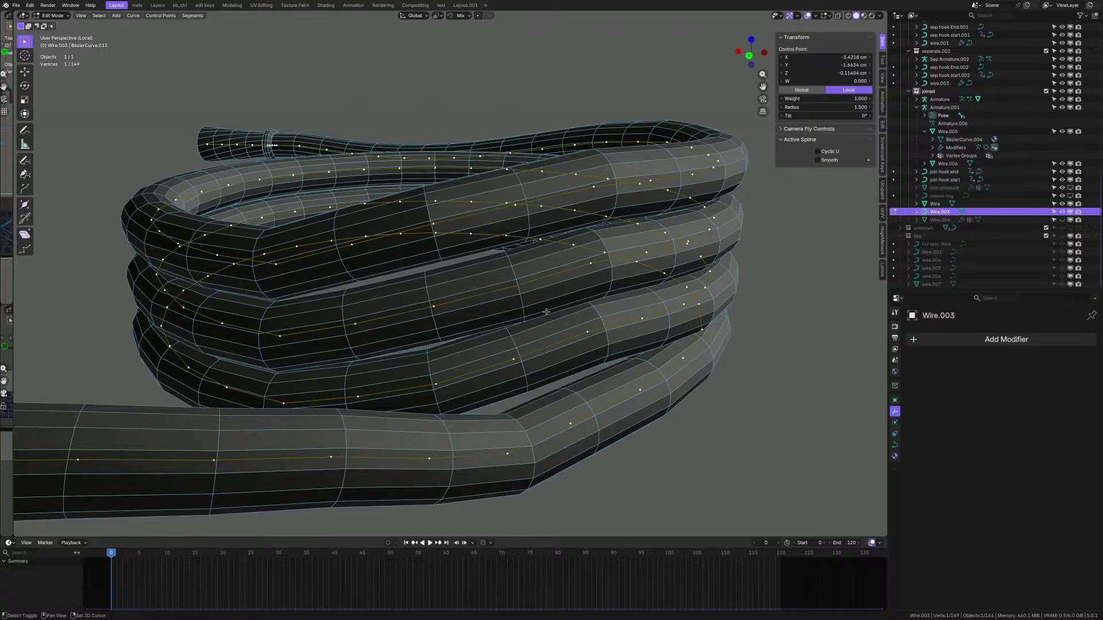
key(shift+r)
middle_drag(546, 312, 506, 333)
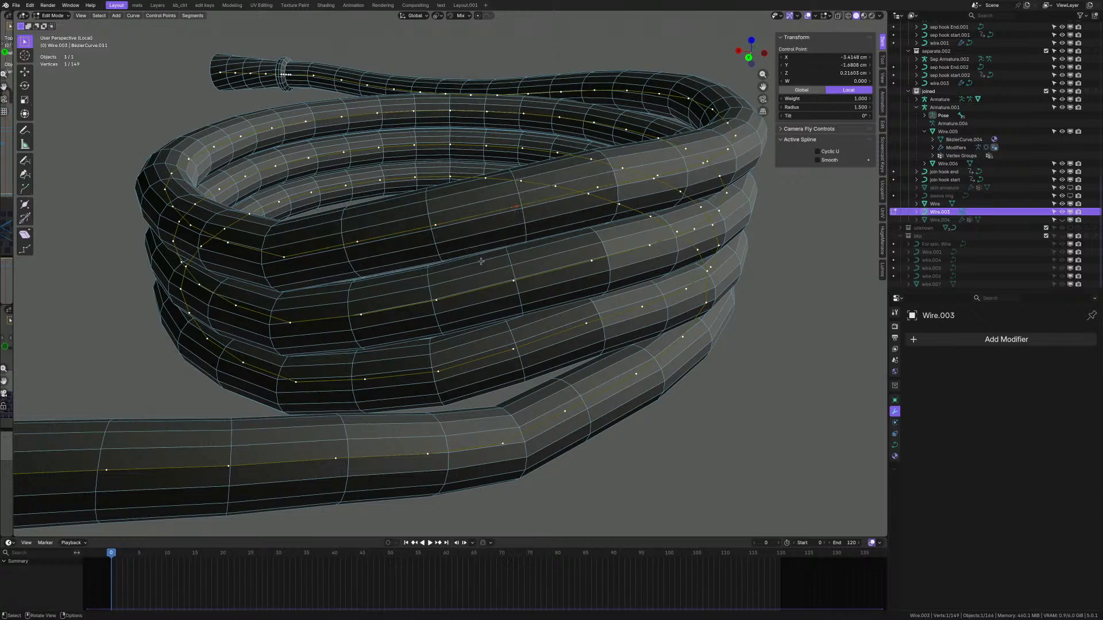
middle_drag(481, 261, 438, 367)
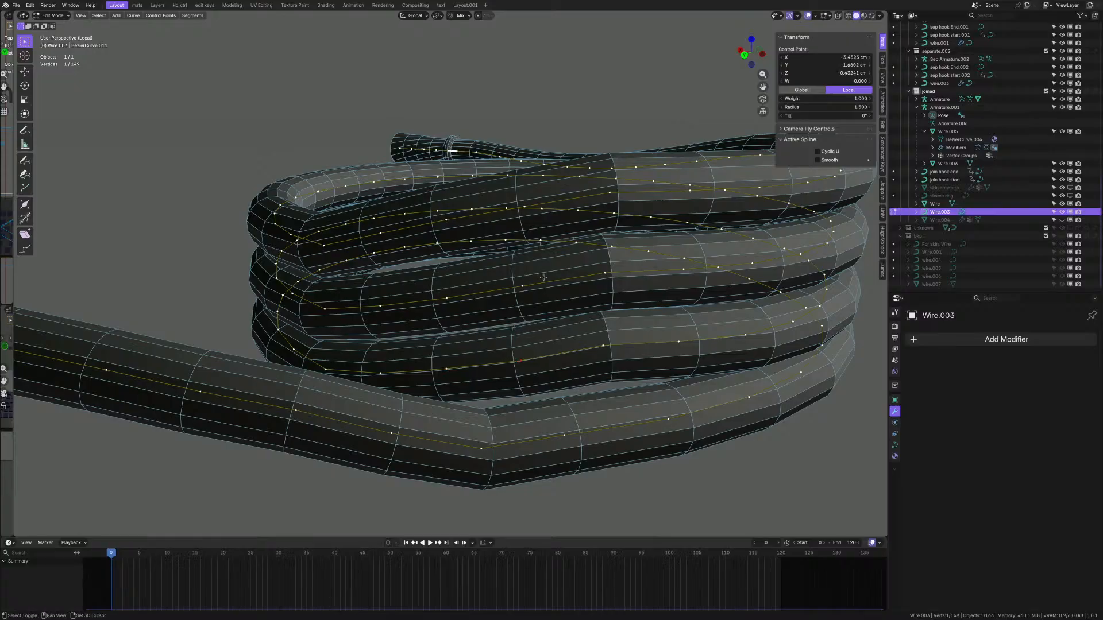
middle_drag(491, 288, 574, 369)
- Move the selected points at the lead-out crossing with proportional falloff and confirm
scroll(541, 309, down, 3)
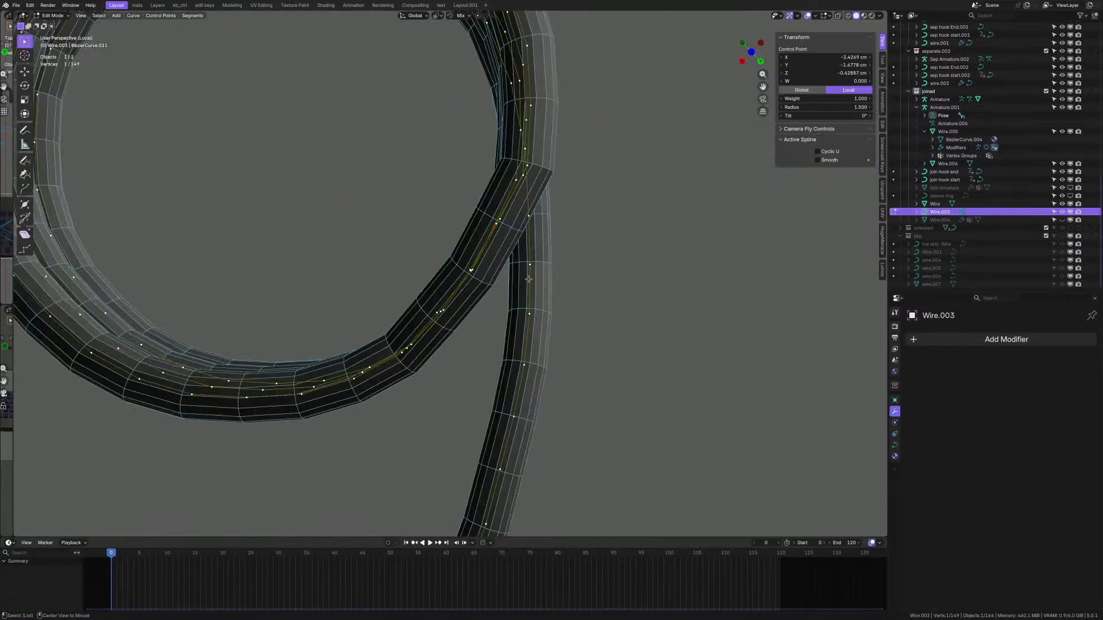
scroll(478, 265, up, 1)
shift+middle_drag(479, 264, 477, 307)
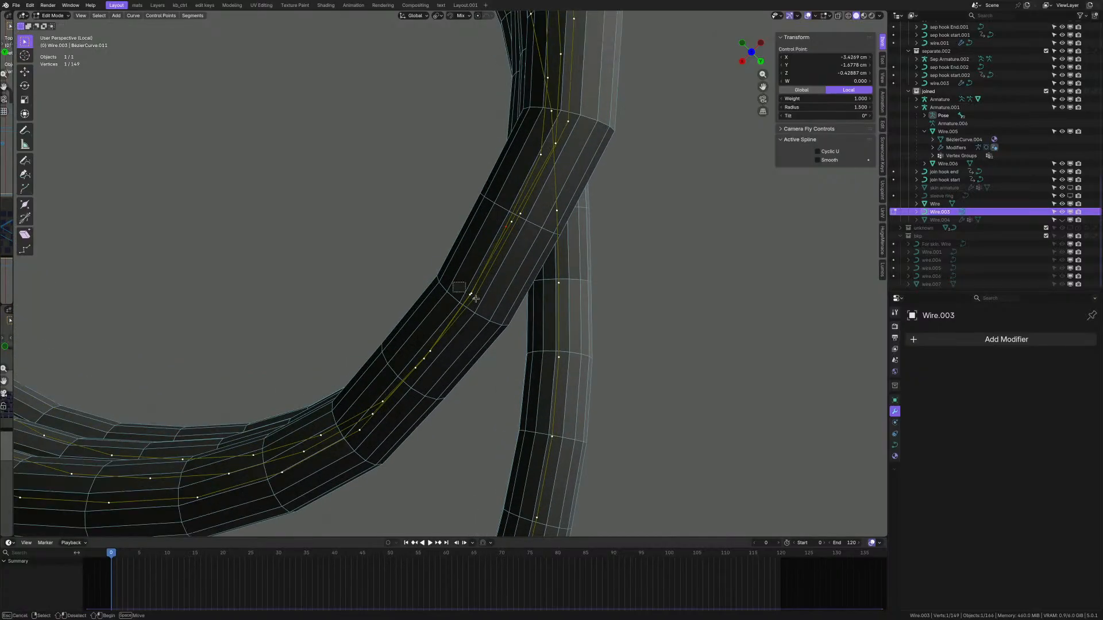
key(g)
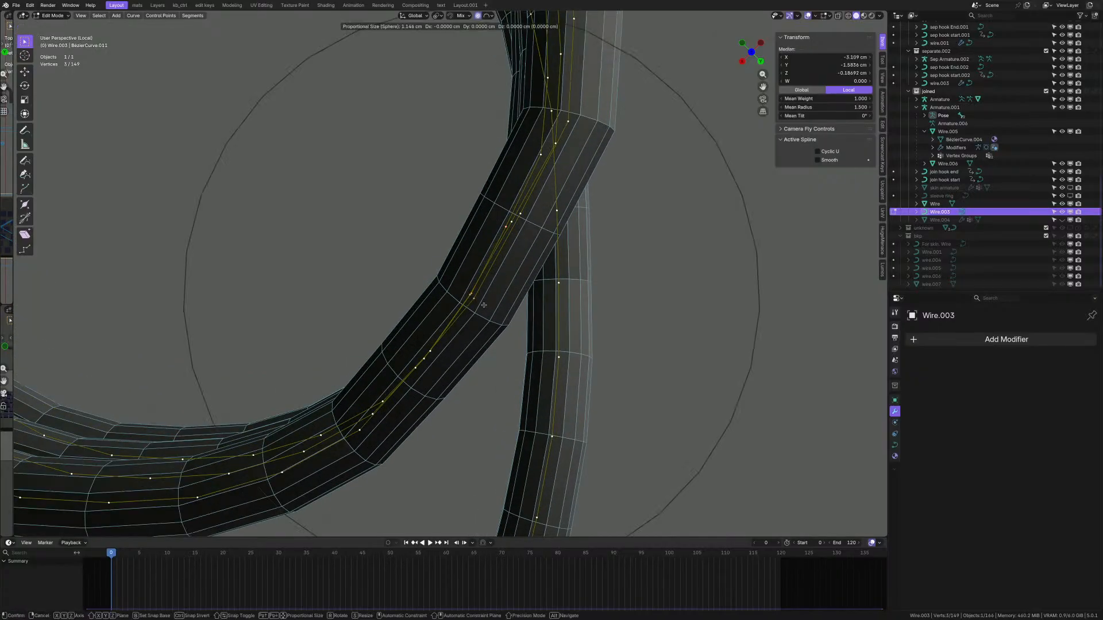
key(z)
scroll(486, 308, up, 8)
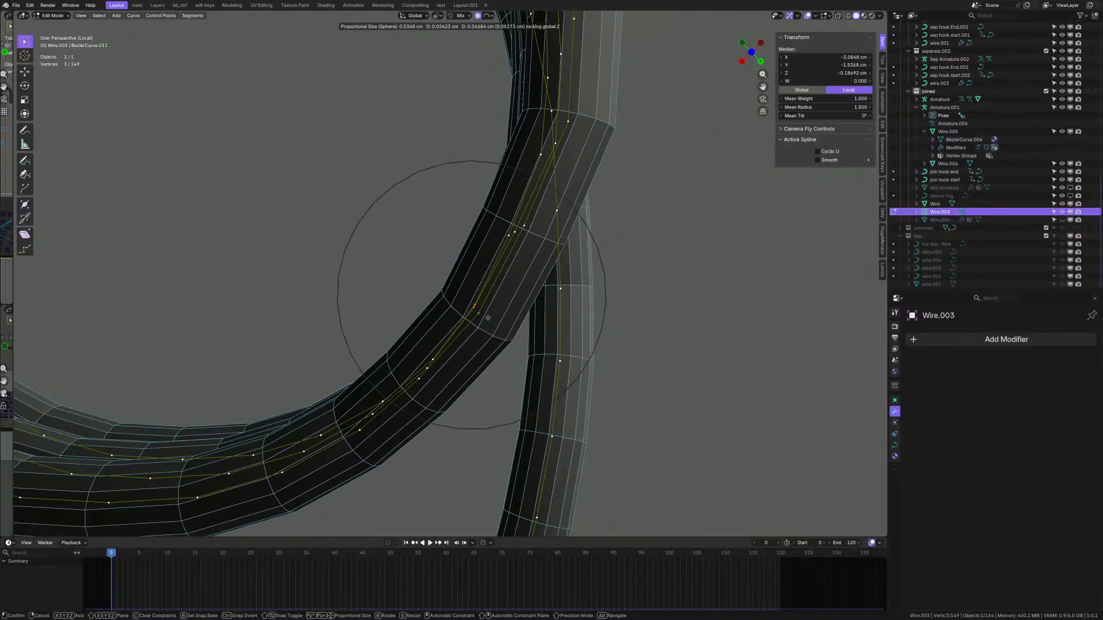
click(492, 319)
- Turn off X-ray so the coil mesh draws solid
scroll(492, 319, down, 5)
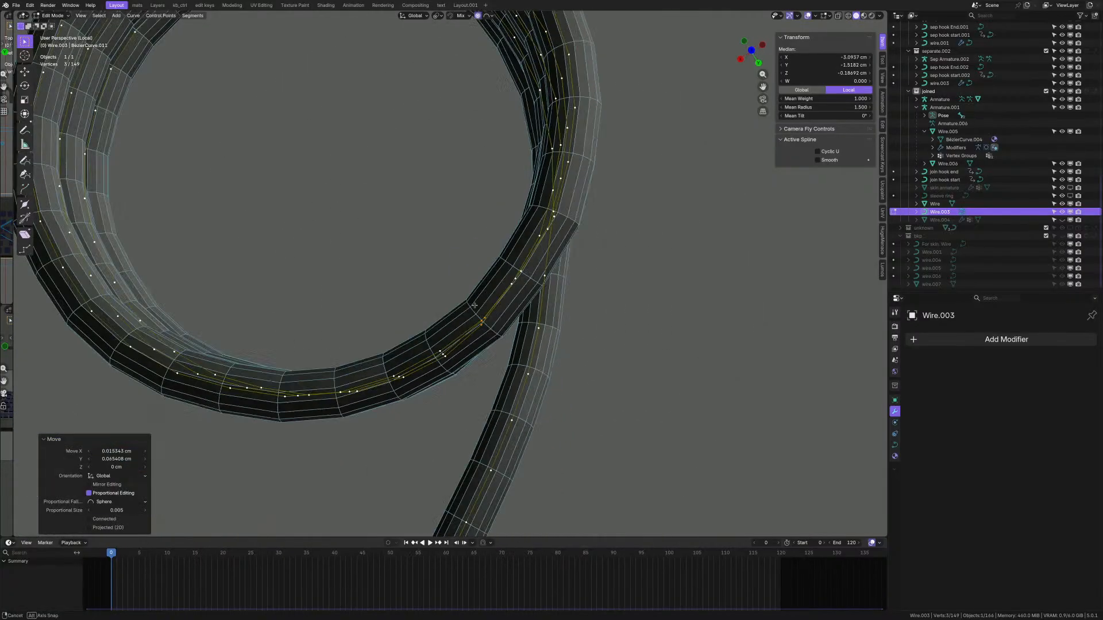
middle_drag(493, 319, 439, 269)
key(alt+z)
mouse_move(499, 394)
middle_down()
mouse_move(477, 377)
mouse_move(523, 401)
mouse_move(526, 424)
mouse_move(468, 397)
mouse_move(475, 389)
mouse_move(459, 403)
middle_up()
key(alt+z)
- Select a control point at the kink and nudge it with repeated Smooth, undoing one step
click(402, 424)
scroll(402, 424, up, 2)
key(shift+r)
key(shift+r)
key(shift+r)
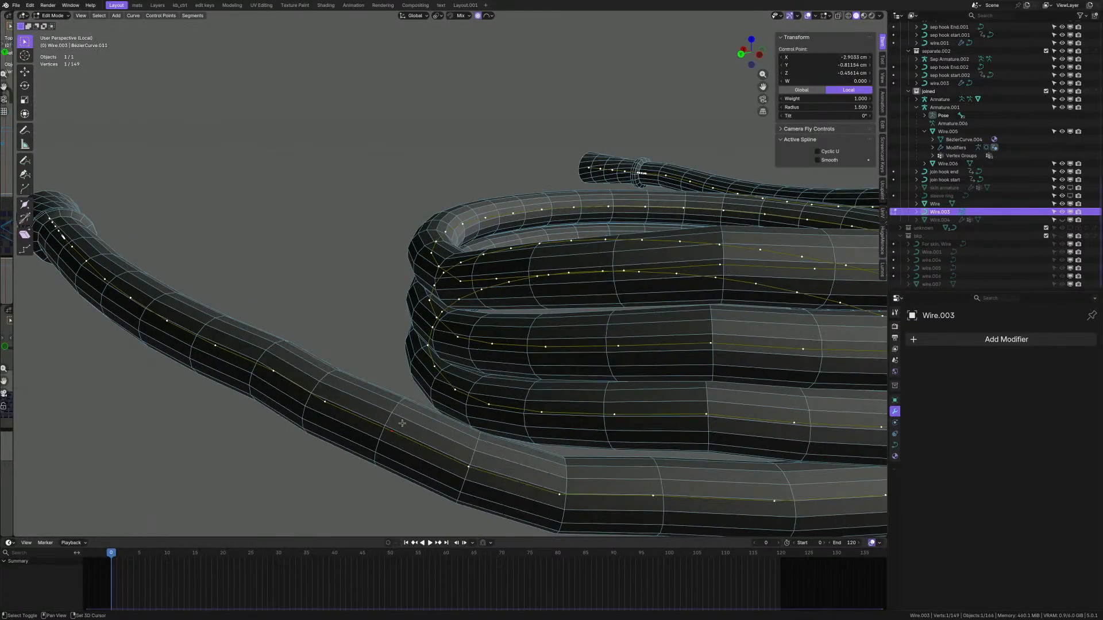
scroll(403, 423, down, 3)
middle_drag(402, 424, 399, 450)
key(ctrl+z)
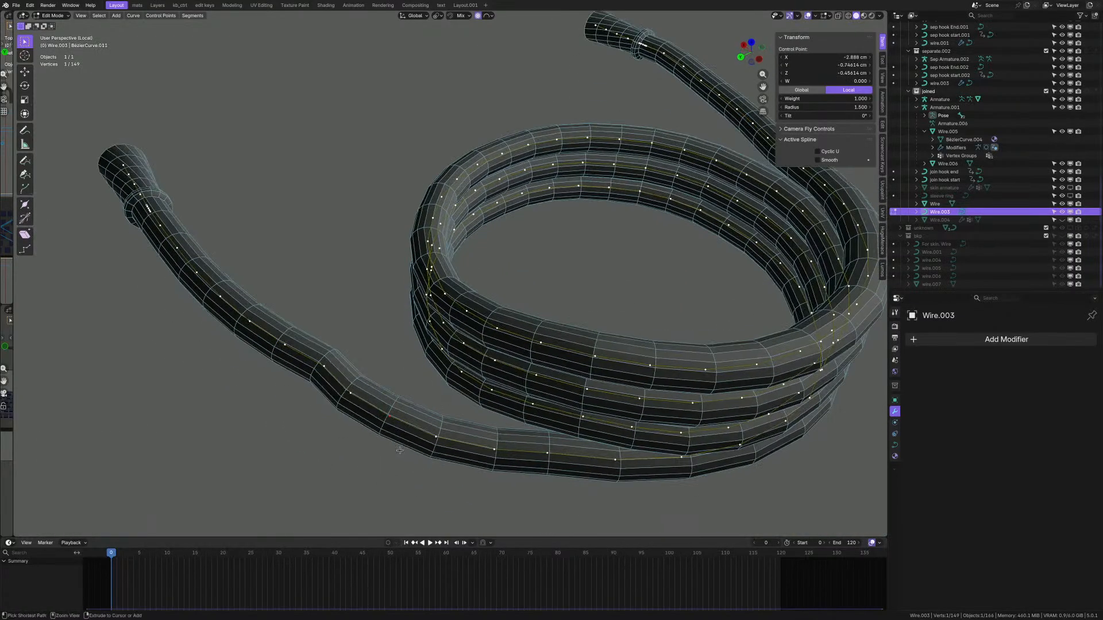
scroll(398, 449, up, 3)
key(shift+r)
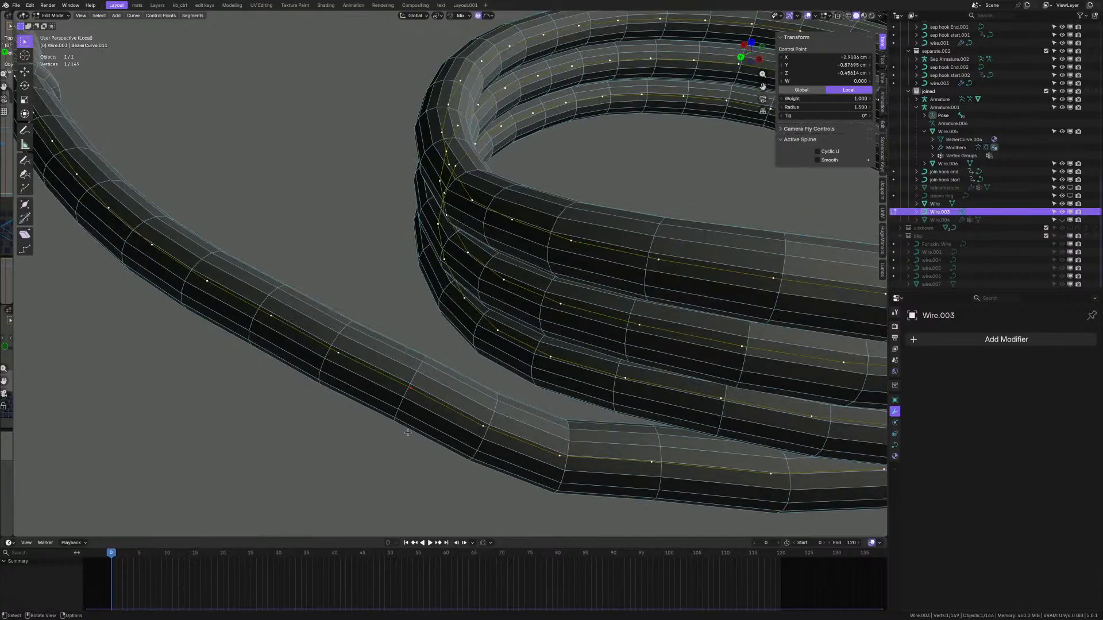
- Smooth the selected kink points several more times into a gentle bend
right_click(447, 362)
key(q)
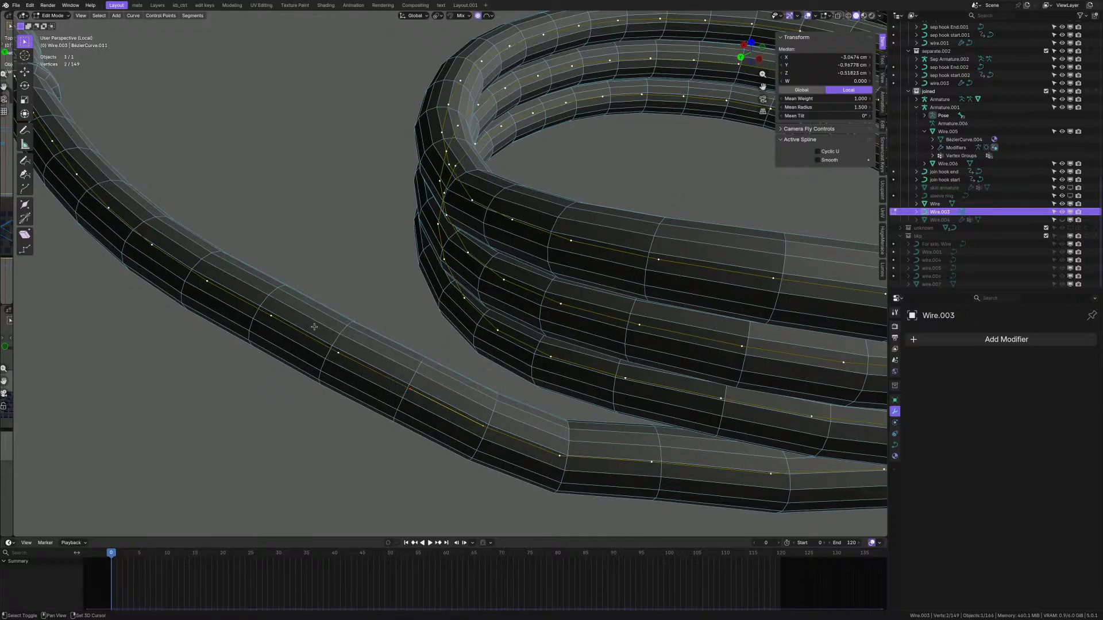
key(shift+r)
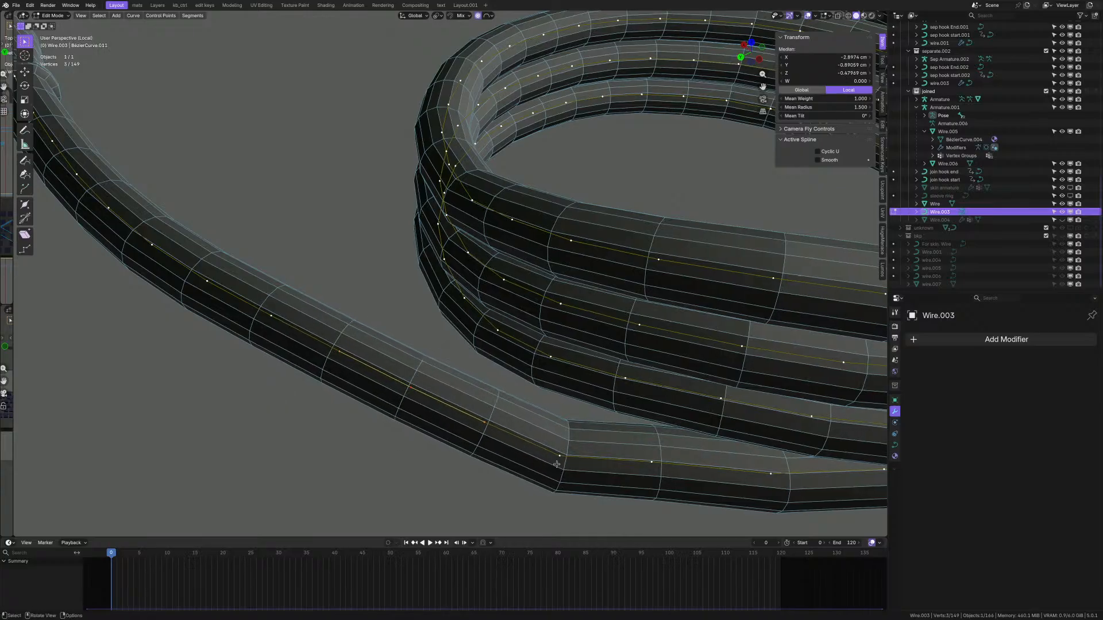
key(shift+r)
key(shift+r)
key(shift+r)
key(shift+r)
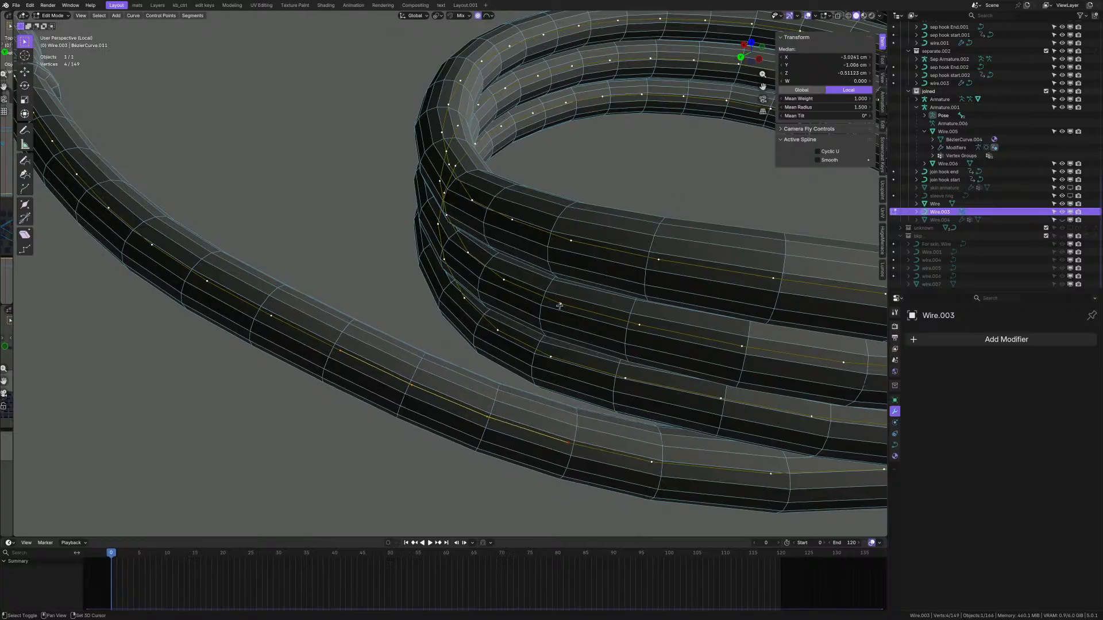
scroll(494, 371, down, 4)
middle_drag(494, 372, 461, 294)
key(shift+r)
- Select seven control points along the upper wire's top coil pass
scroll(462, 292, up, 1)
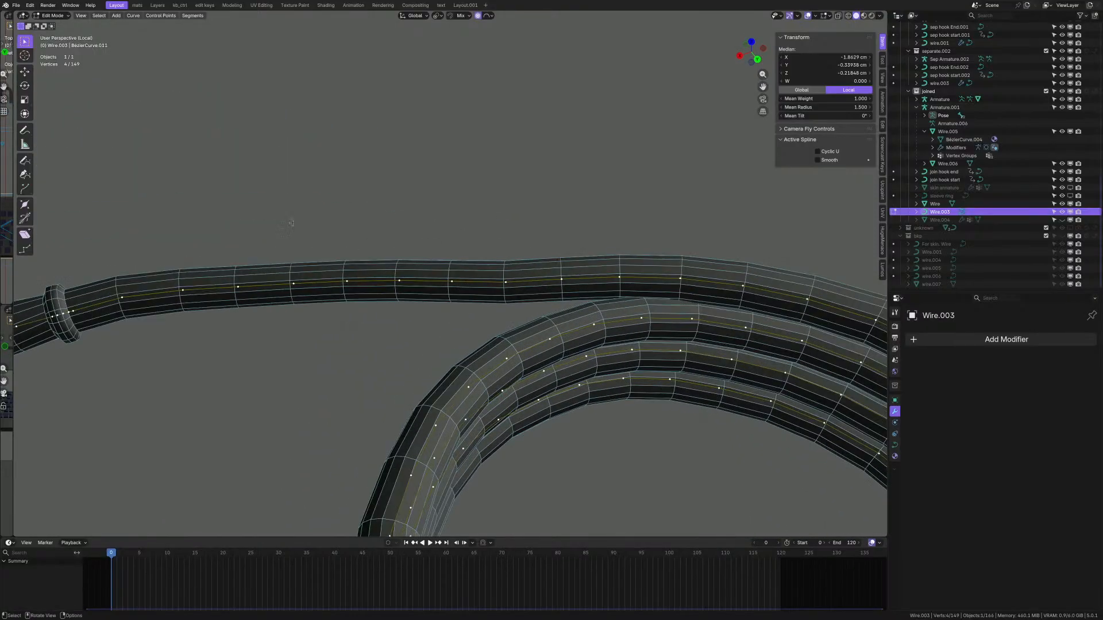
drag(291, 223, 476, 297)
shift+middle_drag(302, 291, 417, 302)
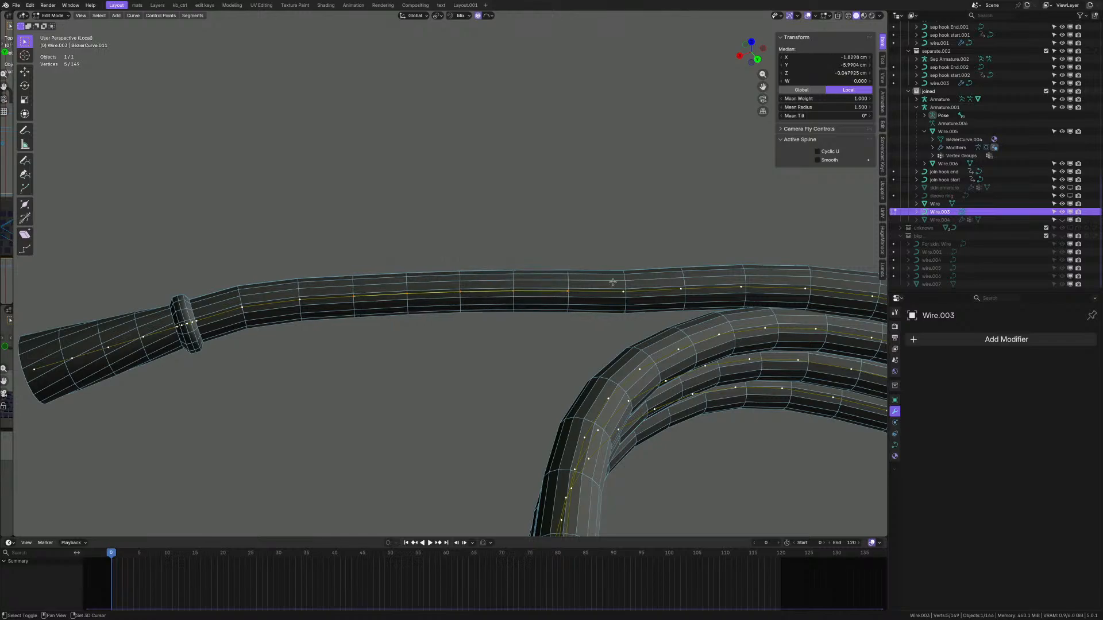
drag(674, 313, 687, 312)
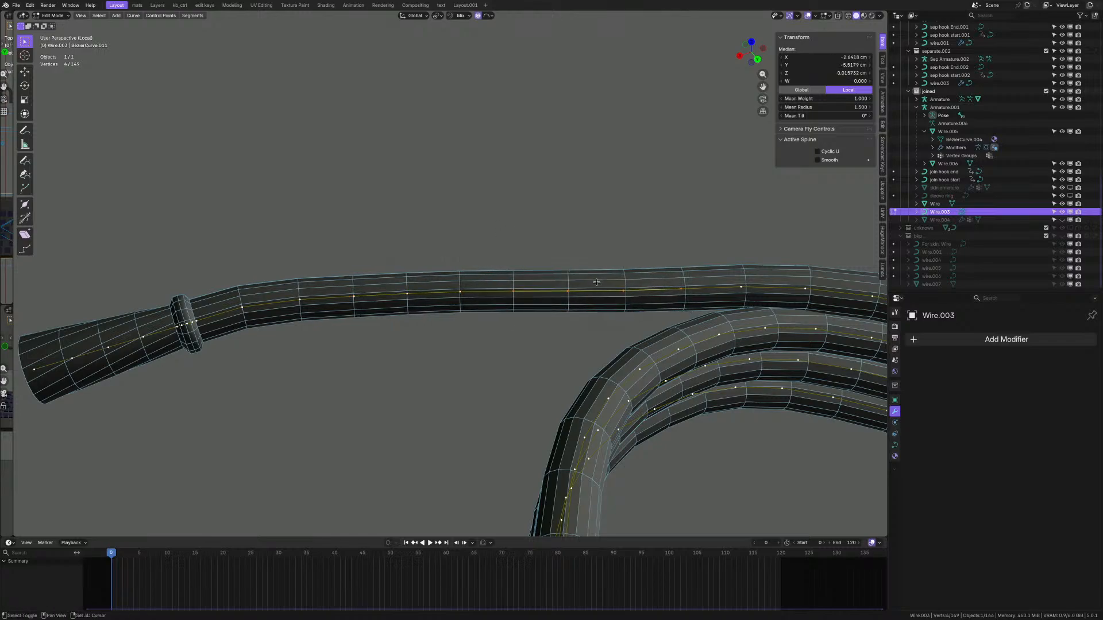
shift+middle_drag(709, 316, 557, 311)
scroll(487, 337, down, 2)
scroll(561, 311, up, 5)
scroll(560, 310, up, 1)
click(523, 311)
scroll(523, 311, down, 4)
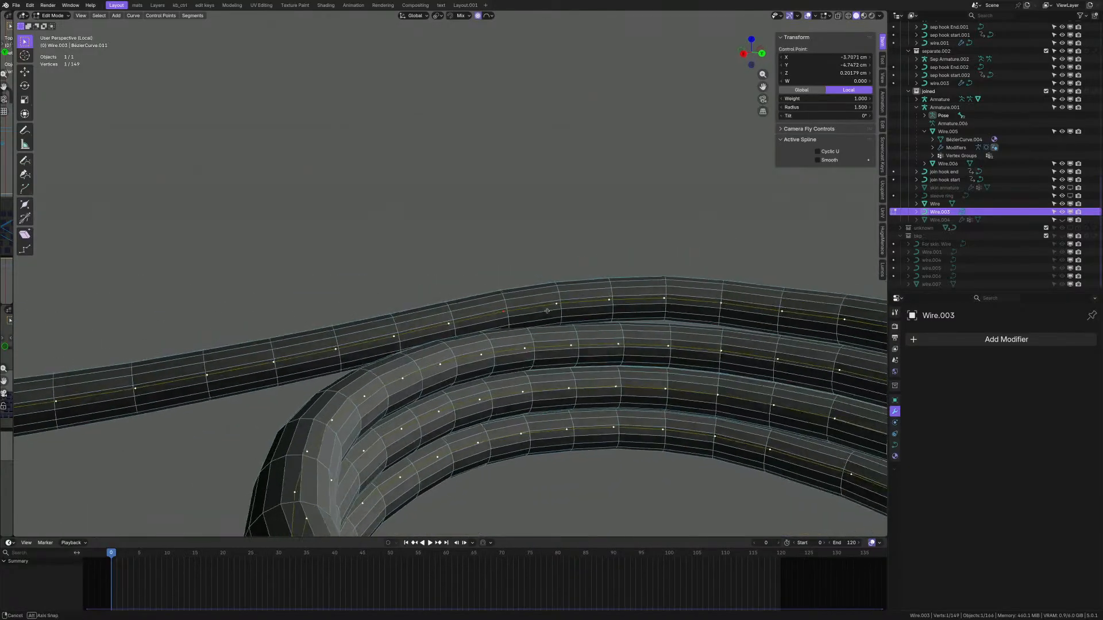
shift+middle_drag(676, 302, 578, 311)
scroll(551, 308, down, 8)
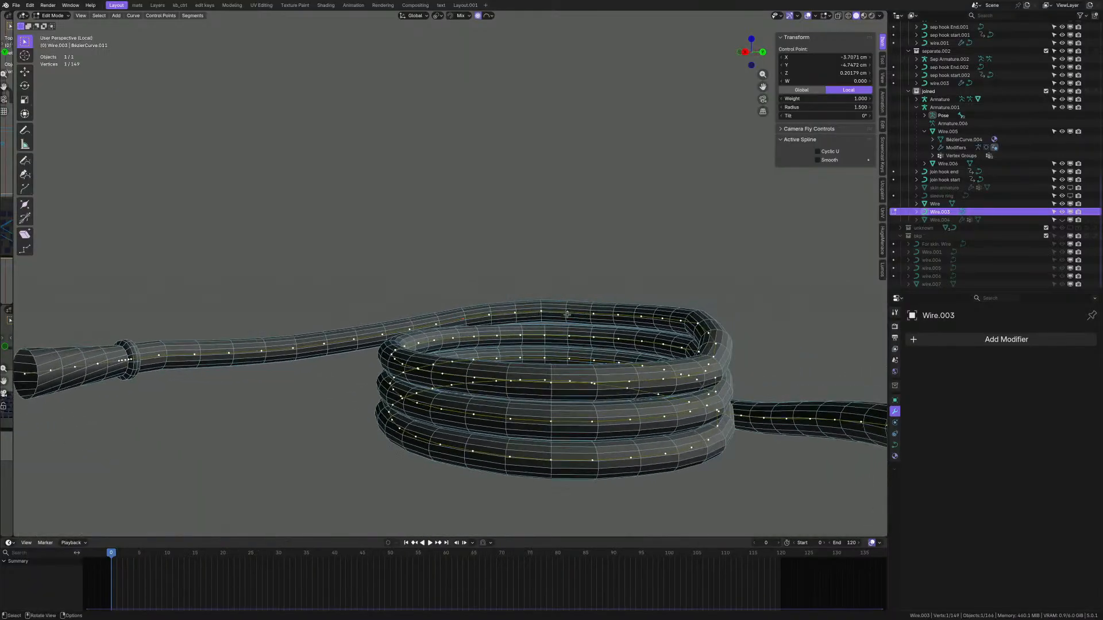
scroll(576, 311, up, 6)
scroll(582, 305, down, 1)
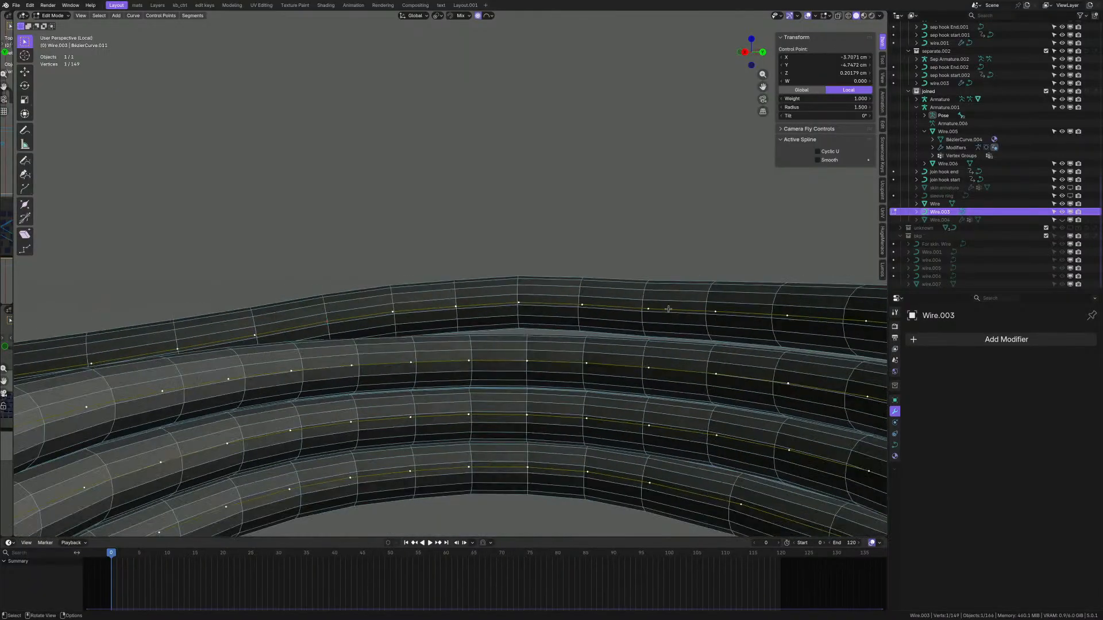
scroll(650, 314, down, 1)
shift+drag(373, 273, 590, 312)
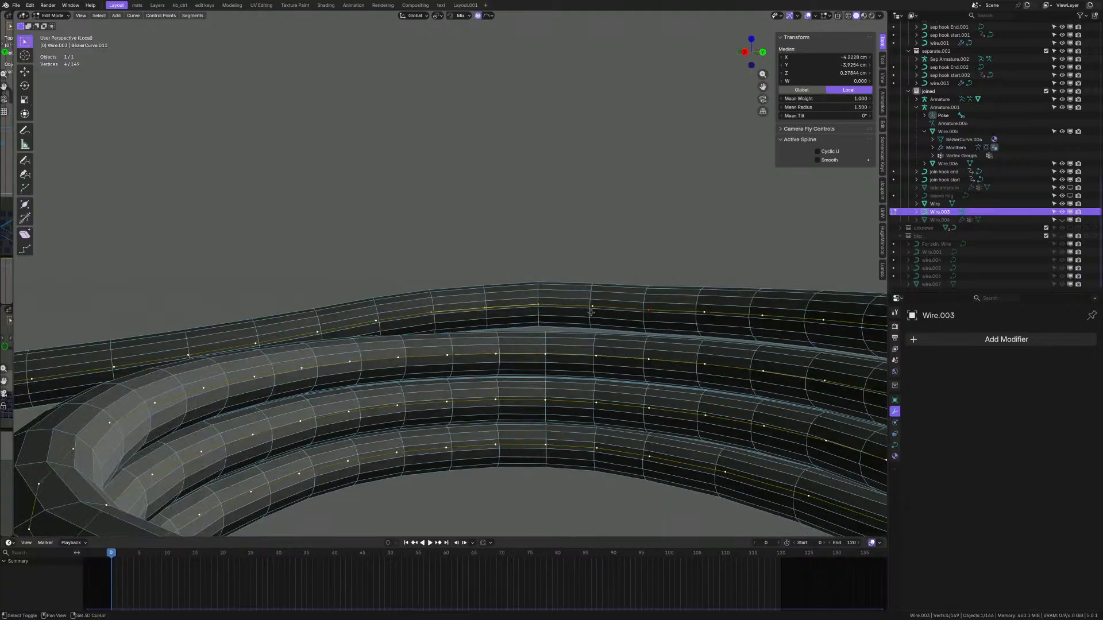
middle_drag(302, 334, 522, 292)
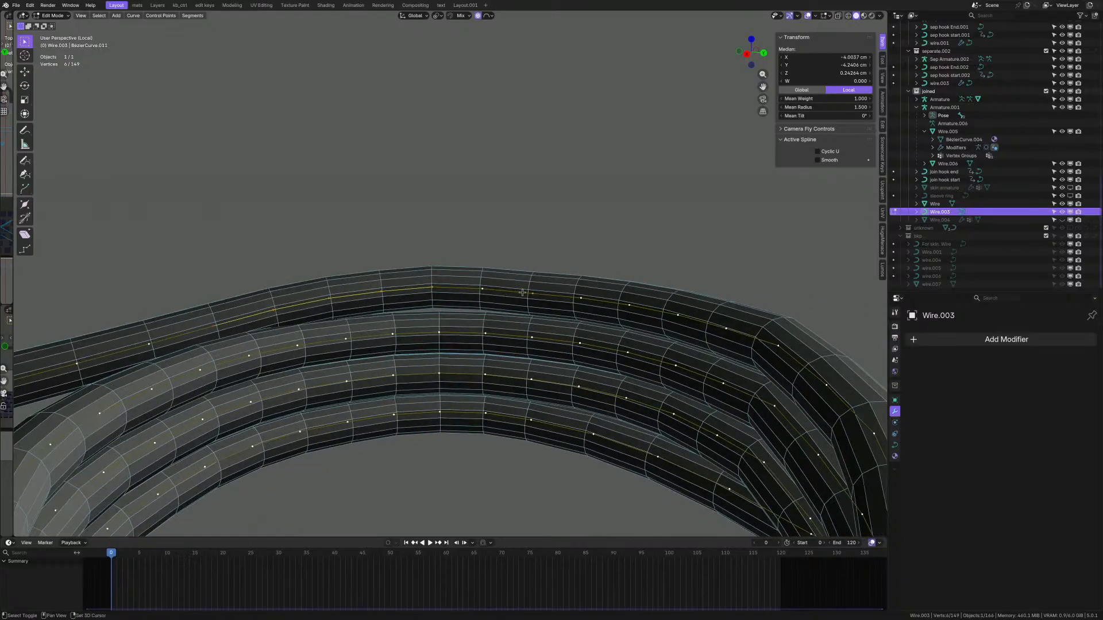
- Scale the selected points to 0 on Z, flattening that wire section to one height
key(s)
right_click(542, 255)
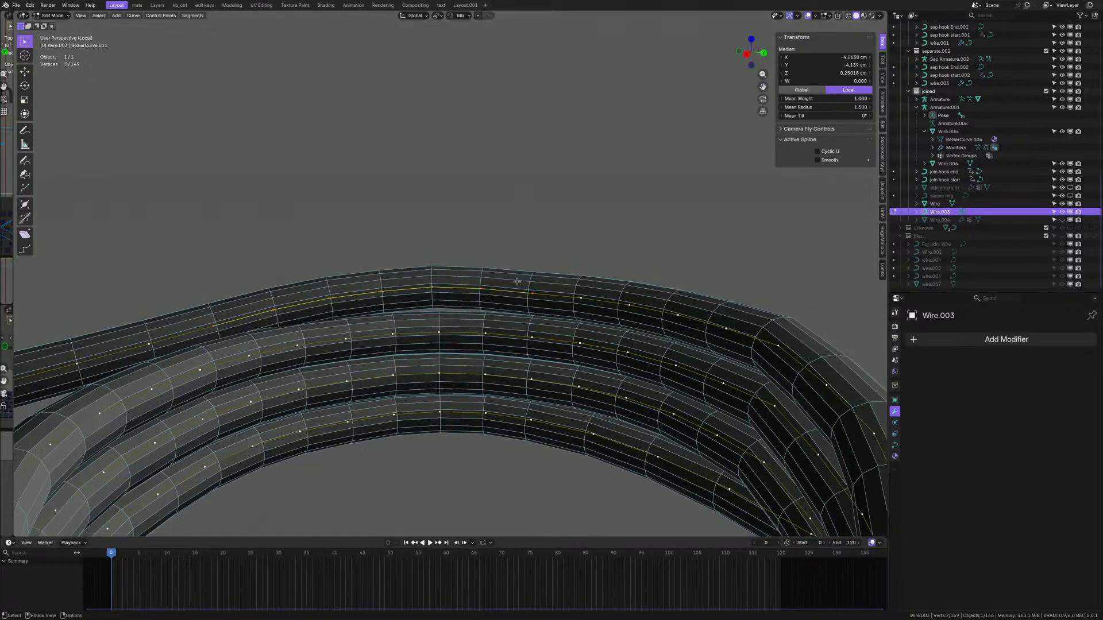
key(s)
key(z)
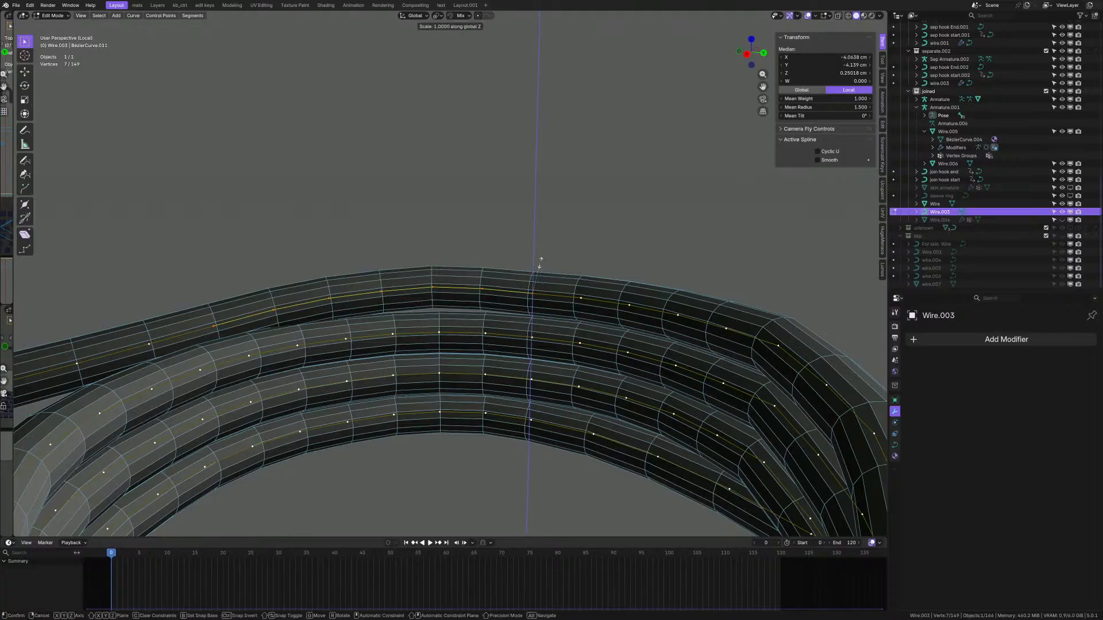
key(0)
key(Return)
middle_drag(425, 308, 466, 315)
- Select a control point at the kink and smooth it once
click(462, 290)
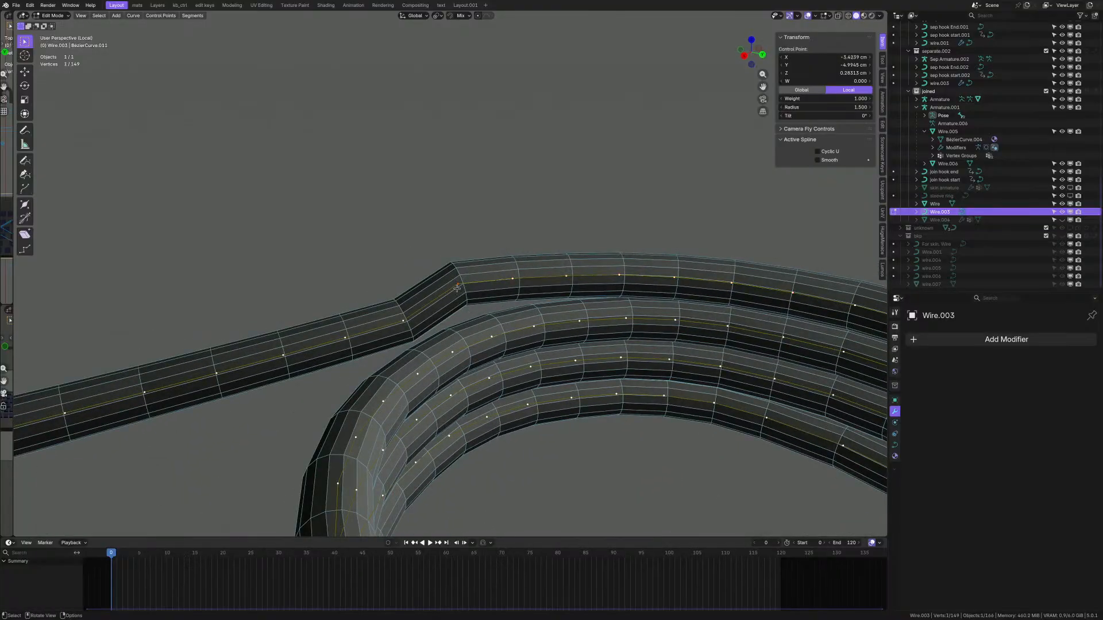
scroll(461, 289, up, 1)
right_click(514, 268)
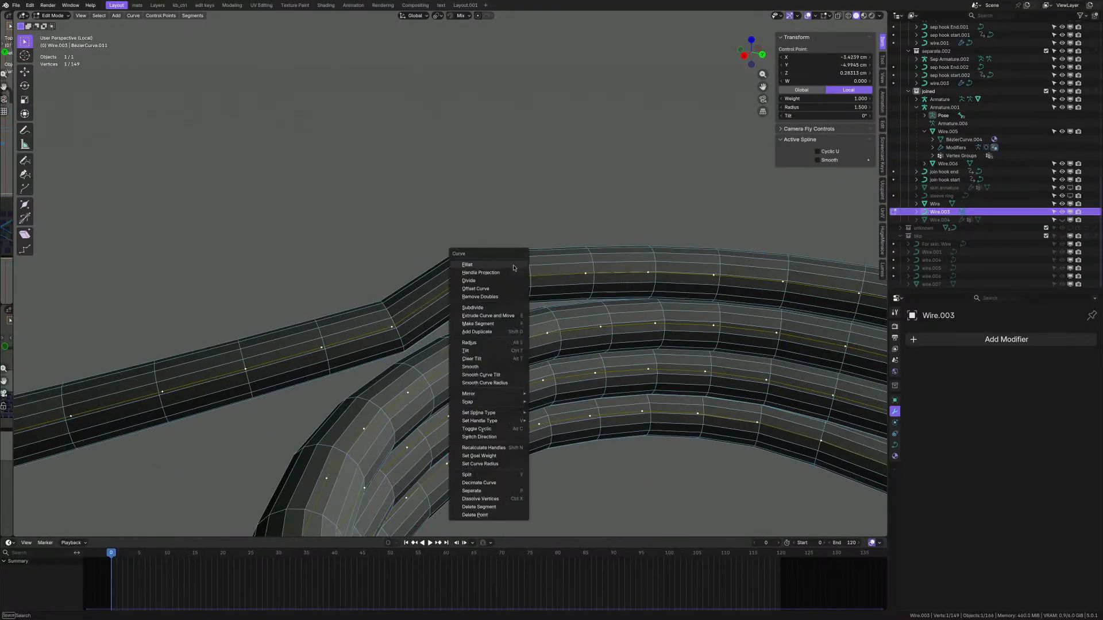
key(Escape)
key(q)
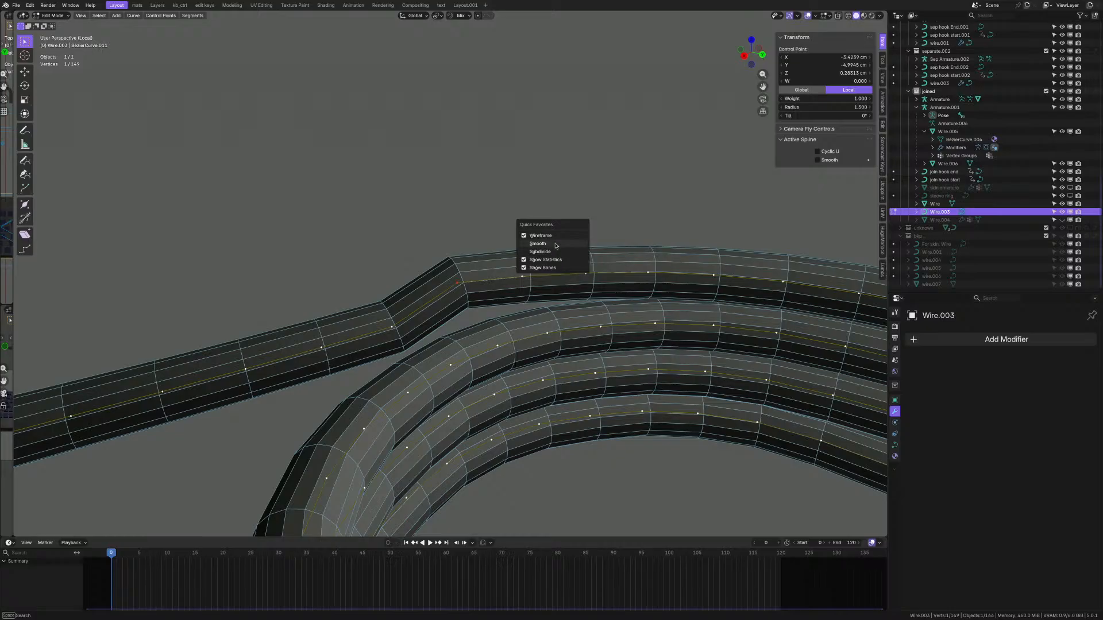
scroll(497, 279, up, 1)
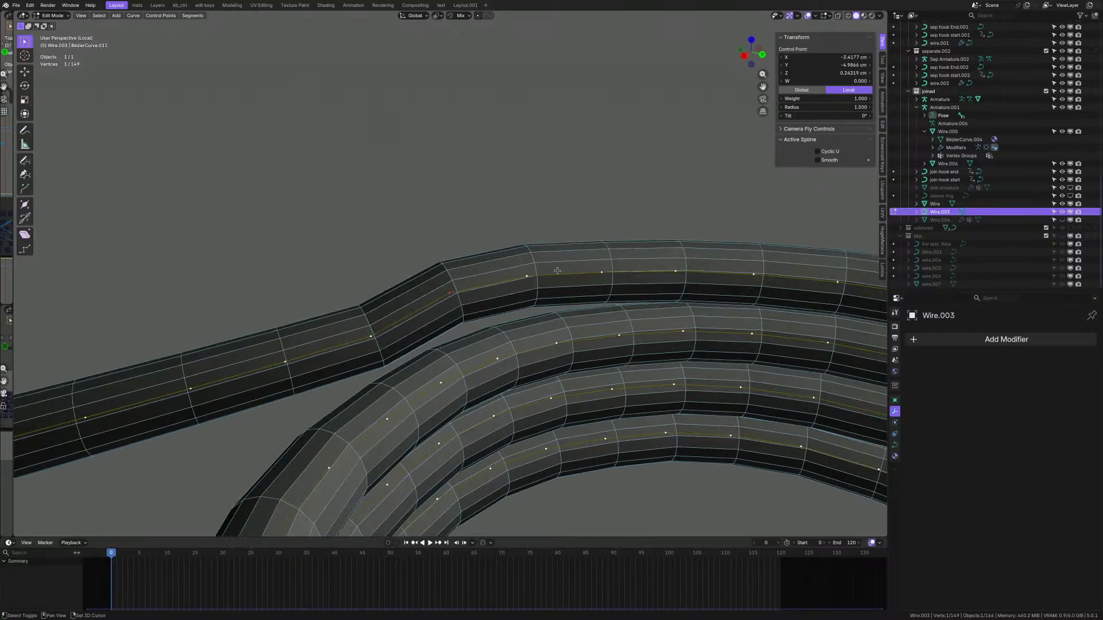
middle_drag(557, 274, 540, 313)
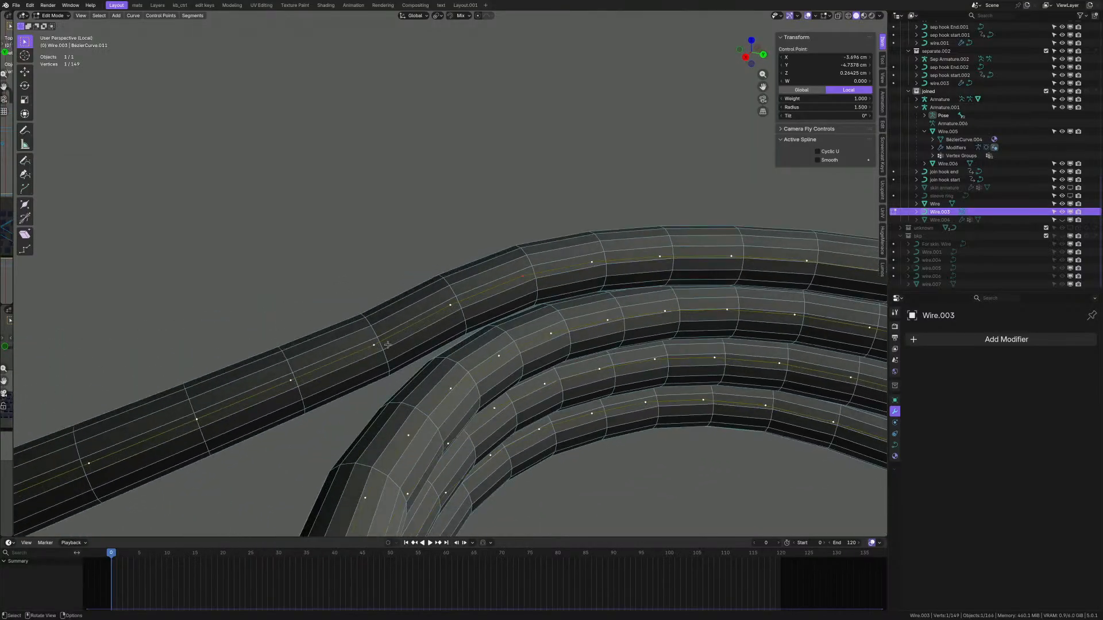
key(shift+r)
key(shift+r)
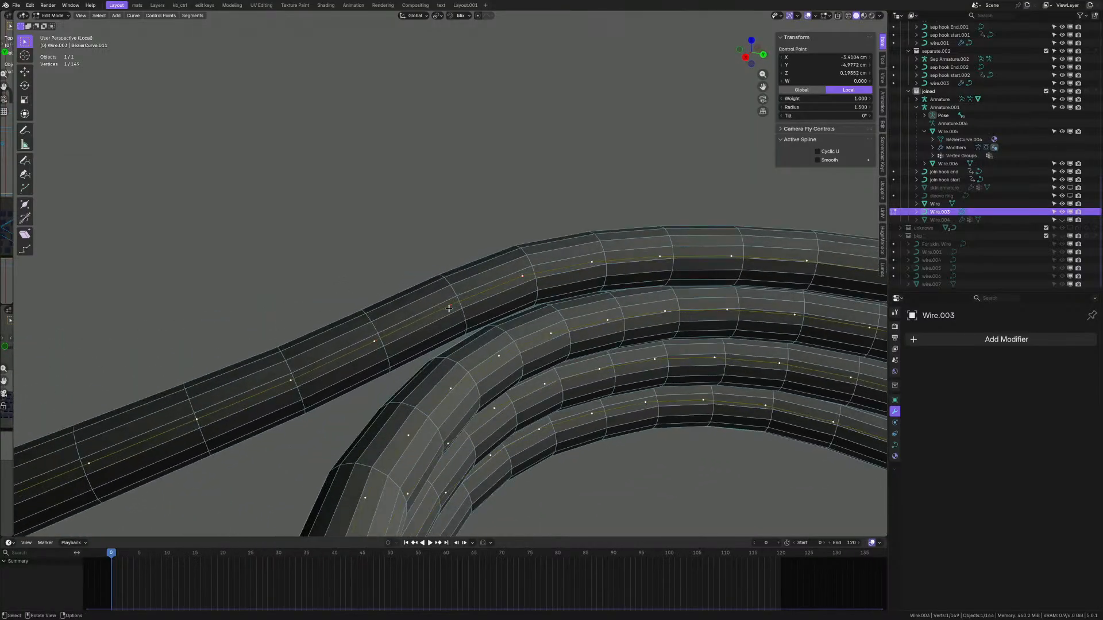
middle_drag(569, 296, 518, 313)
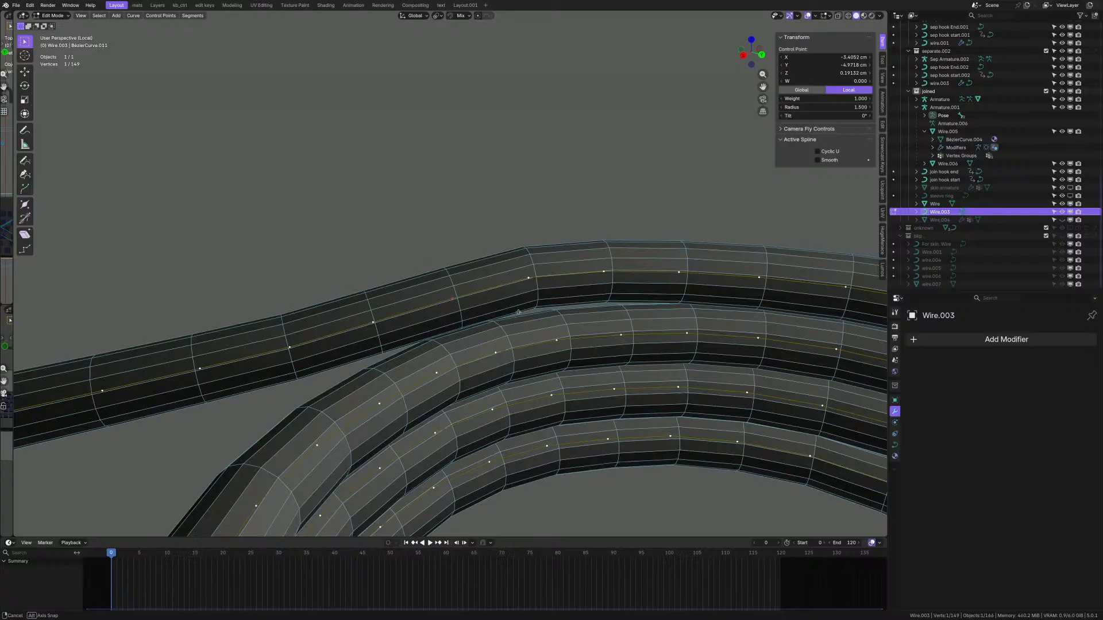
- Raise that control point and its neighbour along Z
key(g)
key(z)
click(452, 321)
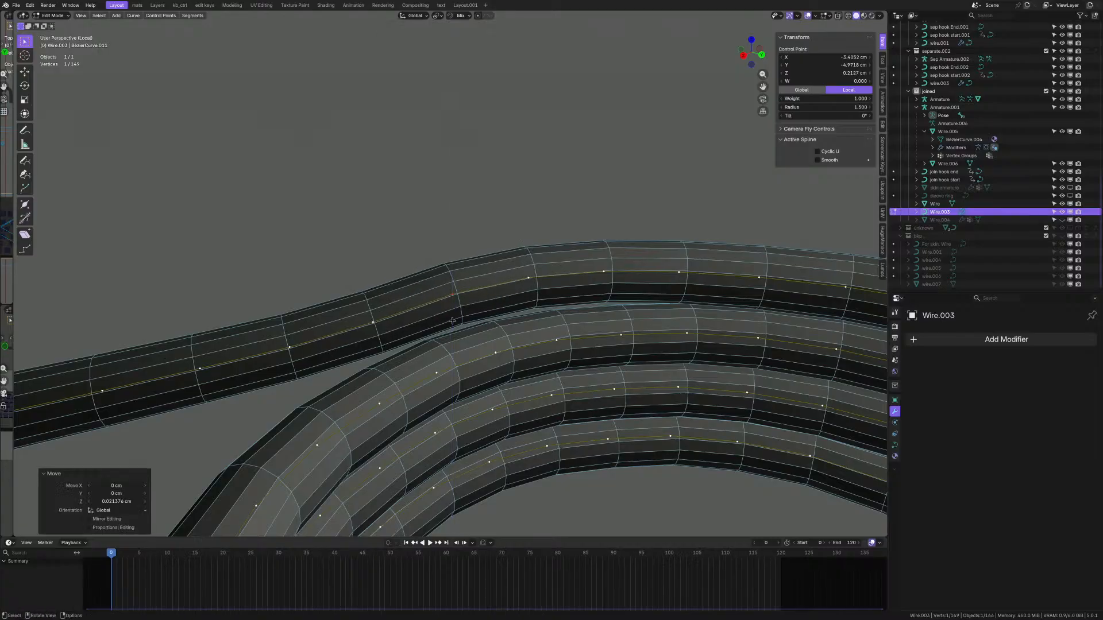
click(379, 325)
key(g)
key(z)
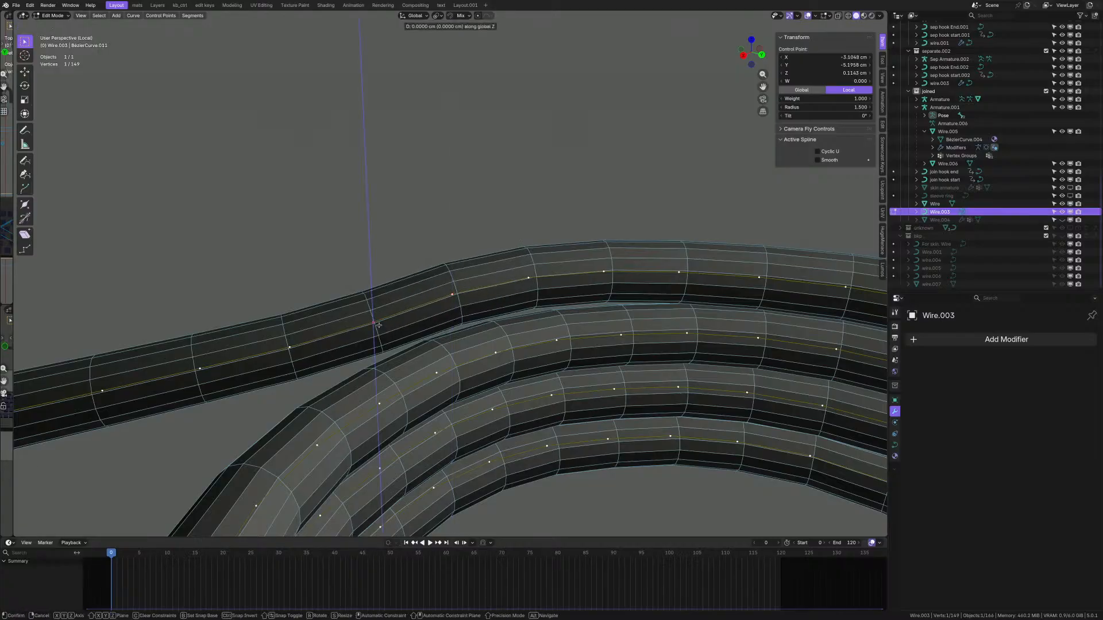
click(379, 320)
middle_drag(379, 320, 565, 394)
scroll(619, 308, down, 4)
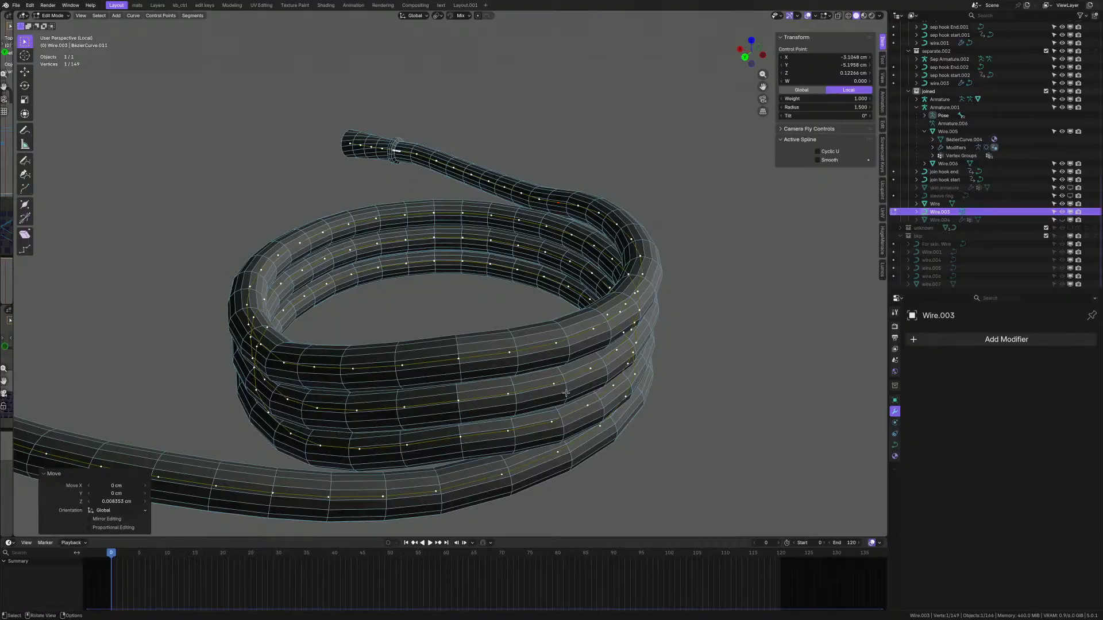
- From a side-on view, select another control point on the wire
middle_drag(539, 390, 474, 370)
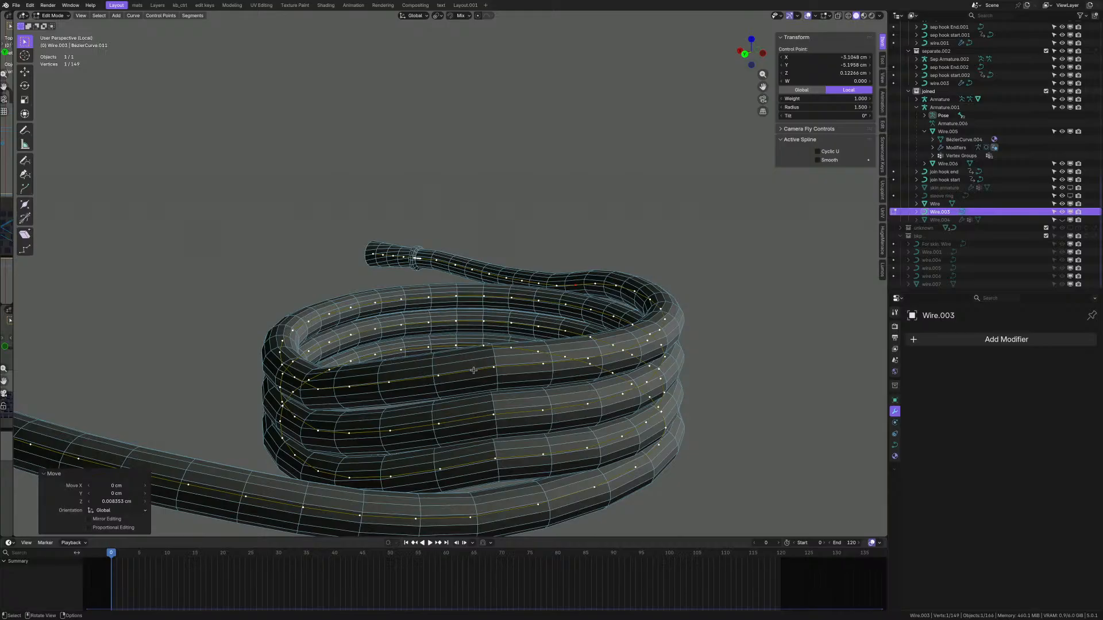
scroll(474, 370, down, 2)
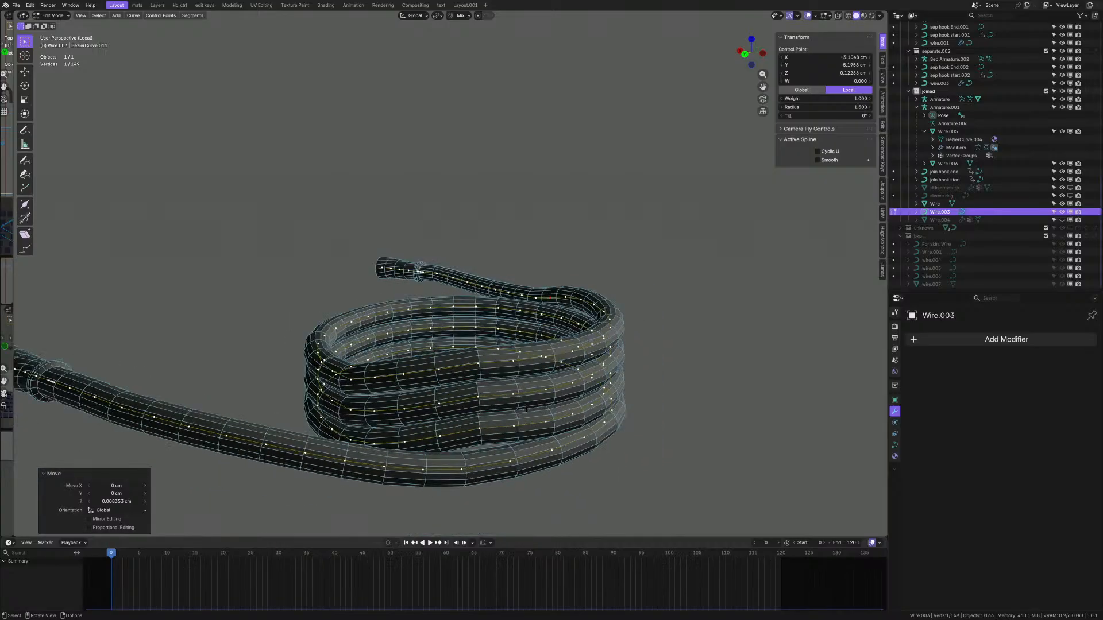
middle_drag(502, 398, 560, 389)
scroll(471, 413, up, 3)
click(471, 413)
scroll(657, 412, up, 2)
shift+middle_drag(656, 412, 451, 380)
scroll(436, 387, down, 3)
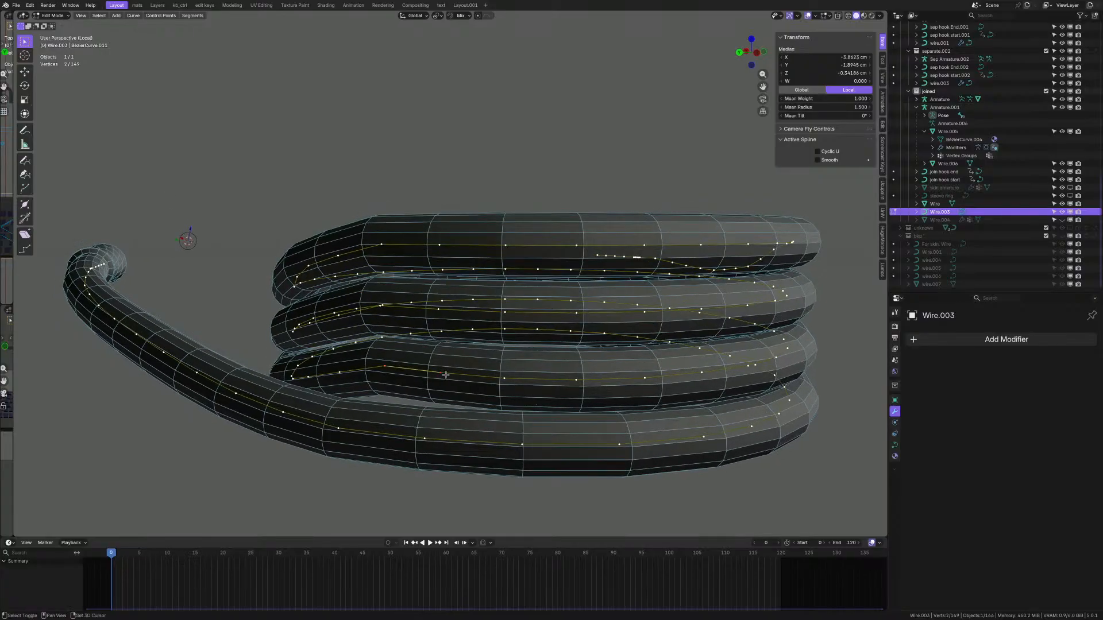
- Flatten the three selected control points by scaling them to zero on Z
key(s)
key(z)
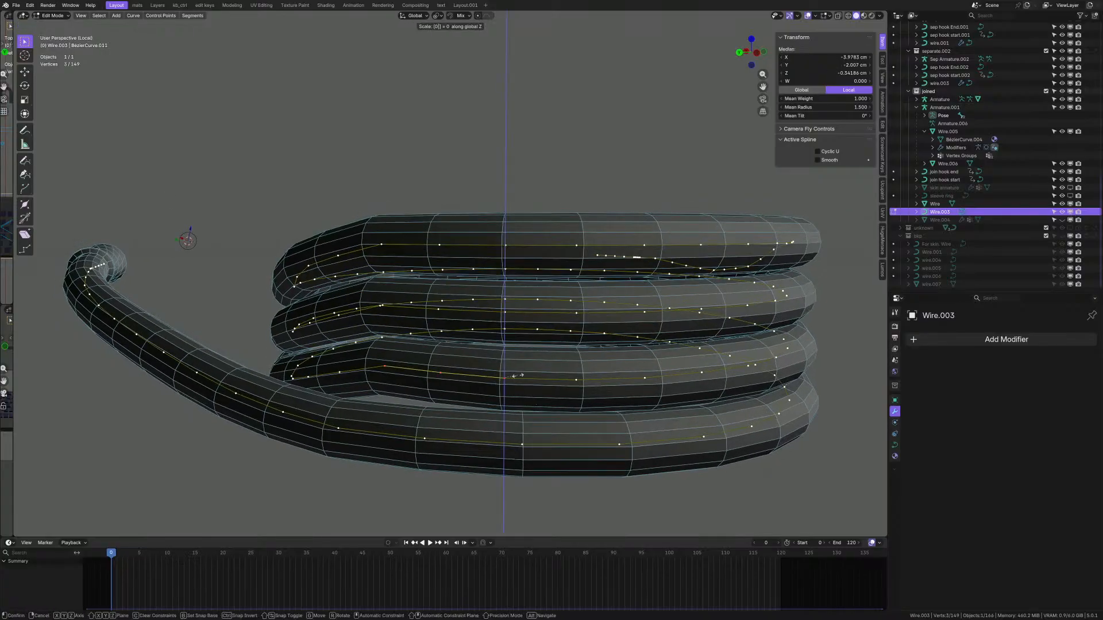
key(Return)
scroll(518, 375, up, 1)
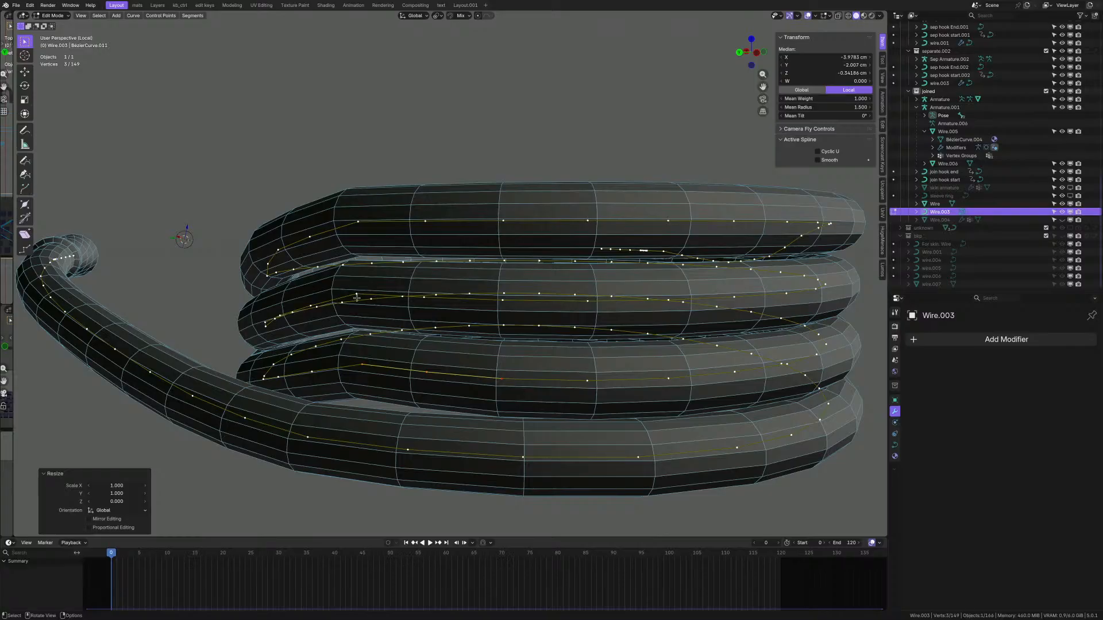
middle_drag(357, 298, 576, 354)
click(552, 405)
scroll(576, 354, up, 4)
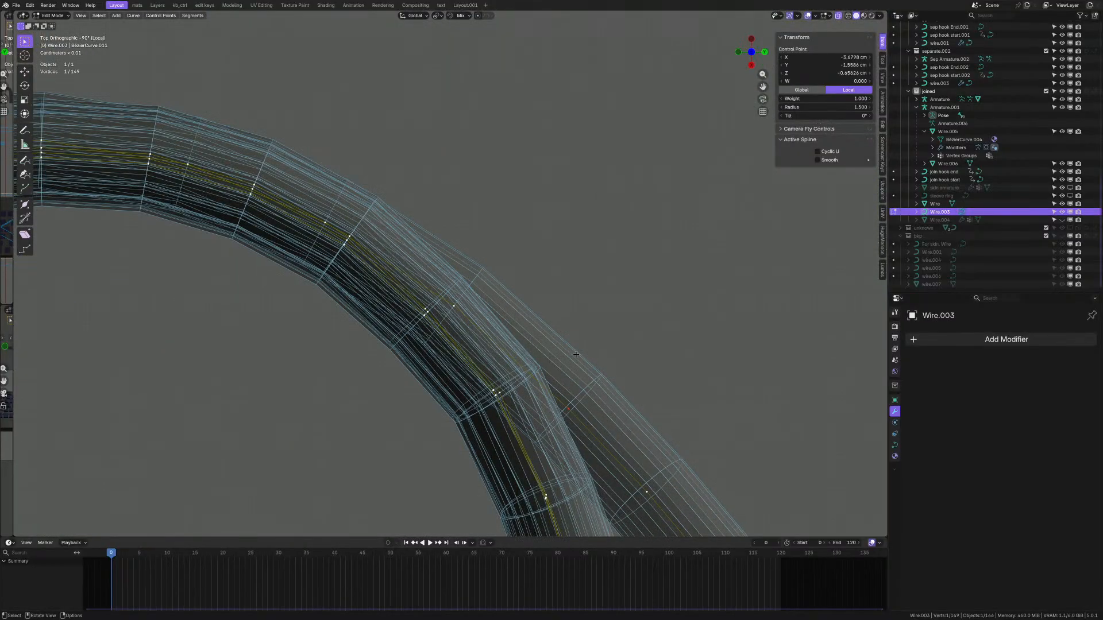
- Nudge the selected control point slightly sideways and turn off X-ray
key(g)
scroll(550, 323, down, 4)
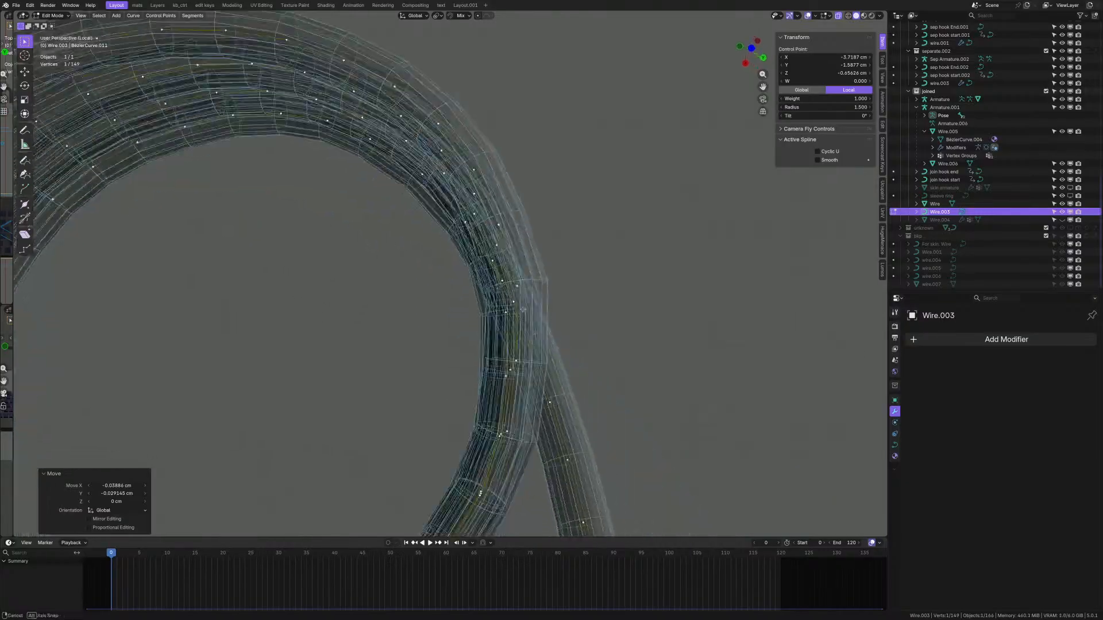
middle_drag(550, 323, 565, 230)
key(alt+z)
scroll(589, 333, up, 4)
middle_drag(589, 333, 649, 304)
shift+middle_drag(701, 288, 444, 339)
scroll(440, 358, down, 3)
shift+middle_drag(632, 329, 762, 345)
scroll(614, 386, down, 4)
scroll(377, 258, up, 9)
middle_drag(379, 340, 505, 354)
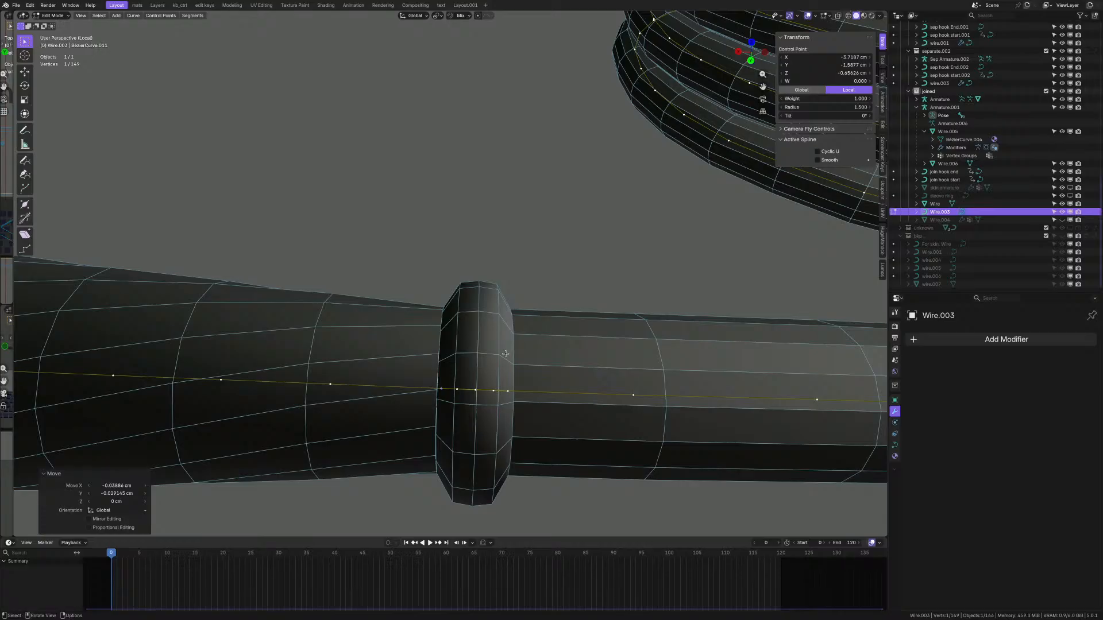
- Exit local view to show both cables, then return to Object Mode
key(KP_Divide)
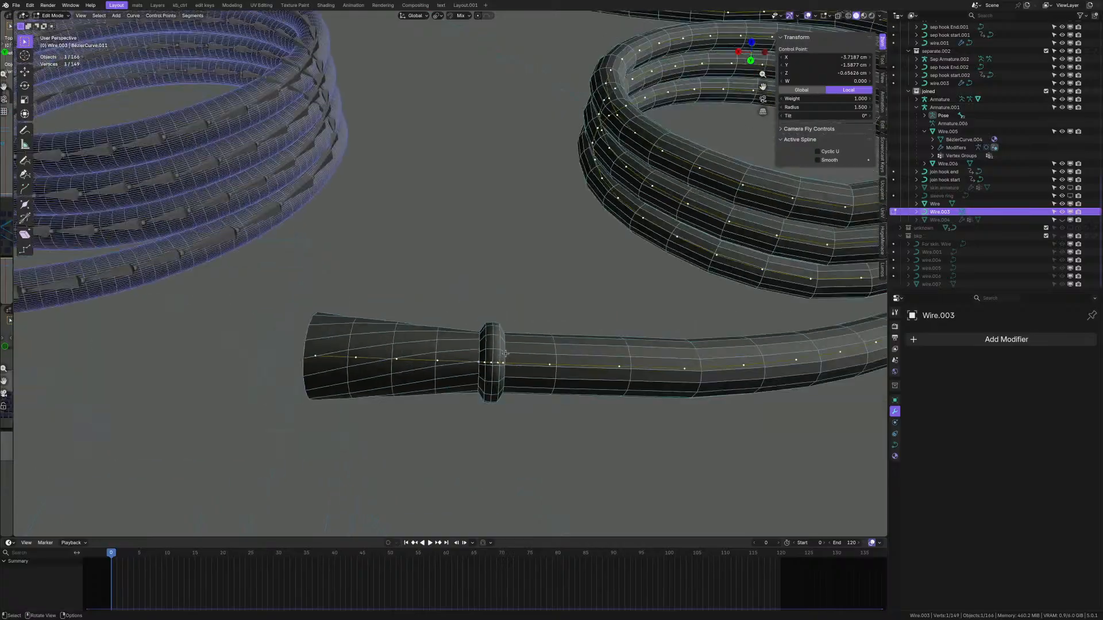
scroll(267, 330, up, 8)
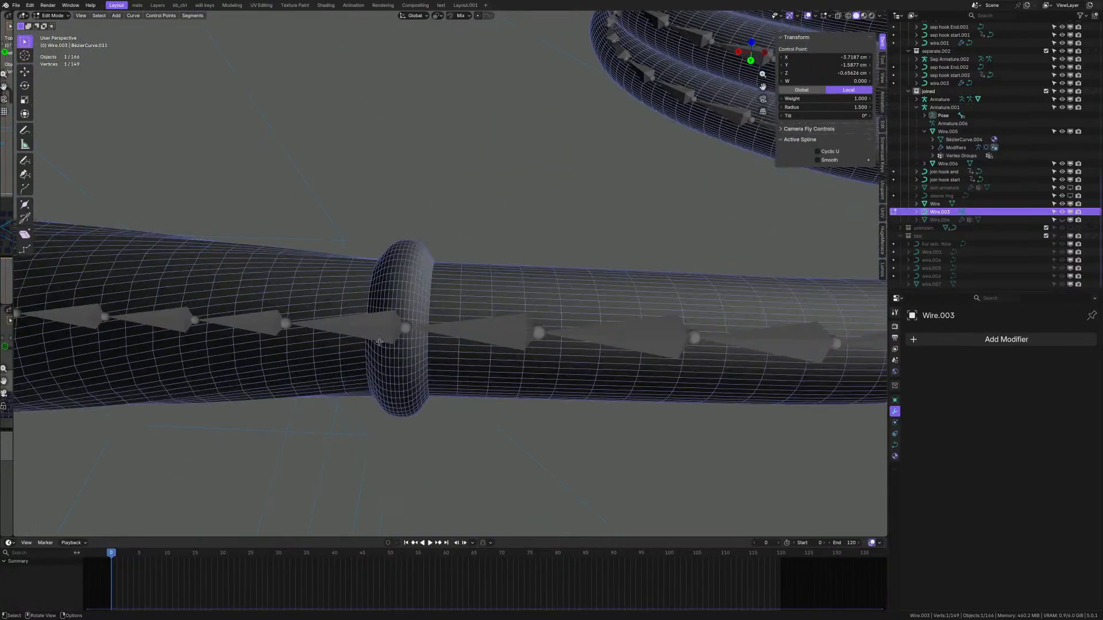
middle_drag(266, 330, 365, 340)
scroll(364, 340, down, 11)
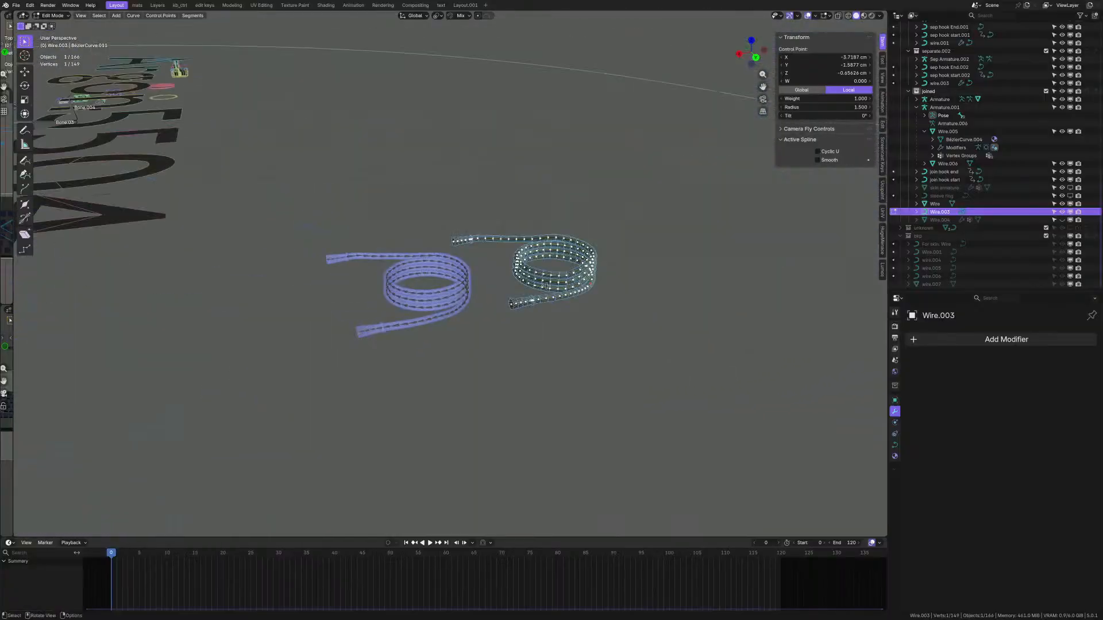
scroll(538, 297, up, 7)
middle_drag(510, 319, 503, 332)
scroll(507, 322, down, 5)
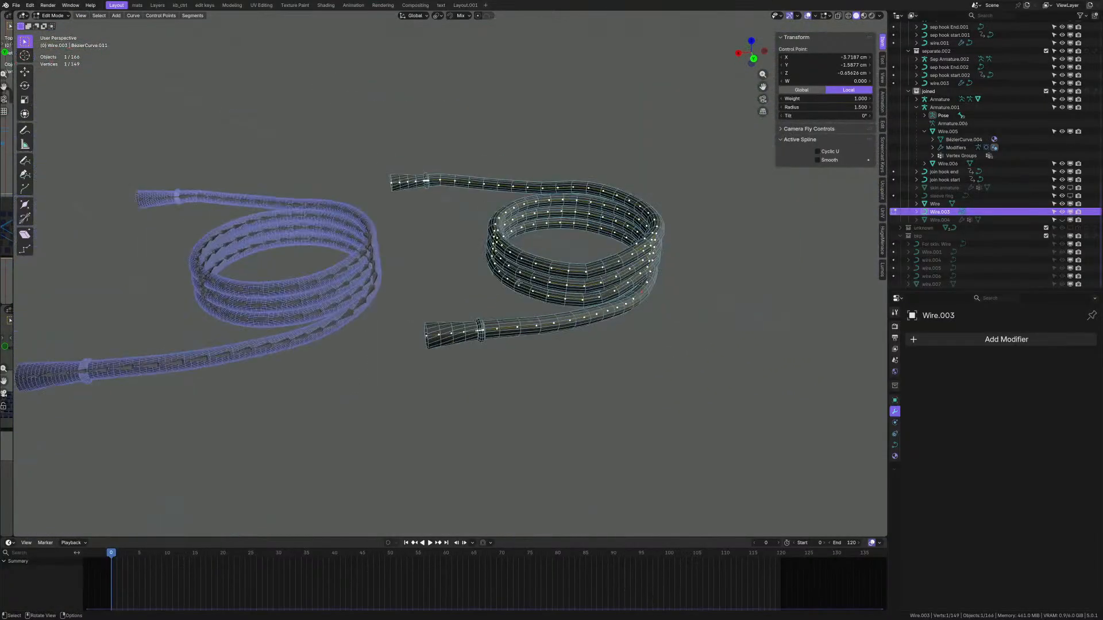
middle_drag(511, 281, 514, 341)
key(Tab)
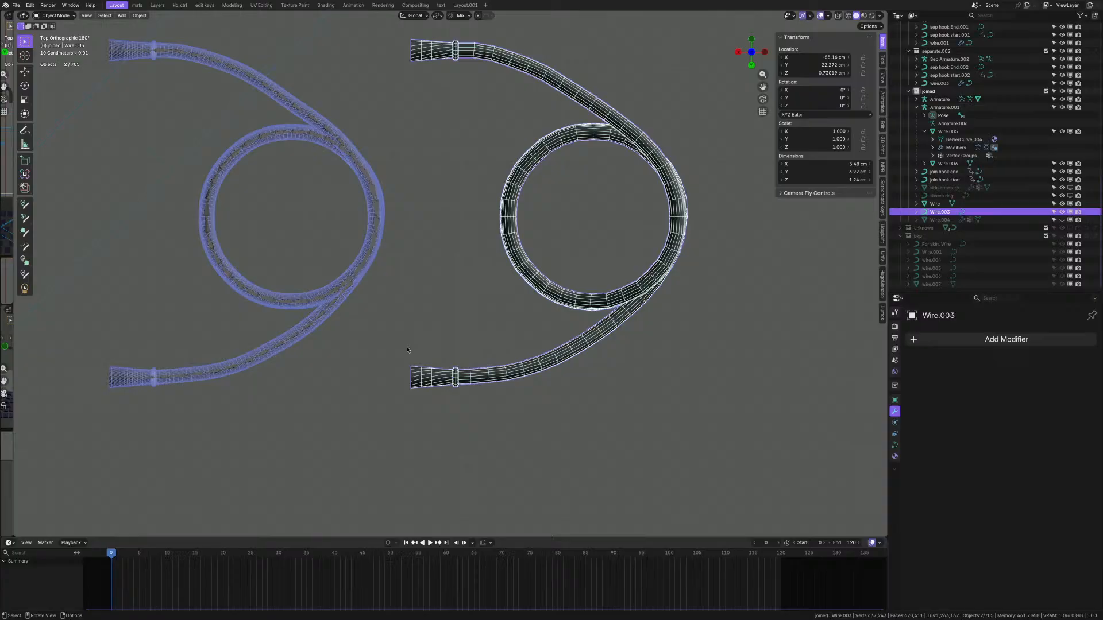
- Select Wire.002 and hide its Subdivision modifier in the viewport
click(292, 349)
key(Tab)
middle_drag(291, 349, 471, 377)
key(Tab)
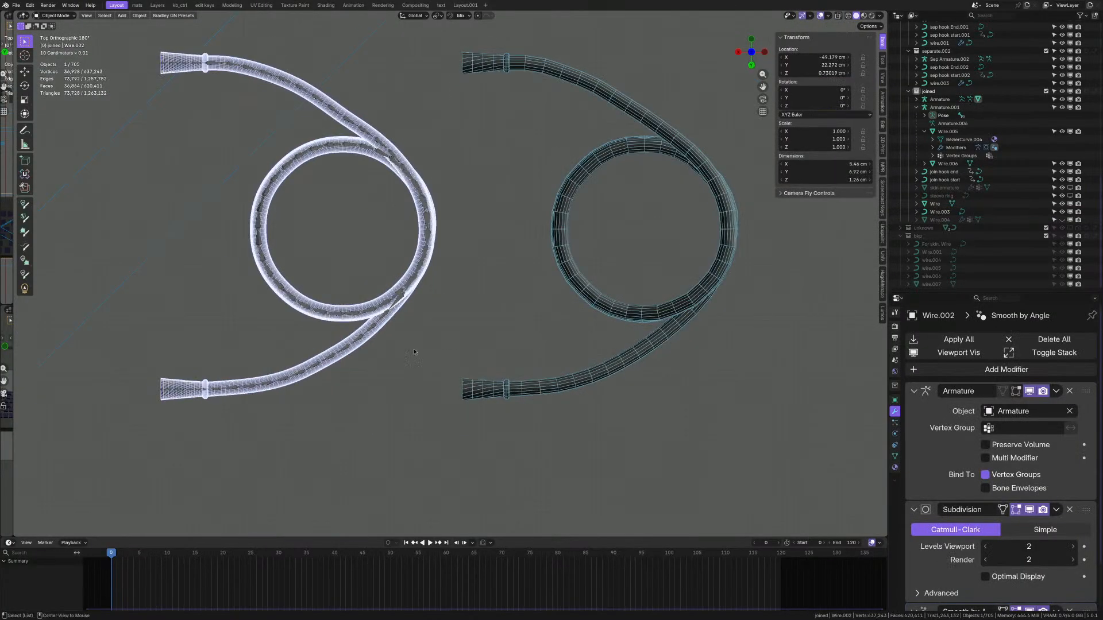
scroll(414, 352, up, 2)
click(1030, 510)
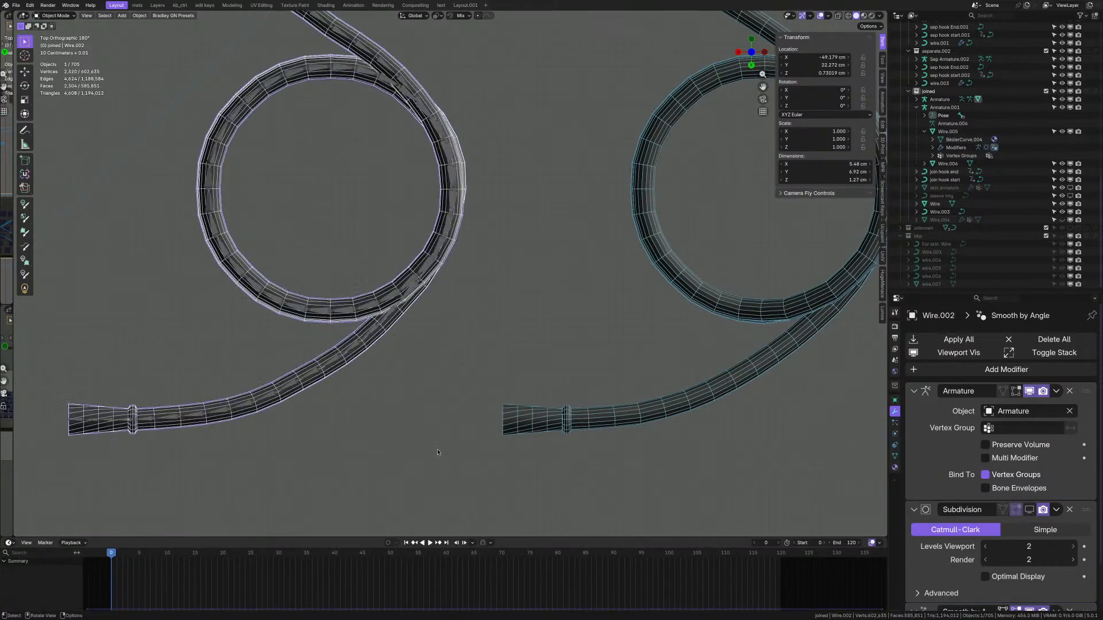
- Inspect the coils from several angles, briefly switching viewport overlays off and back on
scroll(438, 442, down, 4)
middle_drag(437, 405, 468, 316)
scroll(432, 328, up, 5)
scroll(397, 313, down, 4)
middle_drag(391, 310, 369, 267)
scroll(402, 319, up, 2)
key(z)
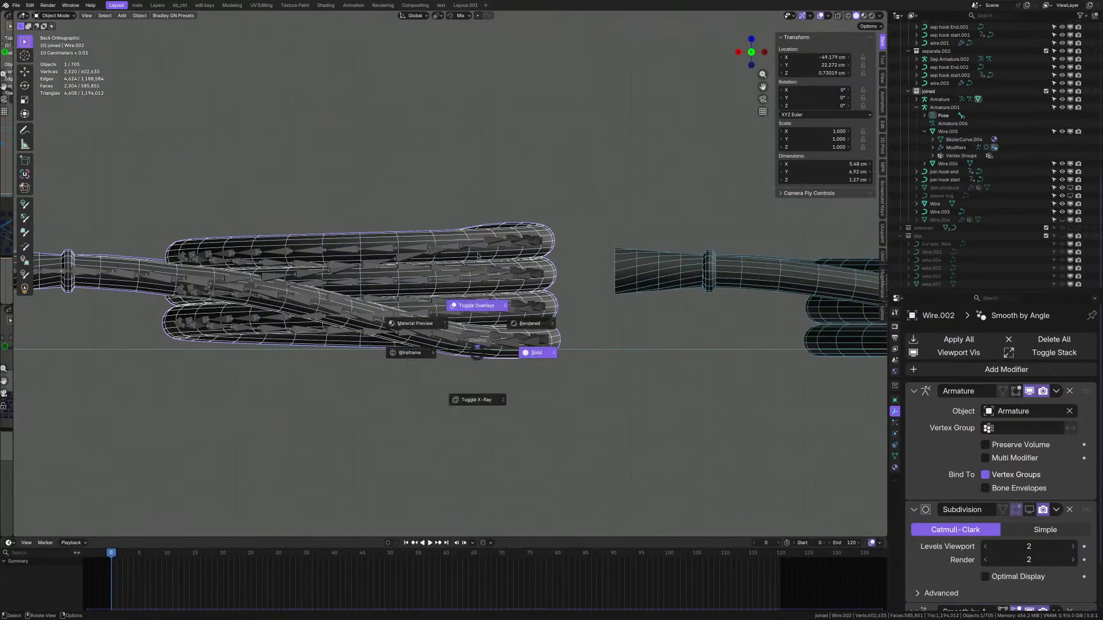
click(477, 307)
key(z)
click(498, 345)
shift+middle_drag(496, 313, 494, 330)
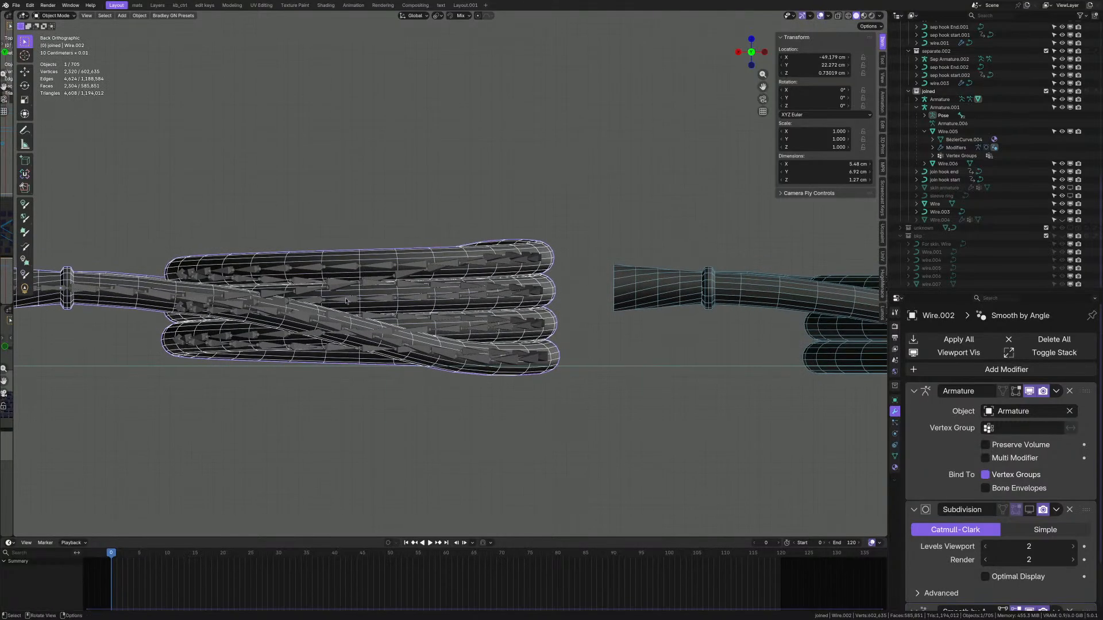
scroll(347, 299, up, 2)
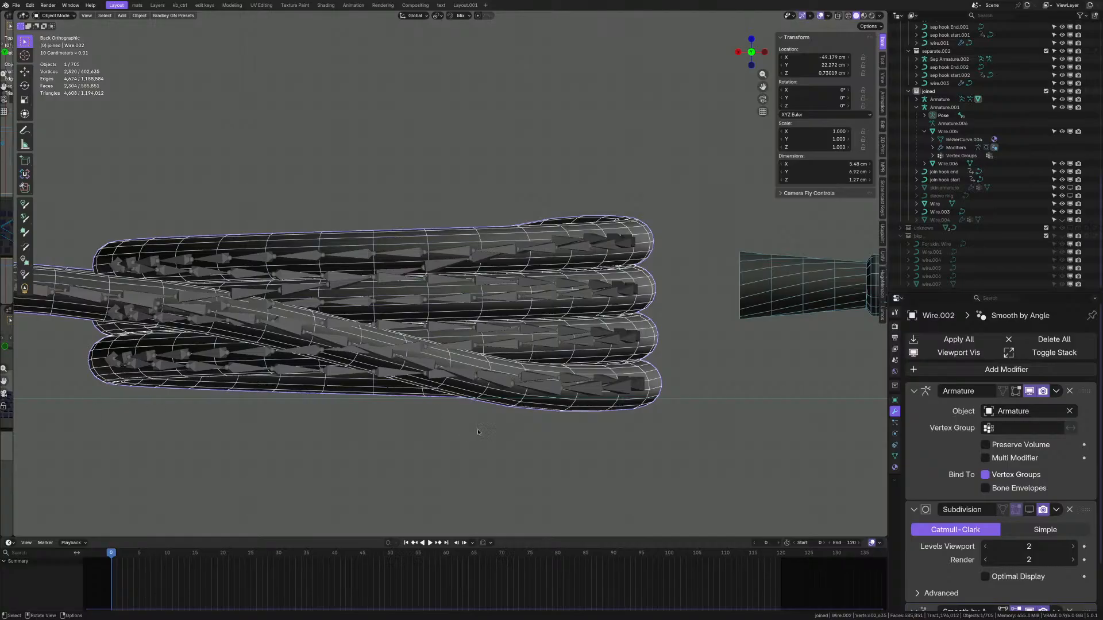
- Box-select the area below the coil, then clear the selection
drag(683, 428, 317, 450)
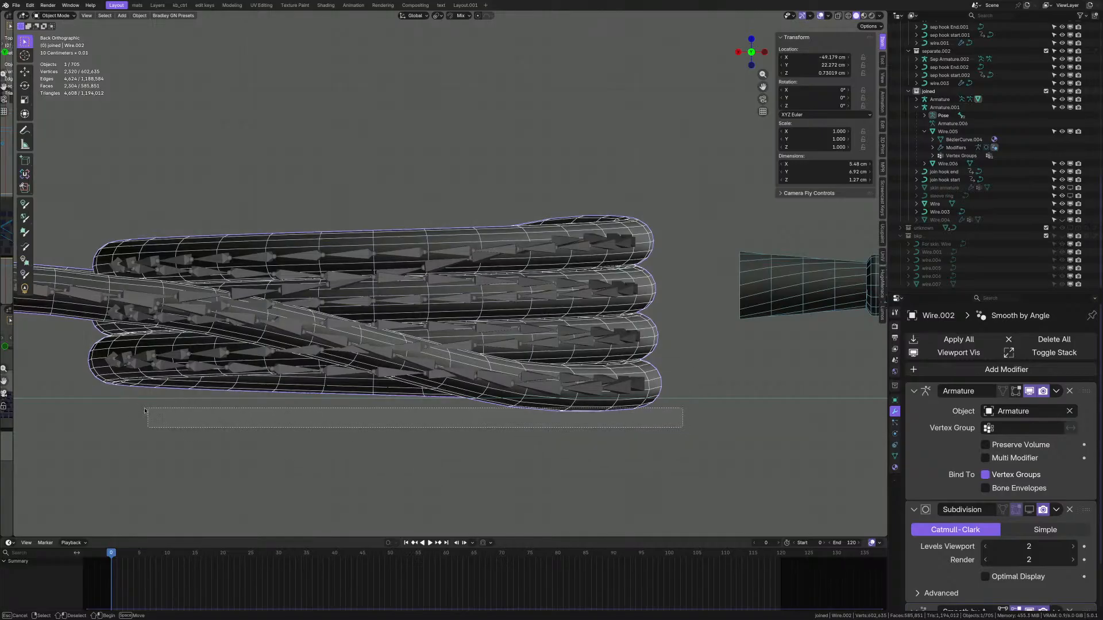
drag(107, 416, 105, 416)
scroll(406, 346, down, 4)
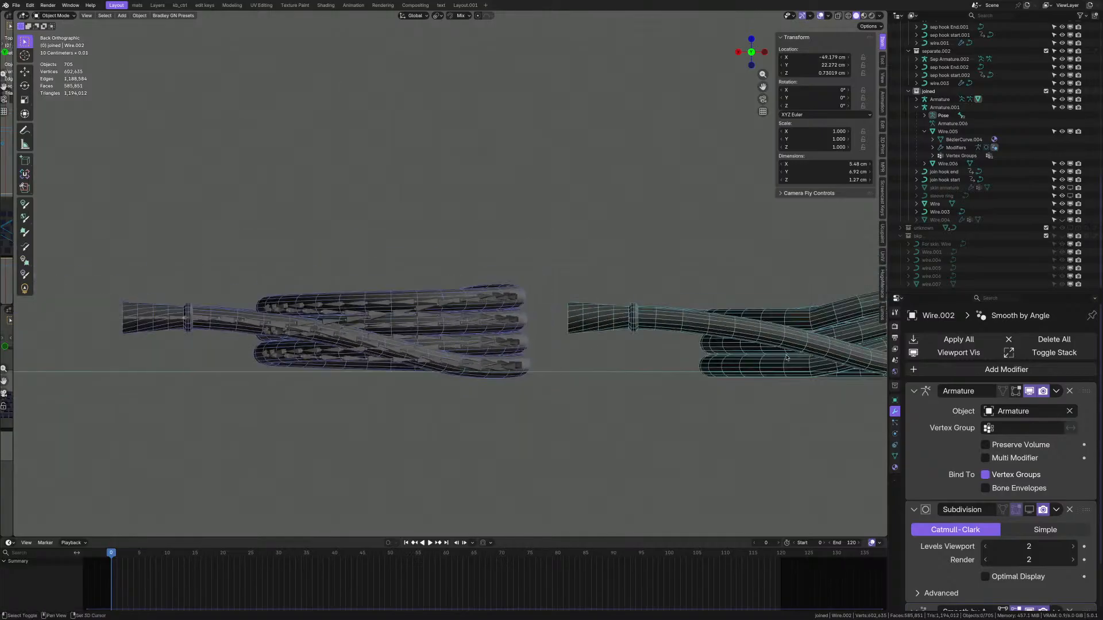
- Put Wire.003 into Edit Mode so its control points show
shift+middle_drag(863, 339, 527, 326)
scroll(527, 327, up, 3)
scroll(557, 336, up, 2)
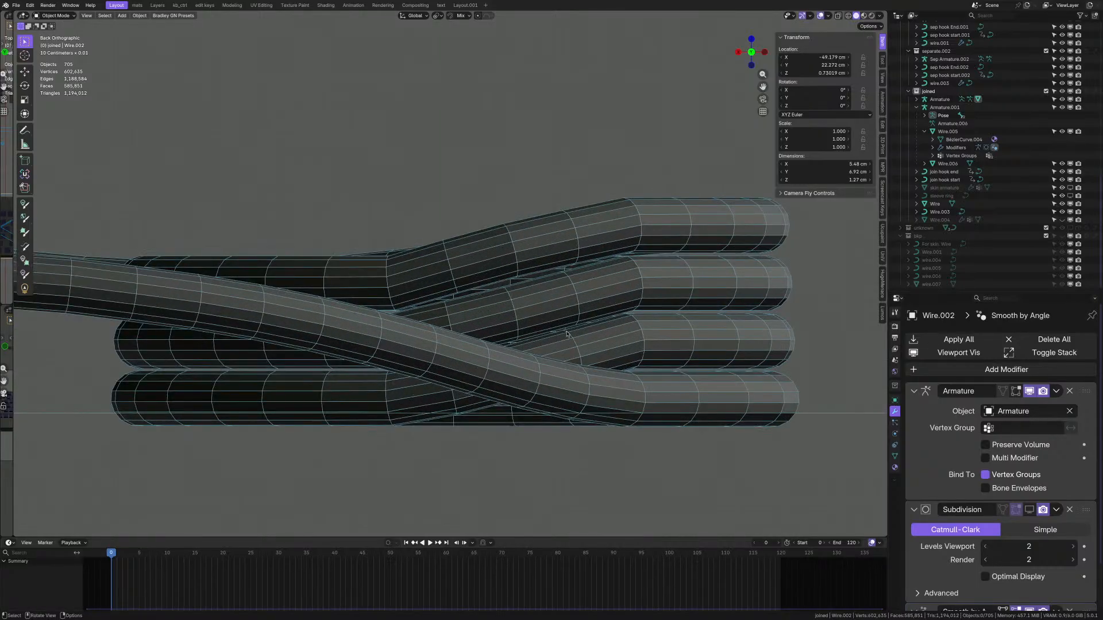
click(566, 333)
key(Tab)
- From a top view, move one Wire.003 control point to a new position
scroll(501, 250, up, 2)
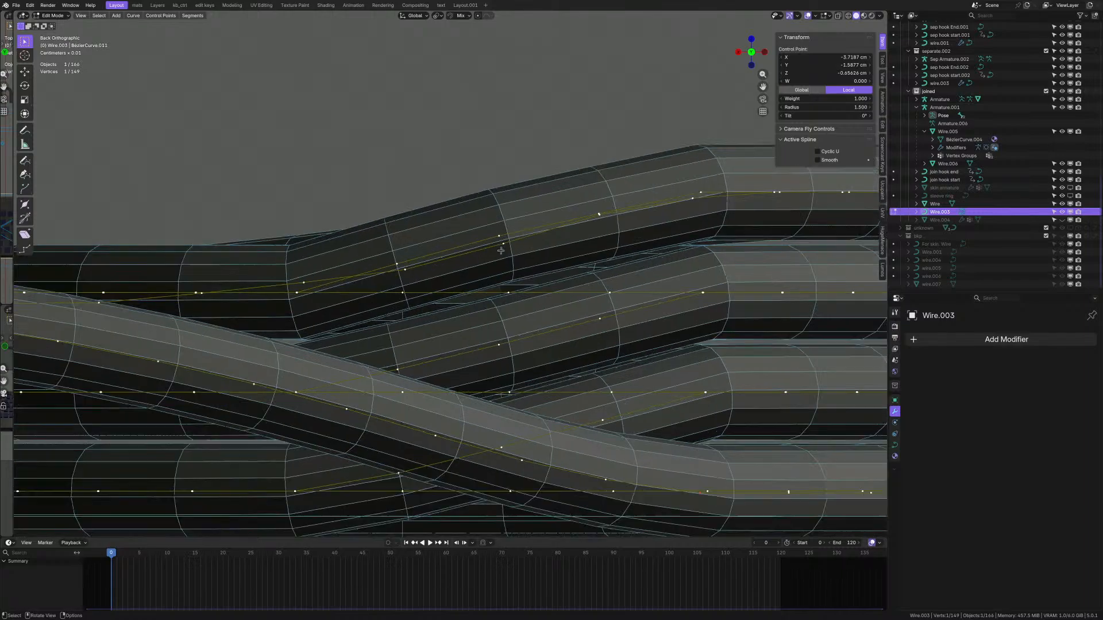
middle_drag(500, 247, 492, 253)
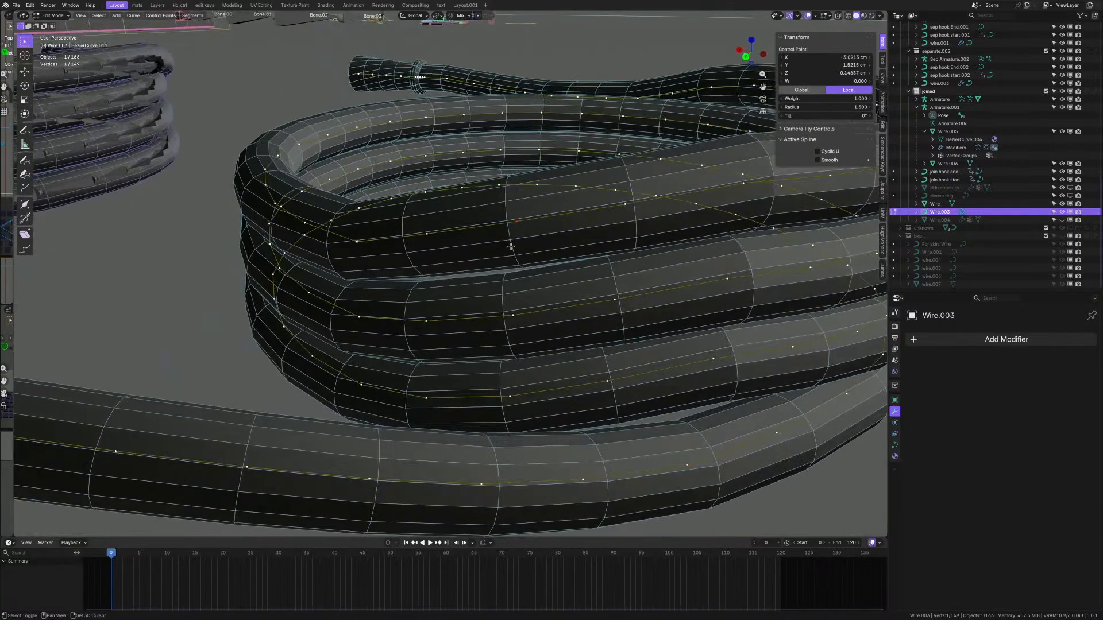
right_click(510, 246)
click(552, 216)
scroll(528, 255, down, 3)
middle_drag(528, 255, 636, 311)
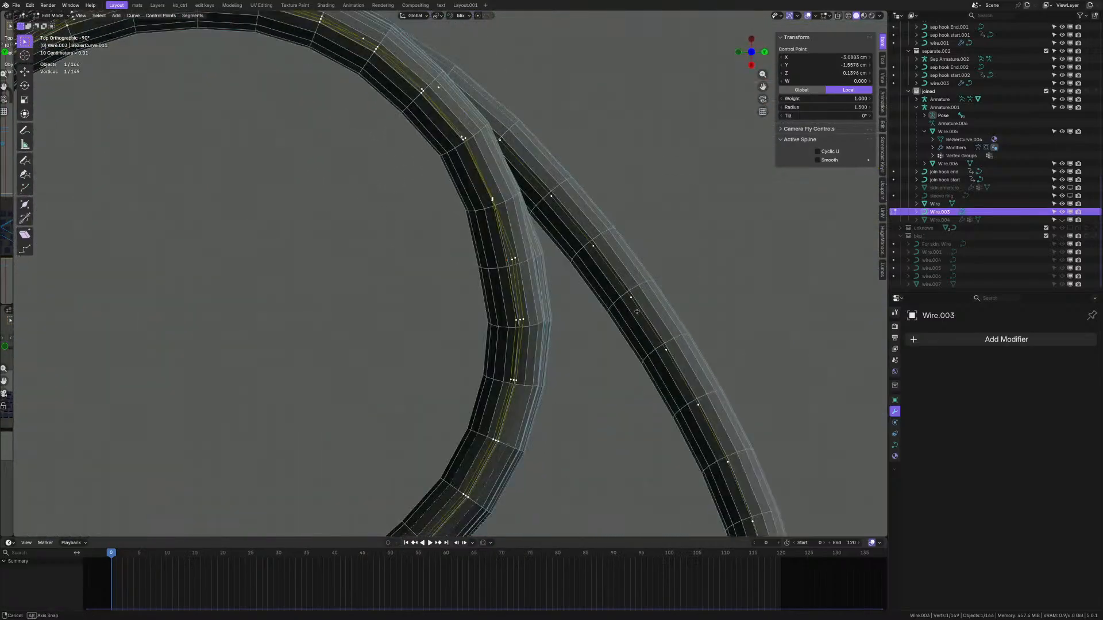
scroll(537, 268, up, 3)
key(g)
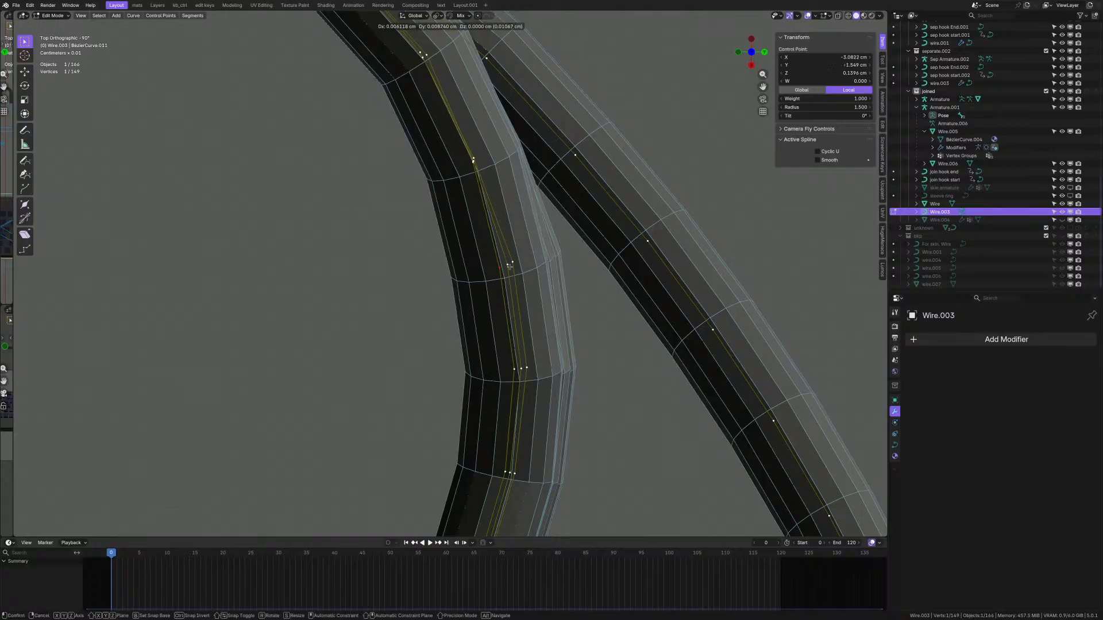
click(514, 265)
- Select a few more control points and lower them slightly along Z
scroll(514, 265, down, 5)
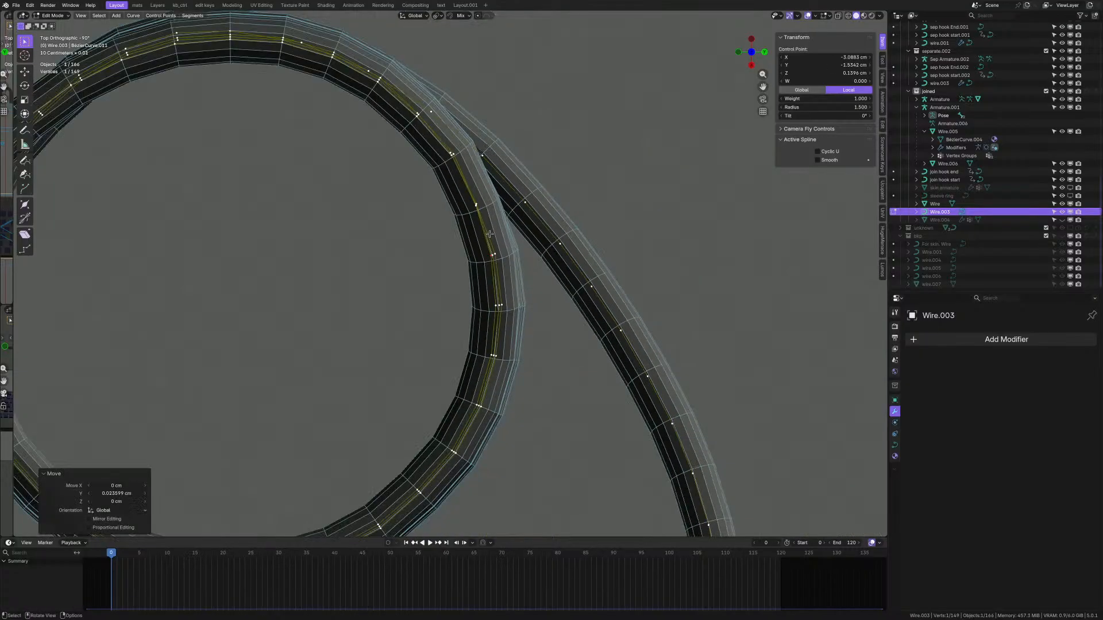
middle_drag(514, 265, 557, 350)
scroll(523, 277, up, 3)
click(557, 350)
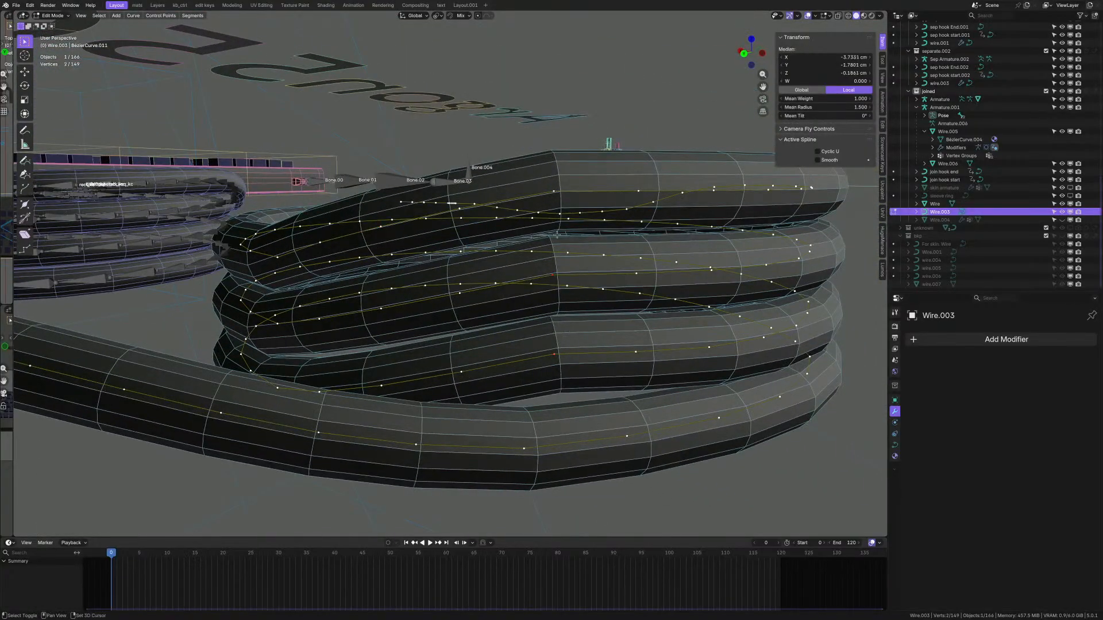
shift+click(558, 197)
middle_drag(558, 198, 508, 252)
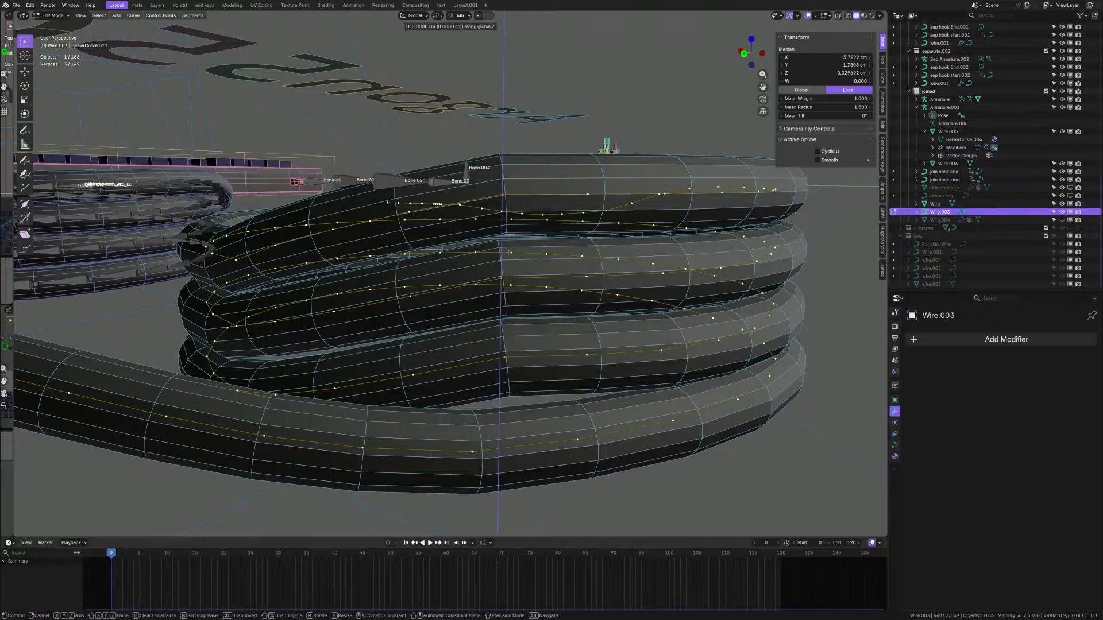
click(508, 259)
scroll(512, 261, down, 3)
middle_drag(518, 263, 543, 289)
scroll(547, 344, up, 5)
shift+click(544, 289)
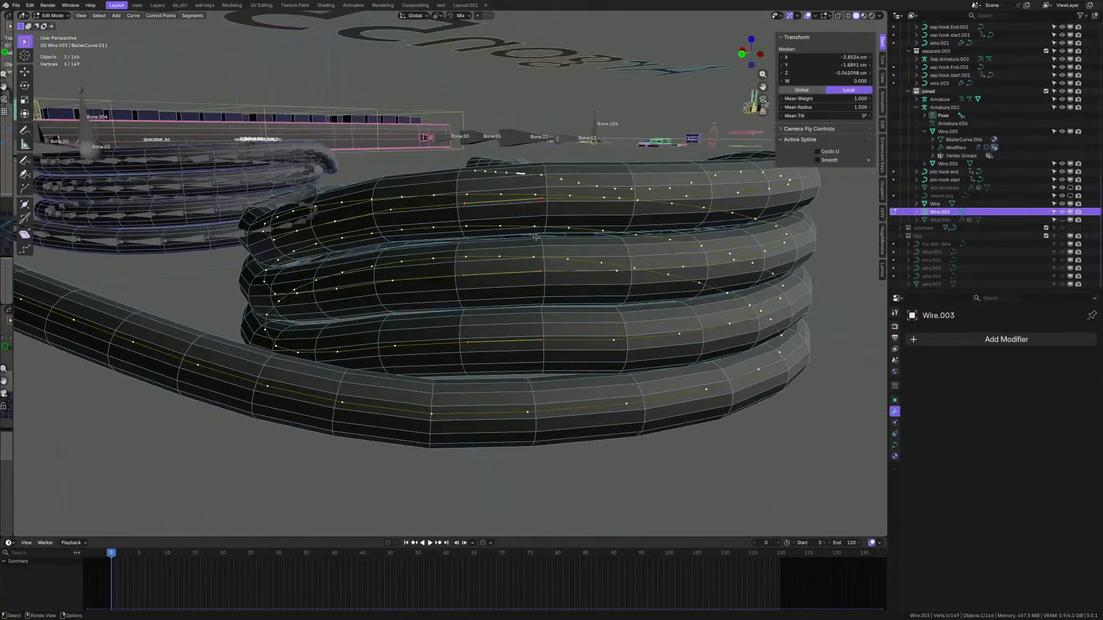
click(535, 239)
- Hide and restore overlays to preview the coil's shape
middle_drag(535, 239, 583, 315)
key(shift+alt+z)
scroll(398, 355, up, 2)
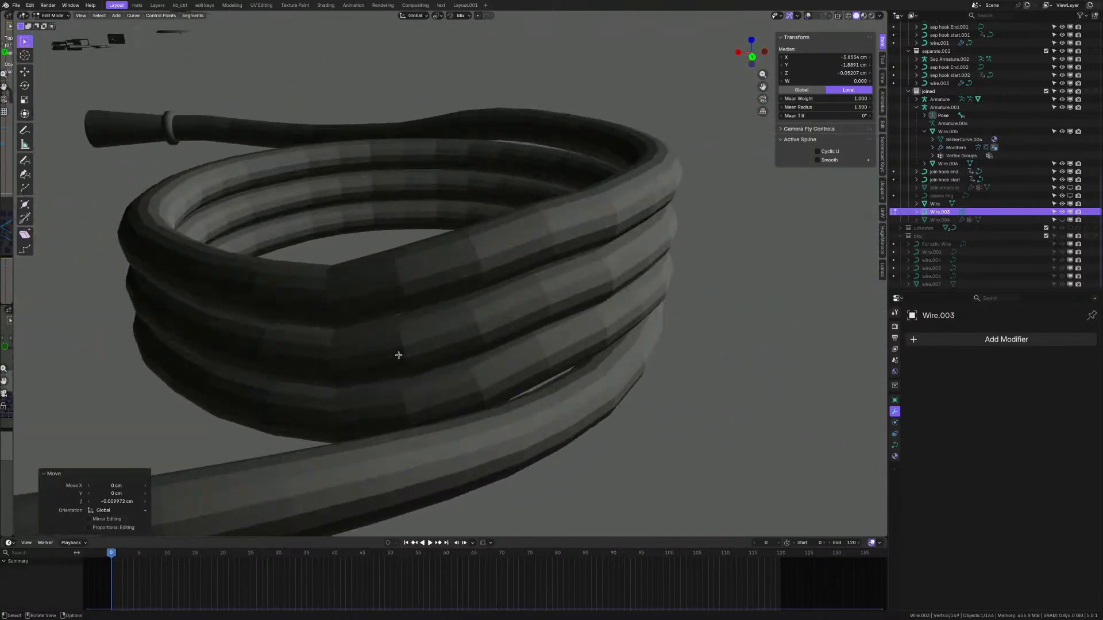
key(shift+alt+z)
shift+middle_drag(345, 308, 440, 309)
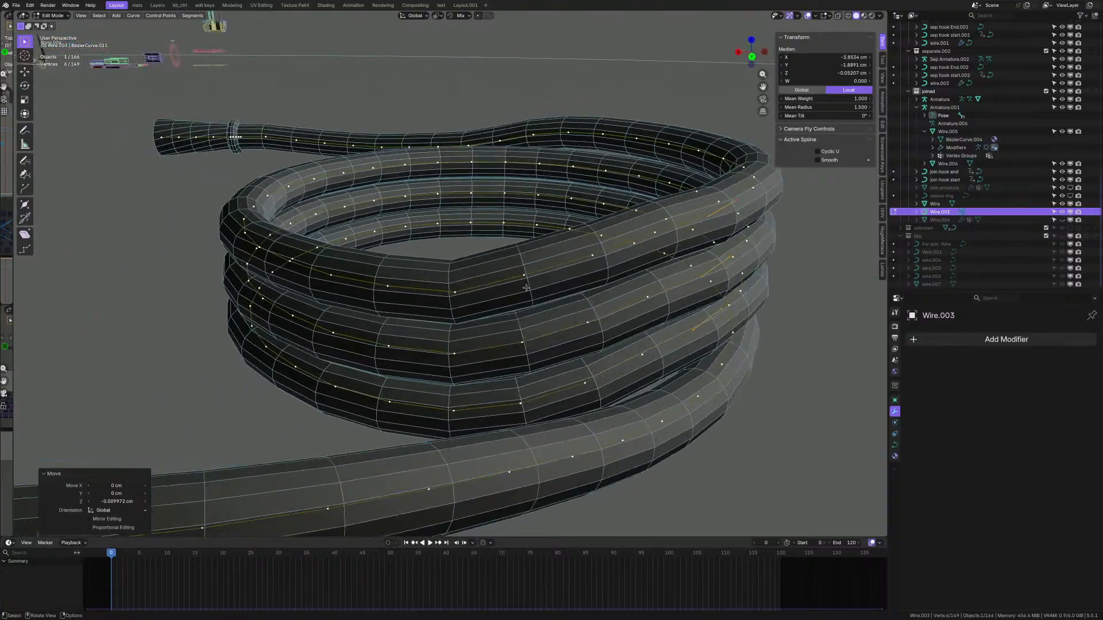
scroll(505, 288, up, 1)
- Nudge another control point slightly vertically, then sideways with a Shift+Z move
click(523, 275)
middle_drag(545, 391, 498, 341)
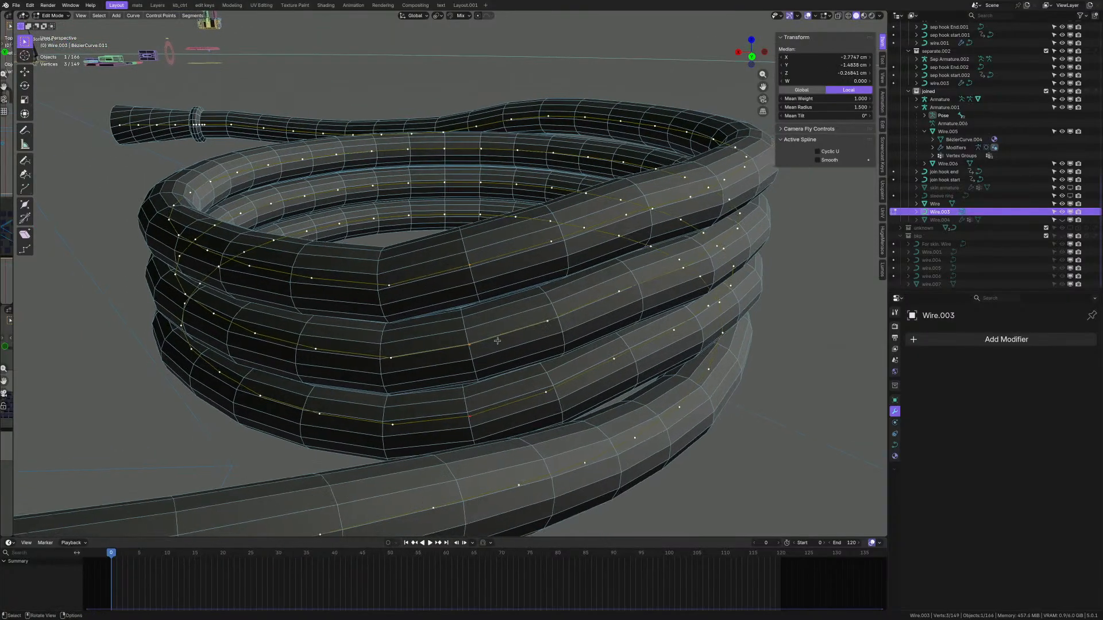
click(494, 346)
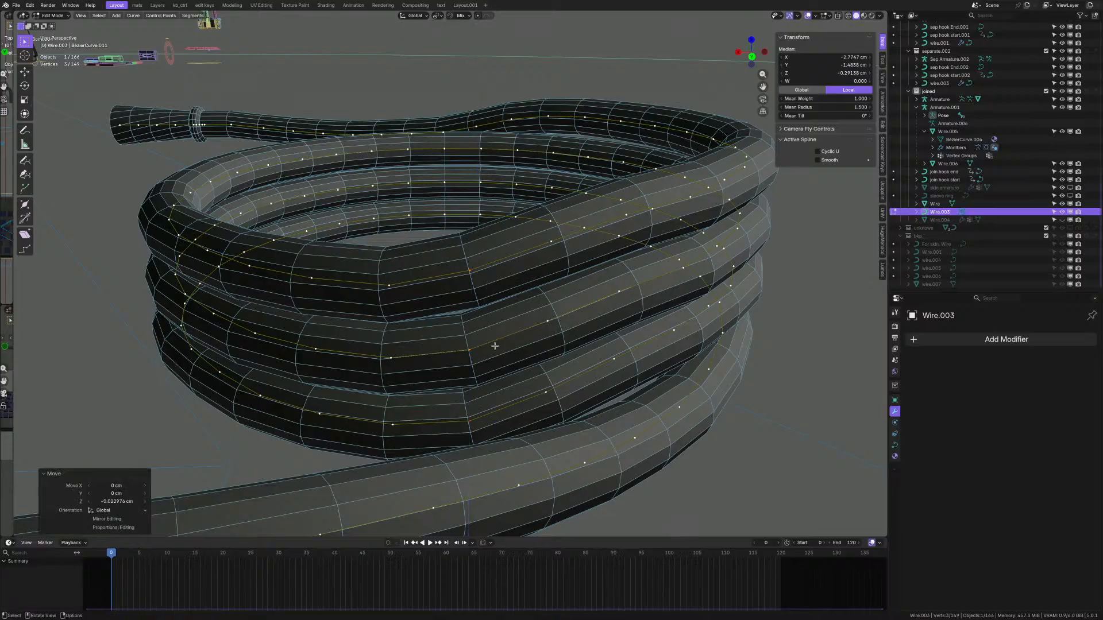
key(shift+z)
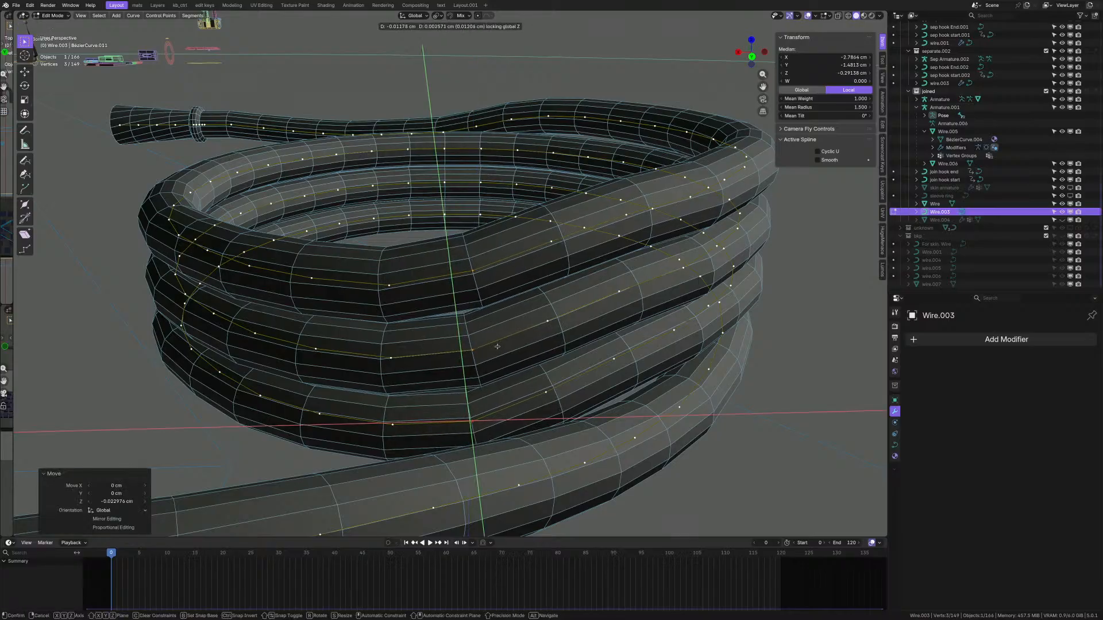
click(497, 347)
middle_drag(499, 347, 568, 398)
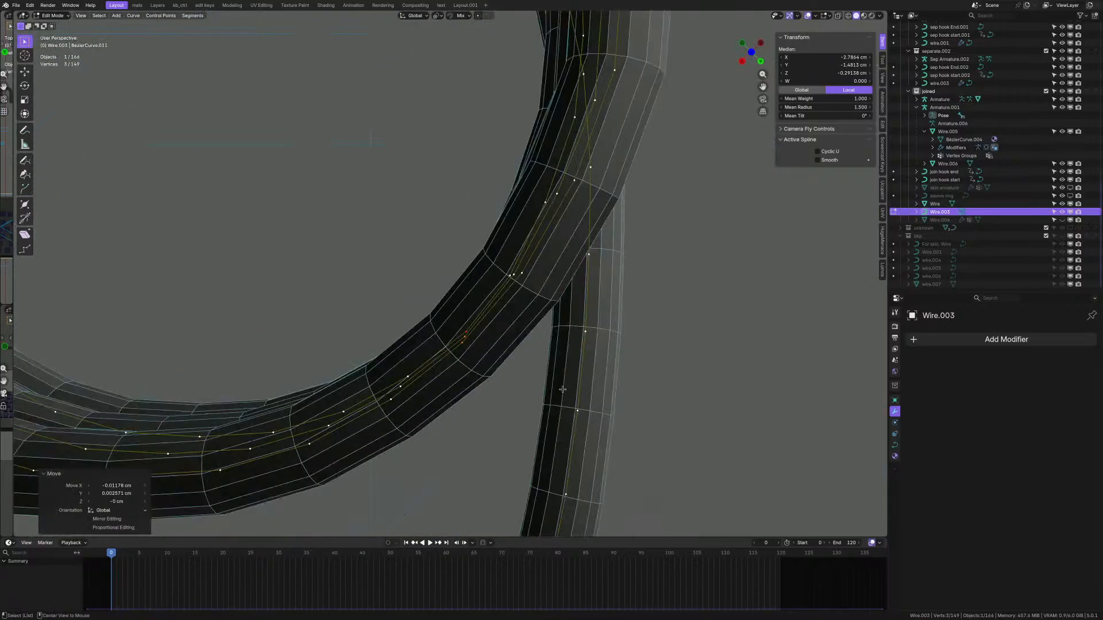
middle_drag(499, 348, 474, 262)
- Nudge one more control point vertically, then select another point
click(474, 262)
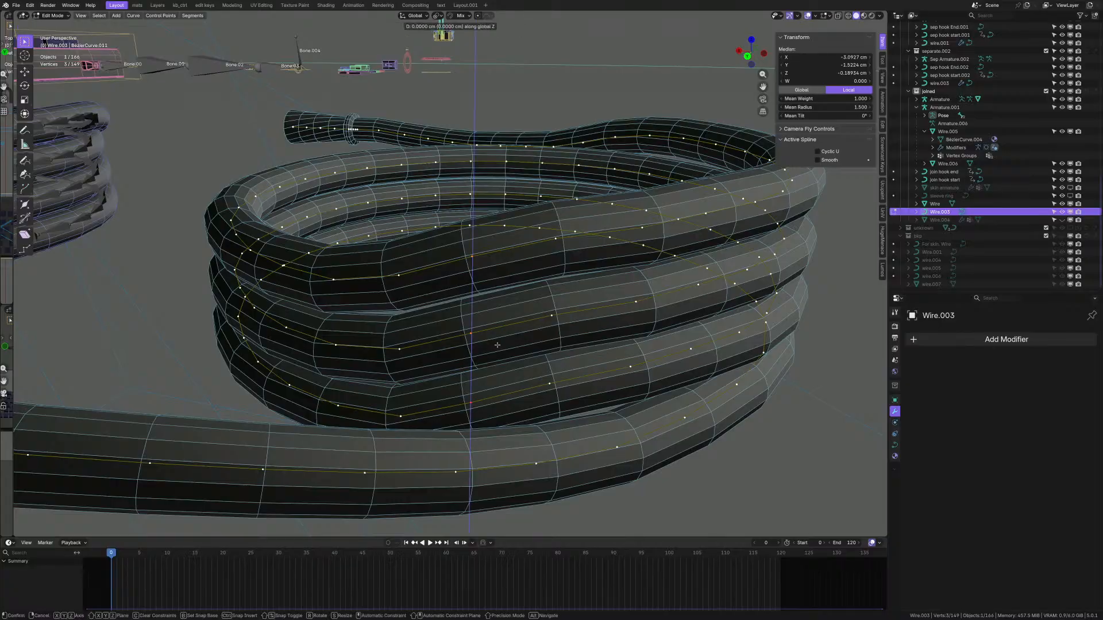
click(493, 395)
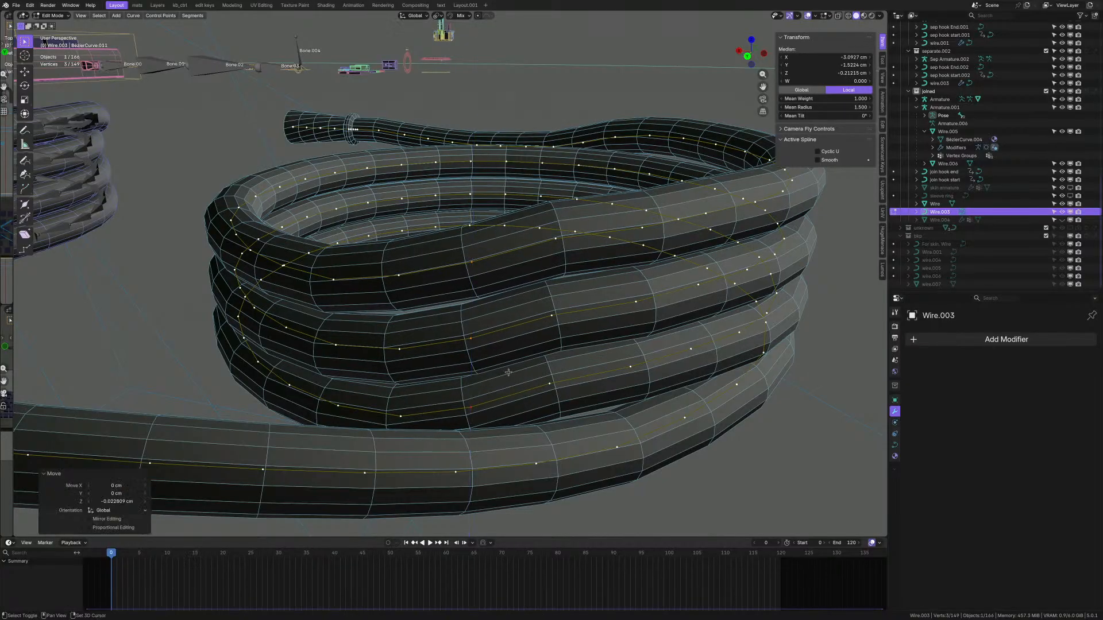
middle_drag(492, 395, 482, 328)
click(558, 320)
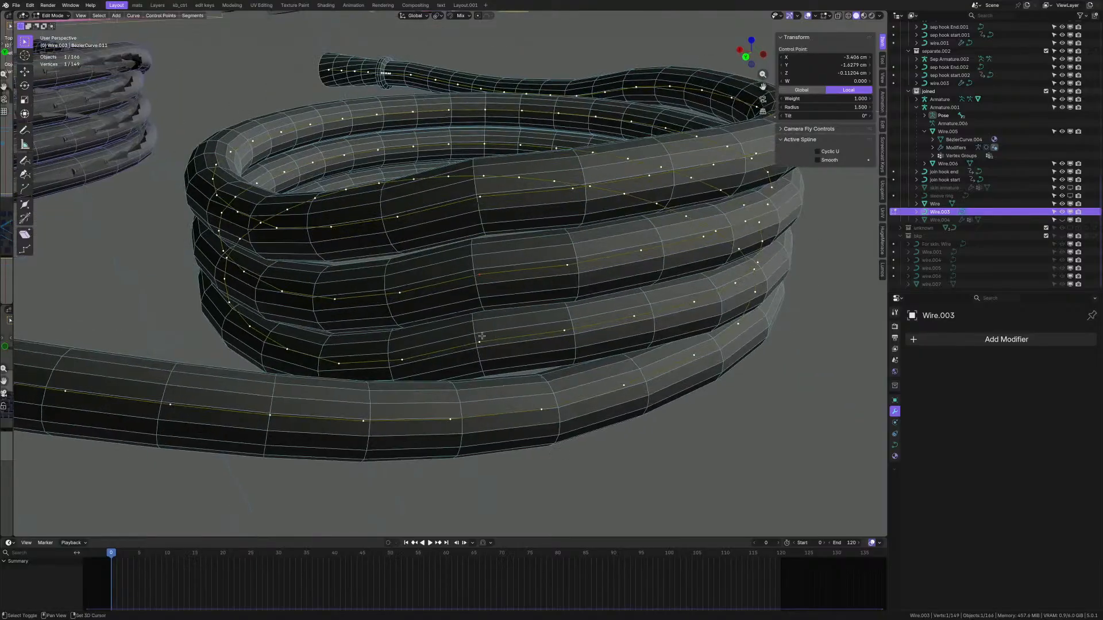
right_click(572, 208)
key(Escape)
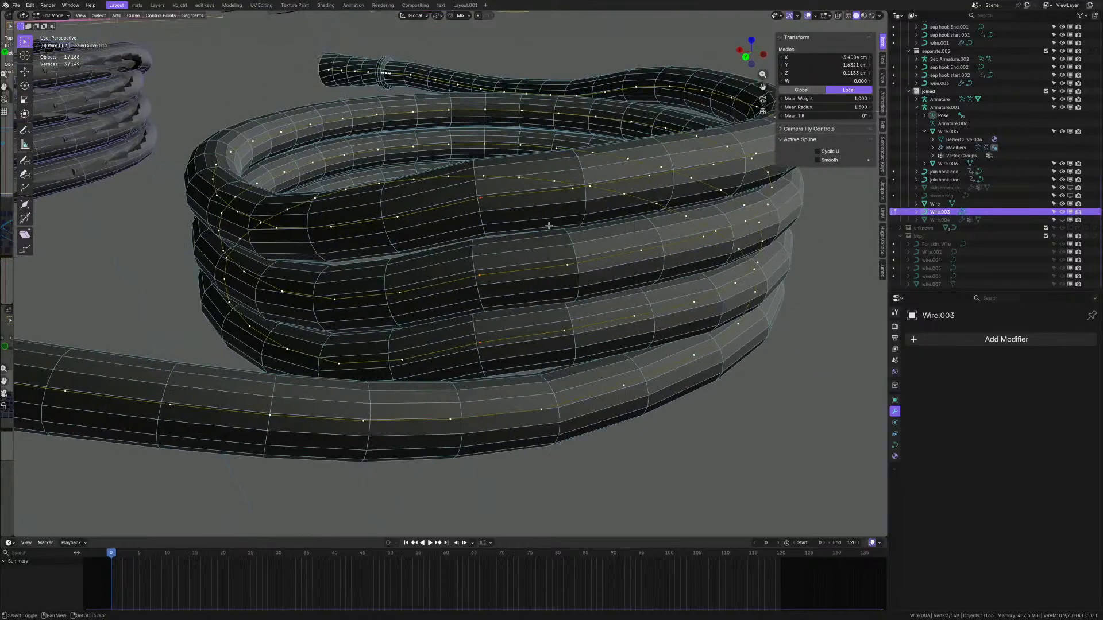
- Zoom out and enable X-ray so both coiled cables show see-through
middle_drag(512, 275, 554, 312)
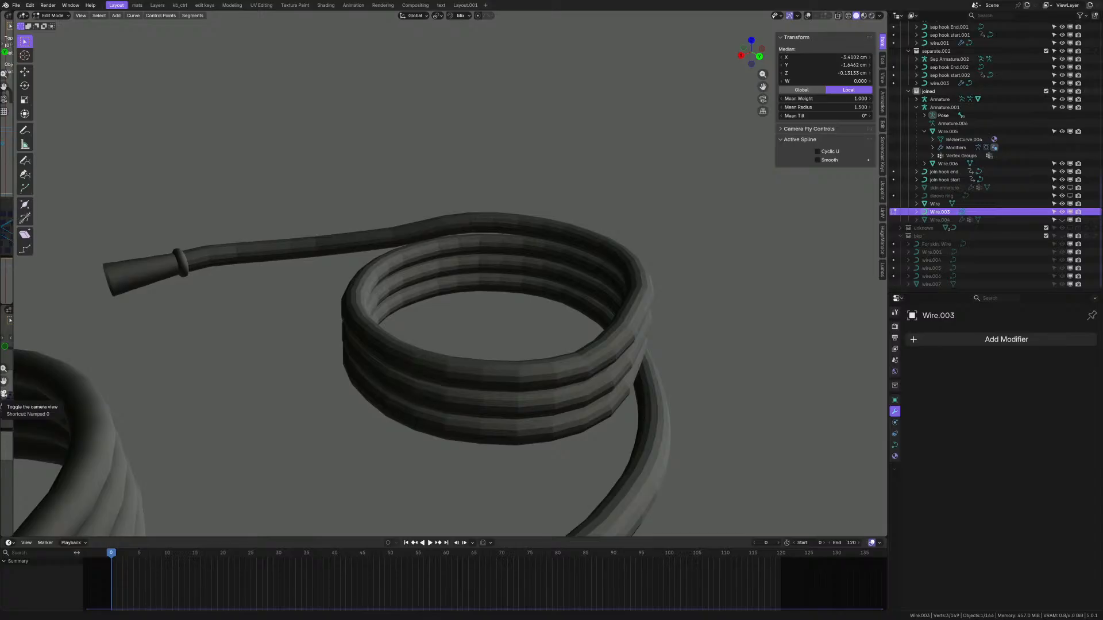
scroll(504, 394, down, 5)
key(shift+alt+z)
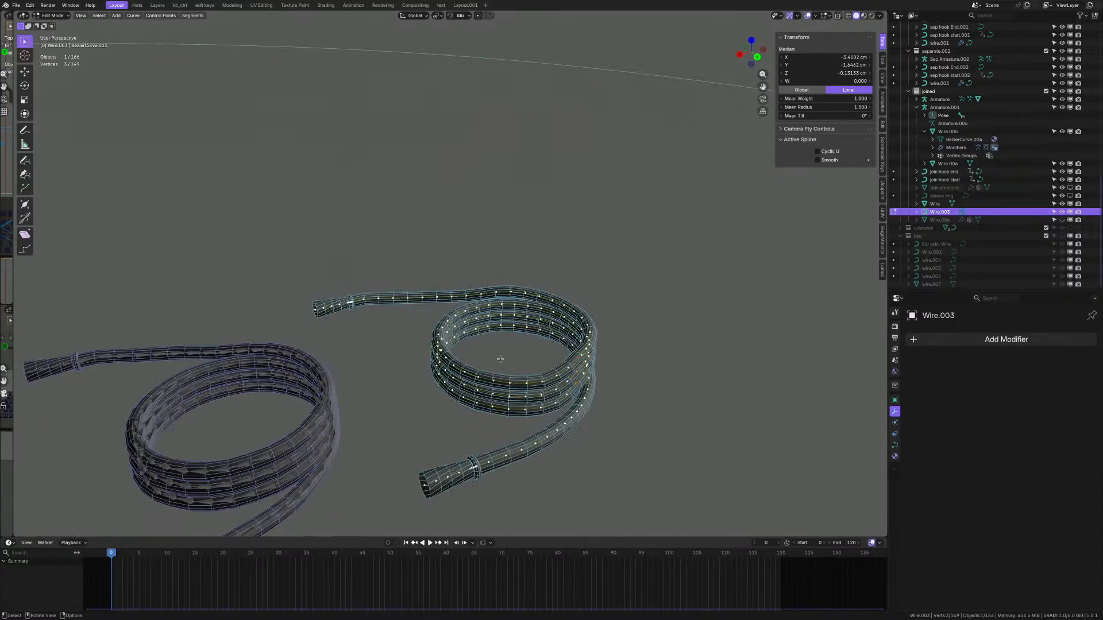
mouse_move(500, 362)
middle_down()
mouse_move(503, 377)
mouse_move(481, 366)
middle_up()
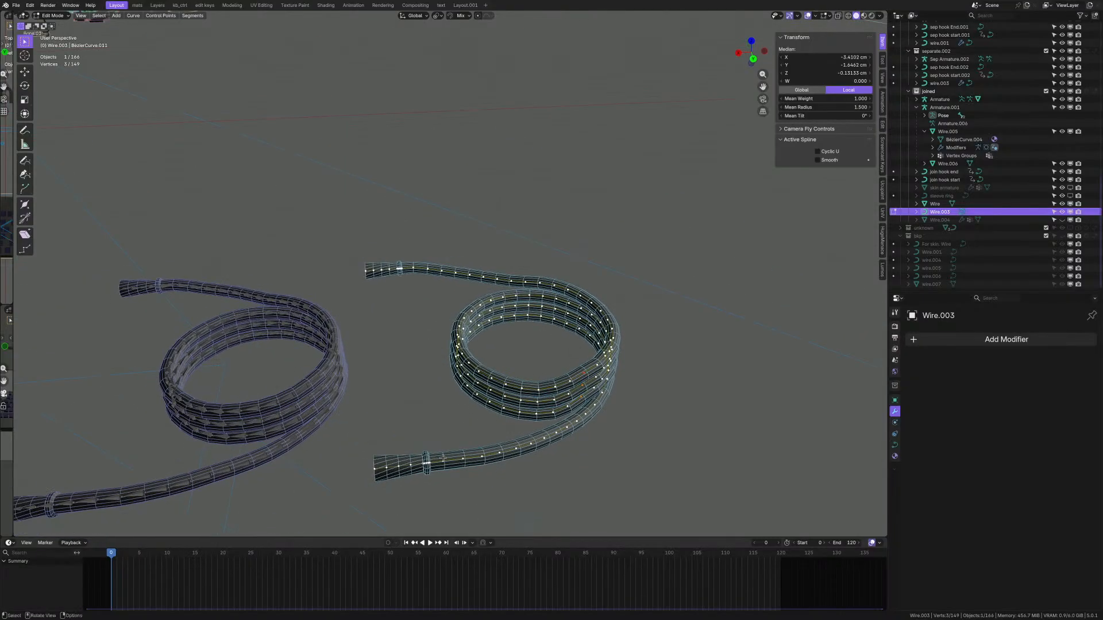
- Turn off X-ray, then start moving a collar control point and cancel it
key(alt+z)
scroll(443, 458, up, 10)
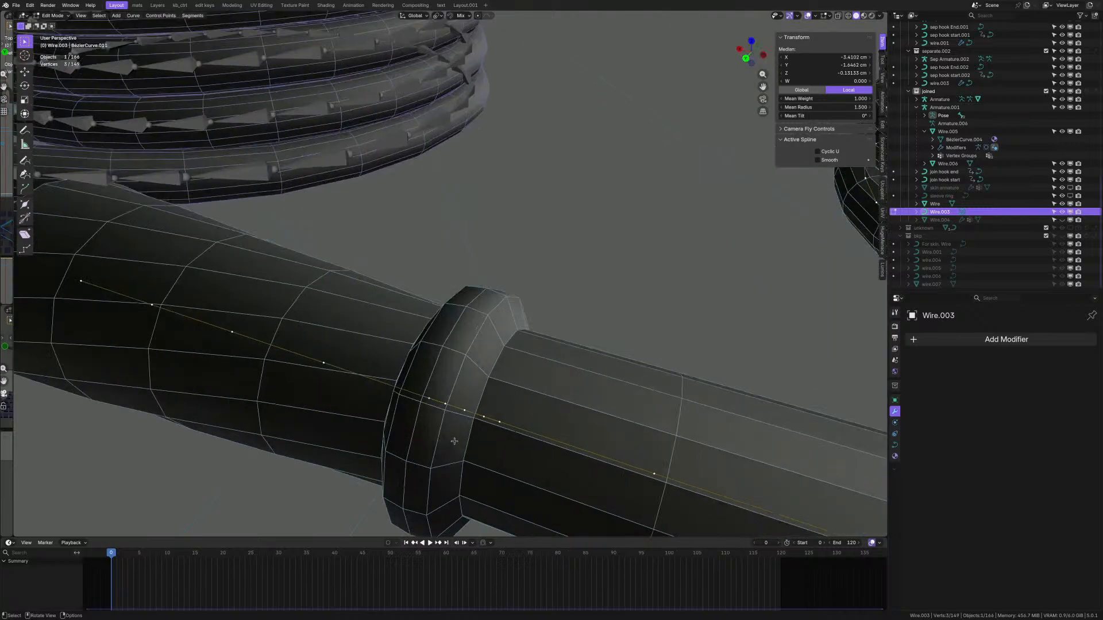
click(443, 406)
middle_drag(443, 405, 463, 406)
shift+middle_drag(459, 405, 487, 386)
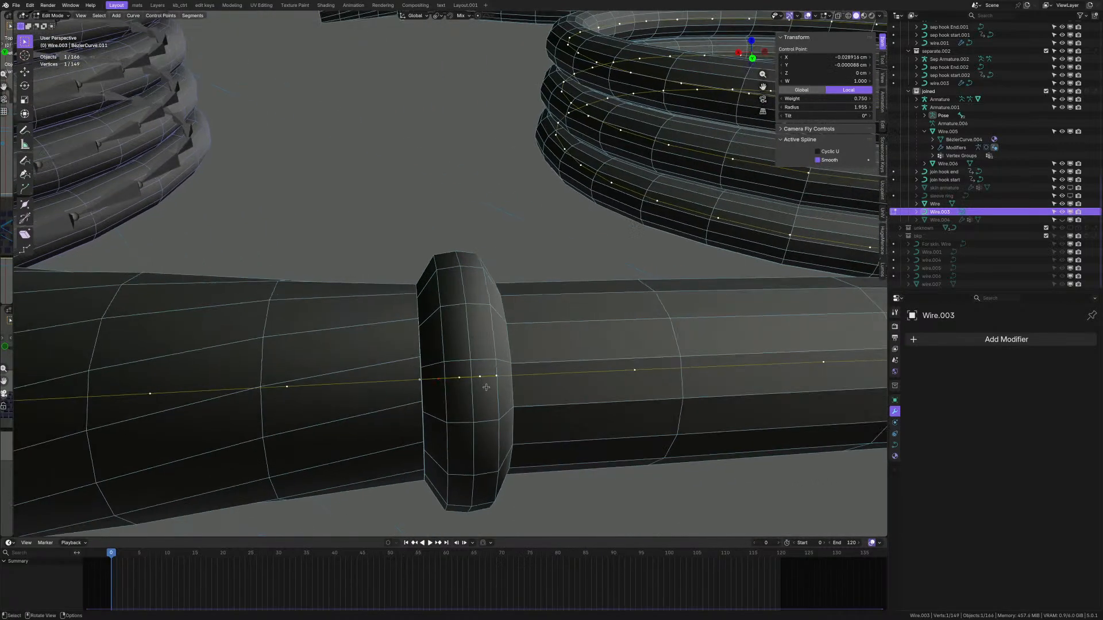
scroll(486, 387, up, 1)
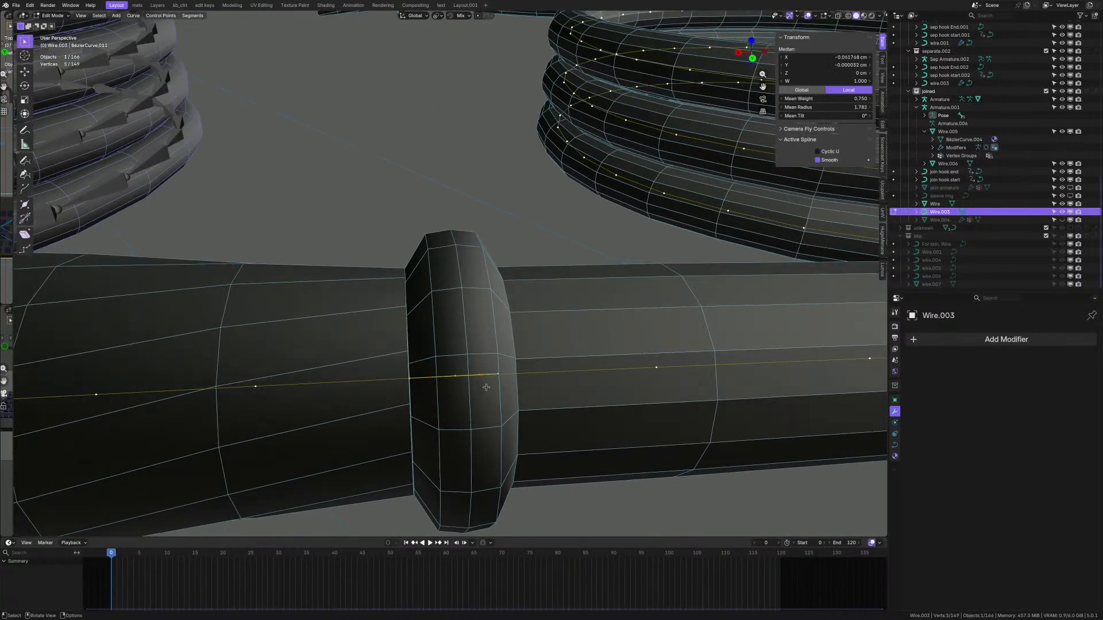
key(g)
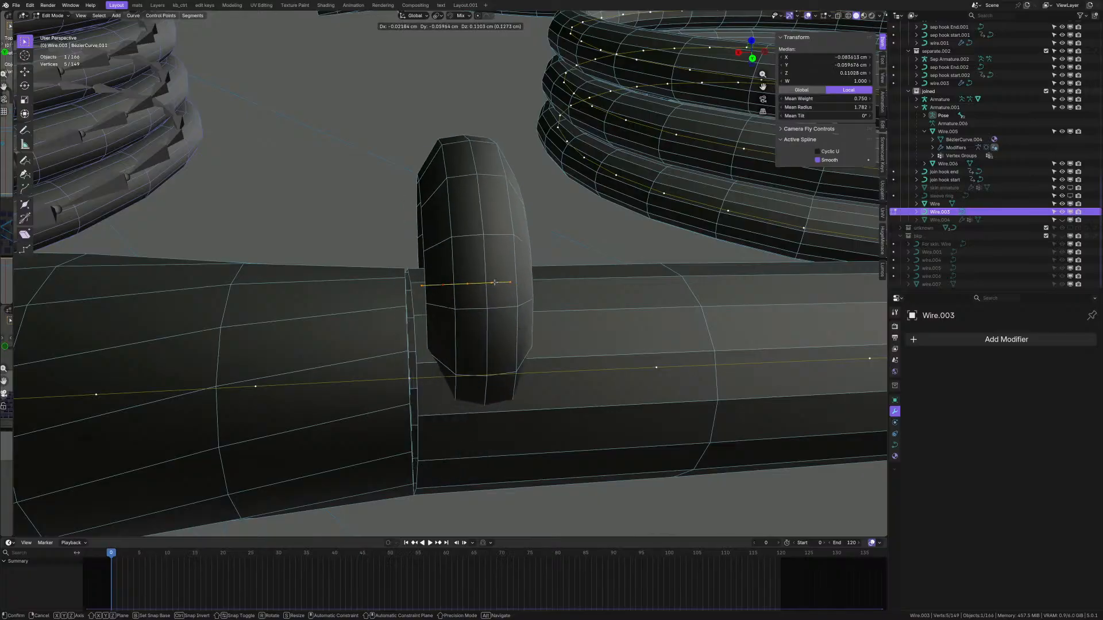
right_click(494, 282)
- Orbit and pan around both coils and their end collars to inspect them
scroll(580, 340, down, 8)
shift+middle_drag(374, 337, 521, 373)
scroll(585, 312, up, 6)
scroll(521, 373, down, 8)
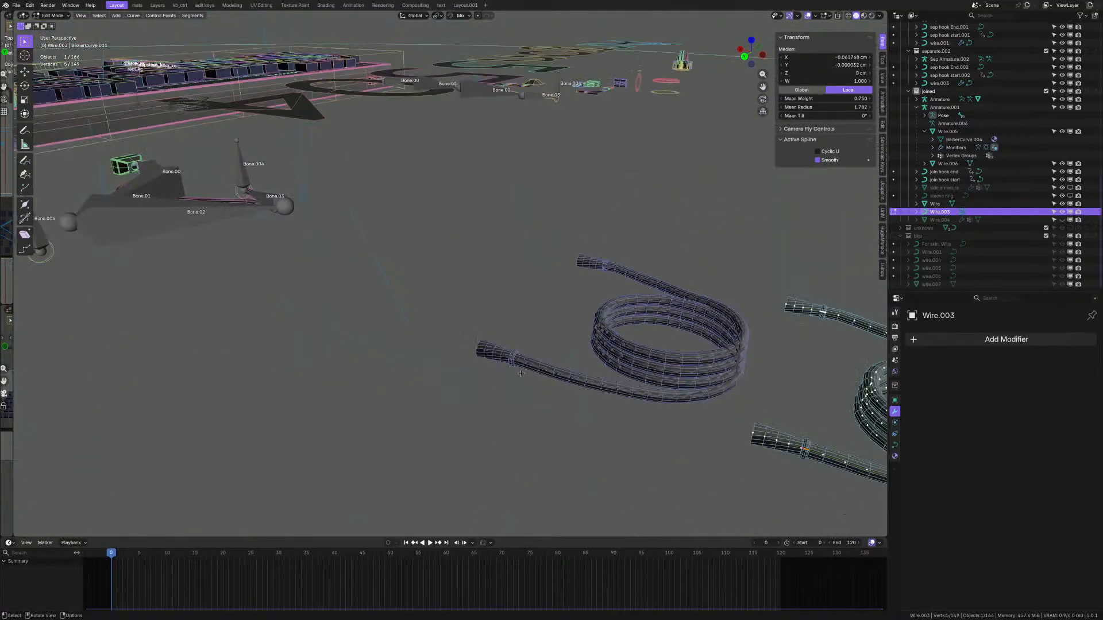
scroll(521, 373, down, 4)
scroll(638, 387, up, 10)
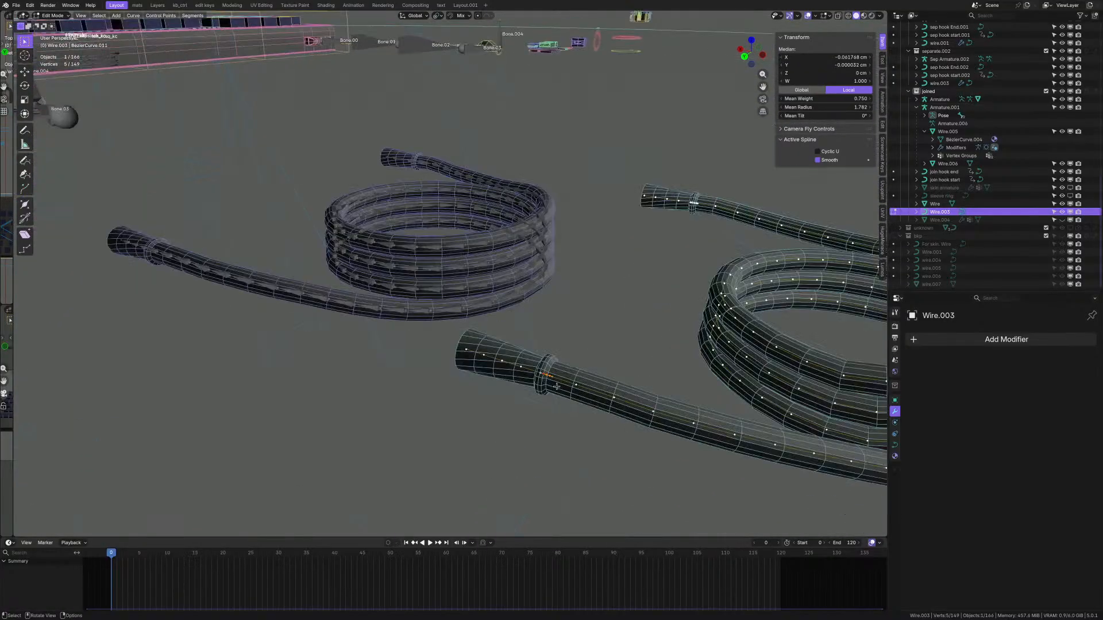
middle_drag(536, 368, 110, 371)
scroll(514, 347, down, 4)
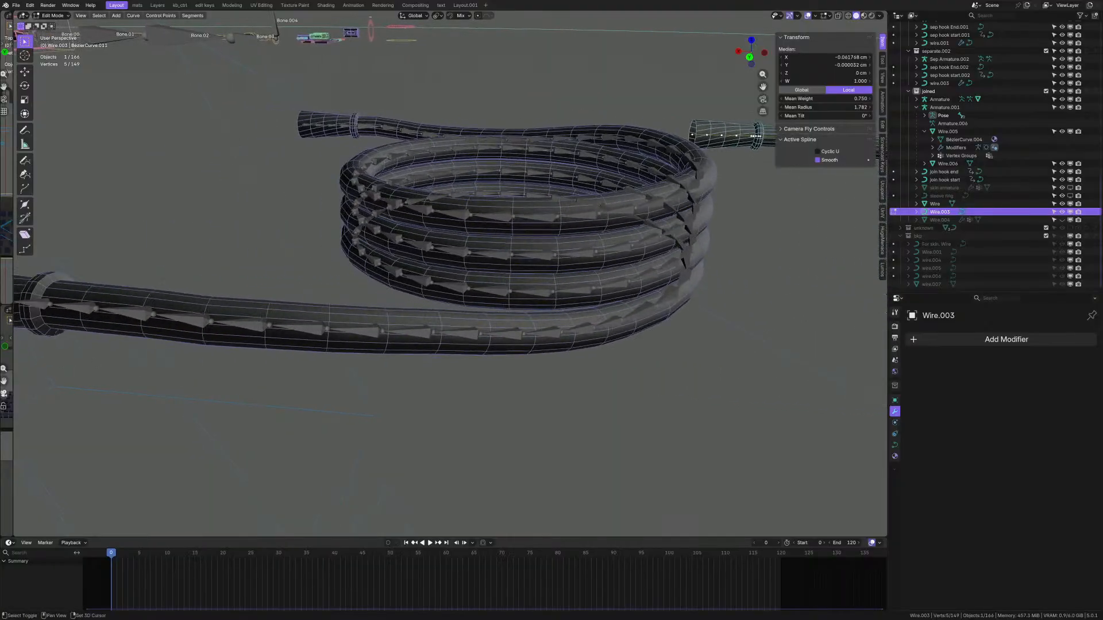
shift+middle_drag(362, 327, 538, 332)
scroll(269, 302, up, 8)
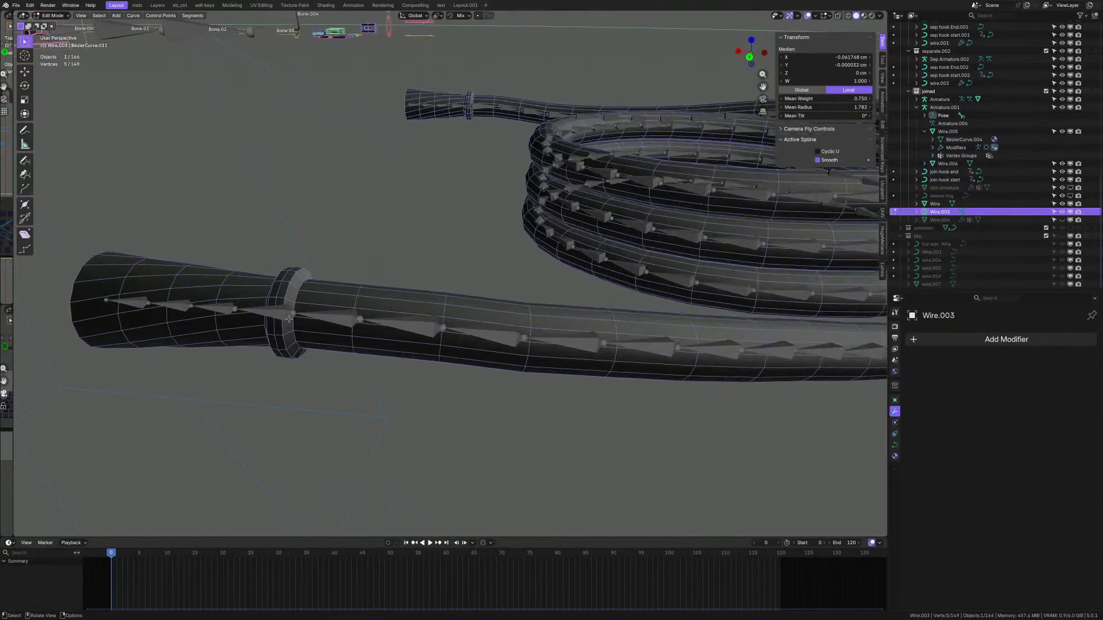
middle_drag(298, 294, 340, 285)
scroll(342, 283, down, 9)
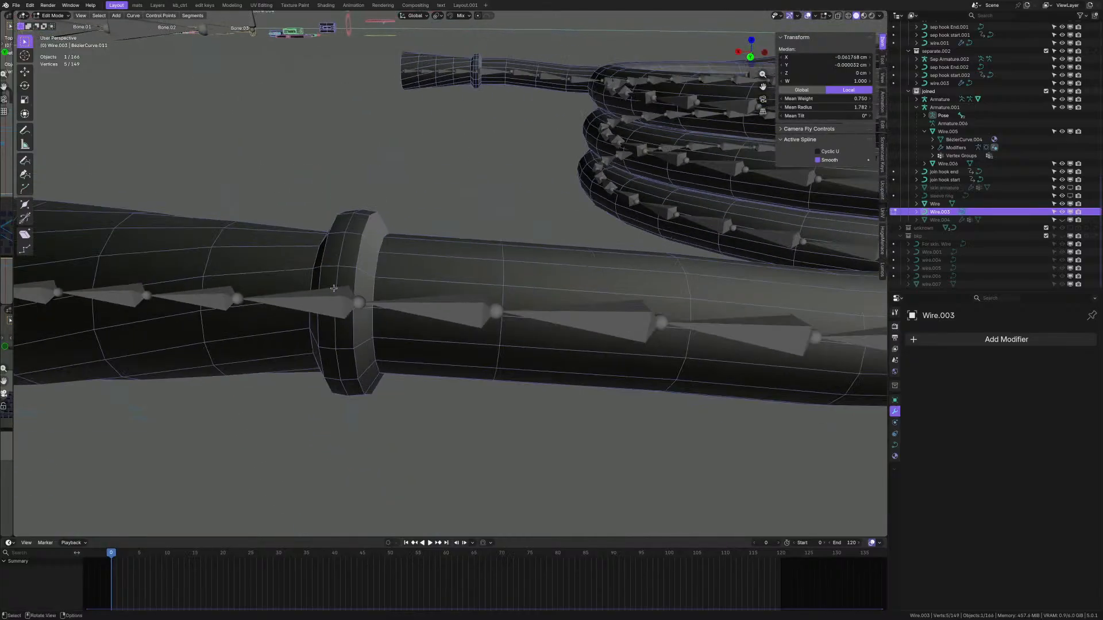
shift+middle_drag(609, 301, 147, 294)
scroll(578, 309, up, 8)
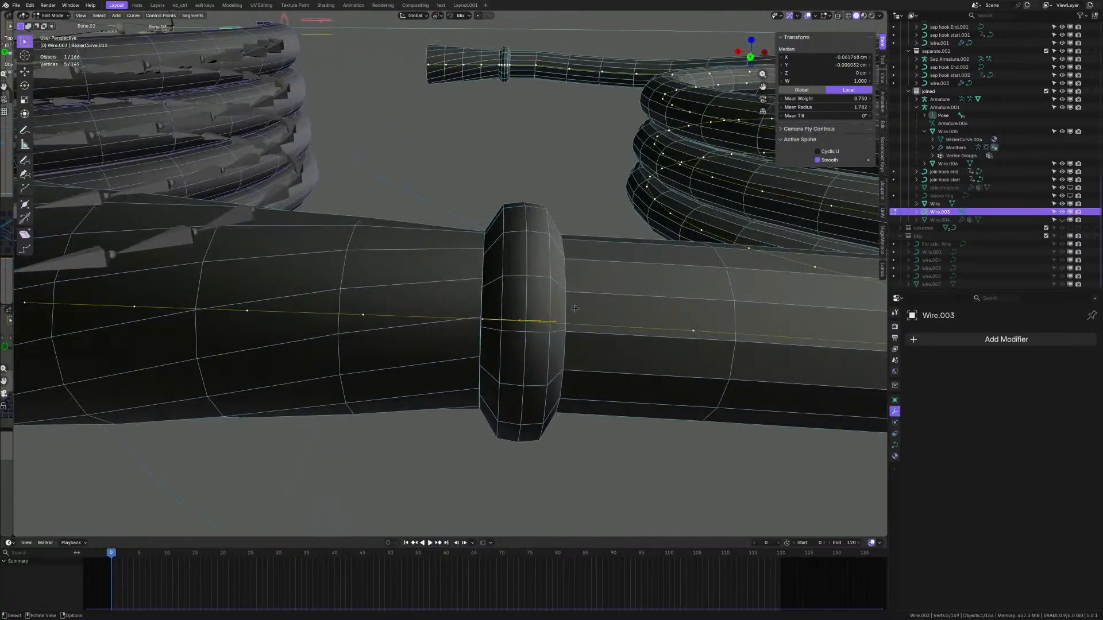
mouse_move(576, 308)
middle_down()
mouse_move(567, 278)
mouse_move(576, 315)
middle_up()
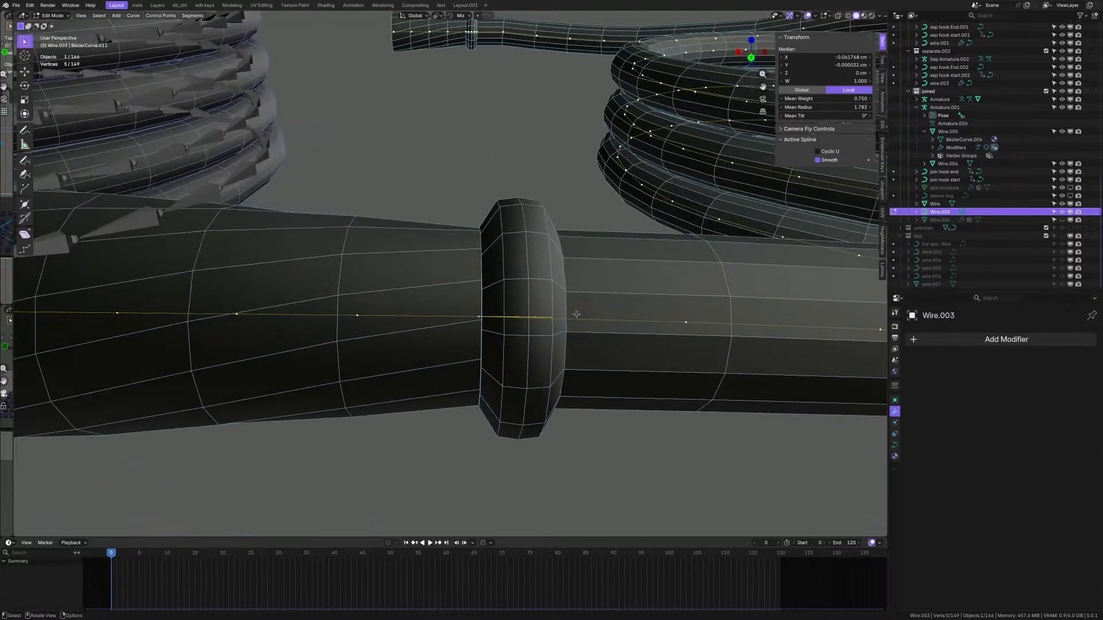
scroll(565, 312, up, 1)
- Return to Object Mode and apply Shade Flat to the cable
key(Tab)
right_click(553, 309)
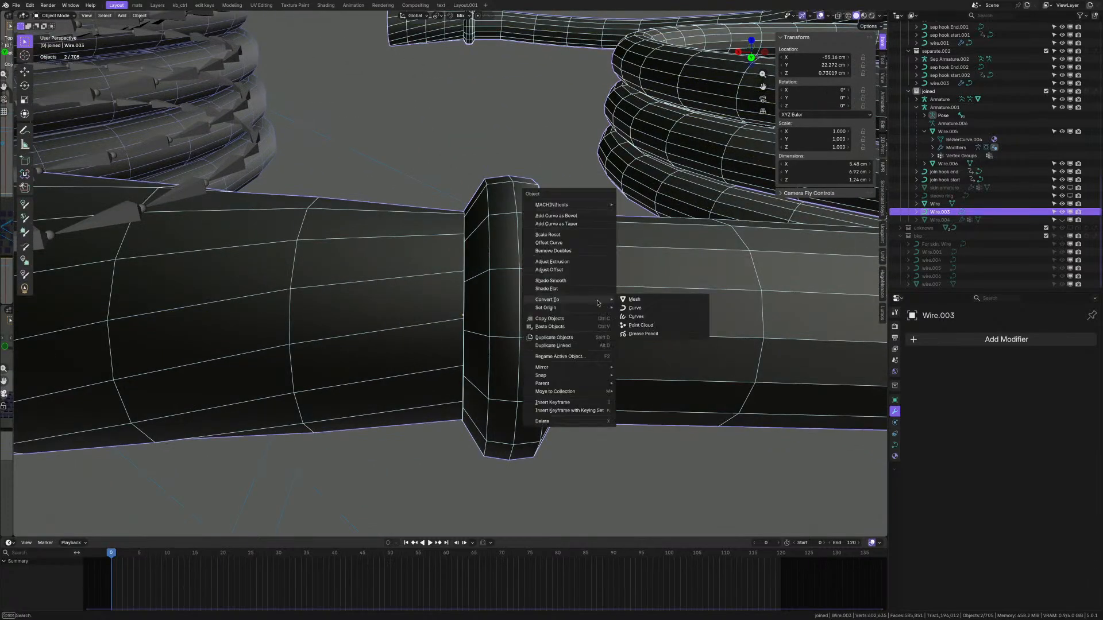
right_click(564, 246)
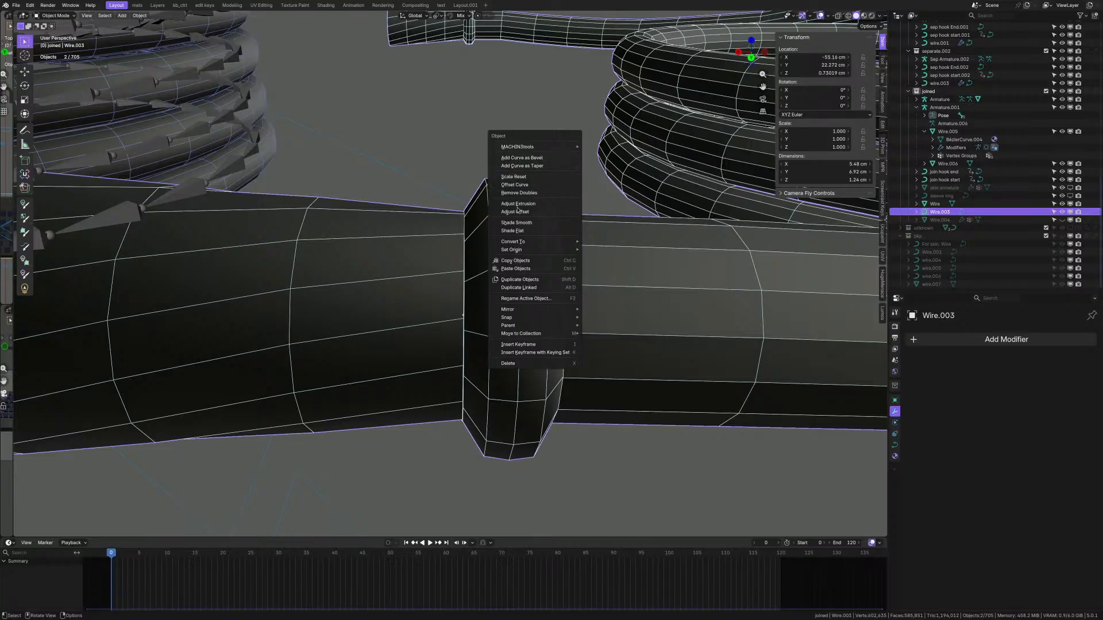
click(518, 231)
- Hide overlays to judge the flat shading, then show them again
key(shift+alt+z)
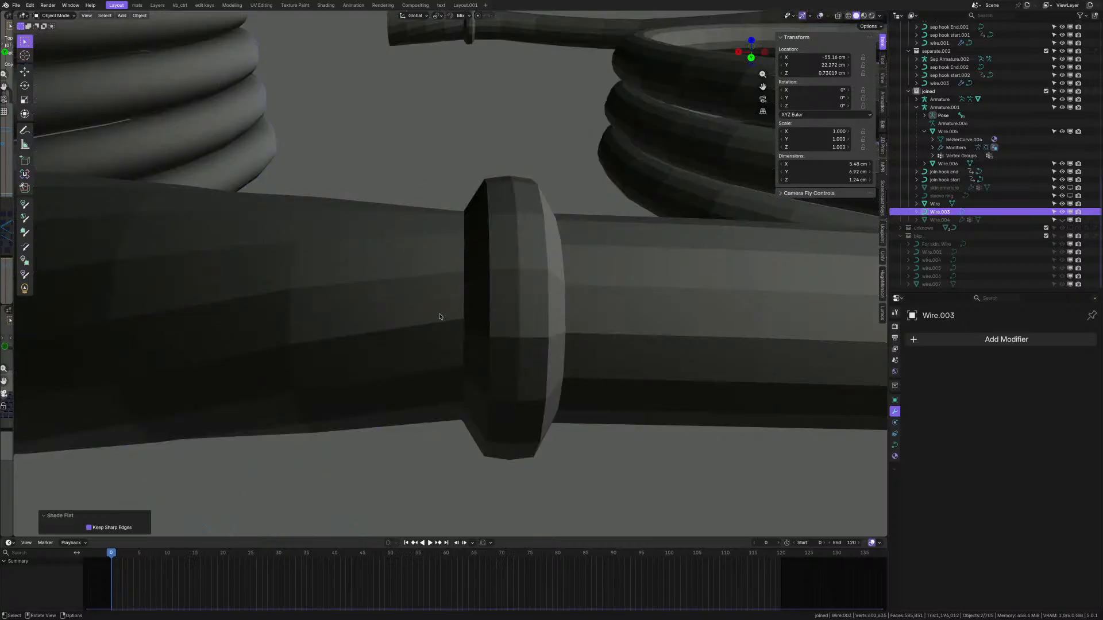
middle_drag(443, 318, 421, 290)
key(alt+shift+z)
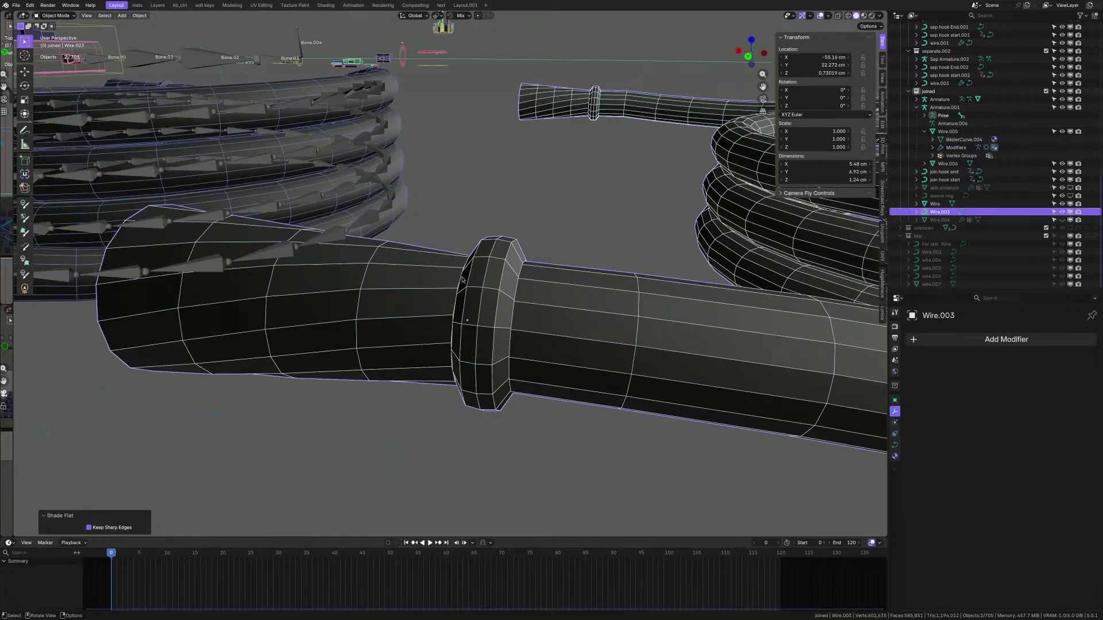
middle_drag(456, 282, 477, 284)
scroll(476, 284, up, 2)
- Go back into Edit Mode on the curve to show its control points
key(q)
right_click(501, 277)
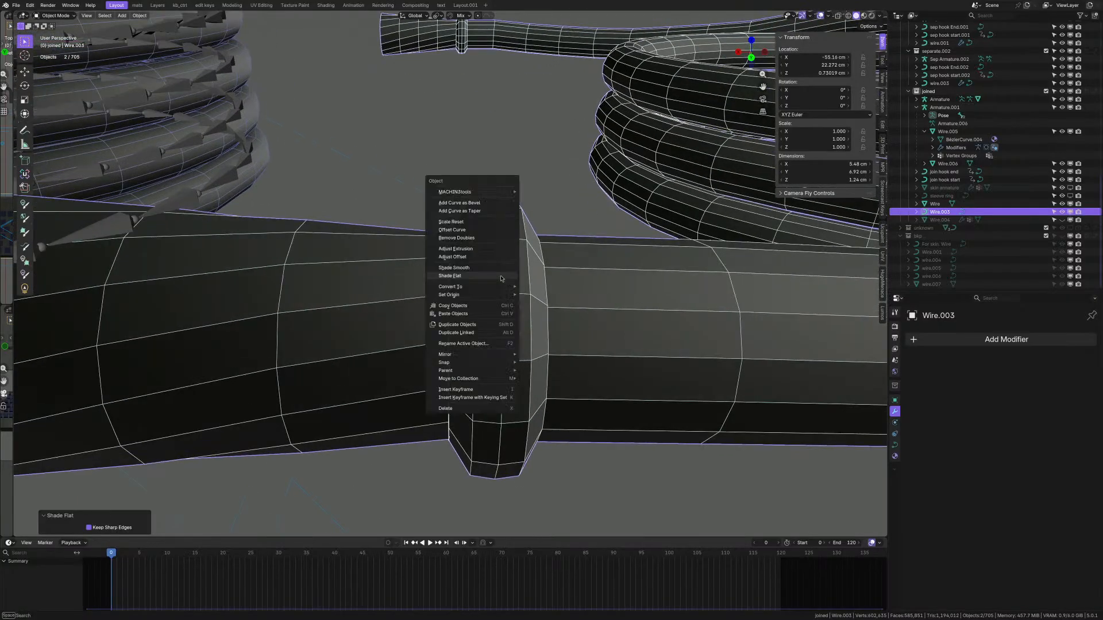
key(q)
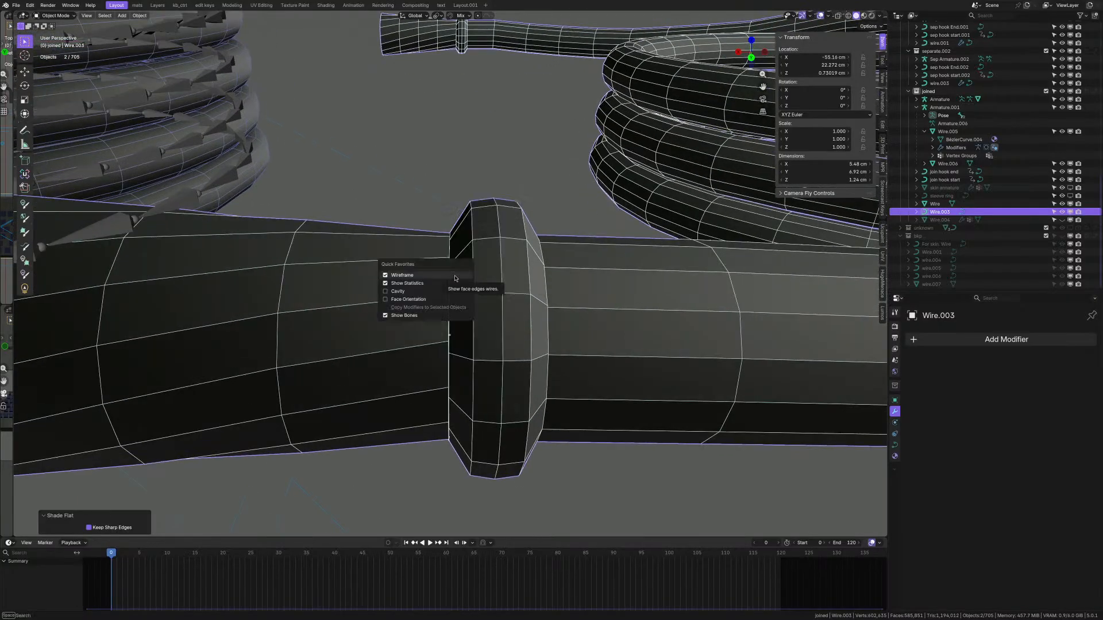
key(Tab)
mouse_move(479, 300)
middle_down()
mouse_move(500, 308)
mouse_move(485, 315)
middle_up()
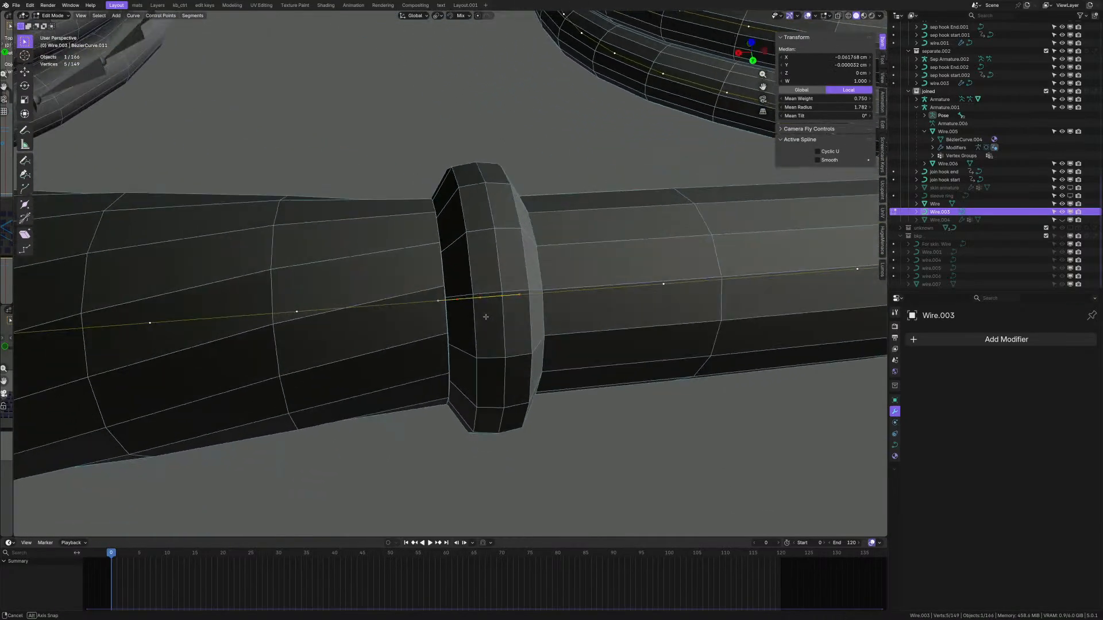
- Select the curve points left of the ring, then deselect the four tube-end points so one remains
click(298, 314)
key(ctrl+l)
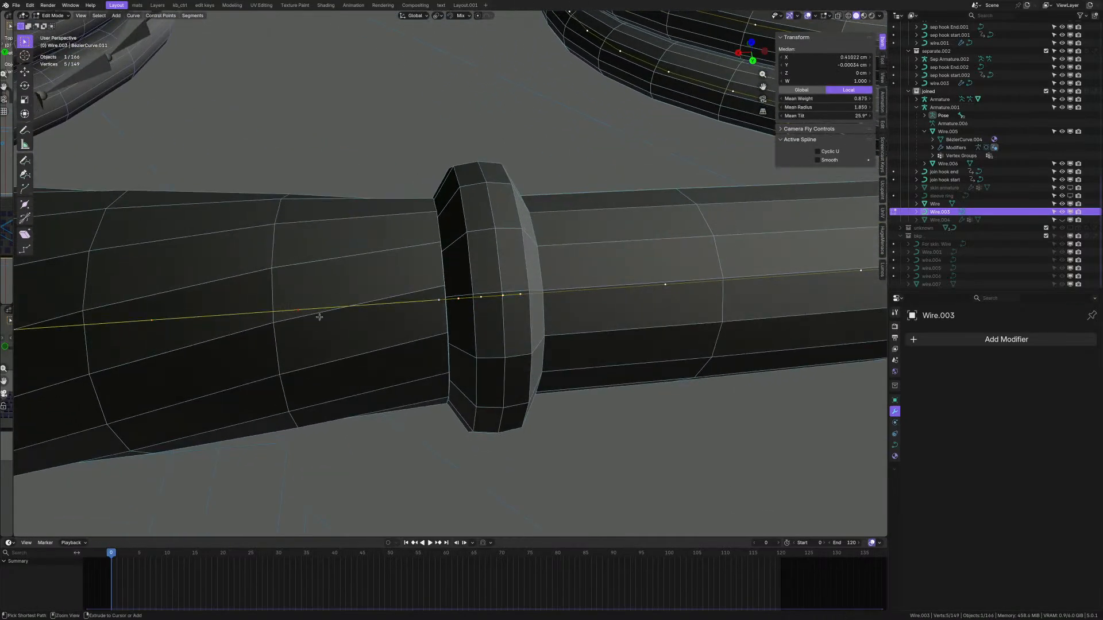
scroll(416, 275, down, 2)
key(g)
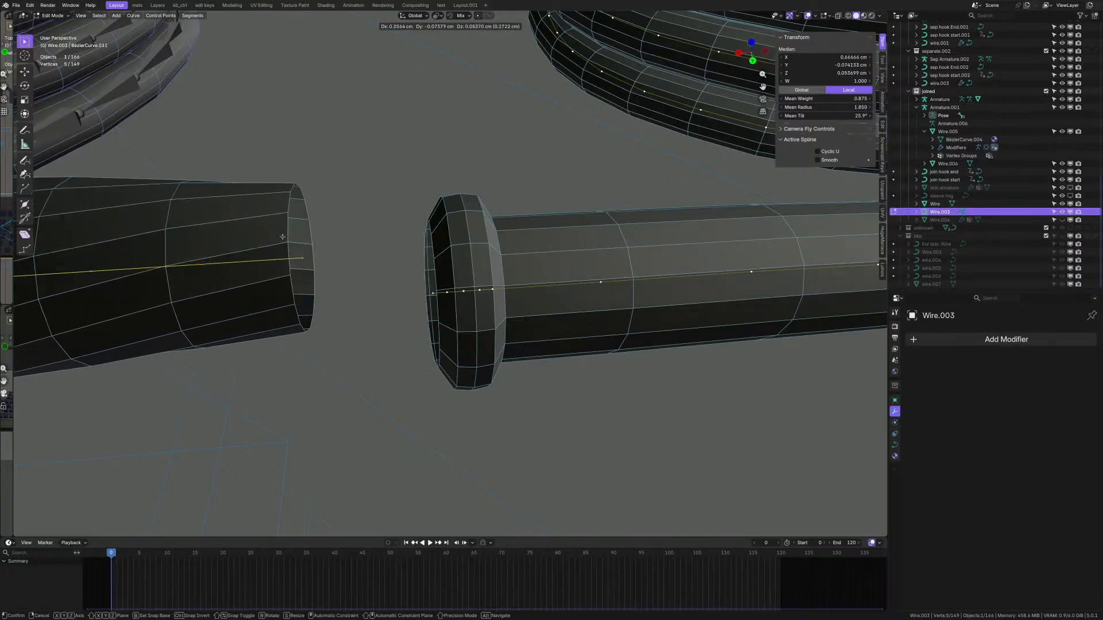
right_click(262, 236)
scroll(262, 236, down, 4)
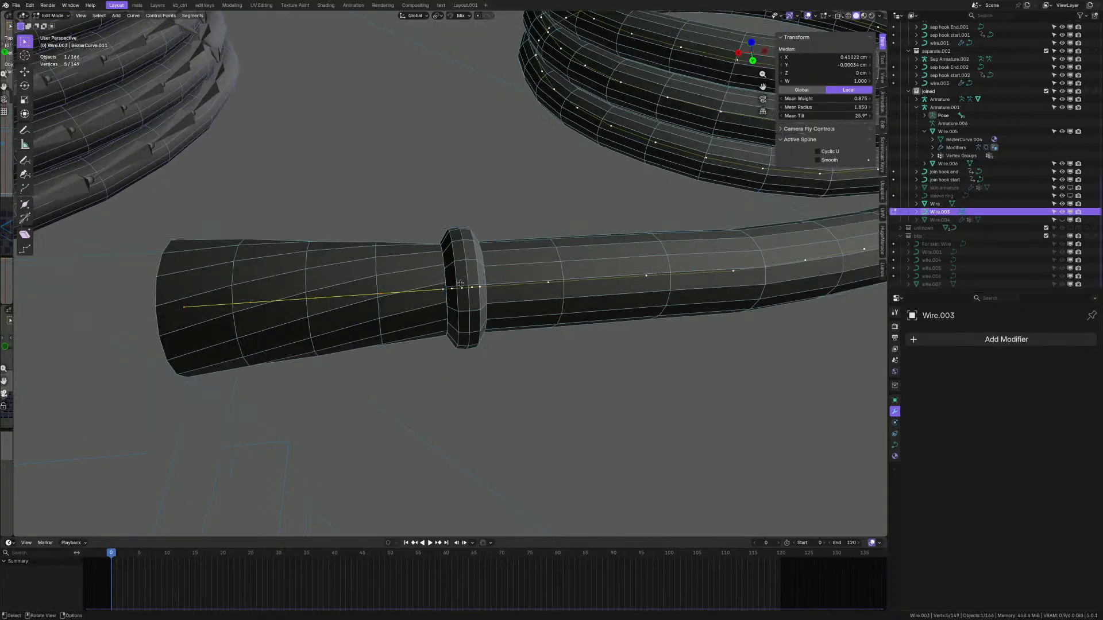
drag(202, 249, 418, 365)
scroll(422, 362, up, 3)
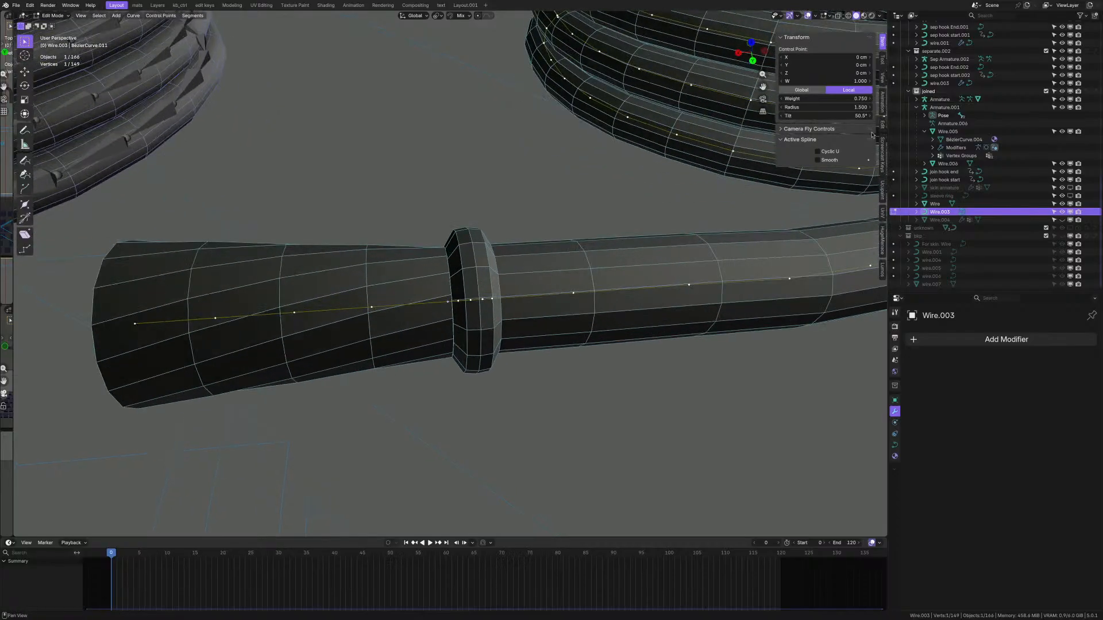
- Give that point a 50.5° tilt and the ring's five-point spline a 50.5° mean tilt
click(860, 117)
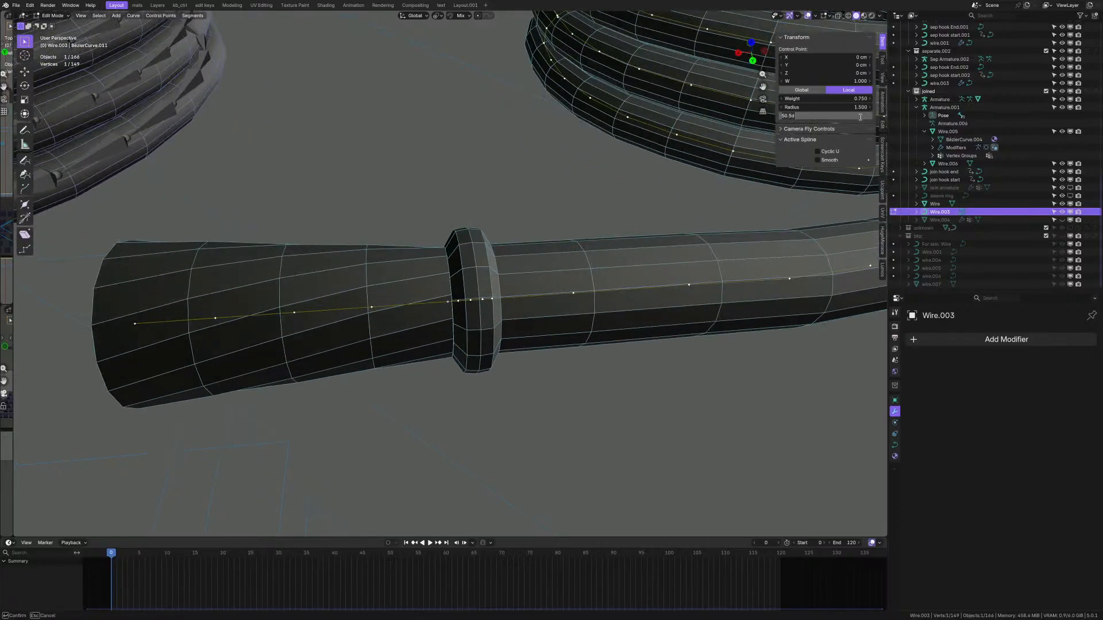
key(Return)
scroll(487, 313, up, 4)
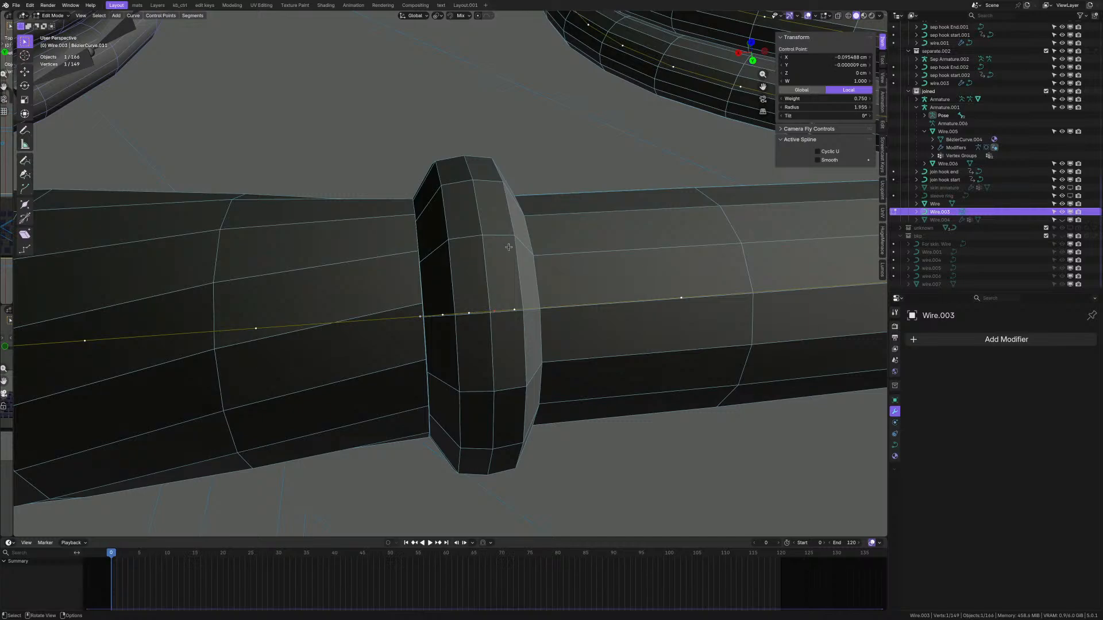
key(ctrl+l)
scroll(509, 247, down, 2)
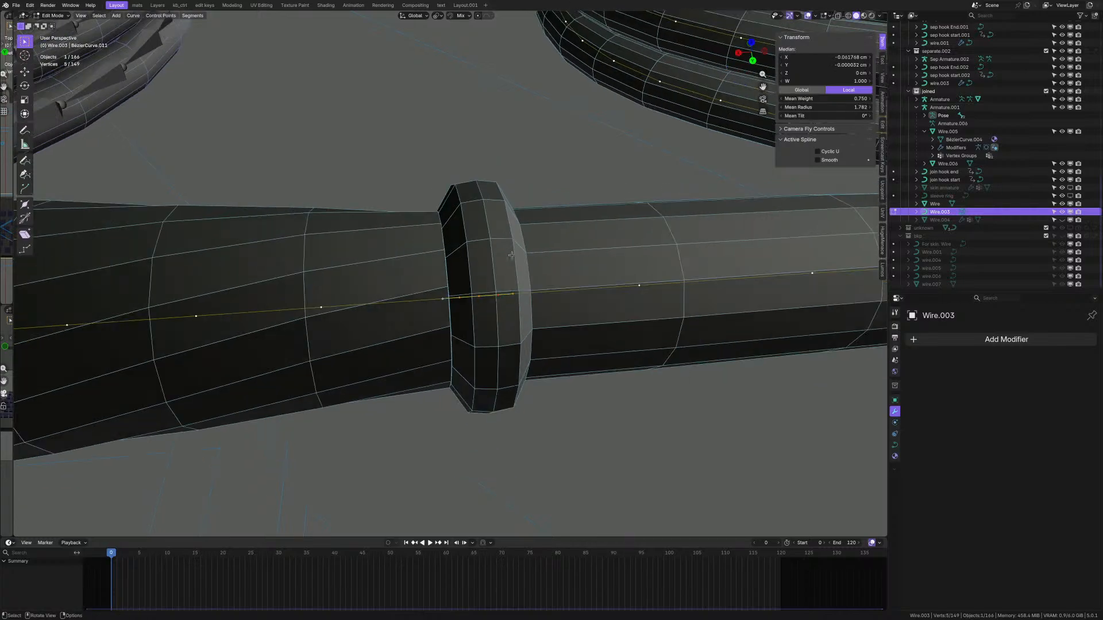
scroll(511, 255, up, 2)
click(810, 116)
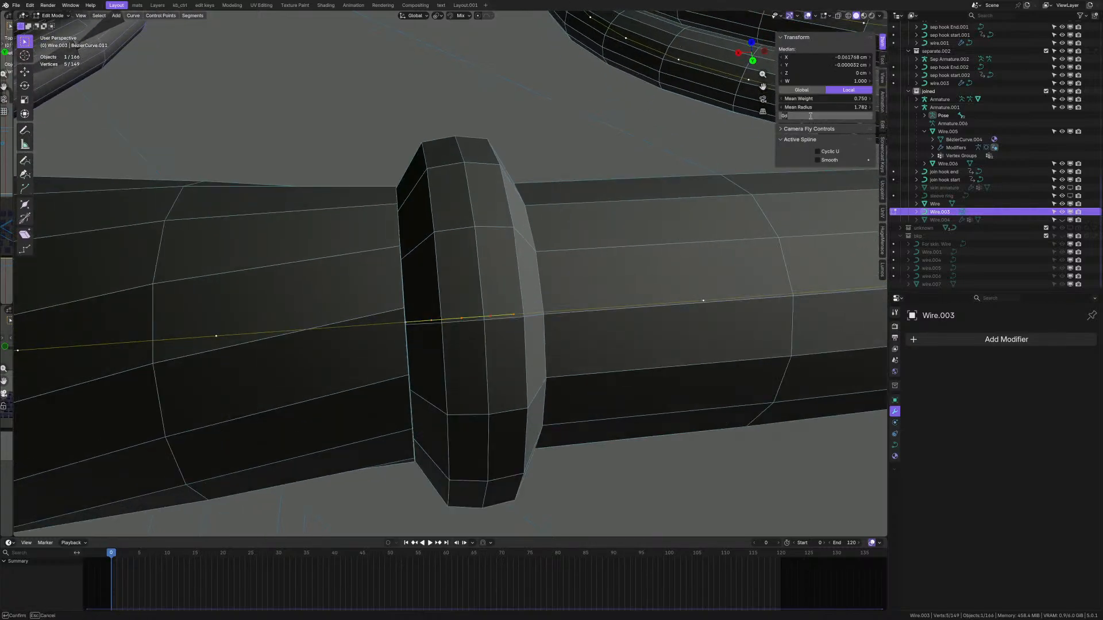
text(50.5d)
key(Return)
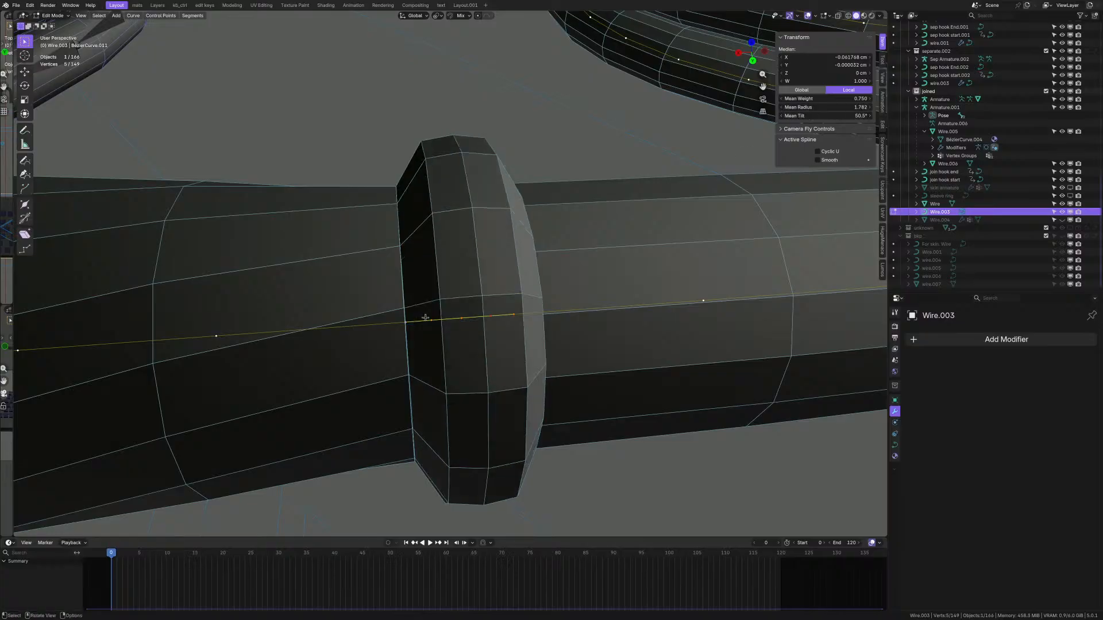
- Inspect the ring from both sides and select every control point of the spline
middle_drag(424, 315, 396, 313)
scroll(396, 313, up, 3)
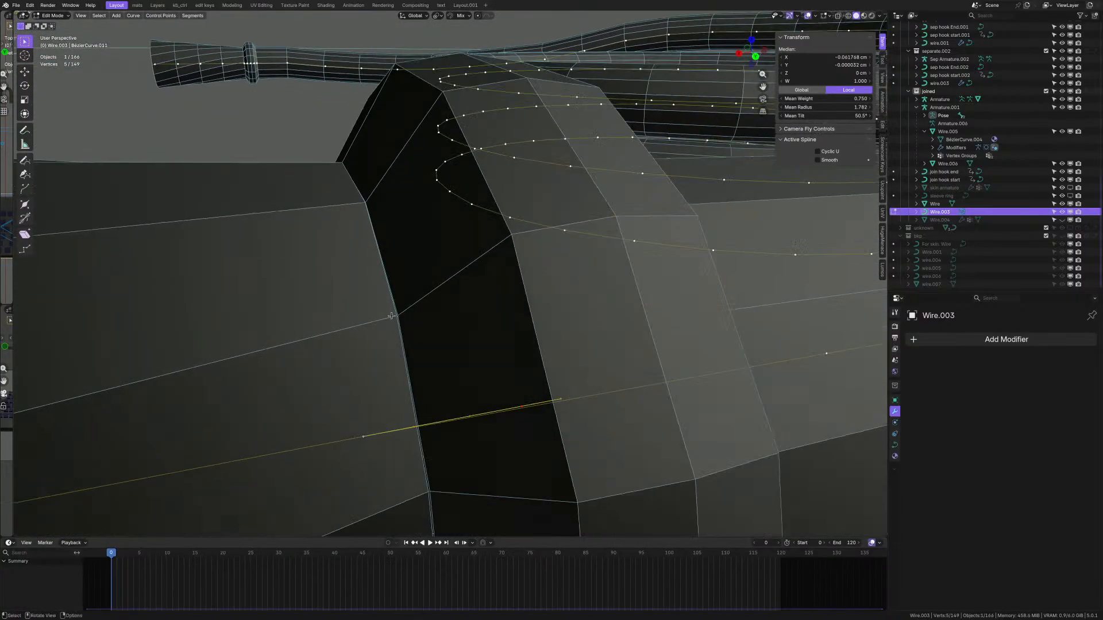
scroll(401, 312, down, 3)
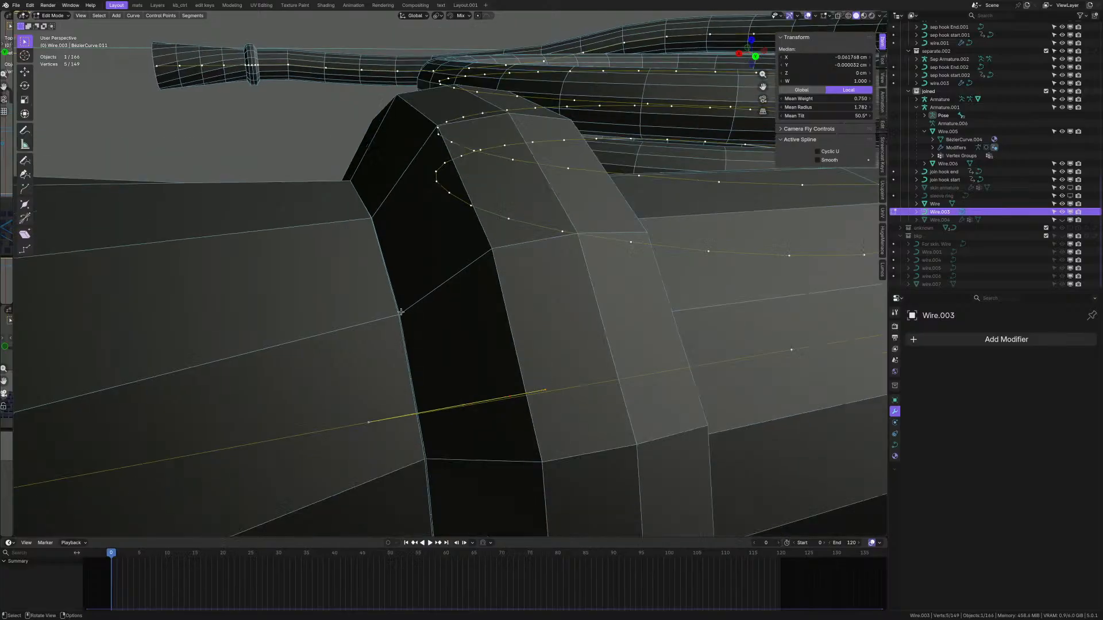
middle_drag(400, 312, 494, 333)
shift+middle_drag(494, 333, 545, 361)
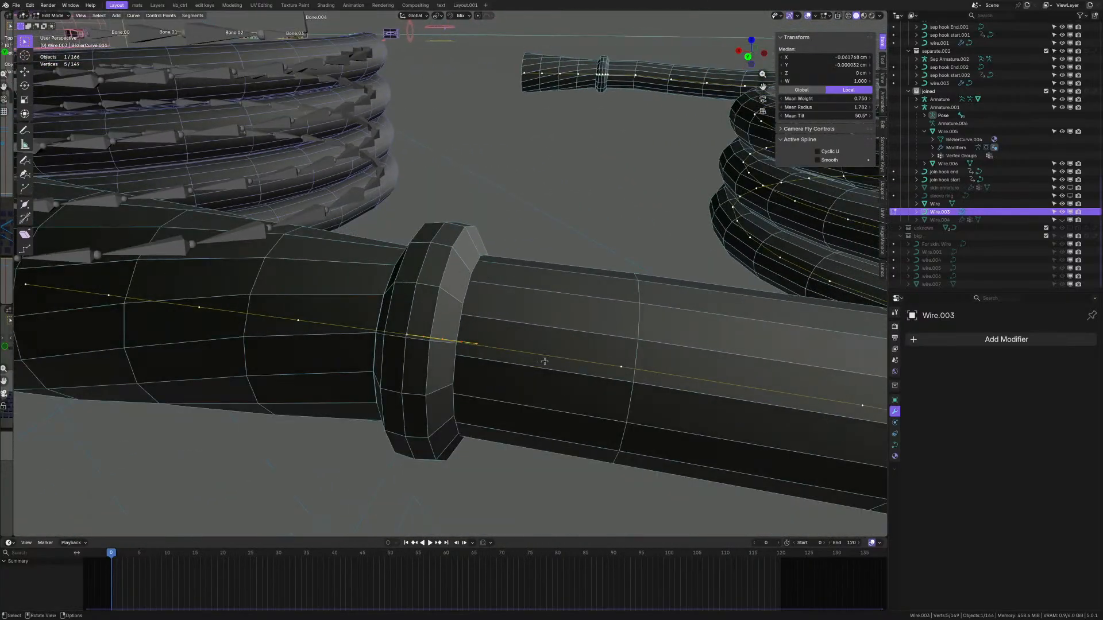
key(ctrl+l)
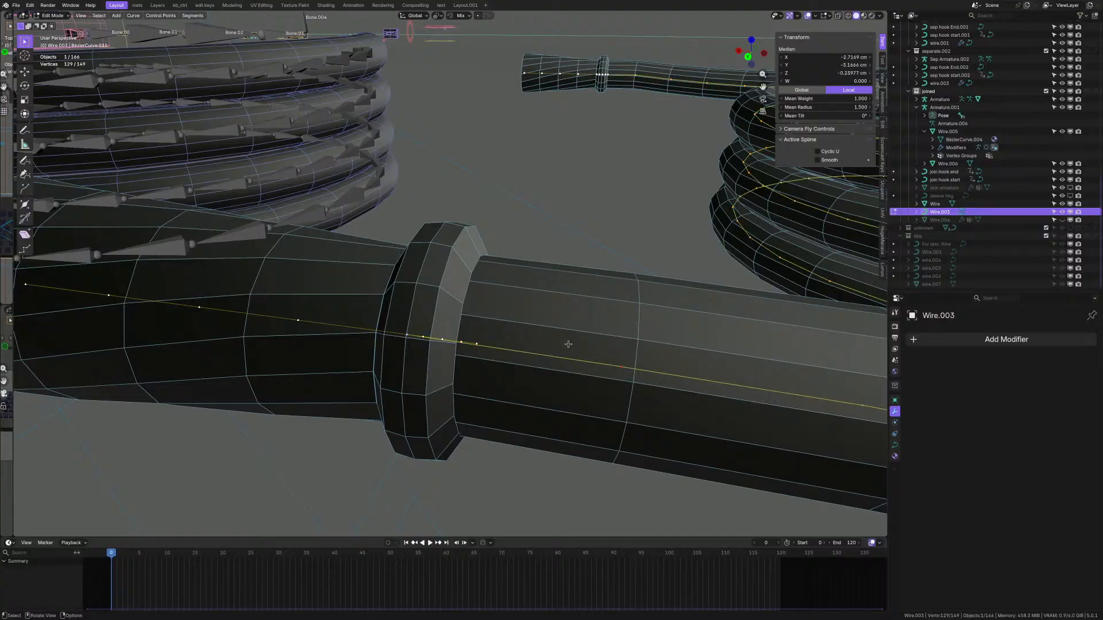
scroll(445, 355, up, 2)
scroll(447, 328, down, 4)
scroll(499, 330, down, 8)
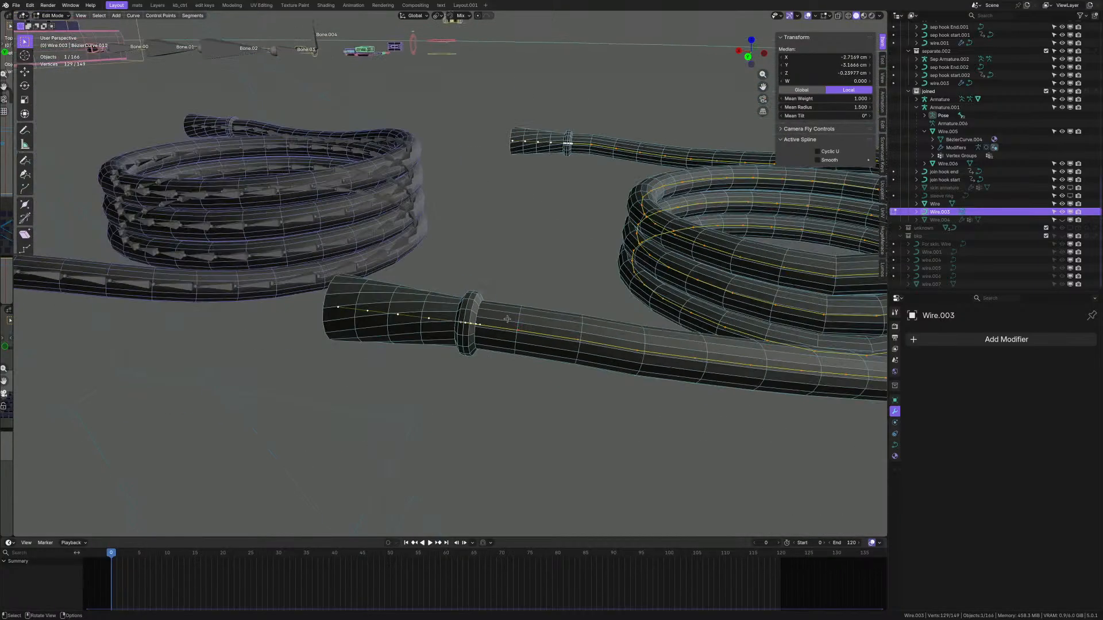
- Deselect the right coil's points and the two points beside the ring
shift+middle_drag(600, 314, 535, 309)
ctrl+drag(469, 131, 778, 399)
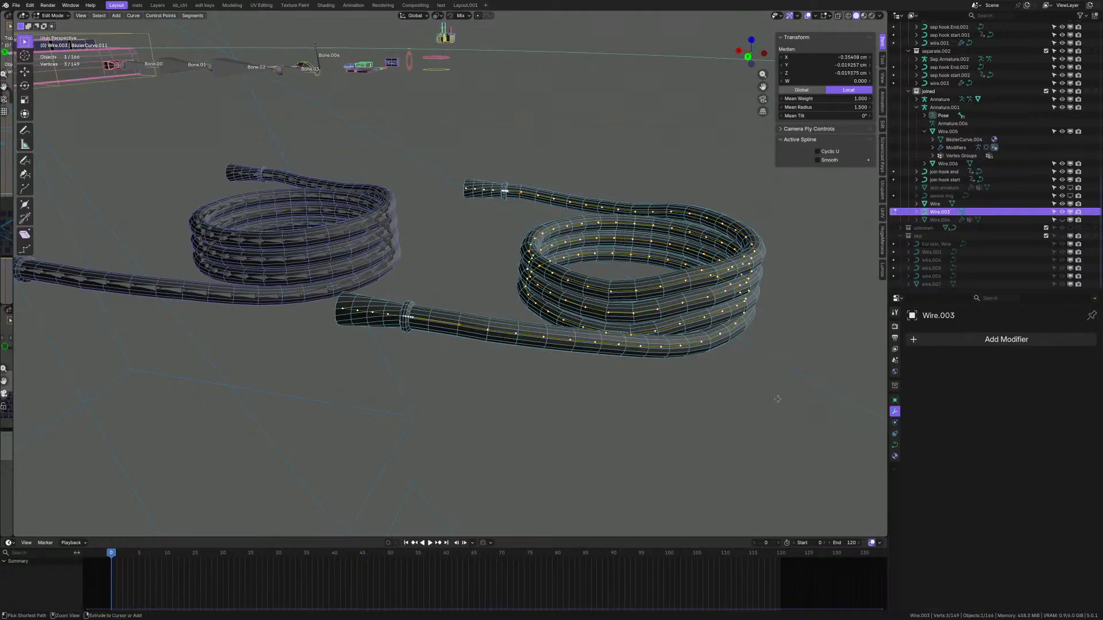
ctrl+drag(424, 304, 491, 350)
scroll(402, 317, up, 7)
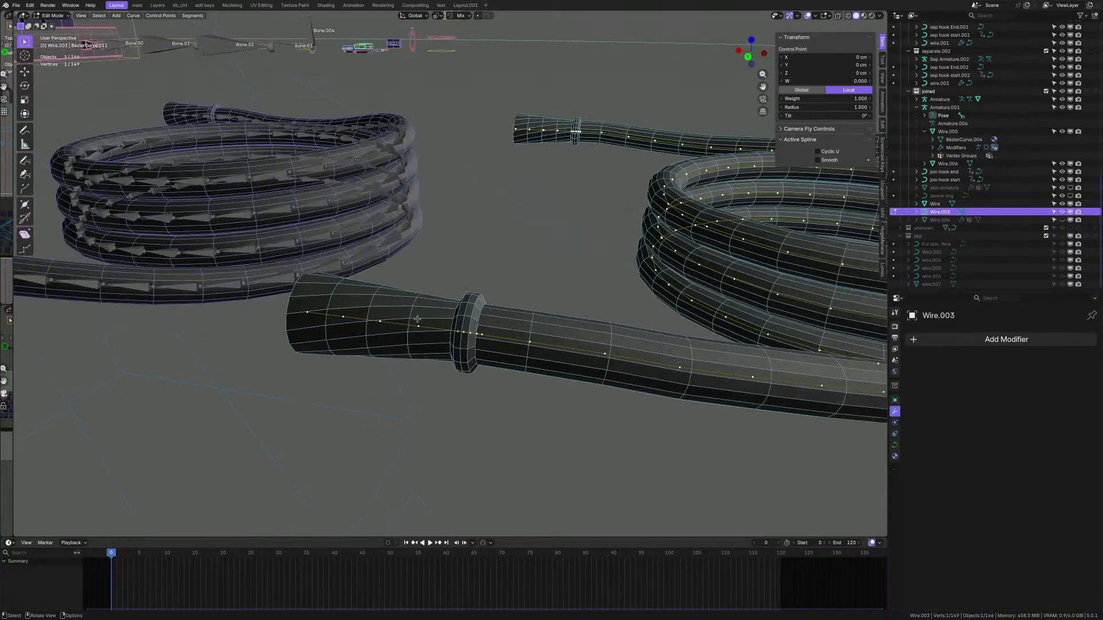
scroll(483, 332, up, 2)
key(g)
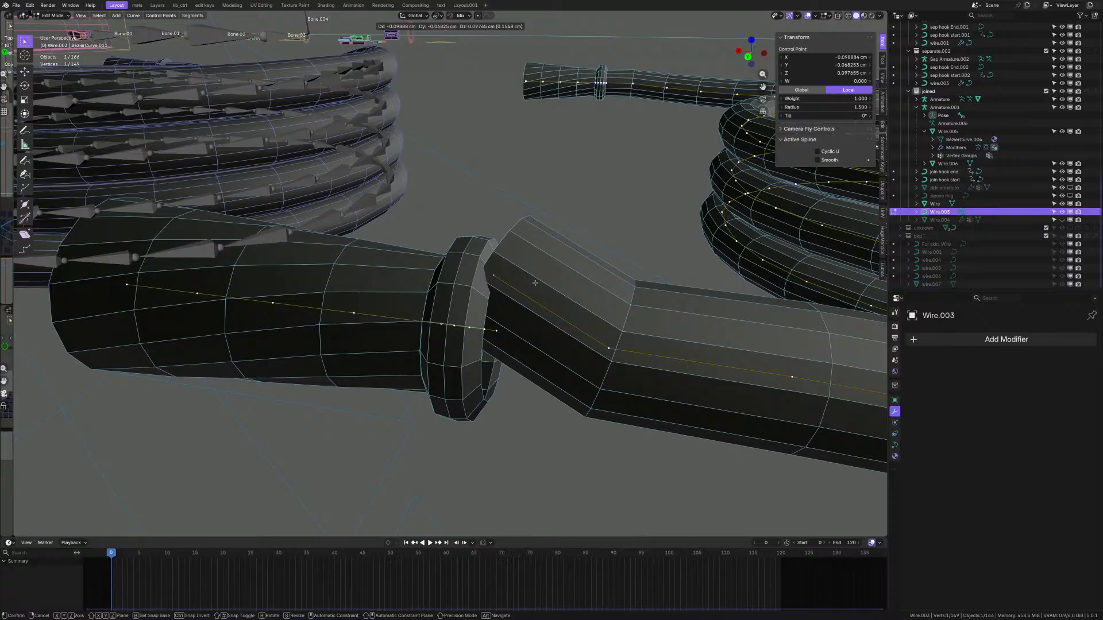
key(Escape)
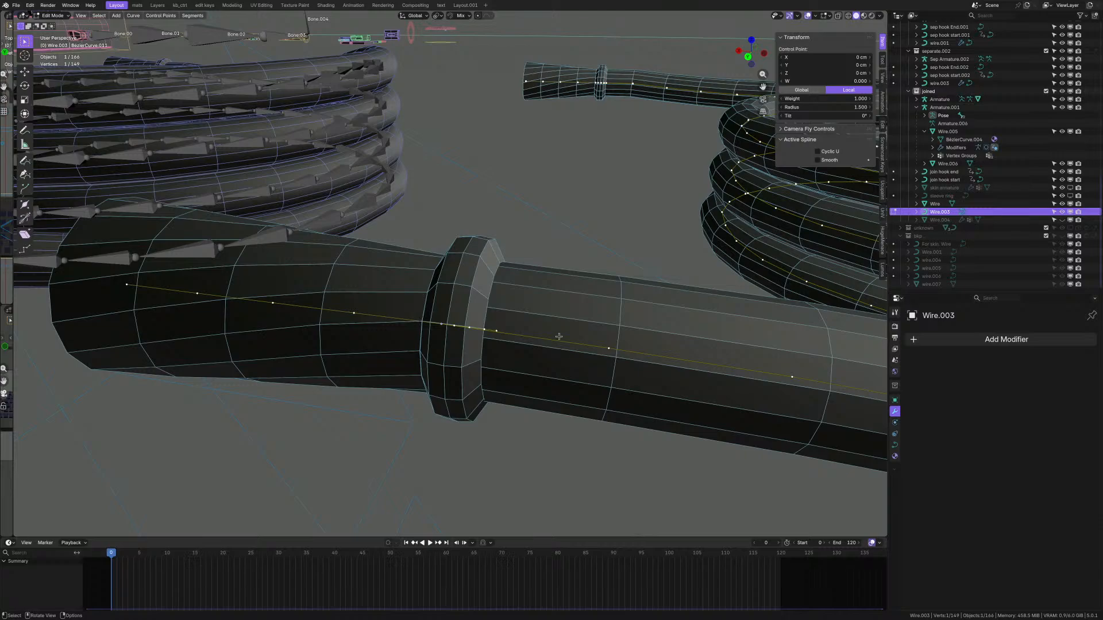
- Reselect the three points beside the ring and set their mean tilt to 50.5°, then -50.5°
scroll(559, 336, up, 3)
key(ctrl+z)
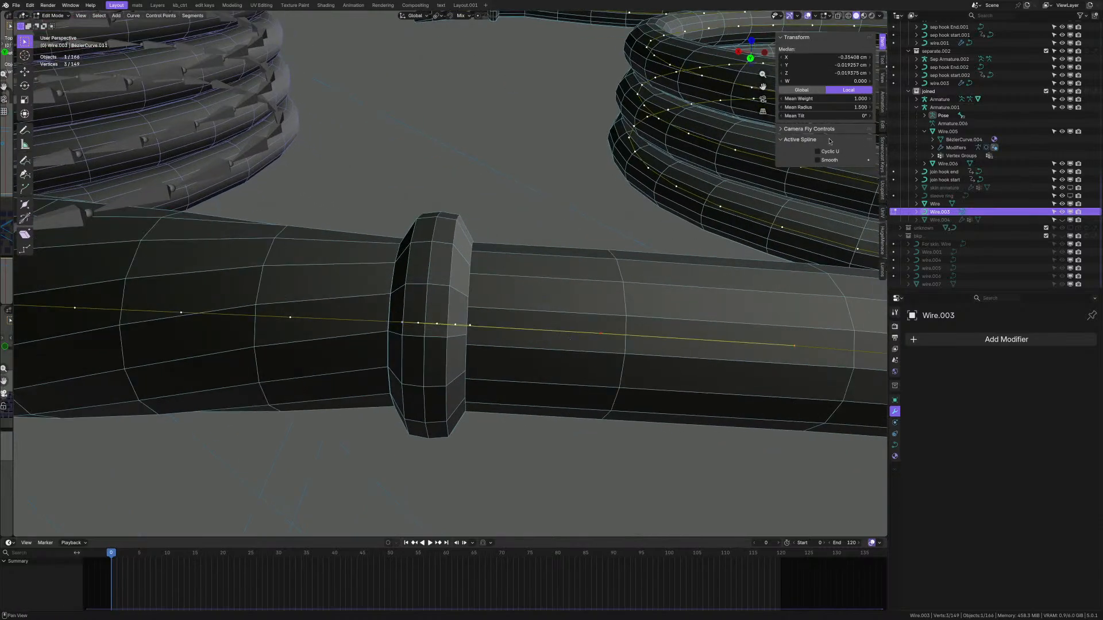
click(836, 115)
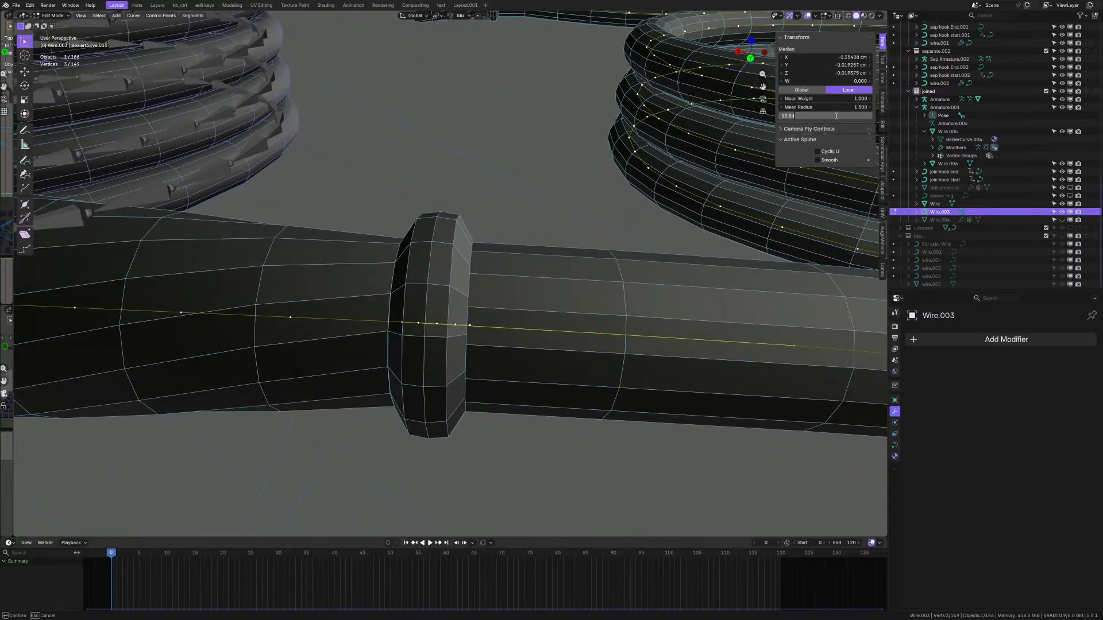
key(Return)
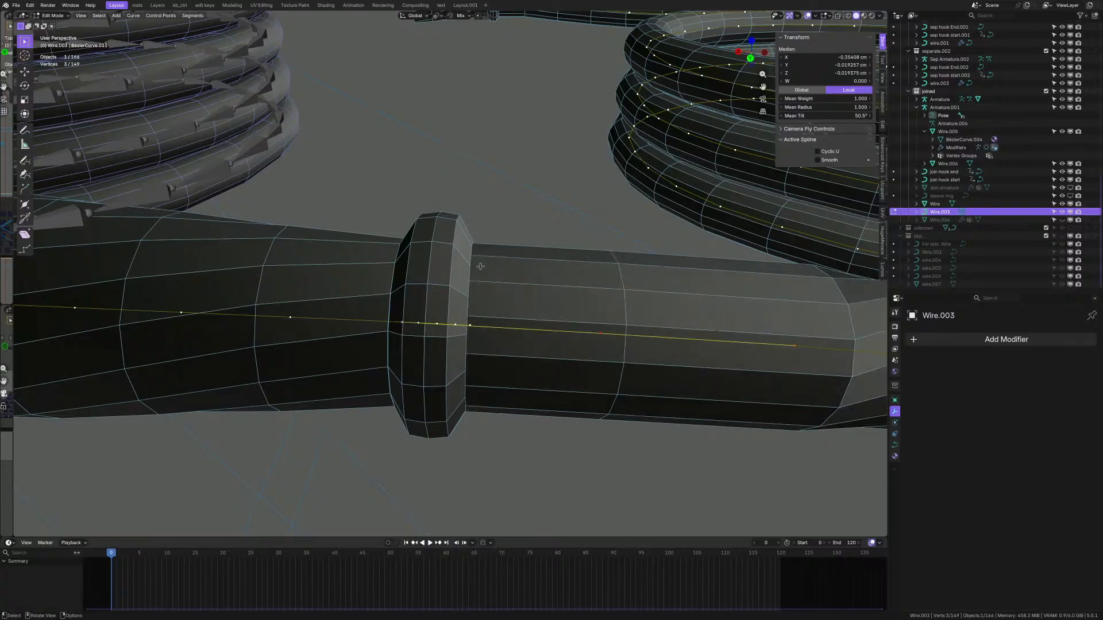
scroll(487, 316, up, 5)
middle_drag(487, 316, 470, 315)
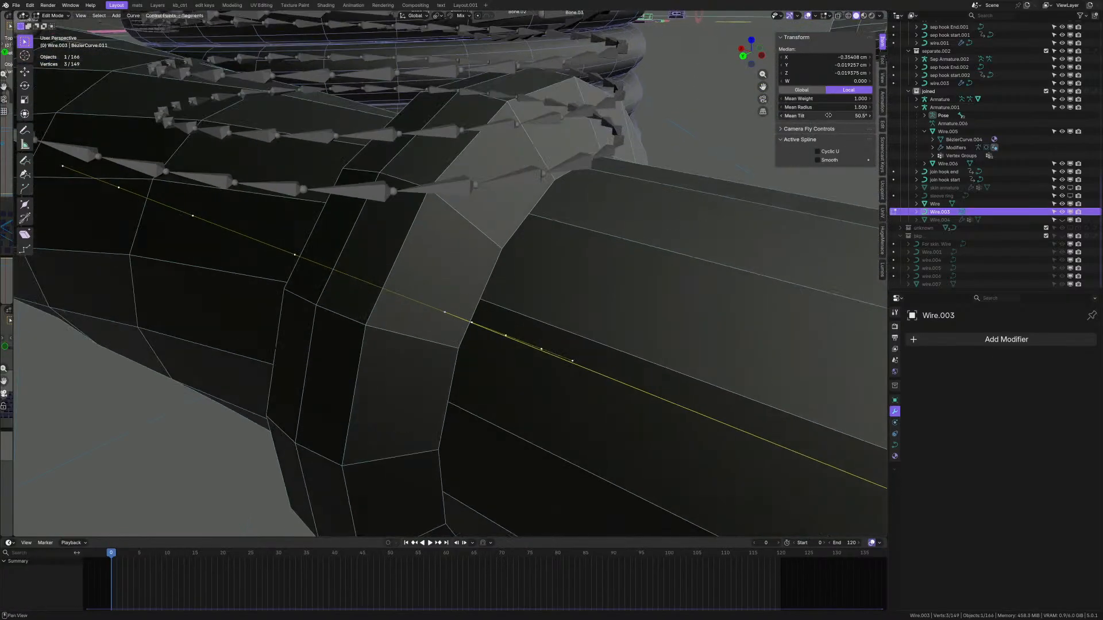
click(785, 116)
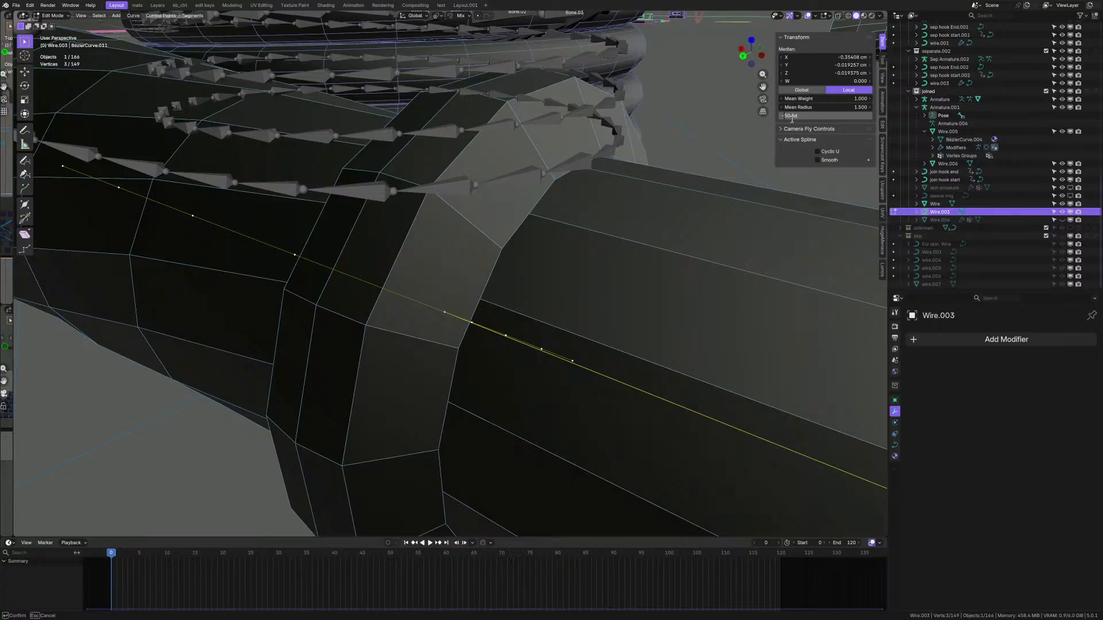
text(-)
key(Return)
- Undo the tilt changes, returning the points beside the ring to 0°
mouse_move(708, 213)
middle_down()
mouse_move(432, 352)
mouse_move(510, 329)
mouse_move(473, 328)
middle_up()
scroll(481, 342, down, 3)
key(ctrl+z)
scroll(501, 340, up, 2)
key(ctrl+z)
scroll(511, 329, down, 4)
scroll(623, 344, down, 9)
scroll(444, 334, up, 4)
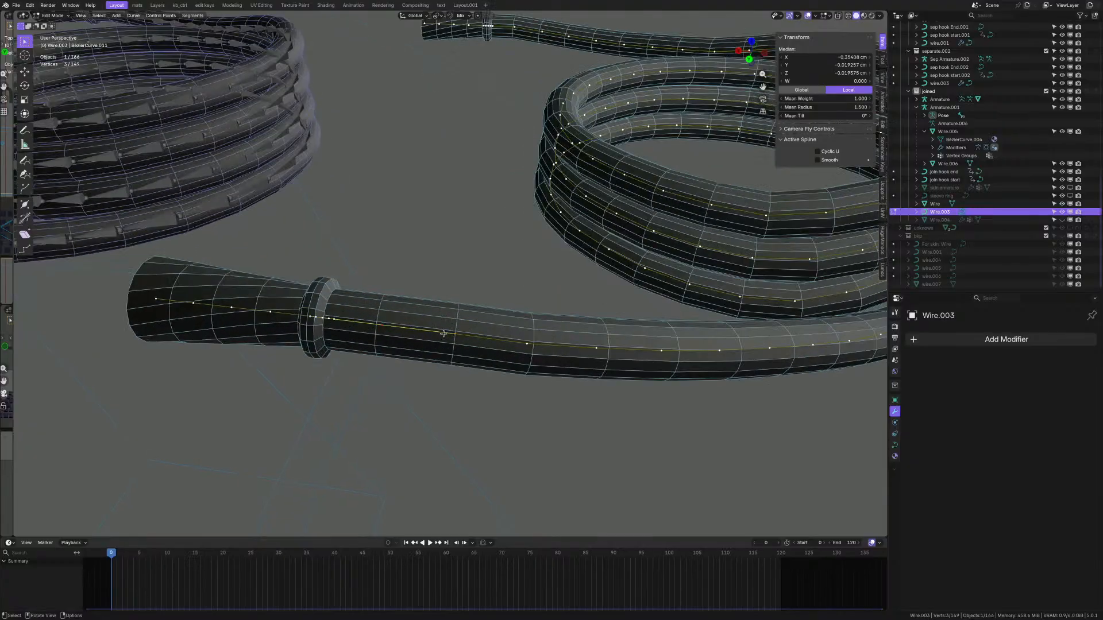
- Delete one control point near the ring and bridge the two open ends with a segment
drag(376, 301, 509, 373)
key(g)
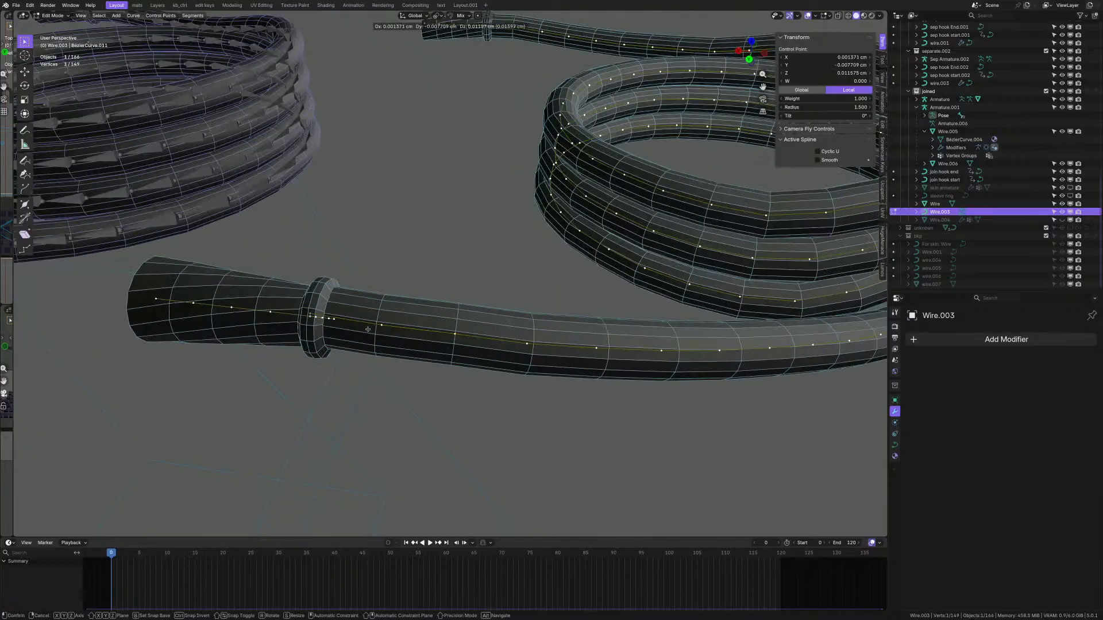
key(Escape)
scroll(402, 299, up, 5)
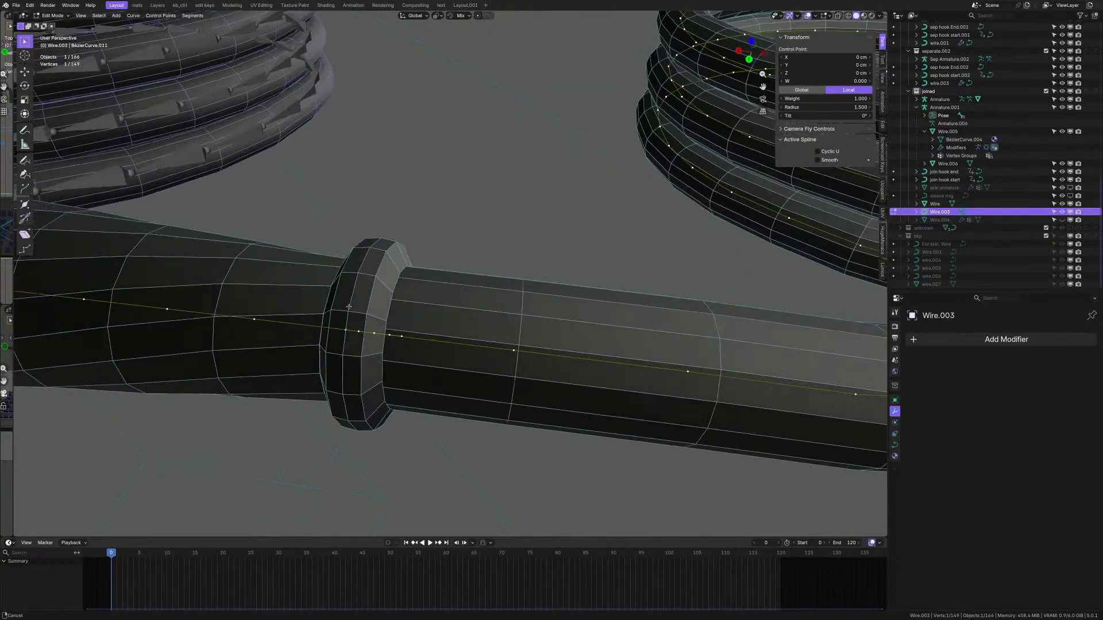
key(x)
click(476, 305)
scroll(424, 336, up, 1)
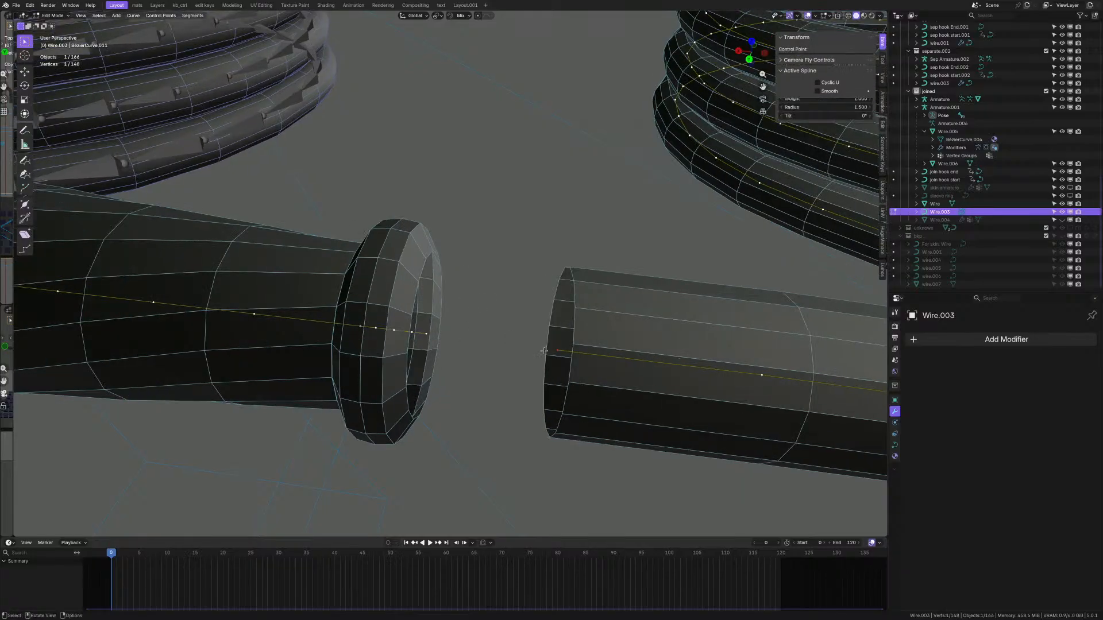
click(428, 335)
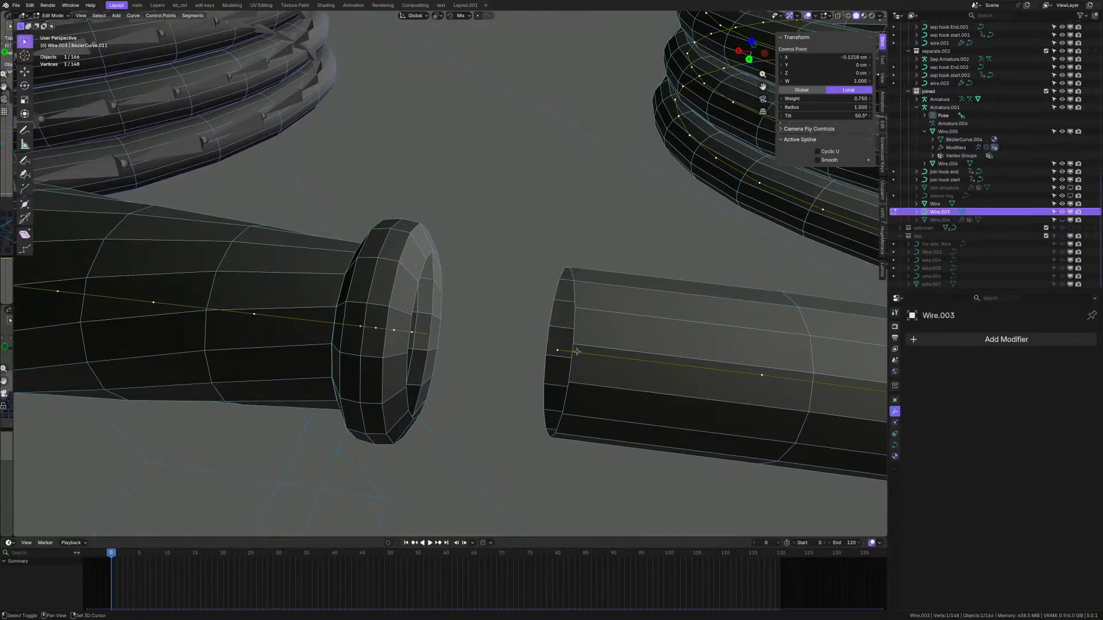
shift+click(562, 349)
key(f)
- Select the whole left tube spline, testing a move before cancelling it
scroll(554, 348, down, 2)
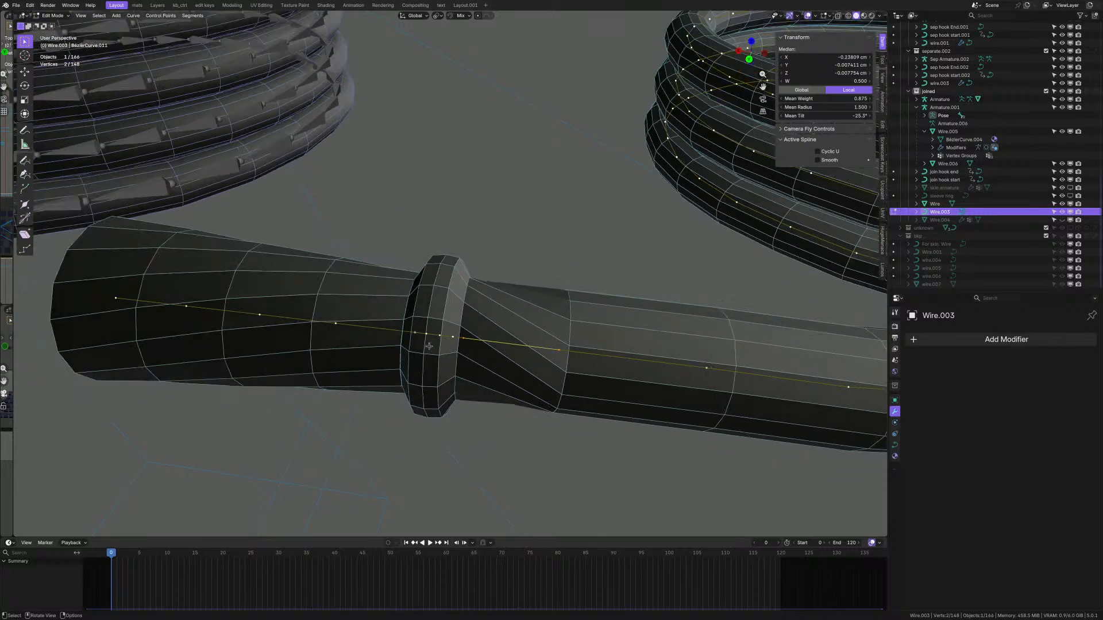
scroll(426, 344, up, 4)
shift+middle_drag(411, 323, 574, 351)
key(ctrl+l)
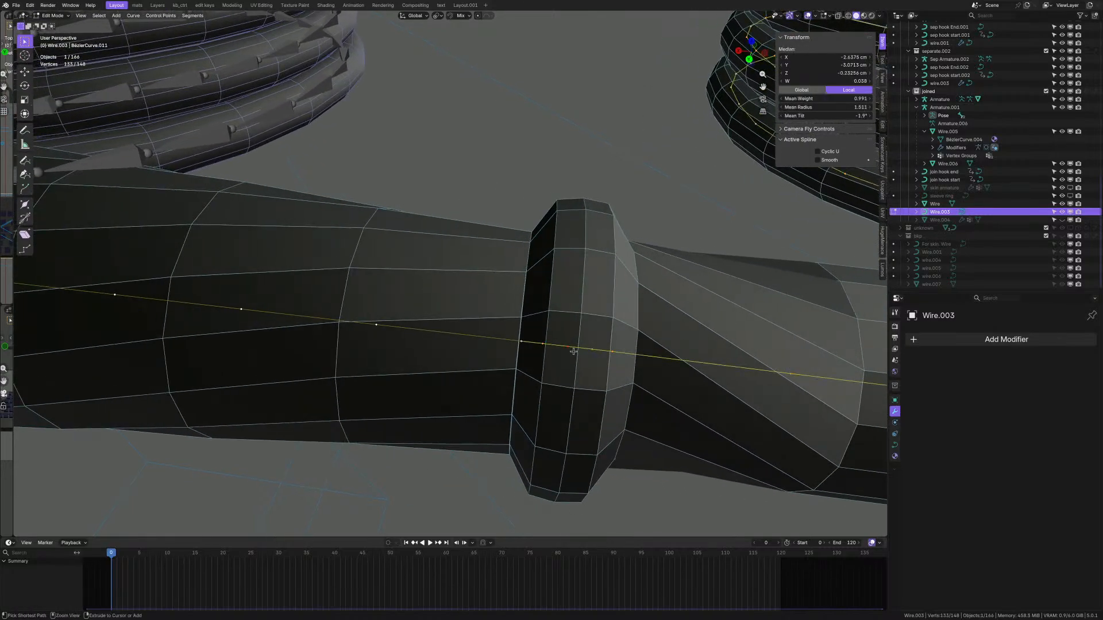
click(373, 328)
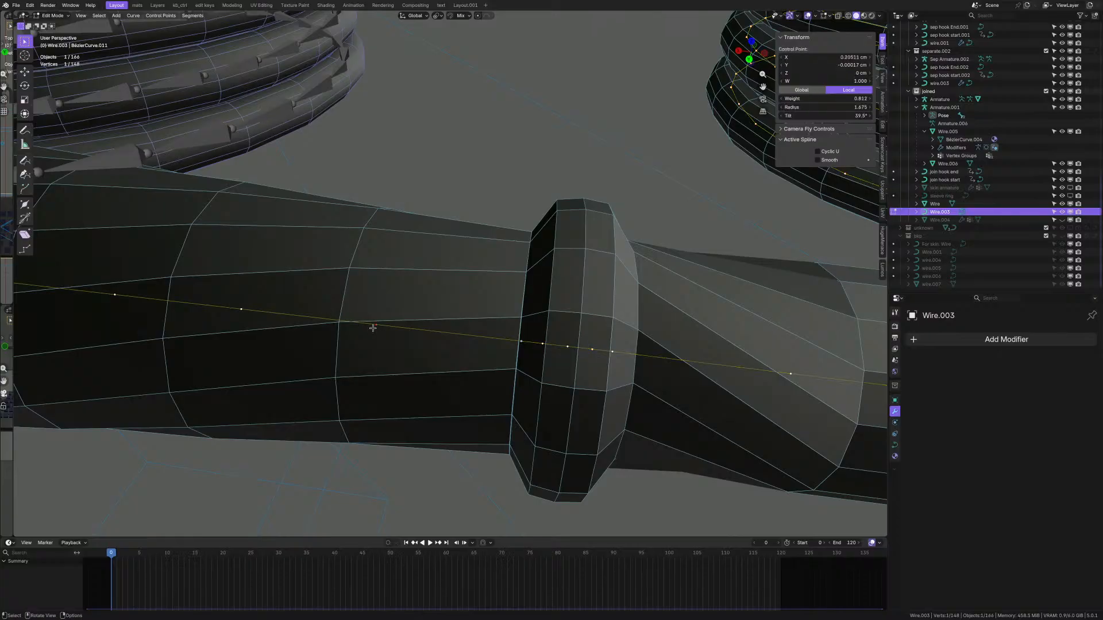
key(ctrl+l)
key(g)
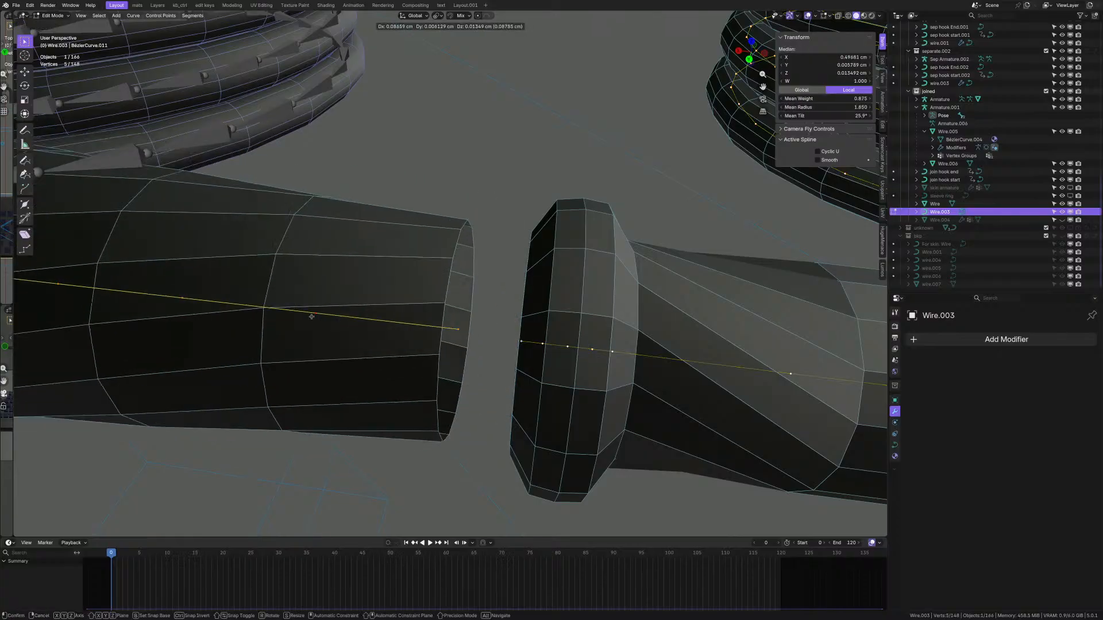
right_click(338, 306)
scroll(427, 315, down, 4)
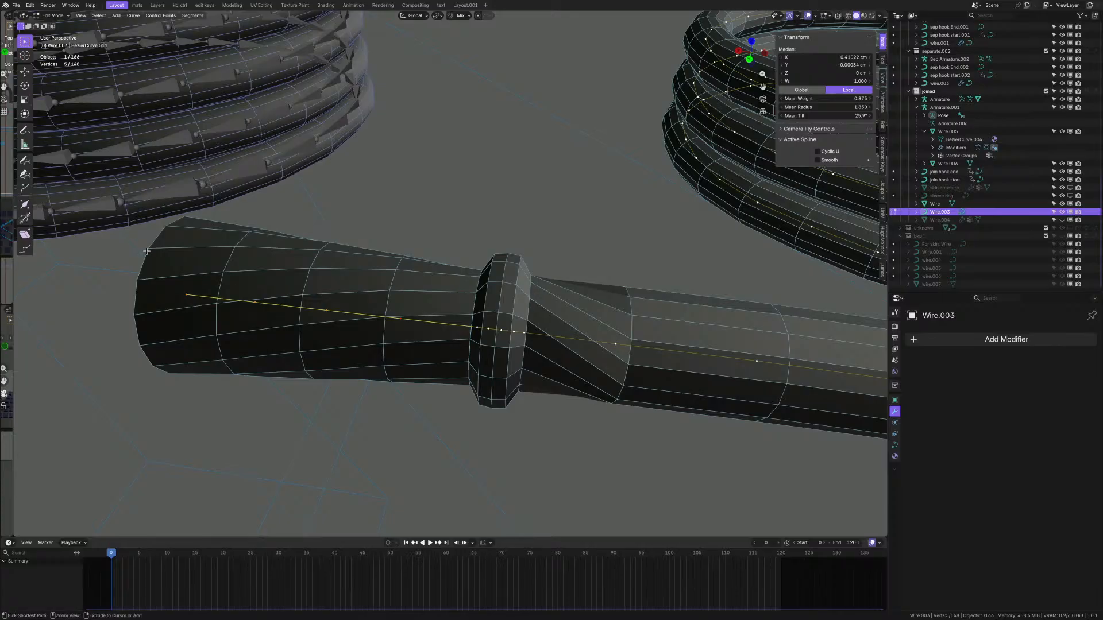
- Delete another control point by the ring and join the left and right tube ends
ctrl+drag(134, 248, 407, 379)
scroll(421, 283, up, 2)
key(x)
click(385, 280)
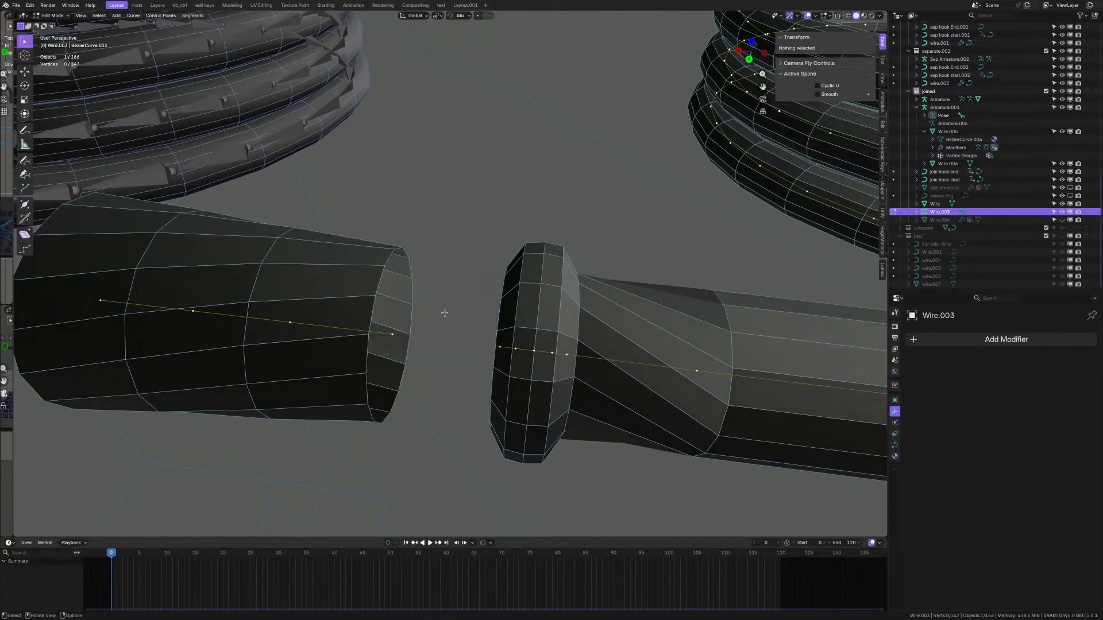
middle_drag(402, 322, 382, 358)
click(382, 358)
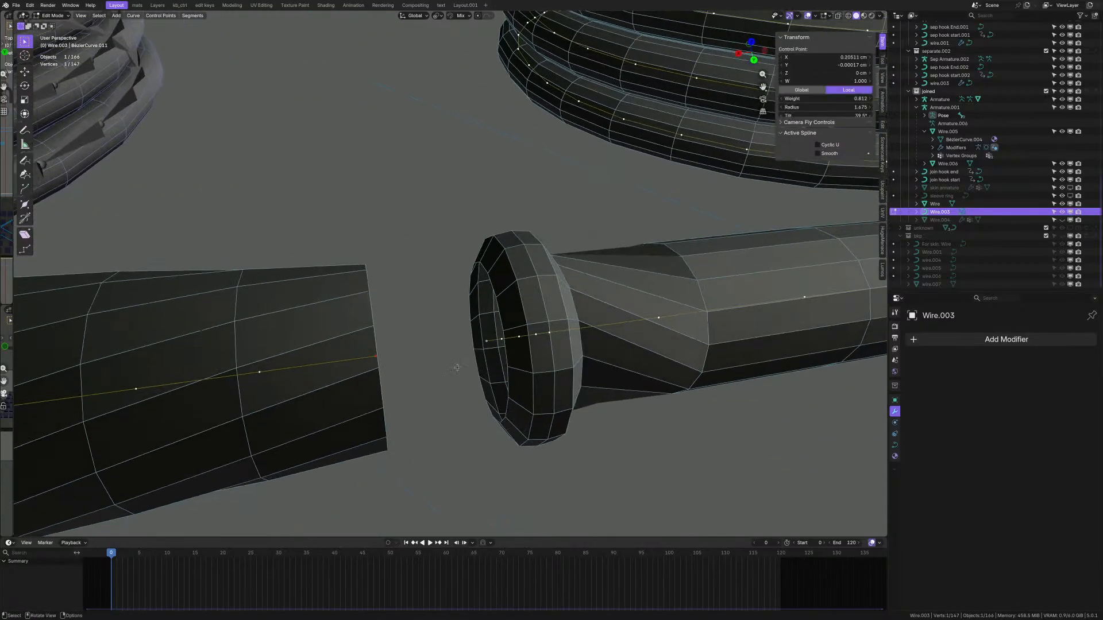
shift+click(486, 344)
key(f)
- Select a single control point beside the ring
middle_drag(486, 357, 352, 342)
scroll(333, 344, up, 2)
click(322, 352)
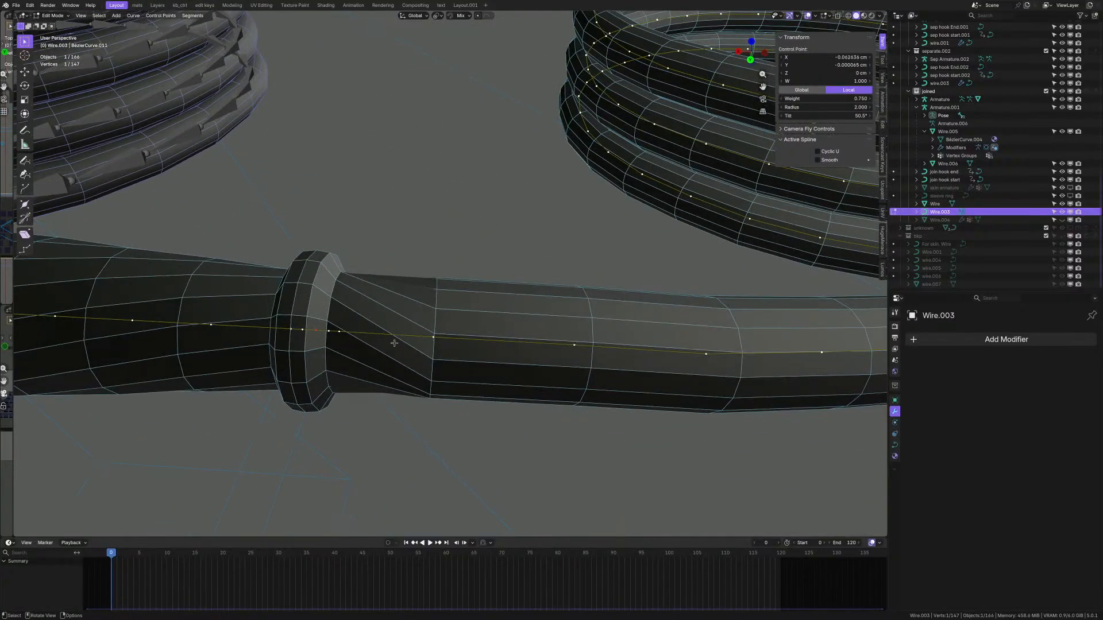
scroll(405, 339, down, 6)
- Frame the control point by the ring and give it a 50.5° tilt
key(KP_Decimal)
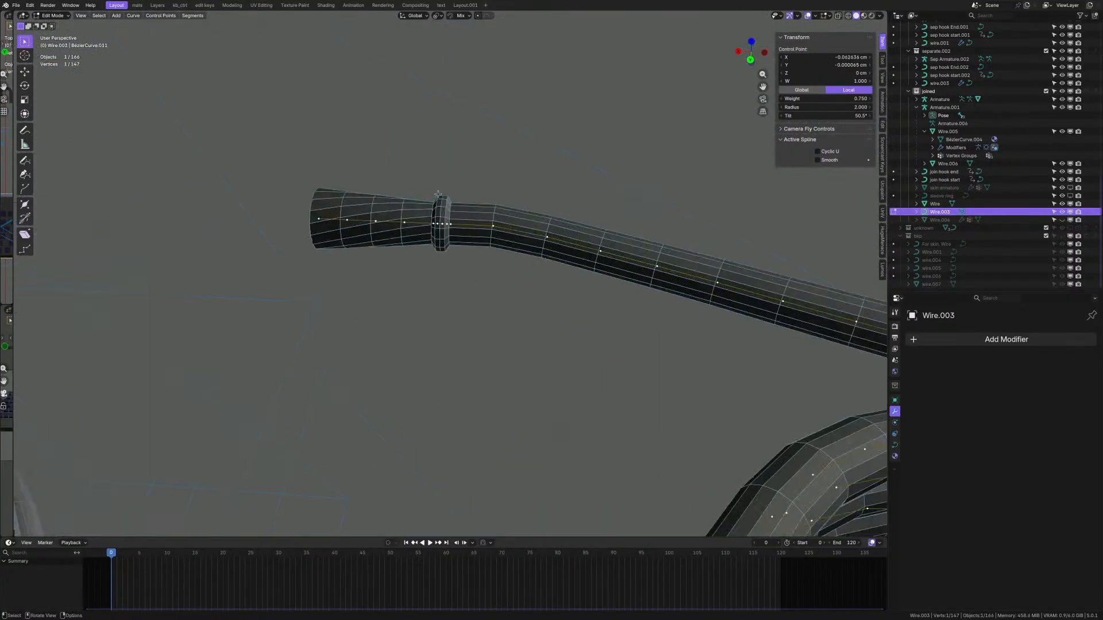
shift+middle_drag(388, 291, 531, 329)
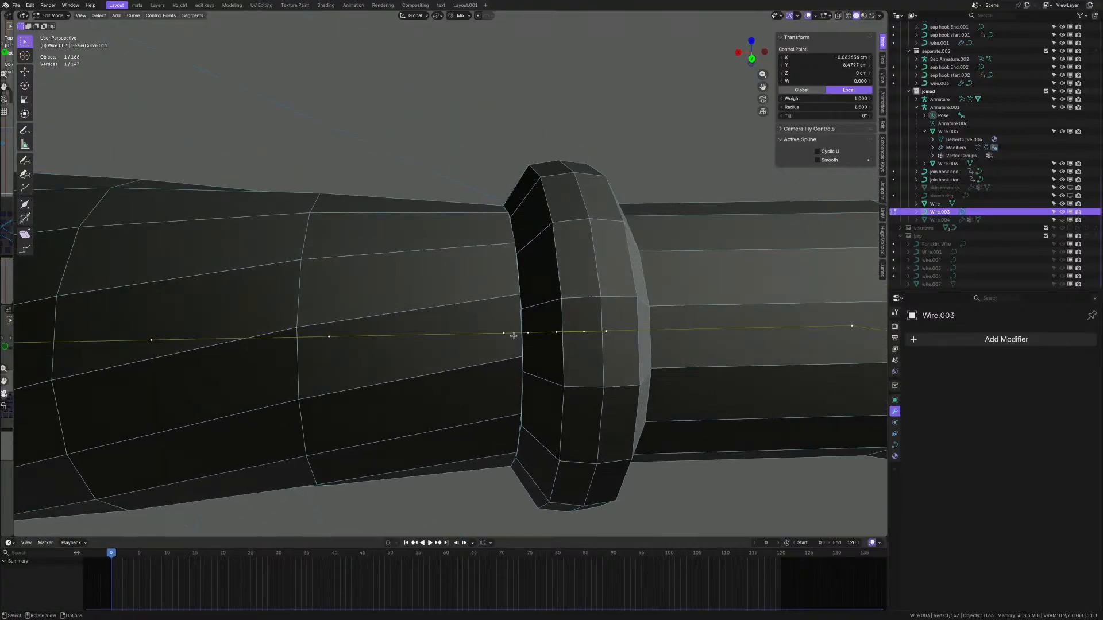
scroll(430, 340, down, 4)
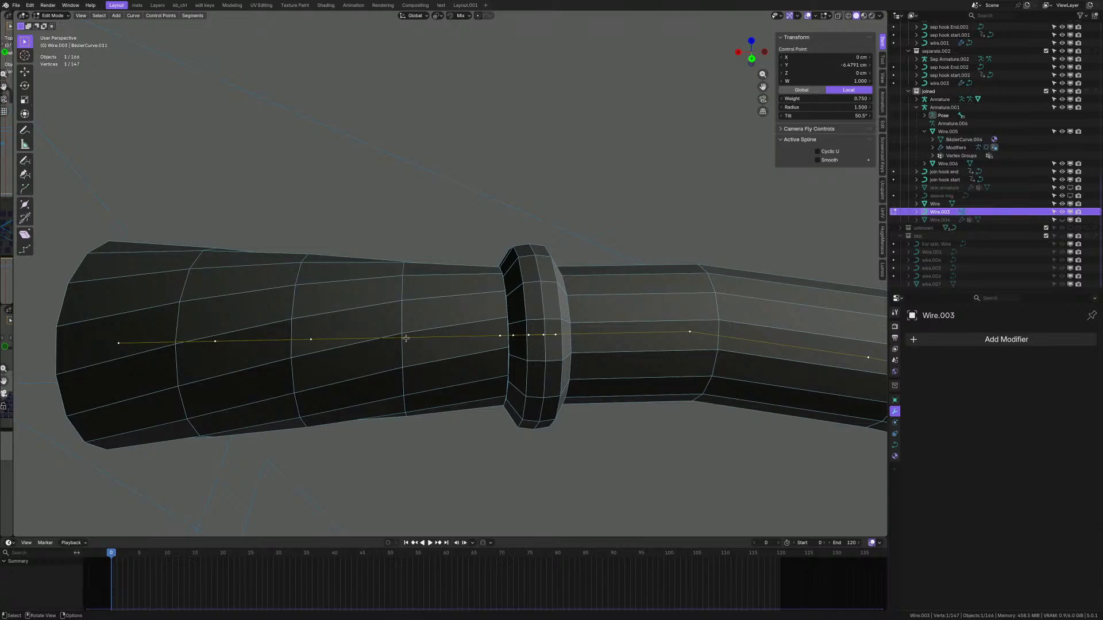
ctrl+click(407, 351)
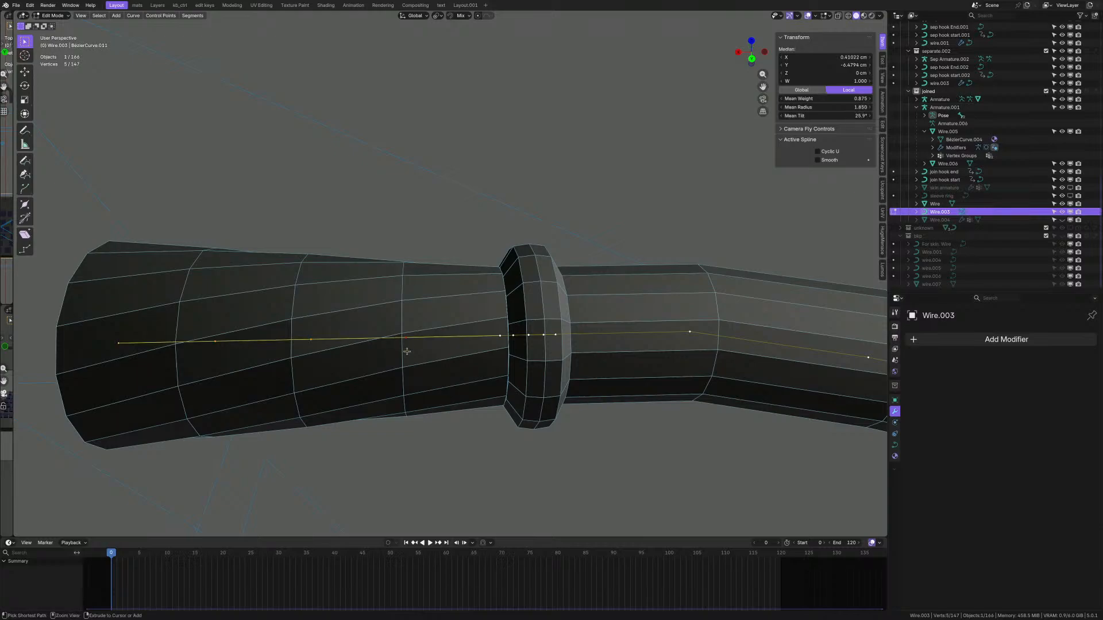
drag(436, 435, 95, 228)
click(564, 332)
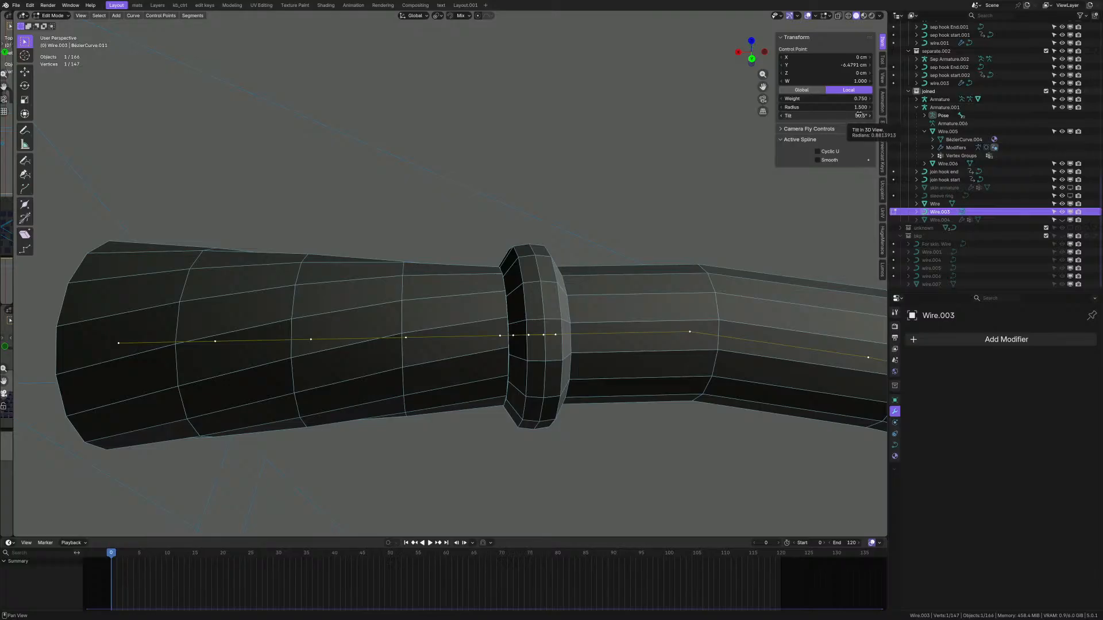
double_click(859, 114)
key(Return)
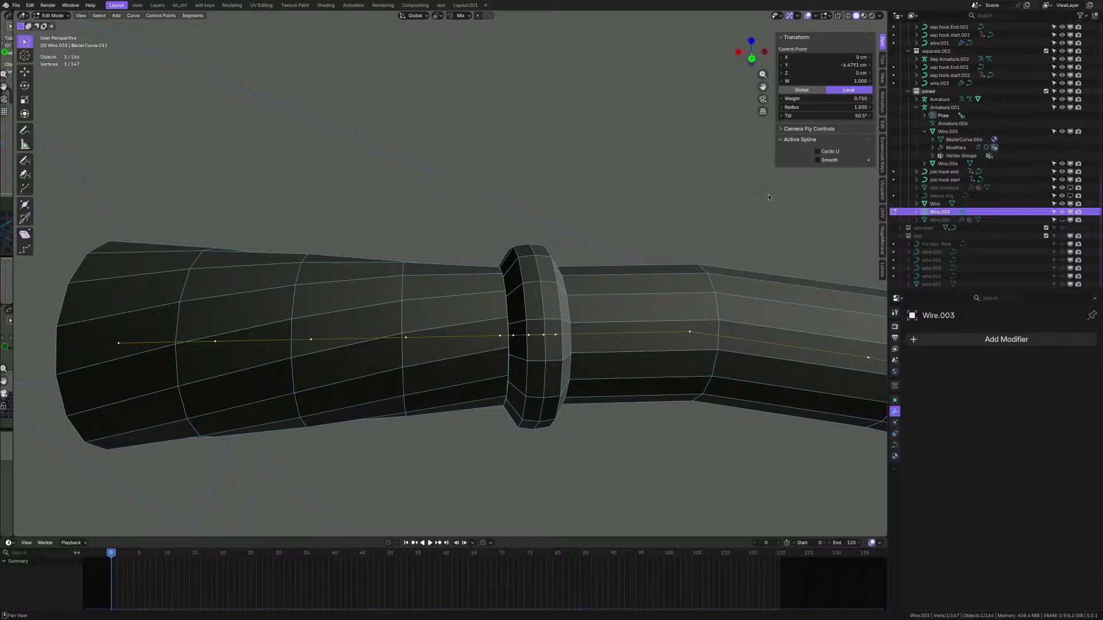
key(g)
right_click(459, 273)
- Grow the selection to neighbouring points and set their mean tilt to 50.5°
scroll(536, 320, up, 1)
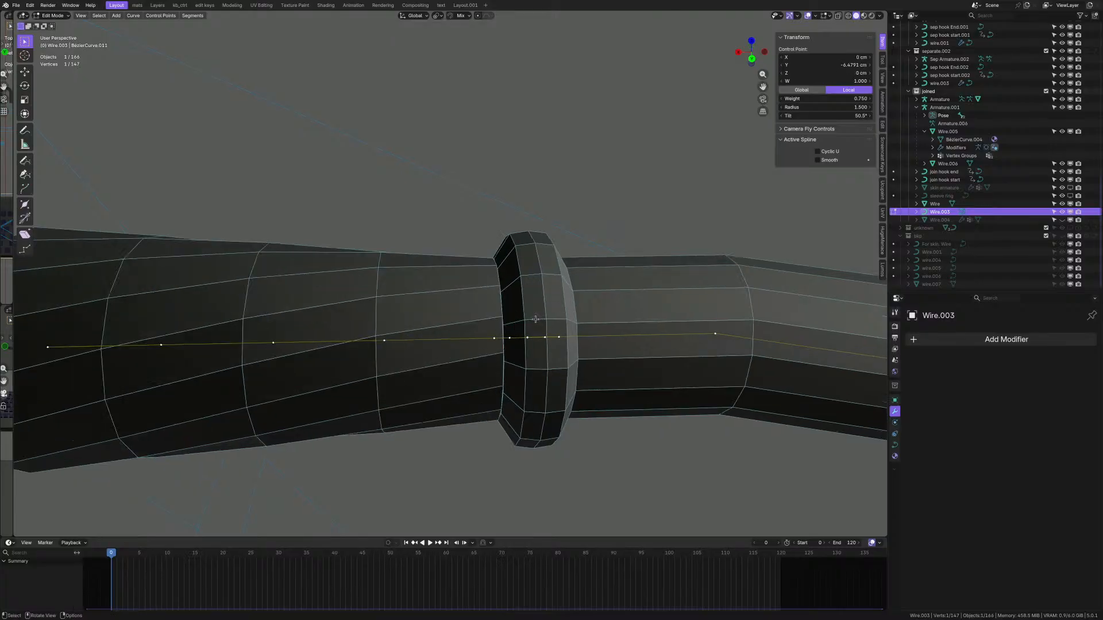
scroll(512, 339, up, 2)
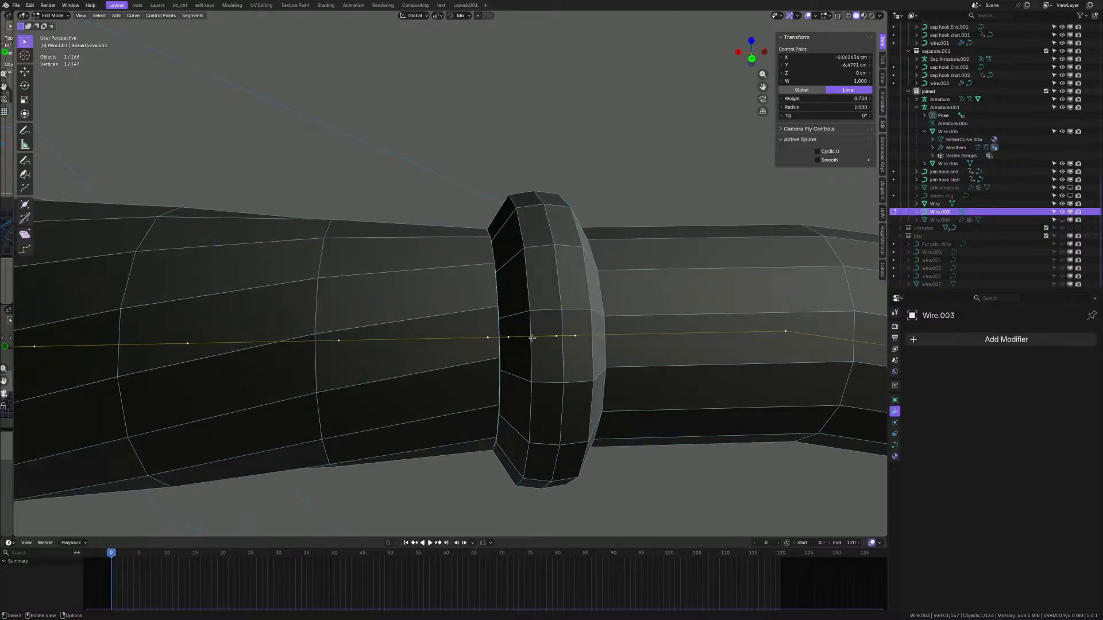
key(ctrl+KP_Add)
key(ctrl+KP_Add)
click(816, 116)
text(50.5d)
key(Return)
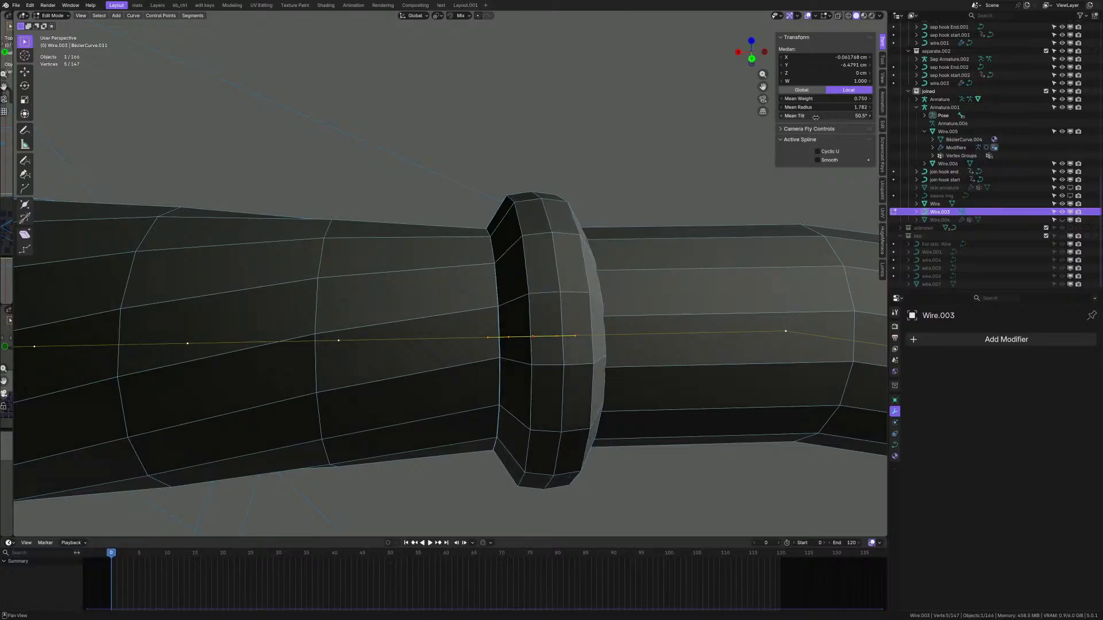
middle_drag(544, 349, 598, 341)
- Delete one more point near the ring and rejoin the tube ends with a segment
click(433, 328)
key(ctrl+KP_Add)
key(ctrl+KP_Add)
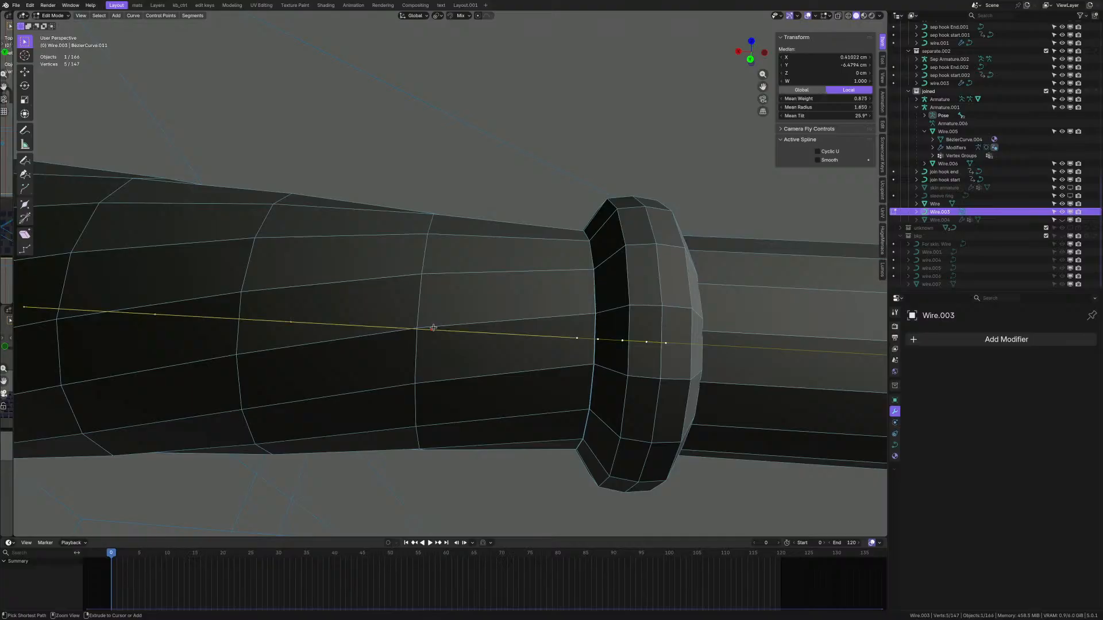
scroll(433, 328, down, 3)
drag(460, 365, 186, 200)
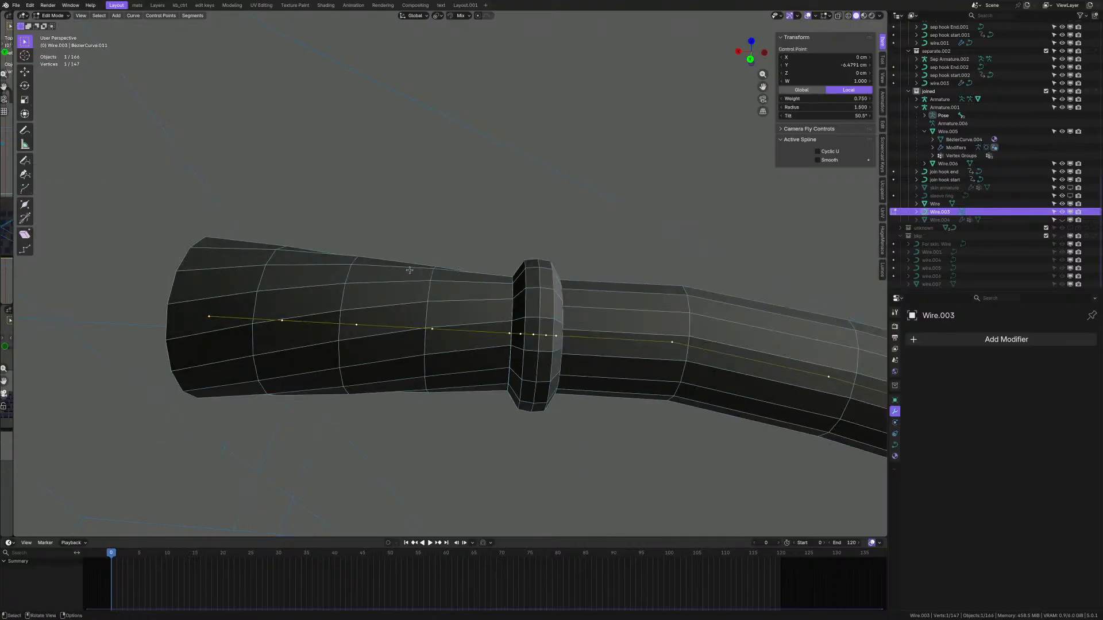
key(x)
click(411, 273)
scroll(474, 329, up, 2)
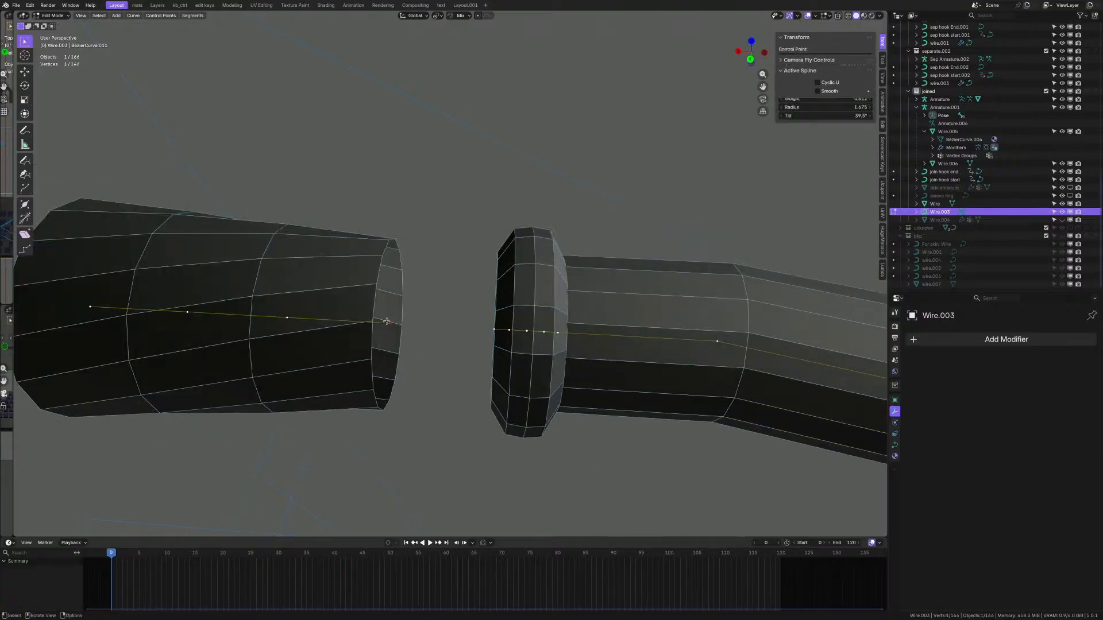
key(f)
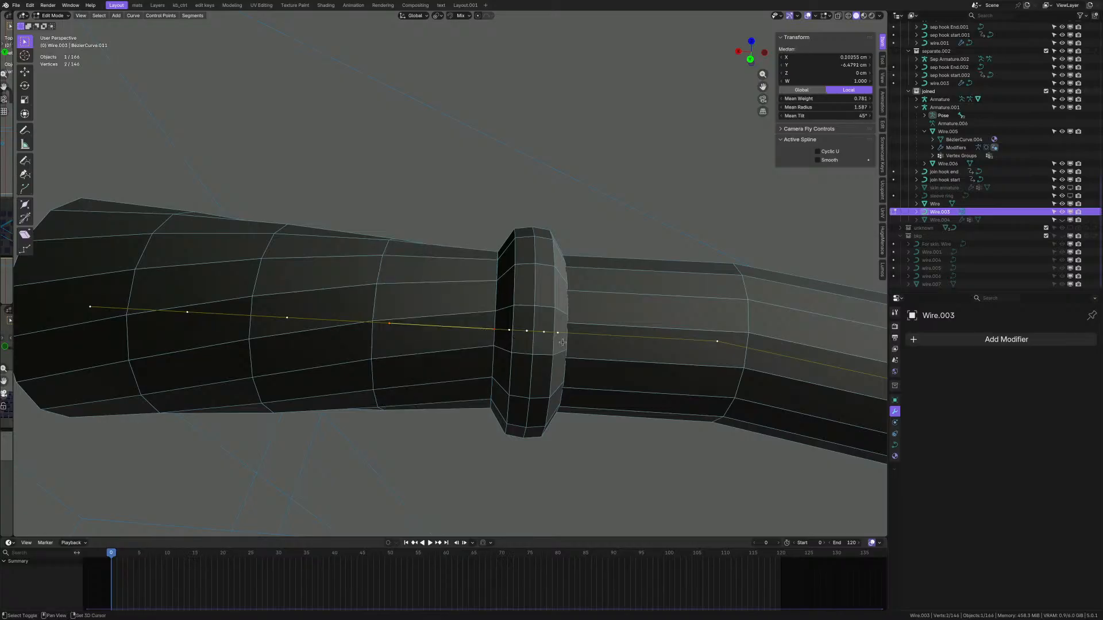
shift+middle_drag(551, 341, 445, 334)
scroll(445, 333, up, 3)
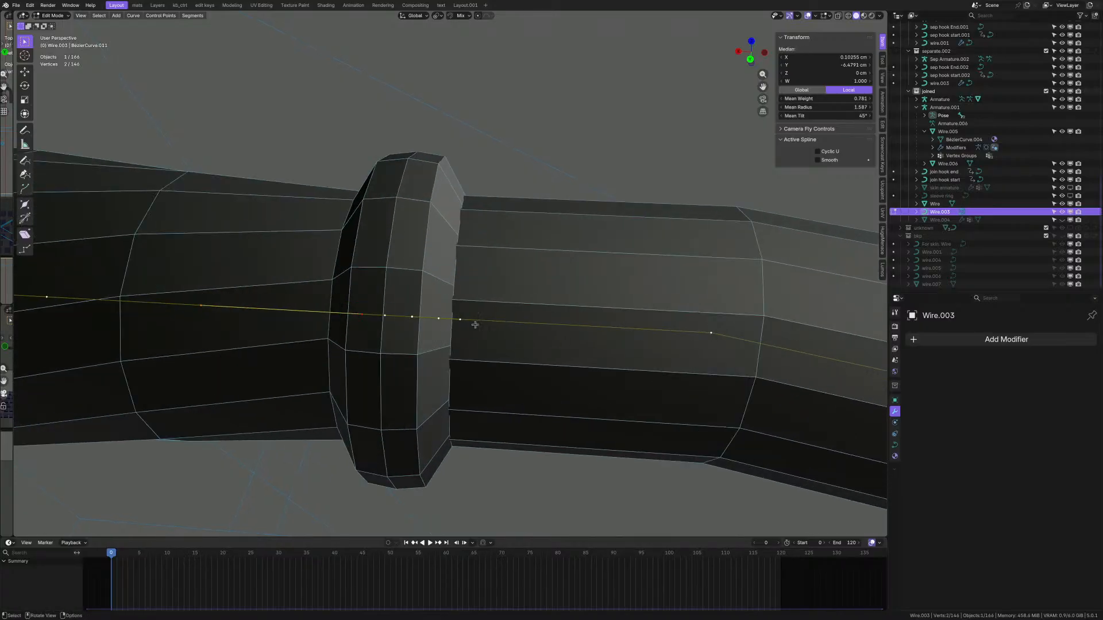
- Select the entire linked wire spline from one of its control points
click(702, 328)
scroll(608, 323, down, 3)
shift+middle_drag(608, 322, 525, 324)
scroll(525, 324, up, 1)
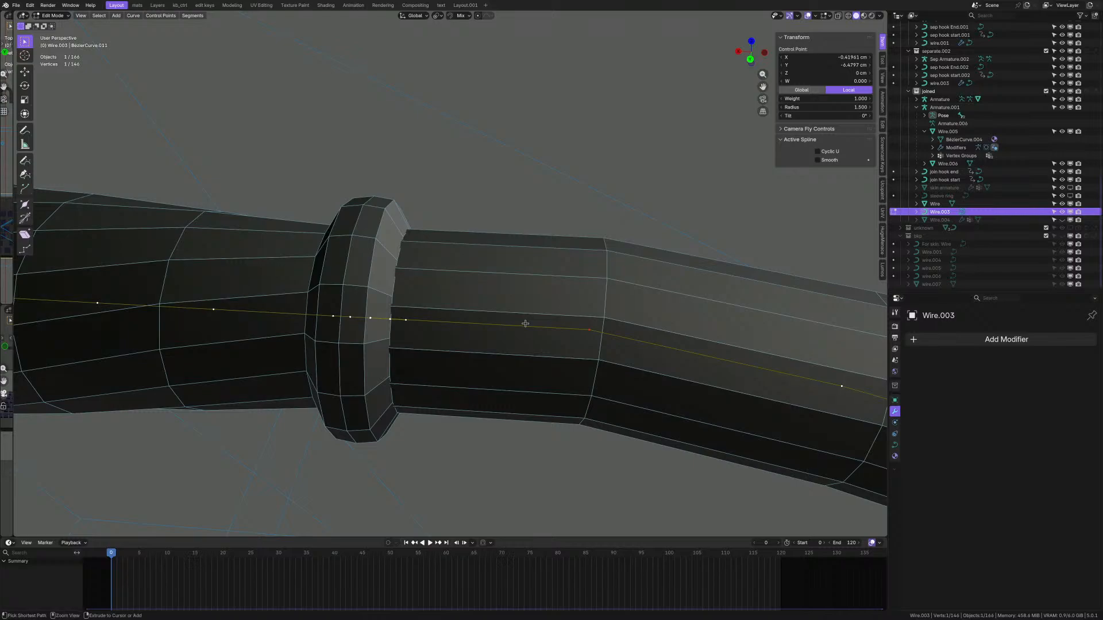
key(ctrl+l)
- Delete one control point near the ring, splitting the wire in two
scroll(525, 323, down, 8)
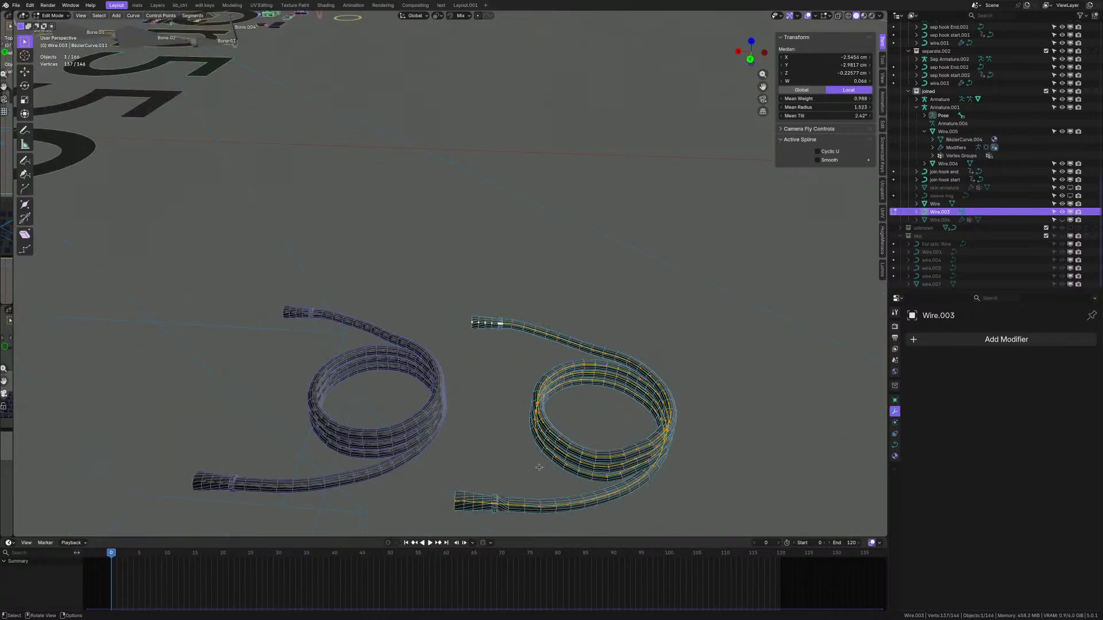
ctrl+drag(417, 343, 812, 525)
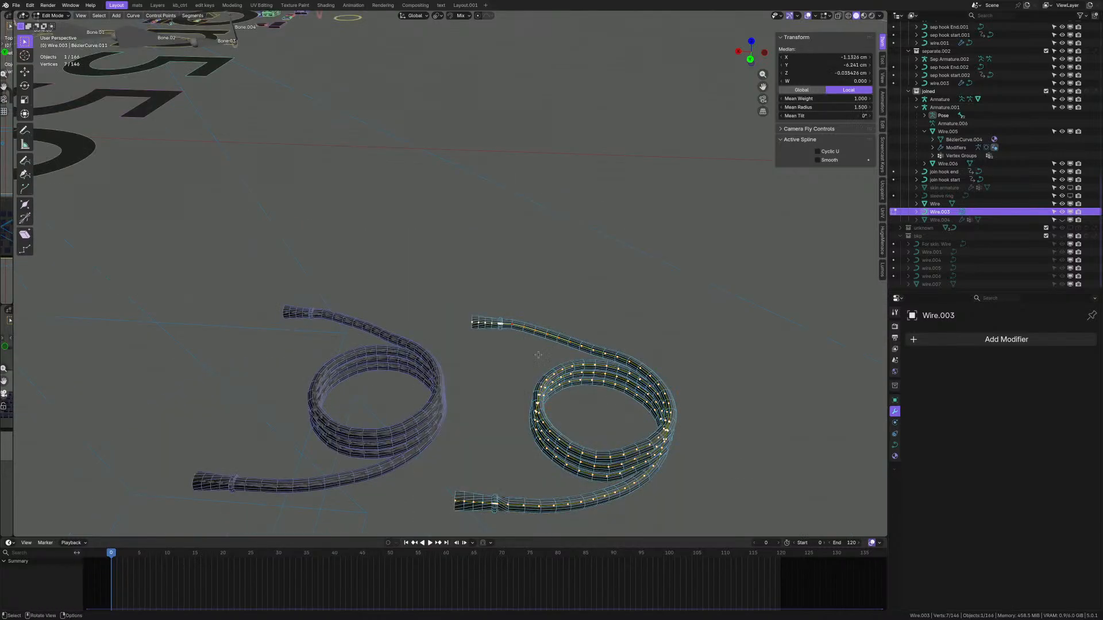
scroll(535, 349, up, 7)
ctrl+drag(519, 259, 676, 361)
scroll(477, 274, up, 5)
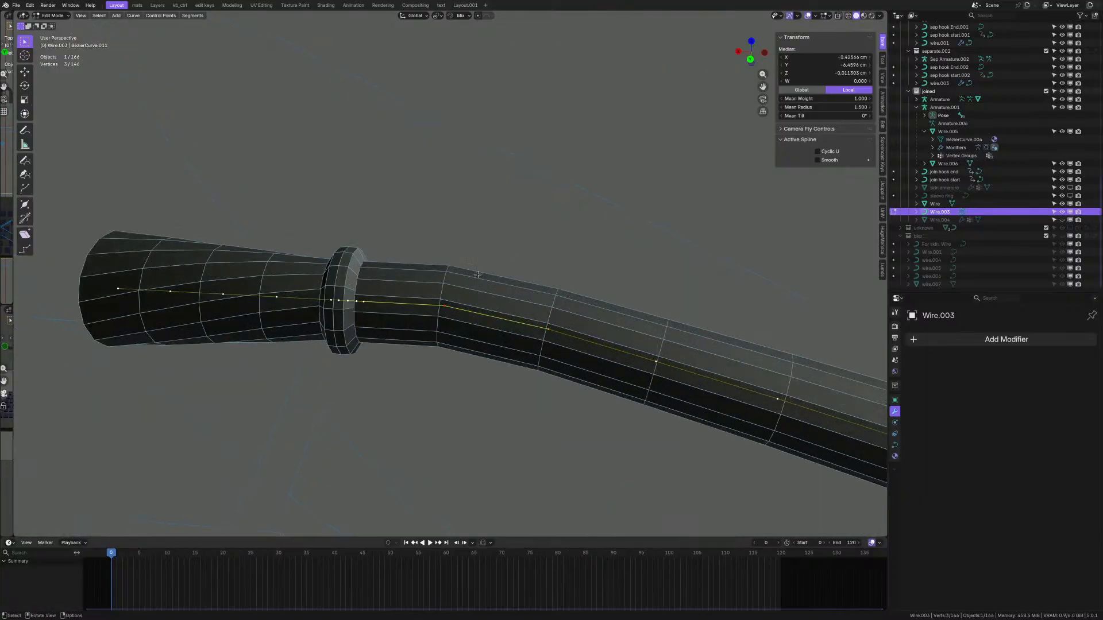
click(445, 306)
scroll(538, 360, up, 4)
key(x)
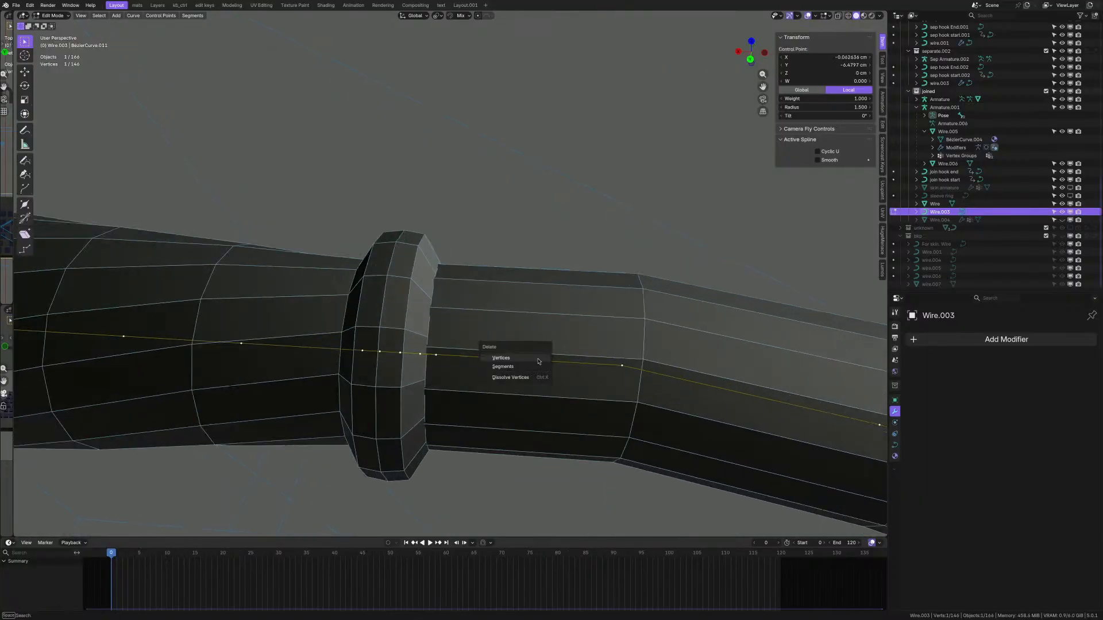
click(539, 361)
- Select both wire ends, then the whole linked wire spline with Ctrl+L
scroll(537, 358, down, 2)
click(434, 350)
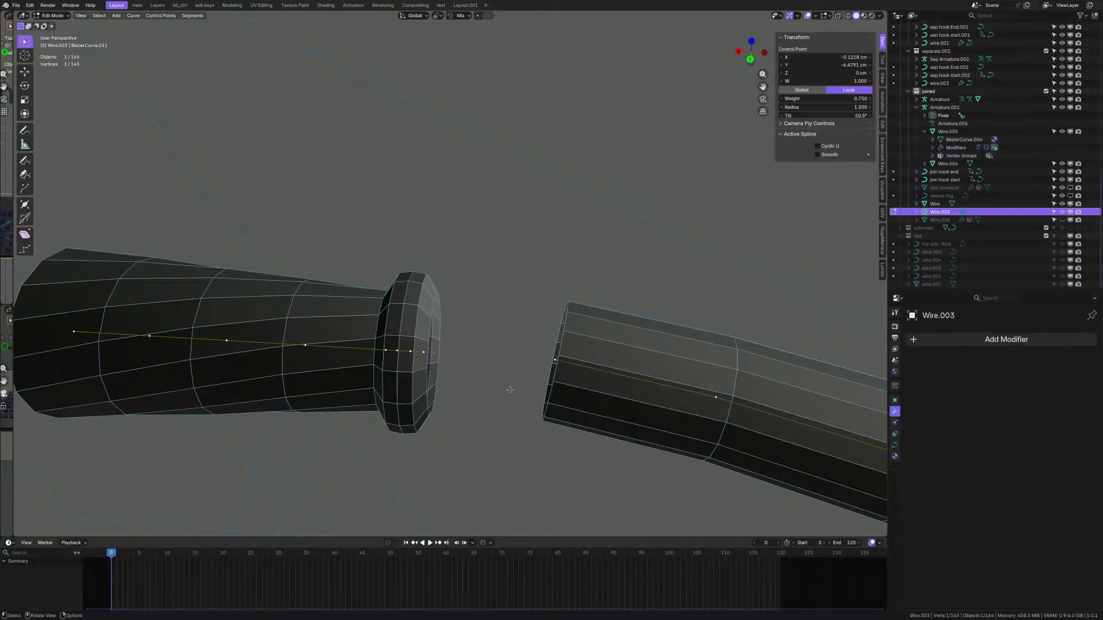
shift+click(557, 362)
scroll(556, 361, down, 8)
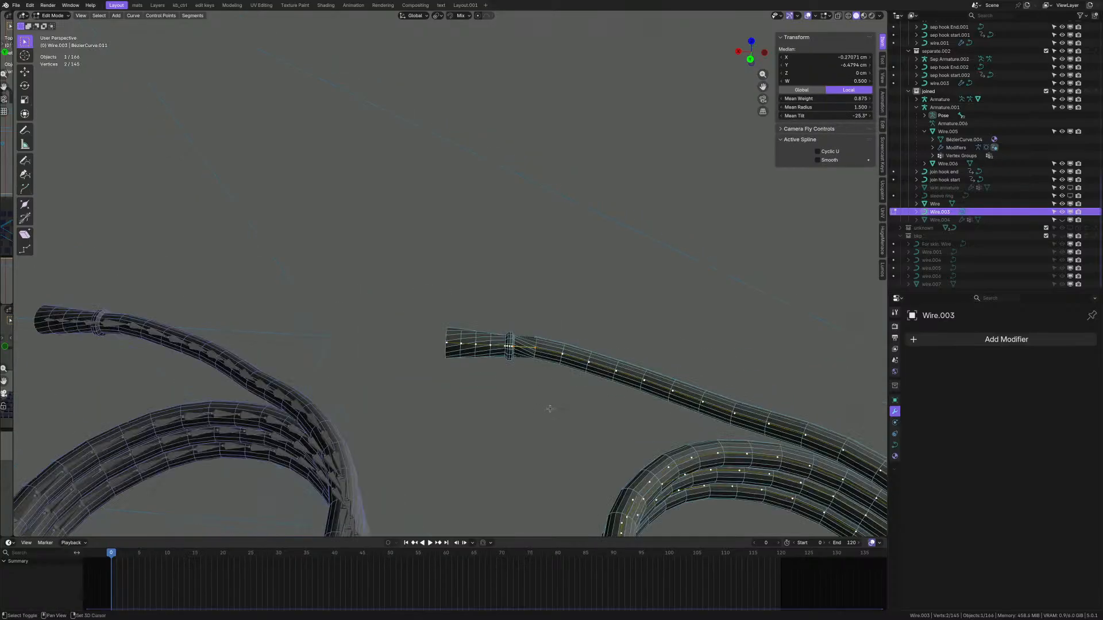
middle_drag(512, 254, 502, 270)
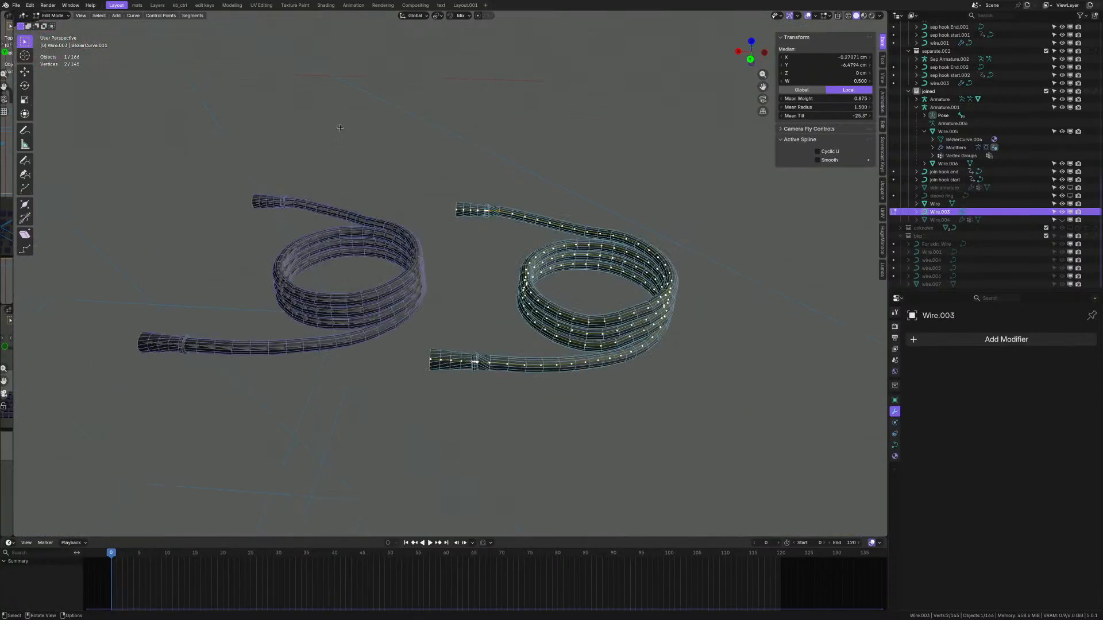
drag(340, 127, 482, 410)
scroll(499, 185, up, 4)
shift+drag(446, 213, 476, 265)
scroll(475, 253, down, 2)
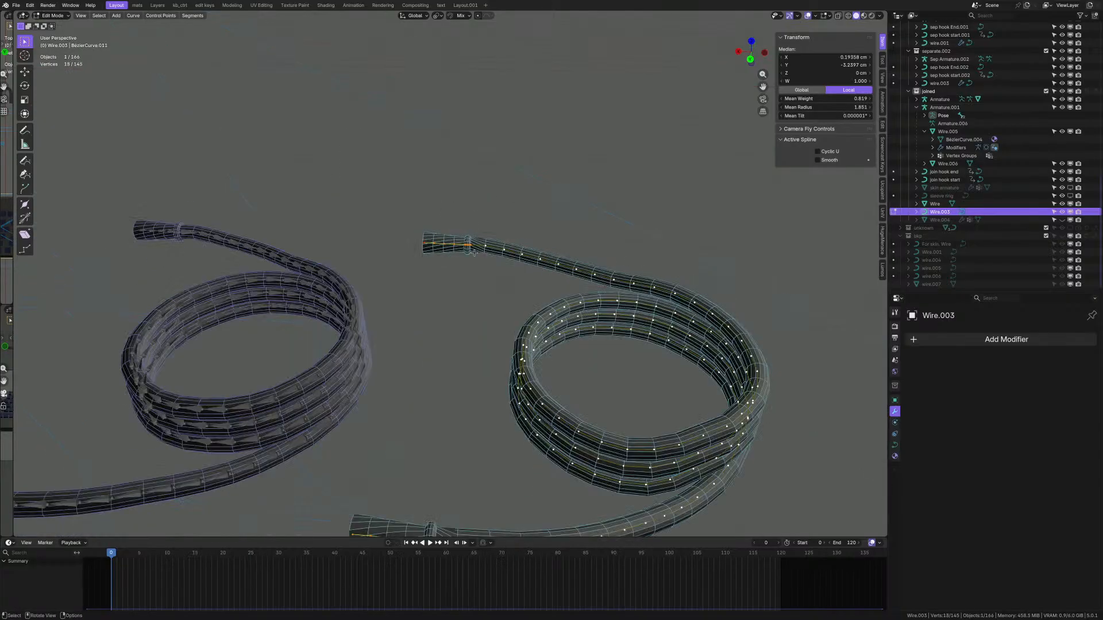
scroll(474, 252, down, 3)
scroll(476, 270, up, 2)
key(ctrl+l)
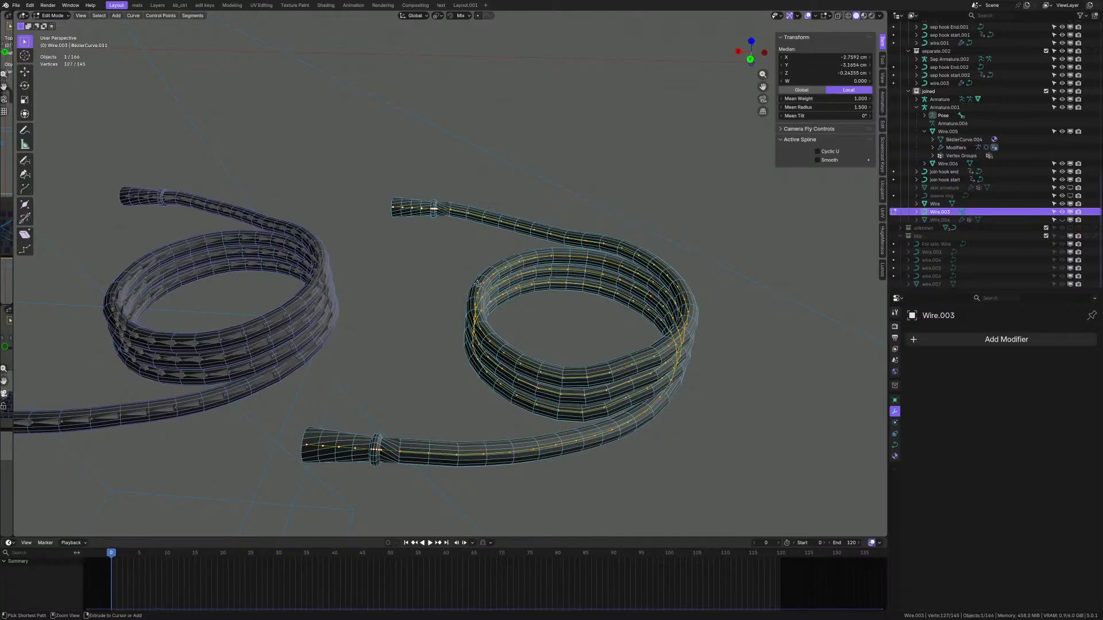
- Set the selected spline's mean tilt to 50.5°
scroll(525, 405, up, 2)
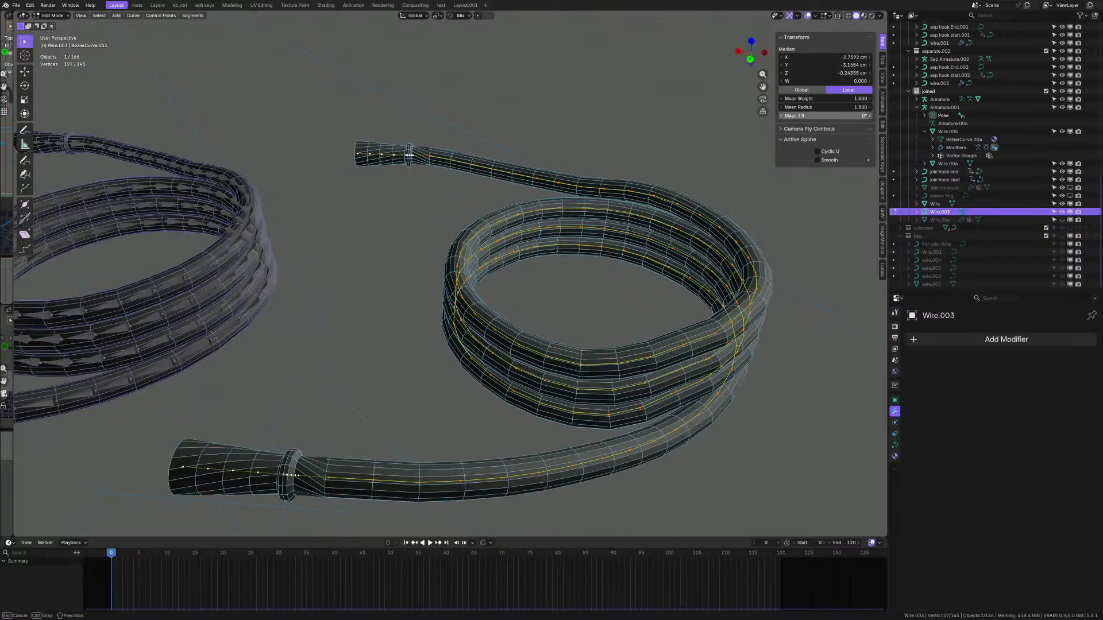
click(826, 117)
text(50.5)
key(Return)
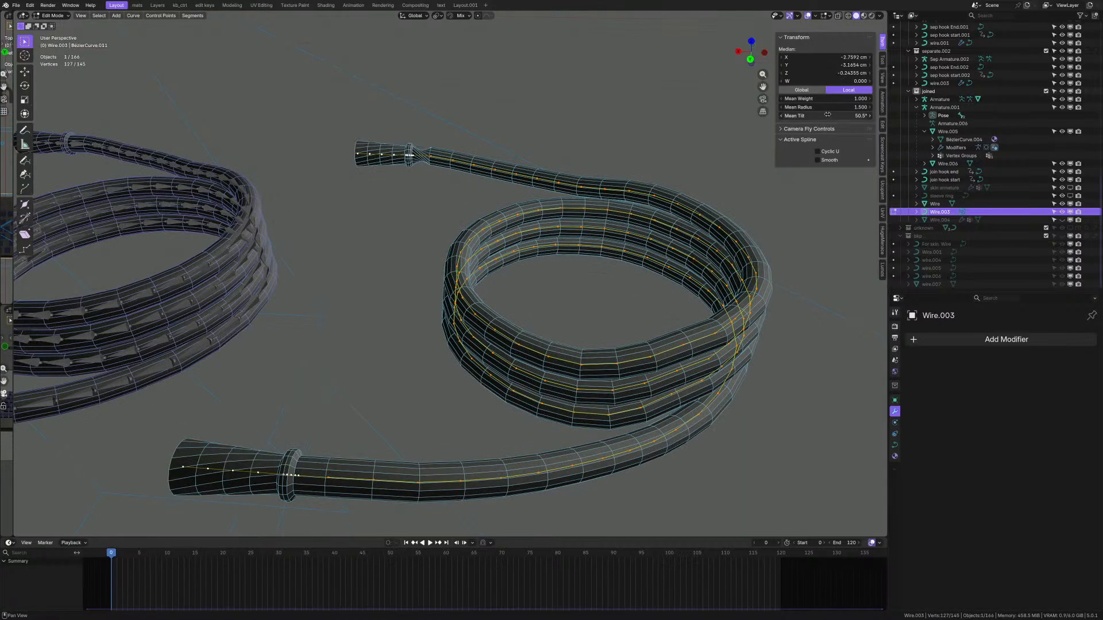
- Box-select the connector-end control points and tilt them by a negative angle
shift+middle_drag(505, 166, 568, 279)
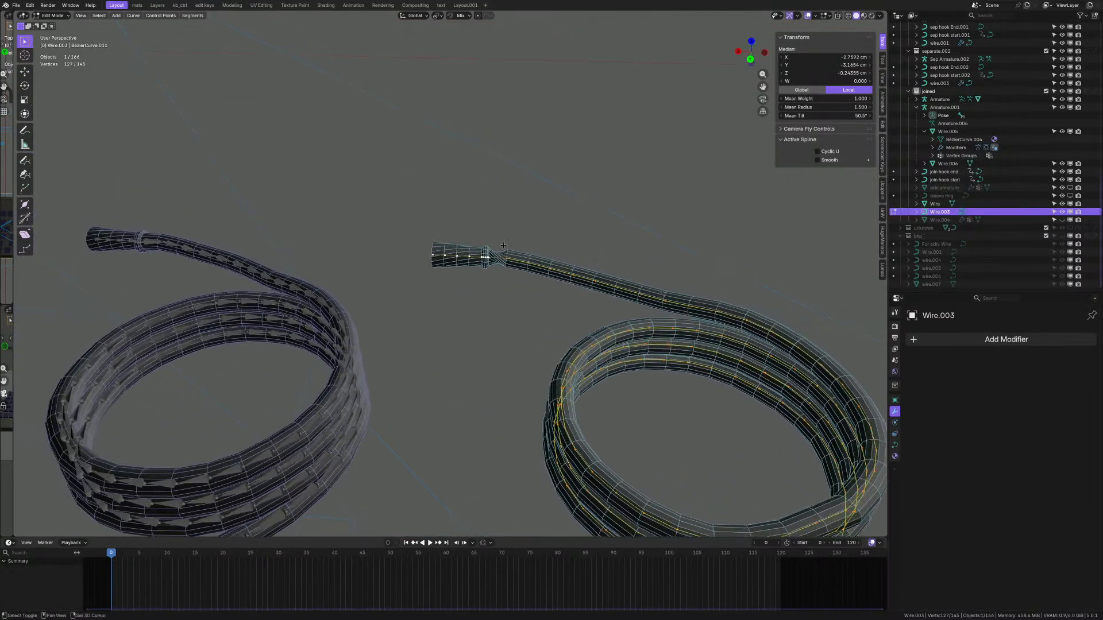
scroll(476, 240, up, 8)
drag(219, 228, 543, 394)
scroll(485, 316, down, 2)
scroll(485, 317, up, 1)
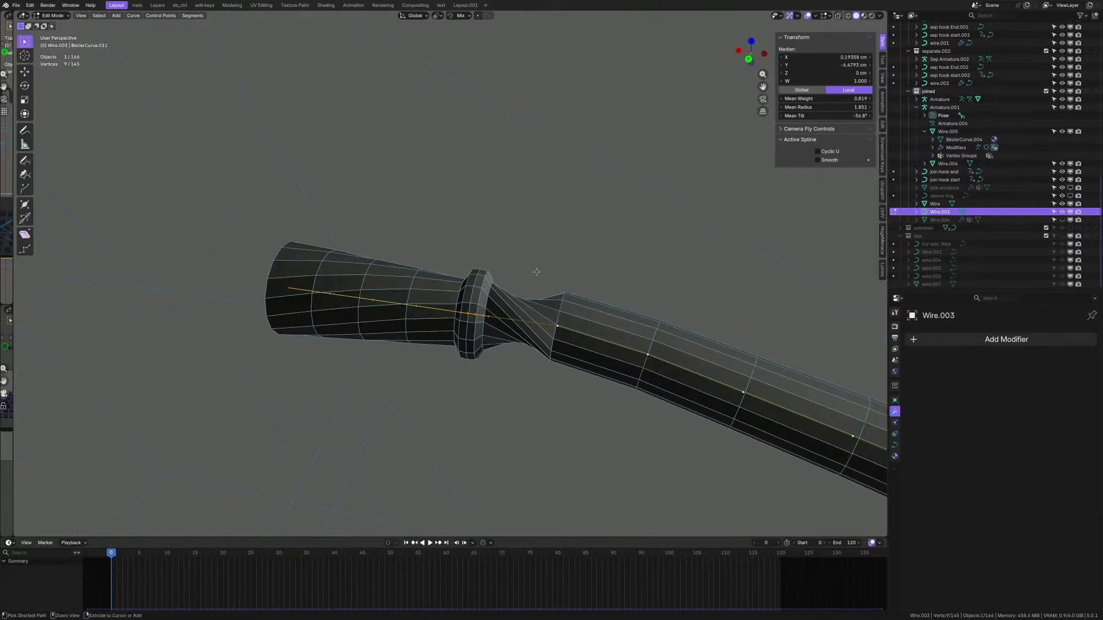
key(ctrl+t)
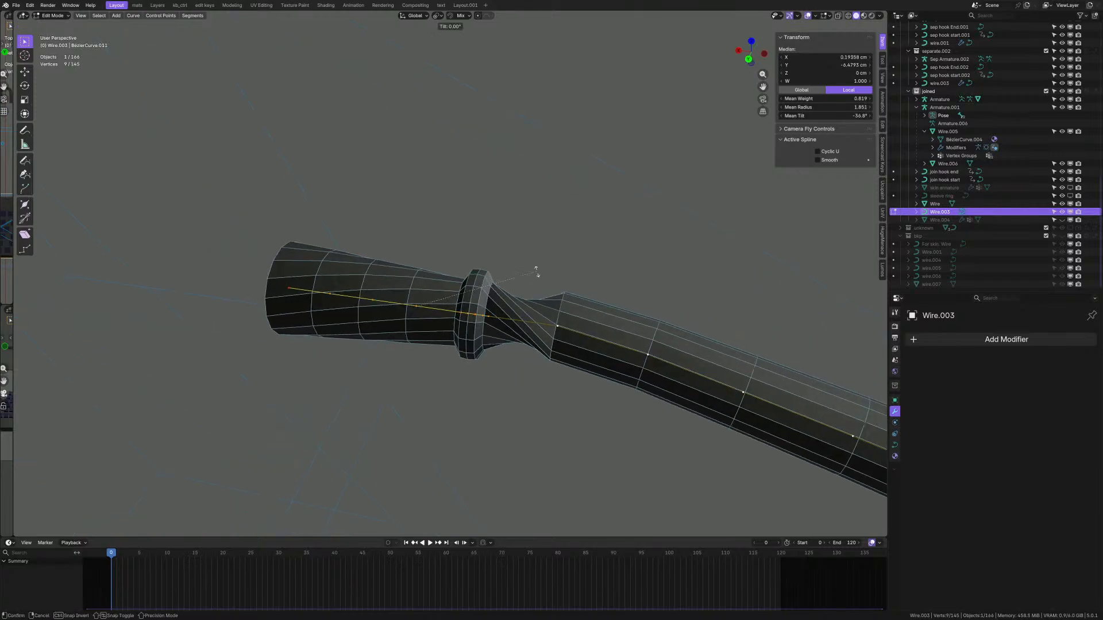
text(50.5d)
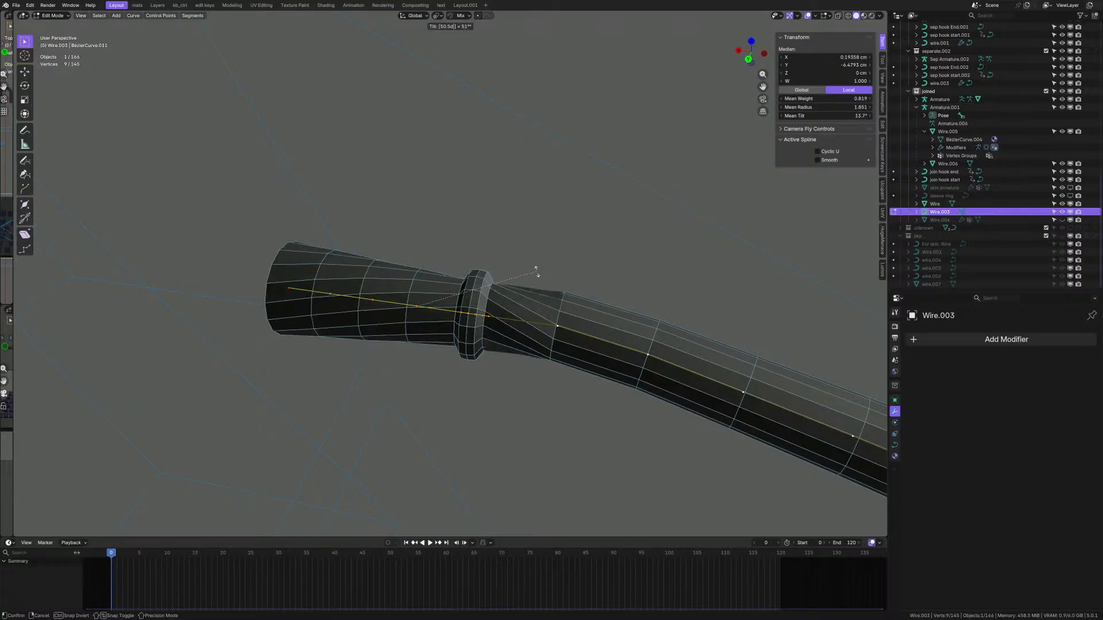
key(minus)
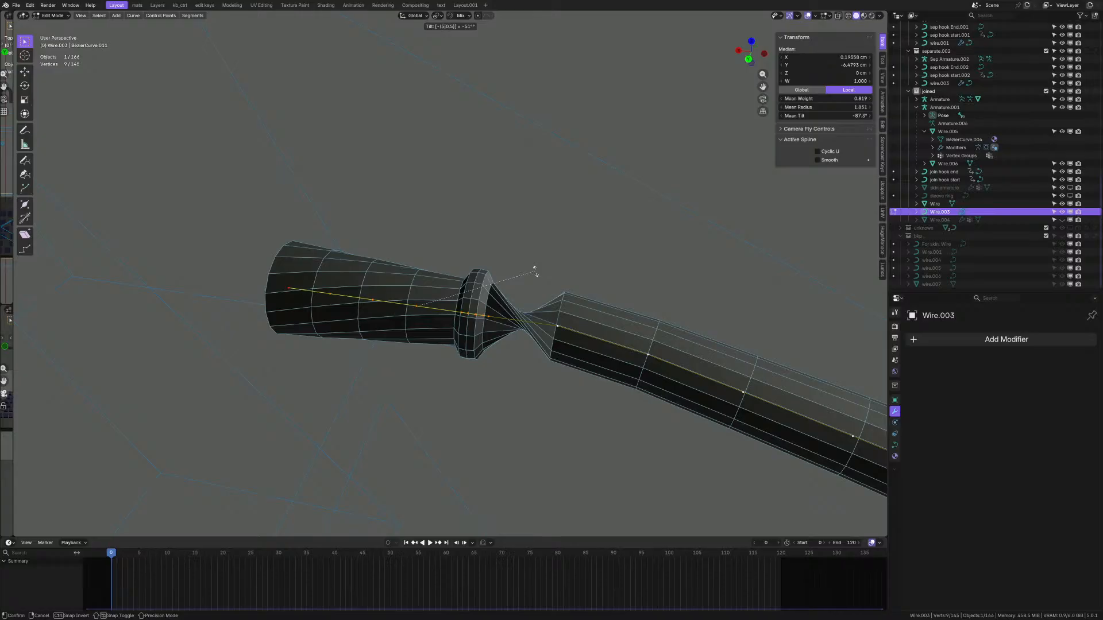
key(BackSpace)
key(BackSpace)
key(BackSpace)
key(BackSpace)
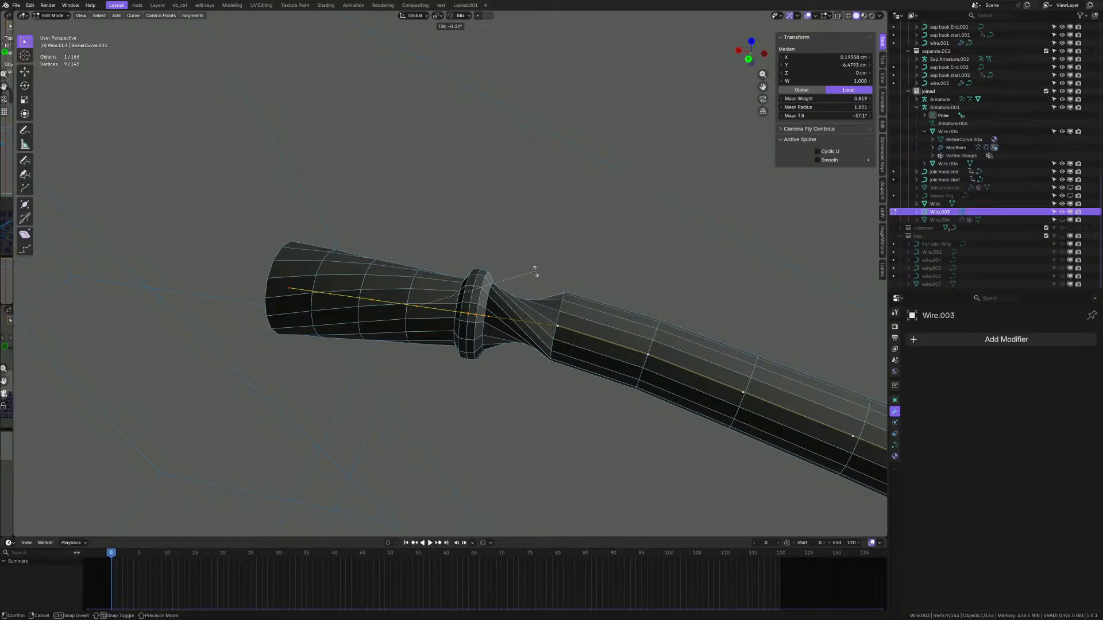
click(535, 272)
- Re-tilt the connector-end points, entering a 110° tilt value
middle_drag(457, 286, 472, 307)
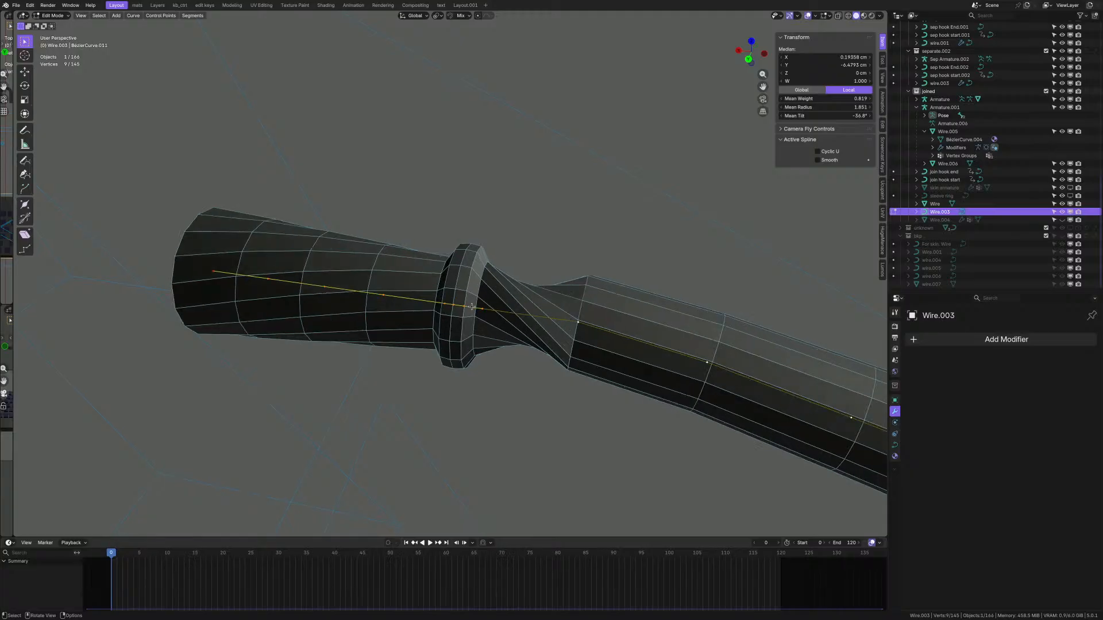
key(ctrl+t)
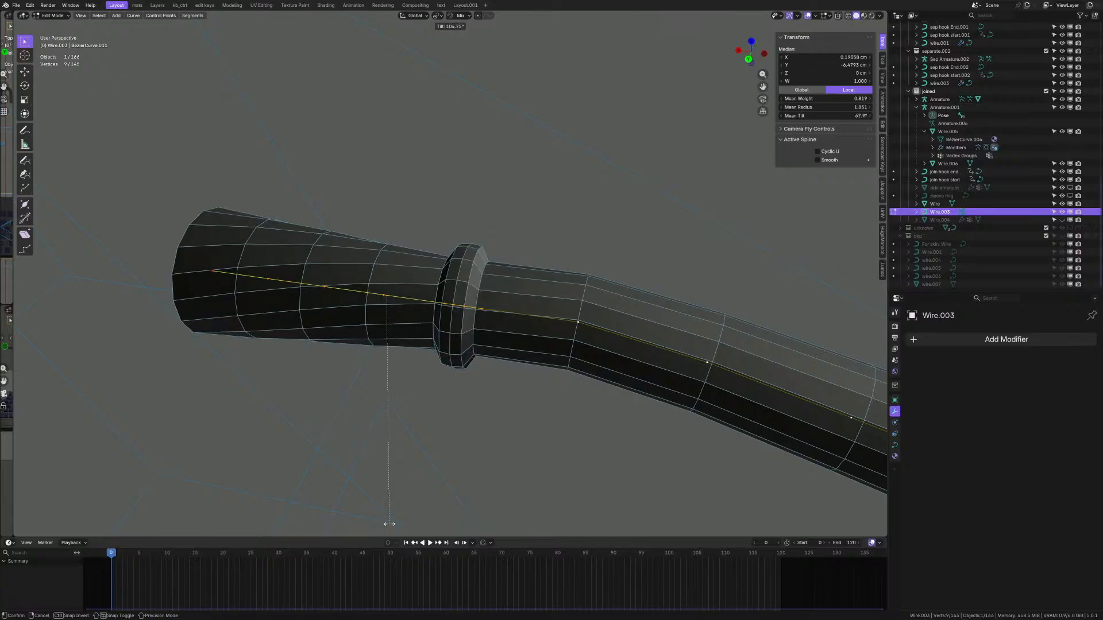
right_click(389, 524)
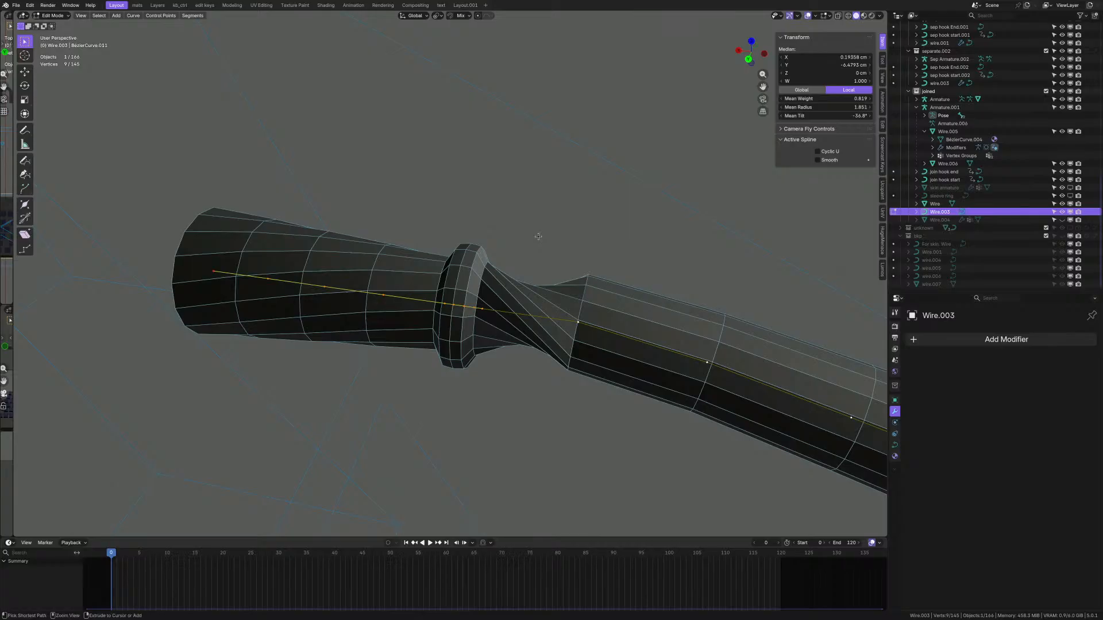
key(ctrl+t)
text(50.5d)
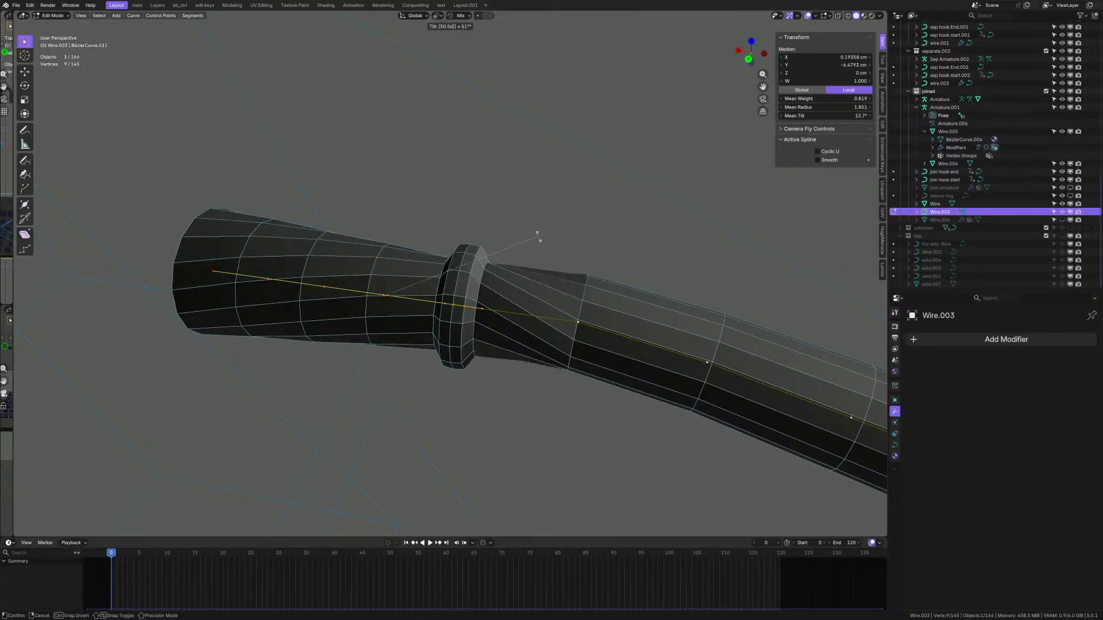
text(50.5)
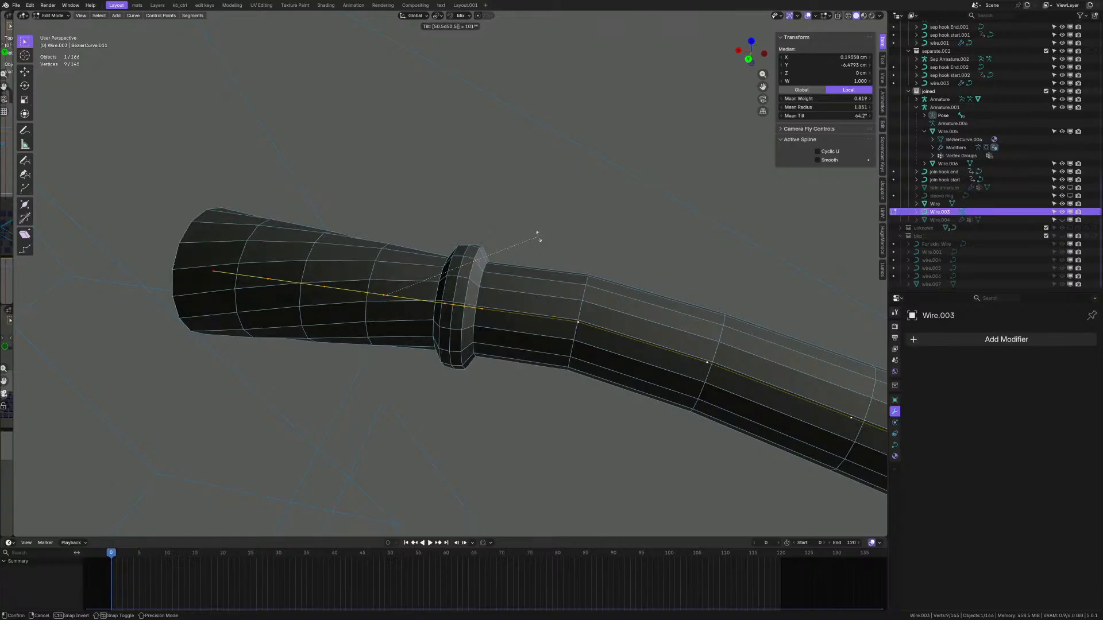
key(ctrl+BackSpace)
text(110)
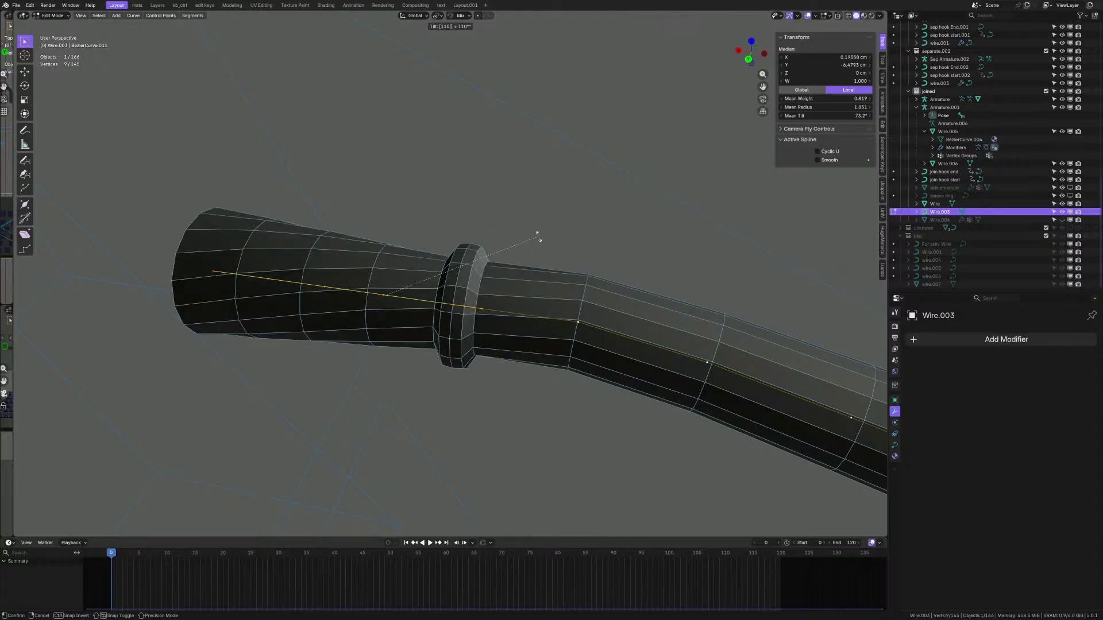
- Confirm the 110° tilt, then change the Tilt redo angle to 105°
key(Return)
scroll(481, 269, down, 8)
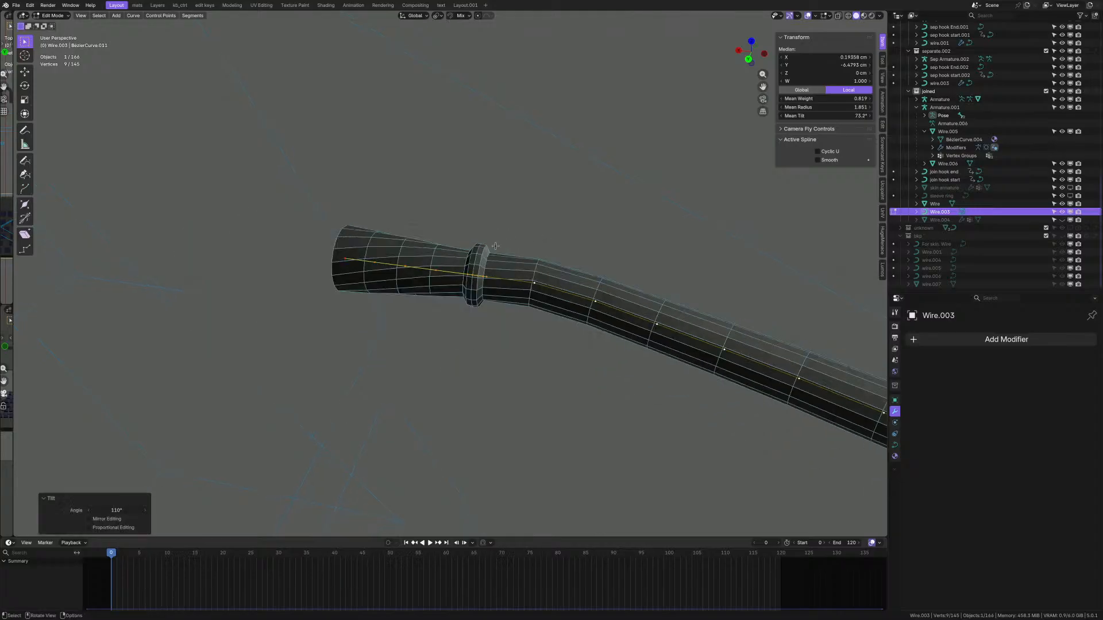
scroll(481, 269, up, 10)
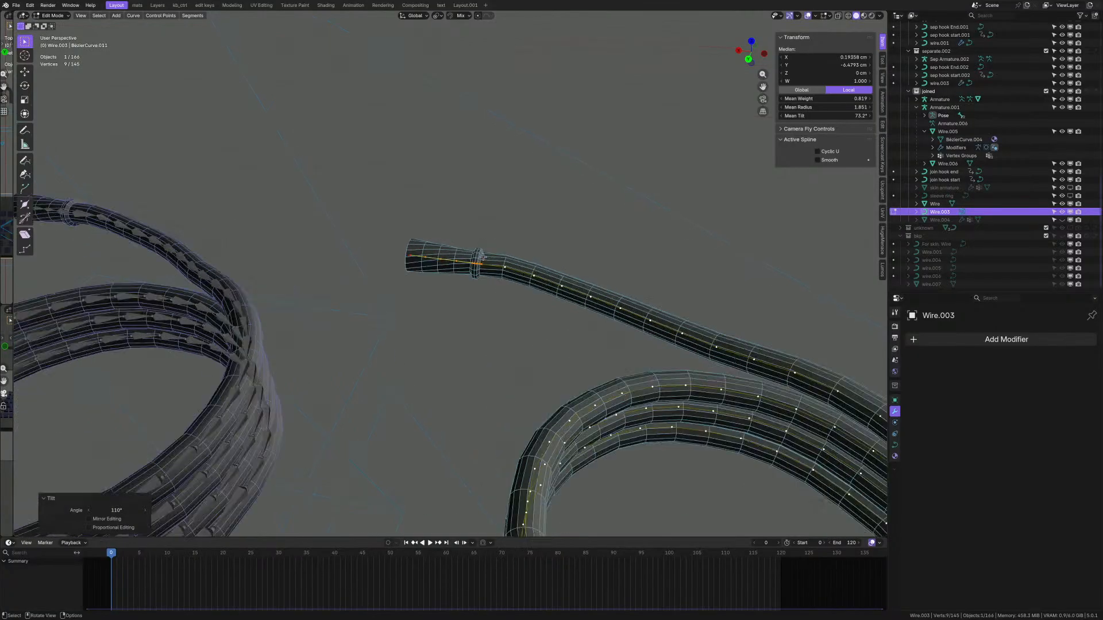
middle_drag(481, 269, 489, 315)
scroll(526, 264, down, 4)
scroll(489, 315, up, 2)
click(116, 510)
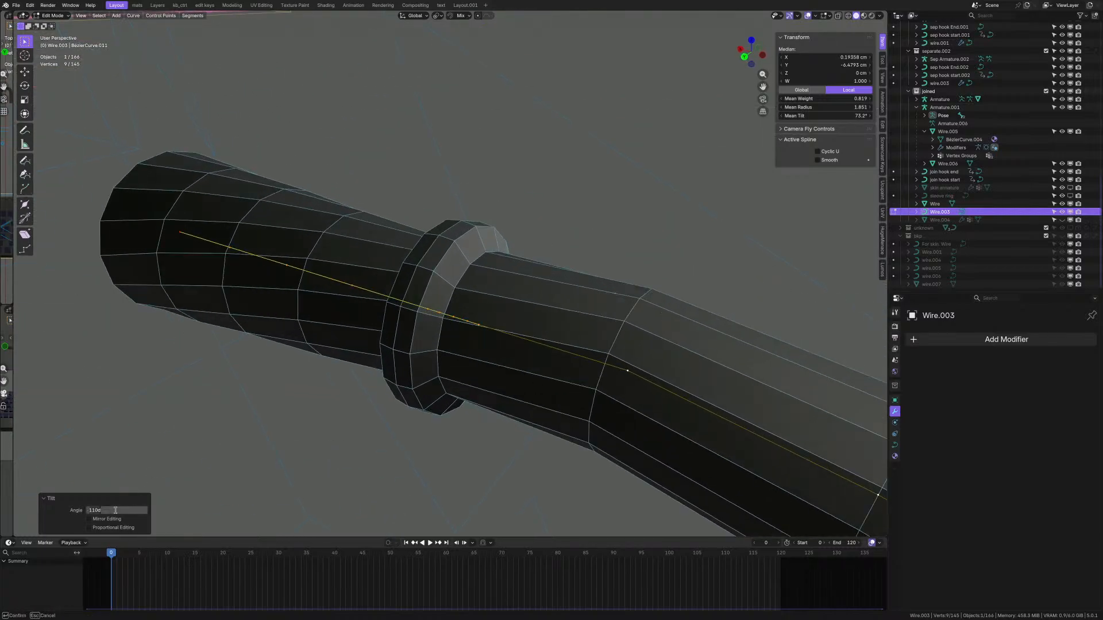
key(Return)
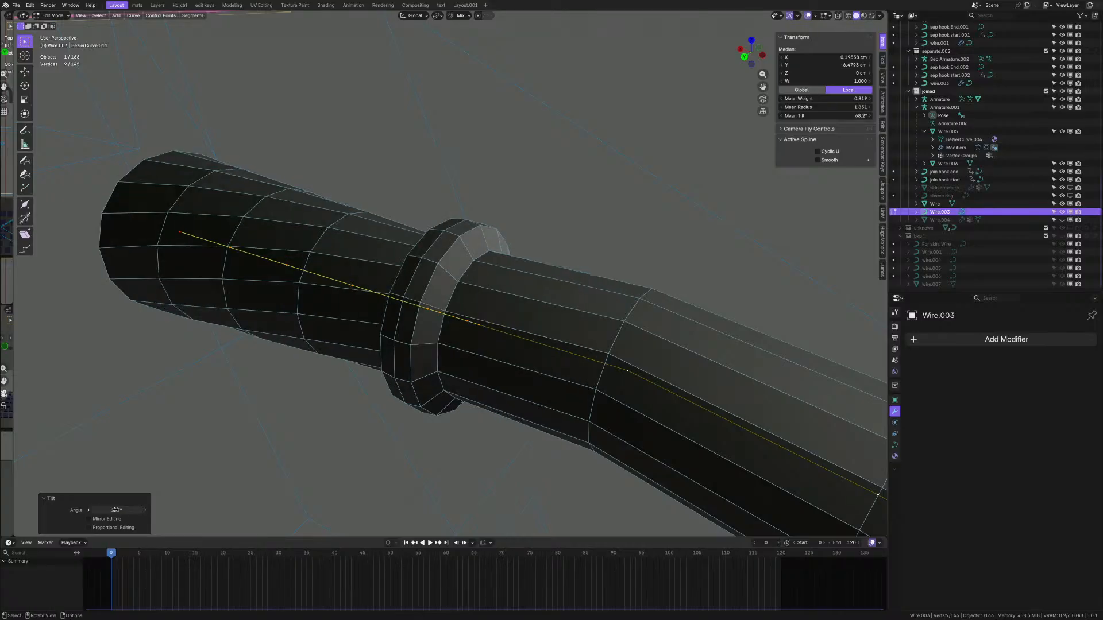
- Lower the tilt angle to 100° and select all of the wire's control points
scroll(377, 359, down, 3)
middle_drag(377, 359, 405, 368)
scroll(407, 345, up, 2)
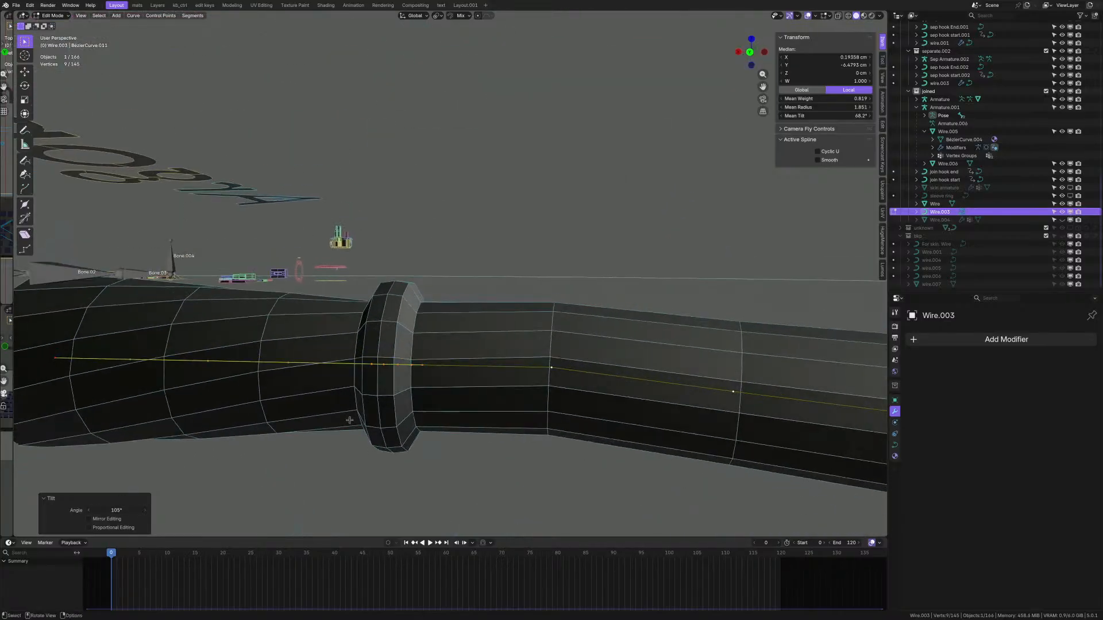
click(119, 511)
text(100)
key(Return)
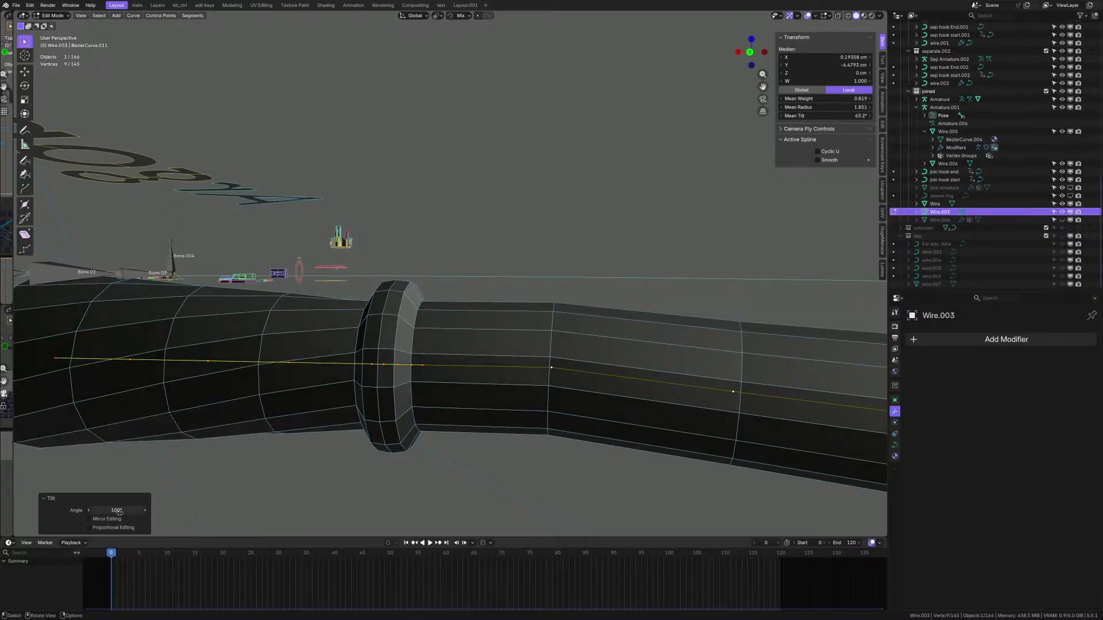
scroll(355, 415, down, 8)
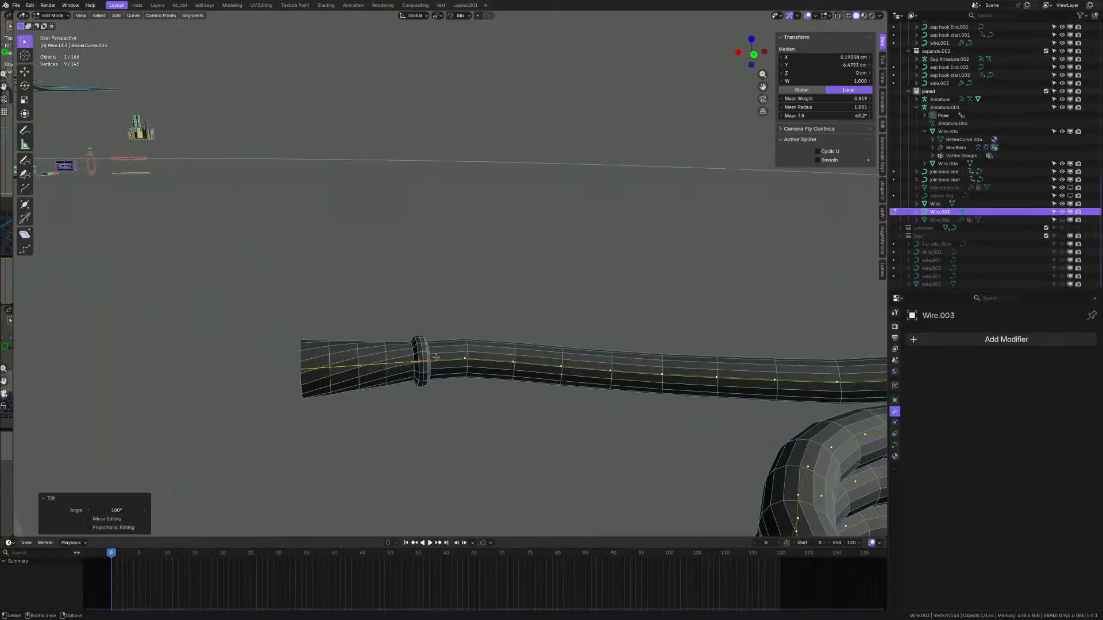
scroll(524, 412, down, 2)
shift+middle_drag(524, 411, 499, 391)
key(ctrl+l)
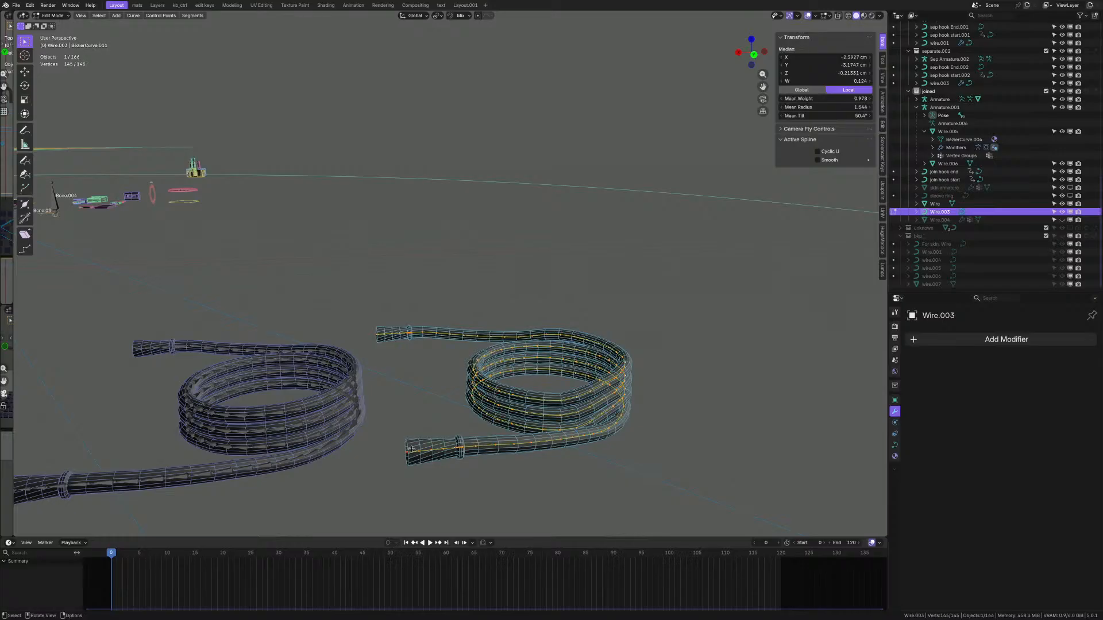
- Cancel a trial move of the points, orbit the coils, and return Wire.003 to Object Mode
key(g)
right_click(420, 309)
mouse_move(252, 407)
middle_down()
mouse_move(232, 399)
mouse_move(249, 399)
middle_up()
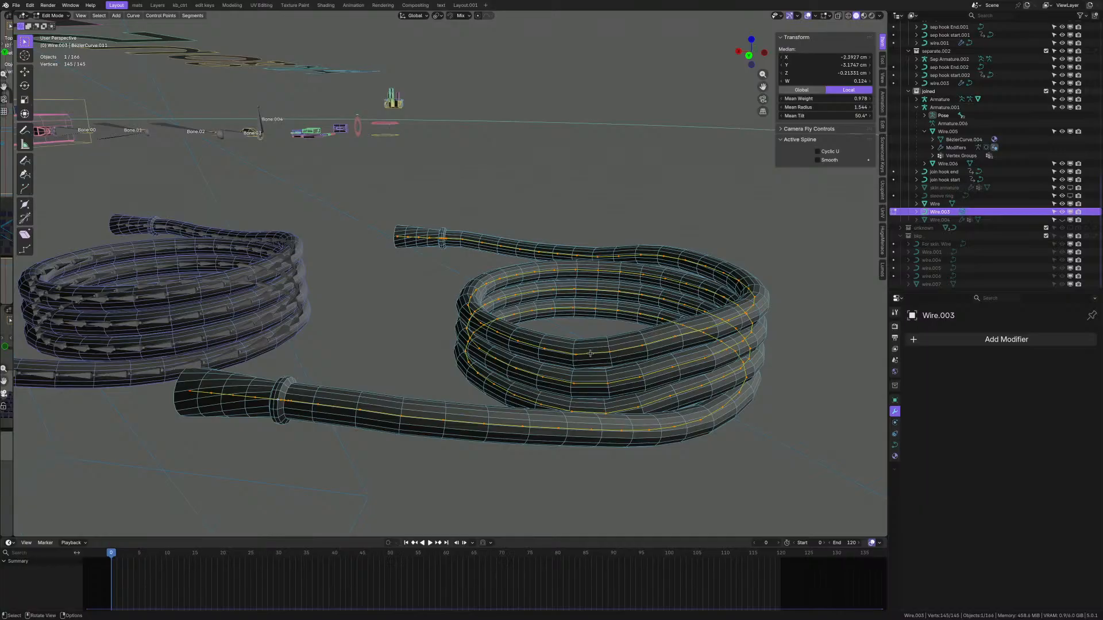
middle_drag(590, 353, 291, 337)
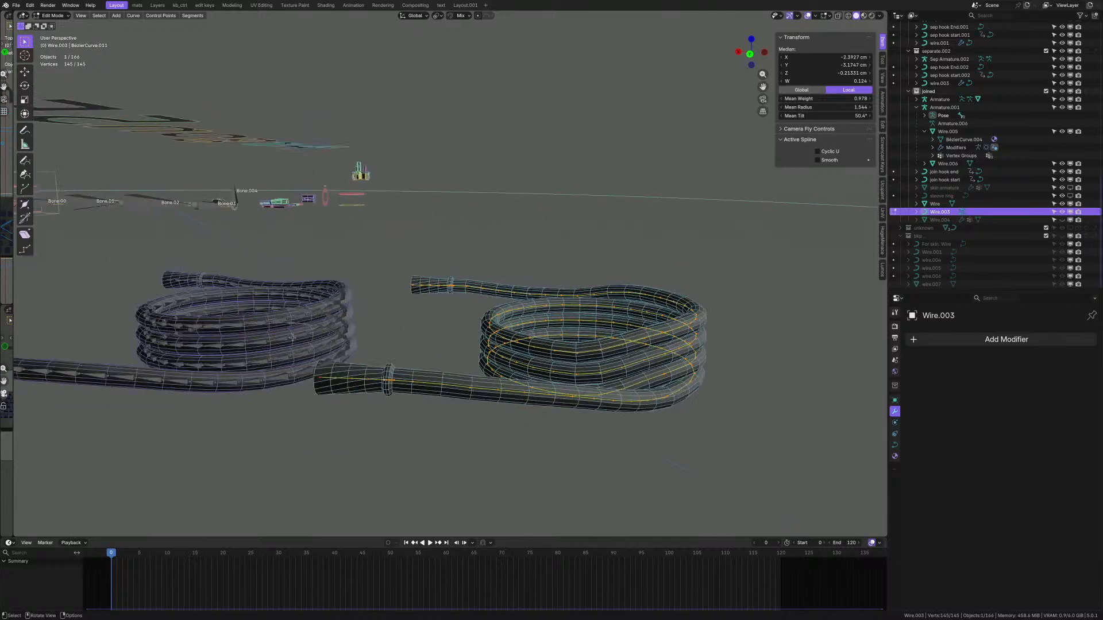
scroll(570, 352, up, 1)
key(Tab)
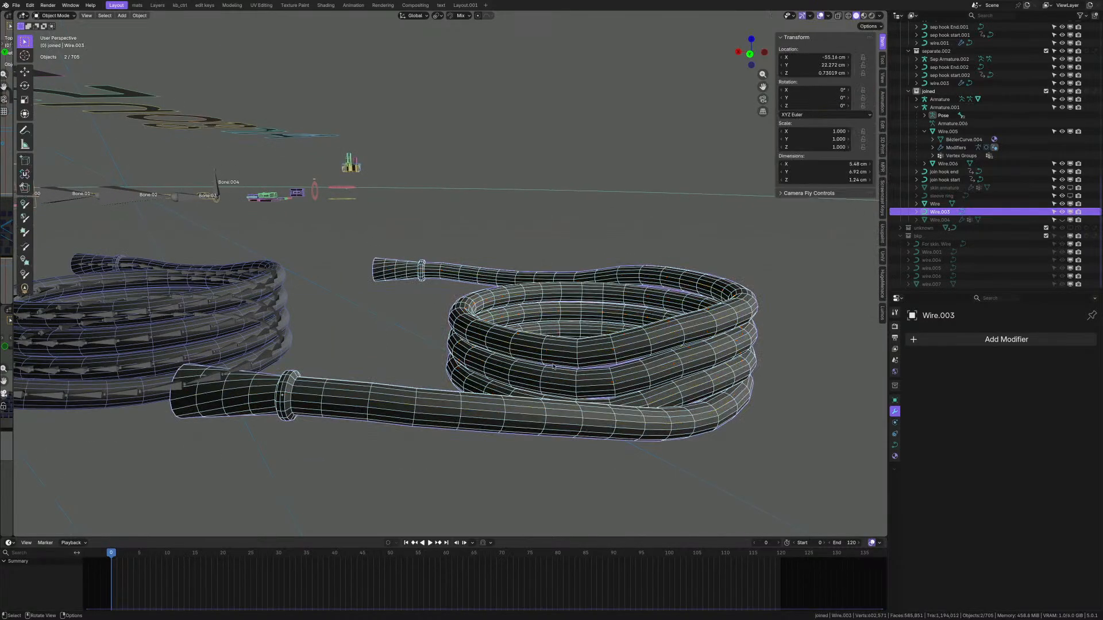
scroll(570, 352, down, 2)
middle_drag(570, 352, 551, 369)
mouse_move(436, 370)
shift+middle_down()
mouse_move(370, 362)
mouse_move(435, 371)
shift+middle_up()
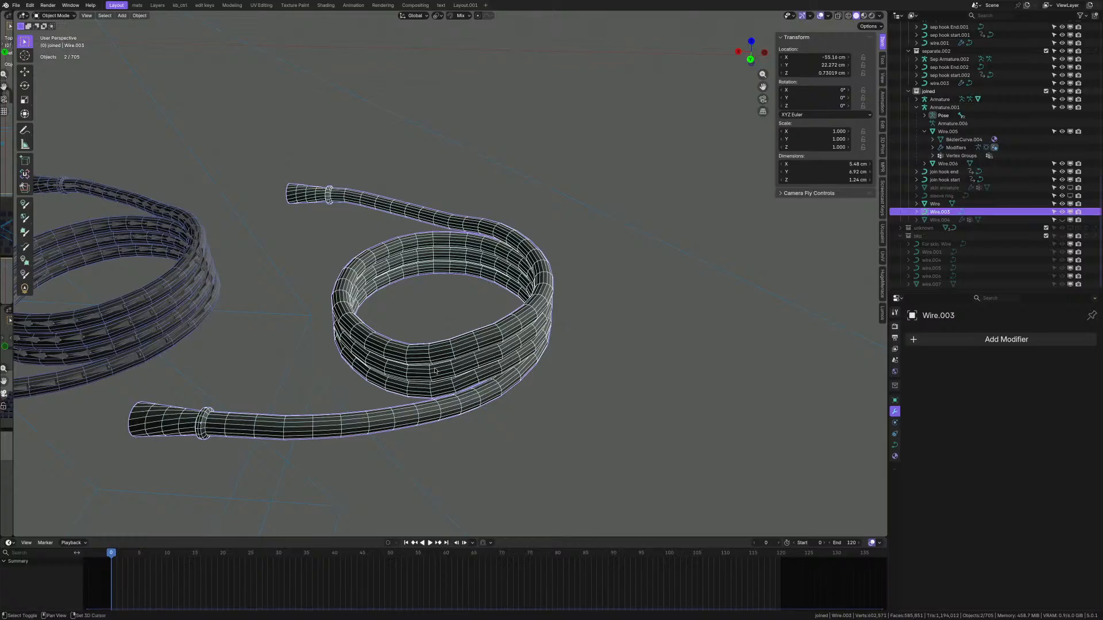
- Duplicate Wire.003 and place the copy beside the original coil
key(shift+d)
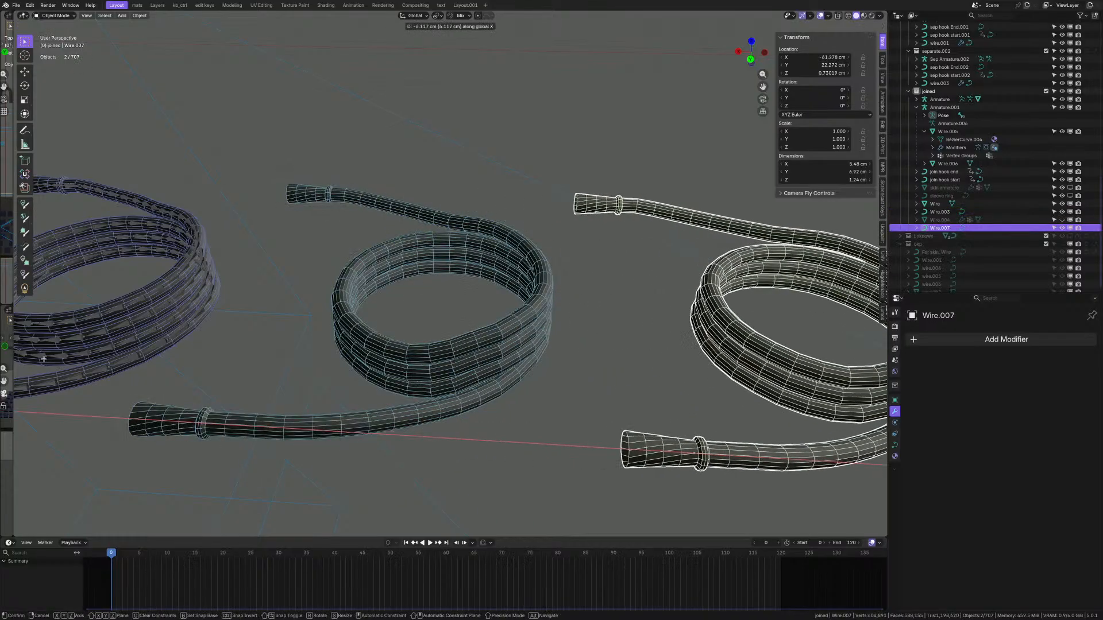
key(Return)
scroll(593, 333, down, 5)
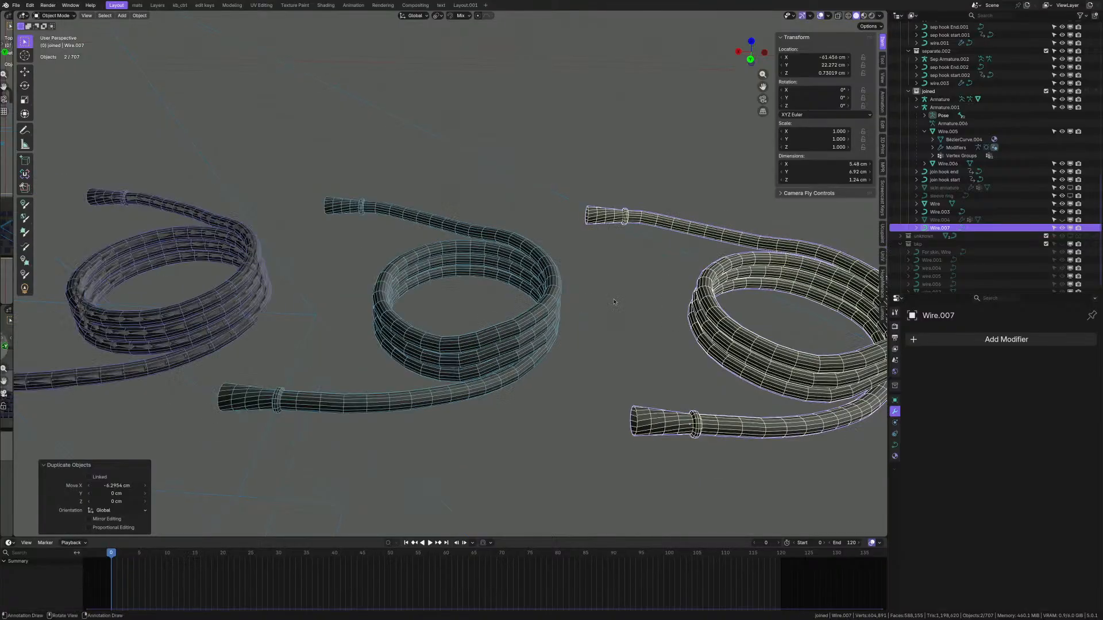
scroll(594, 333, up, 5)
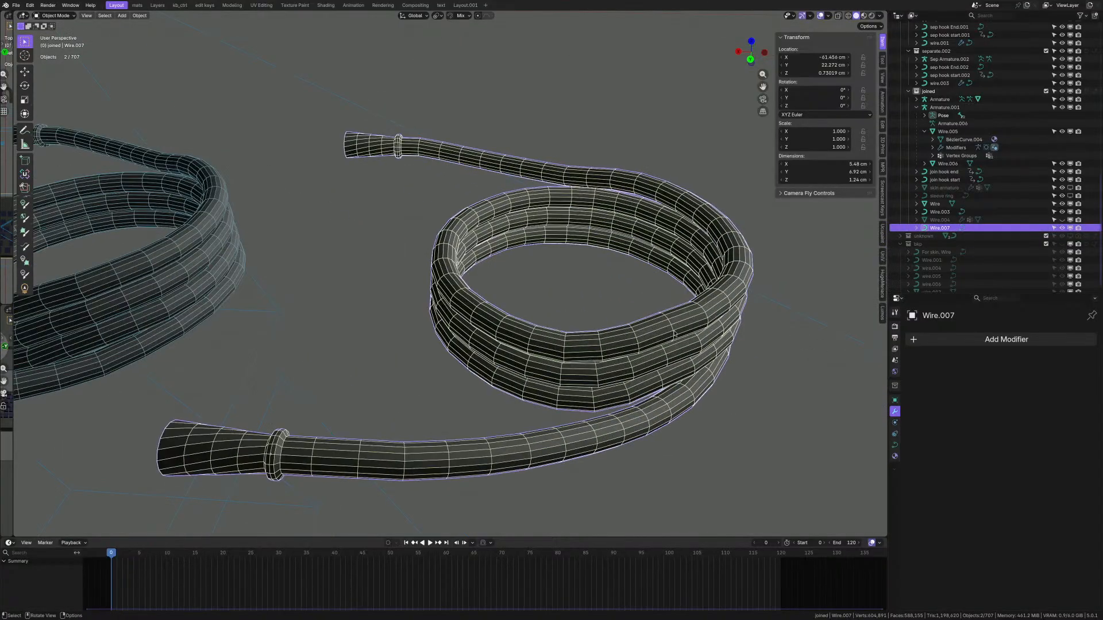
middle_drag(663, 304, 762, 338)
- Deselect all objects, then undo the deselection
scroll(657, 319, up, 5)
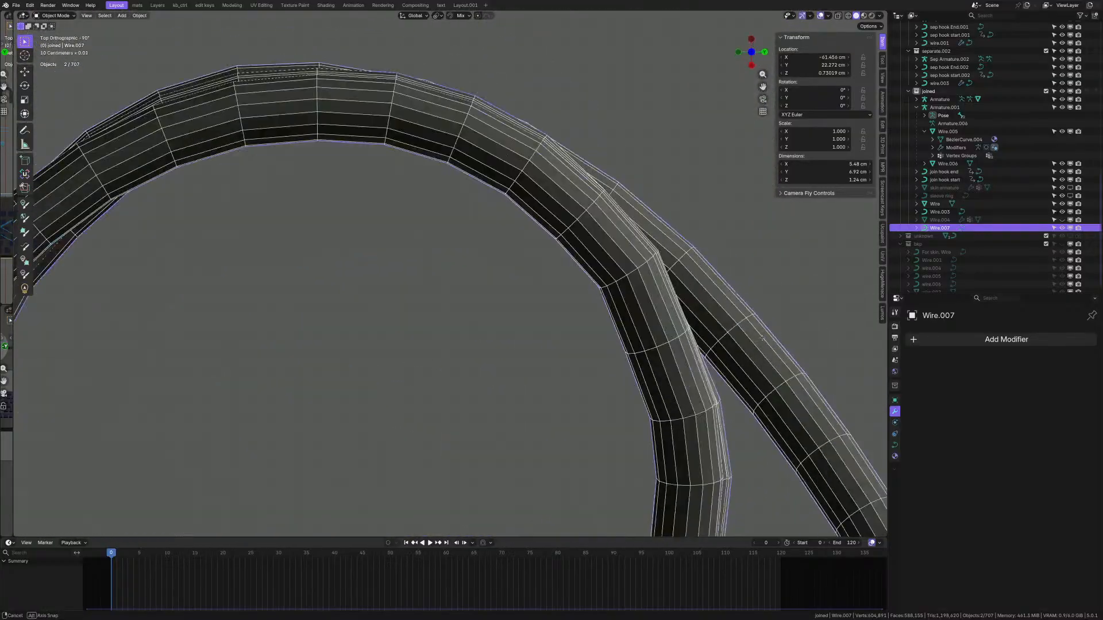
scroll(630, 343, down, 6)
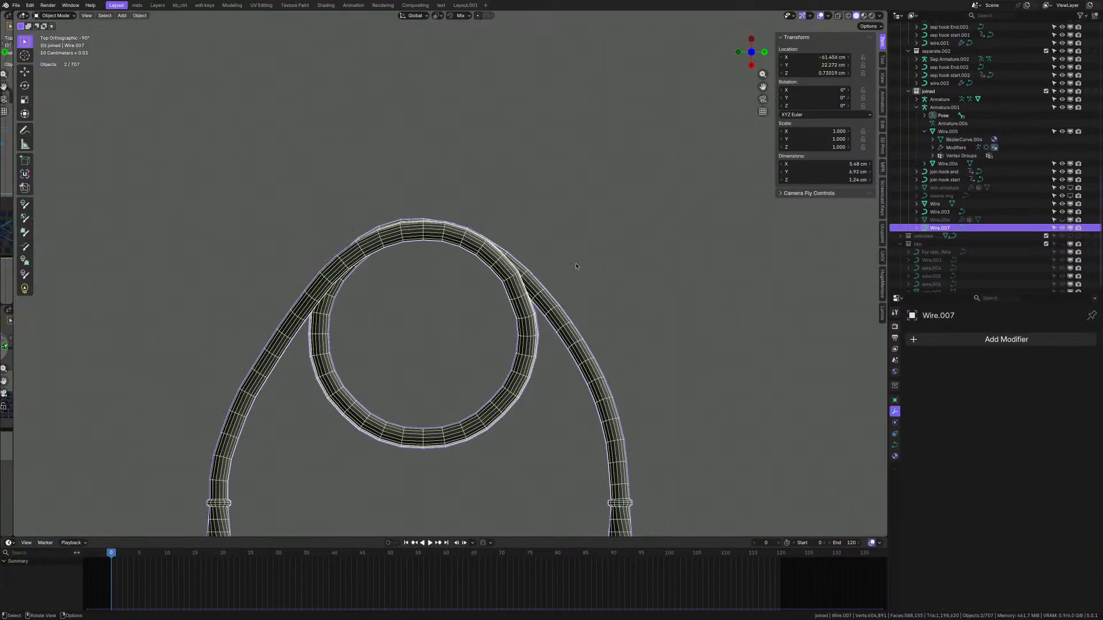
scroll(518, 300, up, 6)
scroll(541, 386, down, 9)
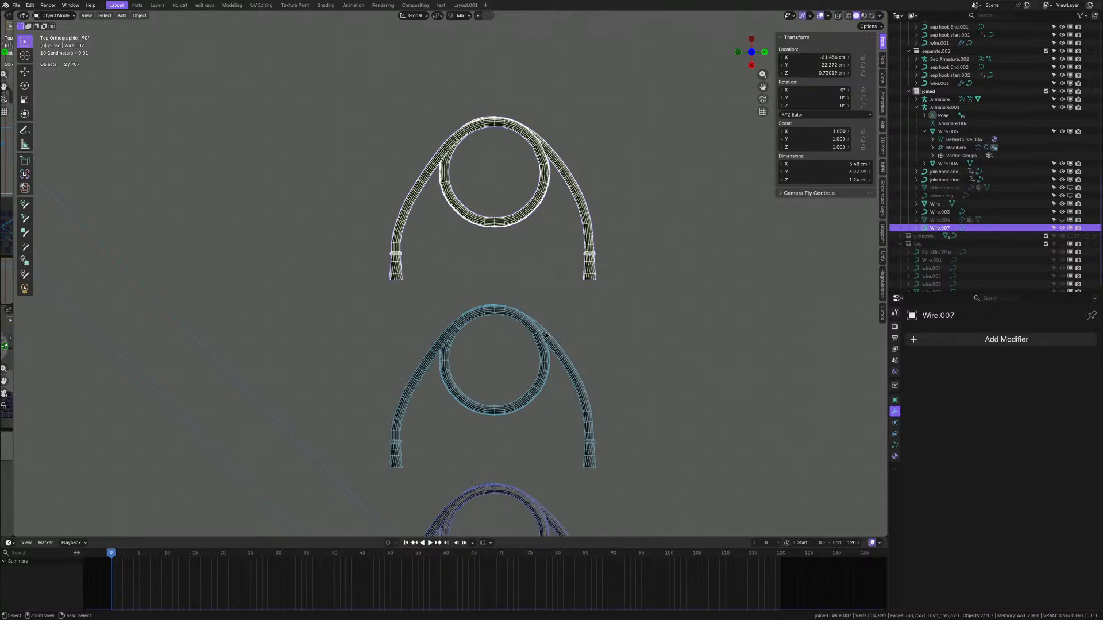
scroll(547, 336, down, 2)
scroll(546, 336, up, 2)
key(alt+a)
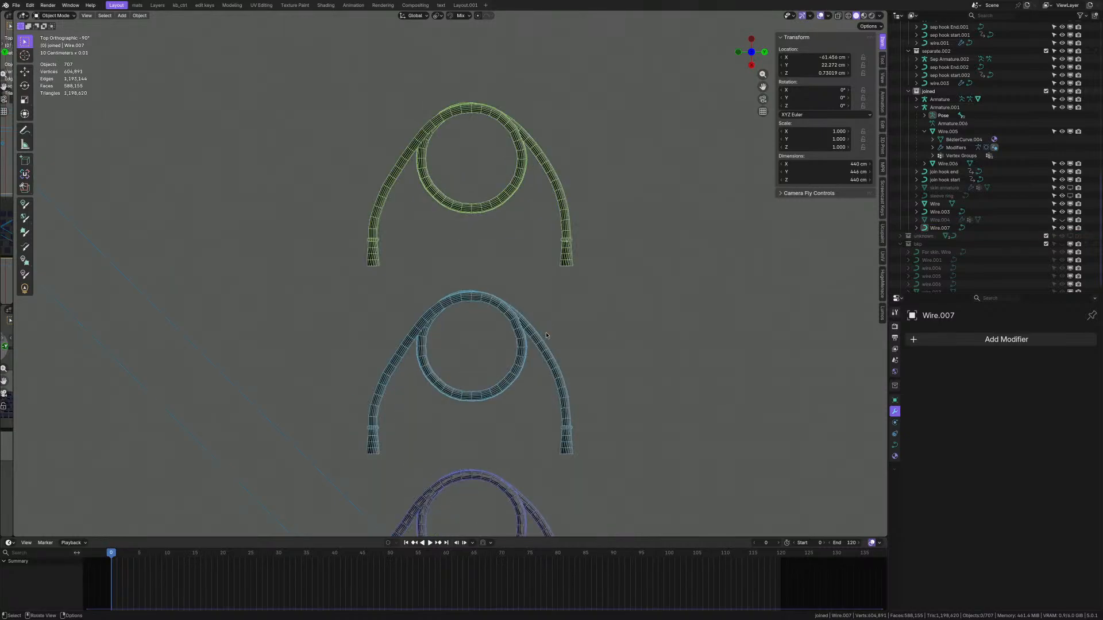
key(ctrl+z)
- Enter Edit Mode on Wire.003 and nudge the first control point on its loop
click(547, 335)
key(Tab)
scroll(509, 315, up, 6)
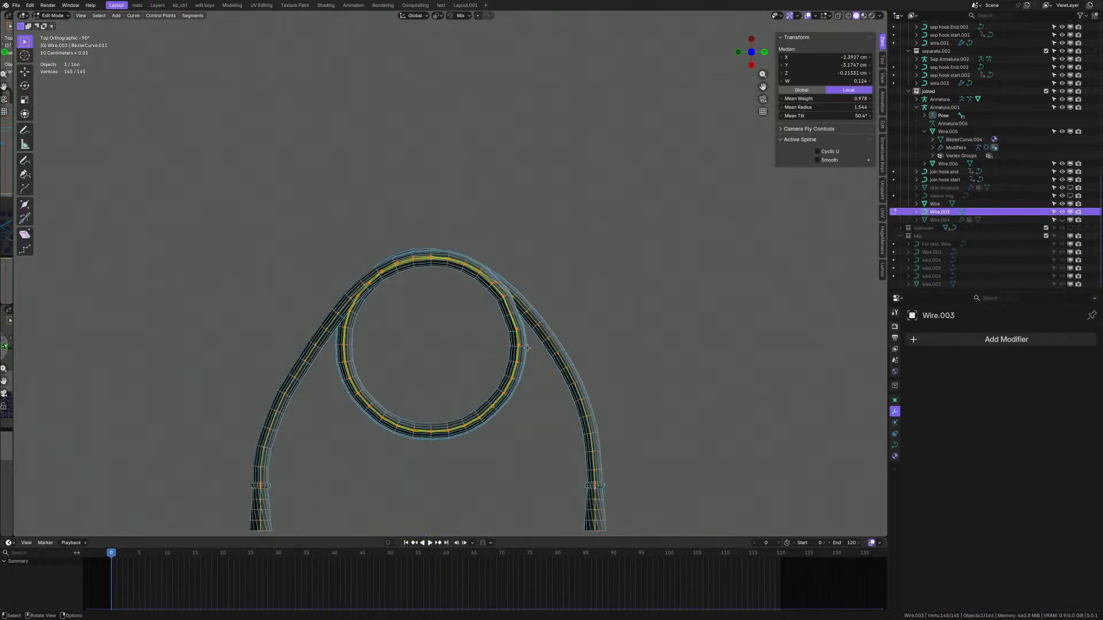
scroll(510, 315, up, 4)
drag(488, 282, 539, 312)
key(g)
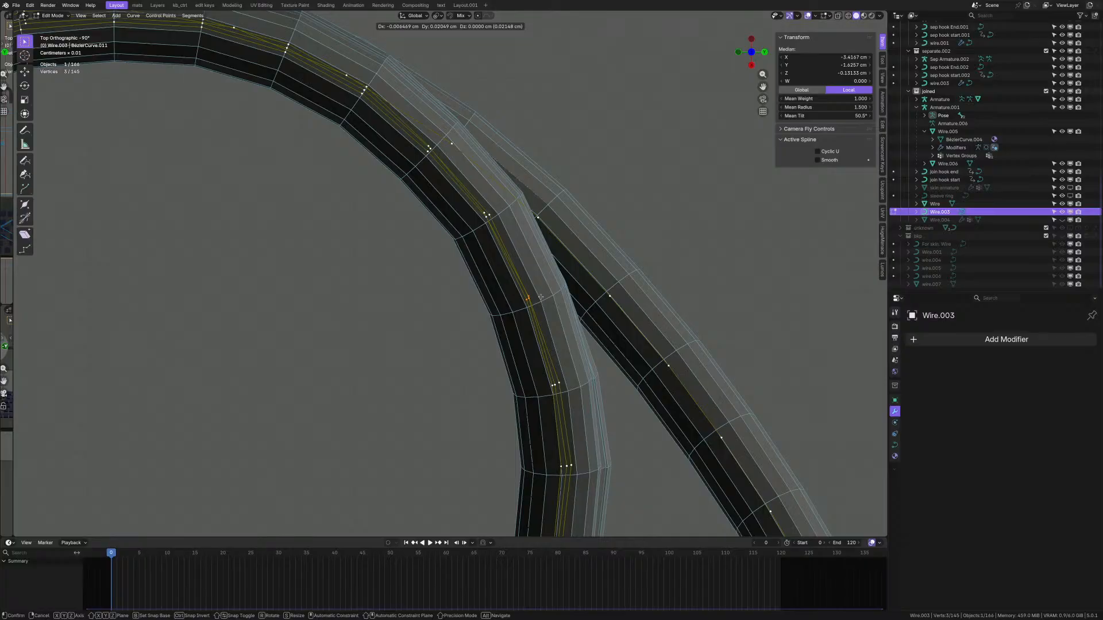
click(541, 297)
scroll(543, 322, down, 6)
scroll(546, 368, up, 5)
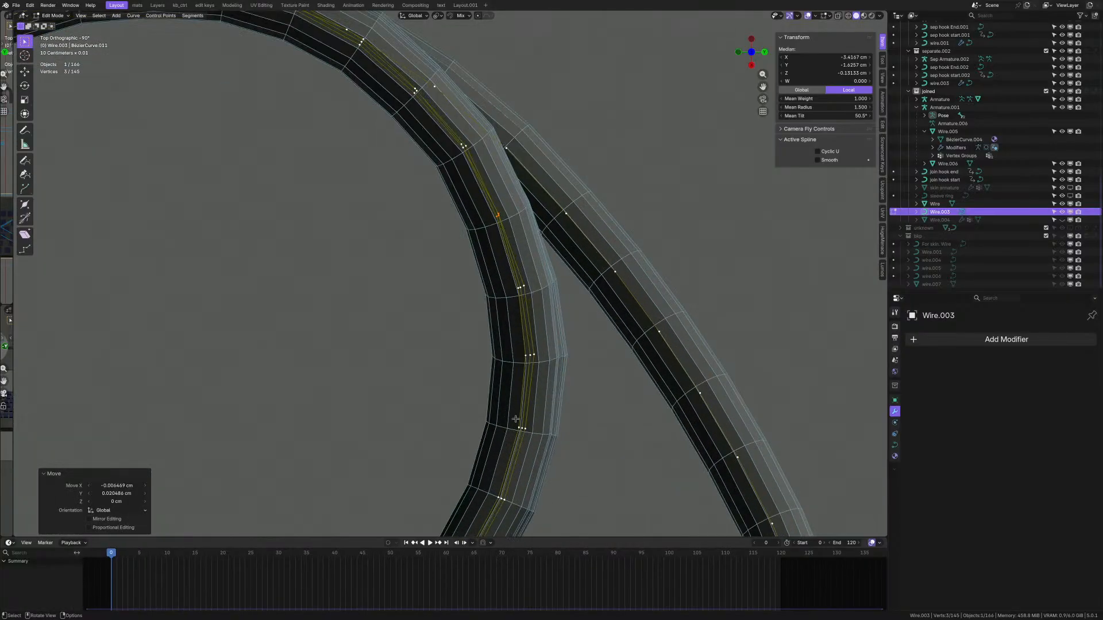
scroll(515, 420, down, 5)
scroll(497, 369, up, 5)
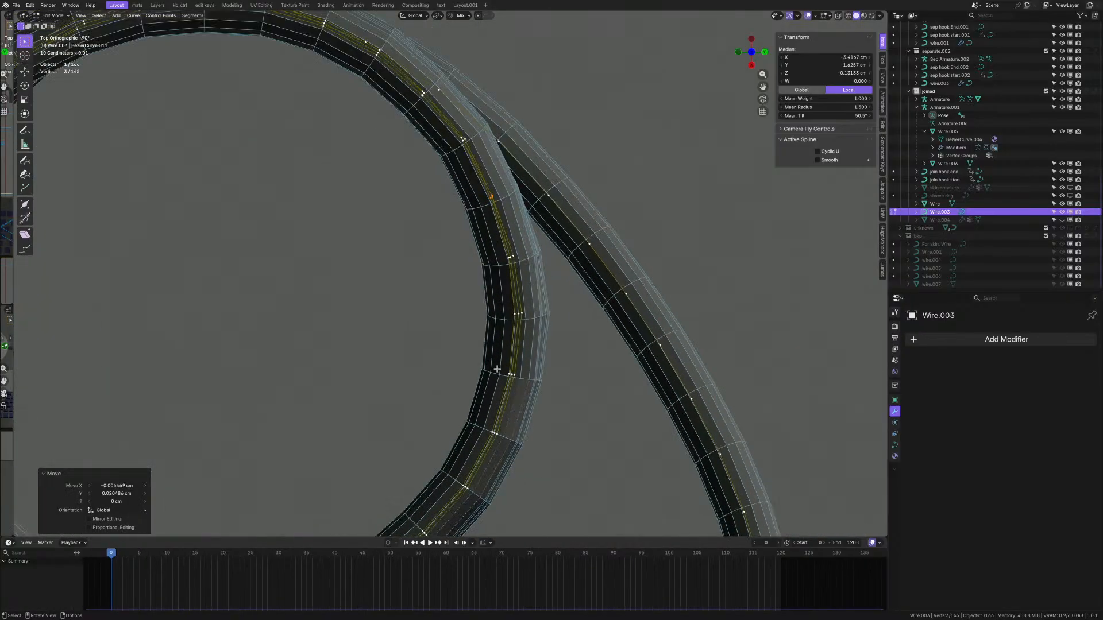
- Nudge the control points further along the loop, then the next point after them
drag(497, 366, 527, 383)
scroll(532, 399, down, 1)
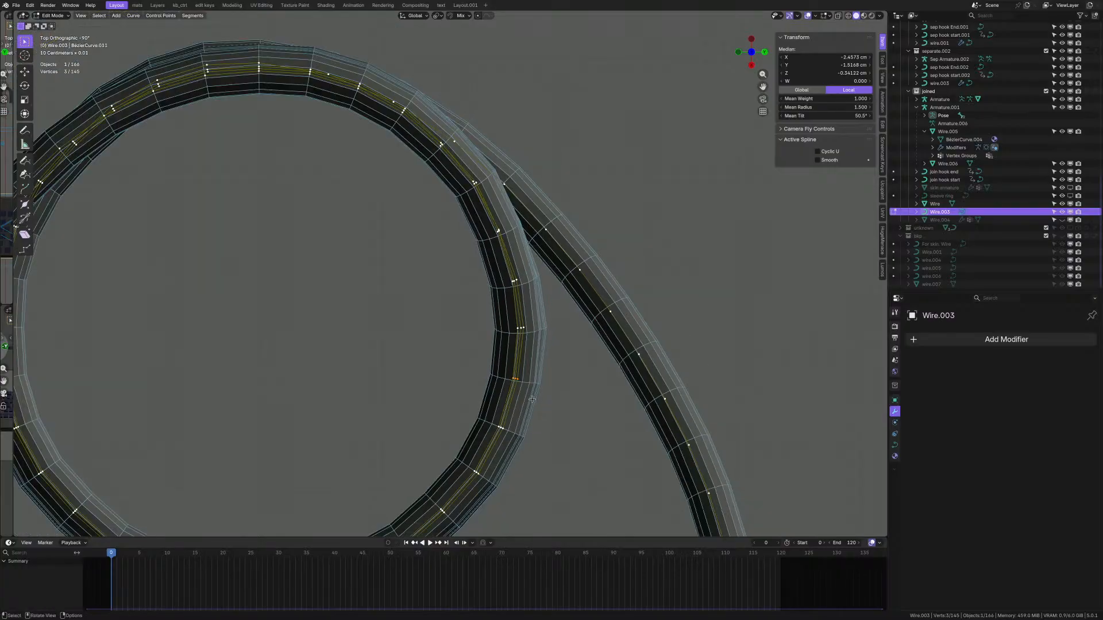
key(g)
click(532, 369)
scroll(503, 319, up, 1)
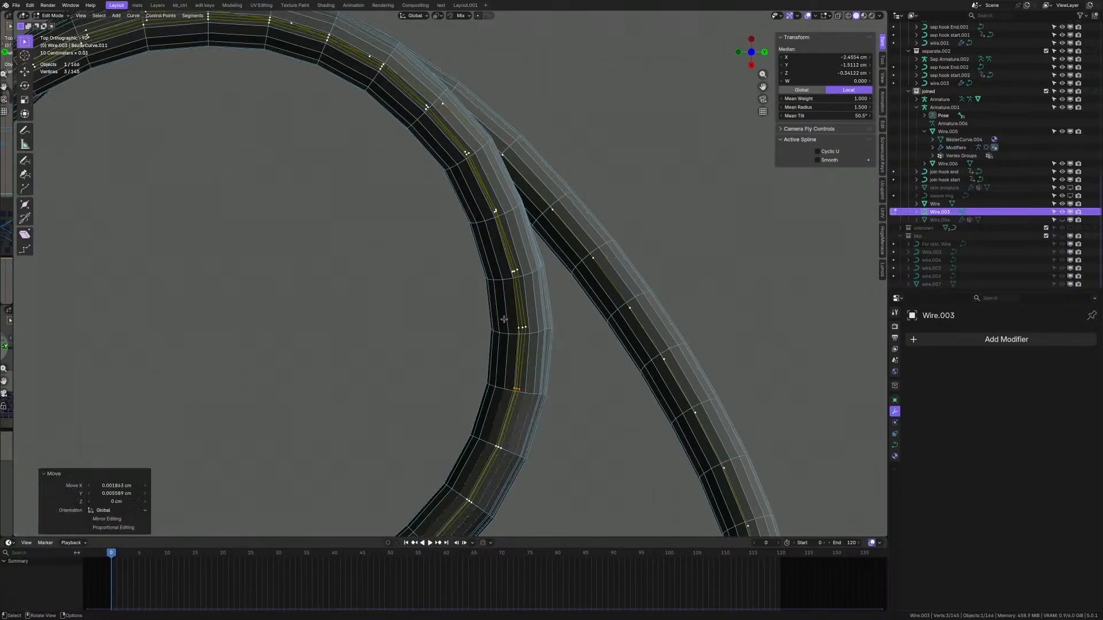
drag(504, 320, 528, 331)
key(g)
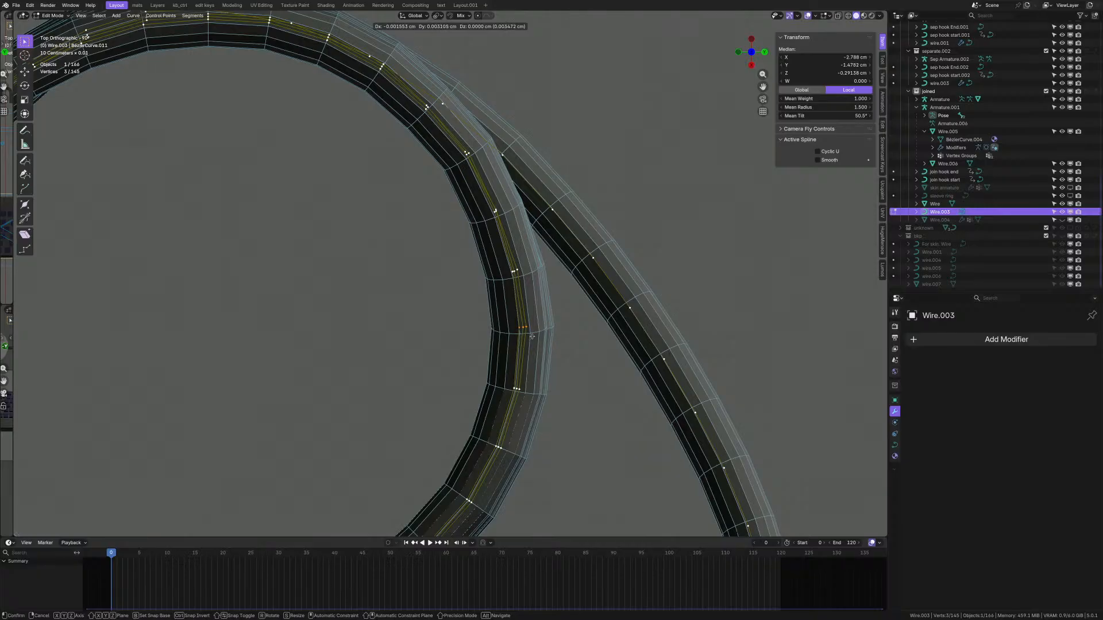
click(531, 336)
- Reposition the higher loop point and the three curve vertices near the wire crossing
drag(504, 261, 528, 279)
key(g)
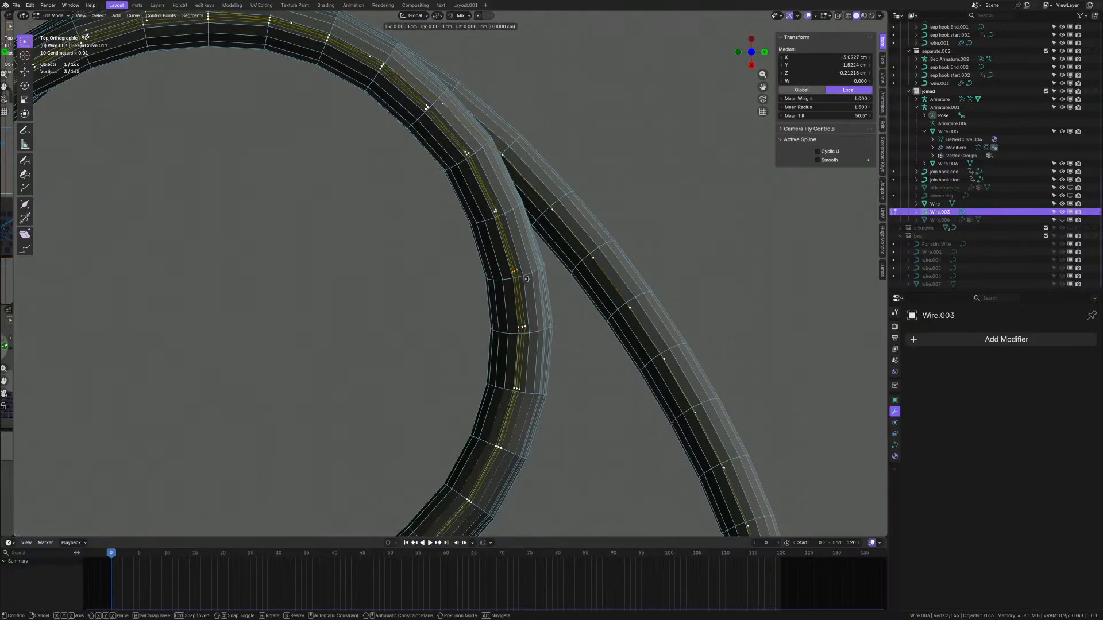
click(527, 277)
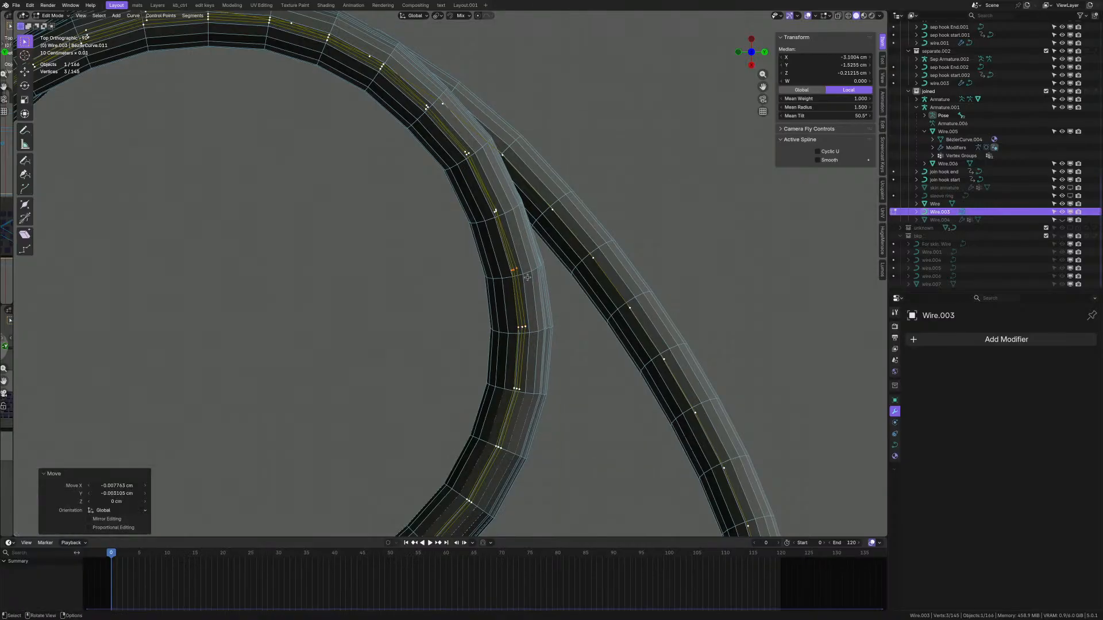
scroll(527, 277, down, 4)
scroll(493, 366, up, 1)
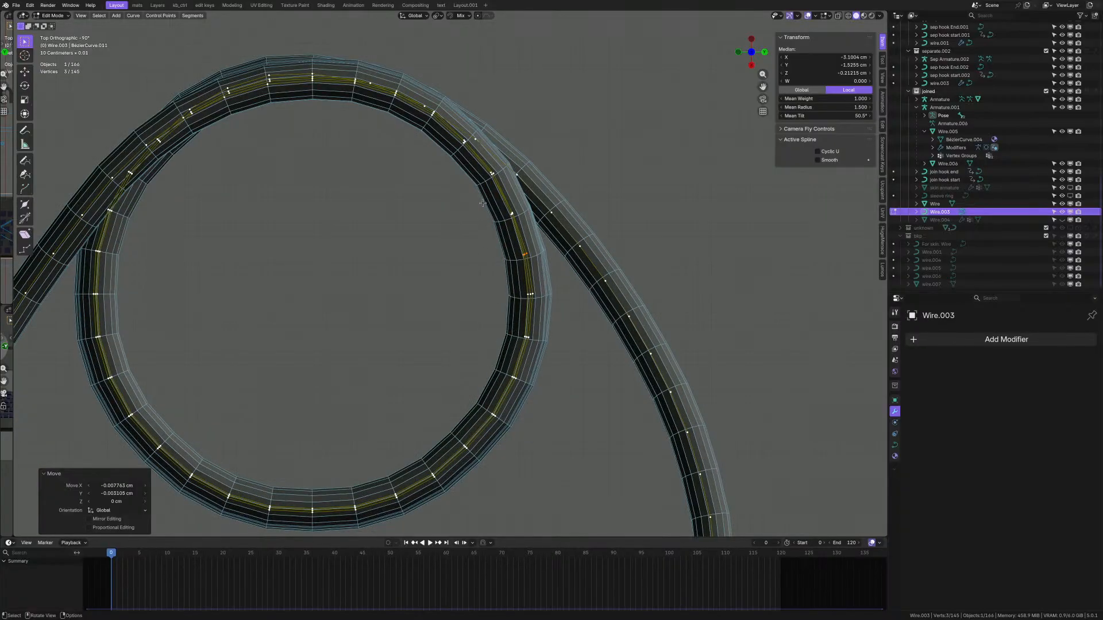
scroll(453, 121, up, 12)
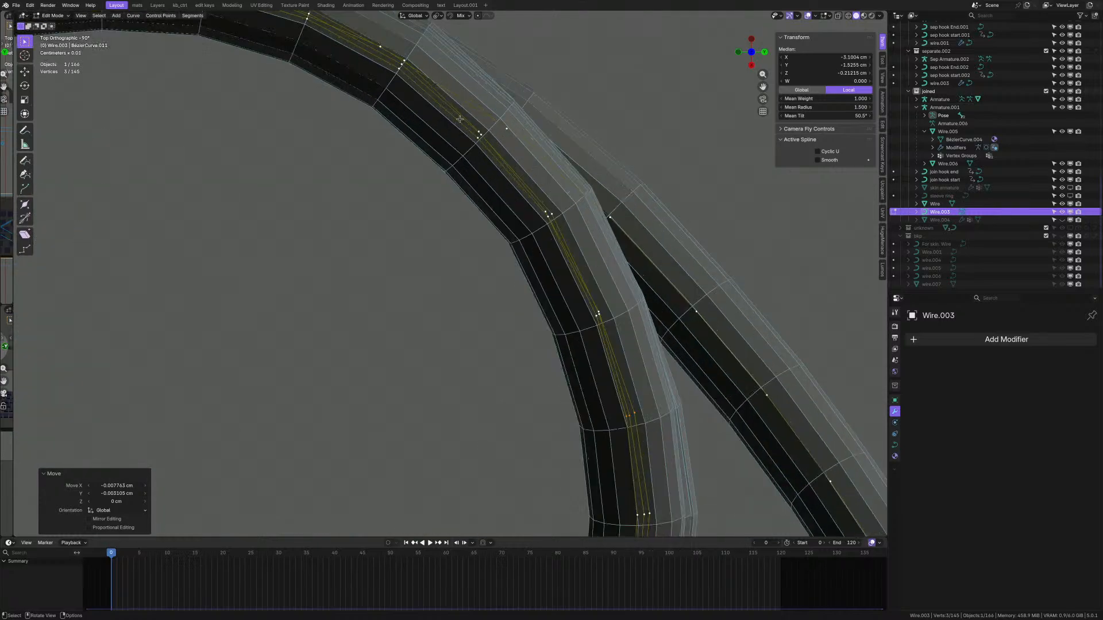
drag(459, 243, 480, 287)
scroll(482, 252, down, 4)
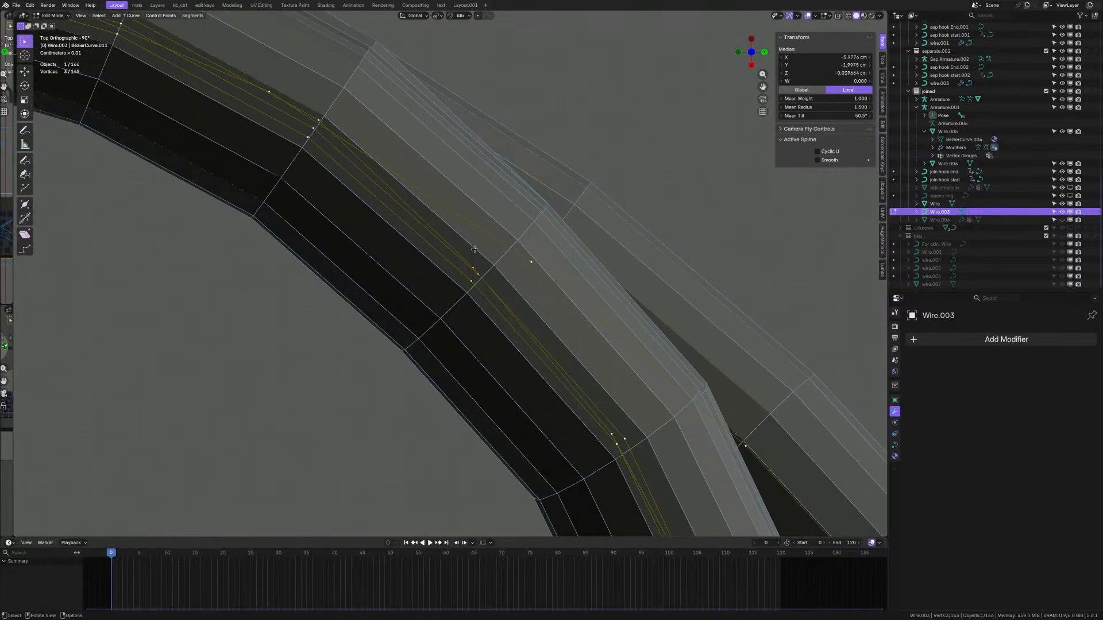
key(g)
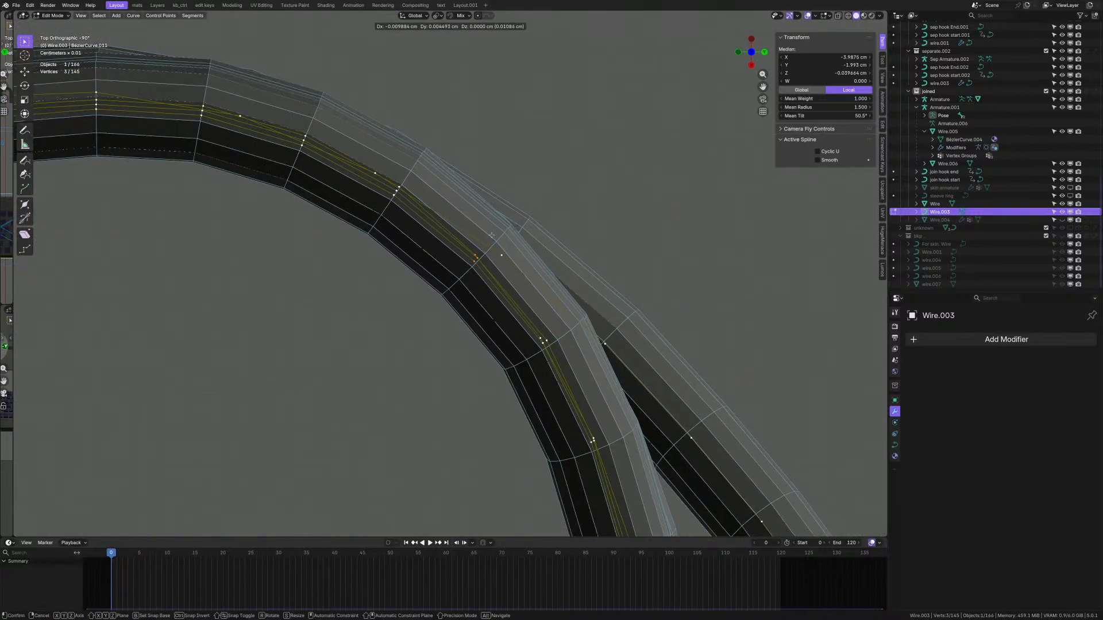
click(491, 235)
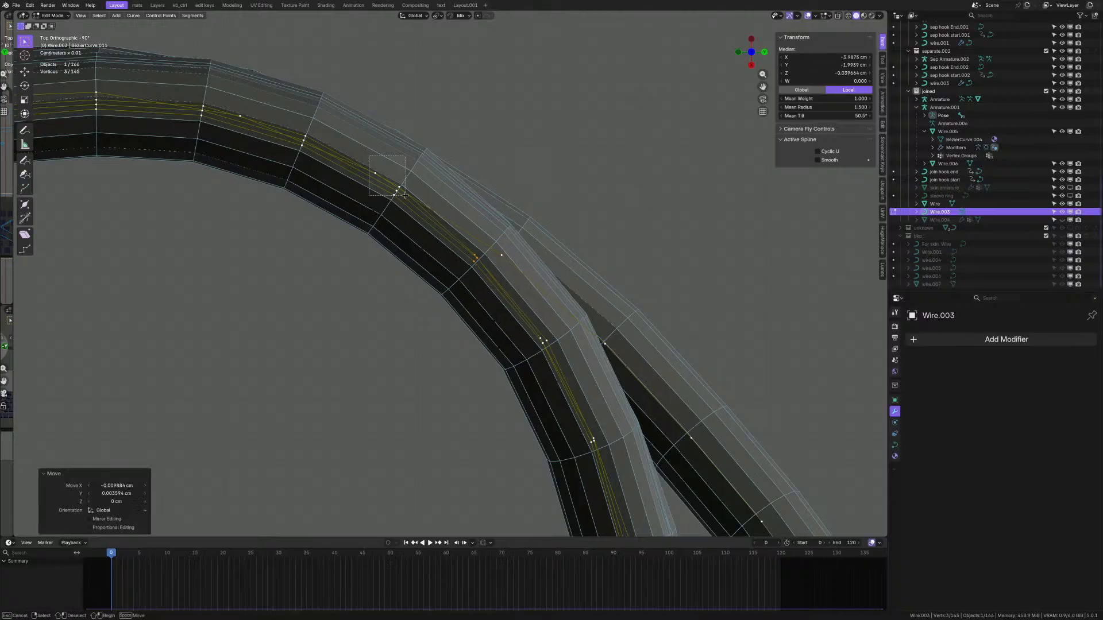
- Deselect everything and move a single control point on the upper arc
click(389, 181)
click(395, 189)
key(g)
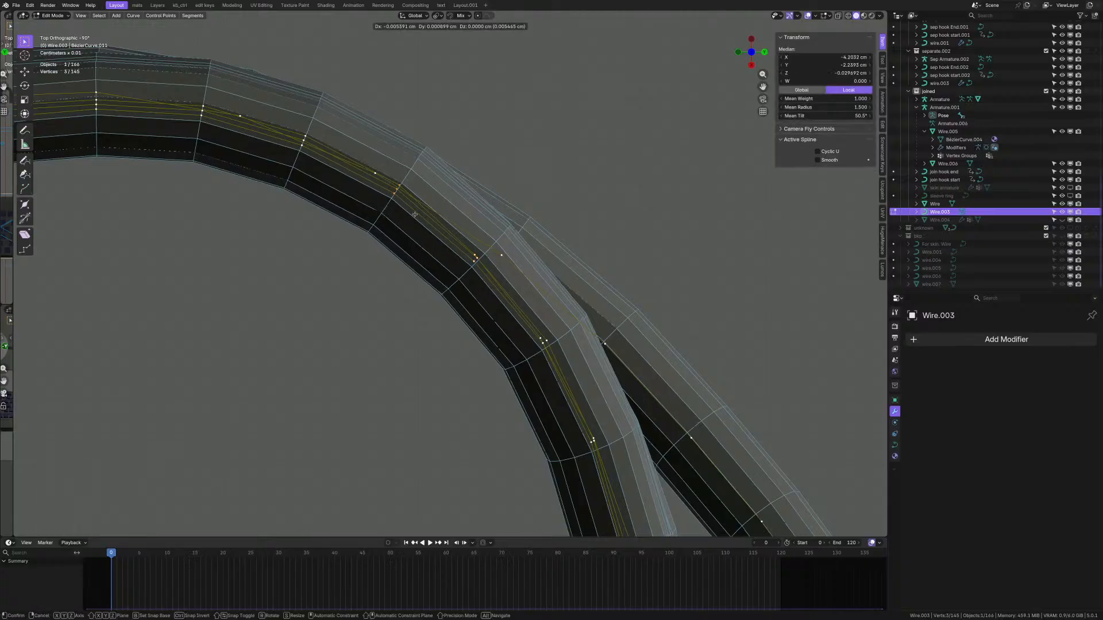
click(416, 215)
scroll(479, 222, down, 4)
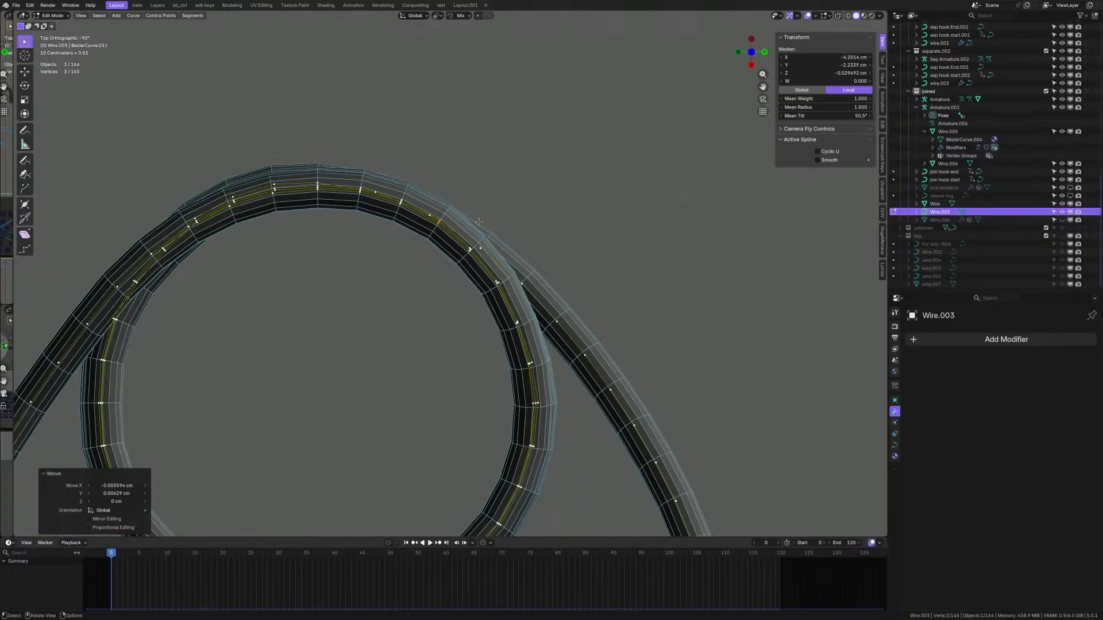
scroll(479, 222, down, 3)
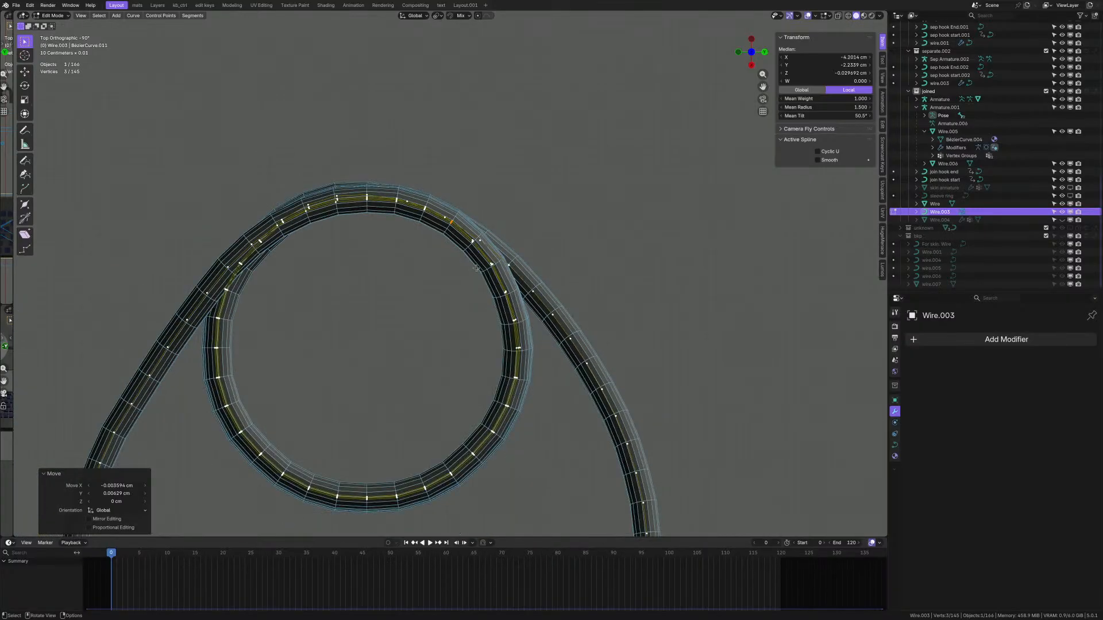
scroll(455, 246, up, 5)
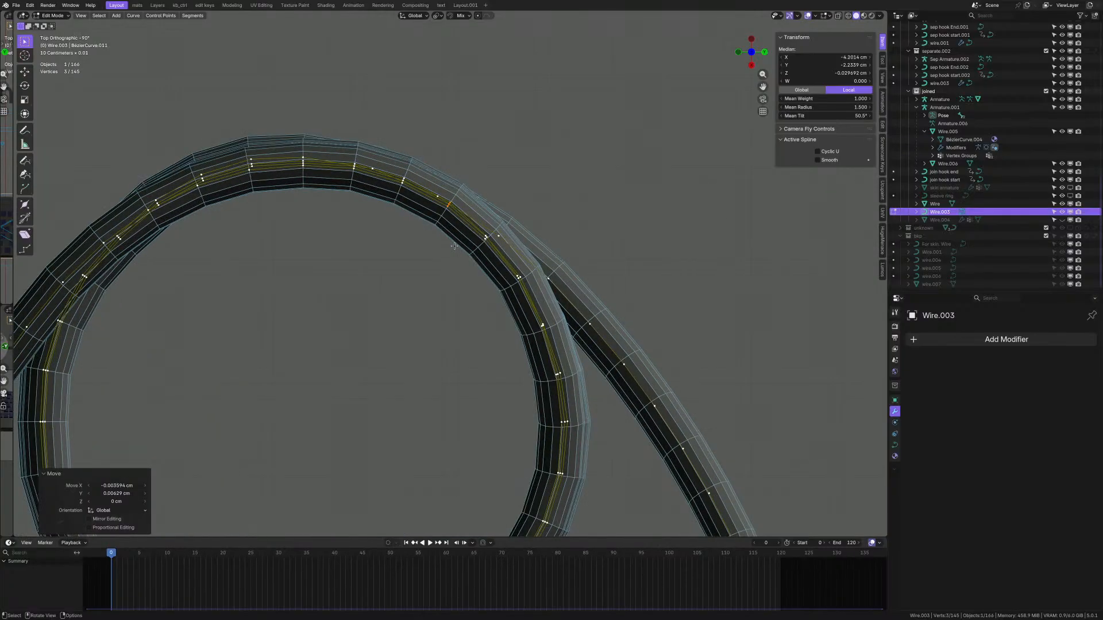
scroll(535, 297, up, 1)
- Nudge an inner-loop point right, then adjust points higher on the loop and upper arc
drag(533, 322, 562, 358)
key(g)
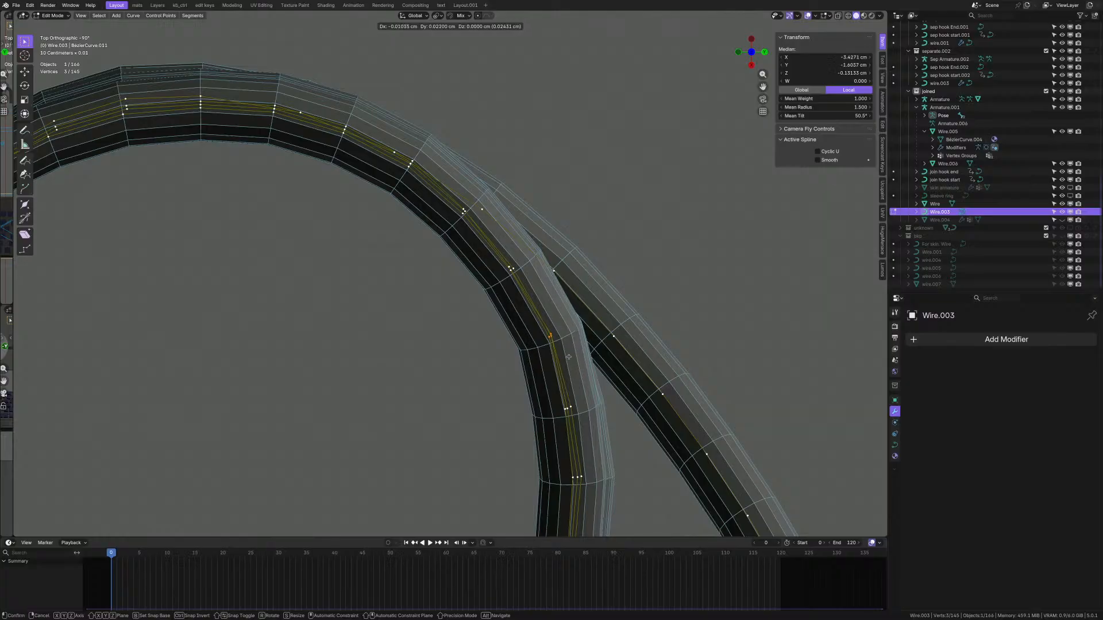
click(547, 311)
drag(496, 253, 520, 282)
key(g)
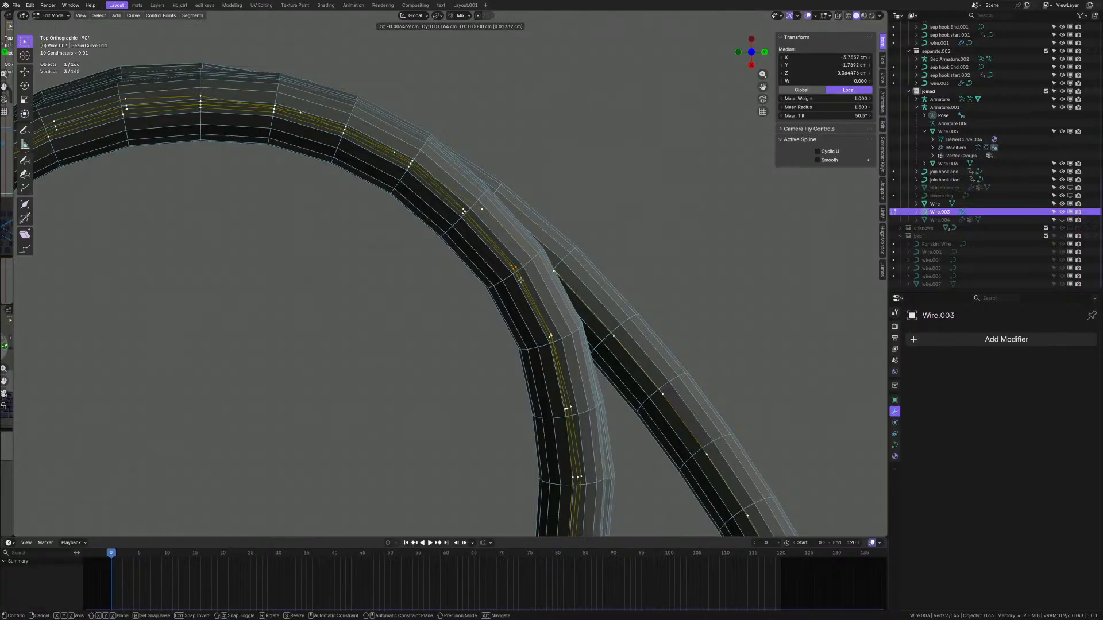
click(492, 234)
drag(454, 201, 474, 224)
key(g)
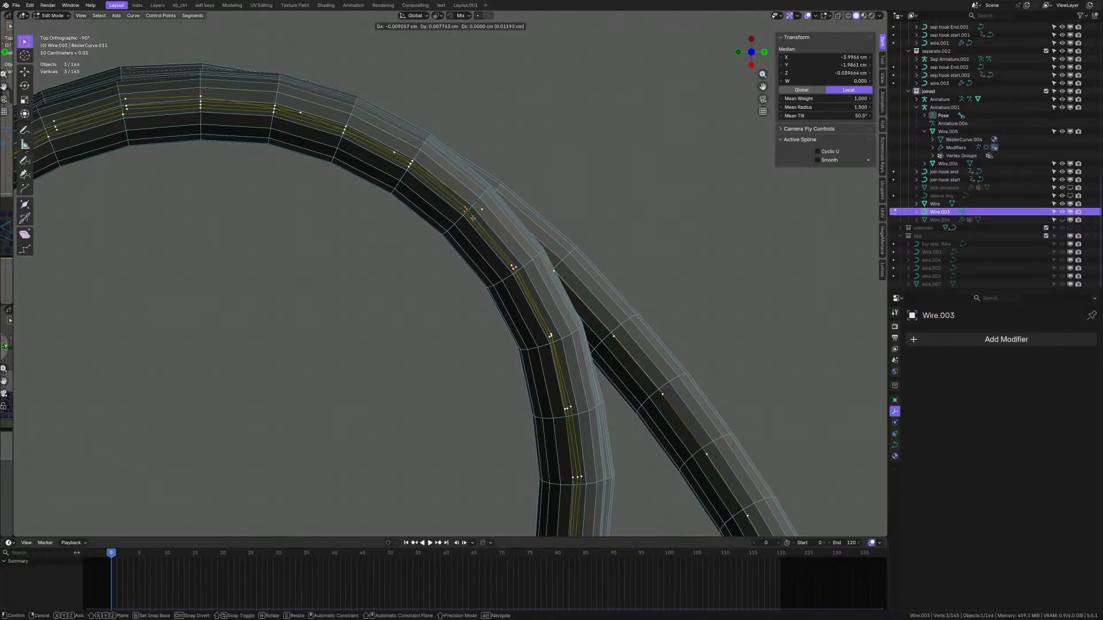
click(470, 220)
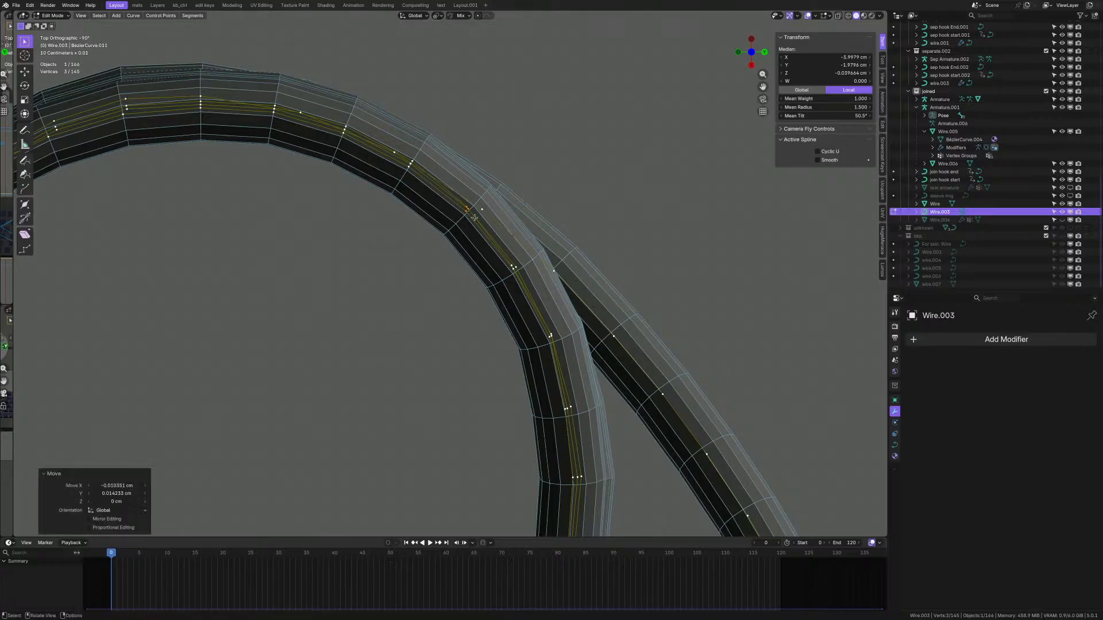
scroll(507, 305, down, 3)
scroll(507, 306, up, 2)
- Nudge the remaining control point groups down the loop into smoother positions
drag(513, 303, 550, 380)
key(g)
click(550, 328)
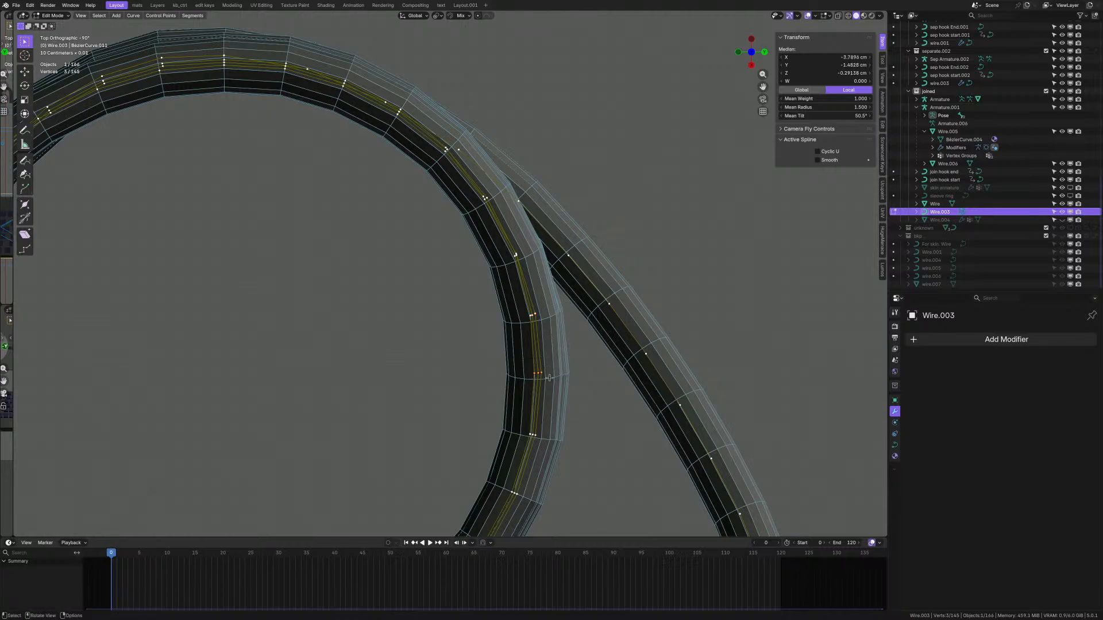
key(g)
click(551, 380)
drag(523, 428, 545, 441)
key(g)
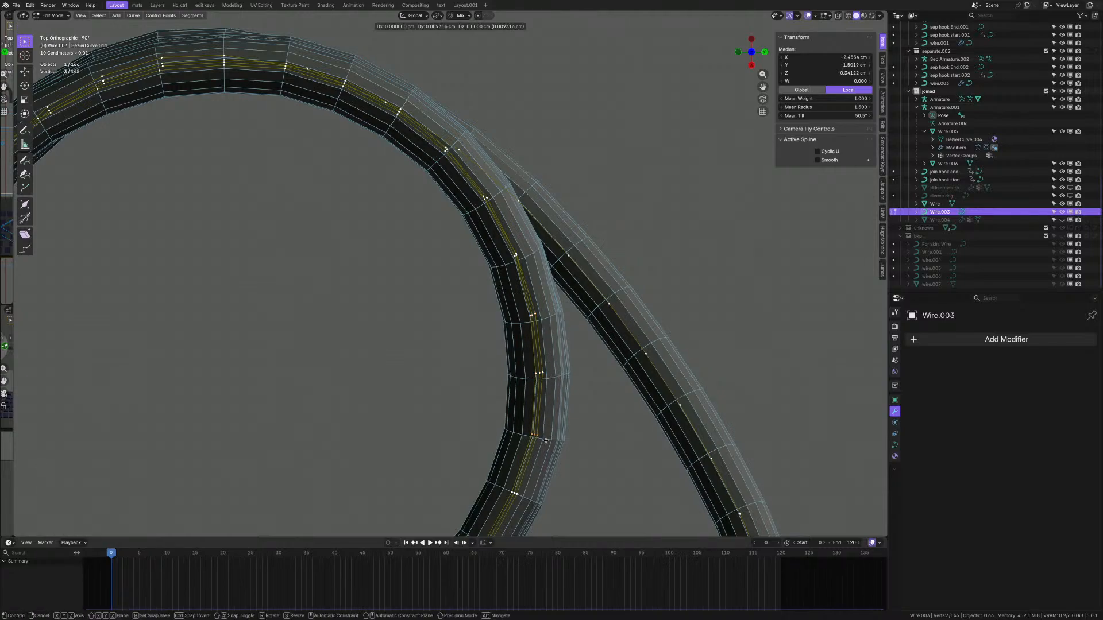
click(545, 441)
drag(495, 482, 522, 505)
key(g)
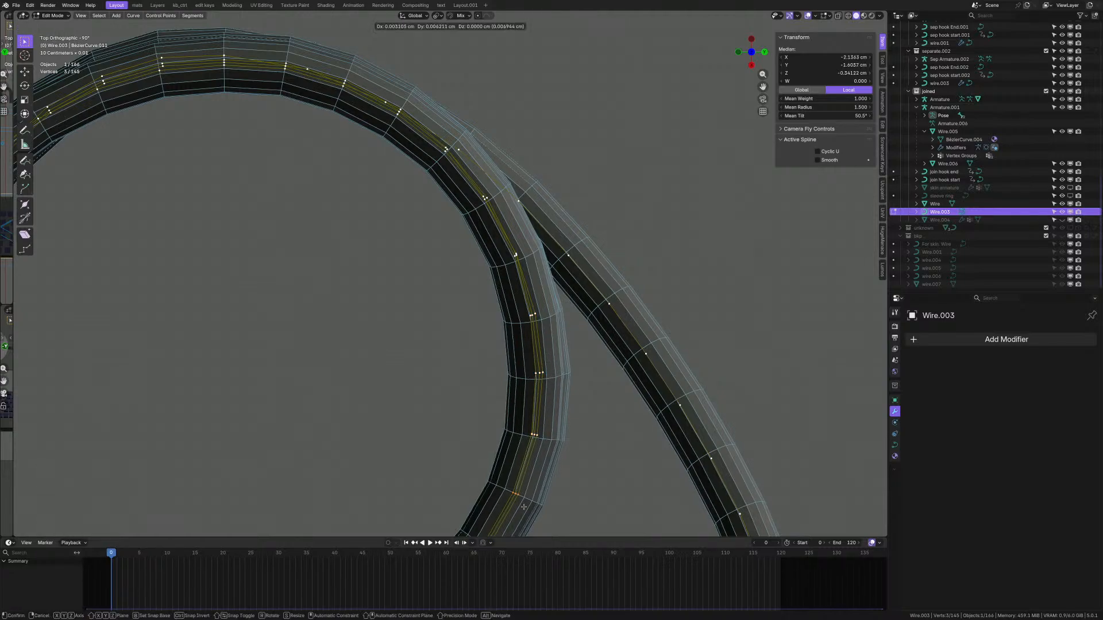
click(523, 505)
- Orbit to a low side view and hide overlays to inspect the solid cable coil
scroll(515, 385, down, 4)
scroll(454, 462, up, 1)
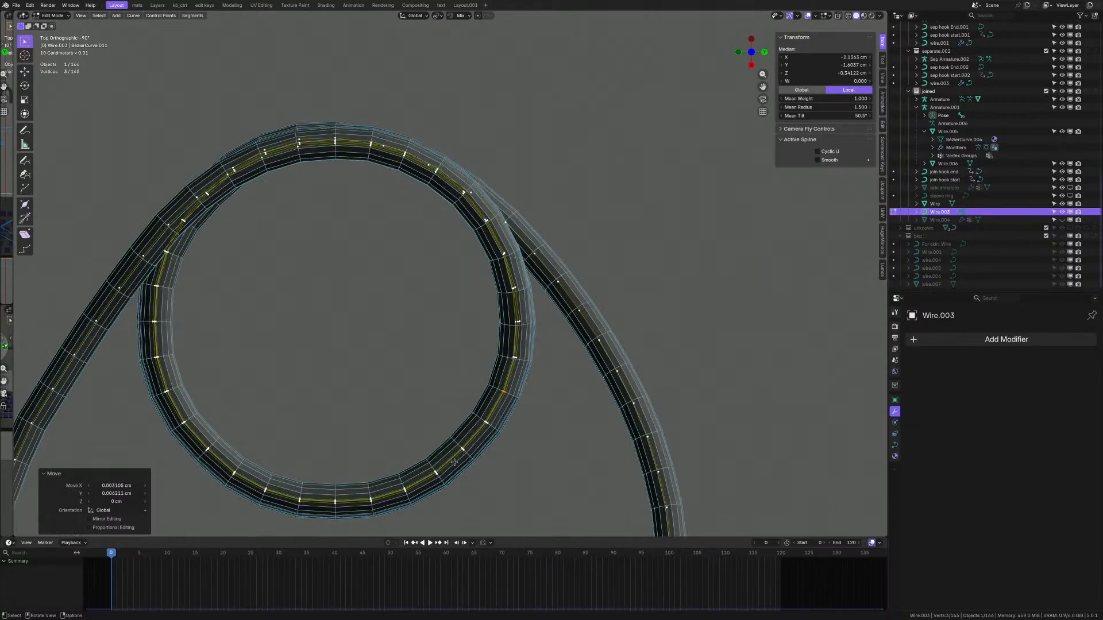
scroll(454, 461, up, 6)
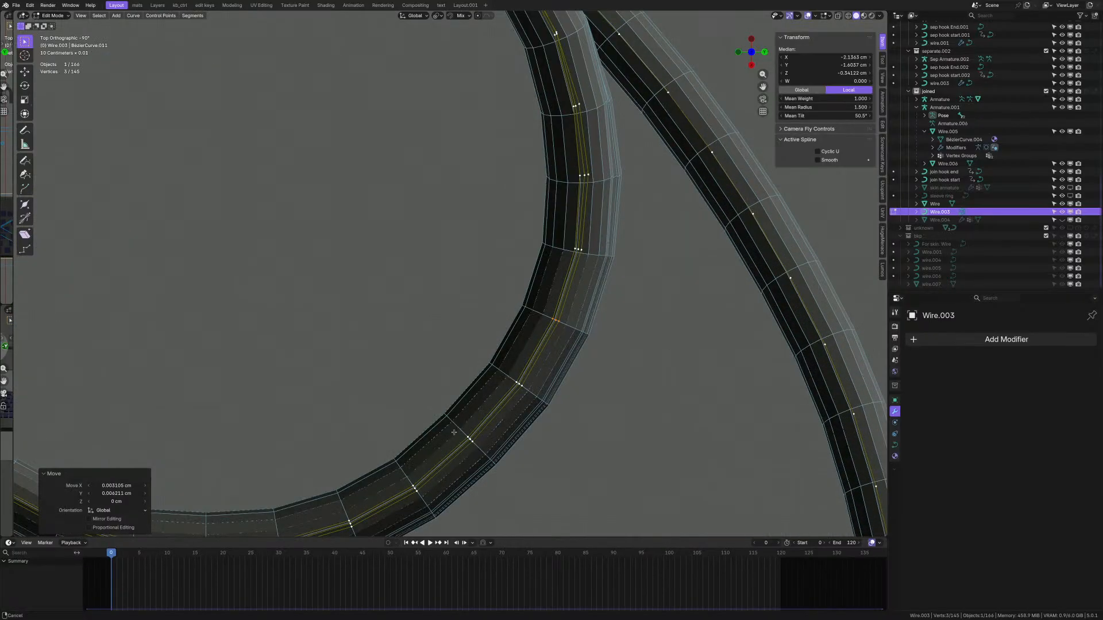
scroll(538, 380, down, 5)
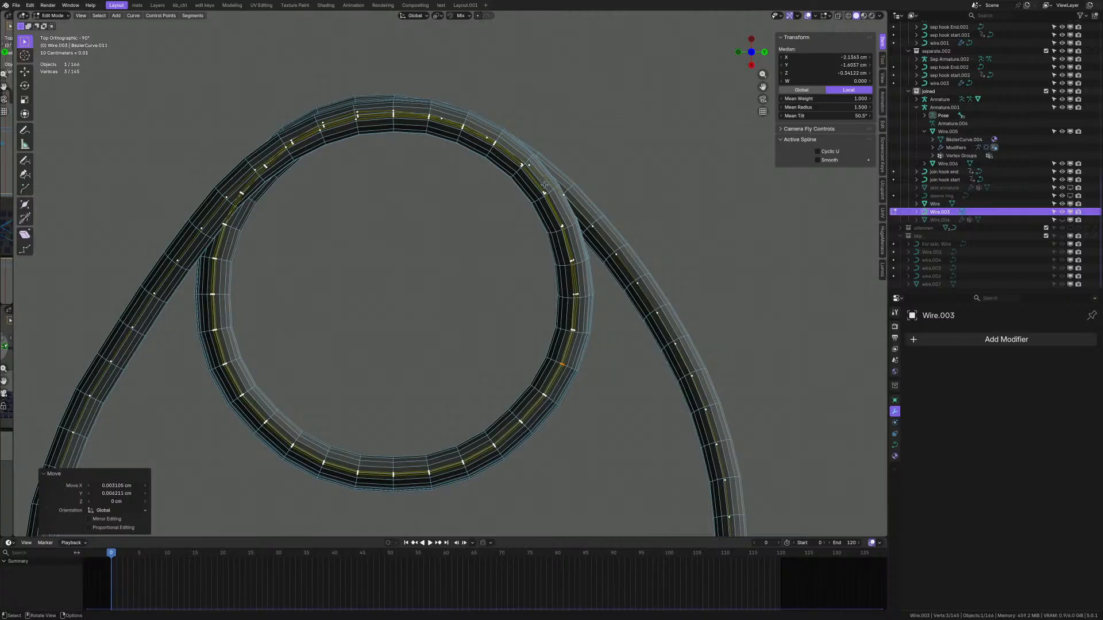
shift+middle_drag(544, 184, 560, 258)
middle_drag(560, 258, 526, 290)
key(shift+alt+z)
key(shift+alt+z)
- Duplicate Wire.003 along X as Wire.007, frame it, and show its Geometry settings
shift+middle_drag(527, 290, 538, 328)
key(Tab)
scroll(539, 329, down, 4)
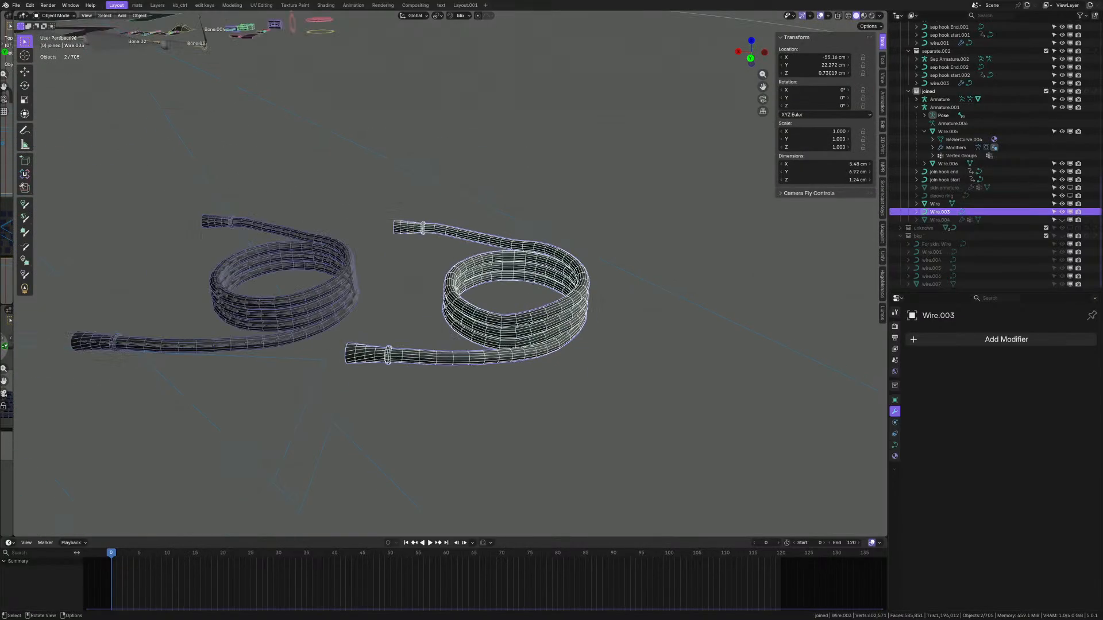
scroll(538, 329, up, 1)
key(shift+d)
key(x)
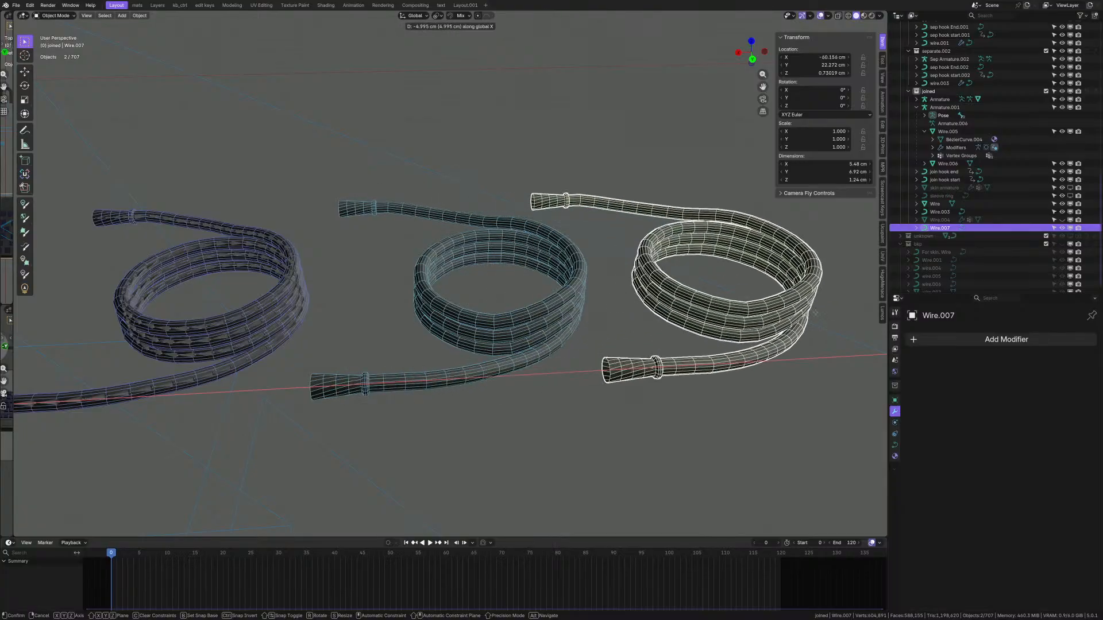
click(845, 317)
key(KP_Decimal)
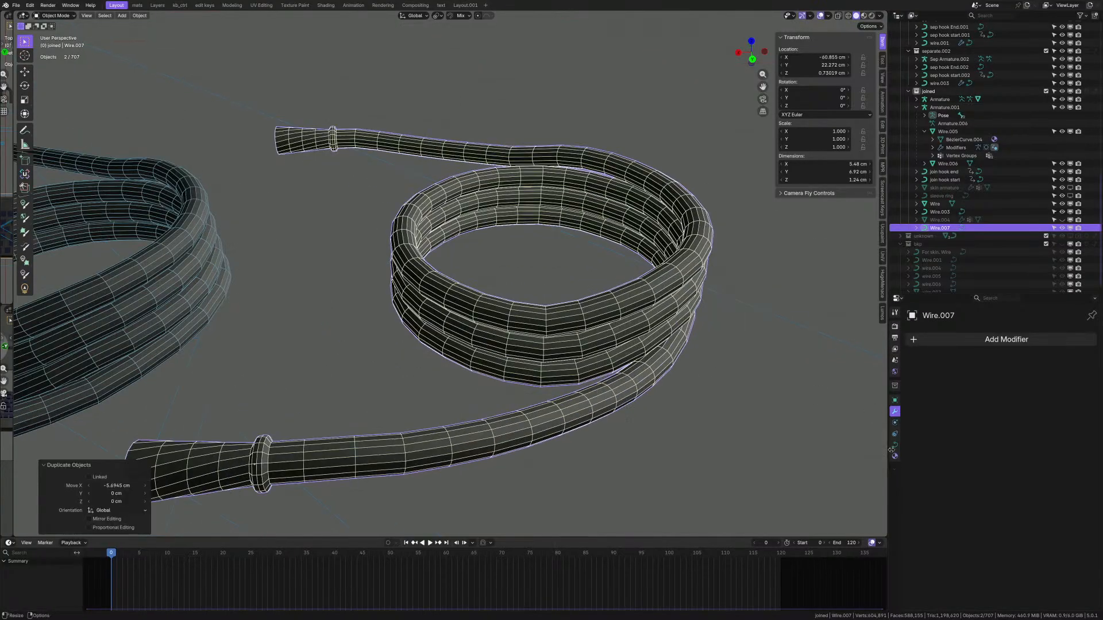
click(894, 445)
scroll(1017, 488, down, 8)
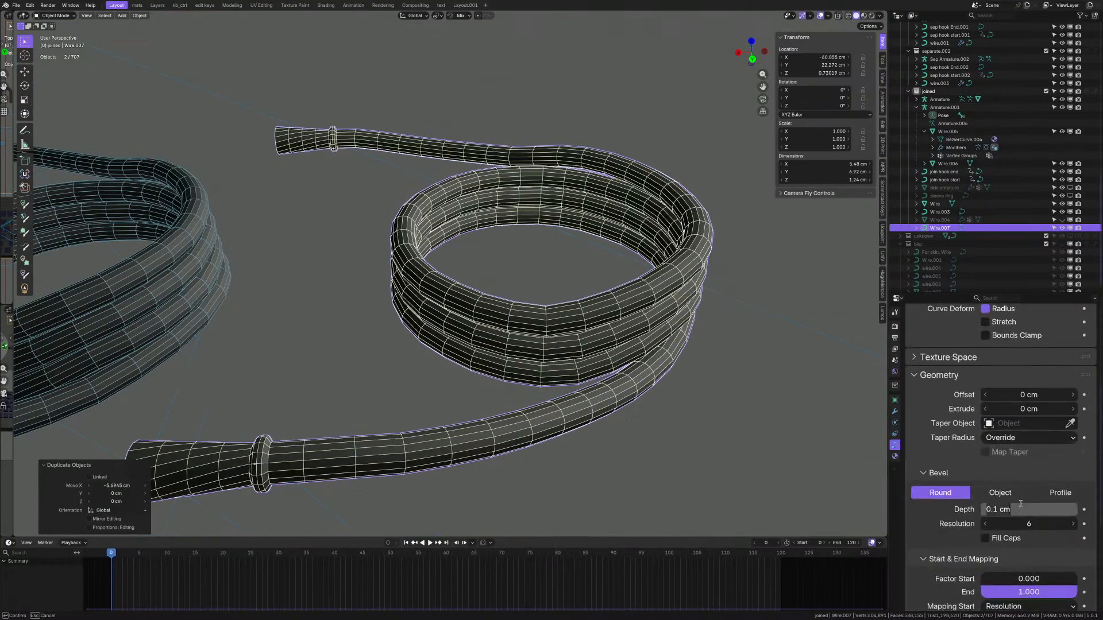
- Set Wire.007's Bevel Depth to 0, leaving a thin curve
text(0)
key(Return)
scroll(559, 357, down, 3)
middle_drag(559, 357, 542, 349)
scroll(543, 349, up, 2)
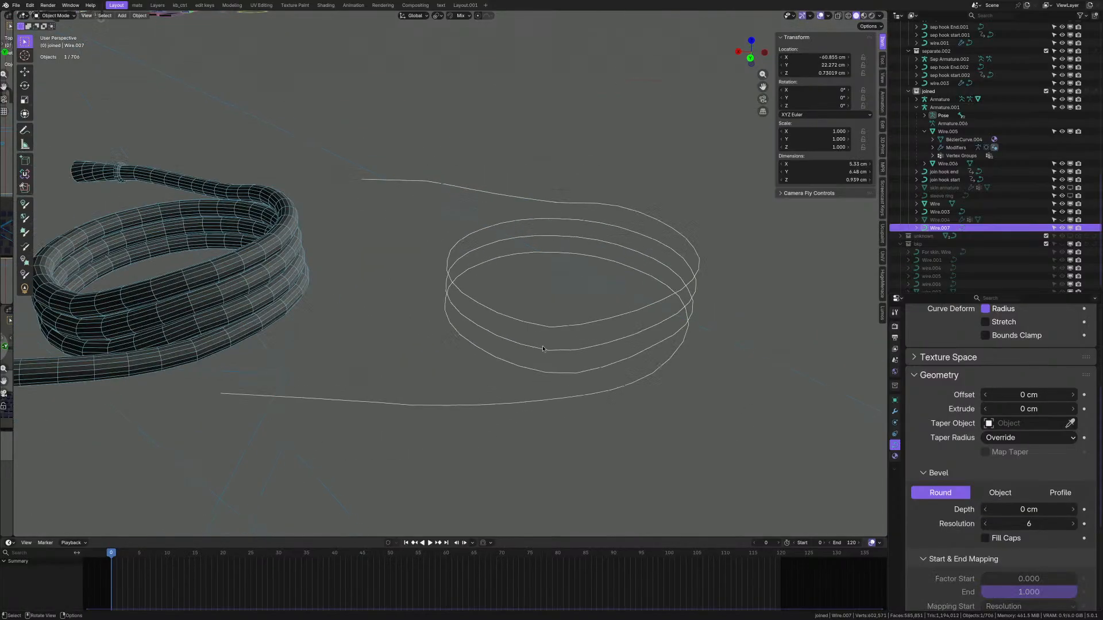
- Convert the thin curve to a mesh and edit it in vertex select mode
right_click(559, 291)
mouse_move(569, 298)
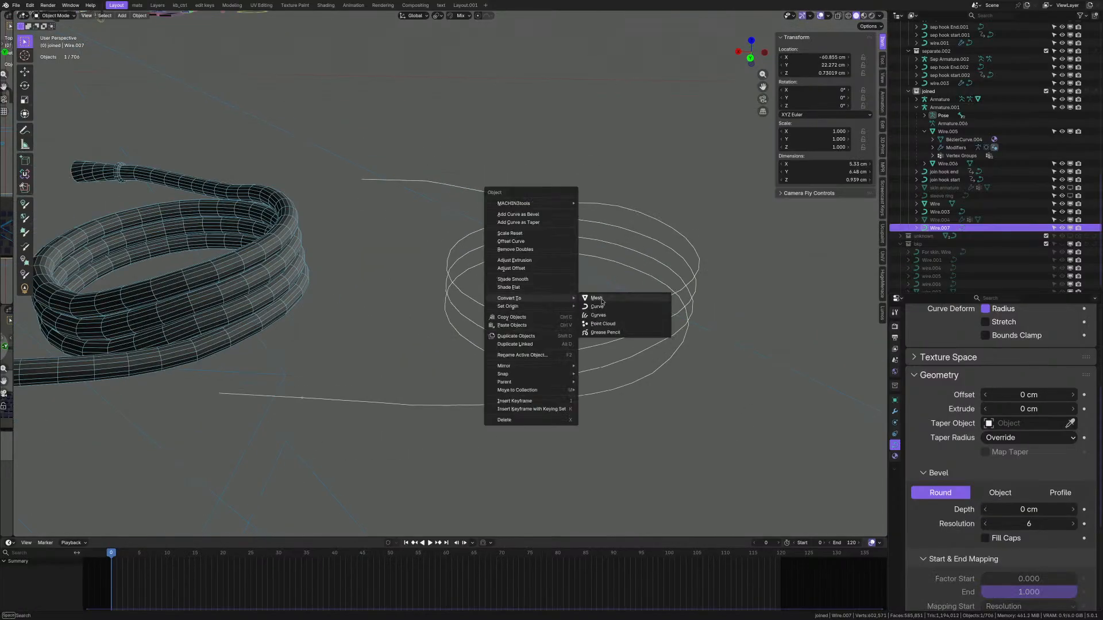
click(603, 303)
key(Tab)
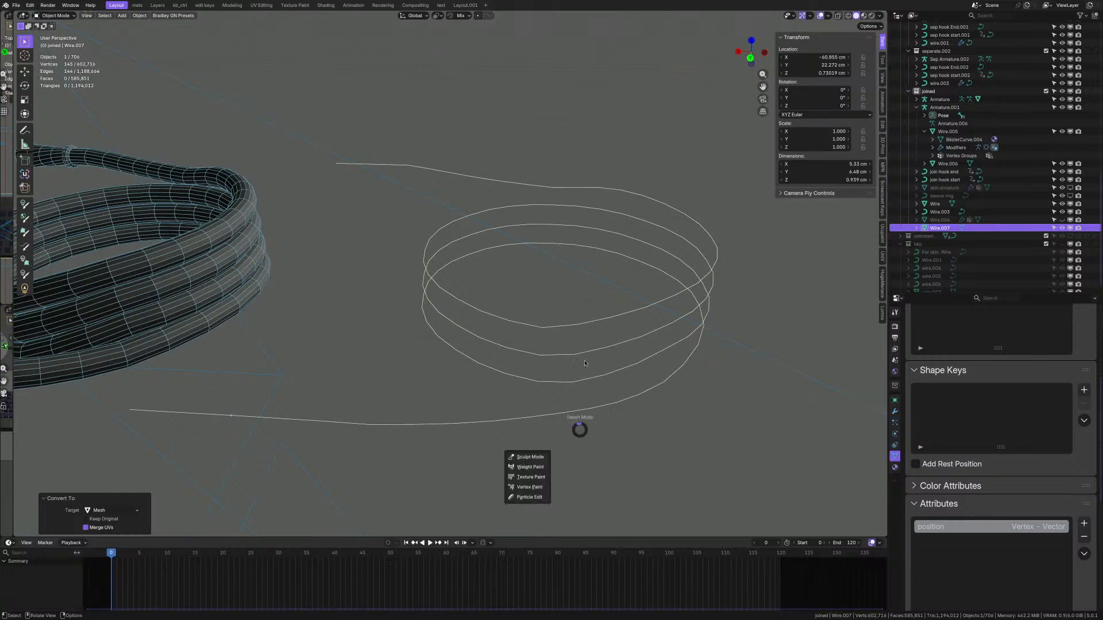
scroll(583, 336, down, 3)
key(Tab)
click(505, 364)
- Dissolve the crowded vertices on the lower wire section with Ctrl+X
scroll(460, 373, up, 4)
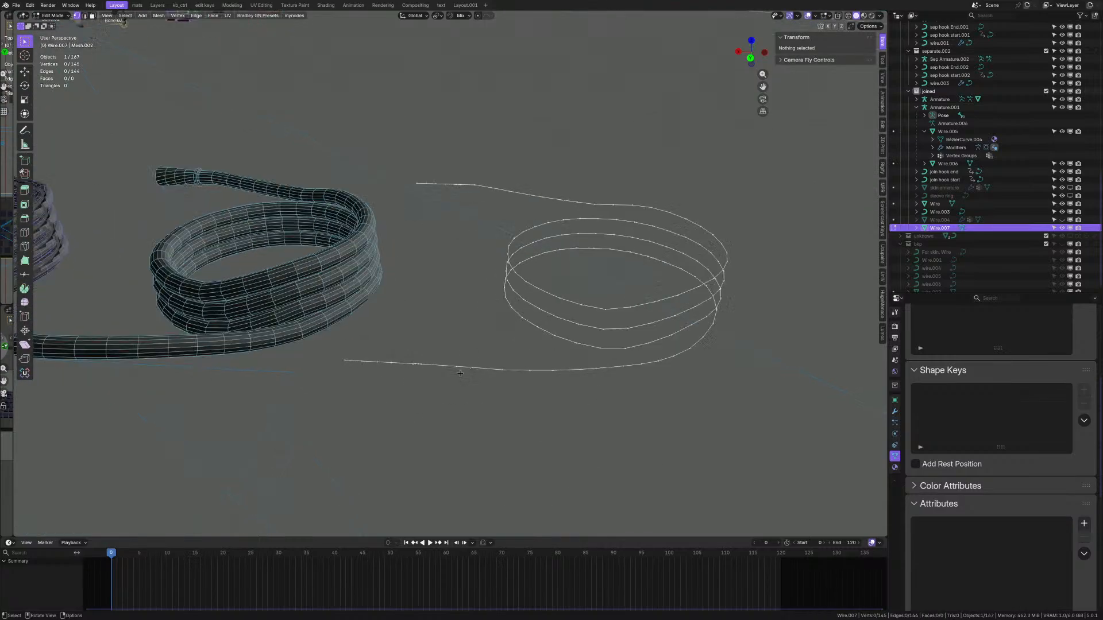
scroll(397, 358, up, 2)
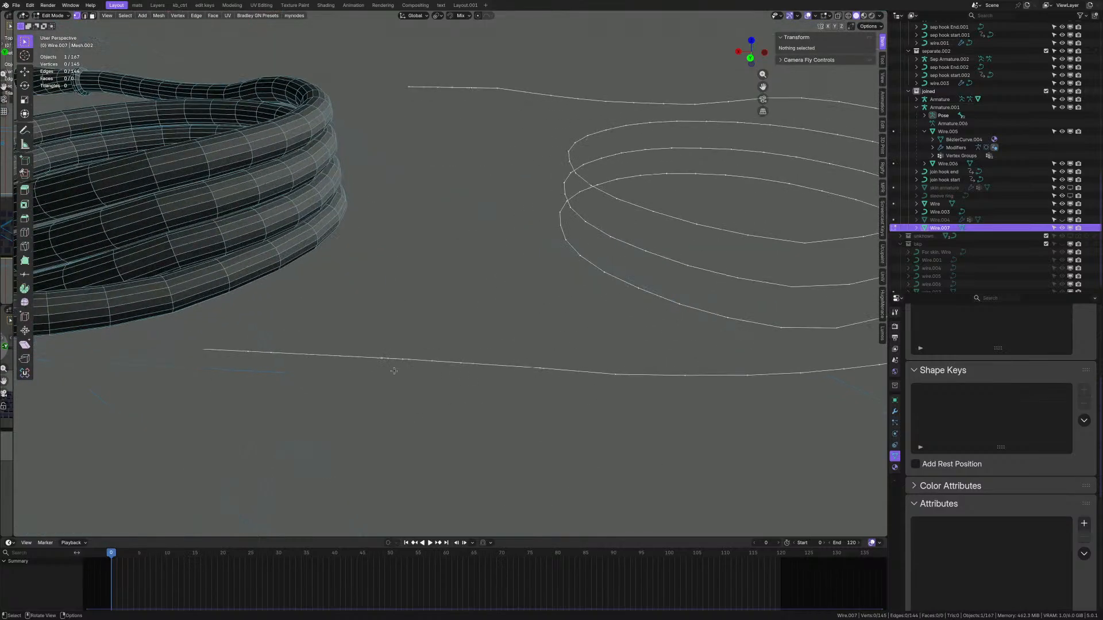
scroll(540, 345, down, 2)
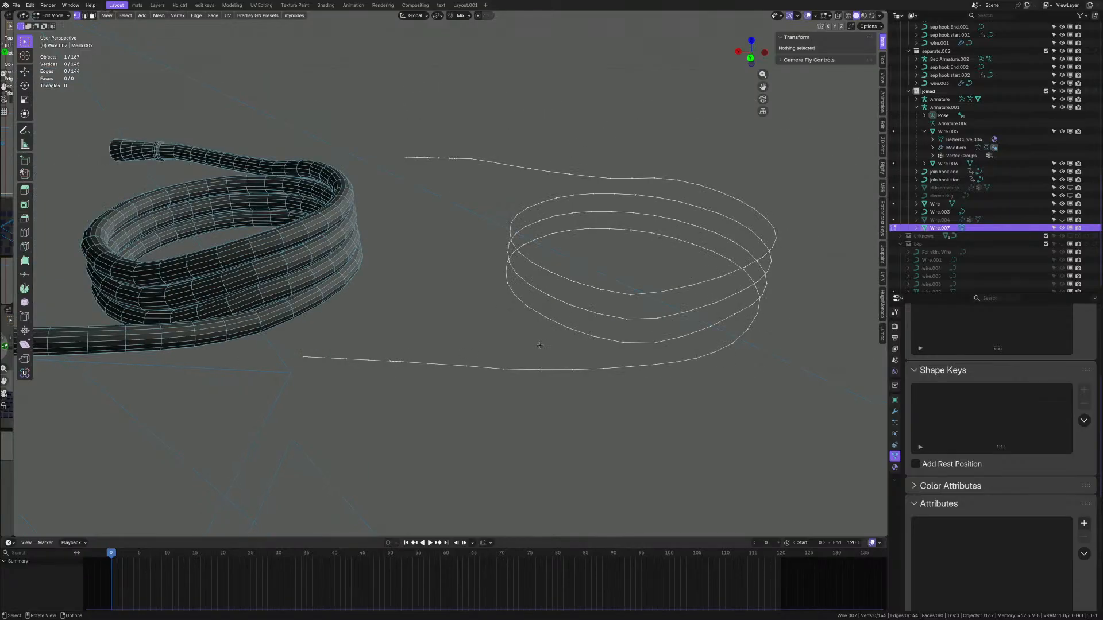
scroll(383, 363, up, 4)
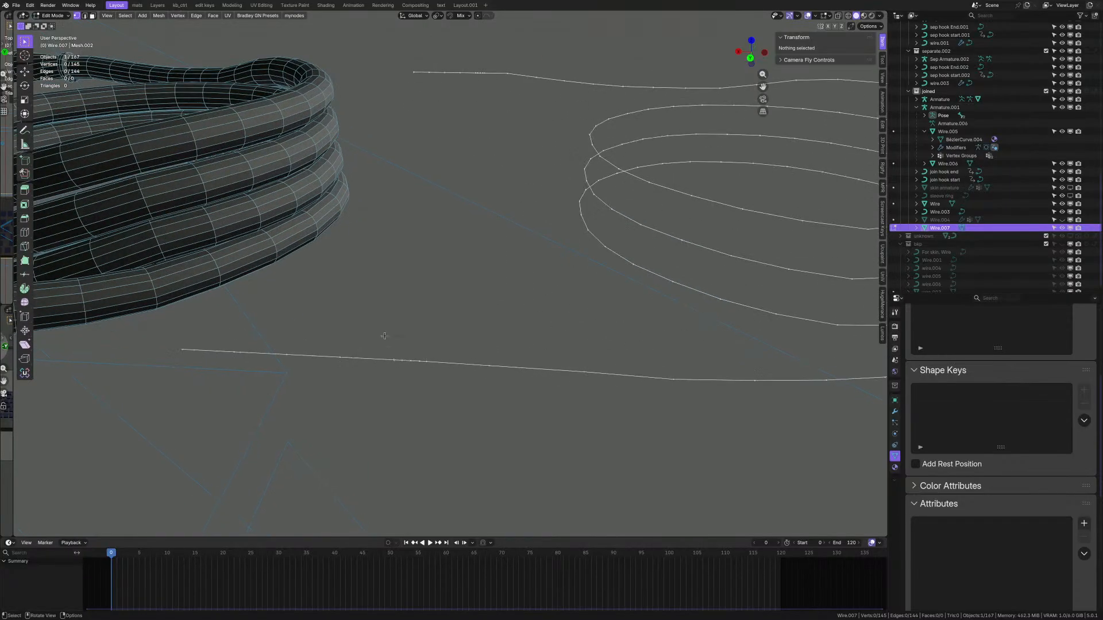
drag(384, 337, 445, 378)
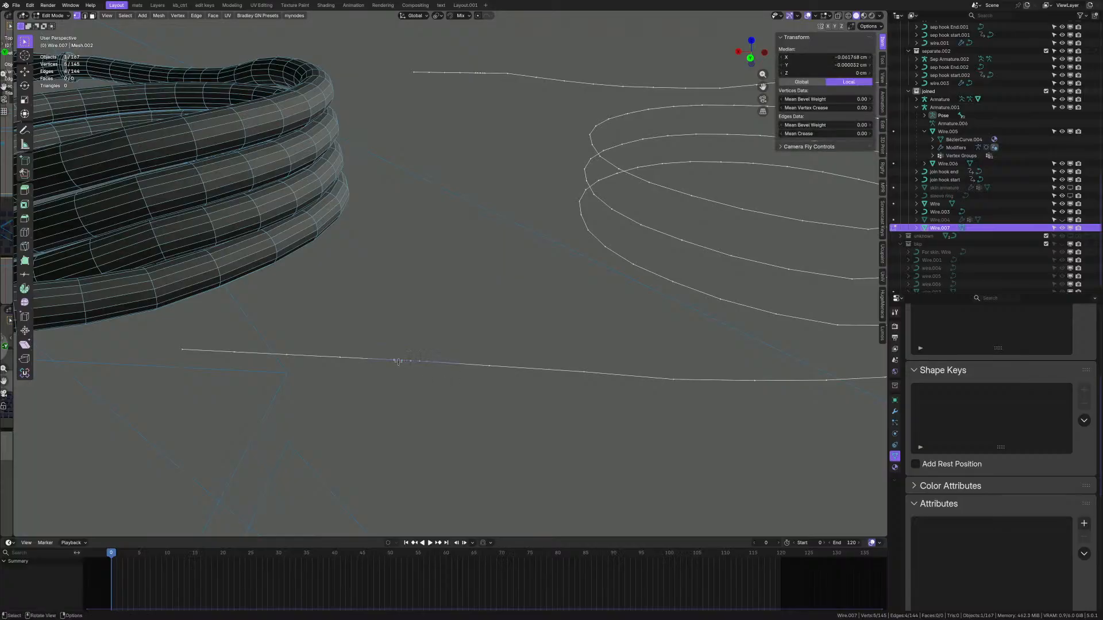
middle_drag(445, 378, 396, 363)
key(b)
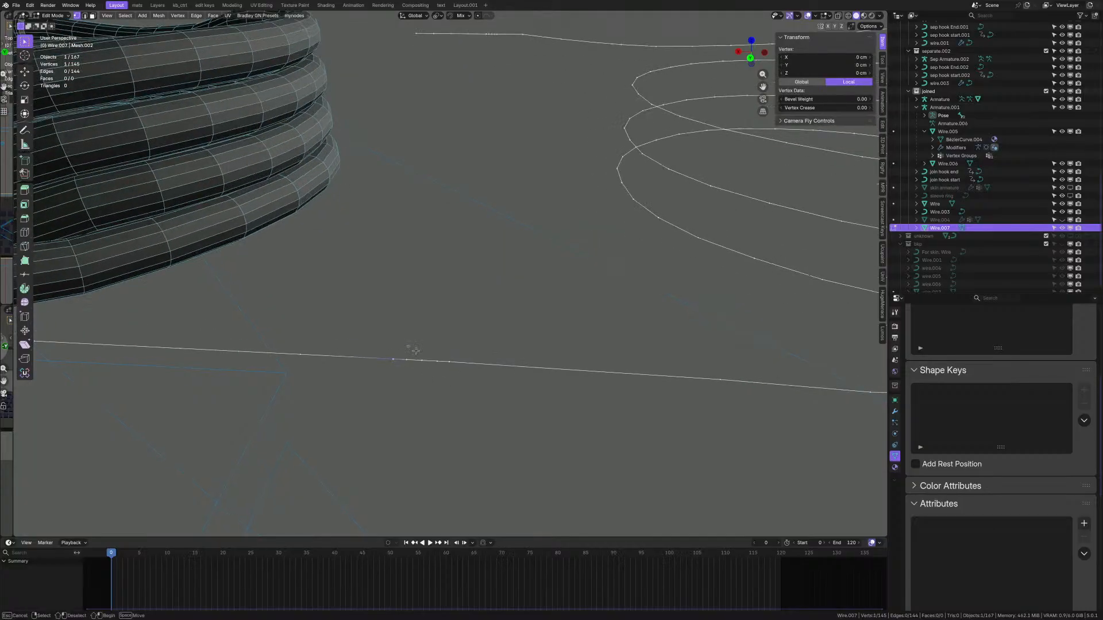
drag(463, 378, 460, 375)
key(ctrl+x)
middle_drag(466, 341, 469, 341)
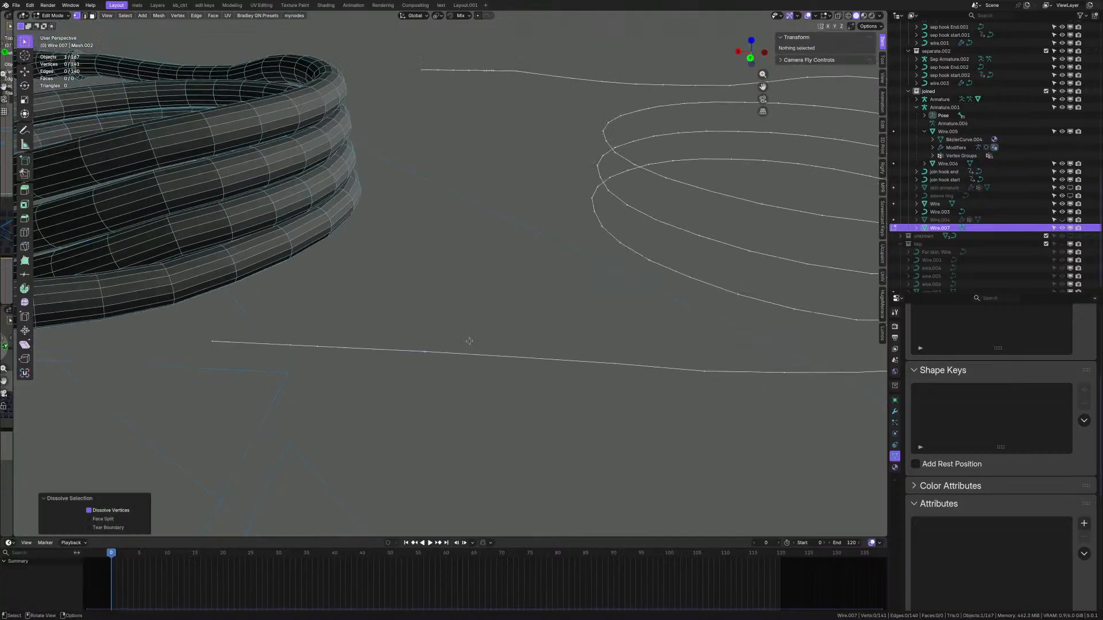
drag(252, 327, 395, 376)
key(ctrl+x)
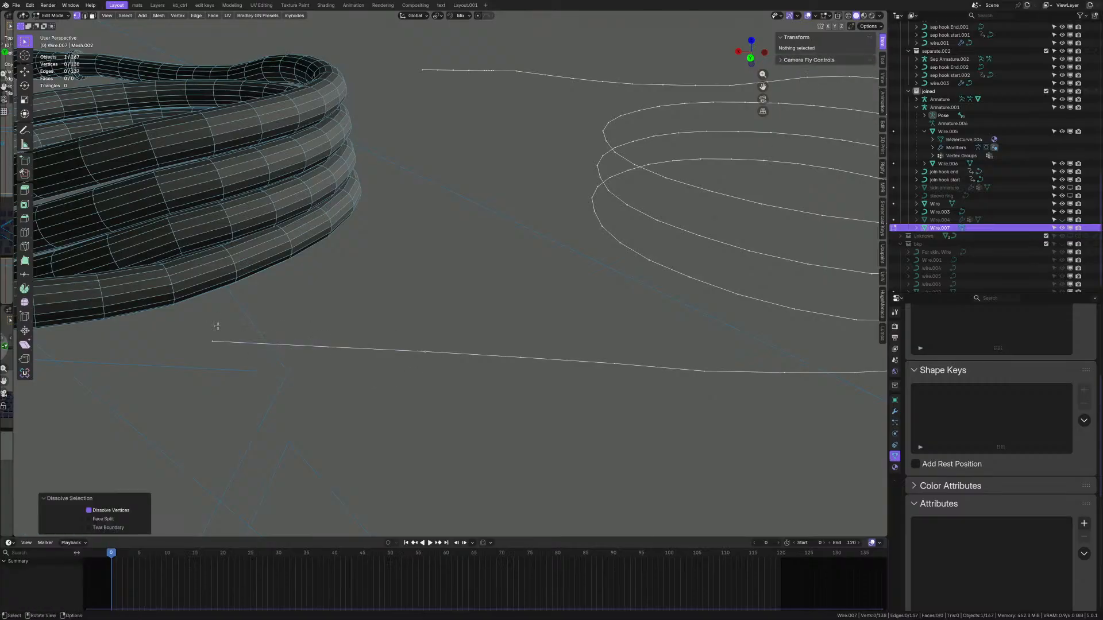
- Dissolve four vertices near the wire's end and the clustered vertices at its left end
drag(196, 320, 434, 384)
key(q)
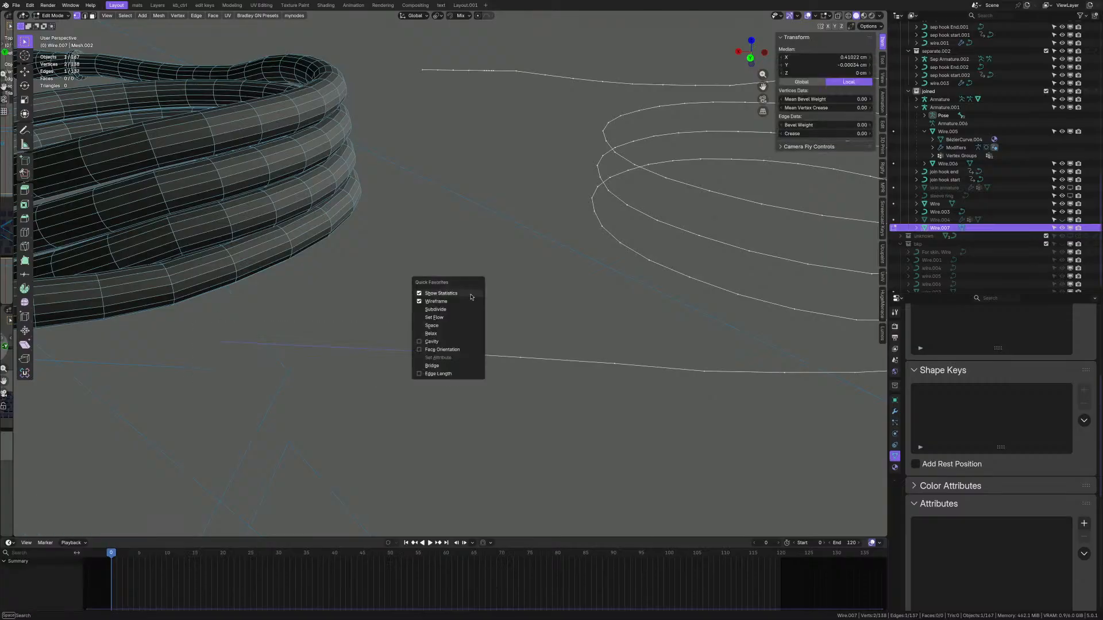
shift+middle_drag(435, 200, 419, 300)
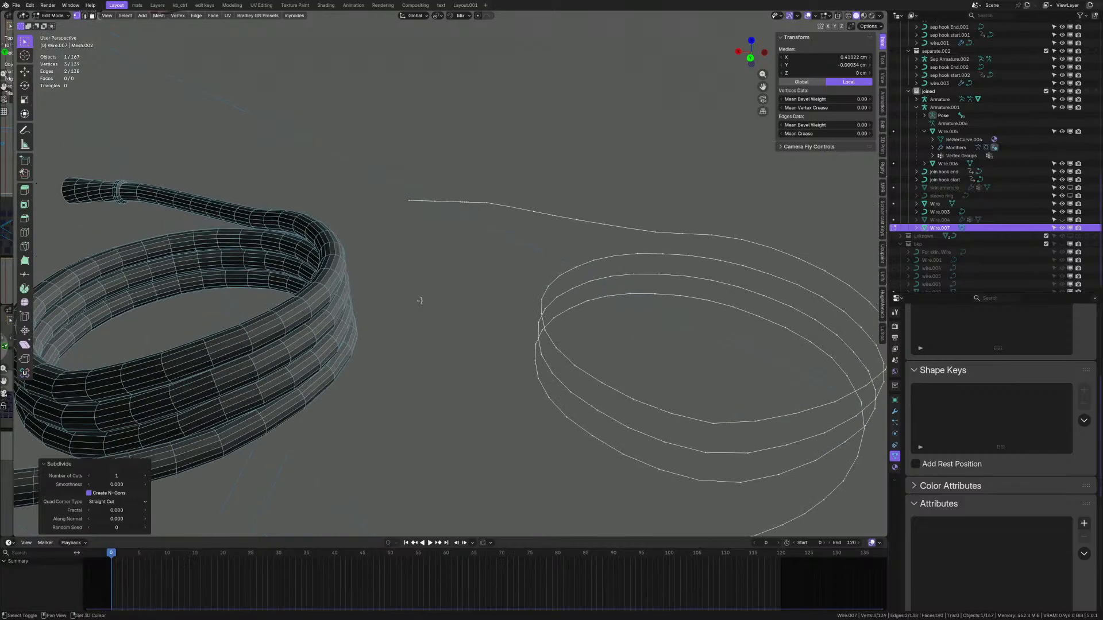
scroll(463, 188, up, 5)
scroll(463, 208, up, 4)
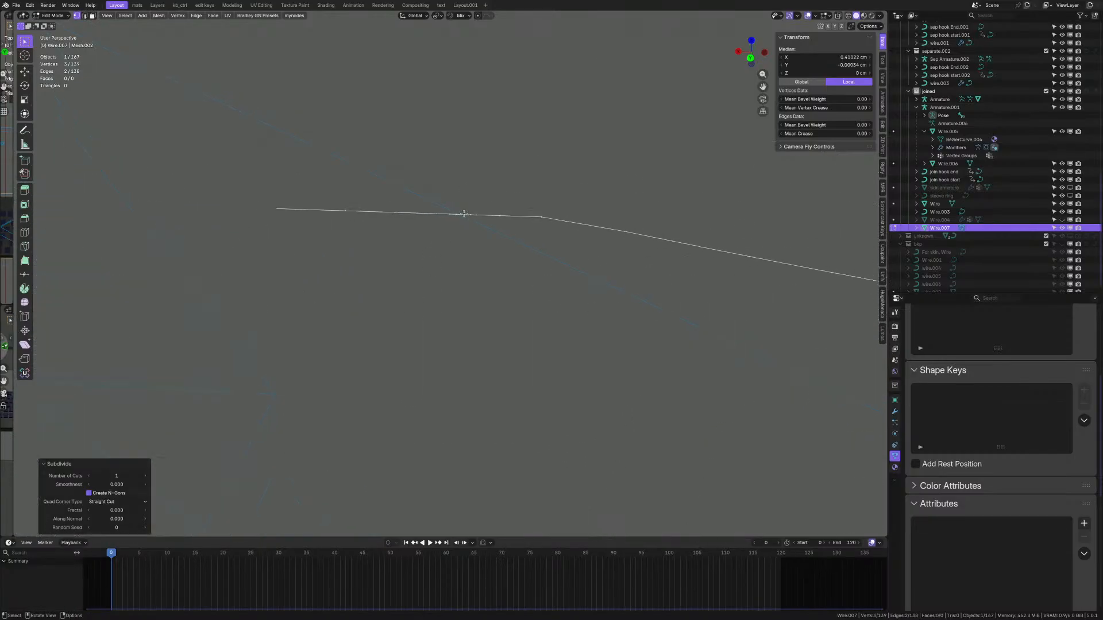
drag(455, 203, 486, 231)
shift+middle_drag(480, 203, 485, 264)
key(ctrl+x)
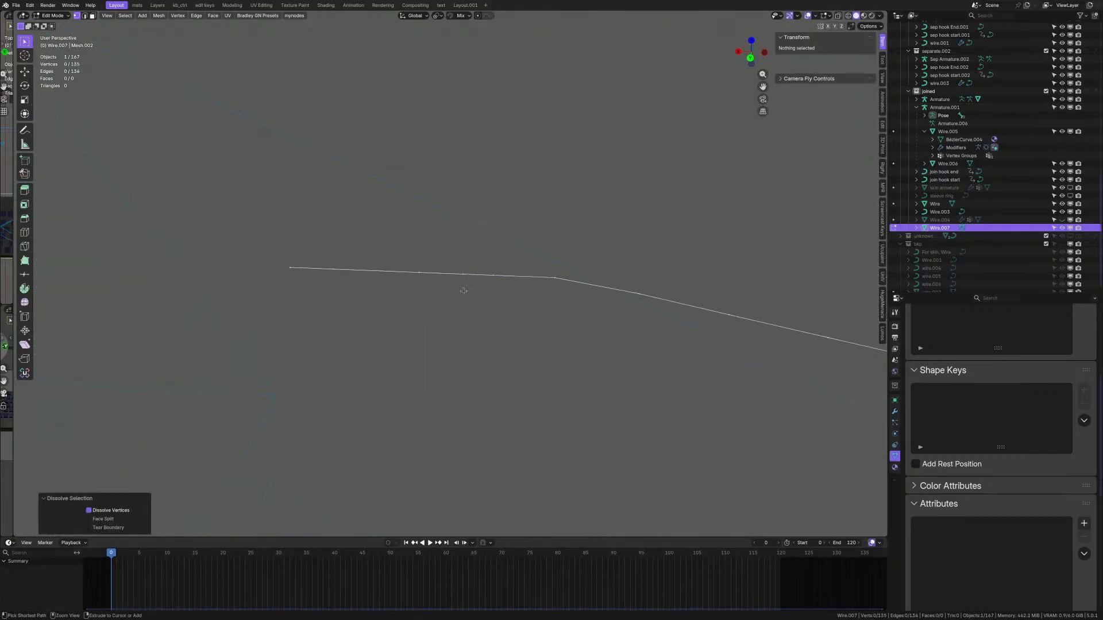
click(331, 265)
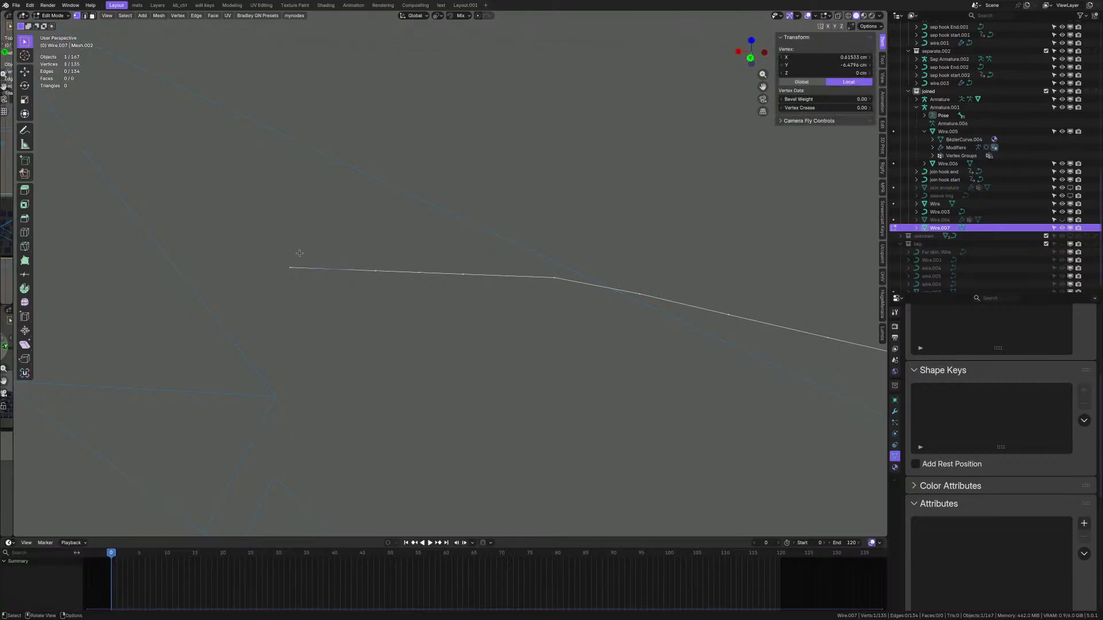
drag(306, 252, 448, 305)
key(ctrl+x)
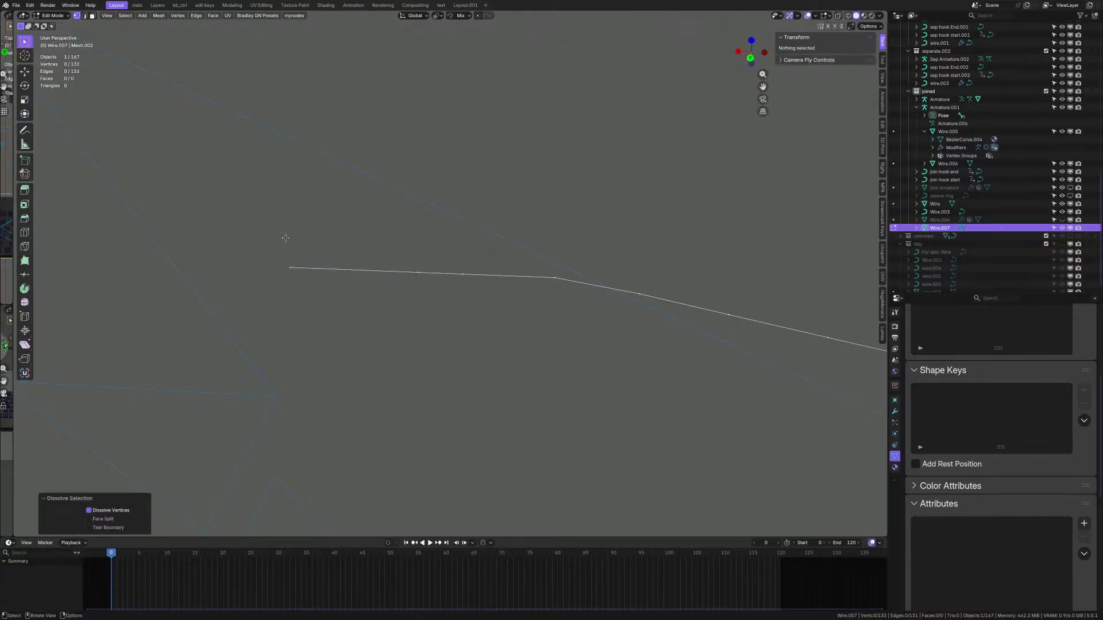
- Subdivide the leftmost edge once and return the centerline mesh to Object Mode
drag(279, 236, 470, 305)
key(q)
click(490, 252)
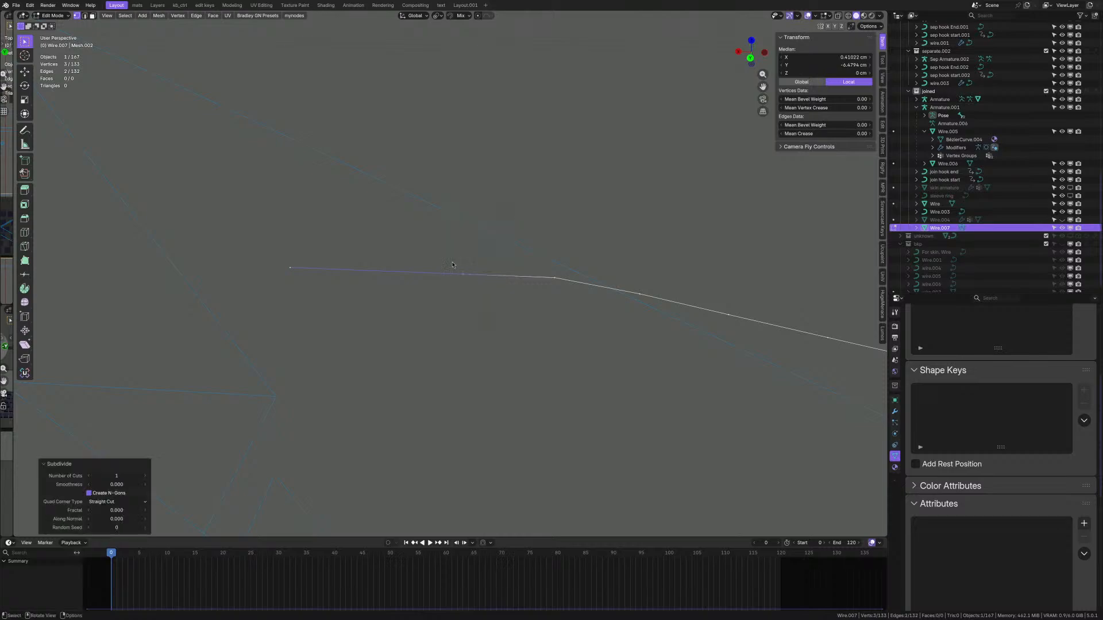
scroll(386, 260, down, 10)
middle_drag(476, 317, 487, 361)
key(ctrl+Tab)
click(495, 321)
scroll(505, 331, up, 2)
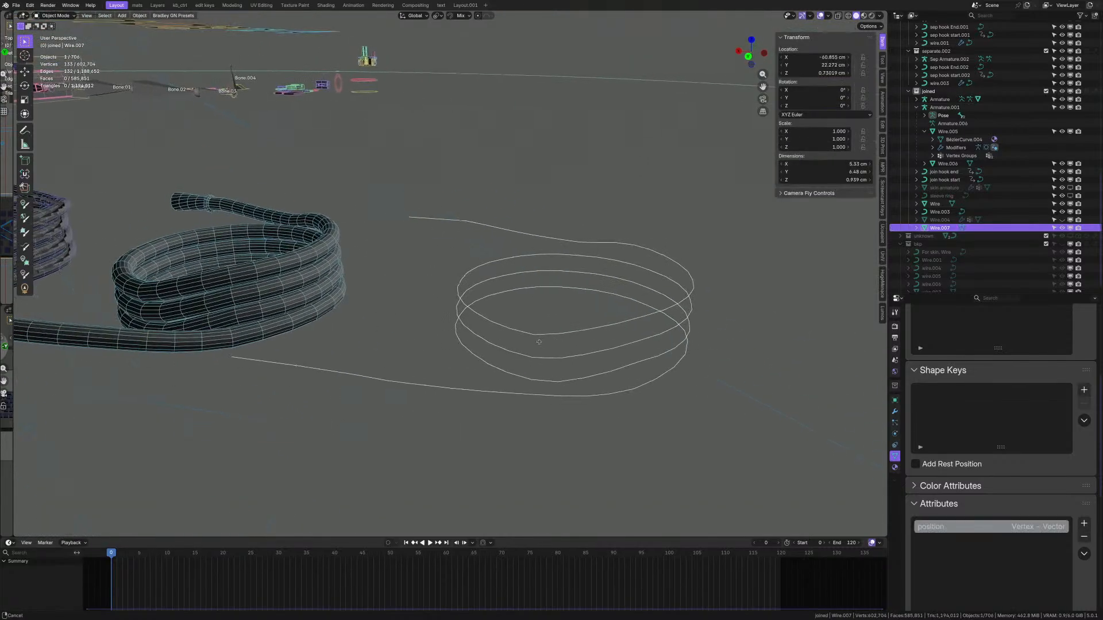
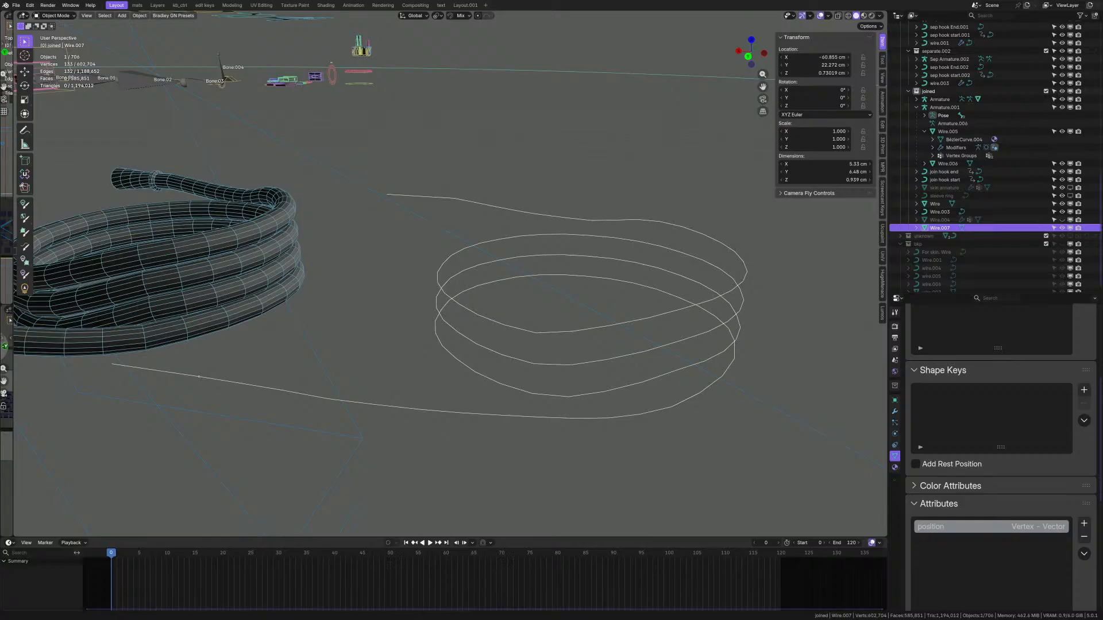
- Orbit and zoom around Wire.007's coils and view its object properties
middle_drag(608, 202, 572, 335)
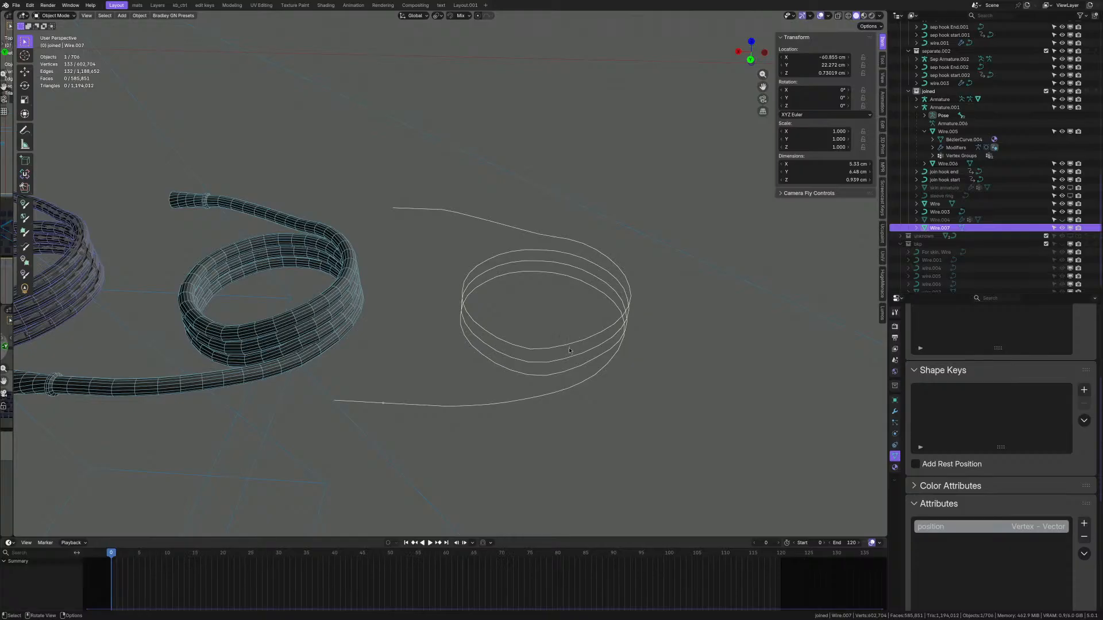
scroll(569, 340, up, 3)
key(Tab)
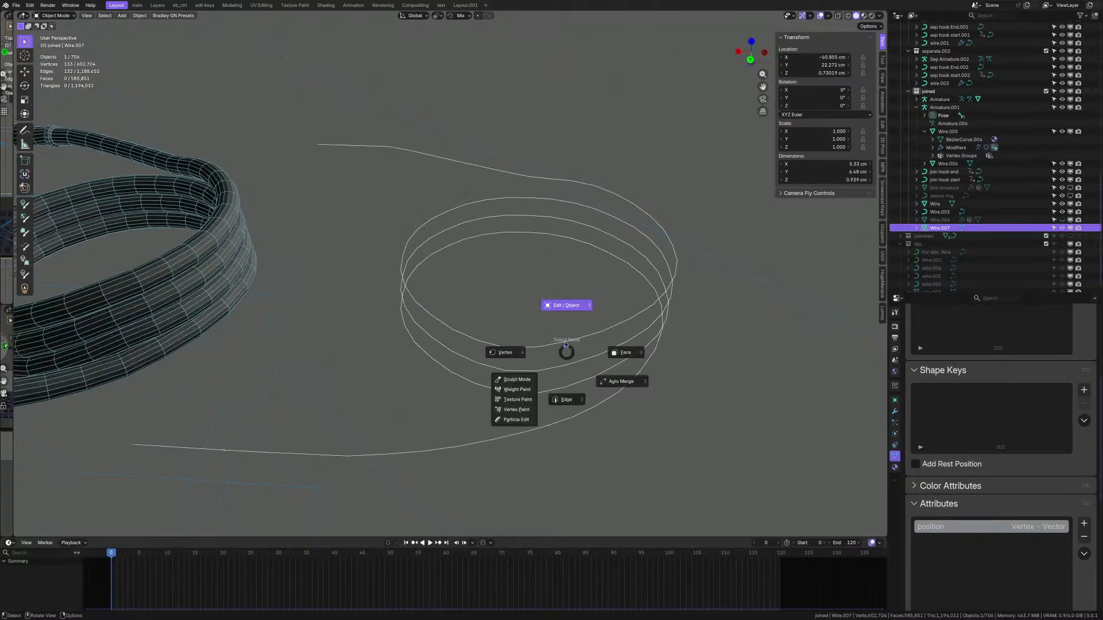
key(Escape)
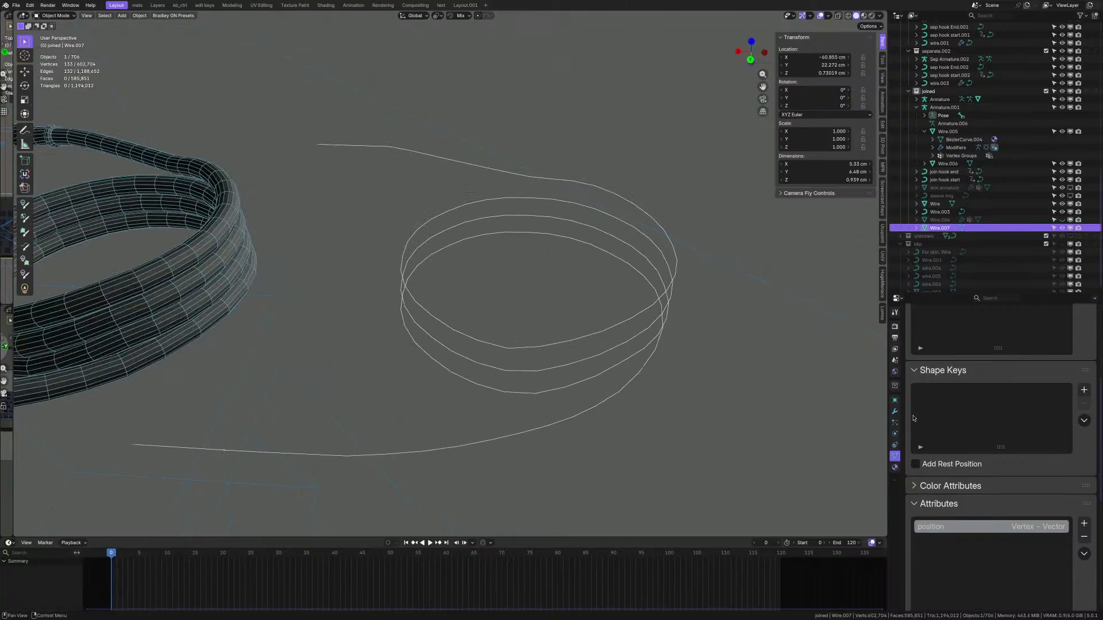
click(894, 400)
scroll(959, 419, up, 7)
scroll(602, 319, down, 4)
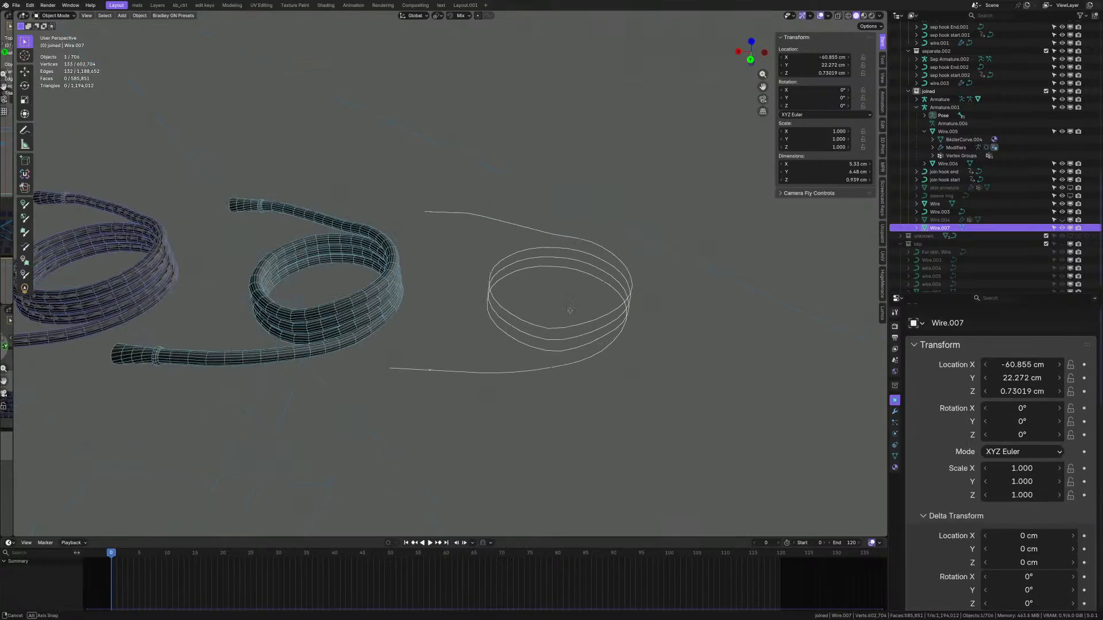
mouse_move(570, 311)
middle_down()
mouse_move(577, 299)
mouse_move(585, 313)
middle_up()
scroll(586, 315, up, 2)
scroll(587, 316, up, 1)
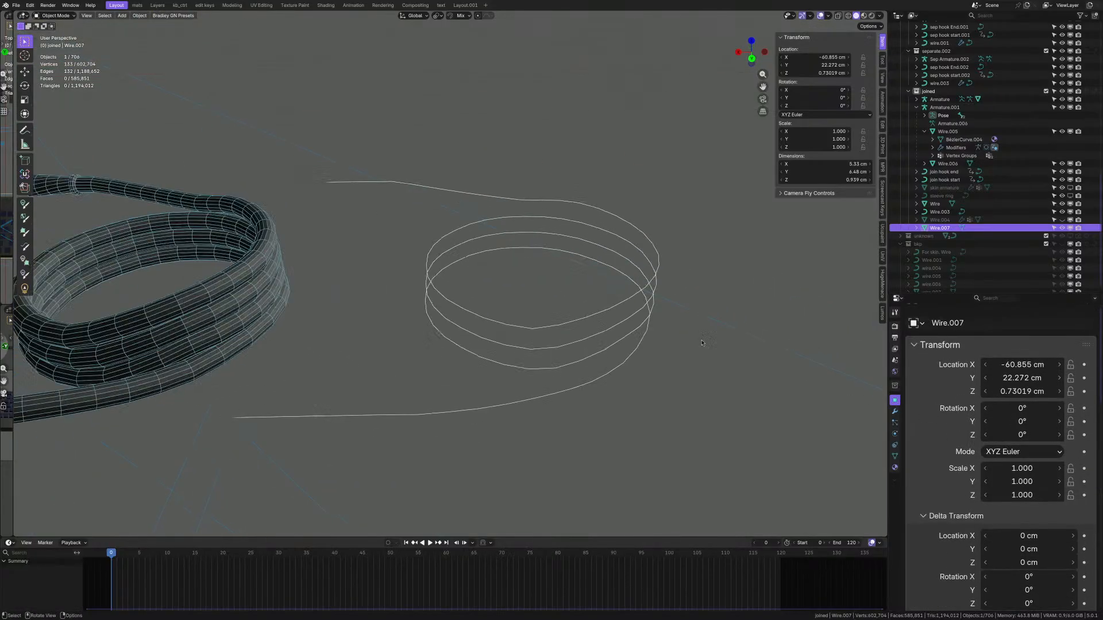
- Add a Skin modifier to Wire.007 and hide it in the viewport
click(894, 411)
click(969, 340)
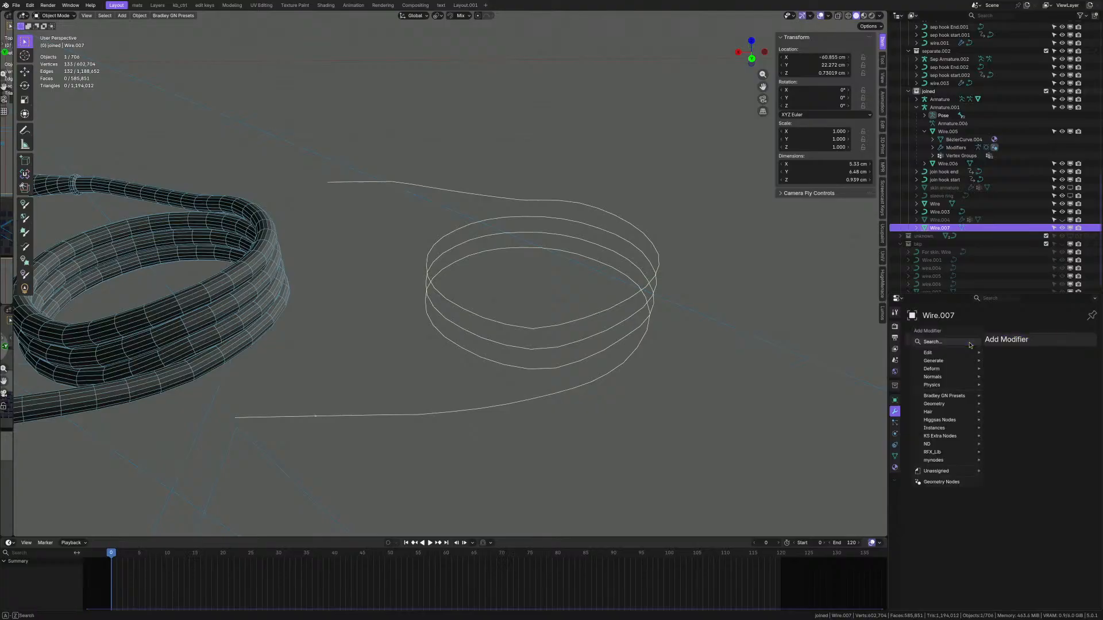
text(skin)
key(Return)
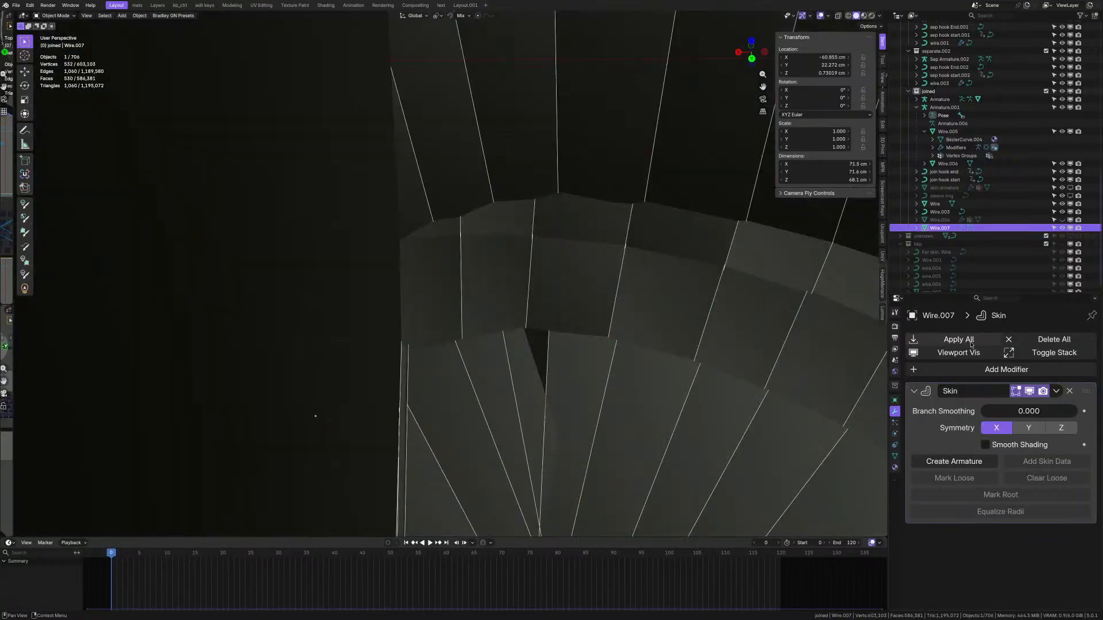
click(1029, 393)
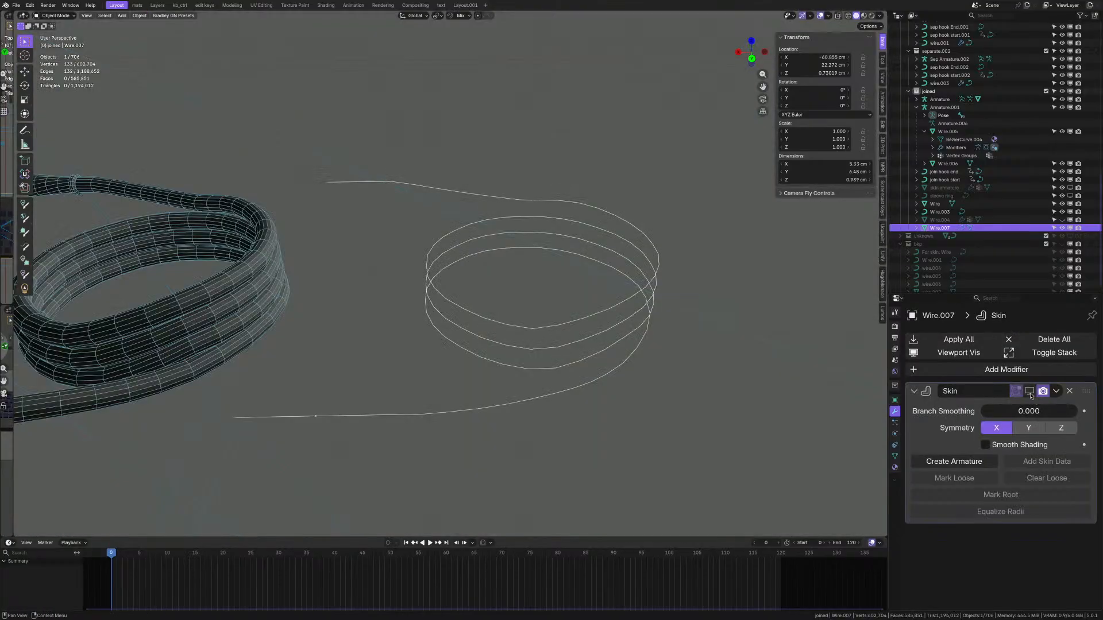
- Generate Armature.002 from the skin layout and select the new armature
click(961, 462)
key(q)
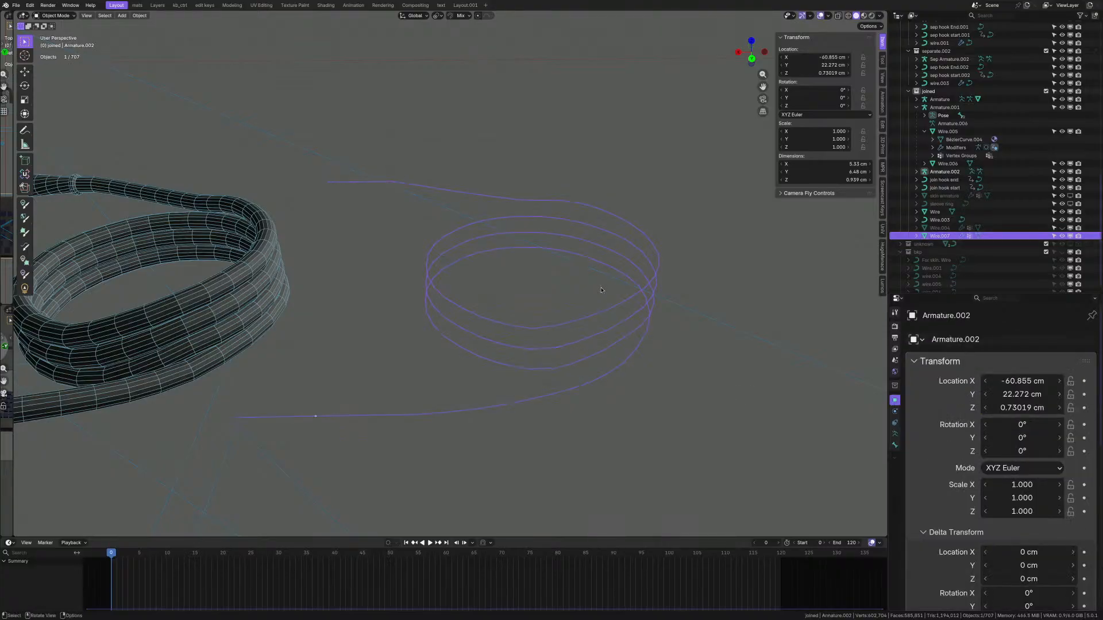
scroll(599, 316, up, 2)
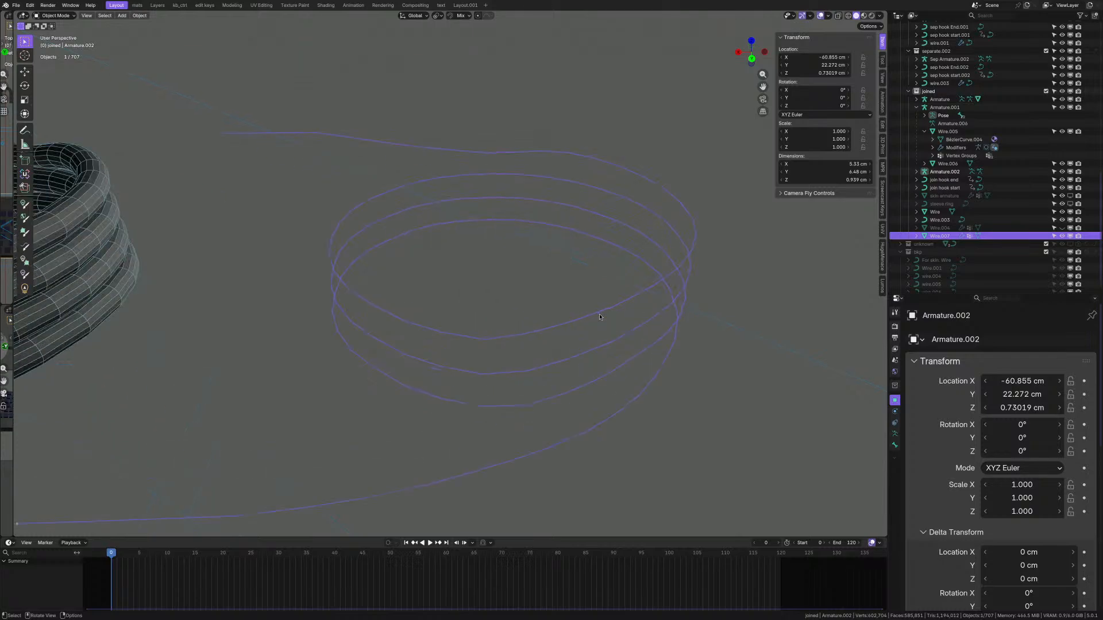
click(599, 315)
click(599, 315)
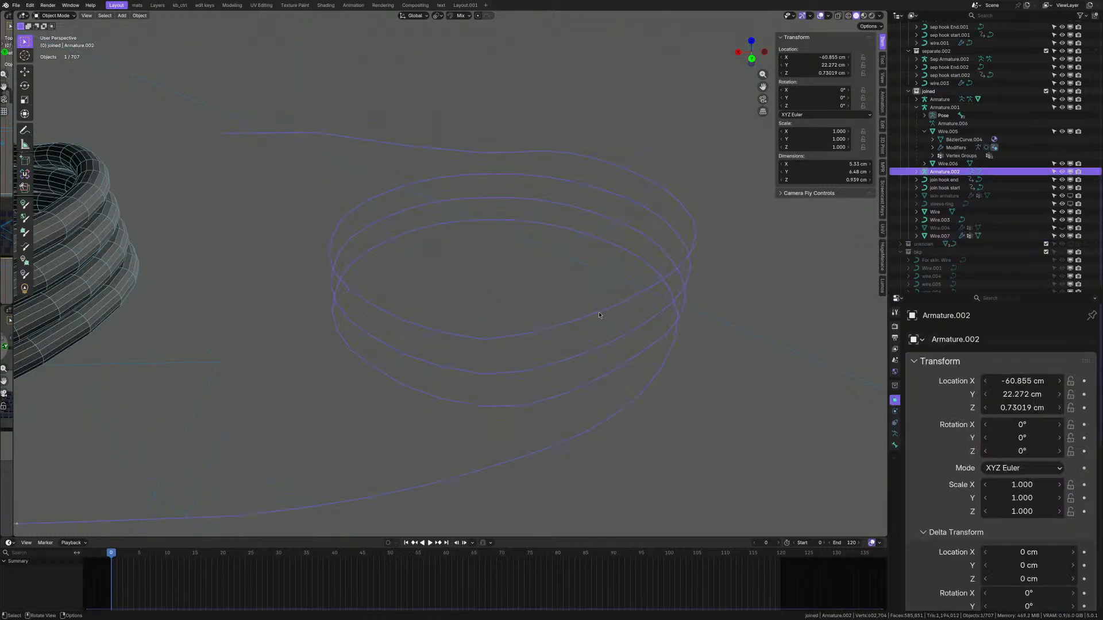
scroll(600, 316, down, 1)
scroll(599, 315, down, 2)
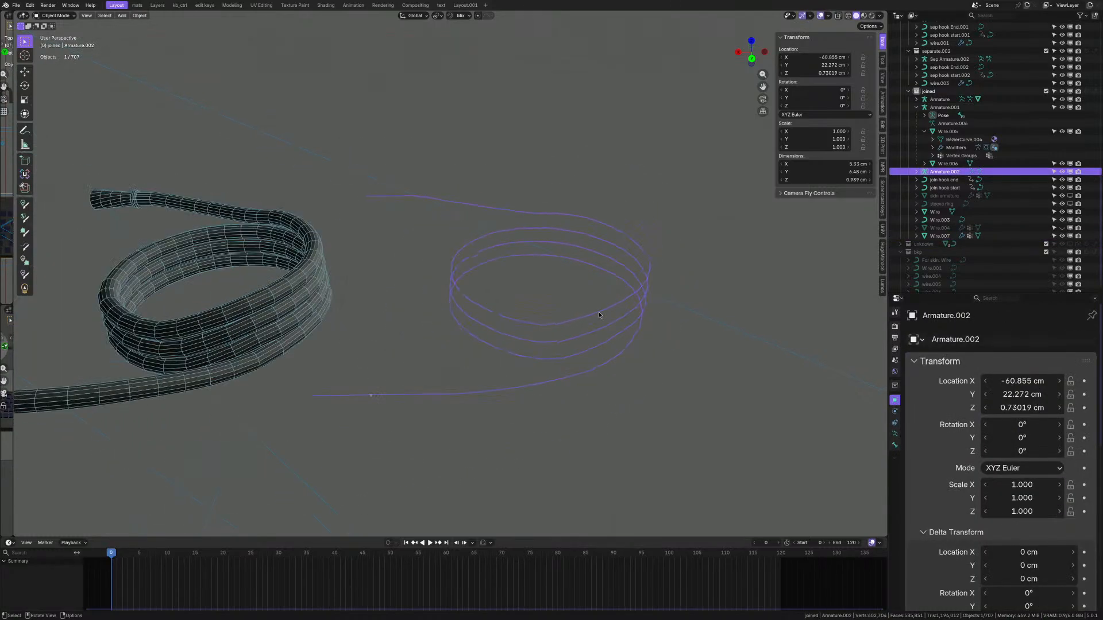
scroll(600, 314, up, 1)
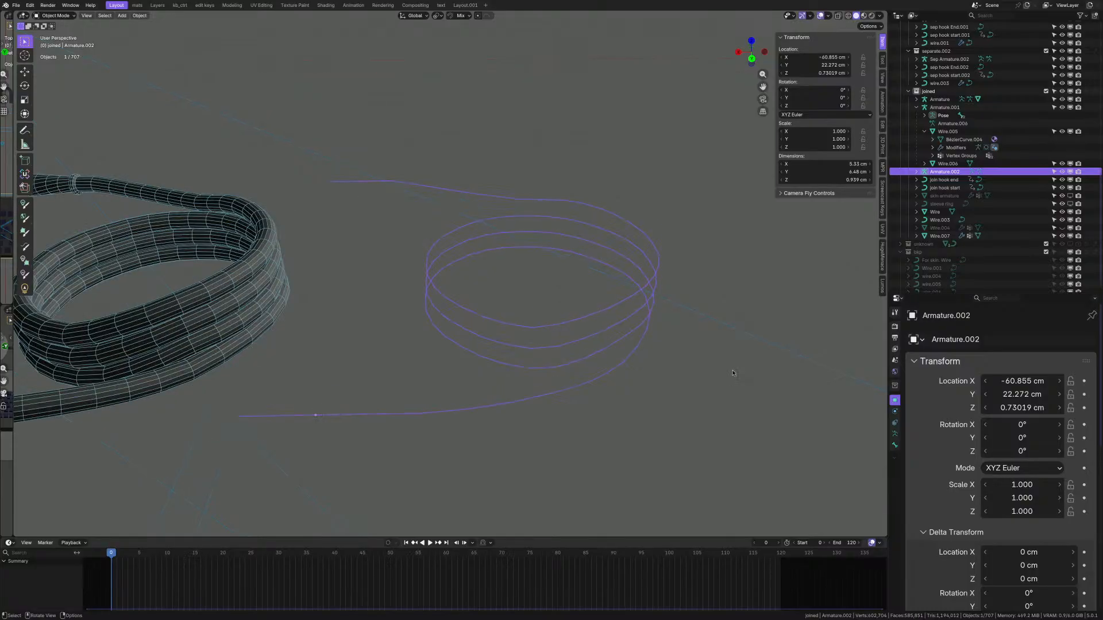
scroll(566, 345, up, 2)
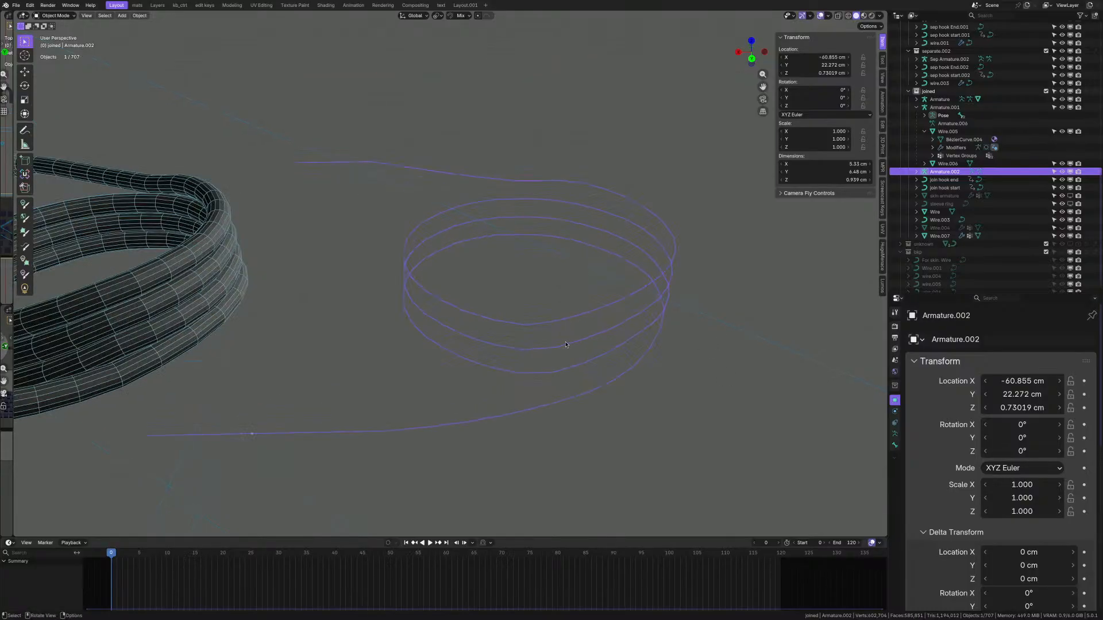
middle_drag(566, 345, 580, 346)
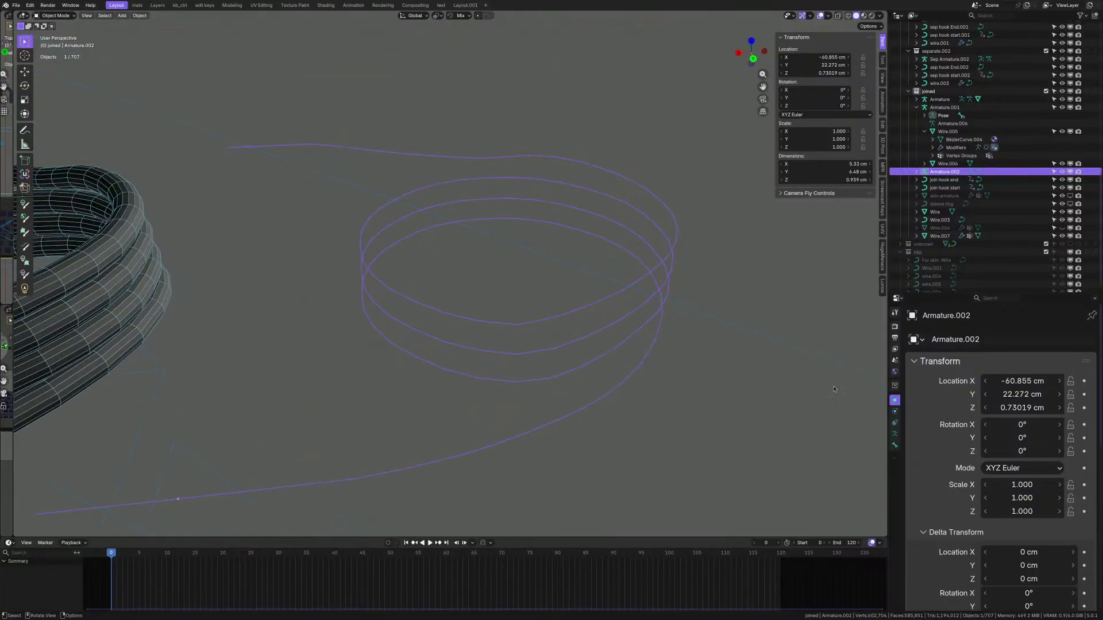
- Switch the armature's bone display to Octahedral, then revert it to Stick
click(894, 445)
click(895, 433)
scroll(994, 424, down, 4)
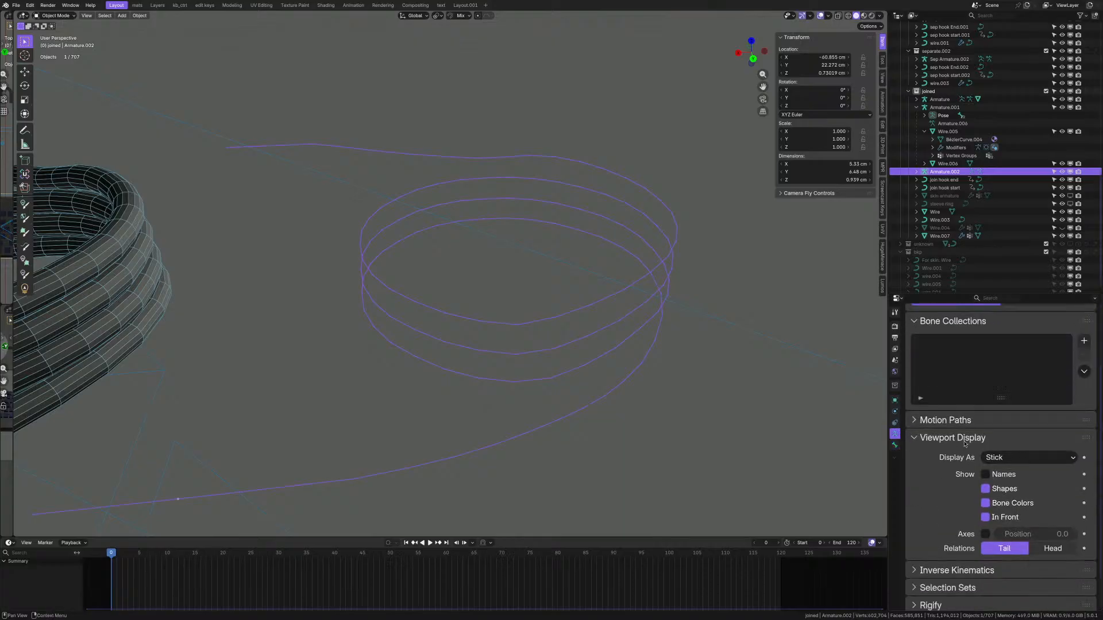
click(994, 418)
click(1002, 434)
middle_drag(580, 350, 604, 368)
scroll(604, 368, up, 2)
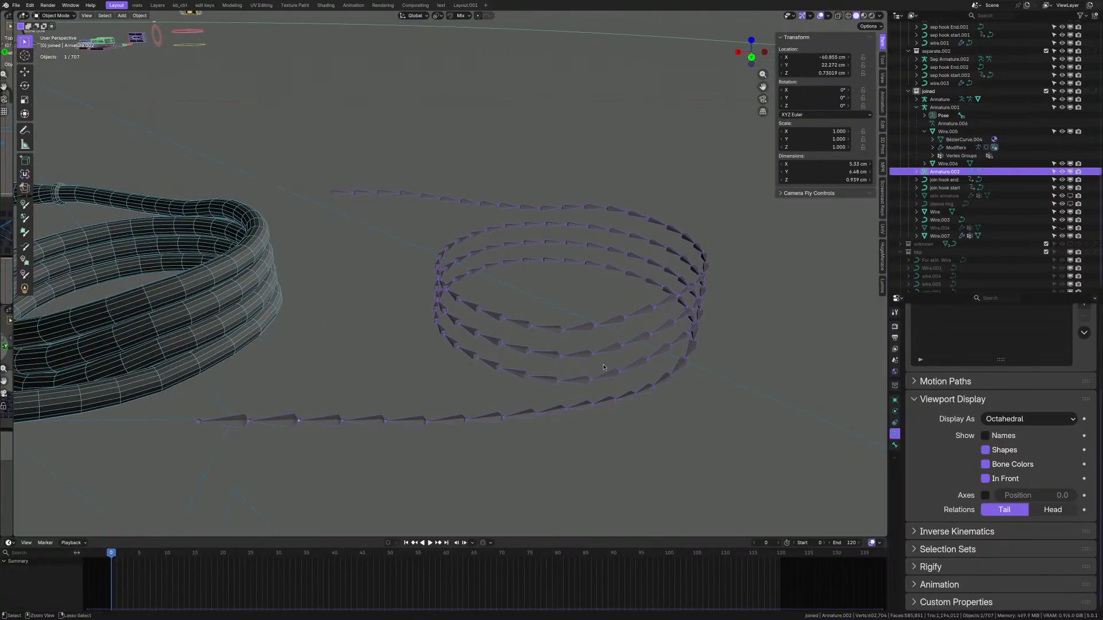
key(ctrl+z)
- Make Wire.007 active again and enter Edit Mode on its Skin-modified mesh
ctrl+click(645, 332)
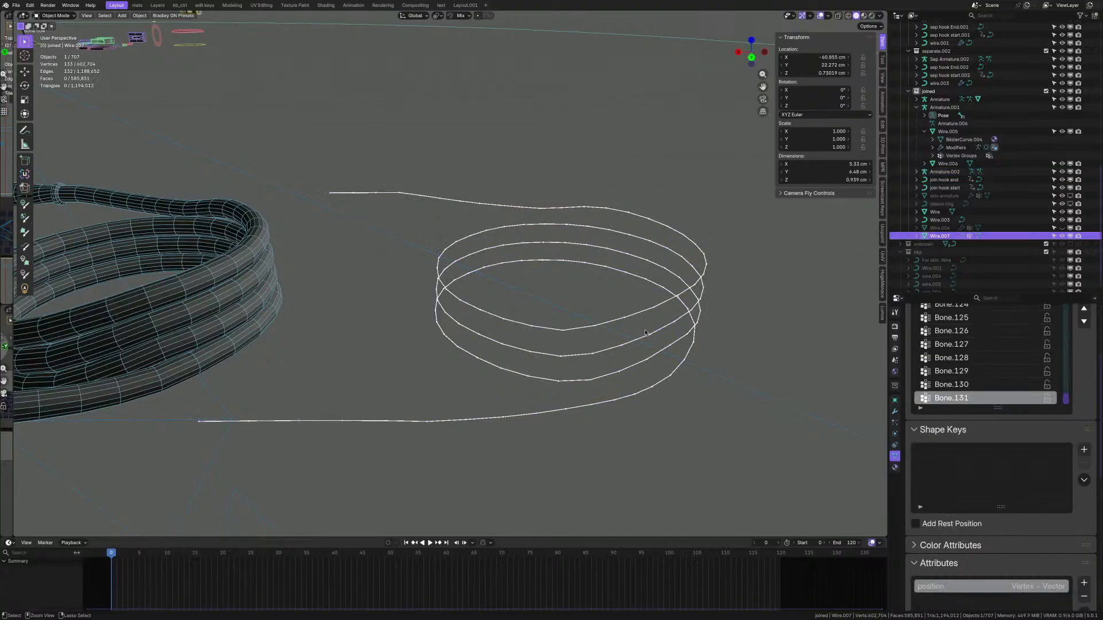
key(ctrl+z)
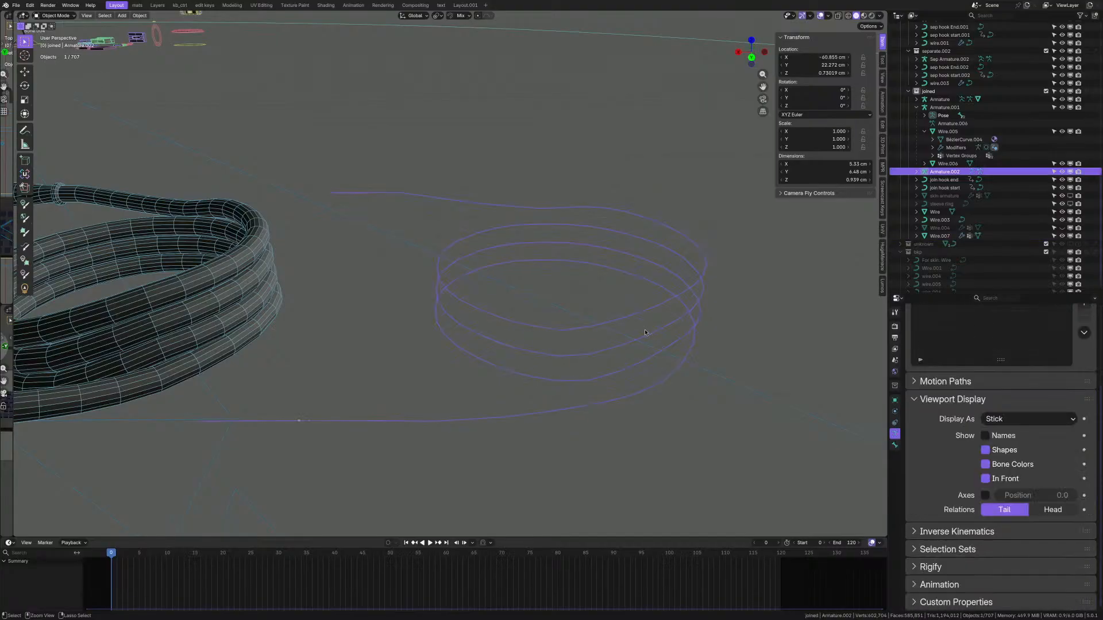
key(ctrl+shift+z)
click(895, 400)
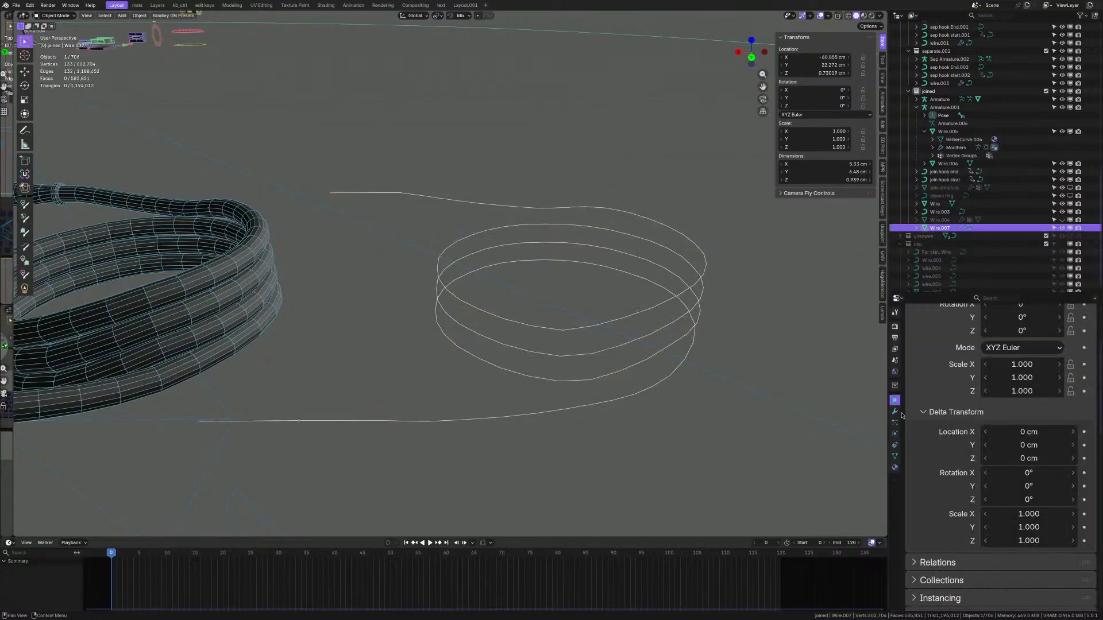
click(894, 411)
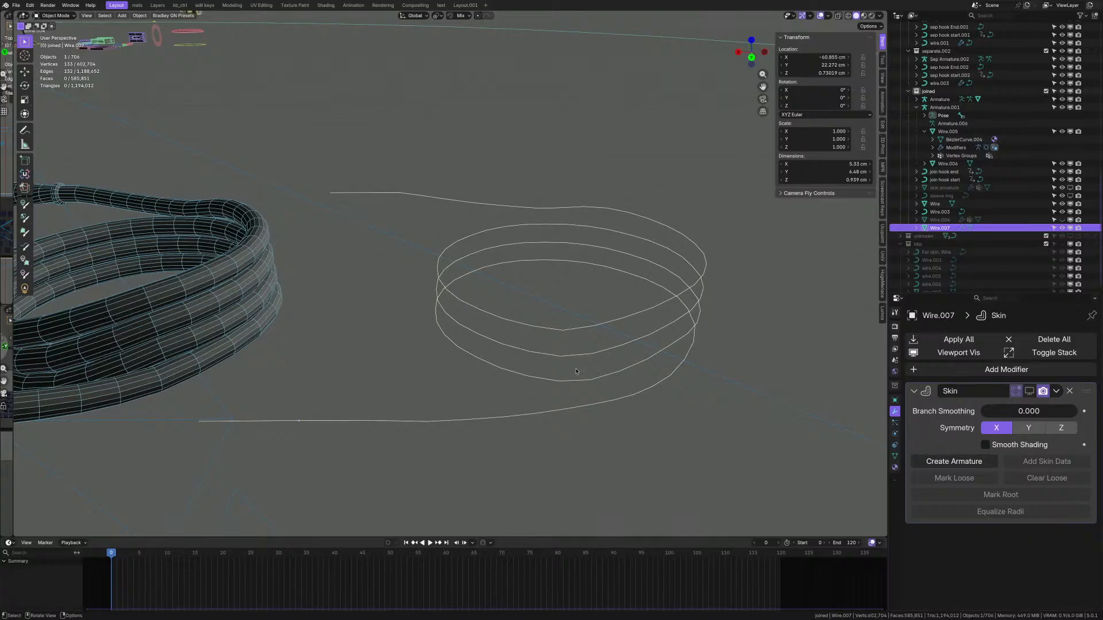
key(Tab)
- Select the wire-end vertices, then invert to select the rest of the path
middle_drag(571, 320, 413, 387)
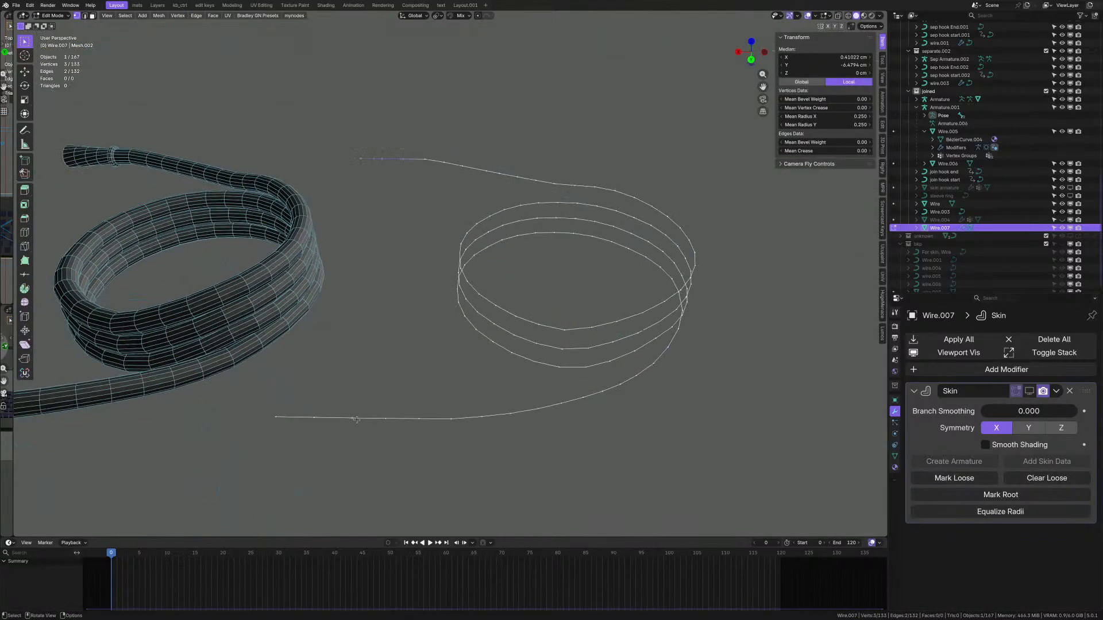
shift+drag(336, 128, 434, 183)
key(b)
key(Escape)
scroll(415, 148, up, 3)
middle_drag(416, 148, 424, 204)
scroll(442, 213, down, 4)
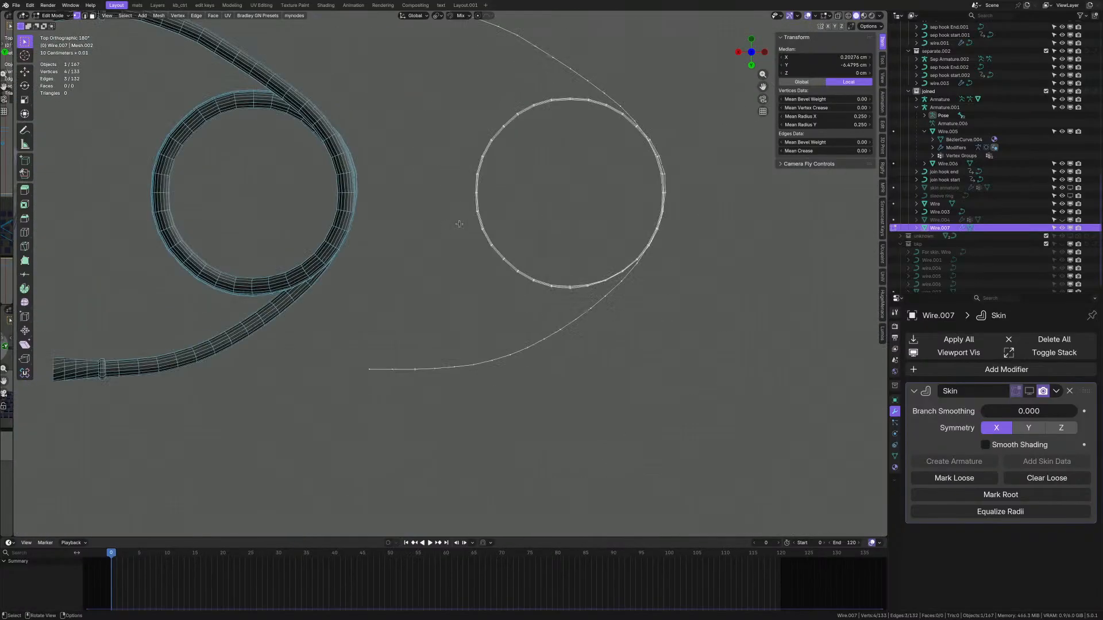
scroll(437, 87, up, 2)
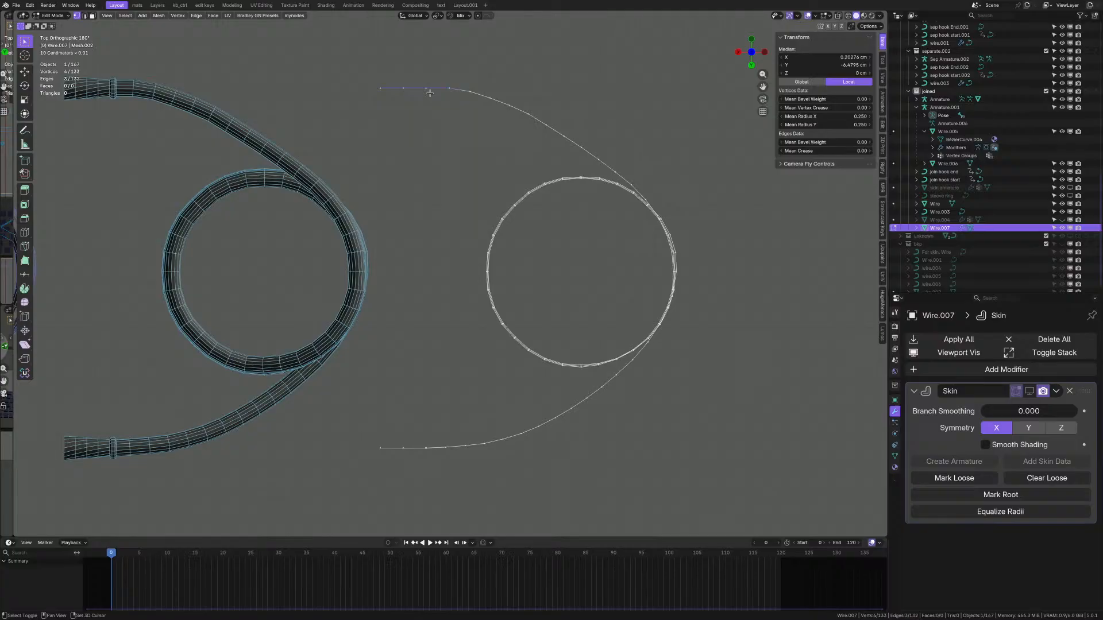
shift+drag(452, 460, 309, 393)
scroll(519, 350, up, 1)
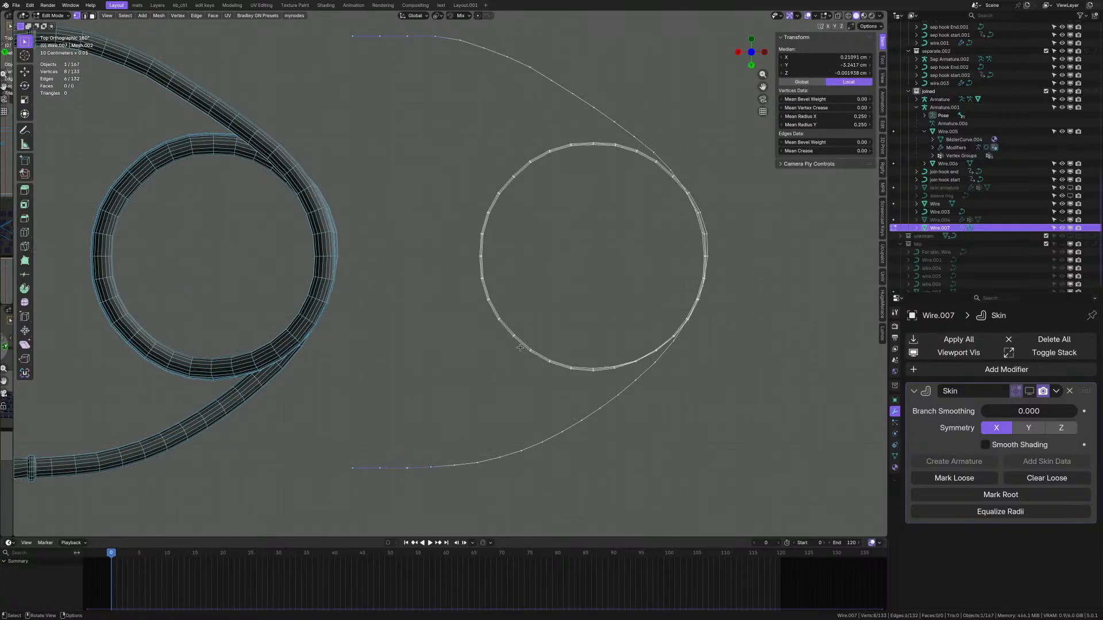
key(ctrl+i)
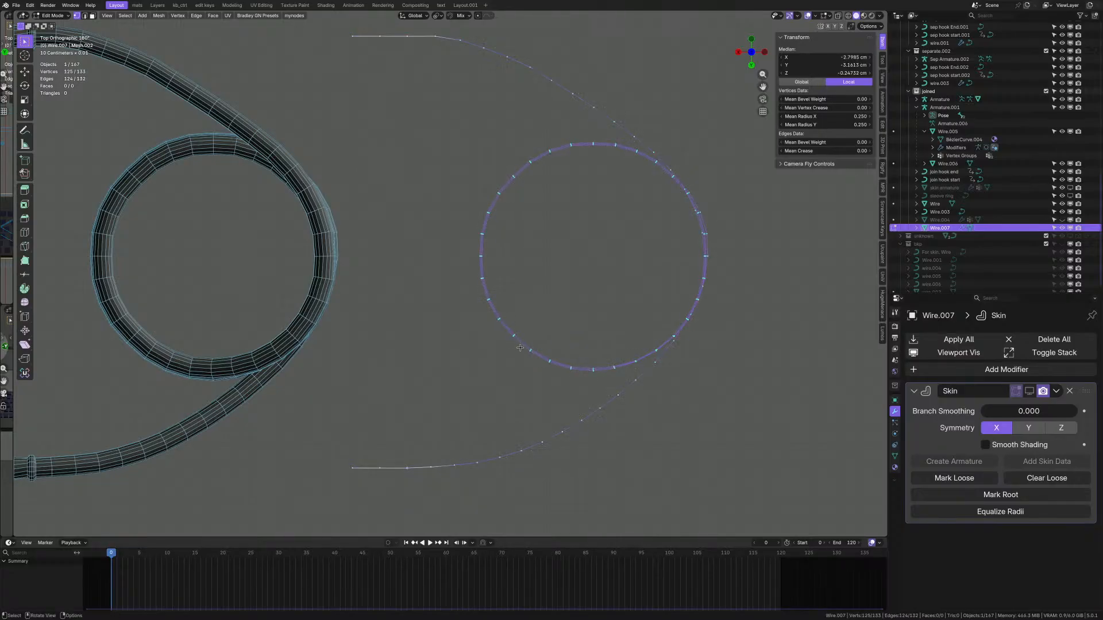
- Checker-deselect with Offset 1 and dissolve every other vertex along the path
middle_drag(520, 348, 489, 308)
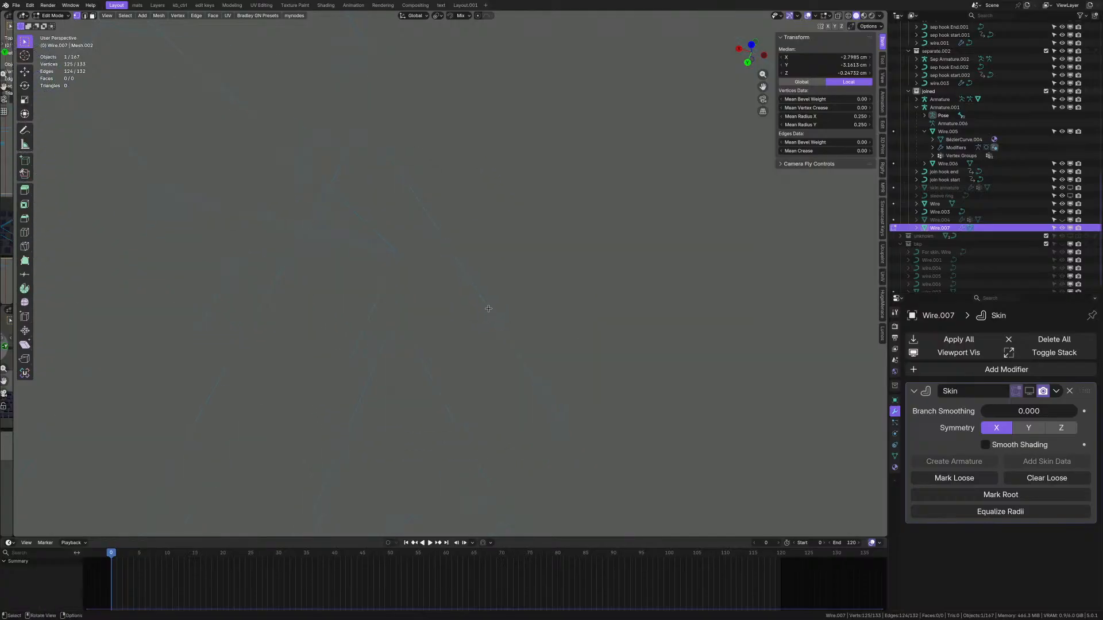
scroll(386, 213, down, 10)
scroll(352, 214, up, 10)
scroll(362, 217, down, 8)
scroll(372, 219, up, 8)
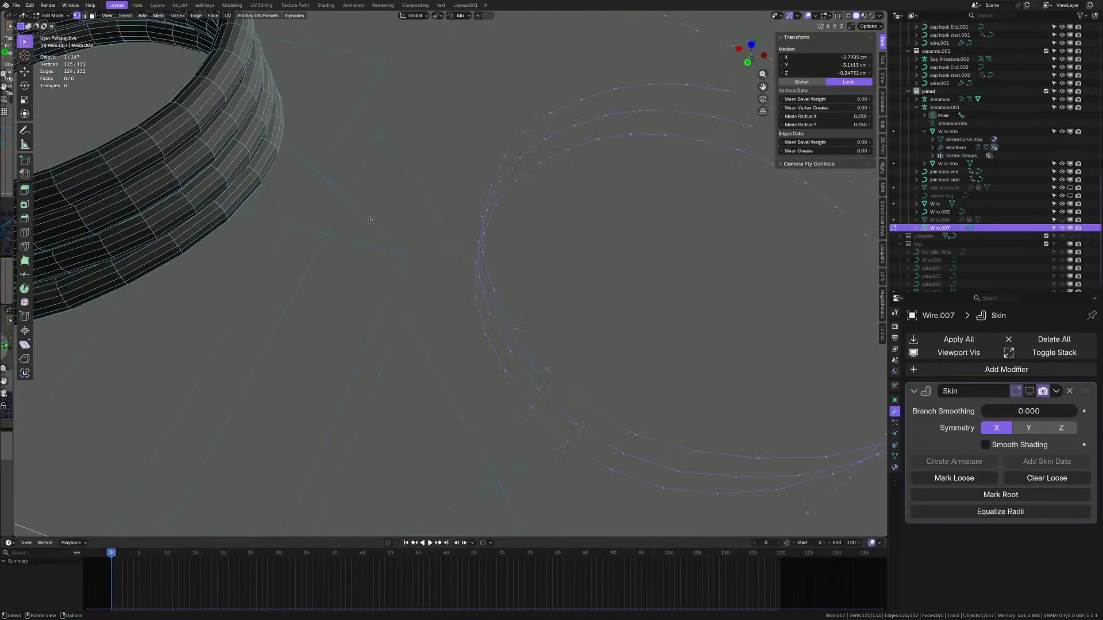
scroll(401, 240, down, 9)
scroll(402, 242, up, 5)
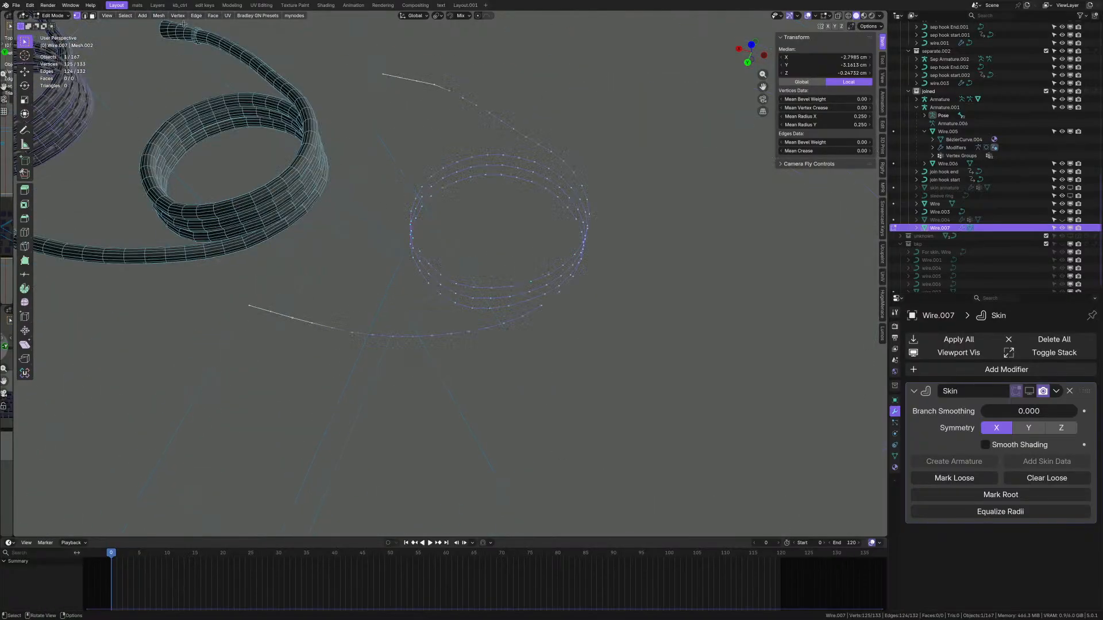
click(125, 15)
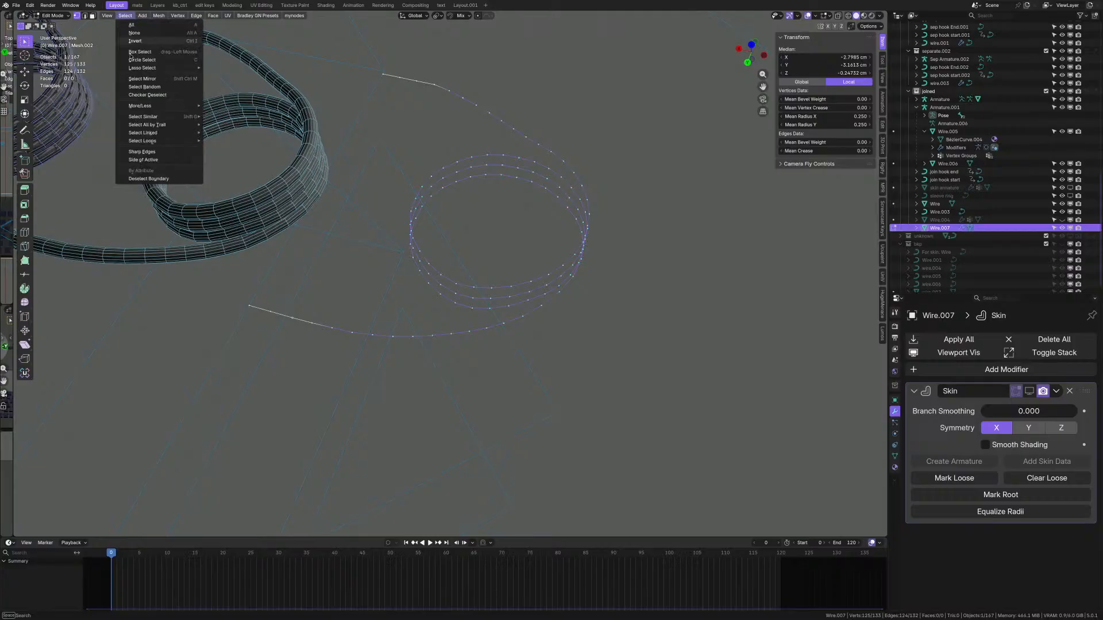
click(147, 95)
middle_drag(379, 212, 436, 249)
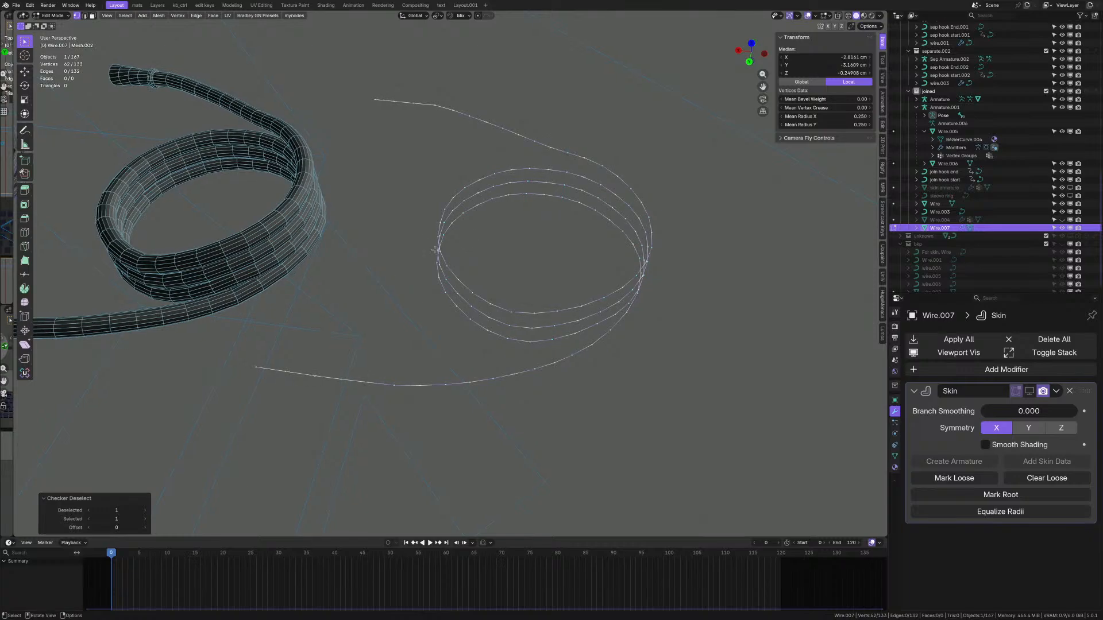
click(145, 528)
key(ctrl+x)
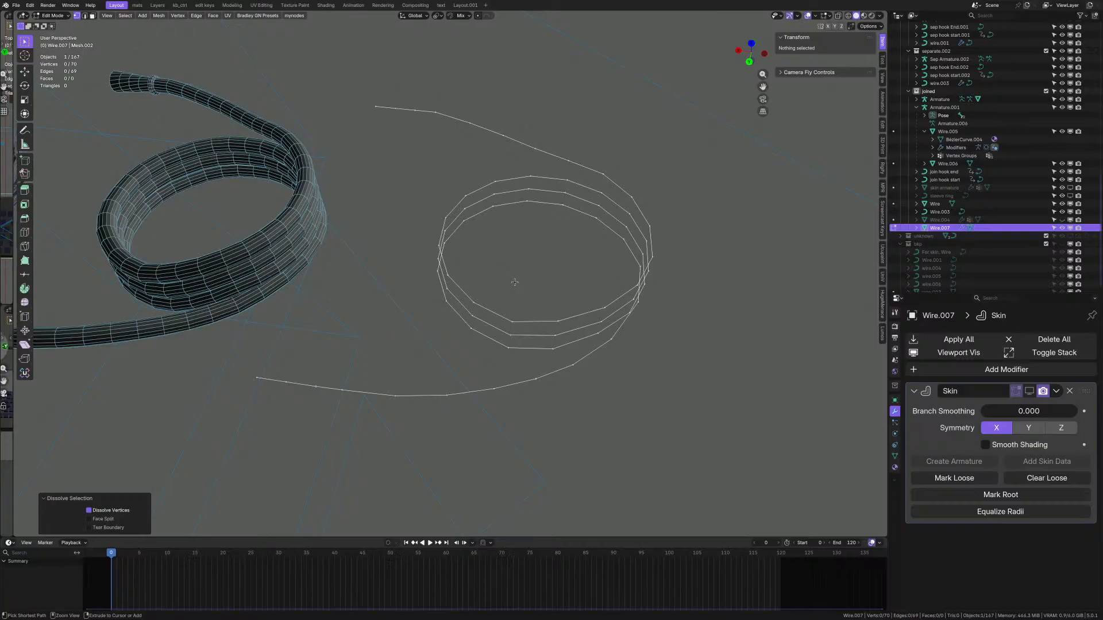
- Select the vertices at the wire's left ends and return to Object Mode
middle_drag(515, 282, 513, 314)
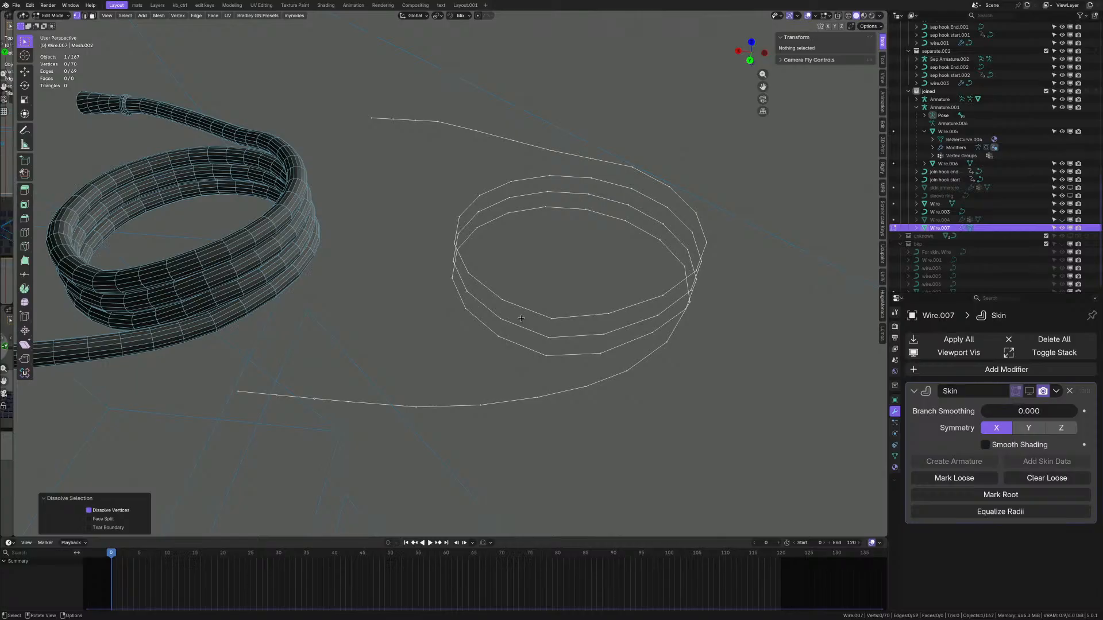
scroll(330, 410, up, 3)
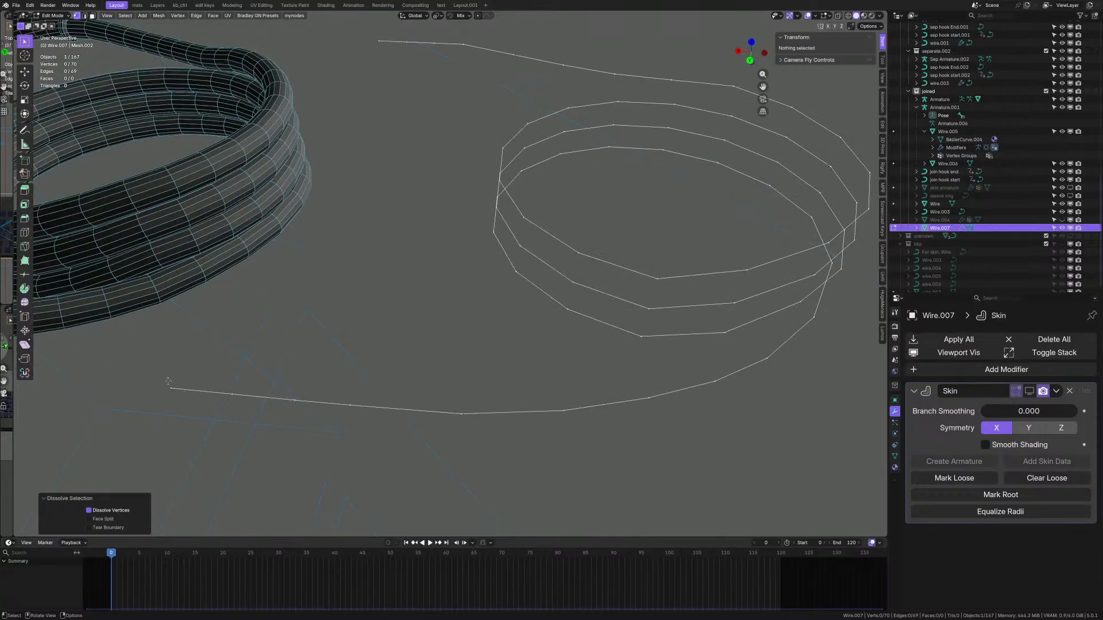
drag(148, 364, 366, 440)
middle_drag(365, 440, 359, 242)
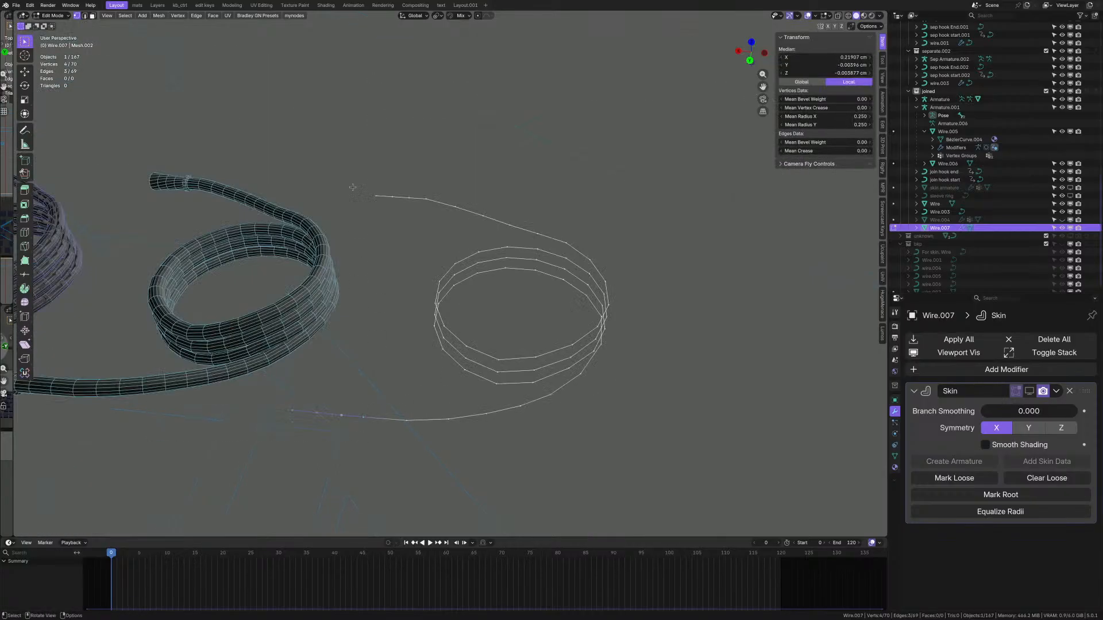
drag(353, 188, 436, 213)
drag(279, 401, 377, 442)
scroll(440, 406, up, 1)
key(Tab)
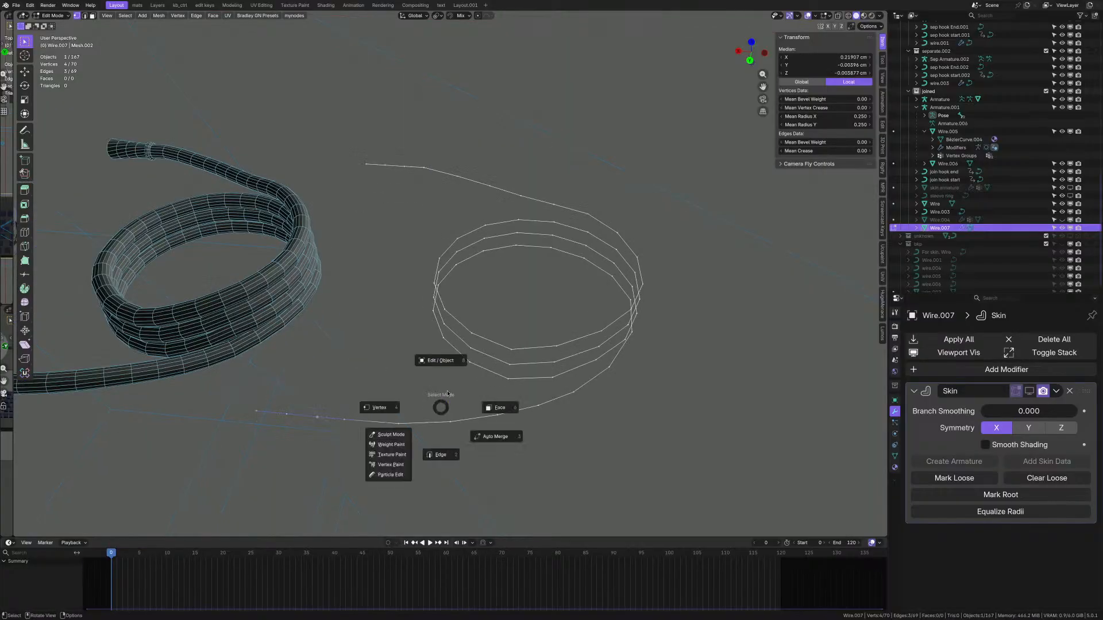
click(441, 361)
- Generate Armature.002 from the skin path and display its bones as Octahedral
scroll(636, 364, up, 1)
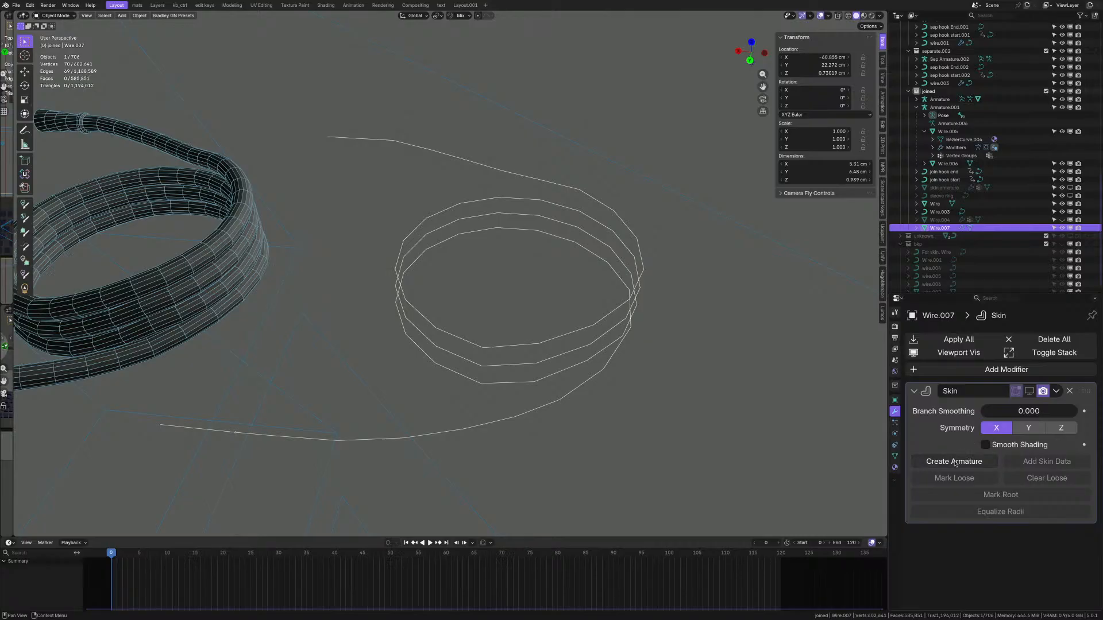
click(954, 463)
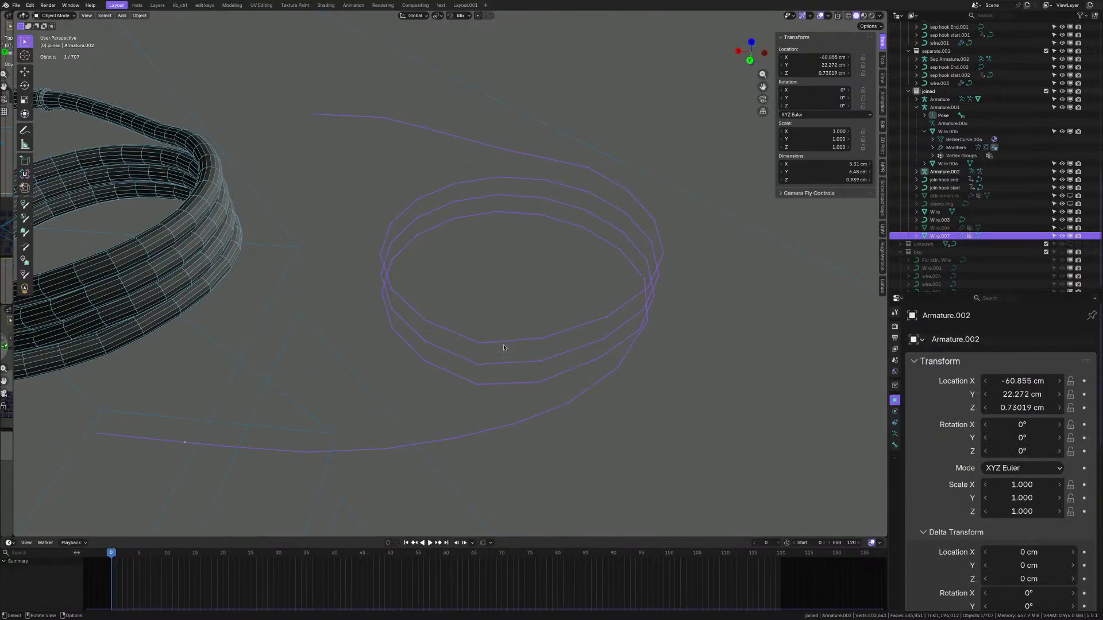
click(895, 434)
click(1028, 539)
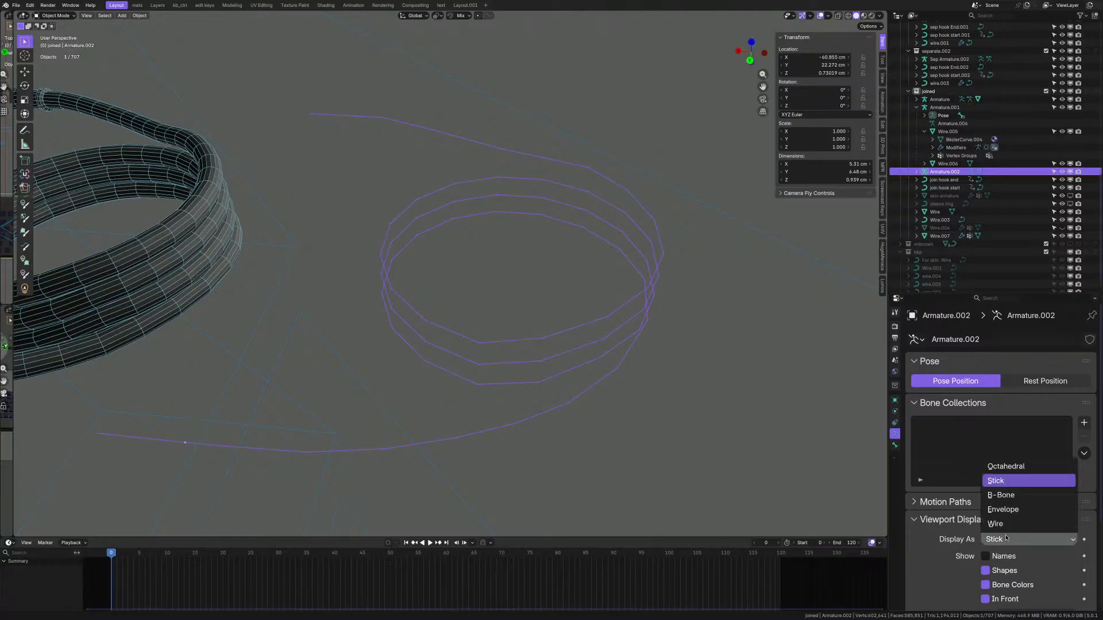
click(1003, 467)
- Orbit to inspect the new bones and select the Wire.007 path object
ctrl+middle_drag(552, 345, 551, 381)
scroll(476, 403, up, 1)
scroll(475, 402, up, 1)
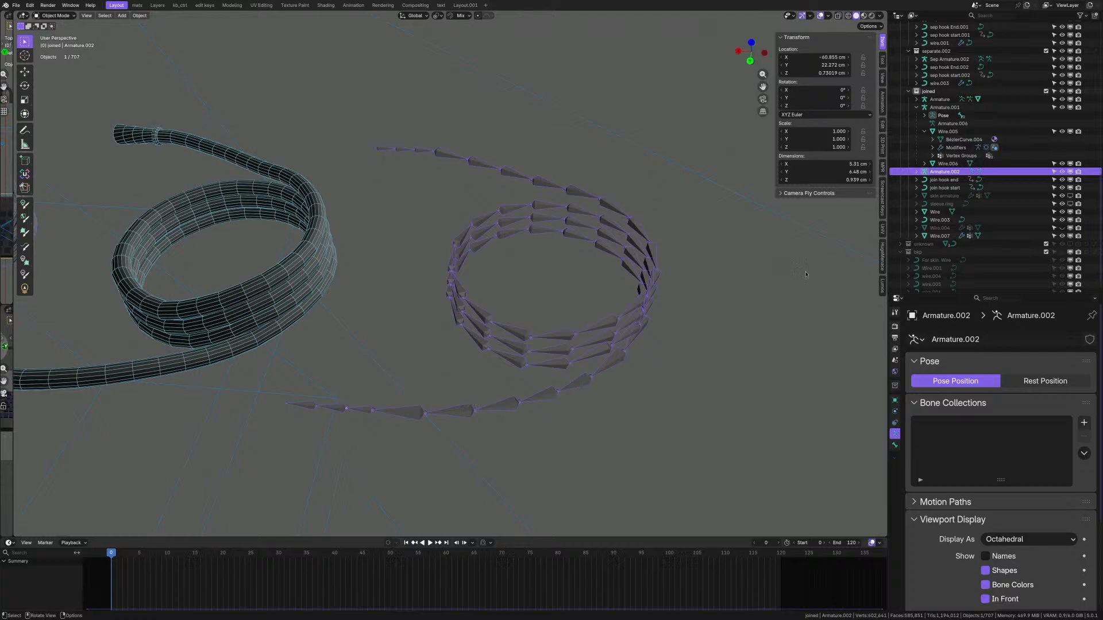
click(940, 236)
scroll(559, 344, down, 3)
mouse_move(559, 345)
middle_down()
mouse_move(558, 323)
mouse_move(558, 338)
middle_up()
- Trial-move the wire path upward to inspect it against the bones
key(g)
right_click(553, 263)
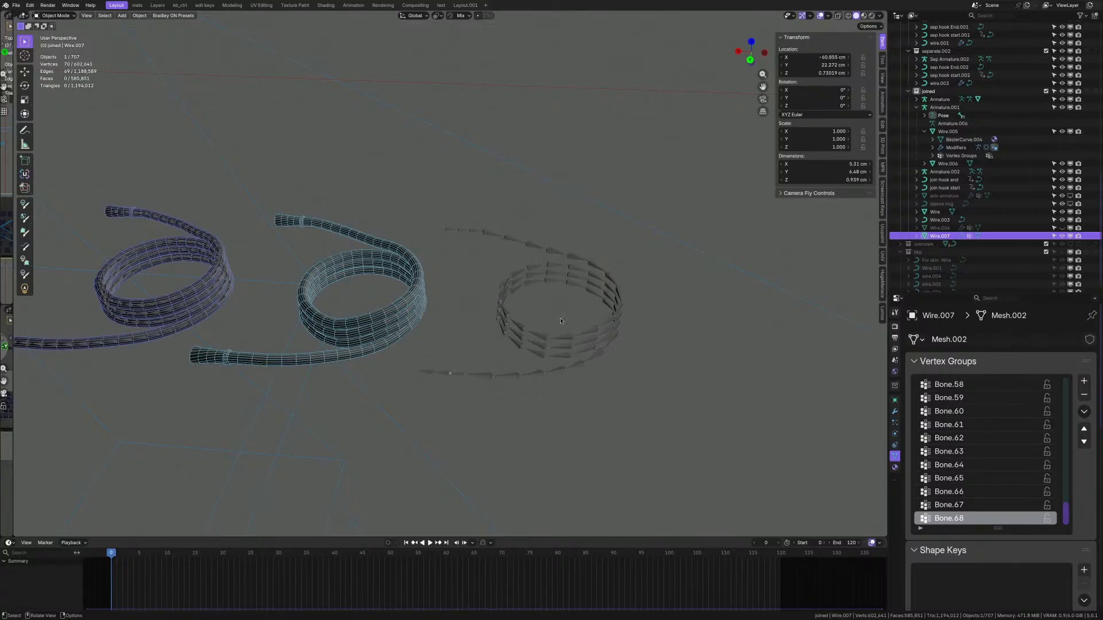
scroll(561, 320, up, 3)
key(g)
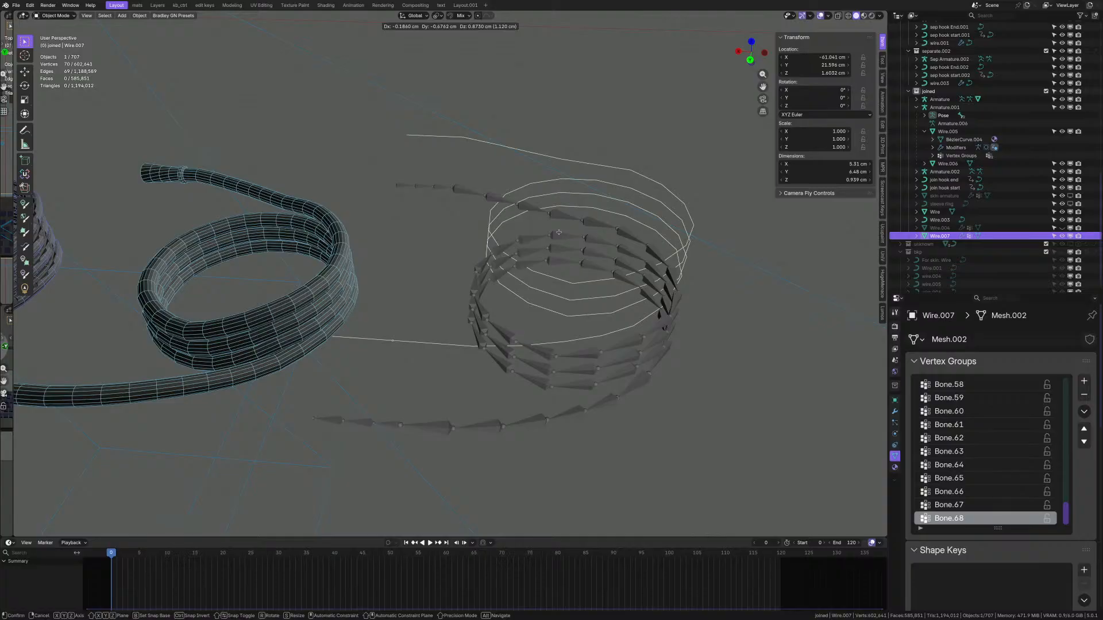
click(559, 234)
- Delete all of Wire.007's vertex groups
click(1084, 413)
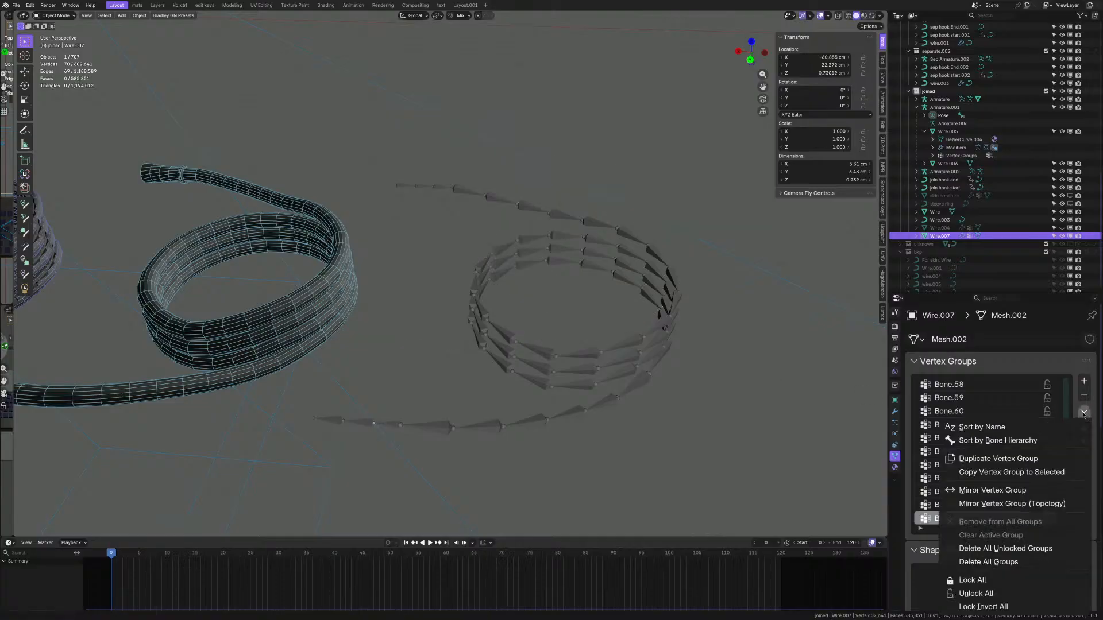
click(988, 563)
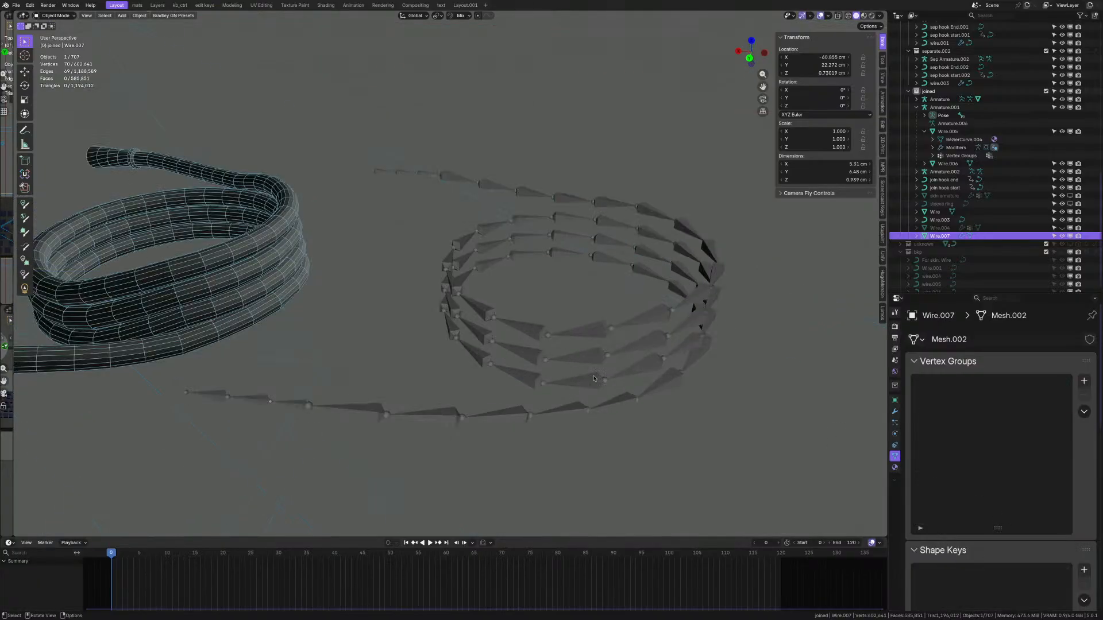
double_click(935, 236)
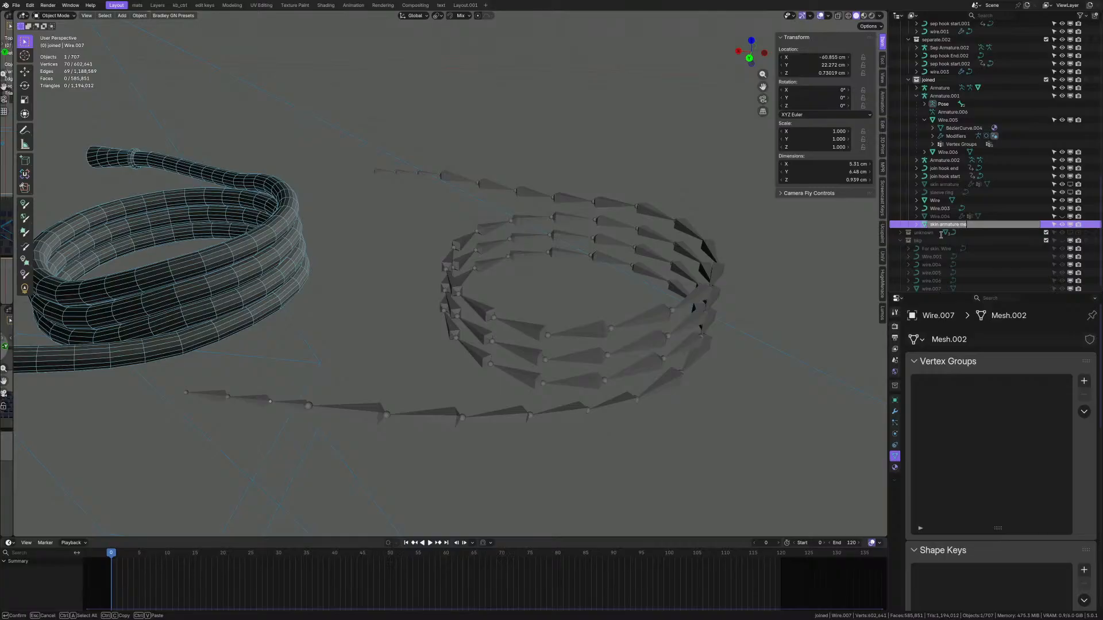
- Rename the wire path 'skin armature mesh path' and hide it
key(Return)
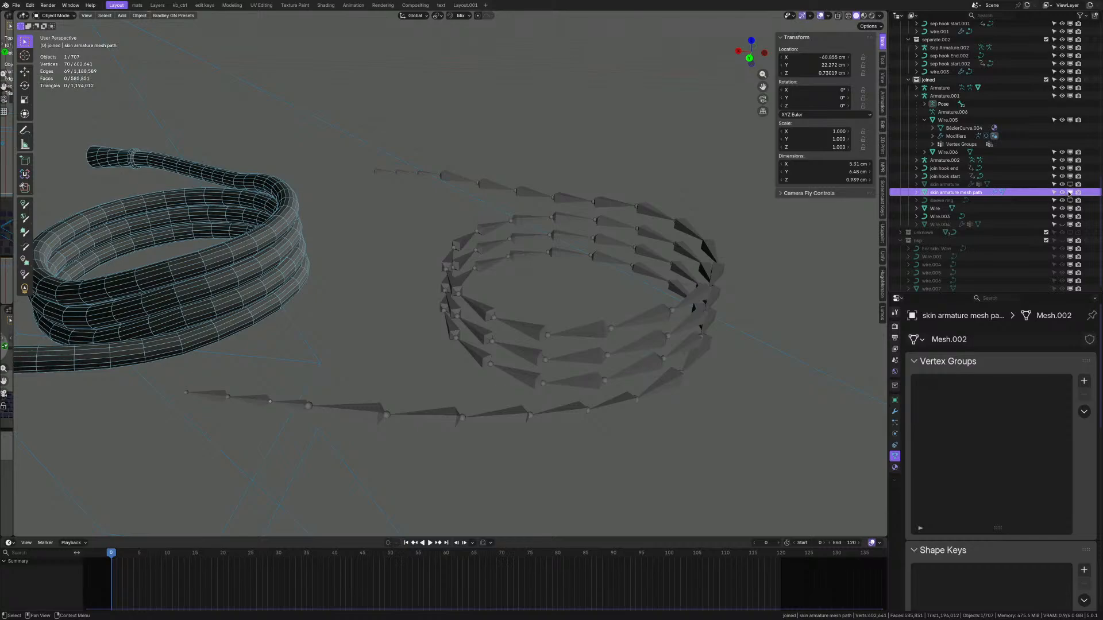
key(Delete)
click(656, 315)
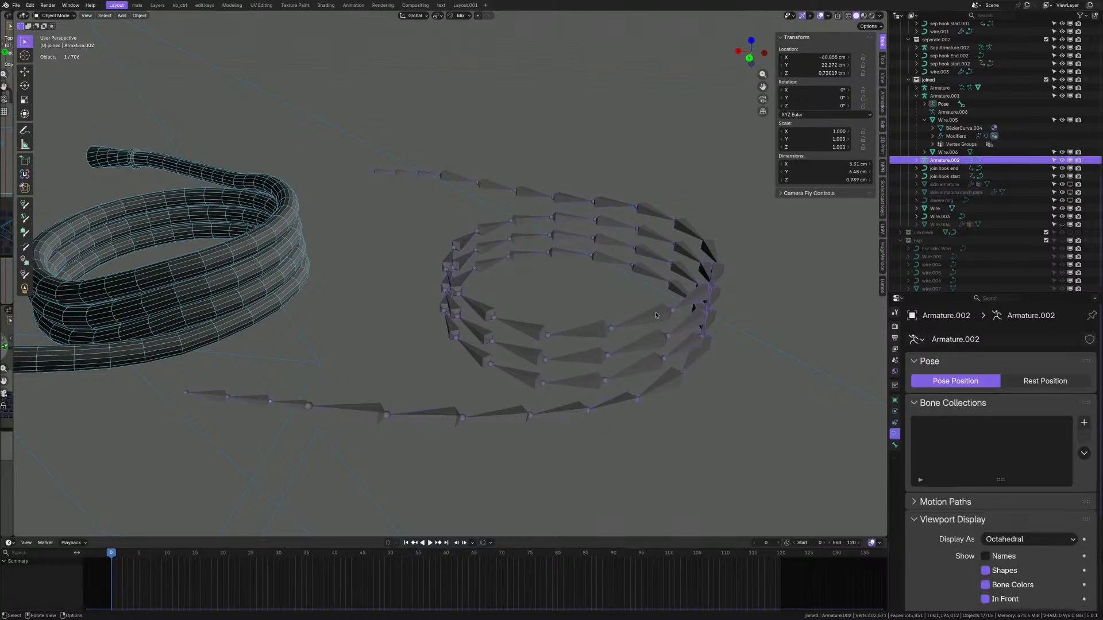
scroll(656, 315, down, 5)
- Select the middle coil Wire.003 and turn the view to look straight down
key(g)
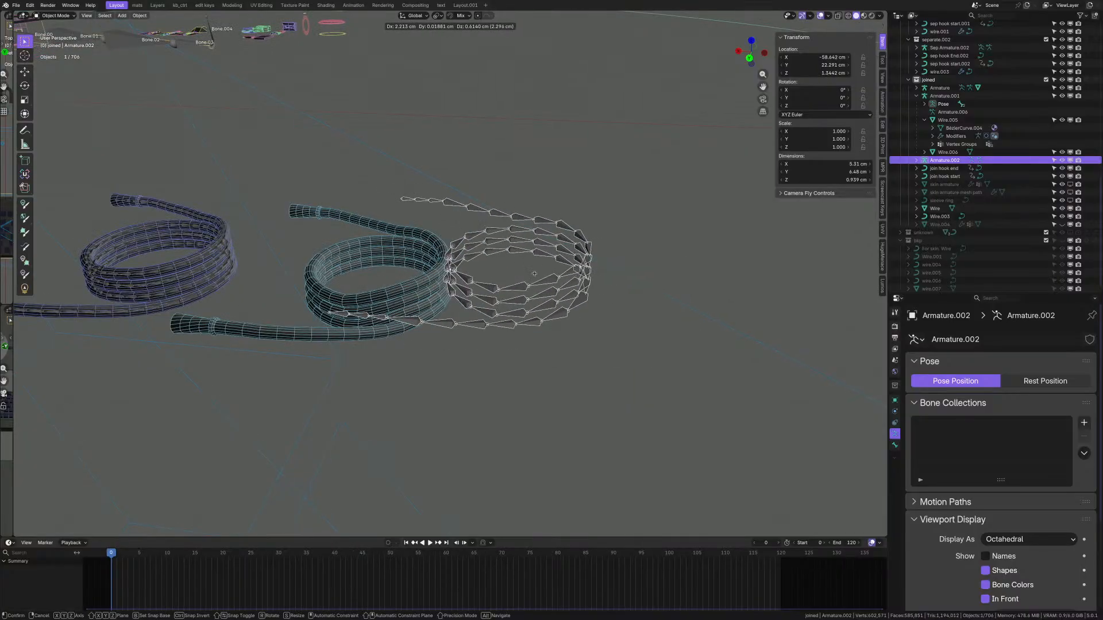
key(Escape)
scroll(494, 341, up, 3)
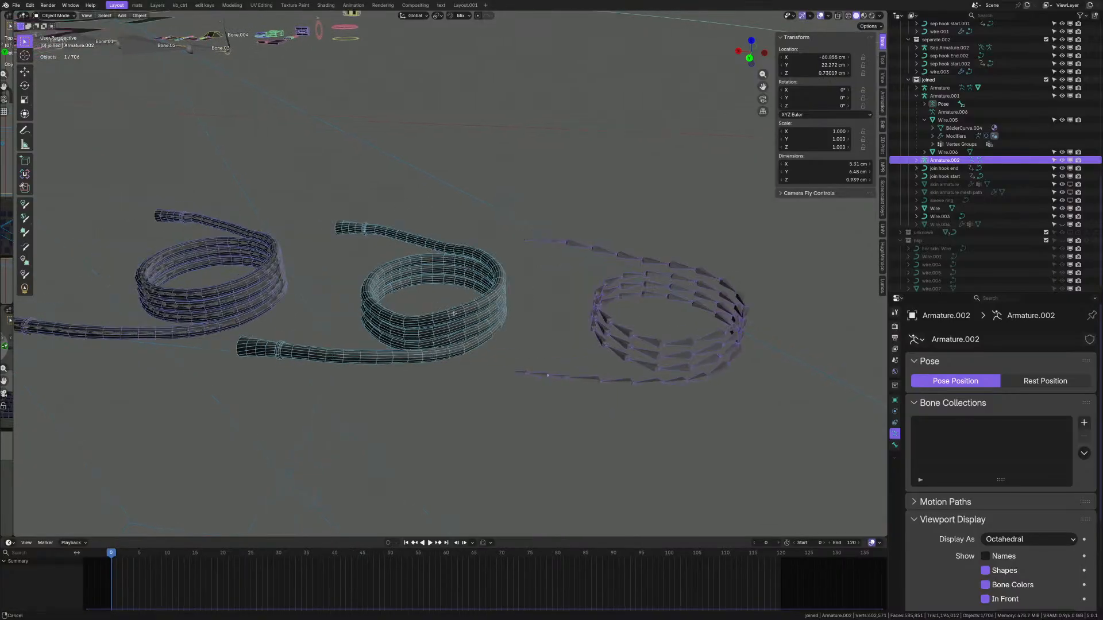
click(494, 341)
middle_drag(494, 340, 524, 410)
- Duplicate the middle coil and move the copy 7.5485 cm down along Y
scroll(483, 282, down, 2)
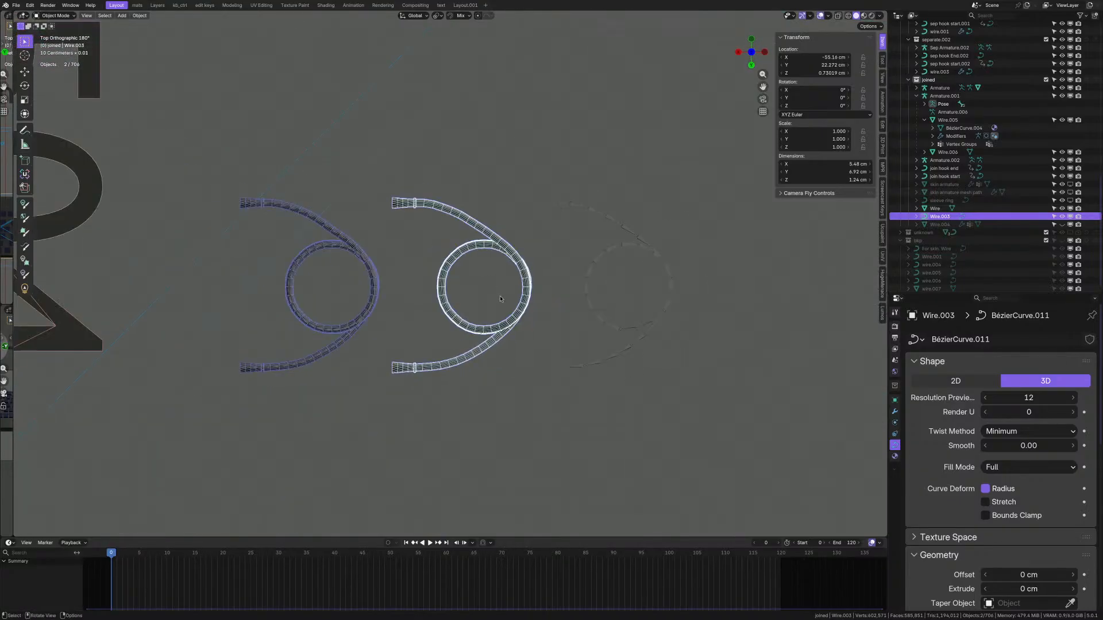
key(shift+d)
key(y)
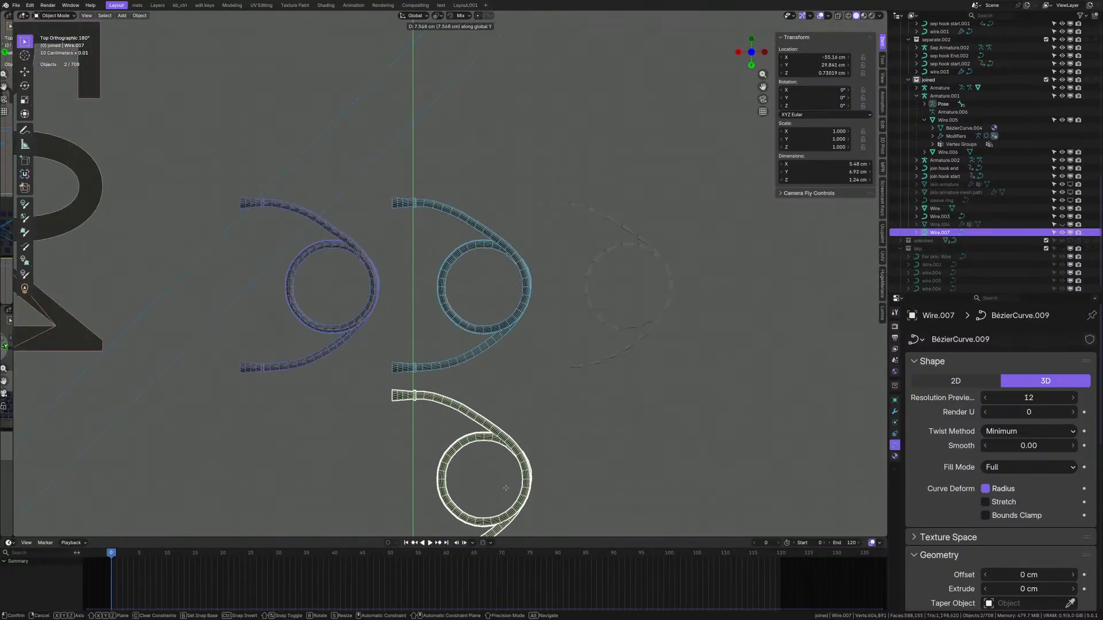
click(506, 488)
shift+middle_drag(529, 406, 547, 254)
scroll(547, 256, up, 3)
middle_drag(546, 442, 530, 382)
scroll(517, 440, up, 3)
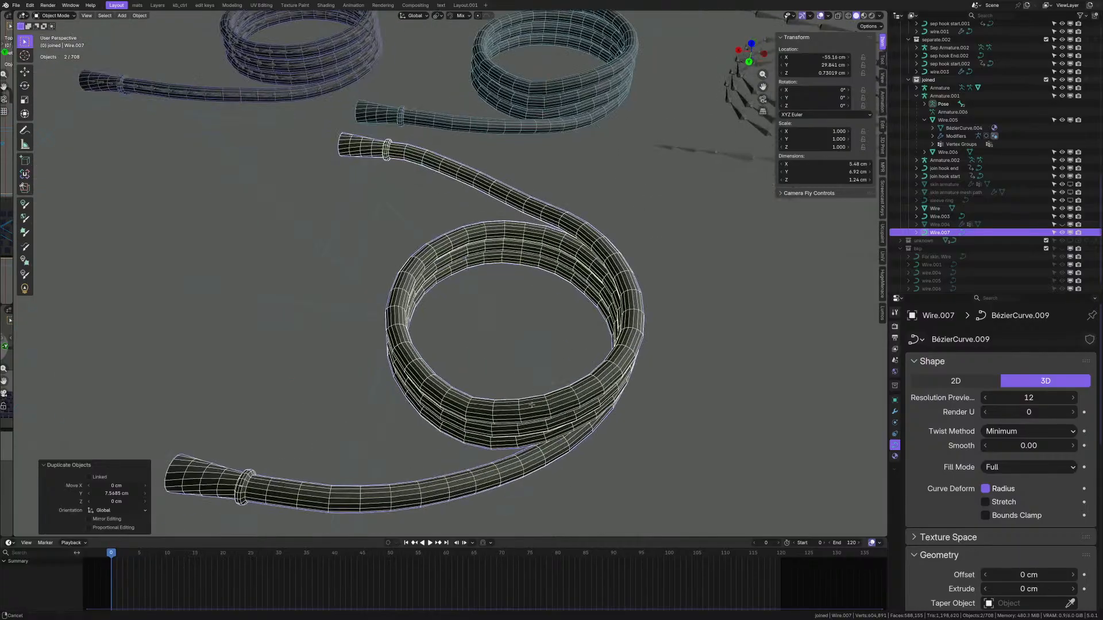
- Convert the copied coil Wire.007 to a mesh and enter Edit Mode
key(Tab)
shift+middle_drag(496, 416, 596, 325)
key(Tab)
scroll(598, 323, up, 2)
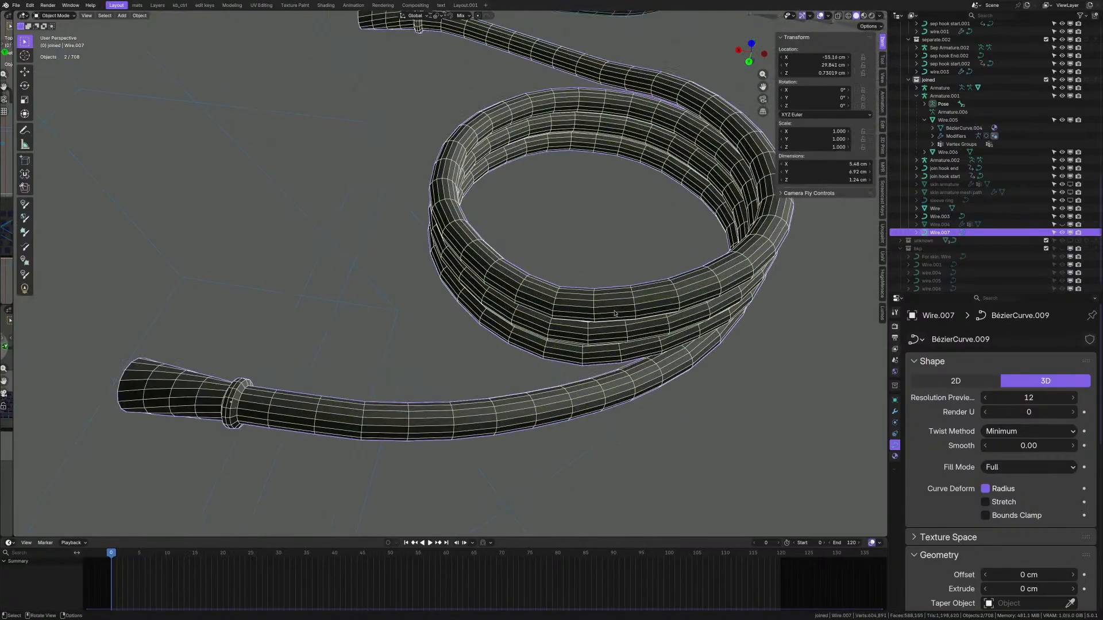
key(ctrl+a)
key(Escape)
right_click(581, 321)
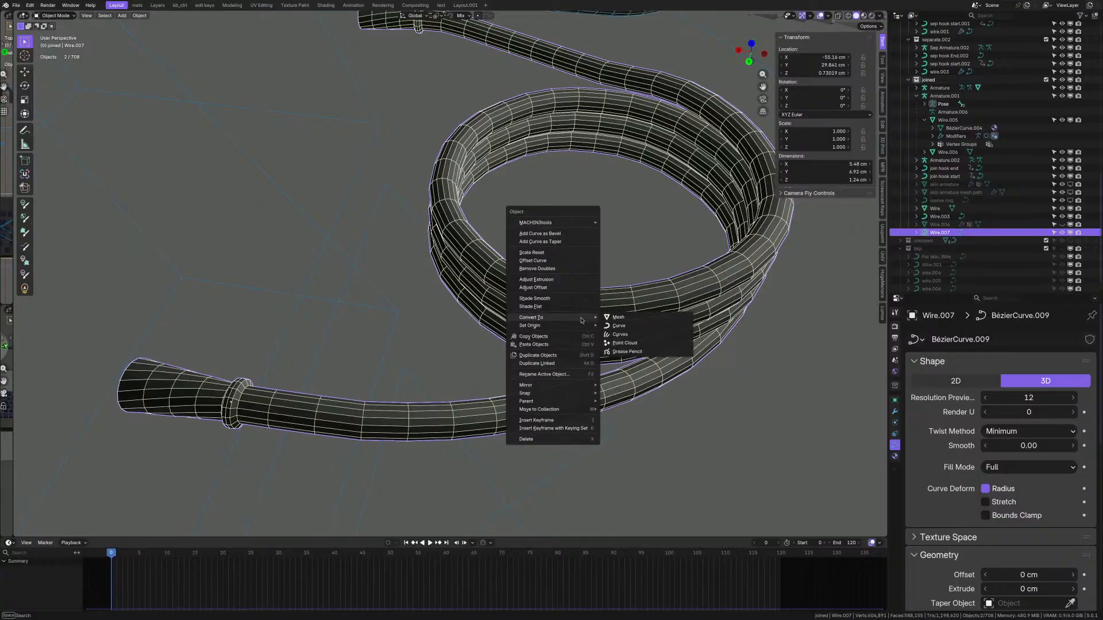
mouse_move(575, 323)
click(616, 318)
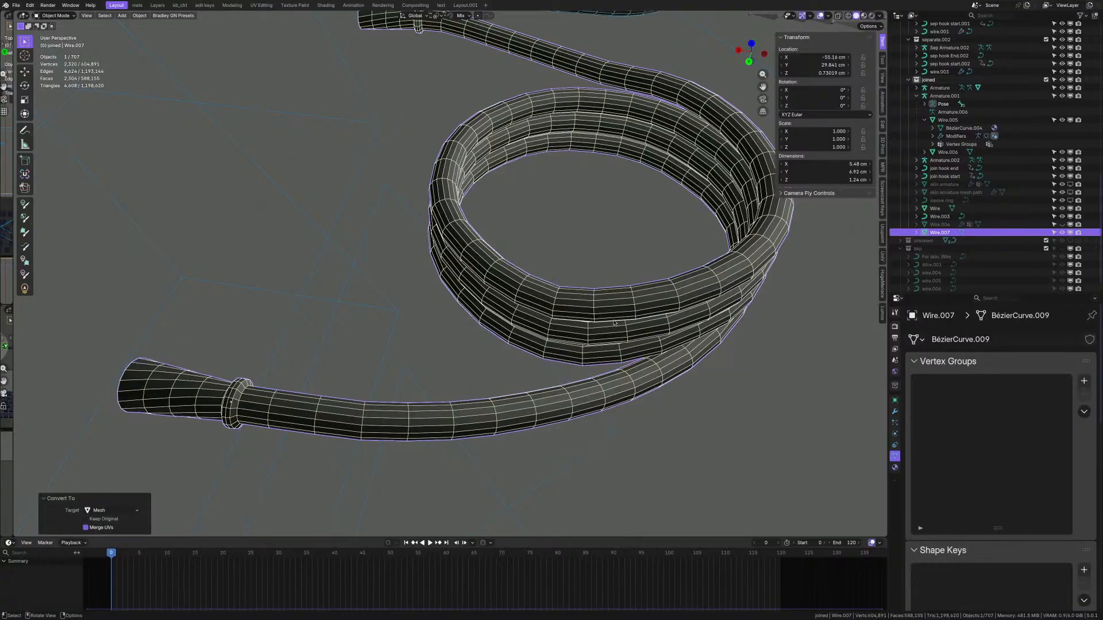
scroll(581, 315, down, 2)
scroll(569, 304, up, 2)
key(Tab)
- In Edit Mode with edge select, pick two strips of lengthwise edges on Wire.007's flared cone
shift+middle_drag(398, 393, 523, 349)
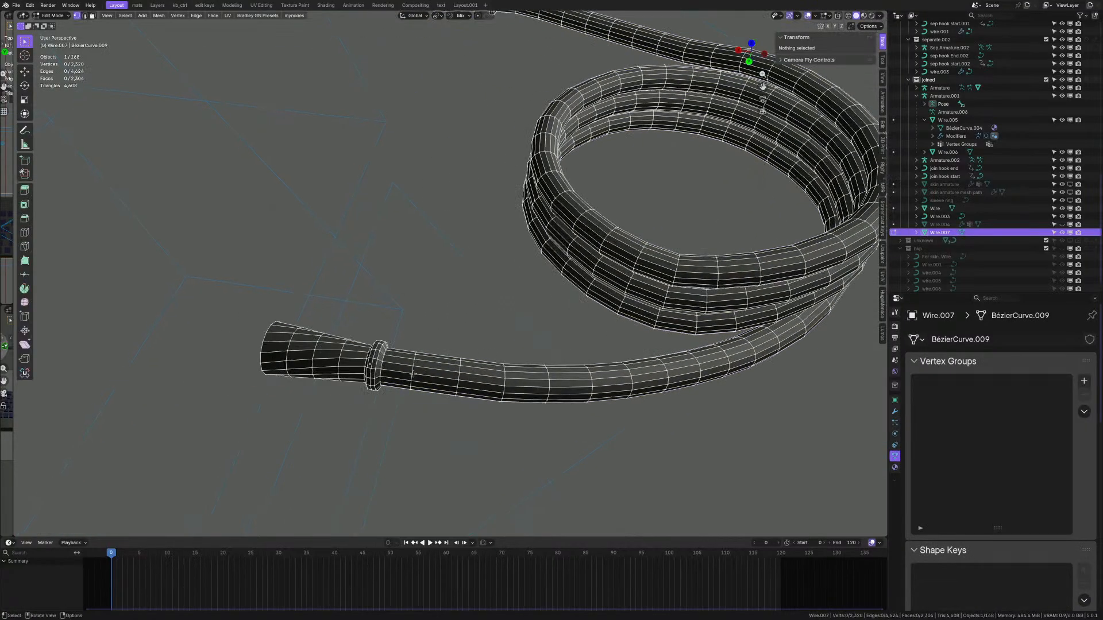
scroll(344, 357, up, 5)
middle_drag(356, 371, 536, 358)
key(Tab)
click(351, 348)
scroll(351, 348, up, 1)
scroll(422, 361, up, 1)
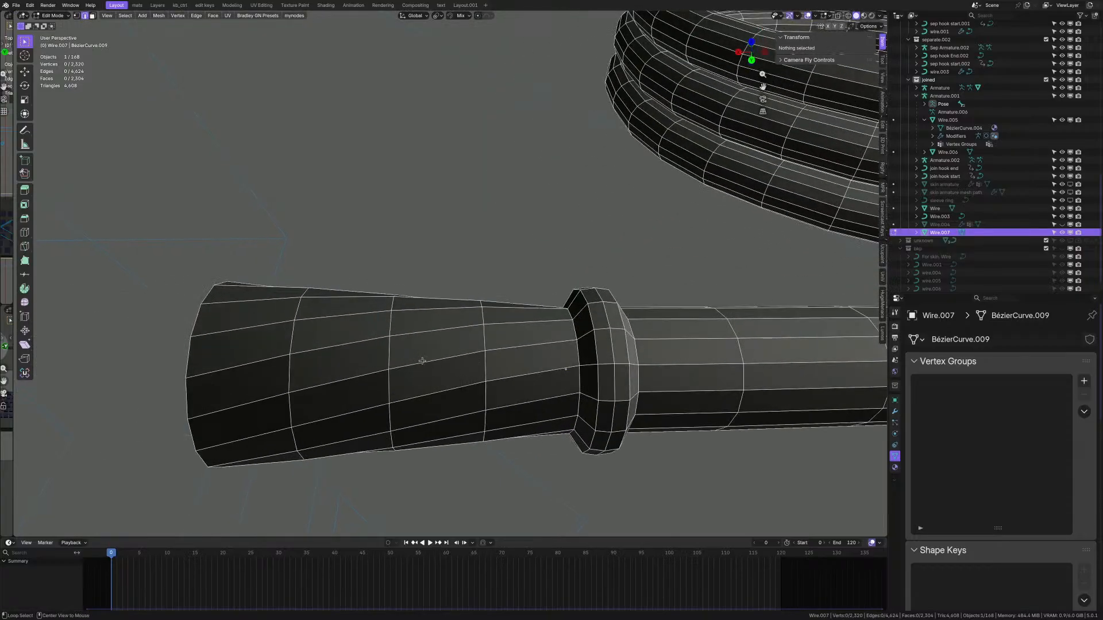
click(238, 401)
ctrl+click(510, 345)
scroll(495, 372, down, 8)
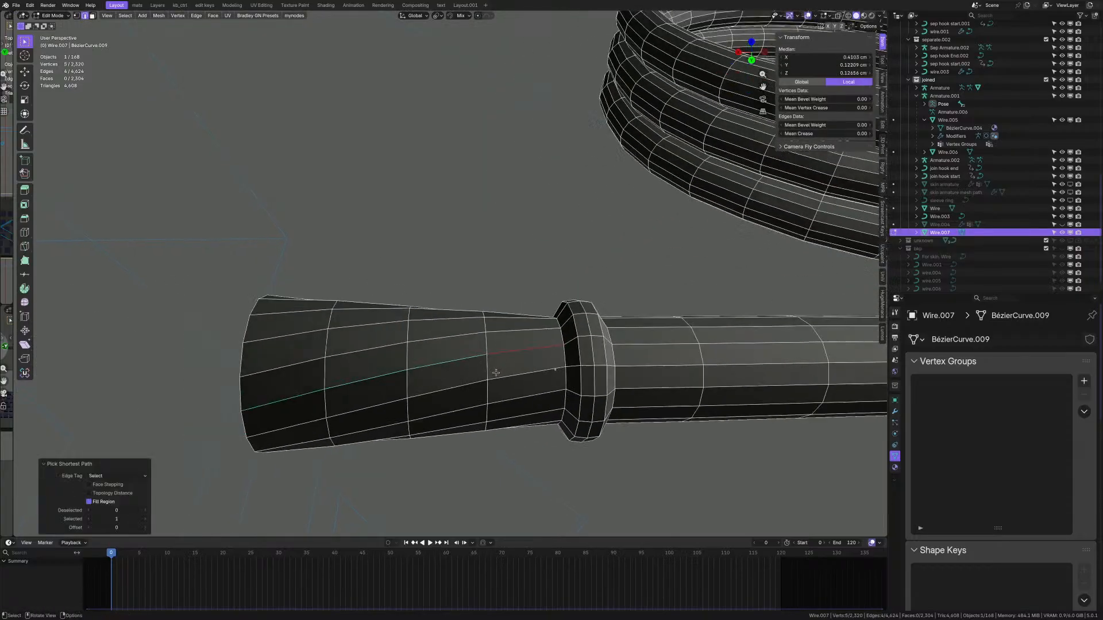
scroll(503, 219, down, 2)
scroll(416, 347, up, 8)
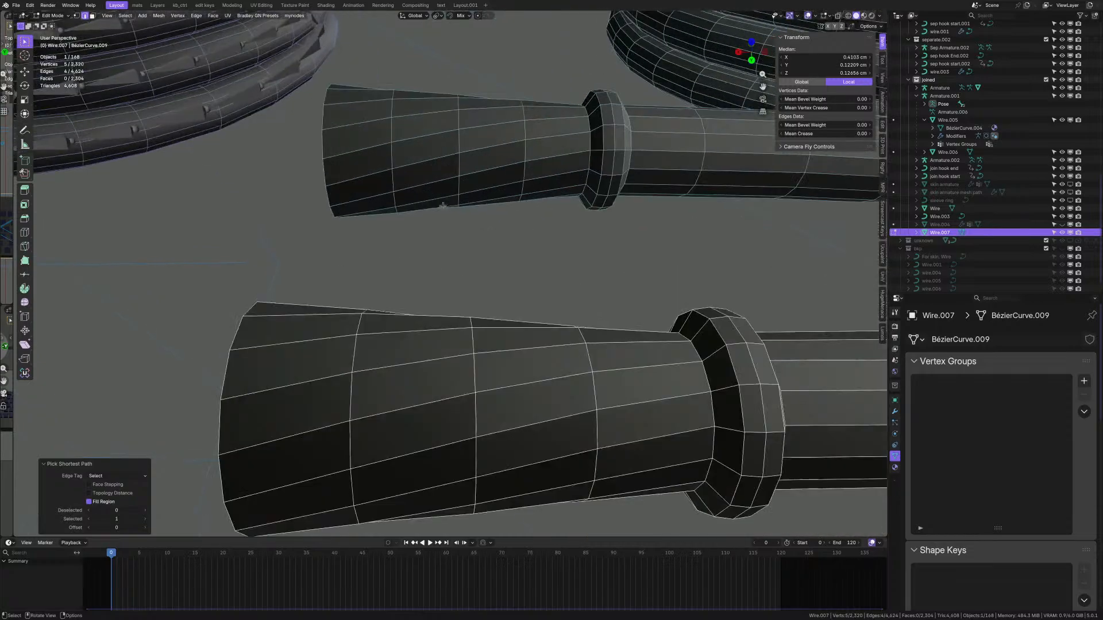
scroll(416, 347, down, 2)
shift+click(363, 353)
ctrl+shift+click(554, 323)
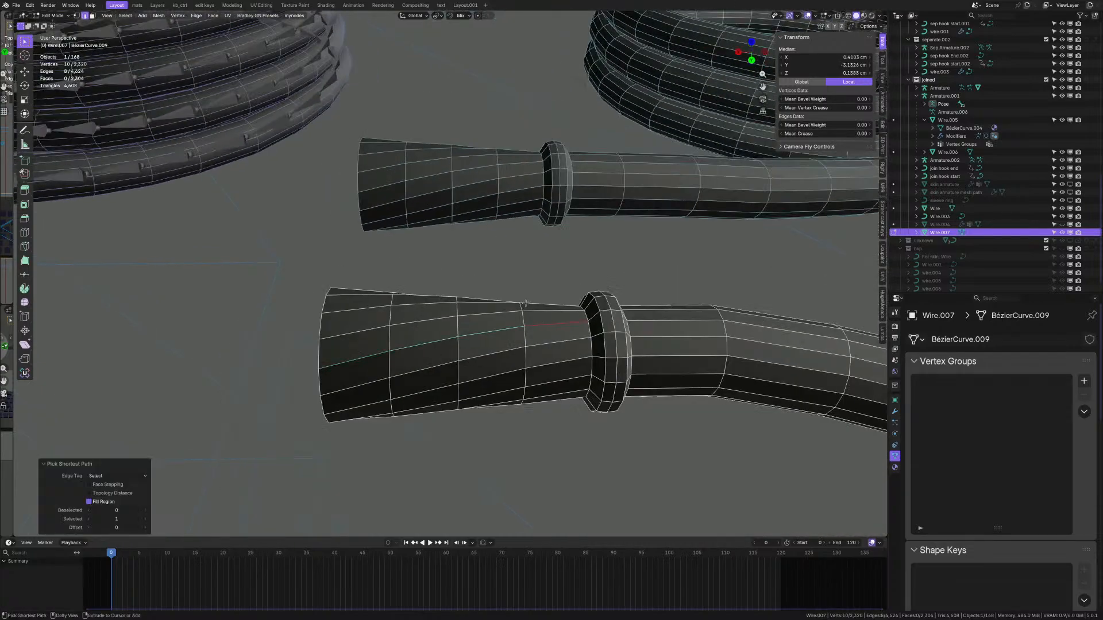
scroll(545, 321, down, 9)
shift+middle_drag(550, 330, 311, 85)
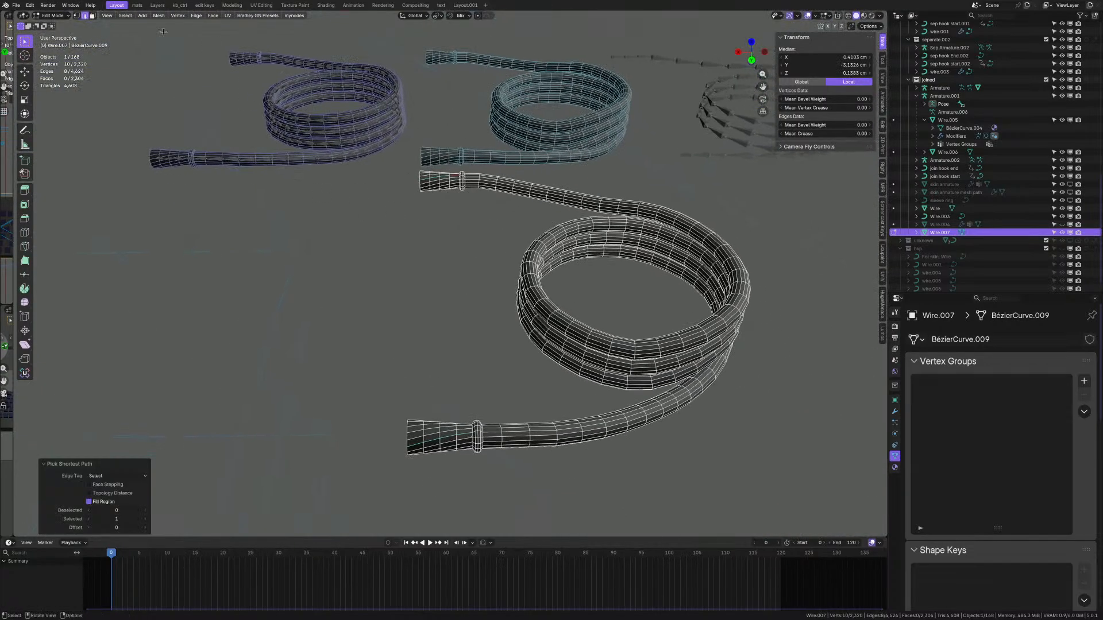
- Expand the selection to the cone's lengthwise edge rings and crease them at 1.0
click(125, 16)
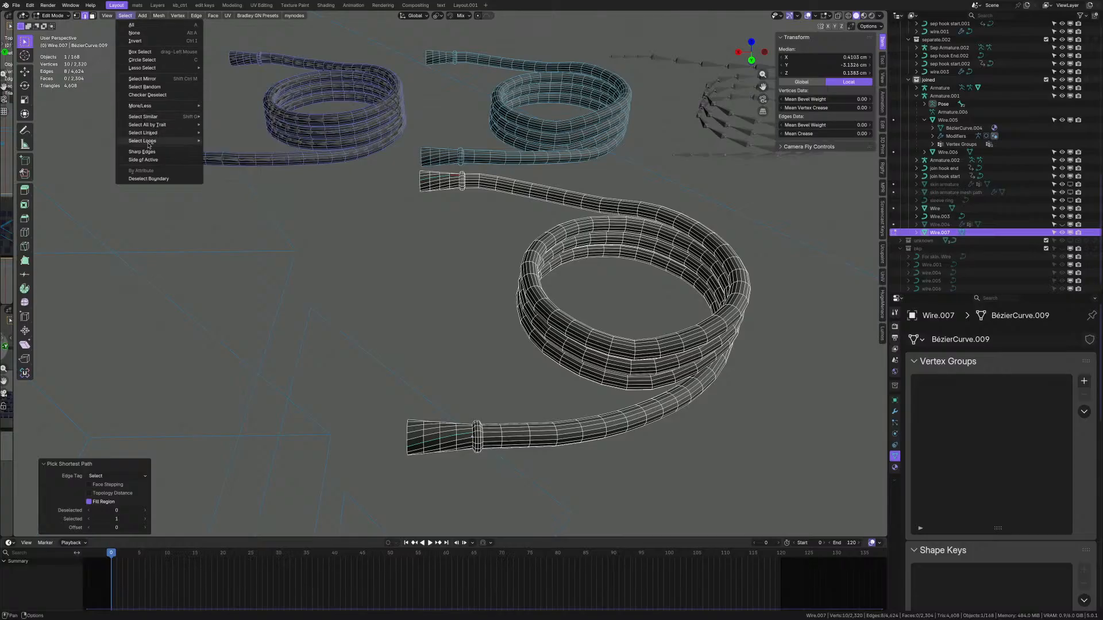
mouse_move(149, 143)
click(228, 140)
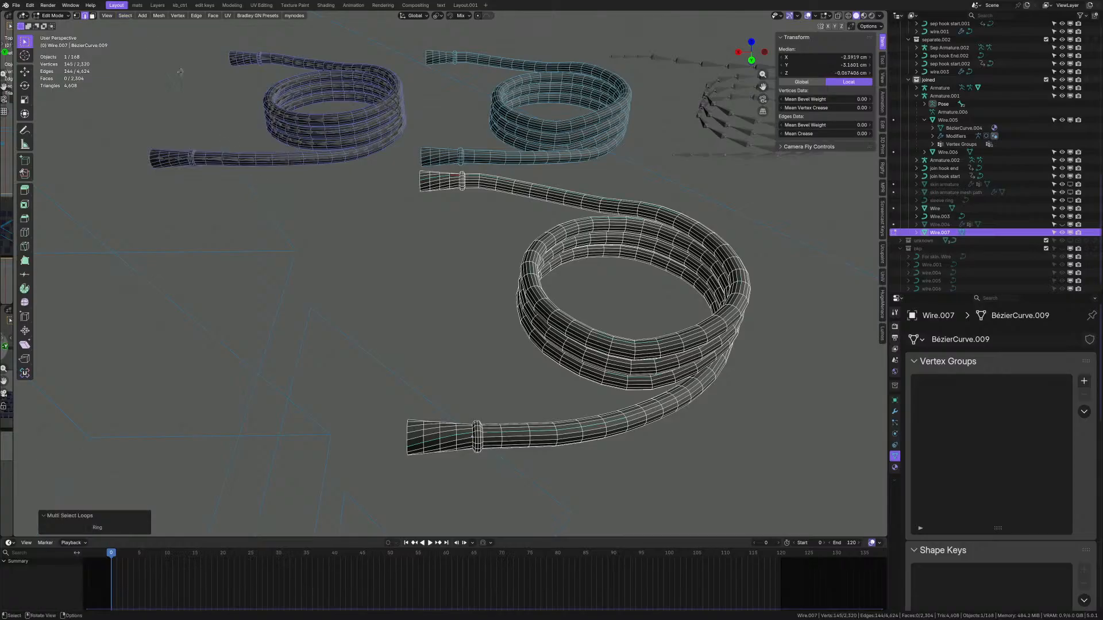
key(ctrl+z)
click(124, 16)
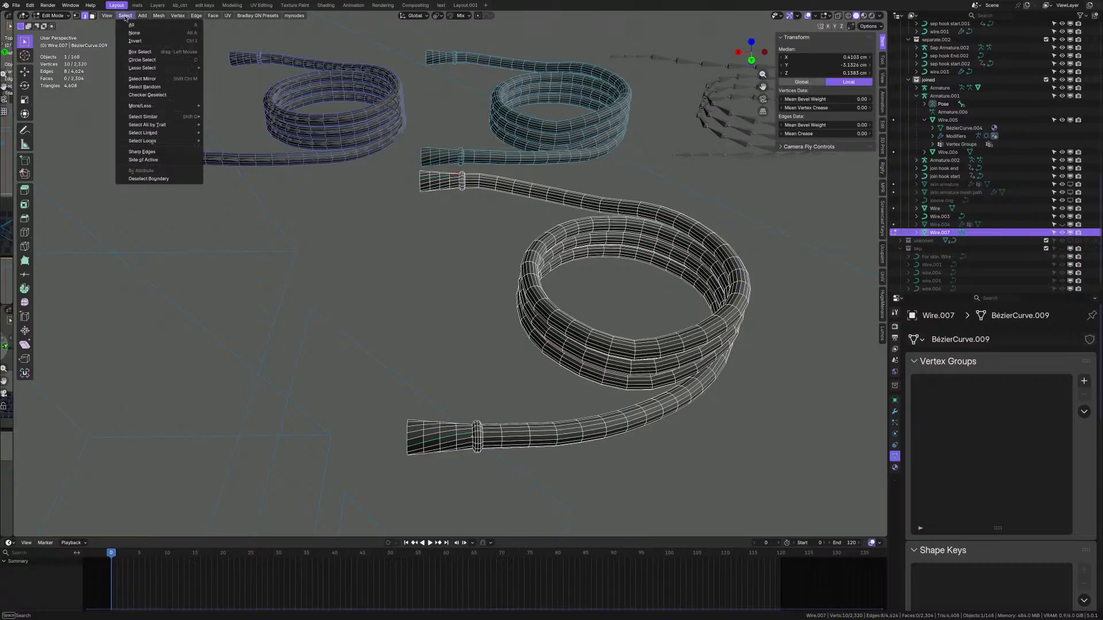
mouse_move(157, 143)
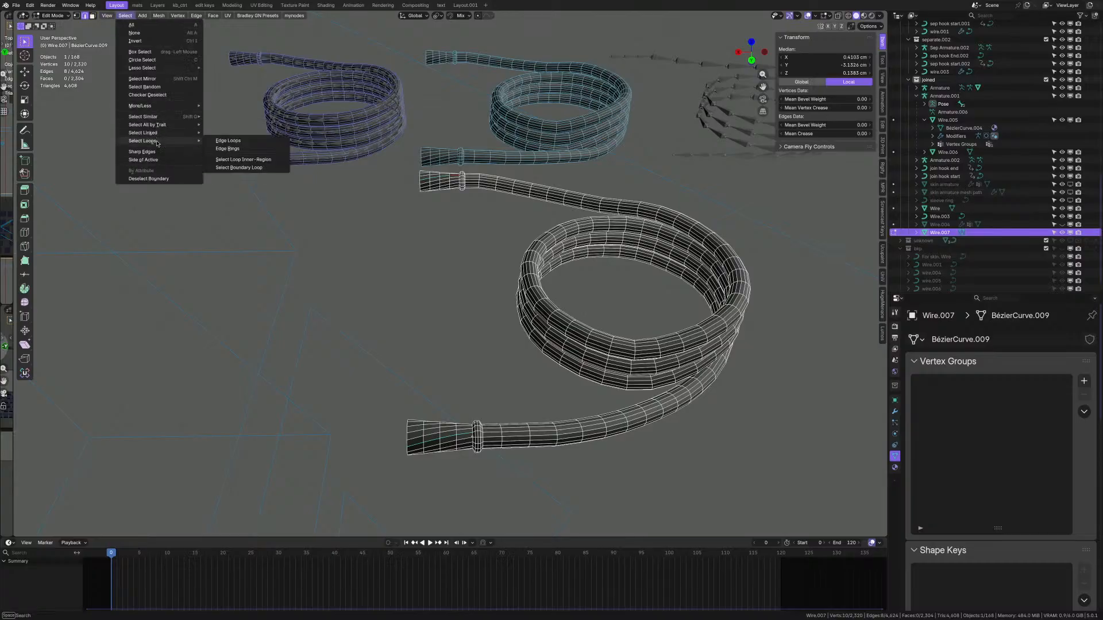
click(245, 151)
scroll(470, 446, up, 4)
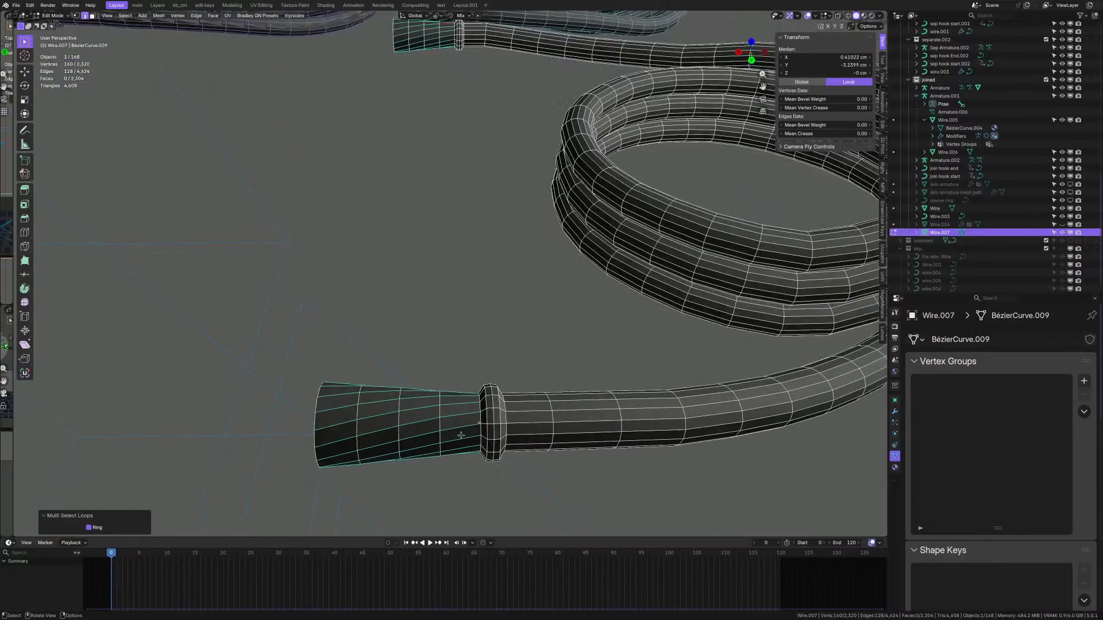
key(shift+e)
key(1)
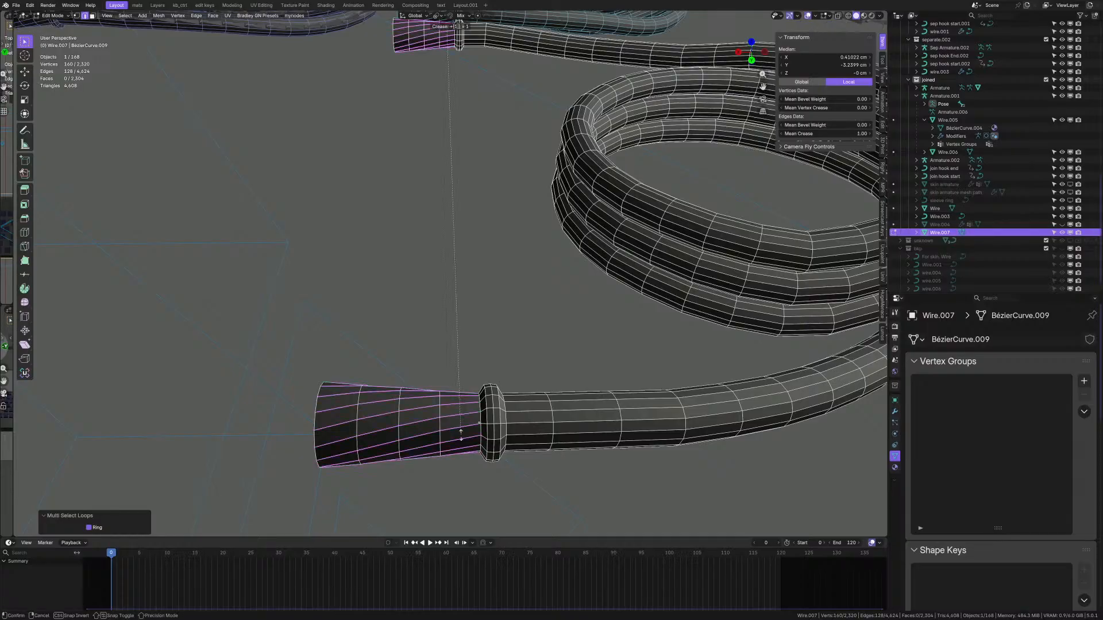
key(Return)
- Crease the two collar edge loops at 1.0 and return to Object Mode
scroll(487, 428, up, 3)
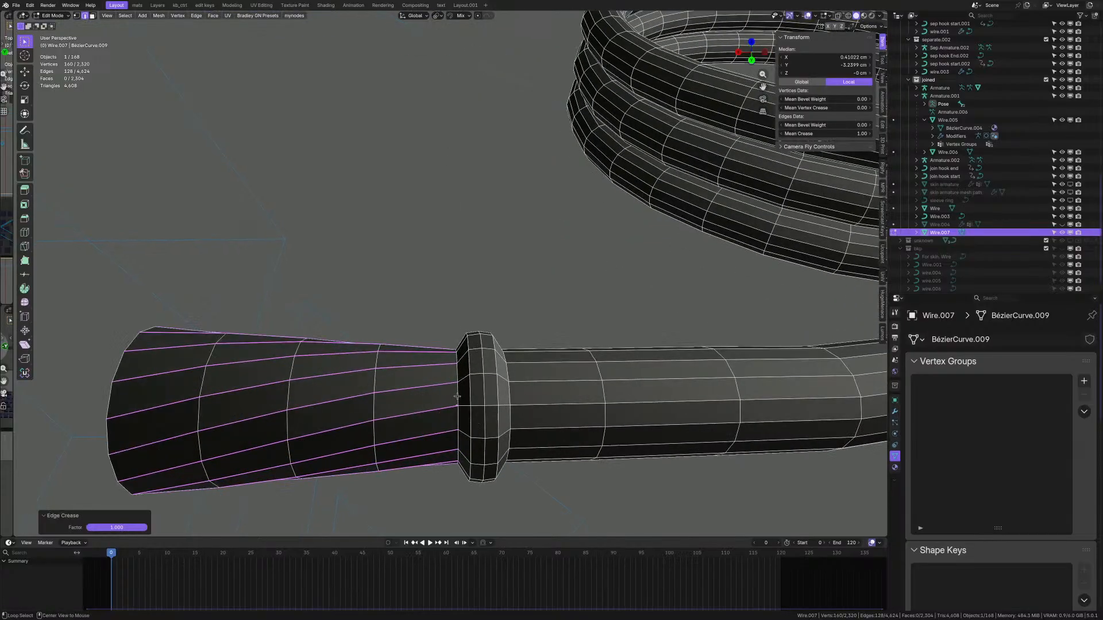
alt+click(457, 396)
alt+shift+click(509, 394)
scroll(505, 396, down, 3)
shift+middle_drag(503, 253, 493, 464)
scroll(450, 174, up, 7)
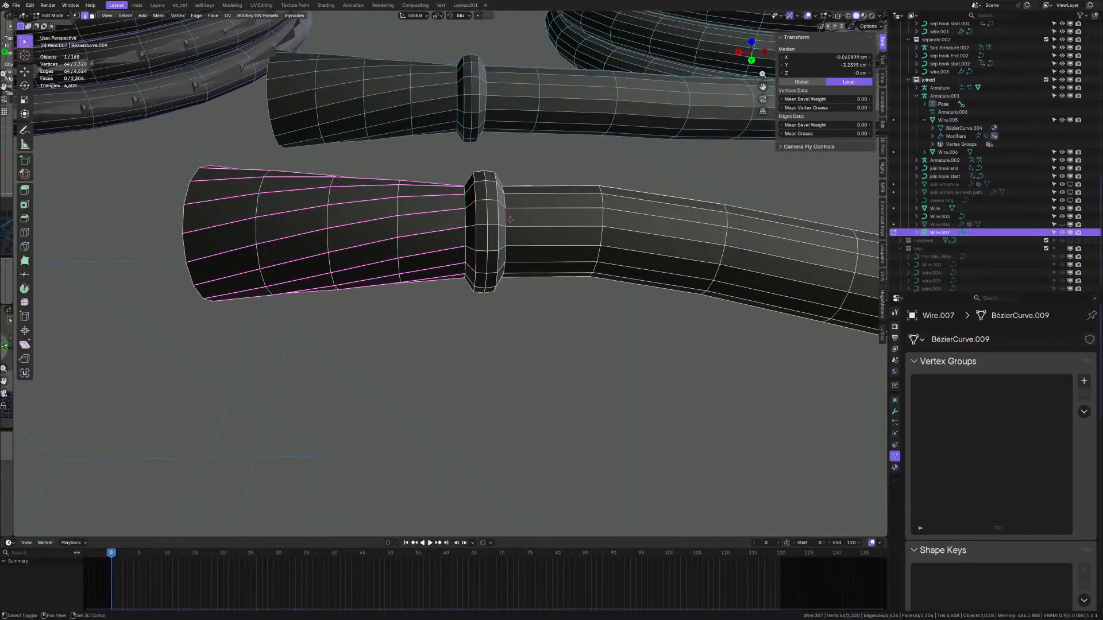
key(shift+e)
key(1)
key(Return)
scroll(510, 220, down, 11)
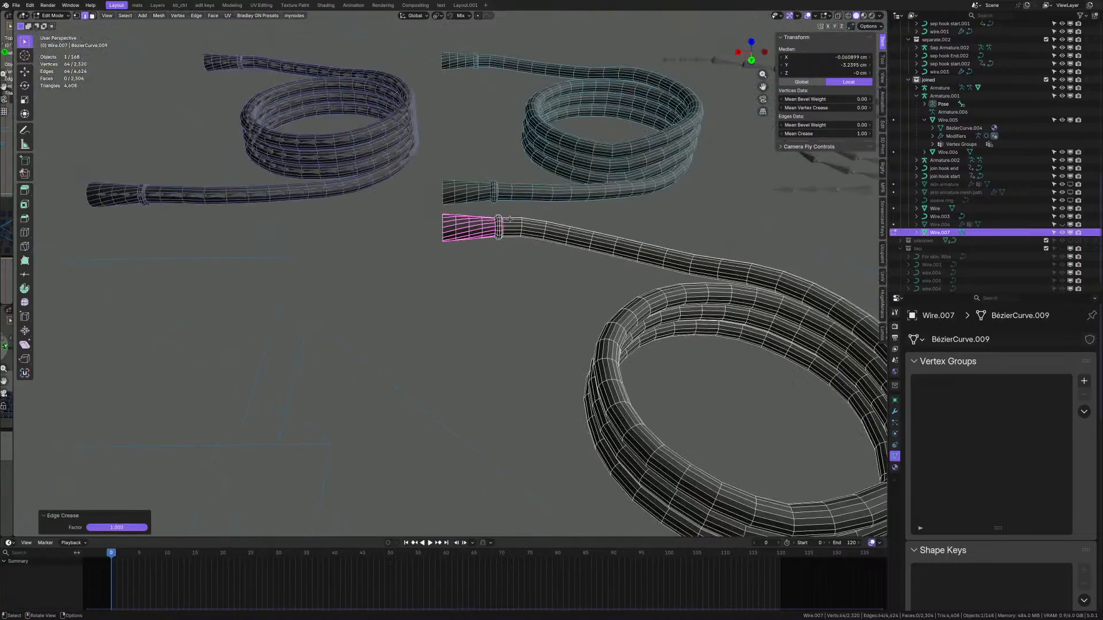
scroll(589, 408, up, 2)
key(Tab)
scroll(587, 409, up, 1)
scroll(529, 426, up, 2)
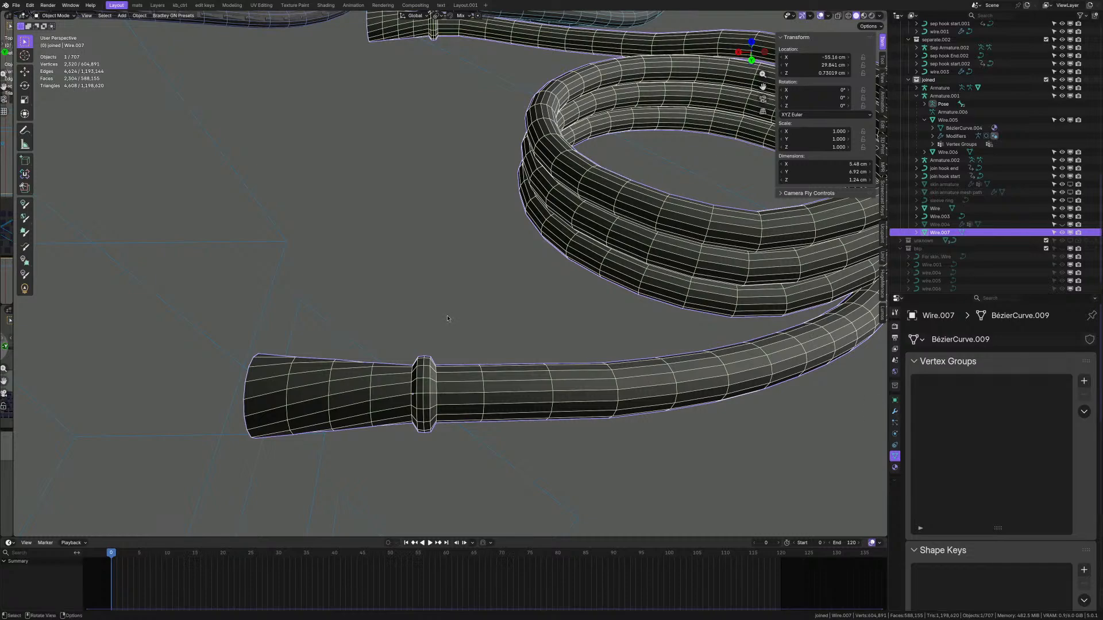
key(ctrl+2)
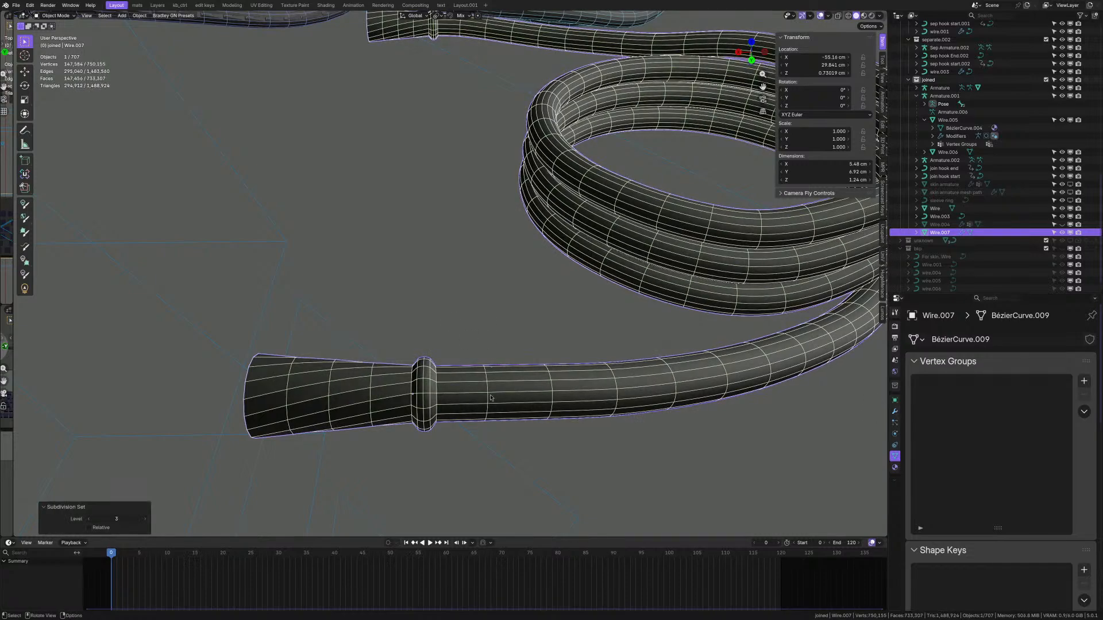
key(alt+shift+z)
scroll(422, 386, up, 3)
middle_drag(425, 437, 489, 382)
key(alt+shift+z)
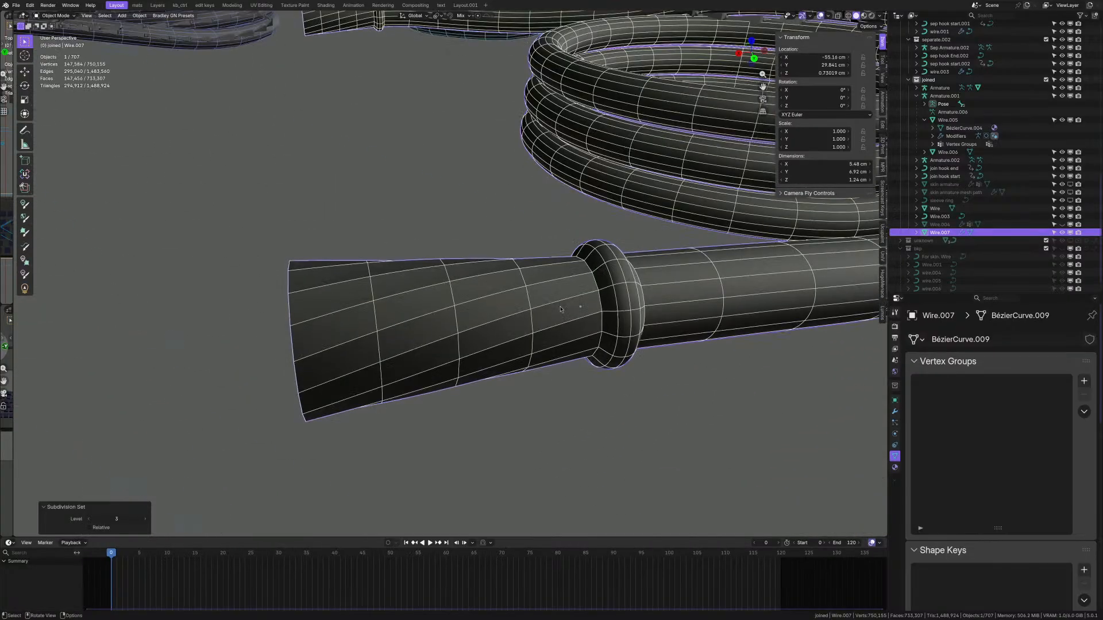
shift+middle_drag(560, 309, 467, 362)
click(894, 411)
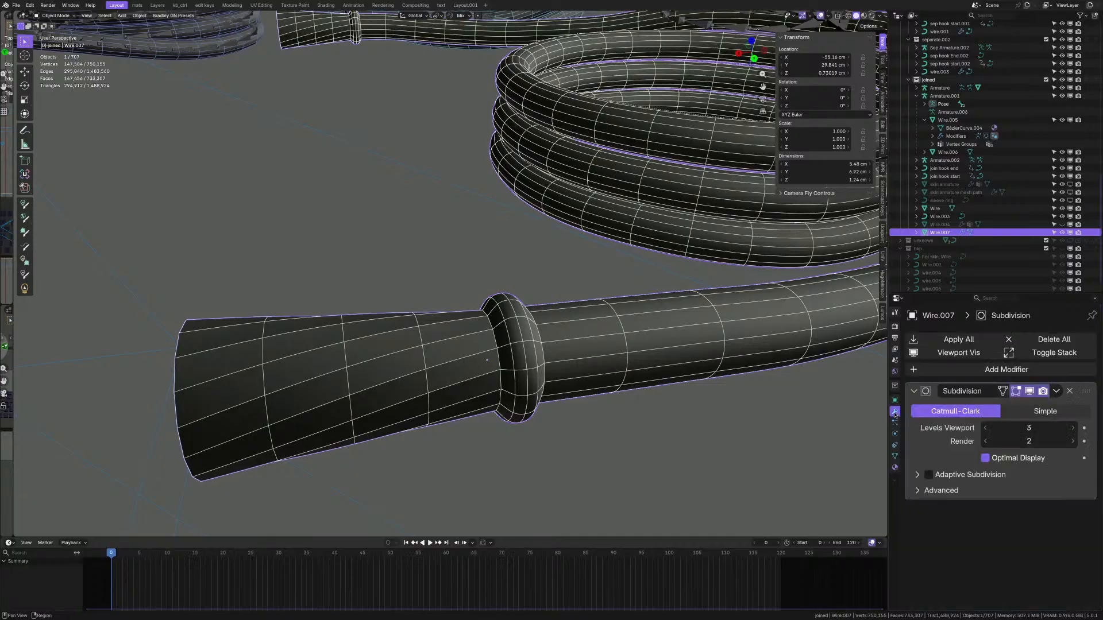
middle_drag(371, 383, 500, 372)
scroll(396, 373, up, 5)
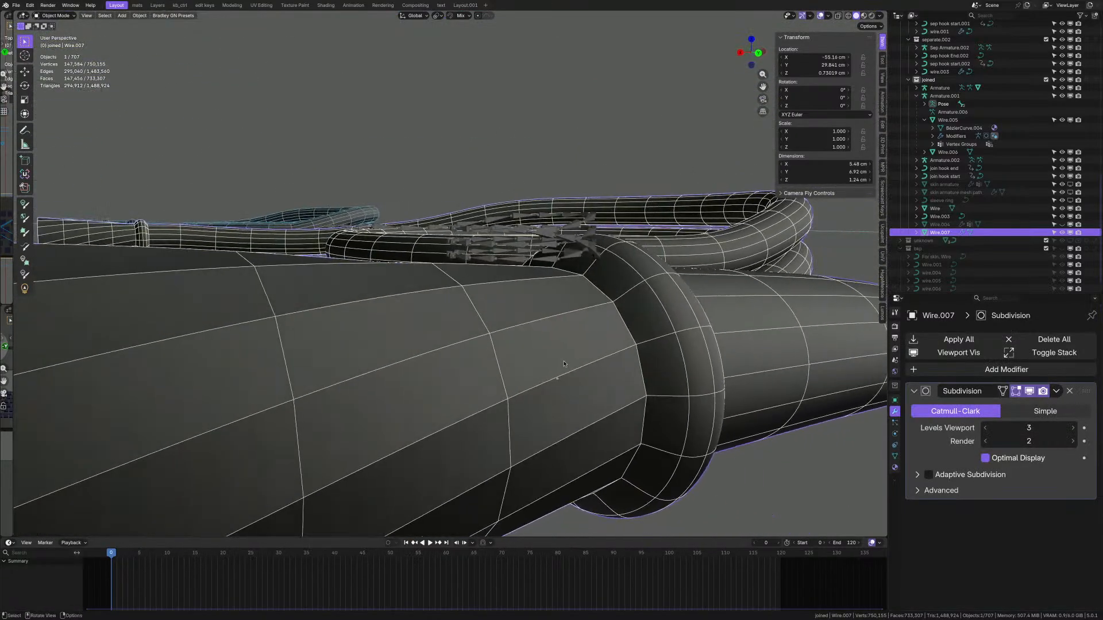
scroll(564, 364, down, 2)
middle_drag(565, 352, 545, 366)
scroll(545, 365, down, 1)
scroll(545, 365, up, 1)
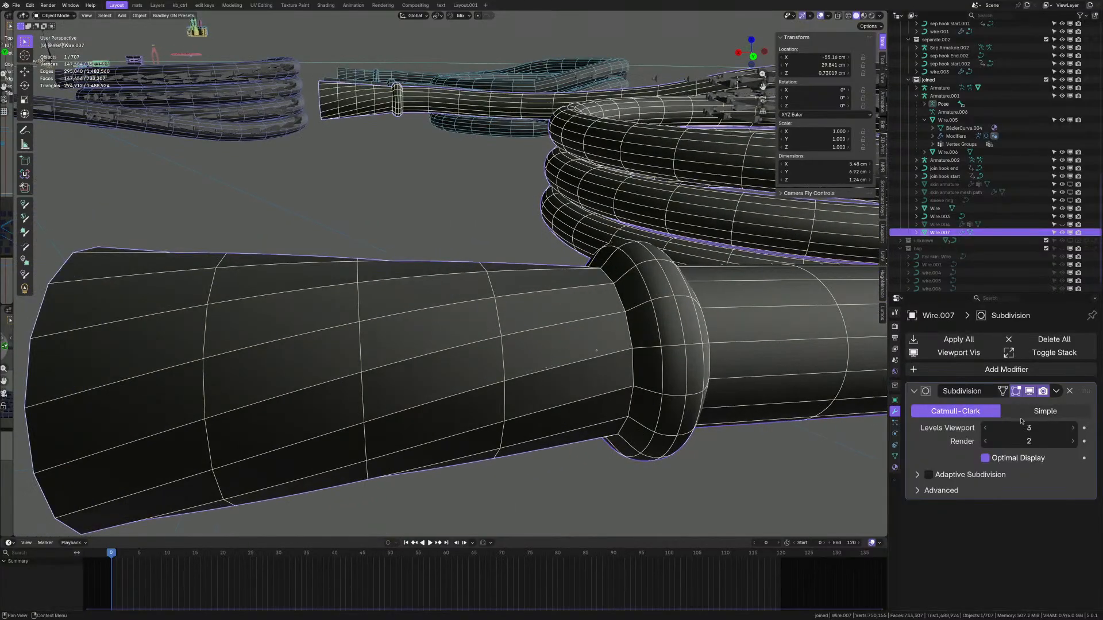
click(1070, 391)
scroll(562, 342, down, 6)
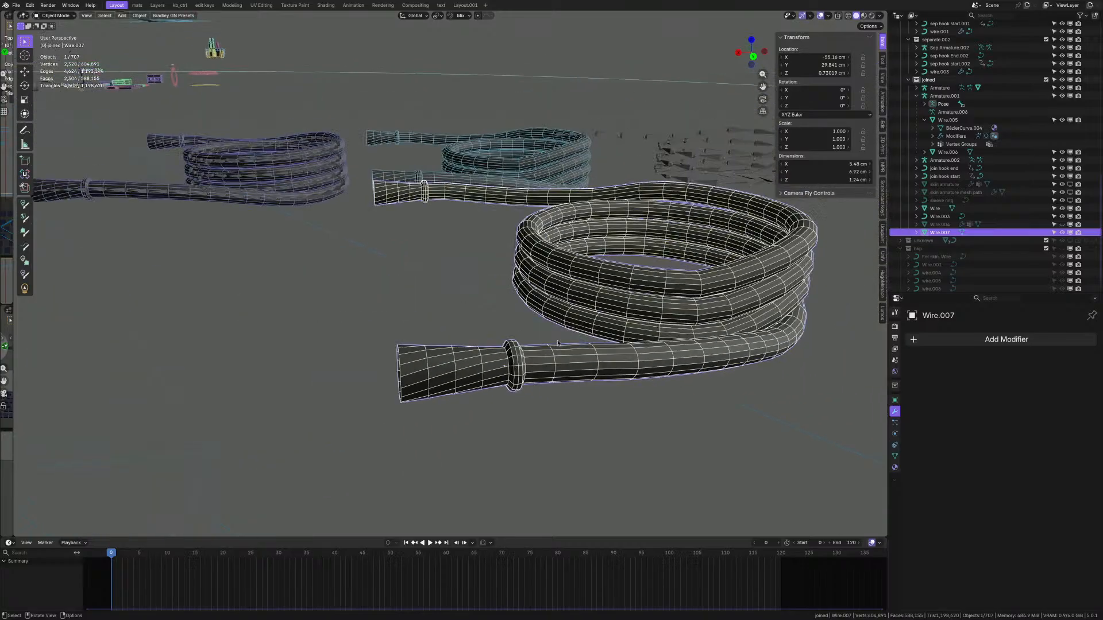
scroll(560, 350, up, 6)
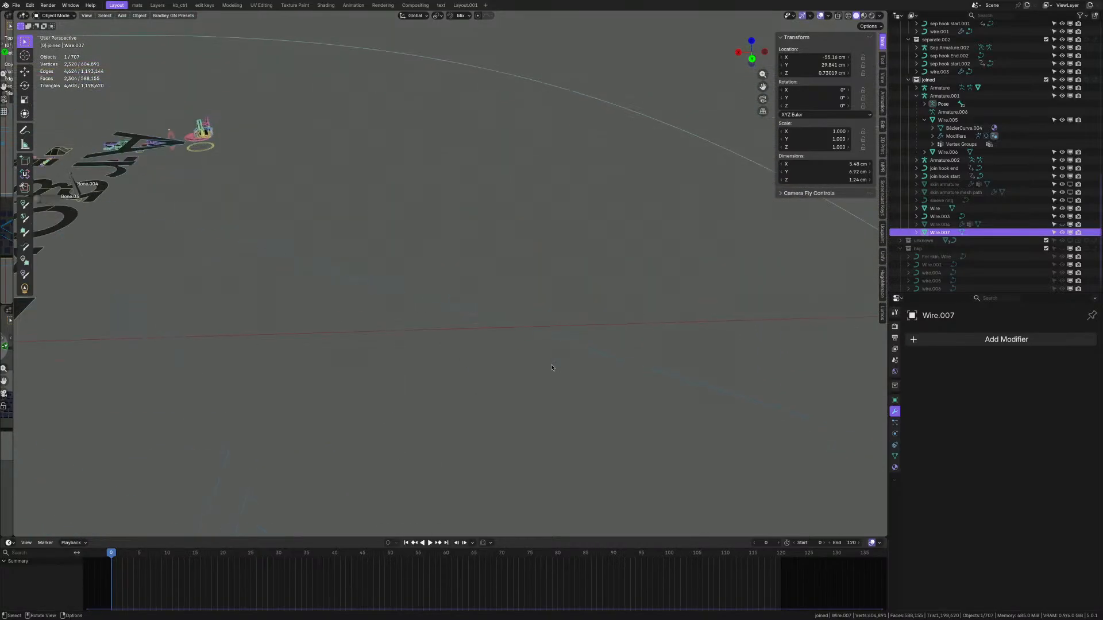
- Snap the 3D cursor to Wire.007's origin and move Armature.002 onto it
key(KP_Decimal)
click(643, 156)
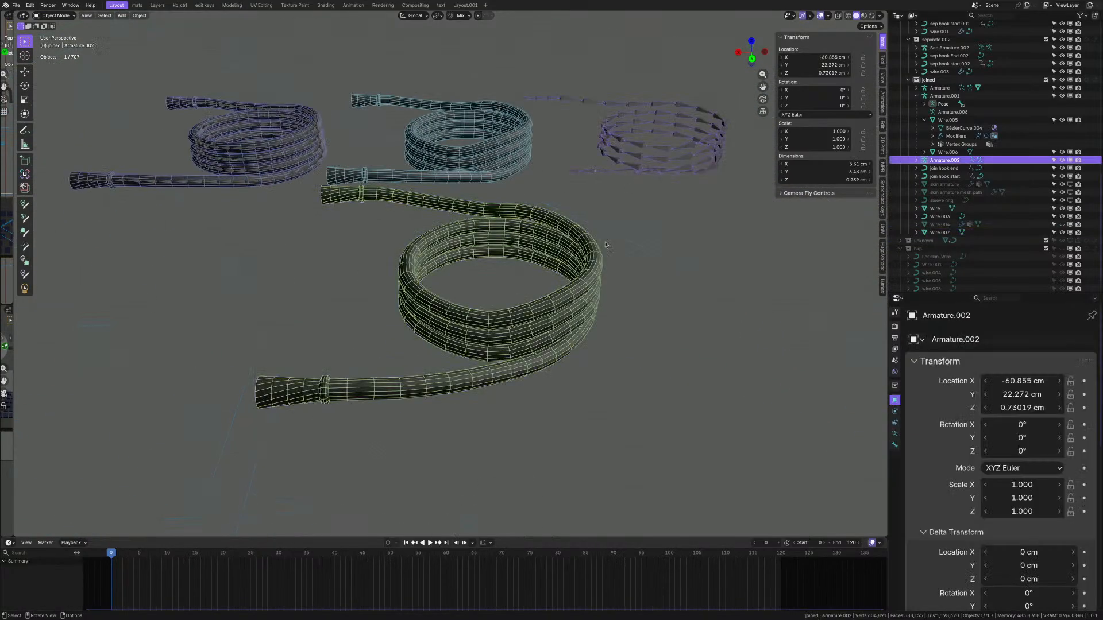
click(531, 316)
key(shift+s)
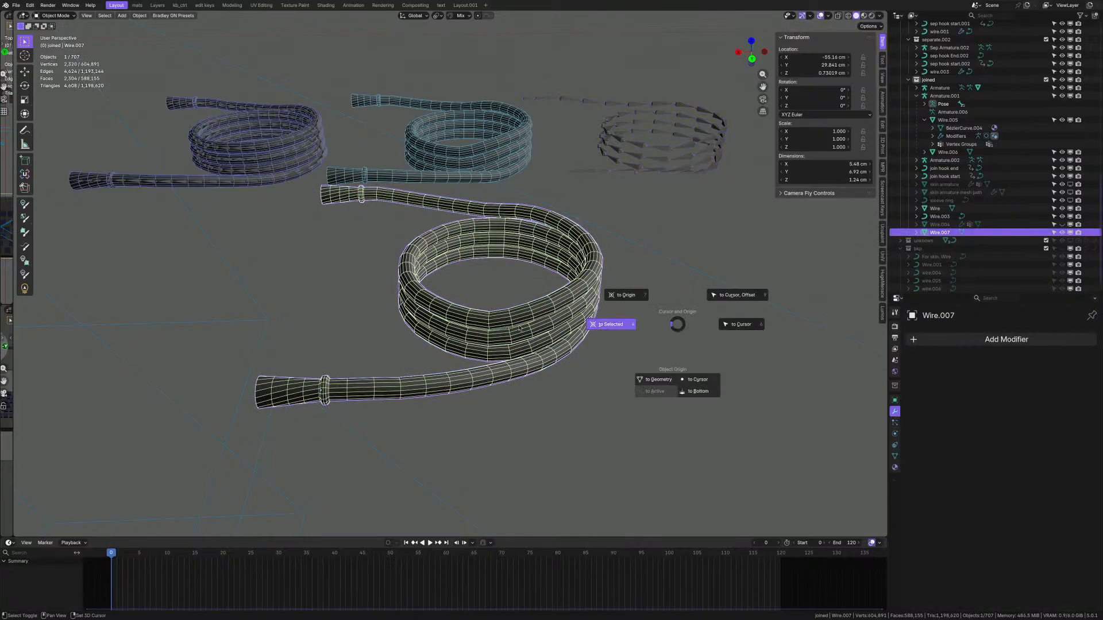
click(520, 328)
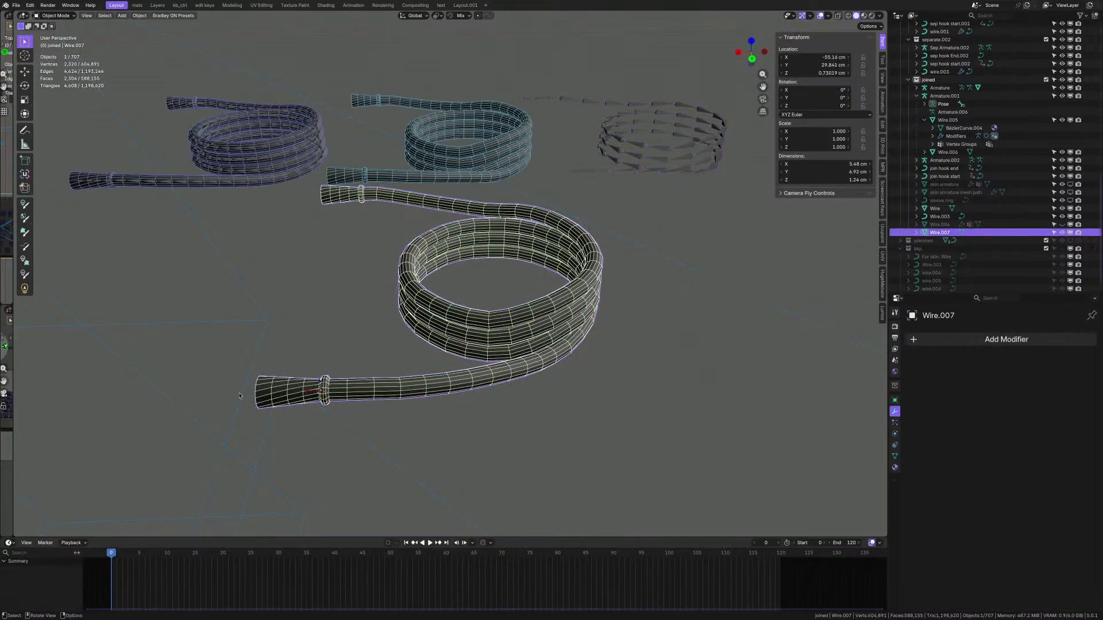
click(657, 166)
key(shift+s)
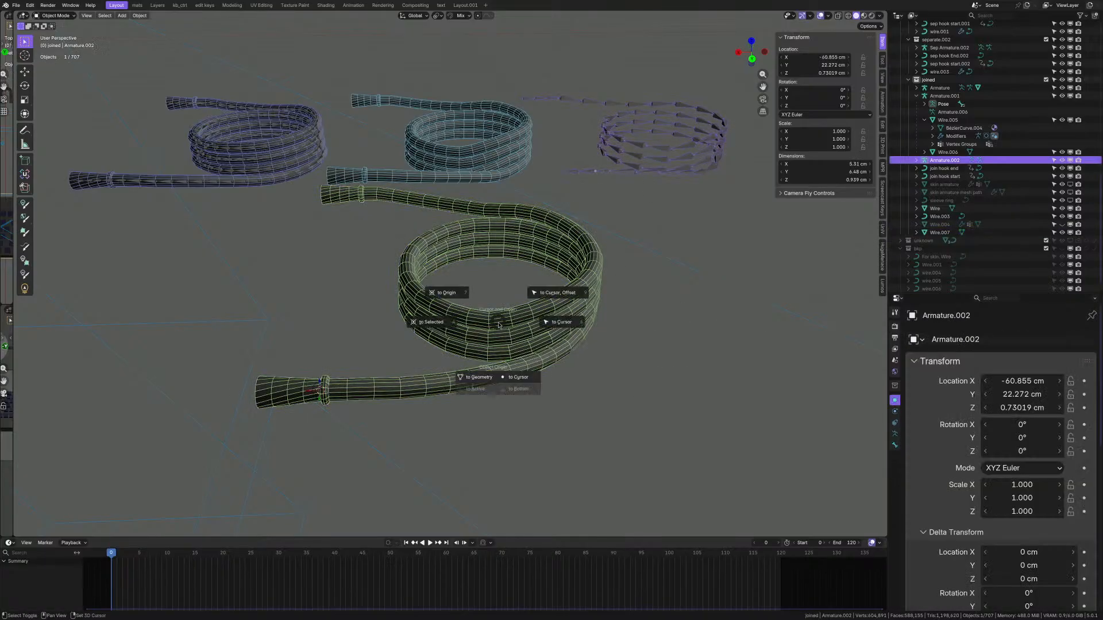
click(557, 323)
scroll(360, 368, up, 5)
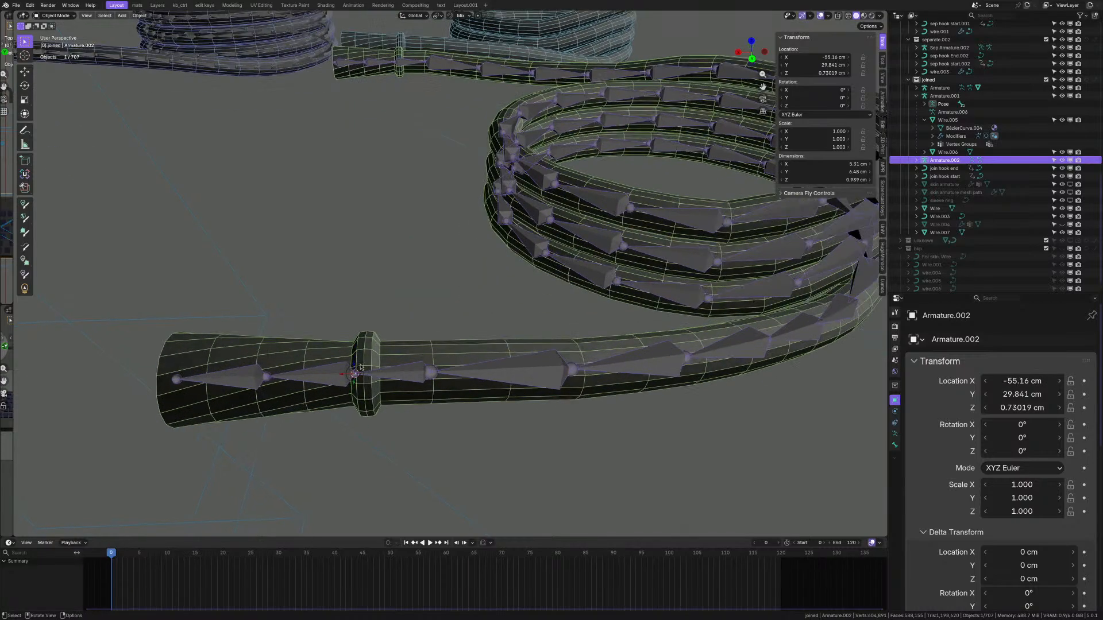
- Parent Wire.007 to Armature.002 with Automatic Weights, then pick a plug-handle bone in Pose Mode
click(368, 357)
scroll(394, 360, up, 2)
shift+click(415, 385)
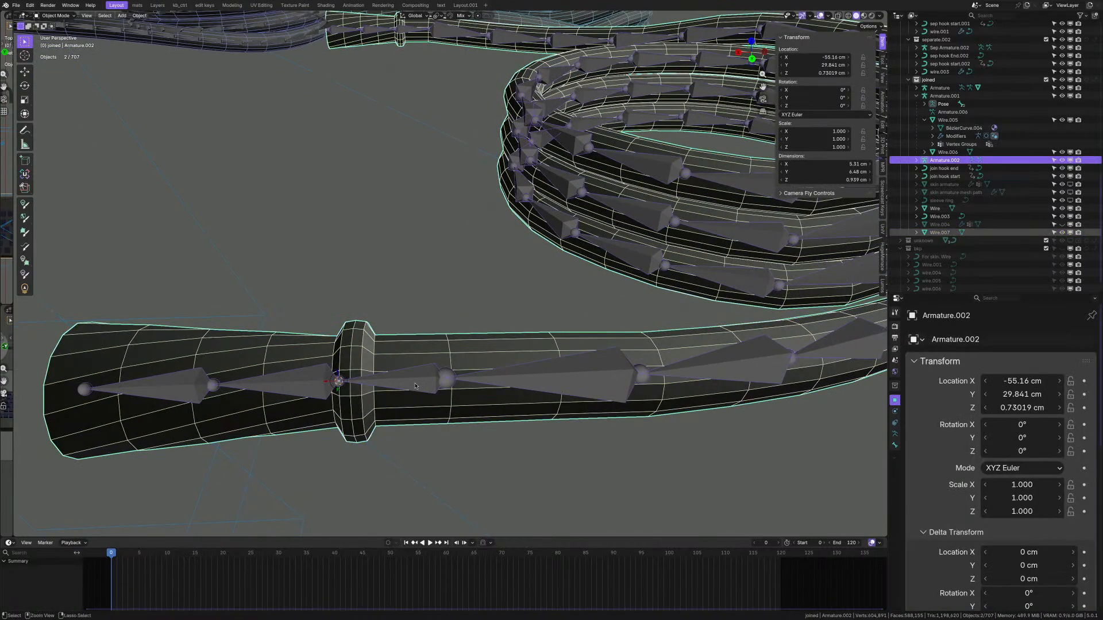
key(ctrl+p)
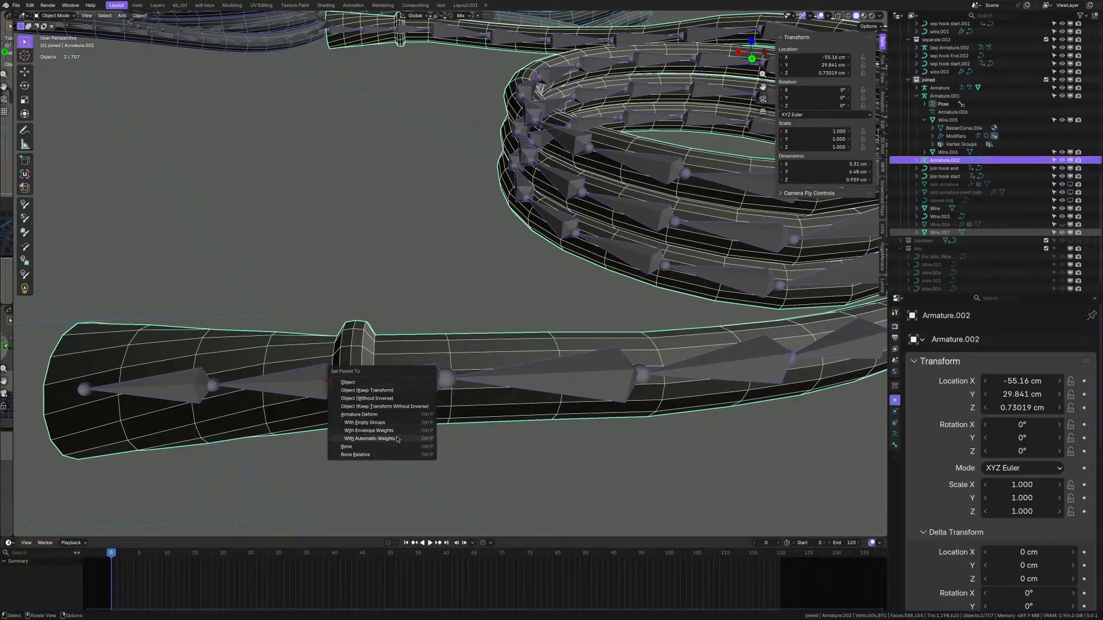
click(371, 438)
scroll(466, 405, down, 7)
scroll(466, 405, up, 3)
key(ctrl+Tab)
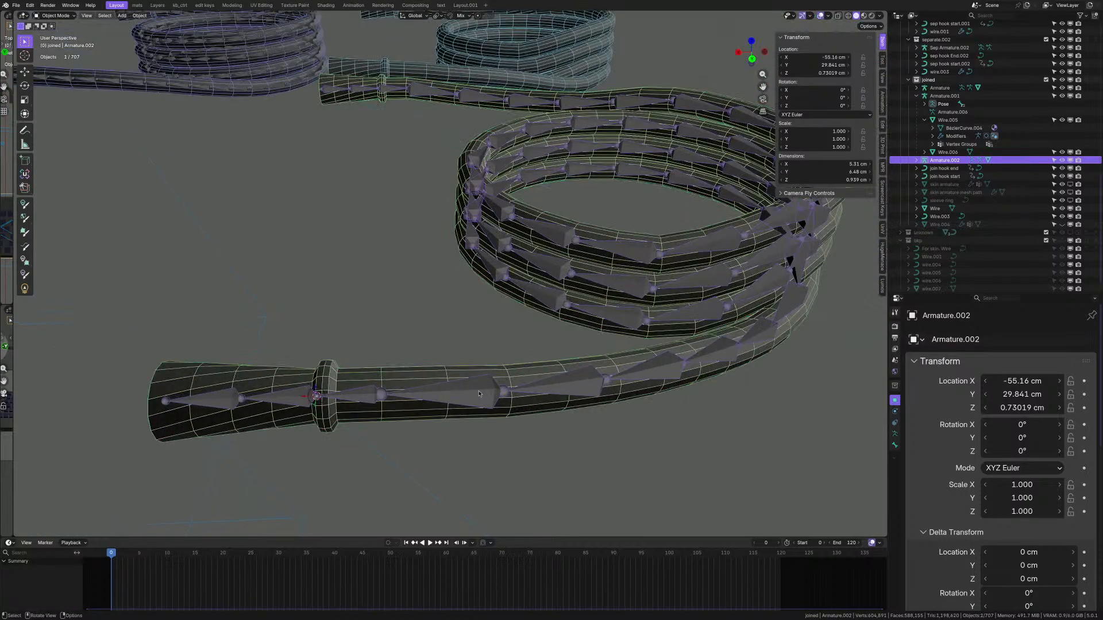
click(476, 396)
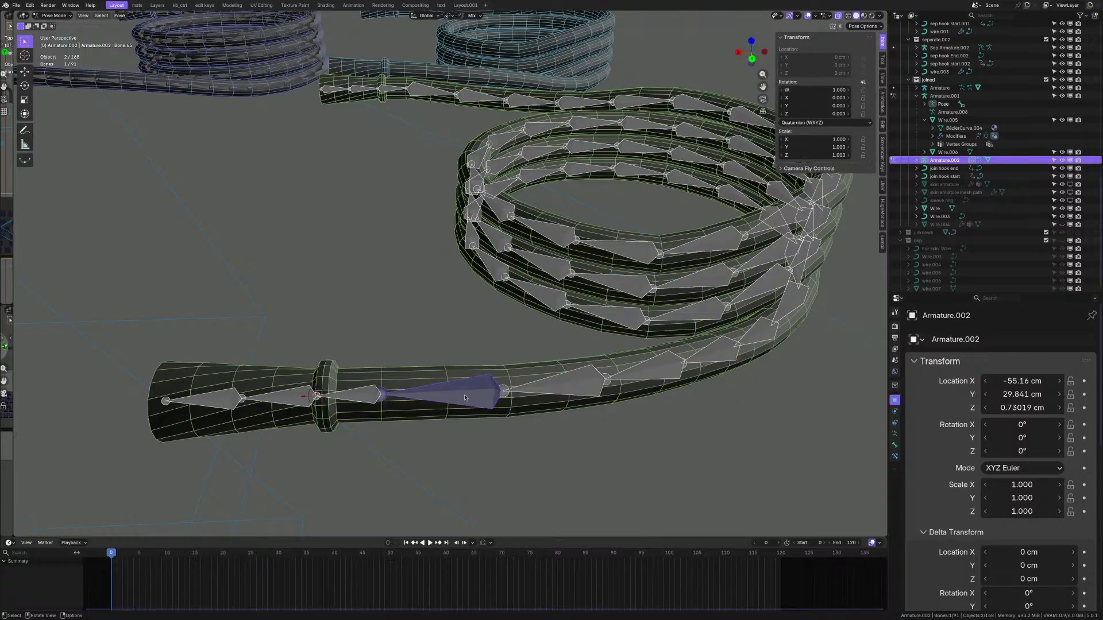
- Test-rotate the plug-handle bones with R, cancelling each rotation
key(r)
key(Escape)
key(r)
key(Escape)
key(r)
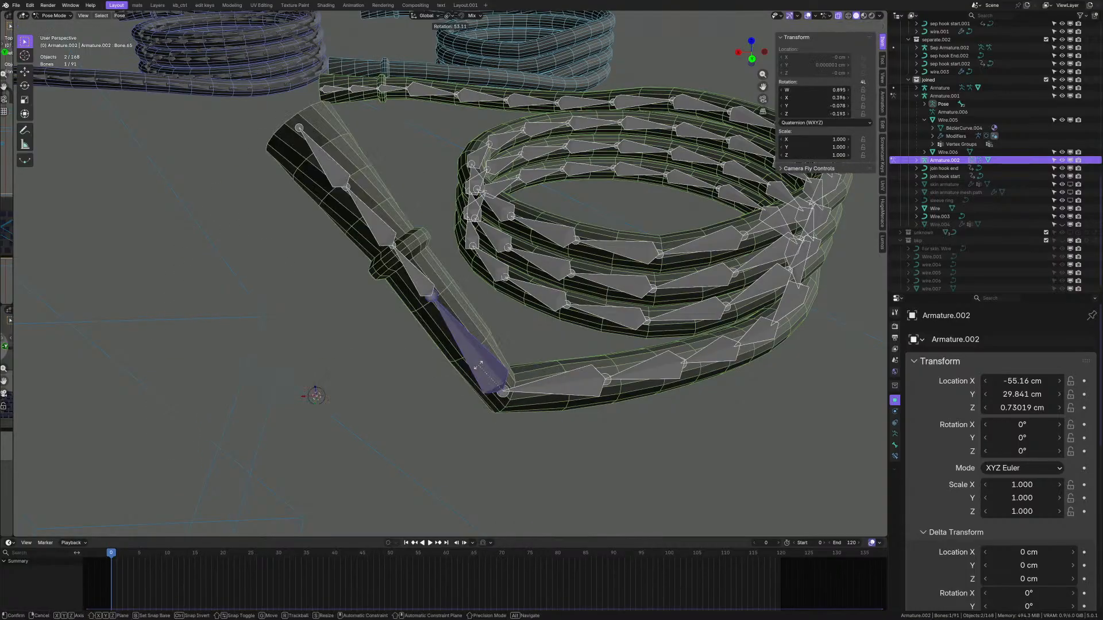
key(Escape)
click(566, 384)
key(r)
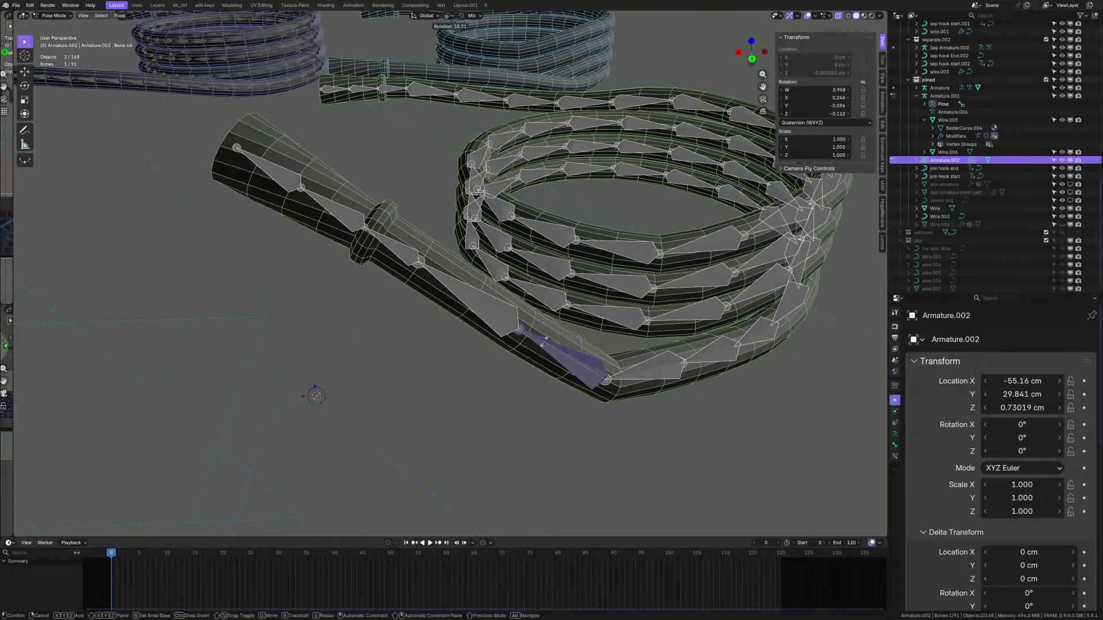
right_click(490, 431)
- Test-rotate a bone at the other cable end, cancel it, and return to Wire.007 in Object Mode
scroll(486, 435, down, 2)
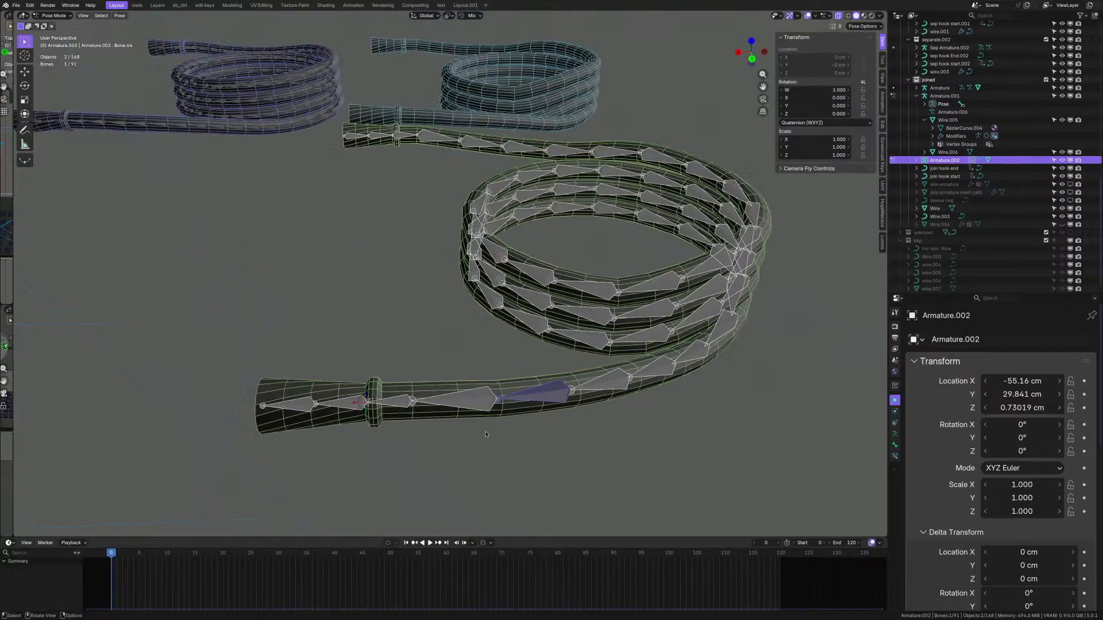
scroll(486, 435, down, 2)
scroll(459, 213, up, 4)
middle_drag(448, 202, 473, 226)
scroll(472, 226, up, 2)
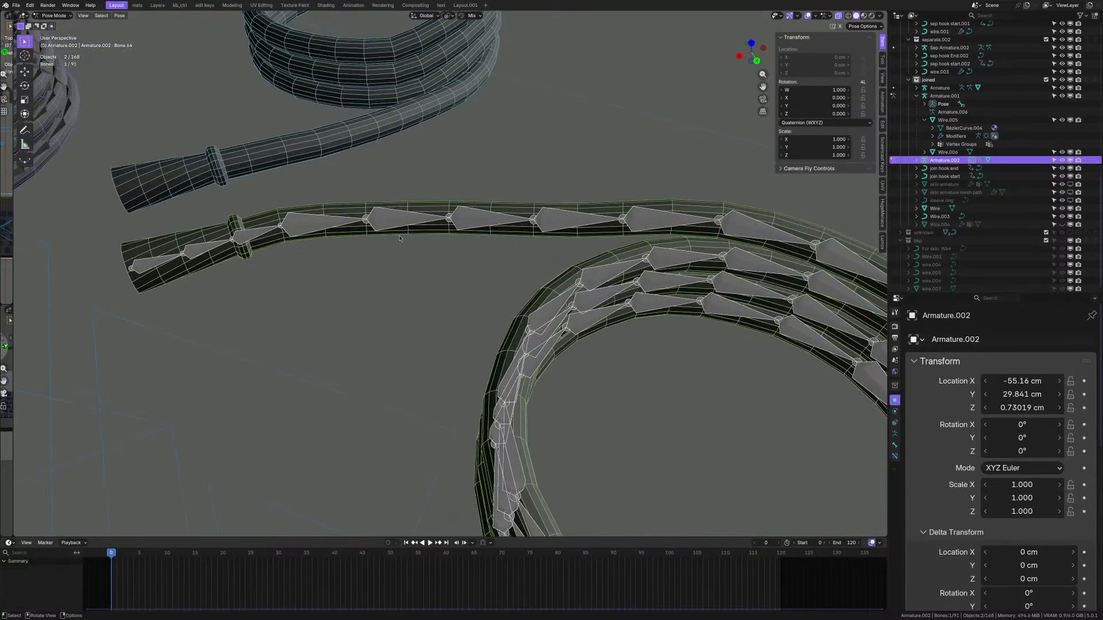
click(323, 227)
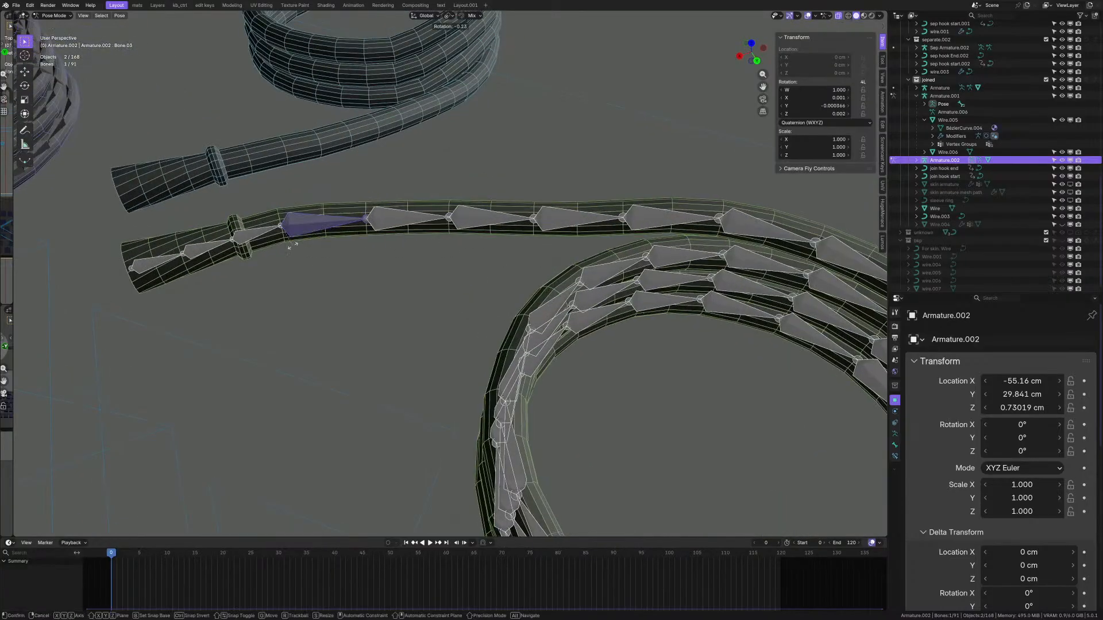
key(r)
right_click(280, 293)
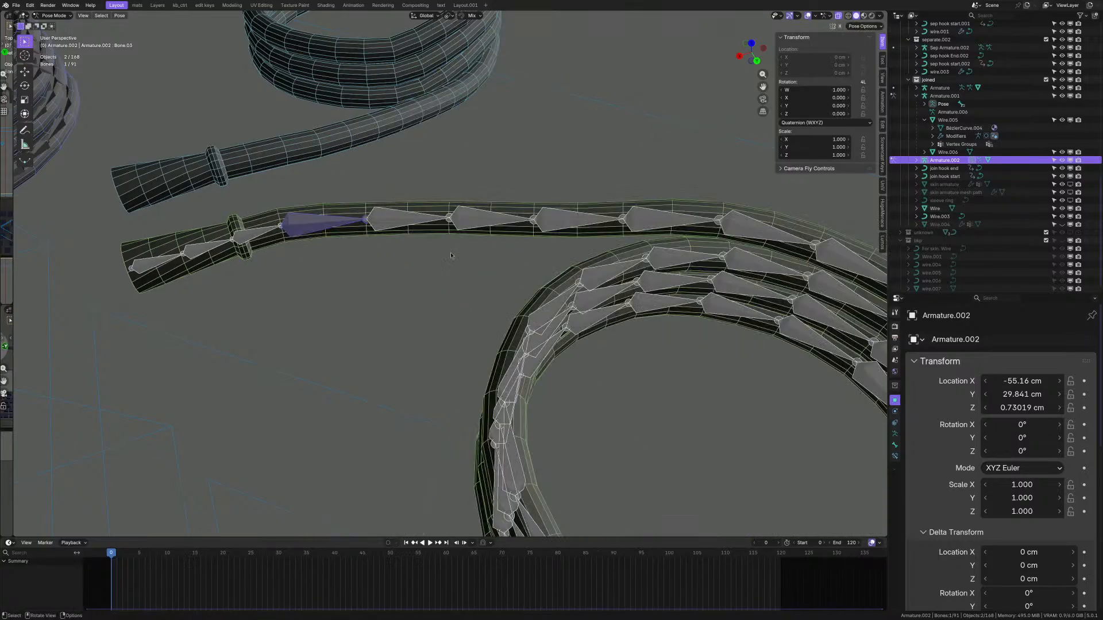
scroll(280, 294, down, 5)
scroll(434, 410, up, 2)
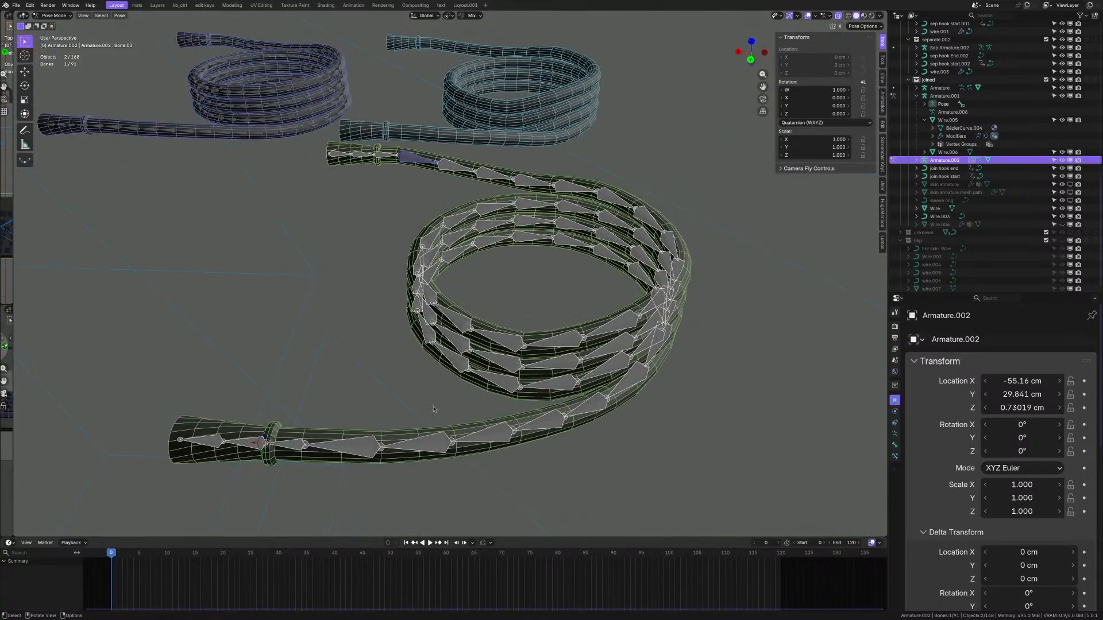
click(461, 453)
key(Tab)
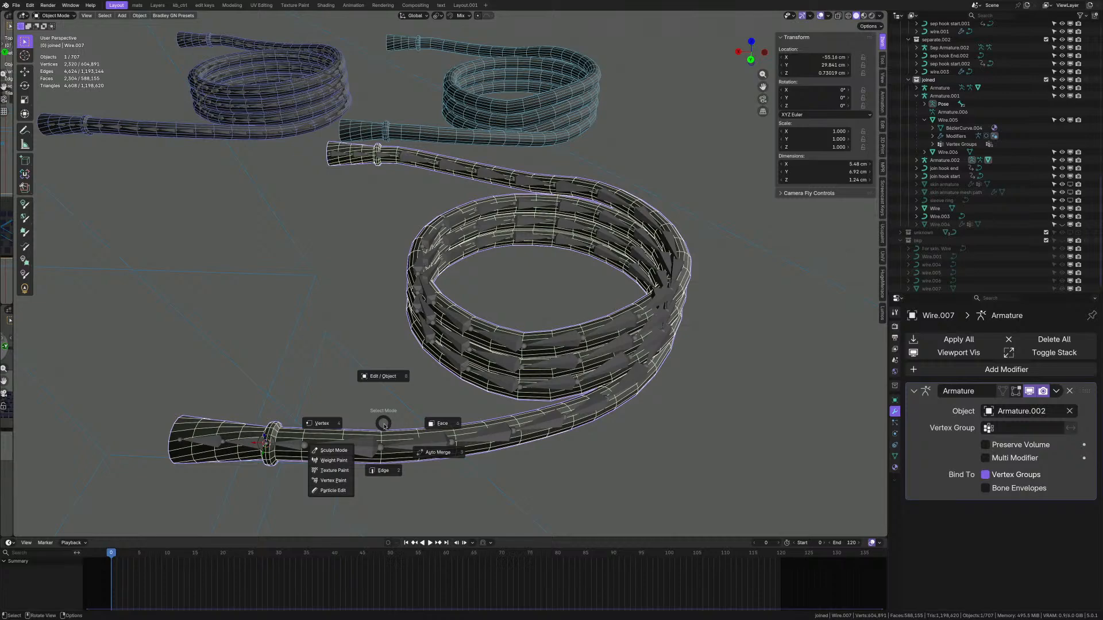
click(322, 460)
scroll(640, 175, up, 4)
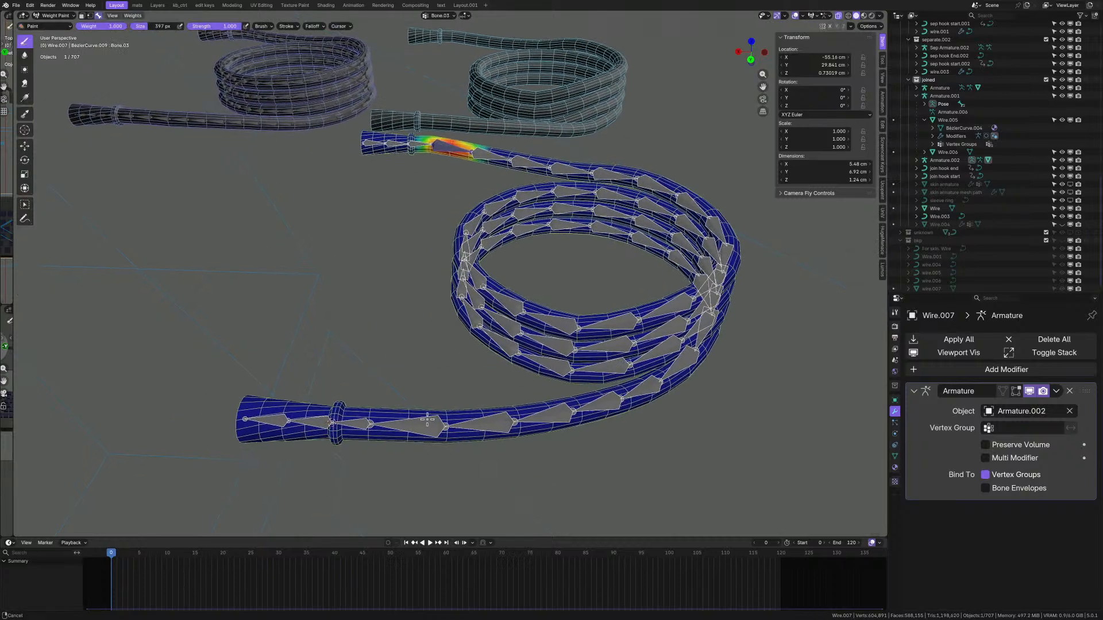
ctrl+click(620, 182)
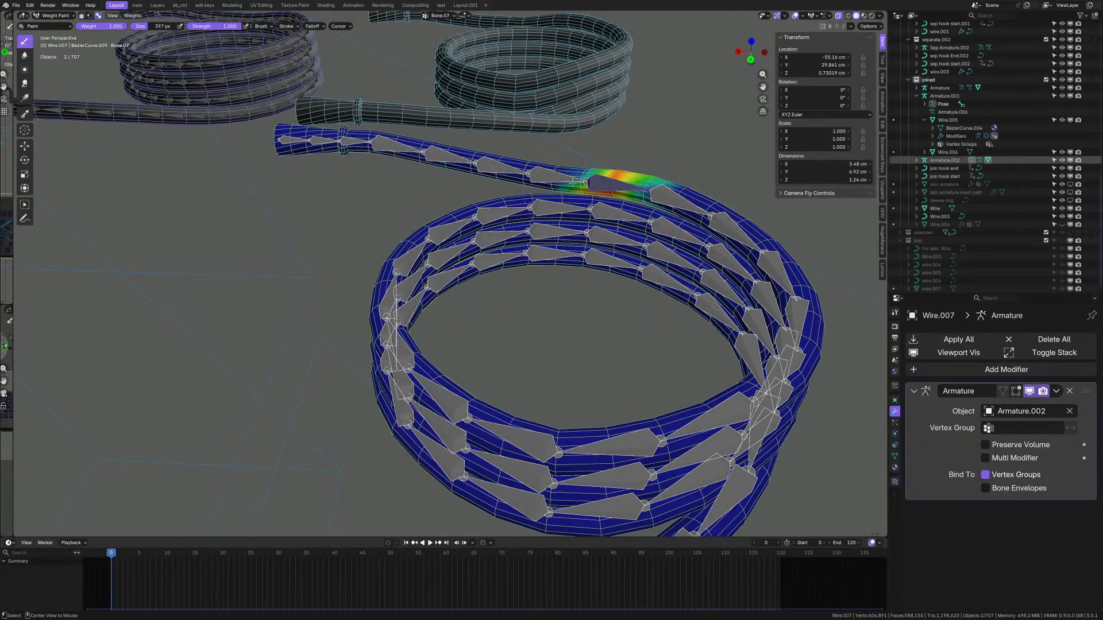
scroll(575, 230, up, 4)
middle_drag(567, 250, 589, 295)
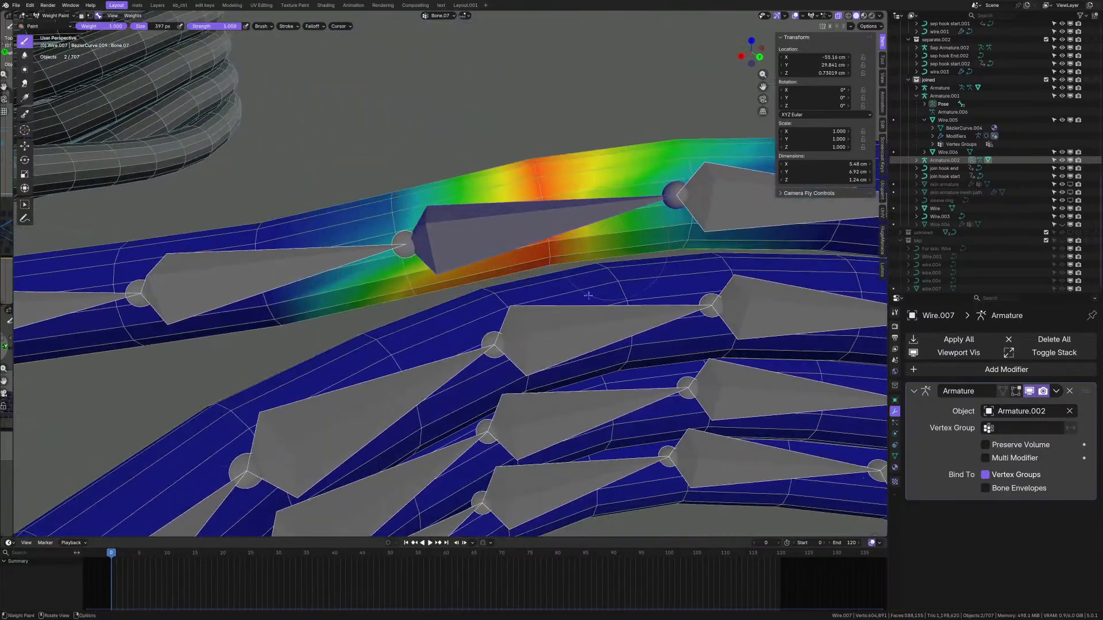
ctrl+click(586, 327)
scroll(485, 270, down, 8)
scroll(497, 276, up, 5)
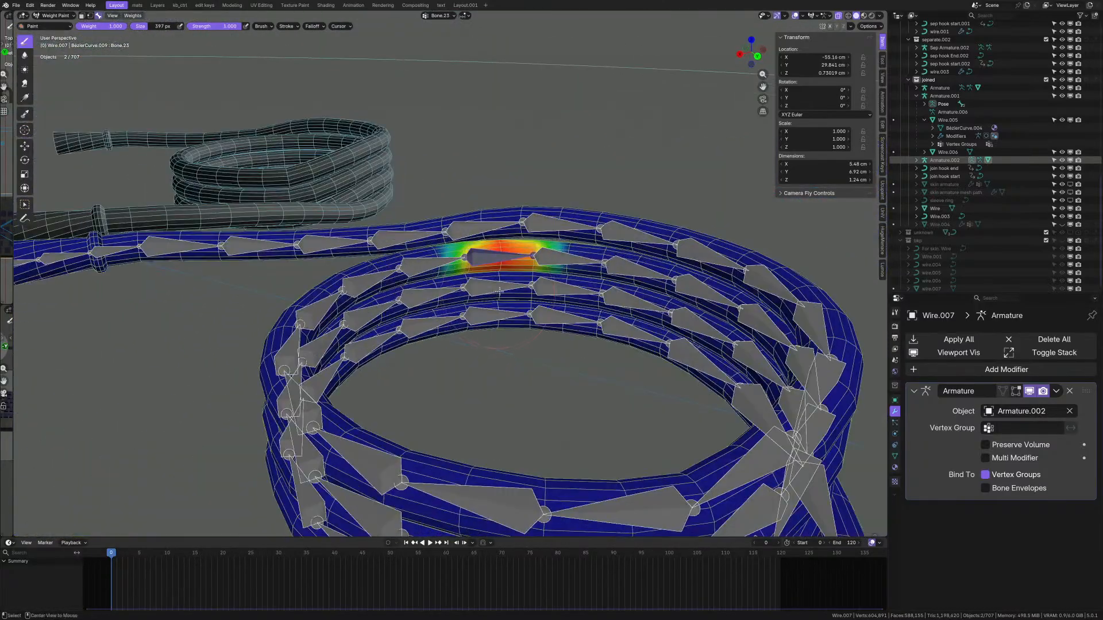
scroll(468, 228, down, 5)
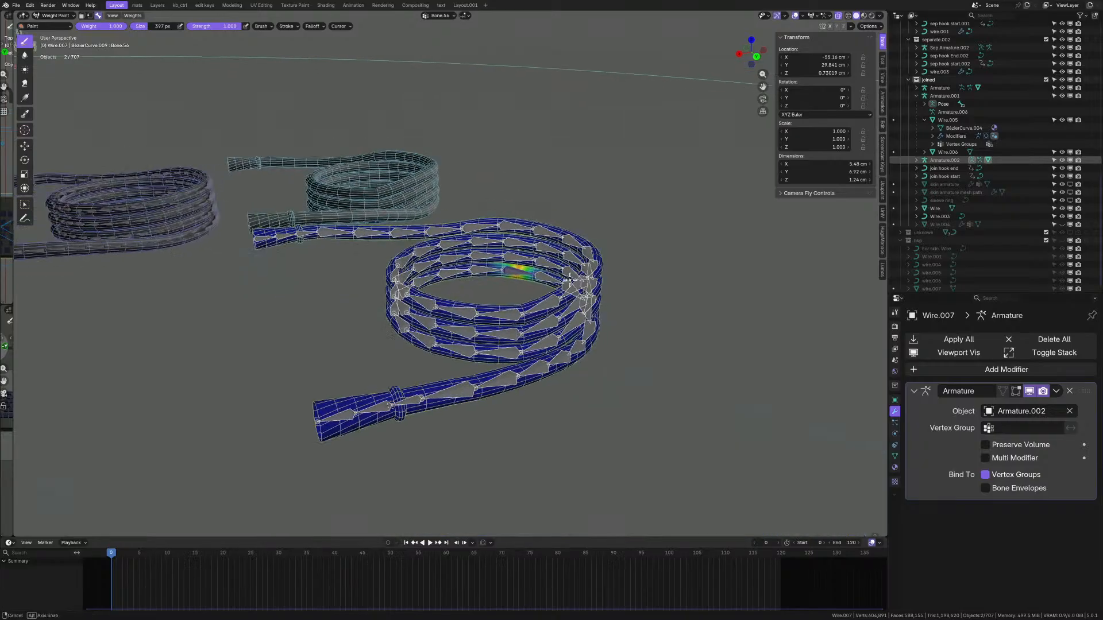
middle_drag(468, 228, 495, 305)
scroll(479, 284, up, 3)
ctrl+click(475, 278)
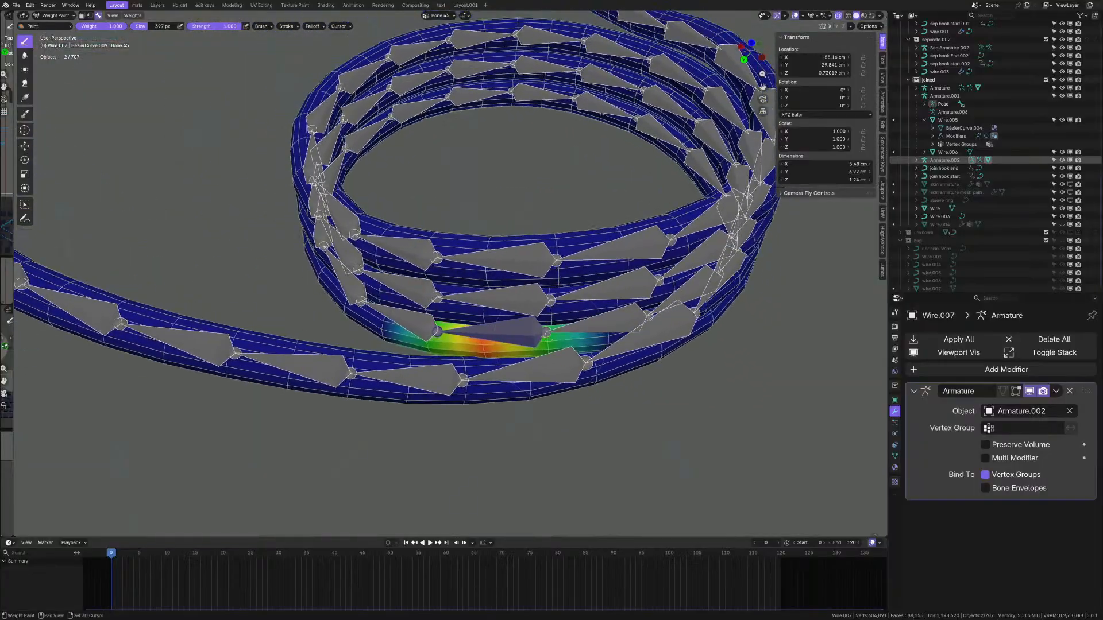
alt+click(535, 300)
alt+click(533, 261)
scroll(534, 261, down, 3)
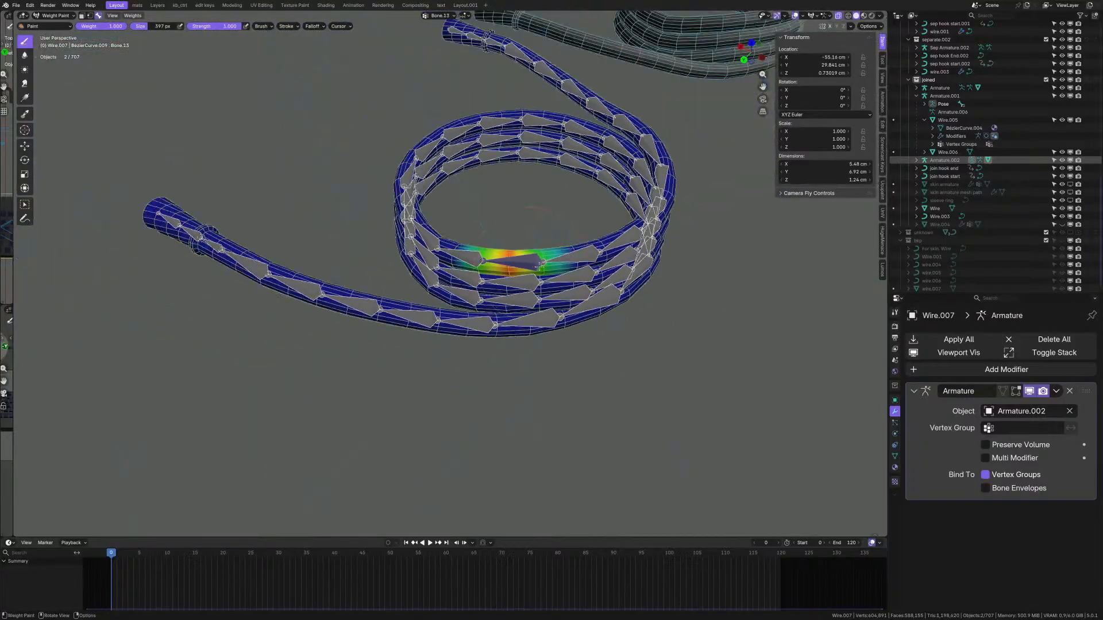
mouse_move(534, 262)
middle_down()
mouse_move(513, 245)
mouse_move(524, 239)
mouse_move(538, 259)
middle_up()
shift+middle_drag(327, 265, 525, 392)
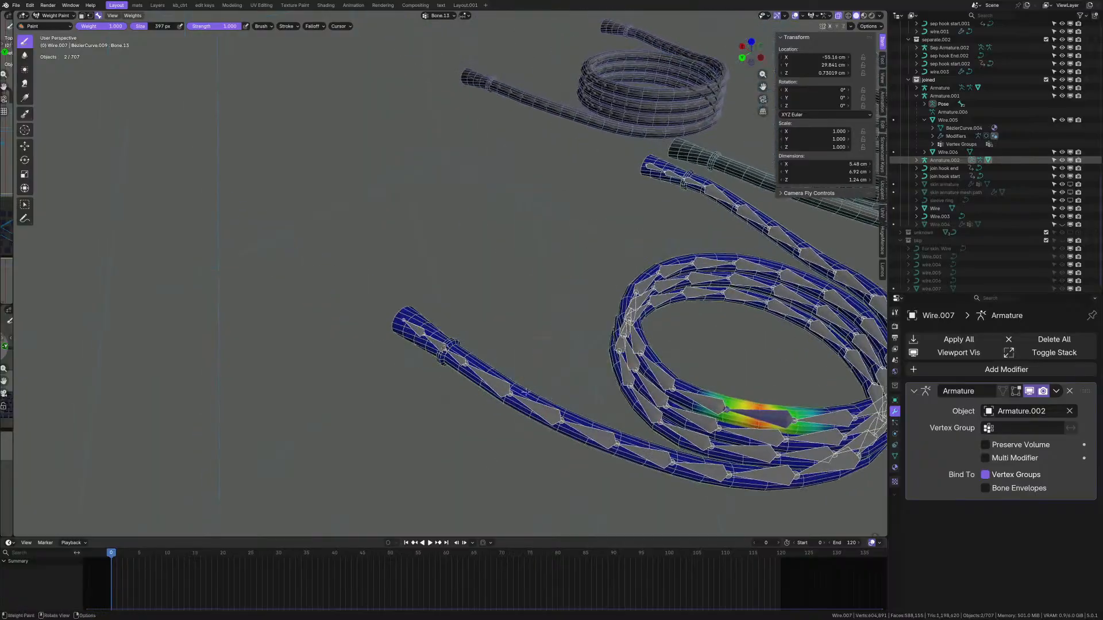
scroll(448, 358, up, 3)
middle_drag(448, 358, 489, 395)
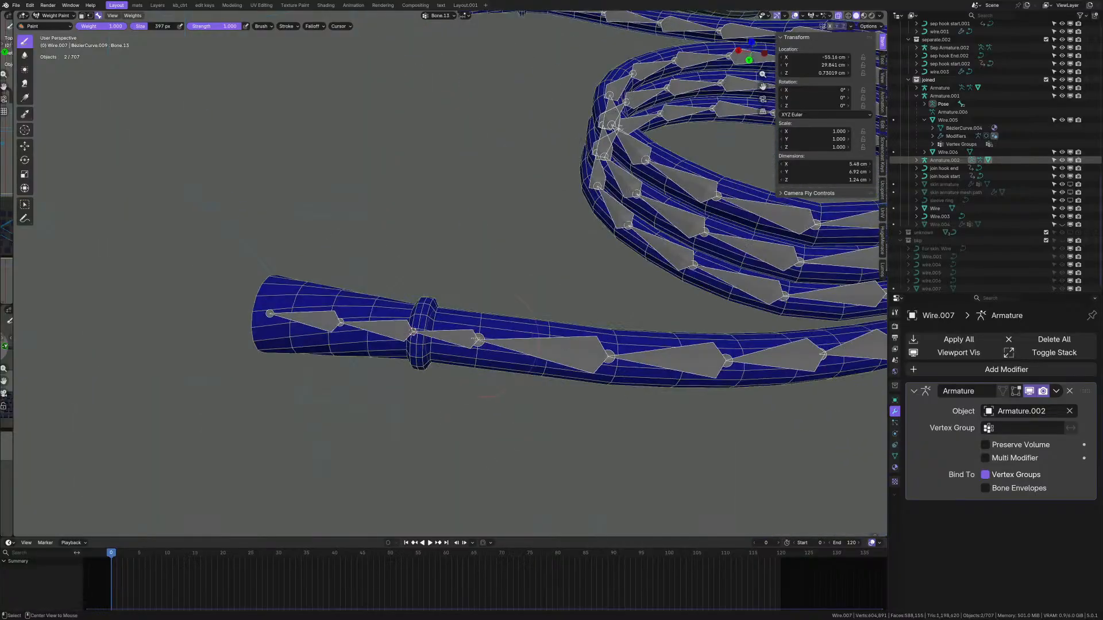
alt+click(396, 328)
alt+click(326, 322)
scroll(387, 325, up, 3)
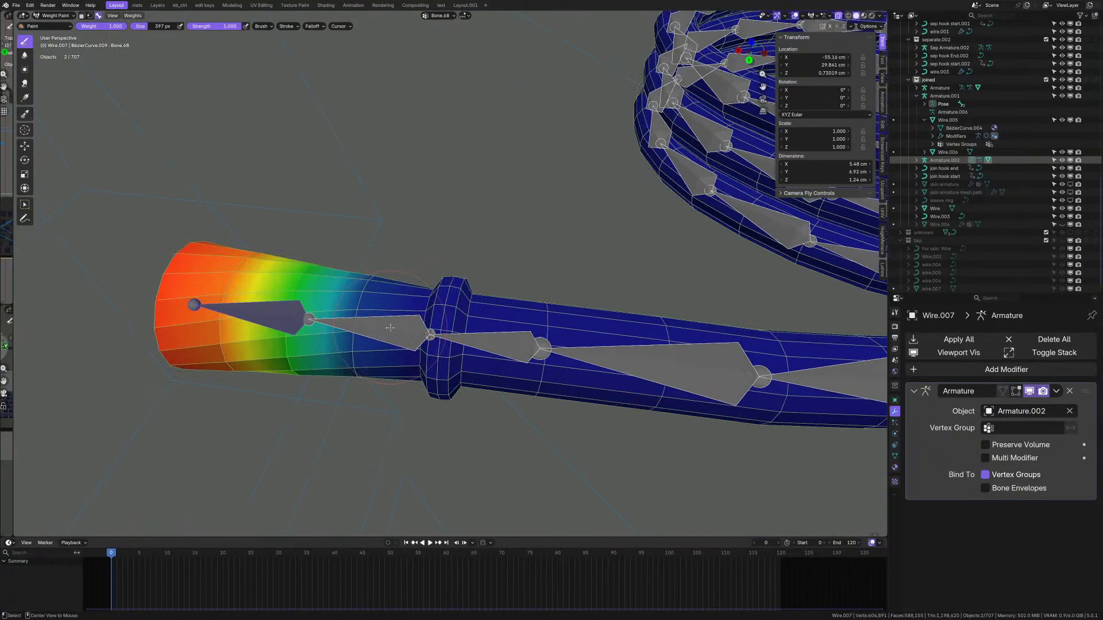
alt+click(388, 326)
mouse_move(424, 336)
middle_down()
mouse_move(427, 326)
mouse_move(508, 362)
middle_up()
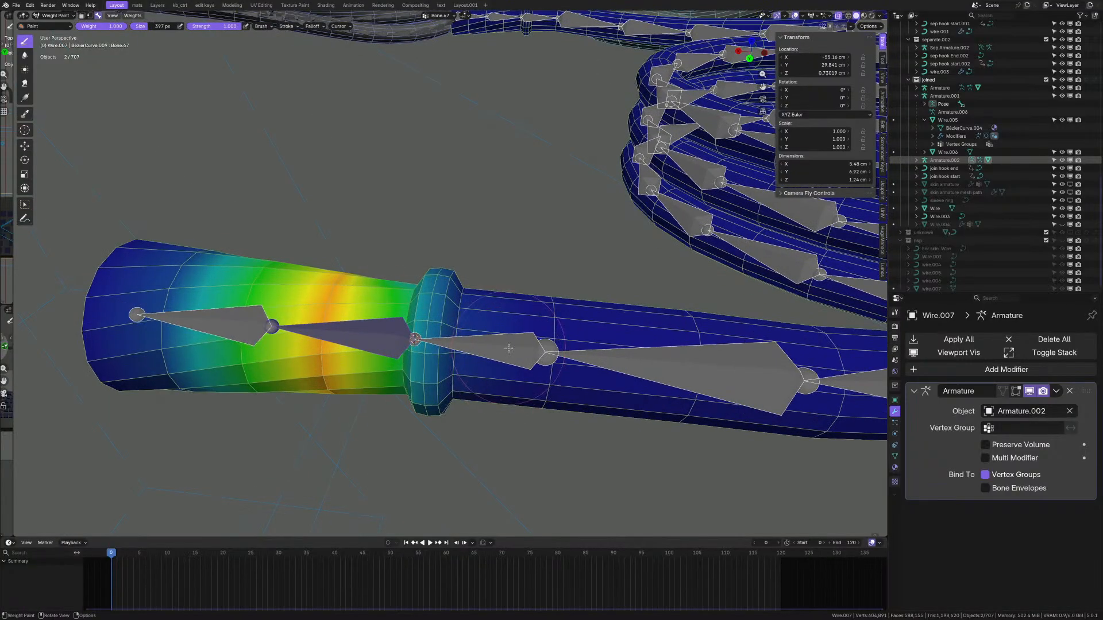
key(Tab)
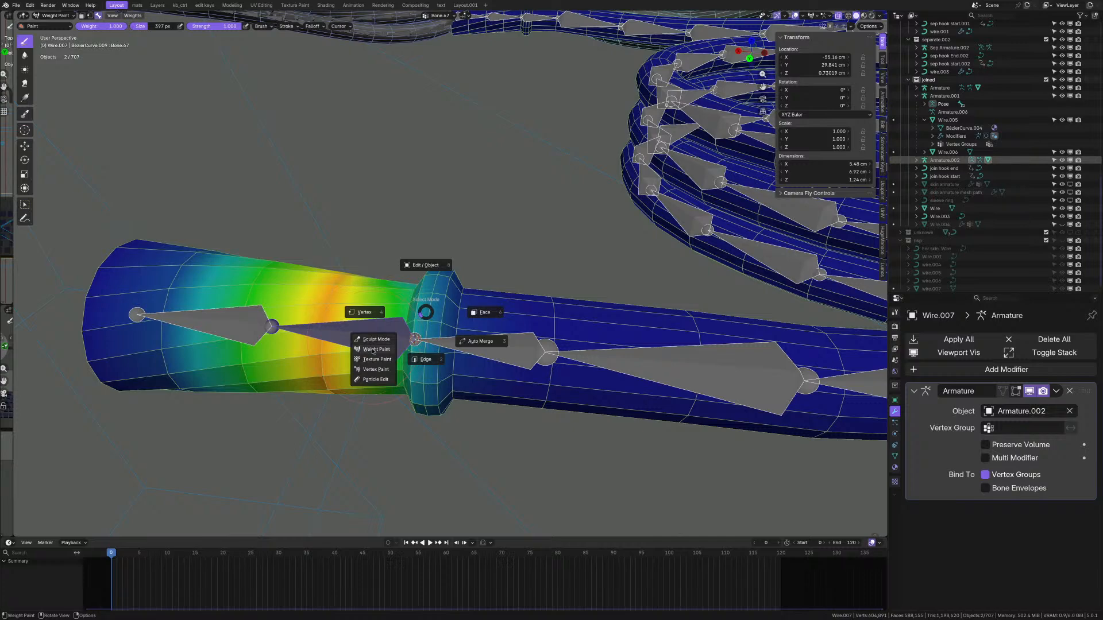
click(372, 351)
key(Tab)
- Put Armature.002 in Pose Mode and test Z-axis rotations of the plug-end bones, cancelling them
click(497, 312)
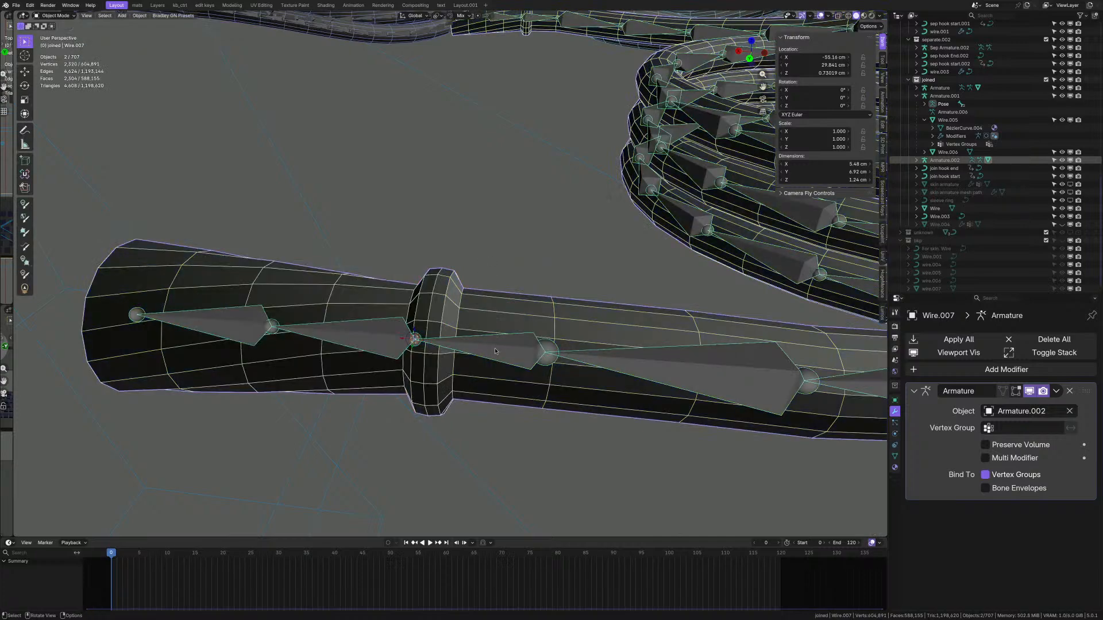
click(478, 348)
key(ctrl+Tab)
scroll(478, 348, down, 3)
scroll(478, 348, up, 1)
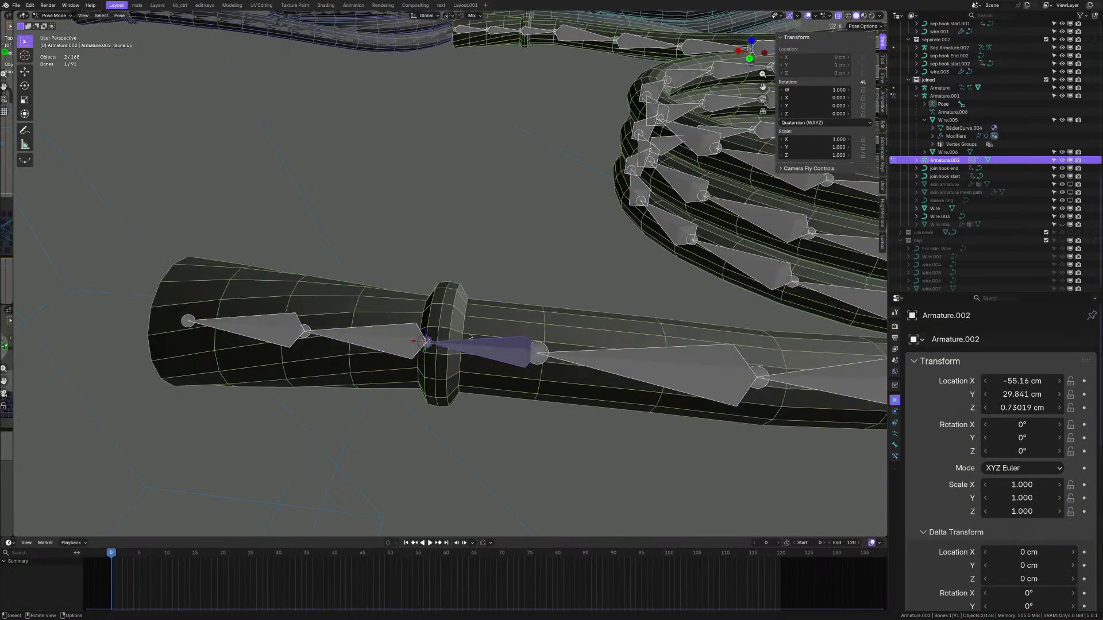
key(r)
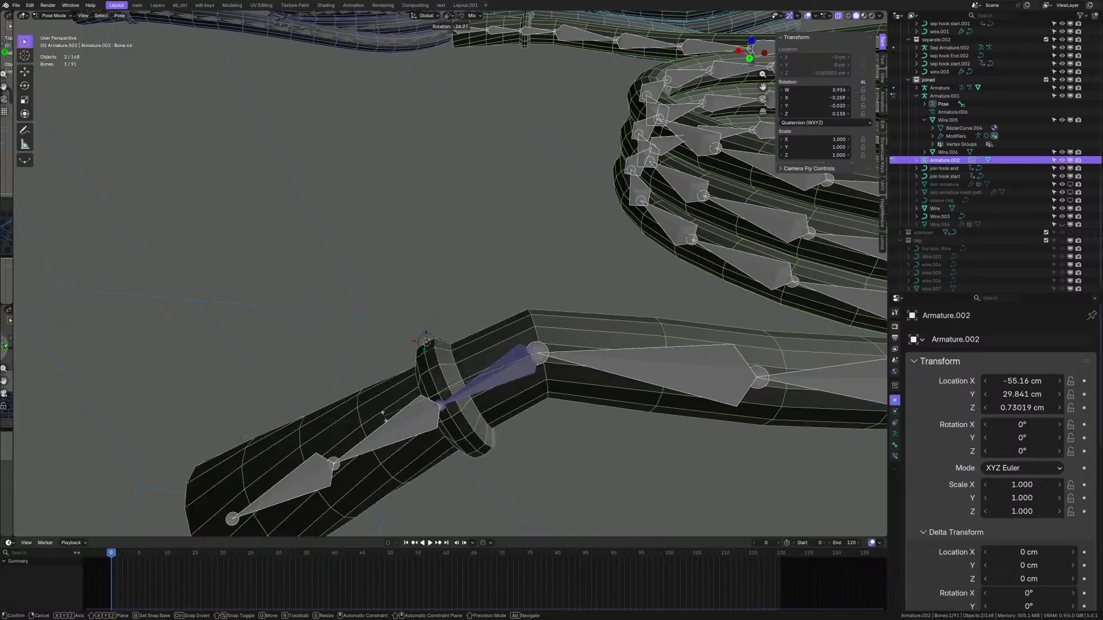
key(Escape)
key(r)
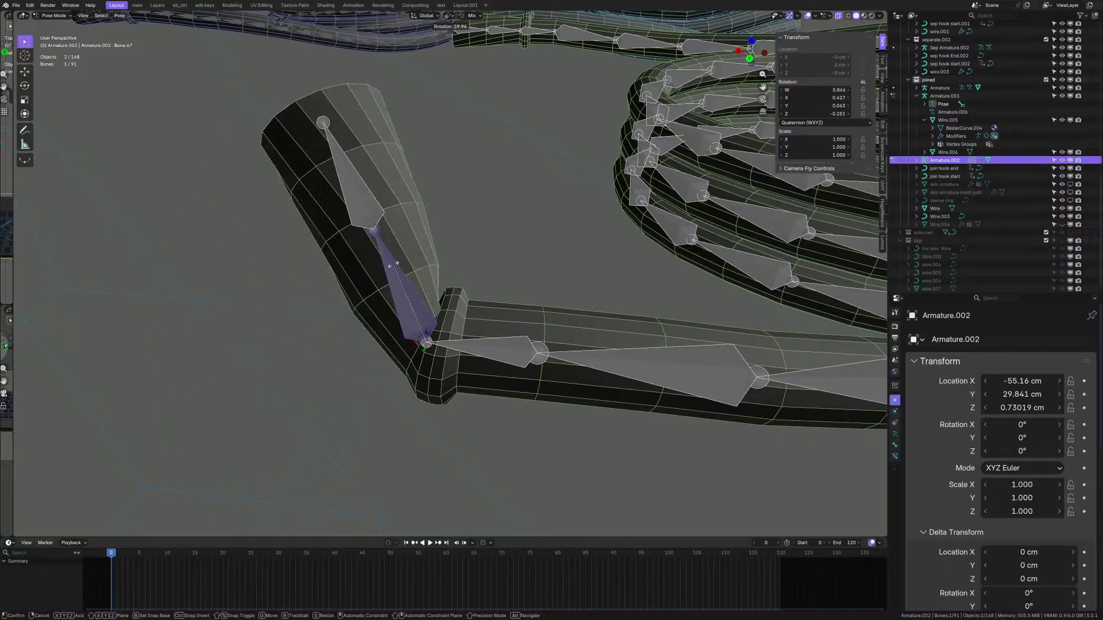
key(z)
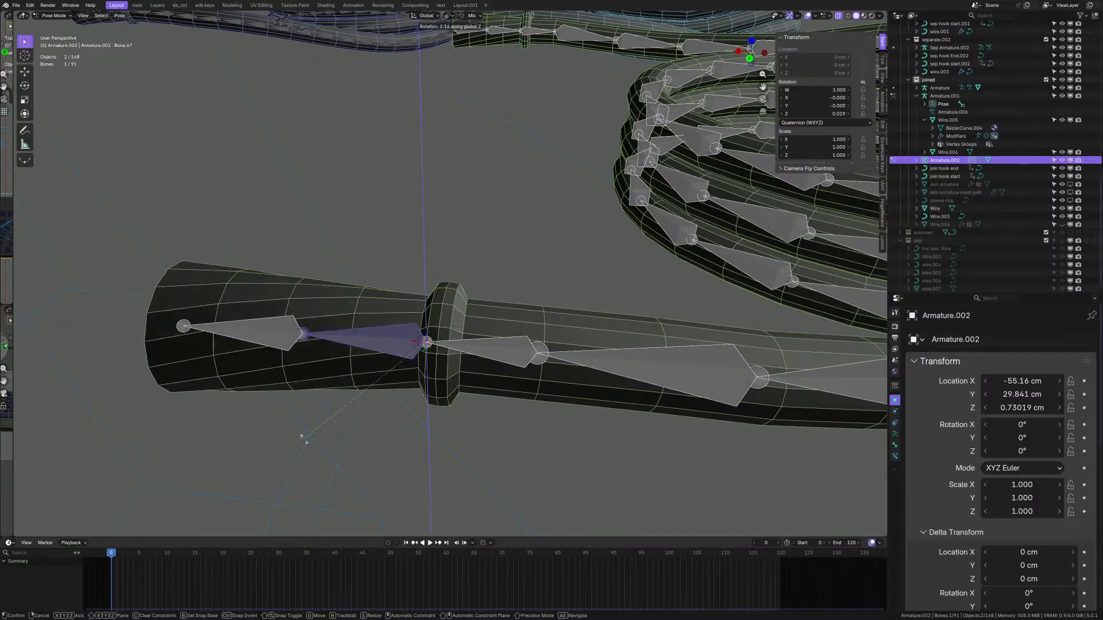
click(283, 341)
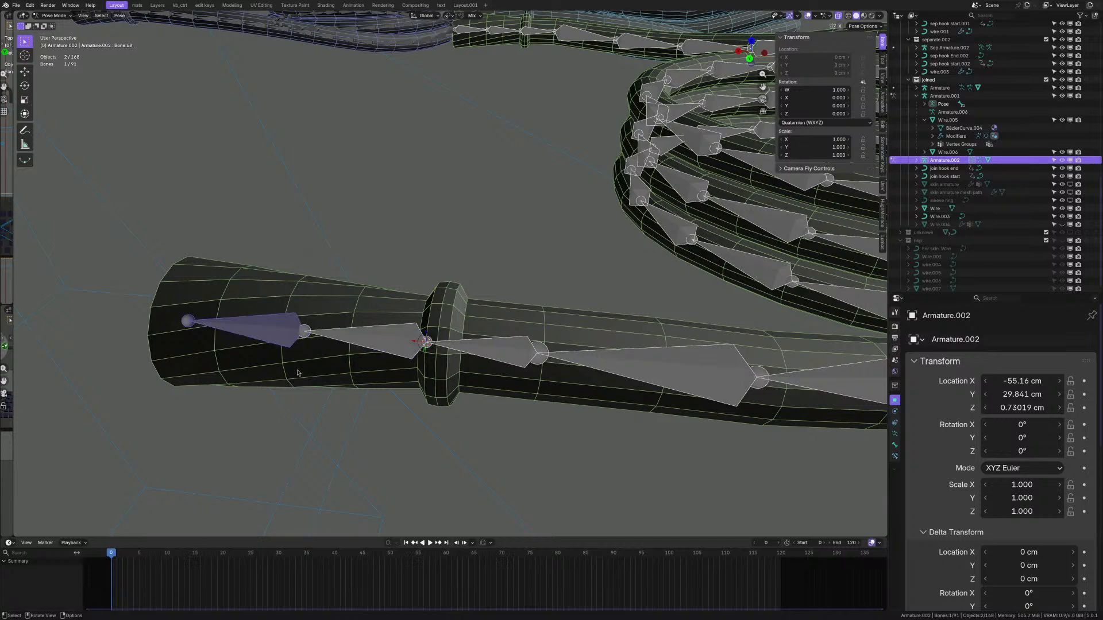
key(r)
key(z)
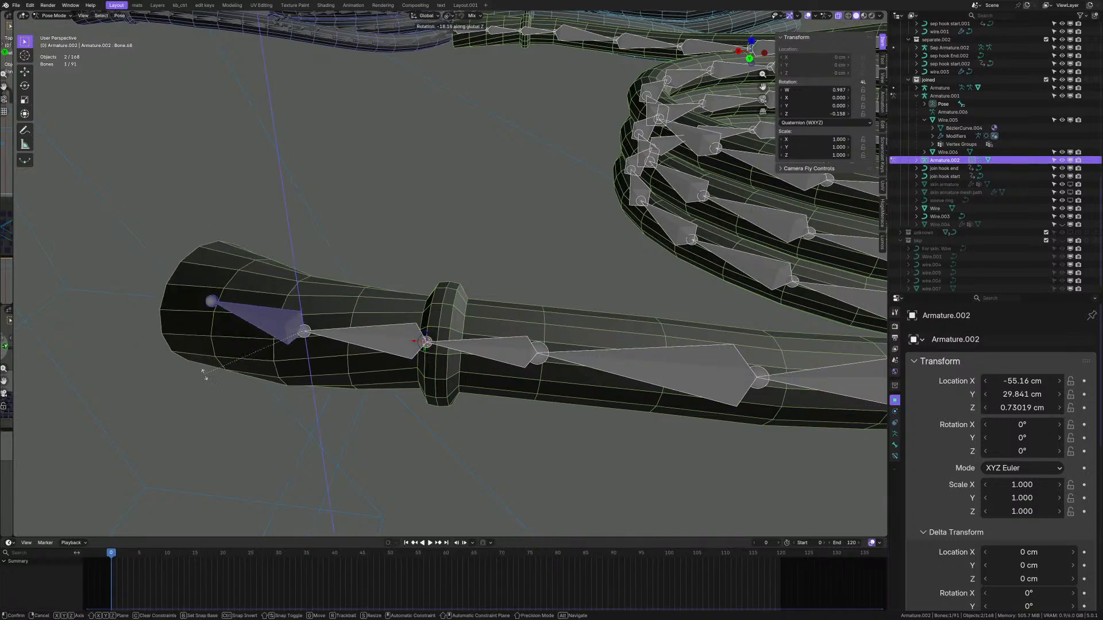
right_click(239, 402)
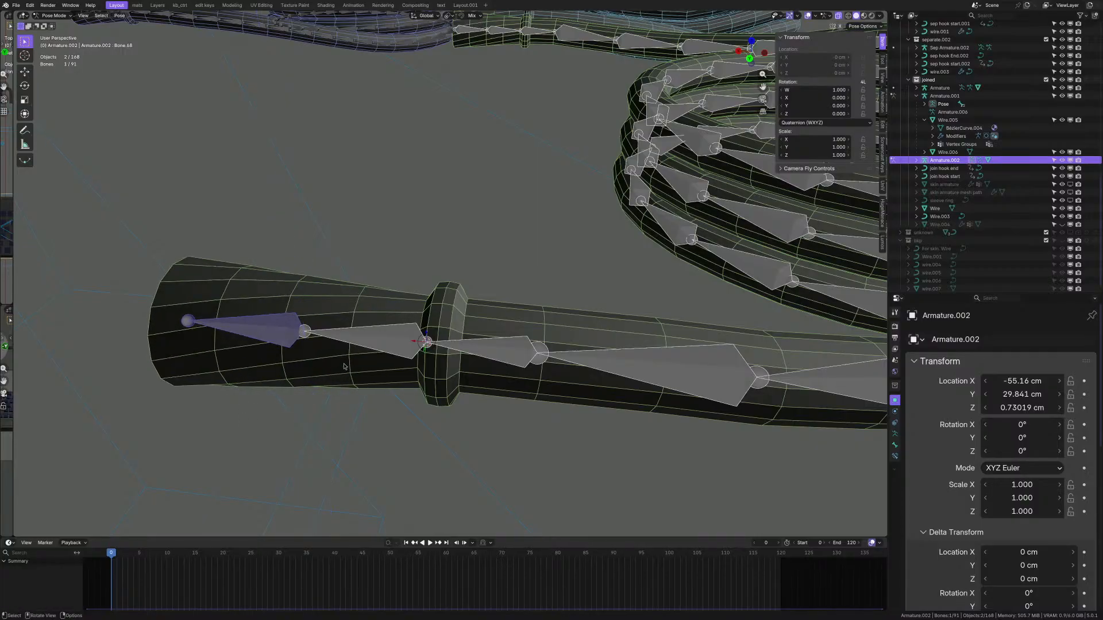
- From a top view of the plug end, start rotating the middle plug-end bone Bone.67
middle_drag(382, 339, 407, 338)
click(387, 346)
key(ctrl+Tab)
scroll(387, 346, down, 2)
scroll(407, 338, up, 2)
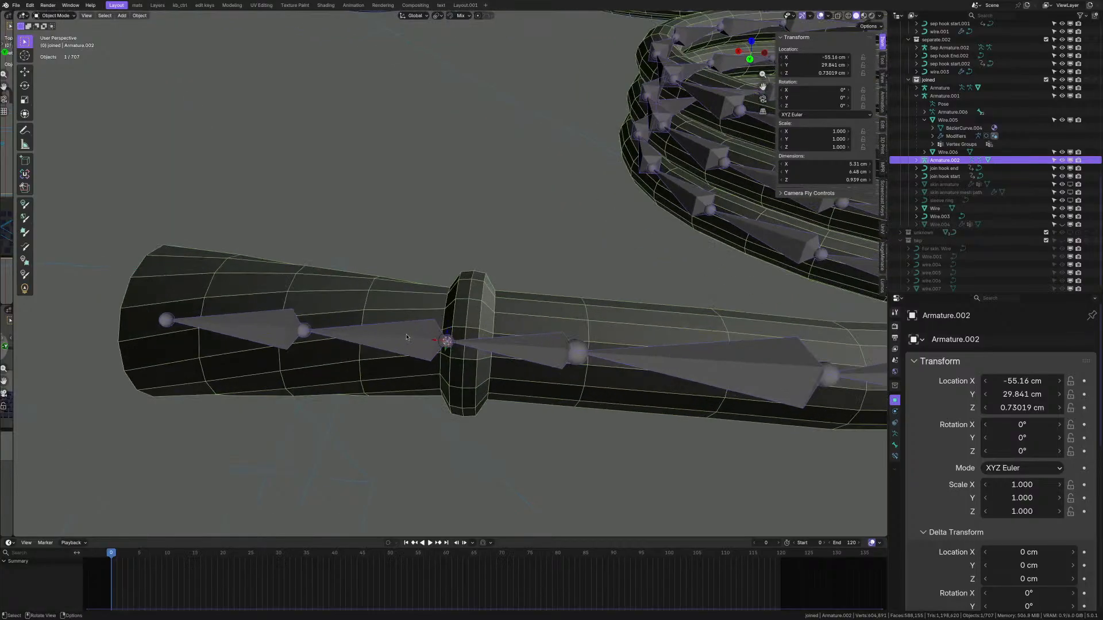
key(ctrl+Tab)
middle_drag(395, 334, 392, 395)
scroll(391, 395, up, 1)
key(r)
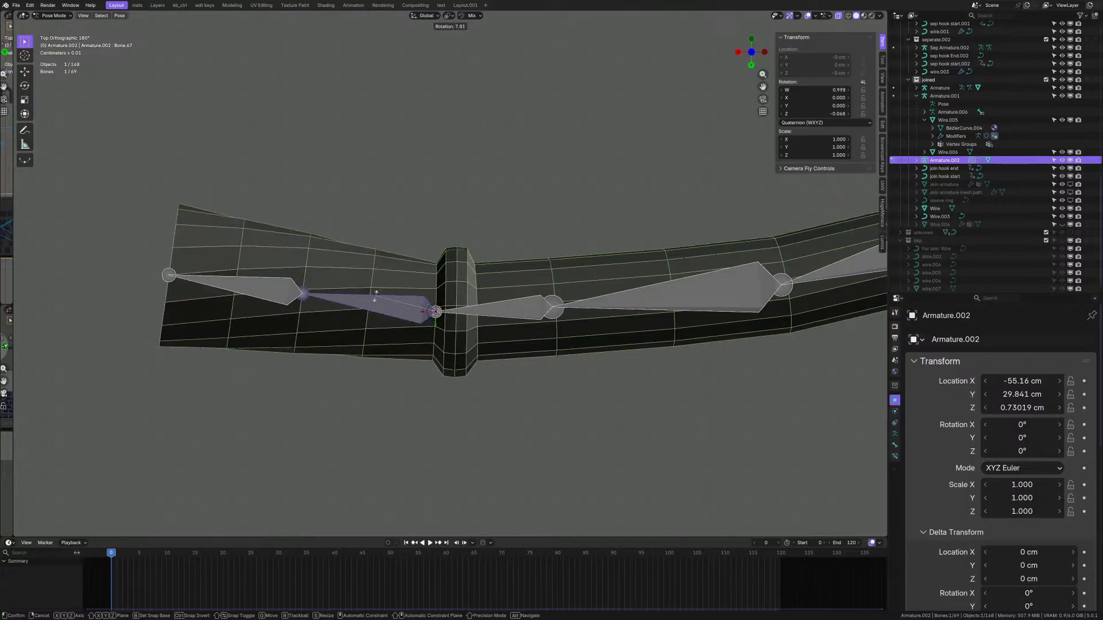
- Confirm test rotations on Bone.67 and Bone.68, then undo them
click(312, 295)
click(302, 294)
key(r)
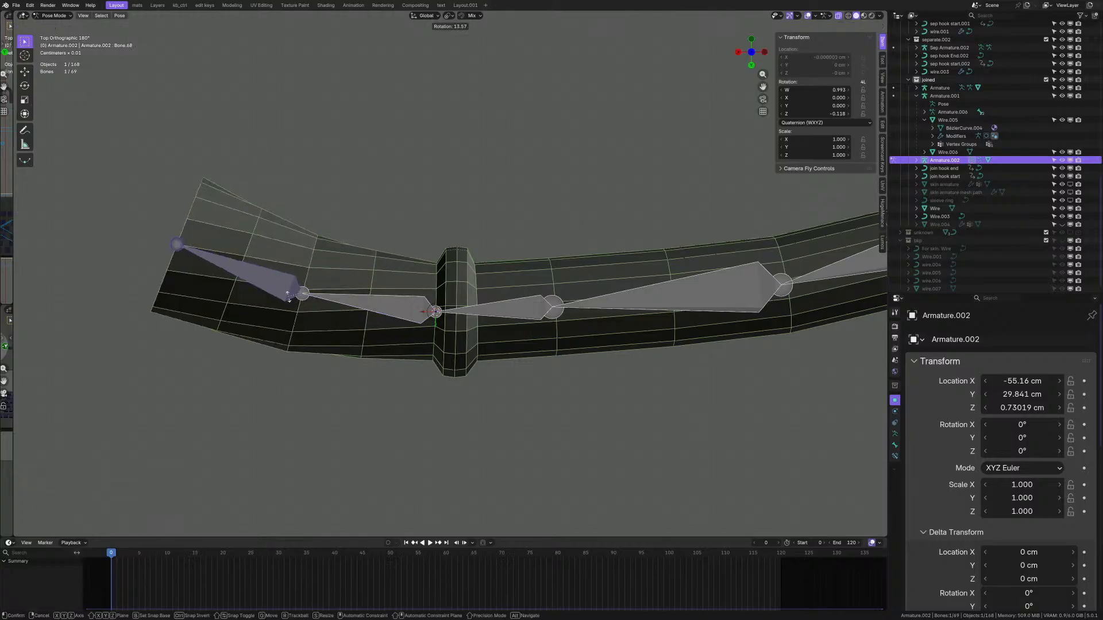
click(290, 299)
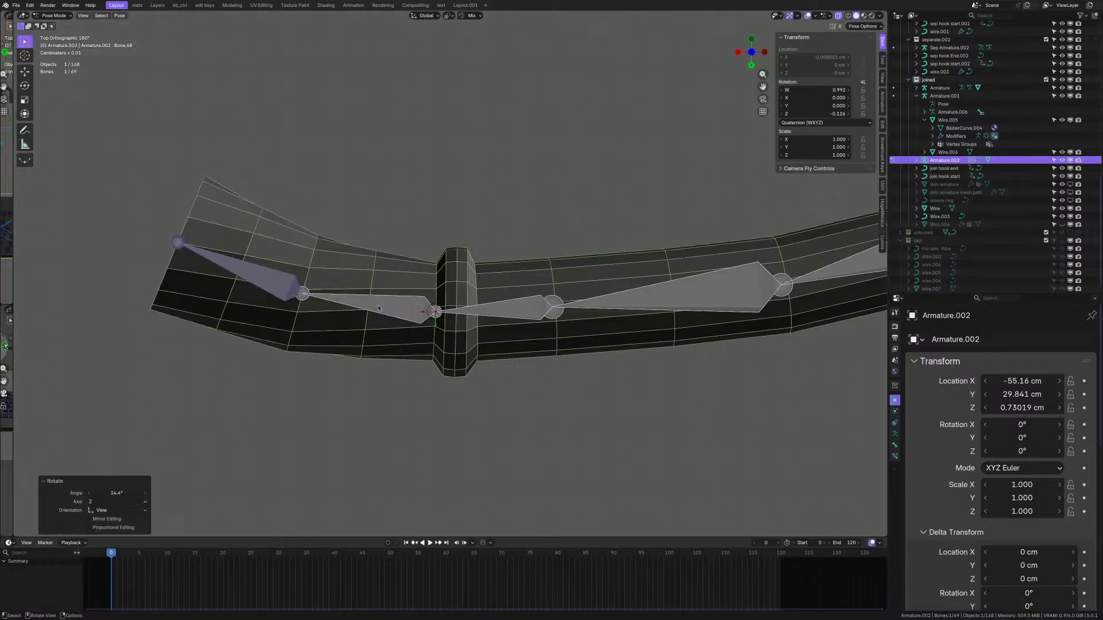
key(ctrl+z)
key(ctrl+z)
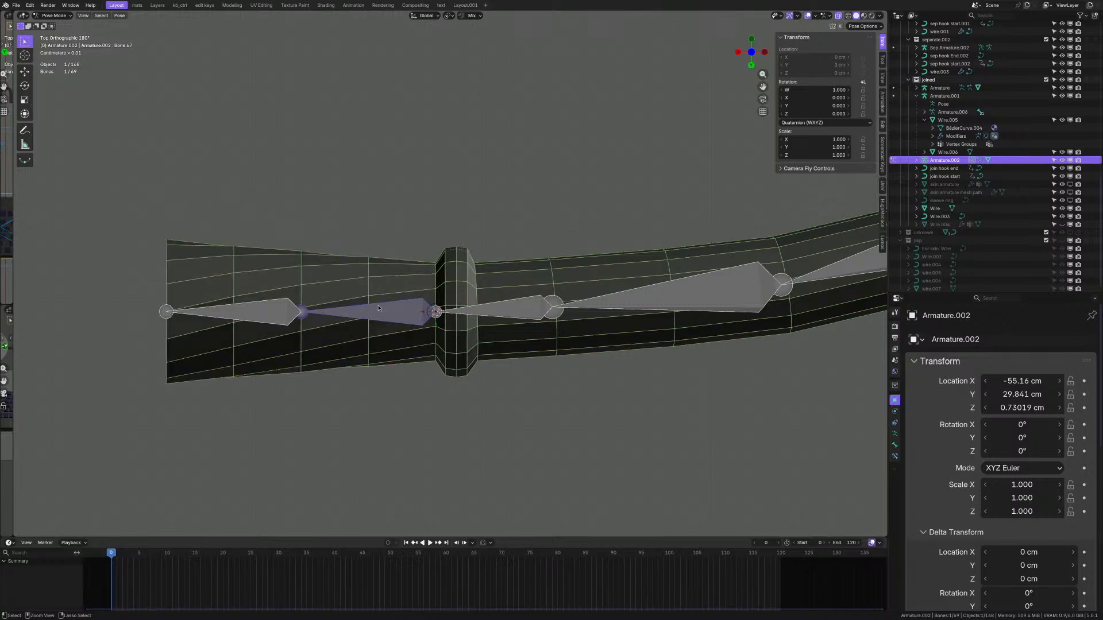
- Return Armature.002 to Pose Mode, make Bone.68 active, and save as argon_kb_s5.quadshot.1.1.blend
middle_drag(421, 298, 442, 335)
key(ctrl+Tab)
scroll(449, 344, down, 2)
scroll(365, 391, up, 3)
scroll(372, 338, up, 5)
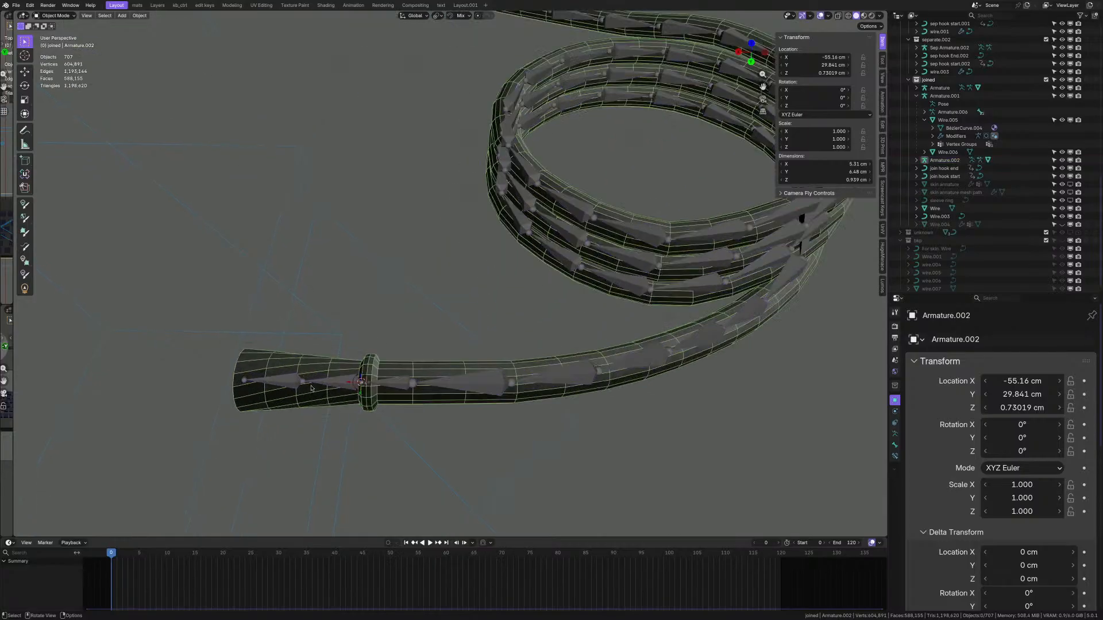
key(Tab)
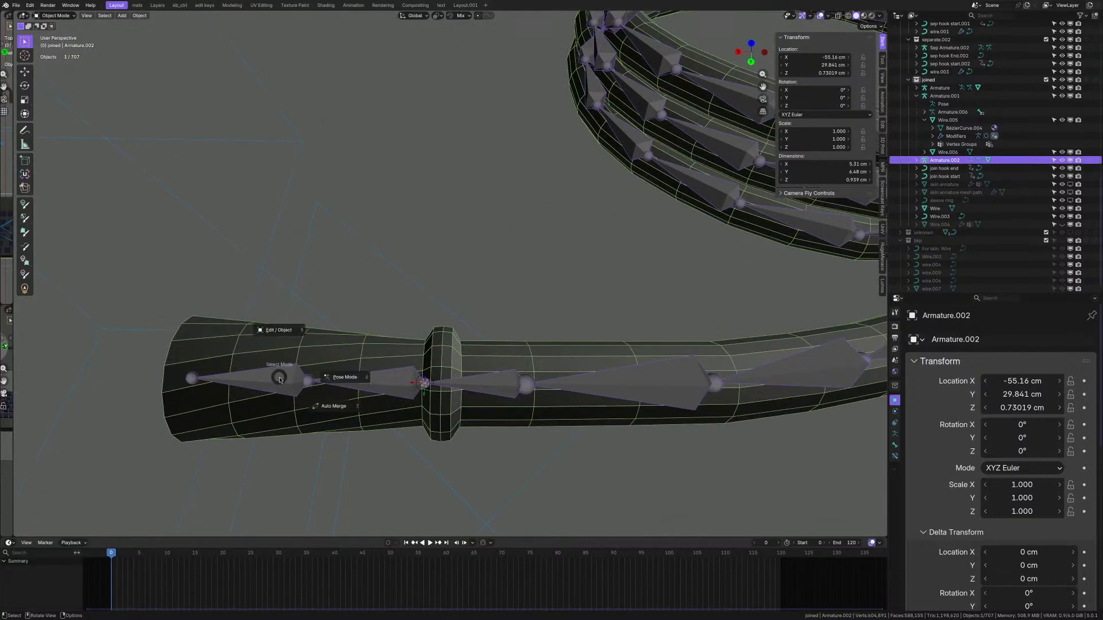
click(310, 378)
scroll(311, 377, down, 3)
scroll(310, 377, up, 4)
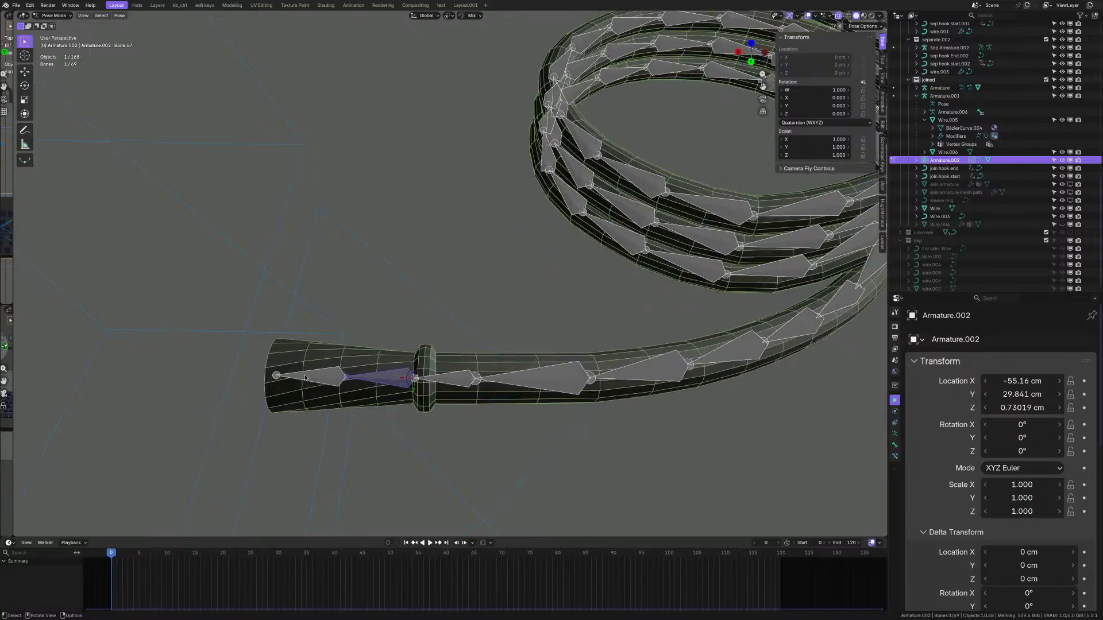
click(310, 378)
scroll(390, 273, down, 3)
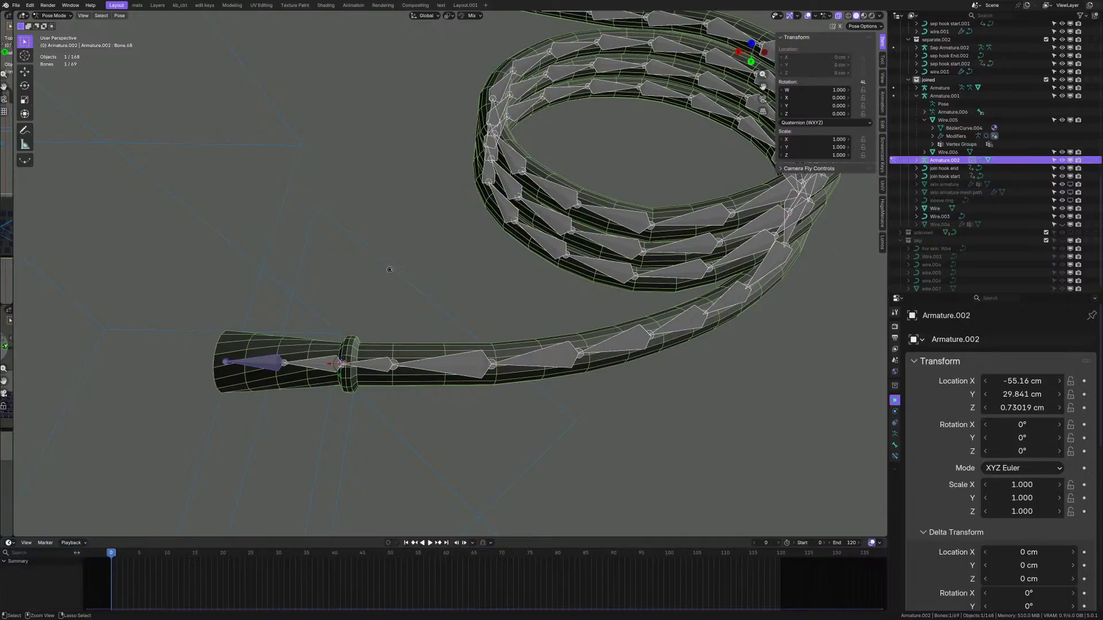
key(ctrl+s)
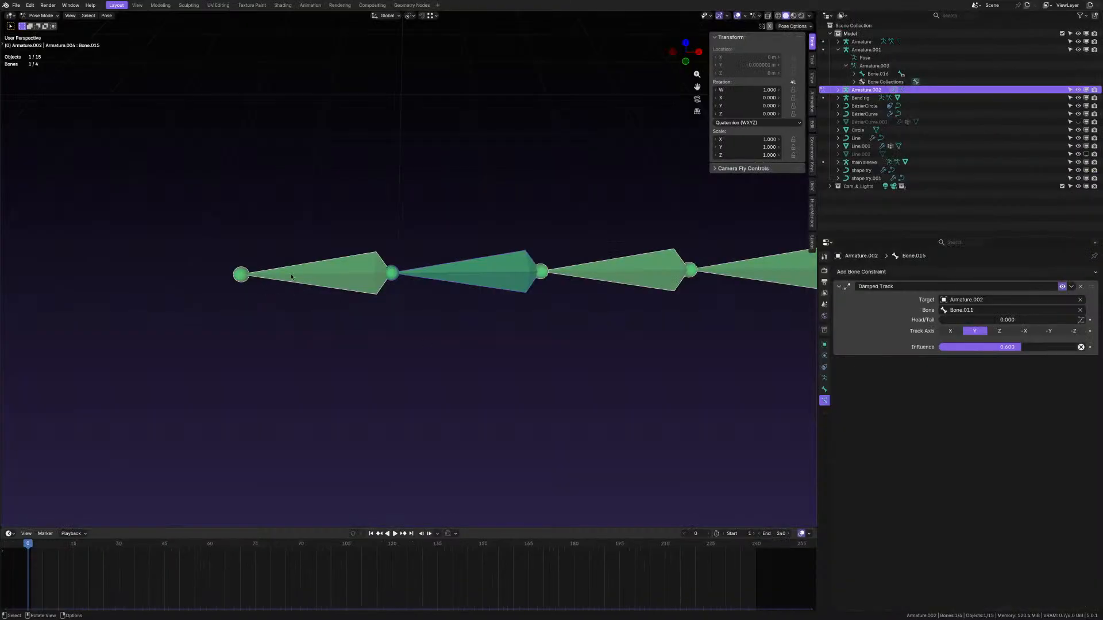
click(361, 275)
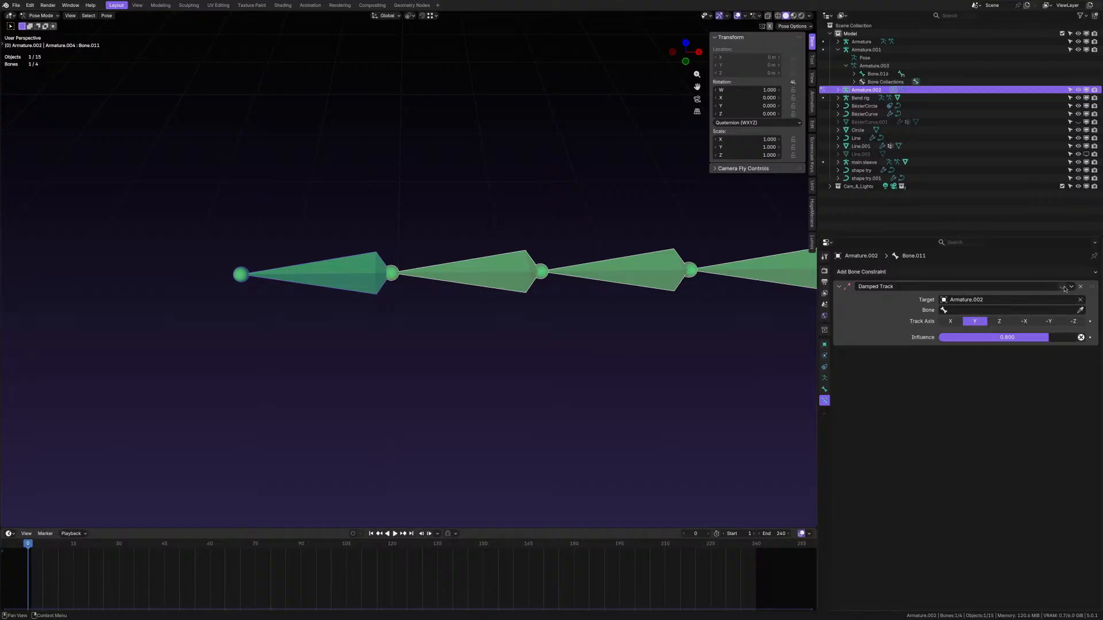
click(490, 279)
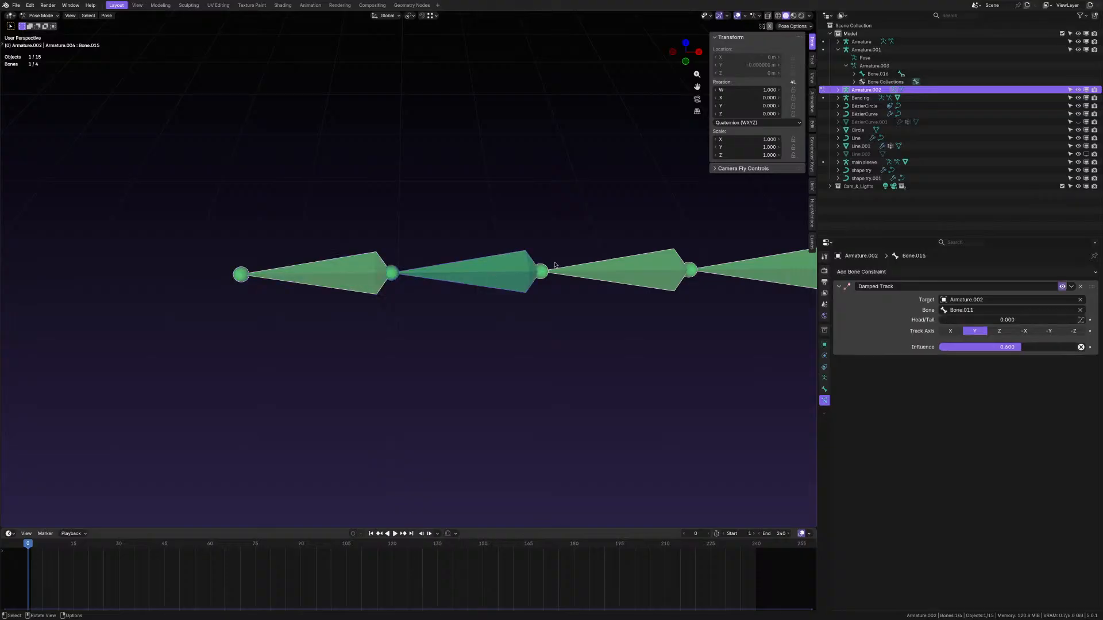
key(g)
middle_drag(509, 288, 570, 304)
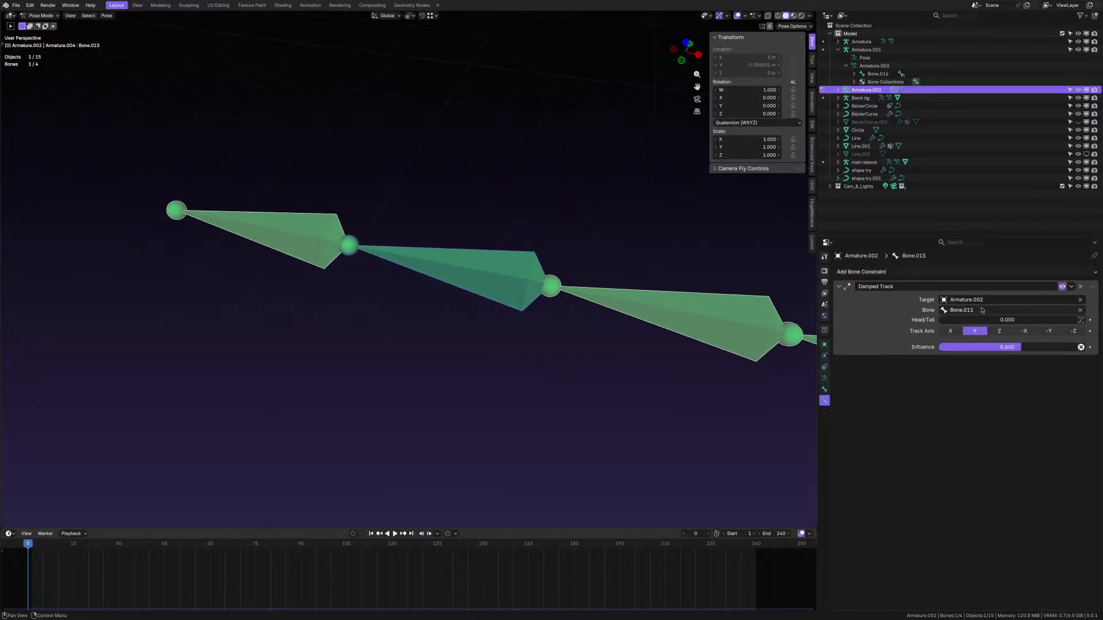
click(291, 228)
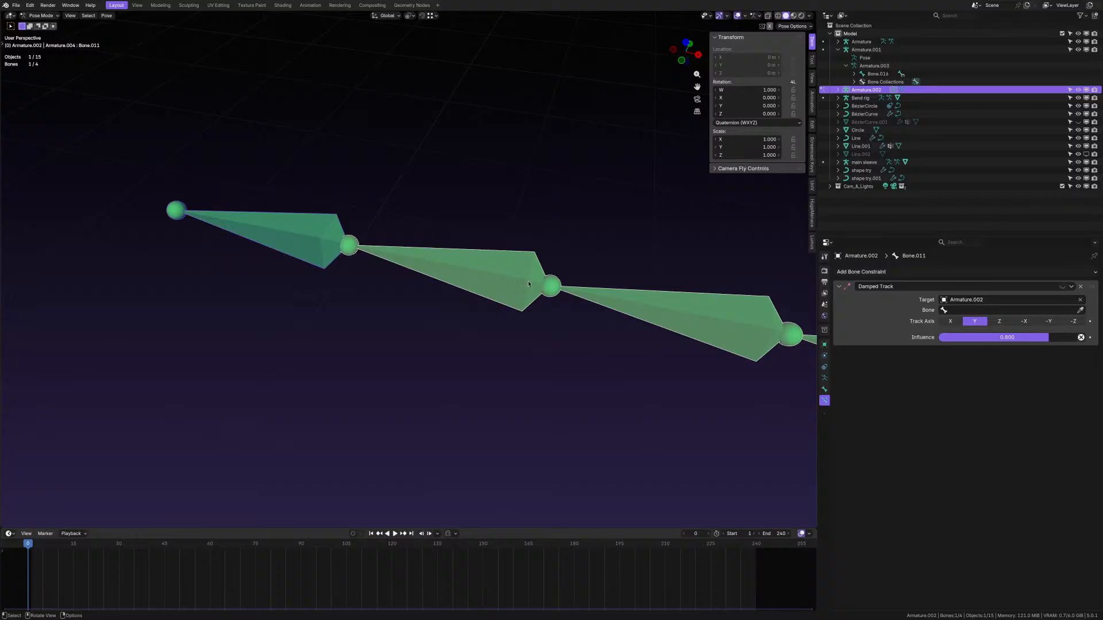
click(389, 256)
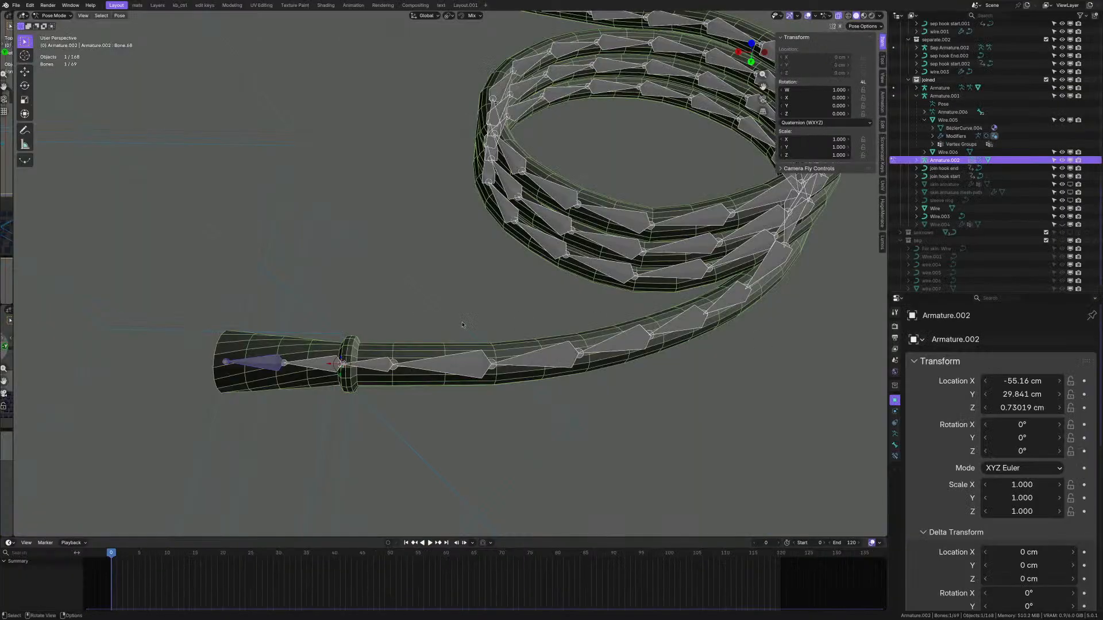
- Orbit around the plug end and click through its bones to locate the middle and outermost ones
click(380, 364)
middle_drag(379, 364, 339, 353)
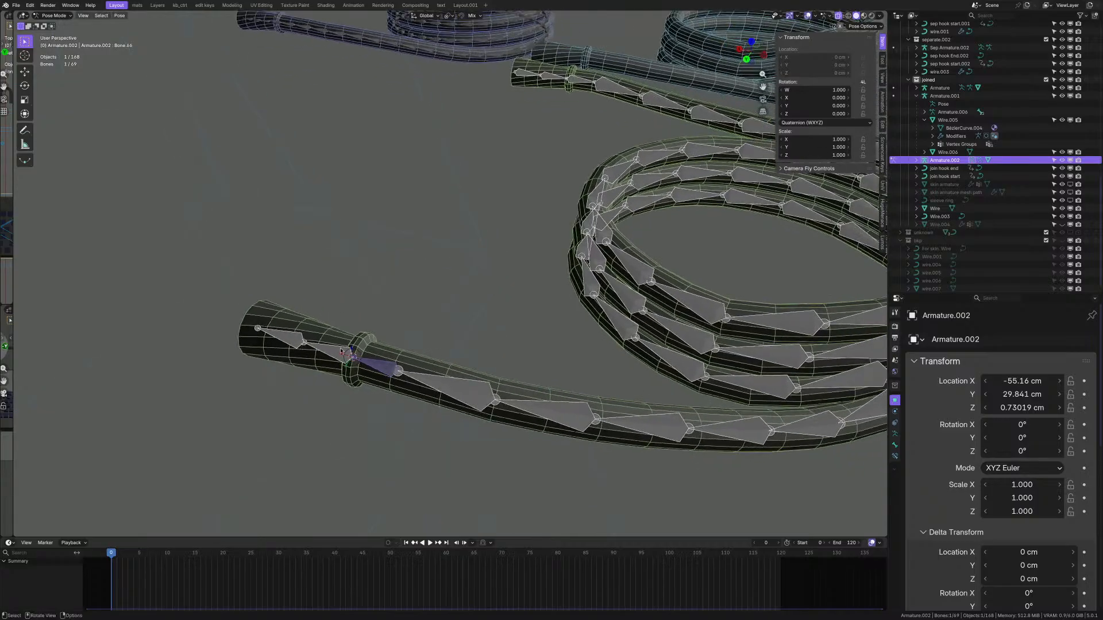
scroll(339, 354, up, 3)
click(339, 353)
scroll(425, 375, up, 4)
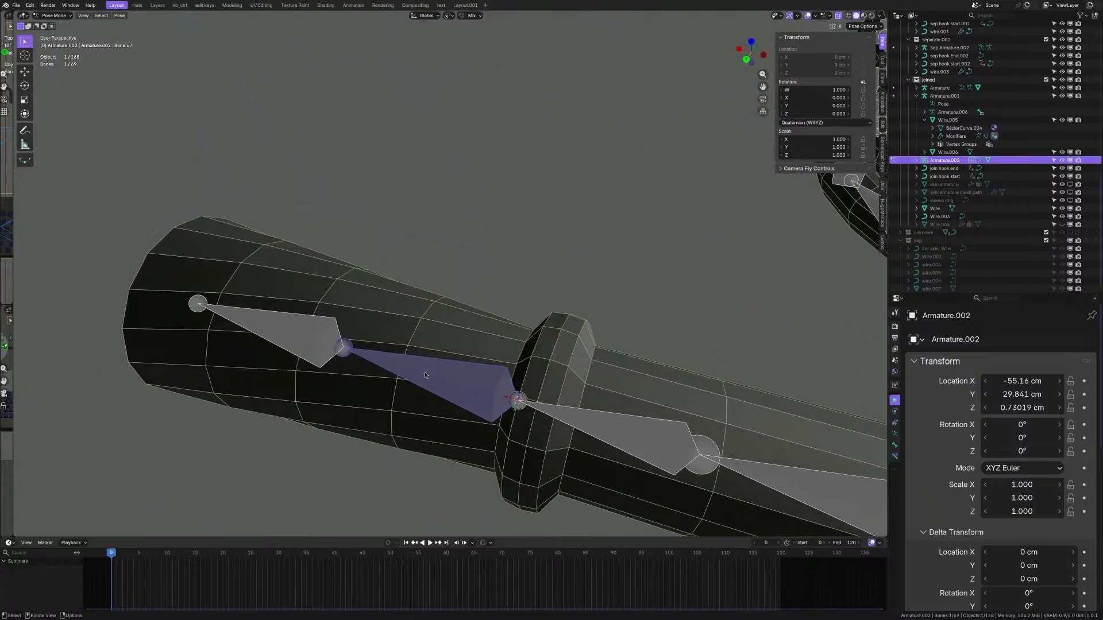
click(297, 329)
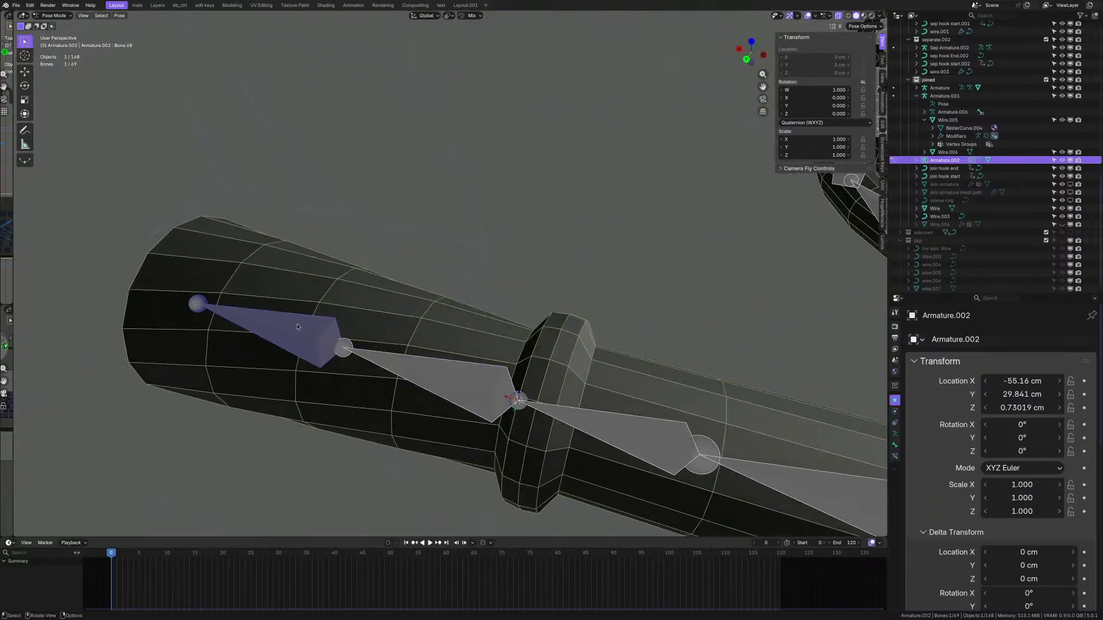
scroll(405, 369, down, 2)
scroll(407, 365, up, 2)
- Select Bone.67 plus Bone.68 and bring up the Add Constraint (with Targets) menu
click(409, 364)
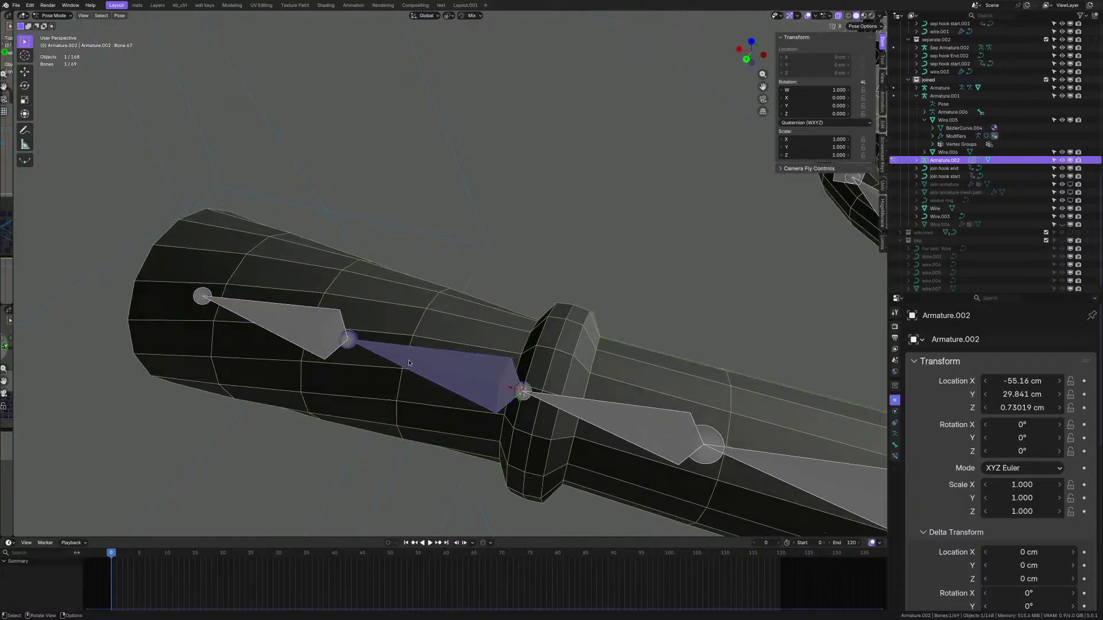
middle_drag(409, 363, 680, 368)
scroll(449, 315, down, 2)
scroll(508, 347, up, 2)
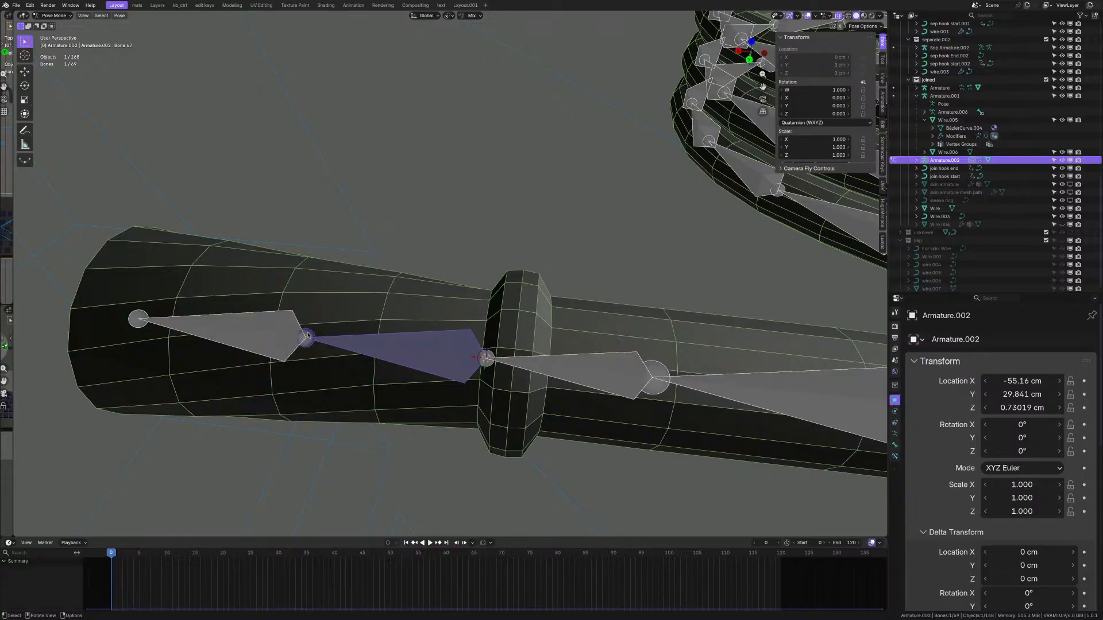
shift+click(278, 327)
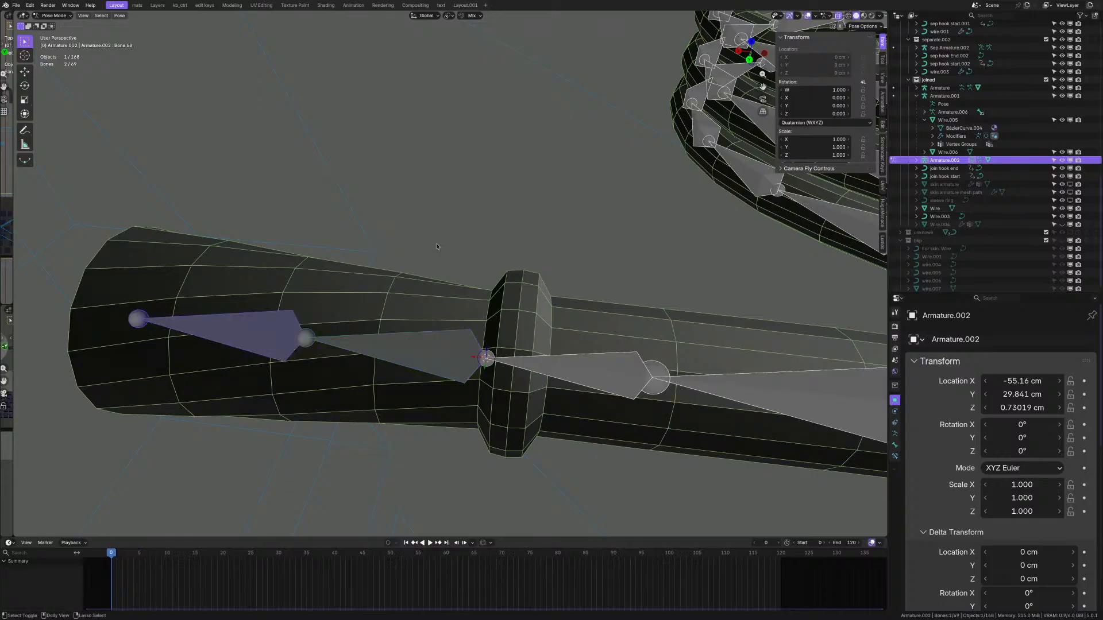
key(shift+ctrl+c)
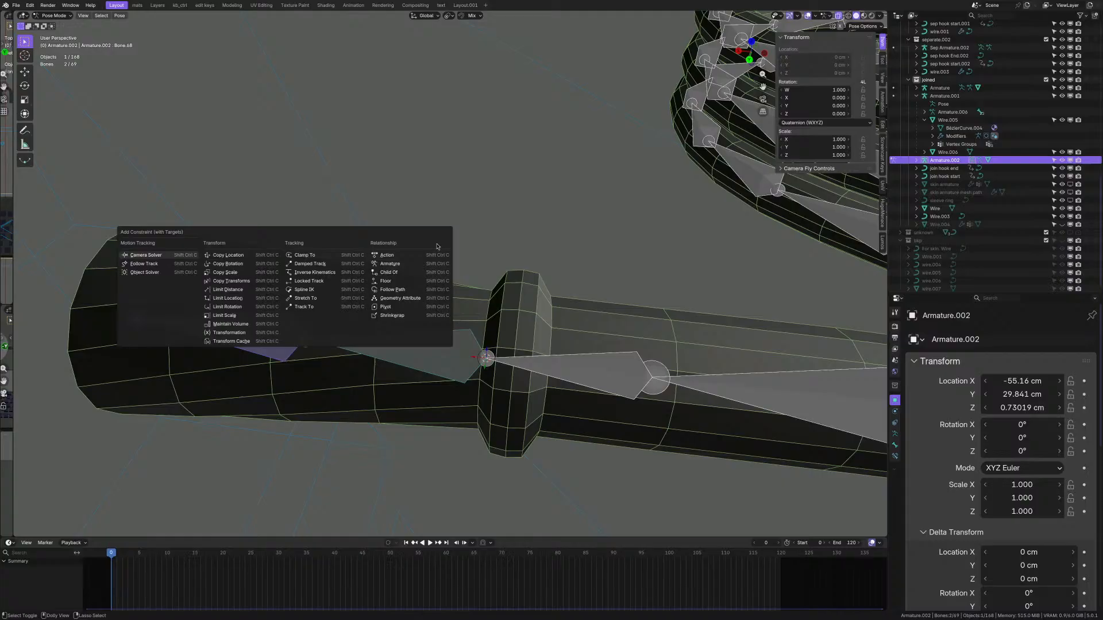
- Add a Damped Track on Bone.68 toward Bone.67 at full influence with Head/Tail 1.0
click(319, 264)
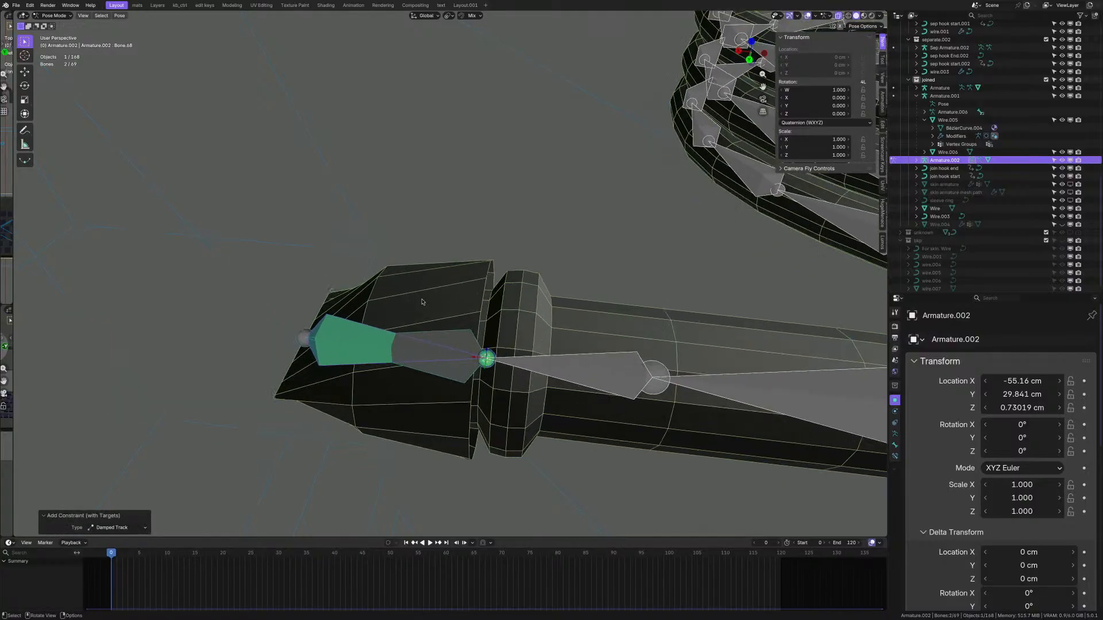
click(895, 446)
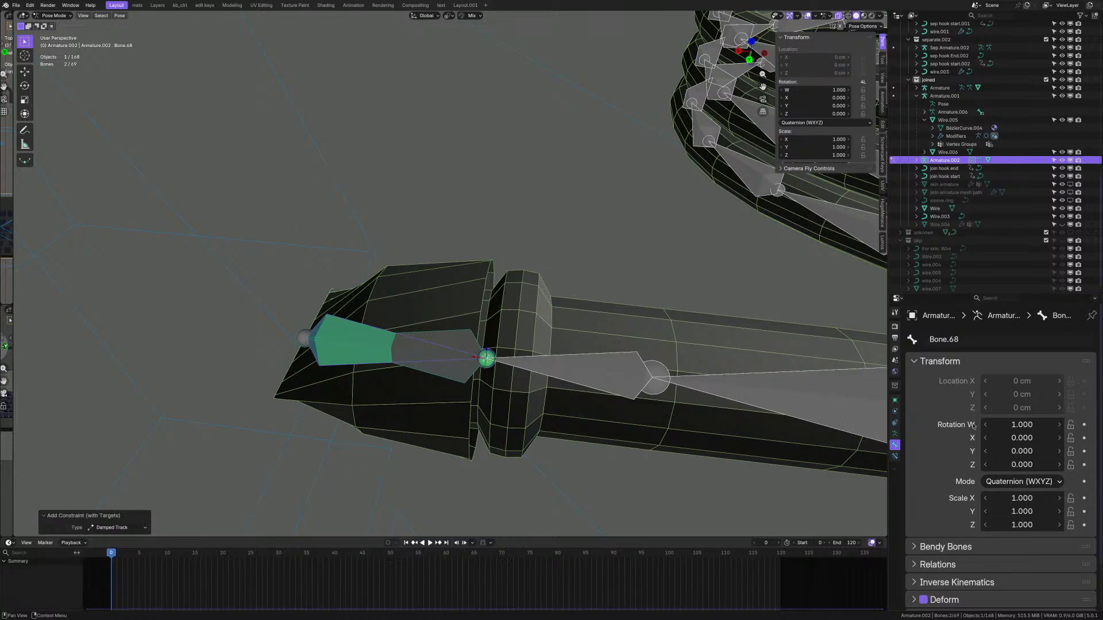
click(895, 456)
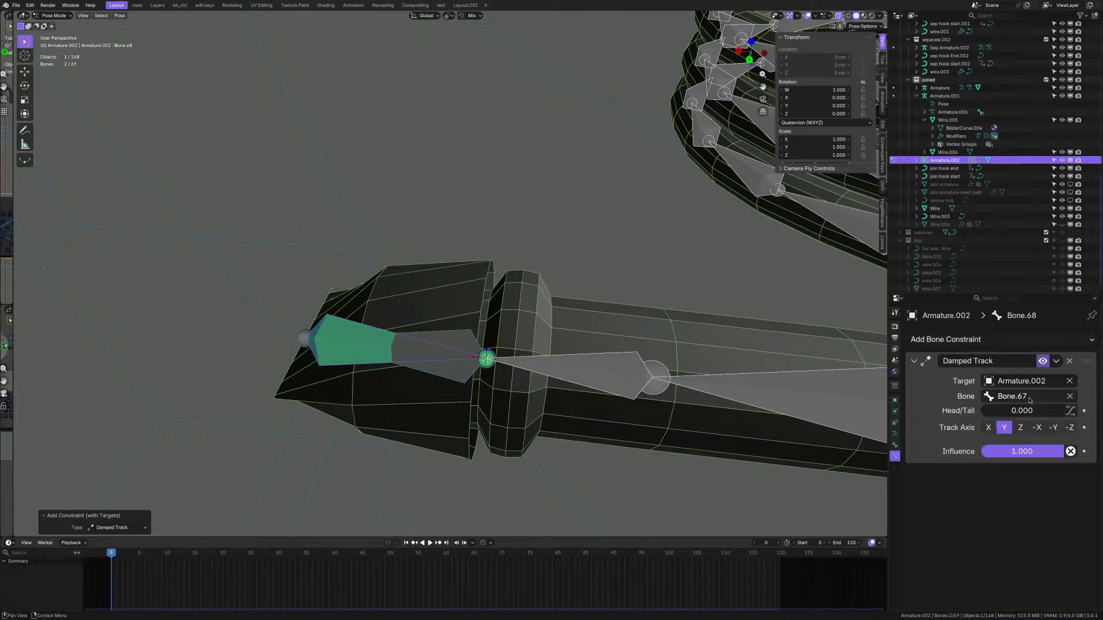
mouse_move(1045, 452)
mouse_down()
mouse_move(992, 452)
mouse_move(1064, 452)
mouse_up()
drag(1013, 411, 1064, 411)
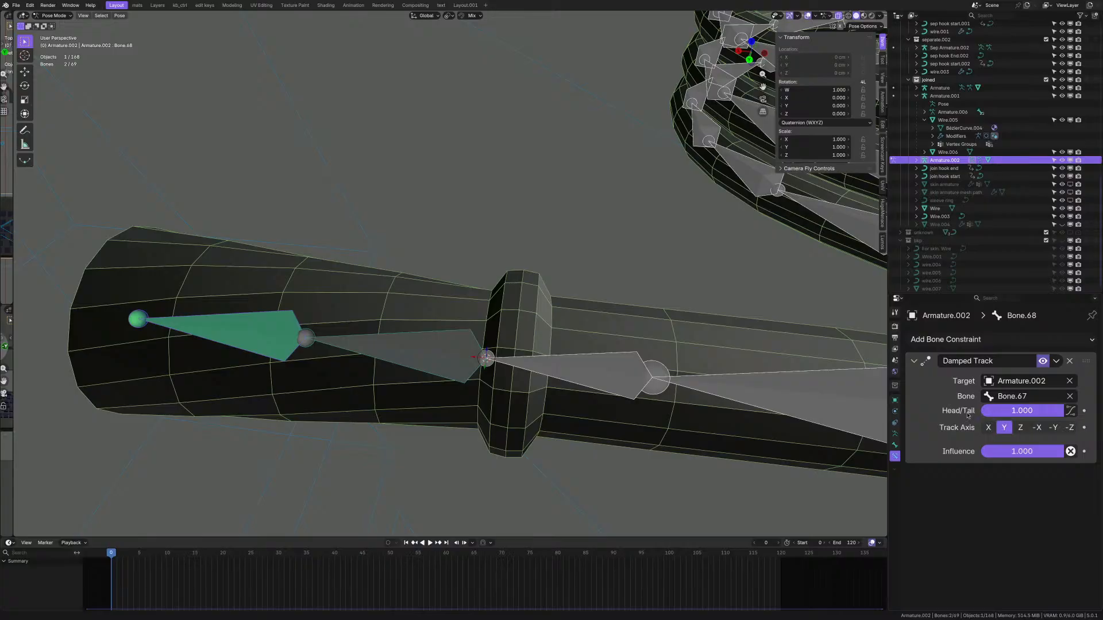
- Test-rotate Bone.67 and Bone.68 to check the constraint, cancelling each rotation
scroll(386, 352, down, 3)
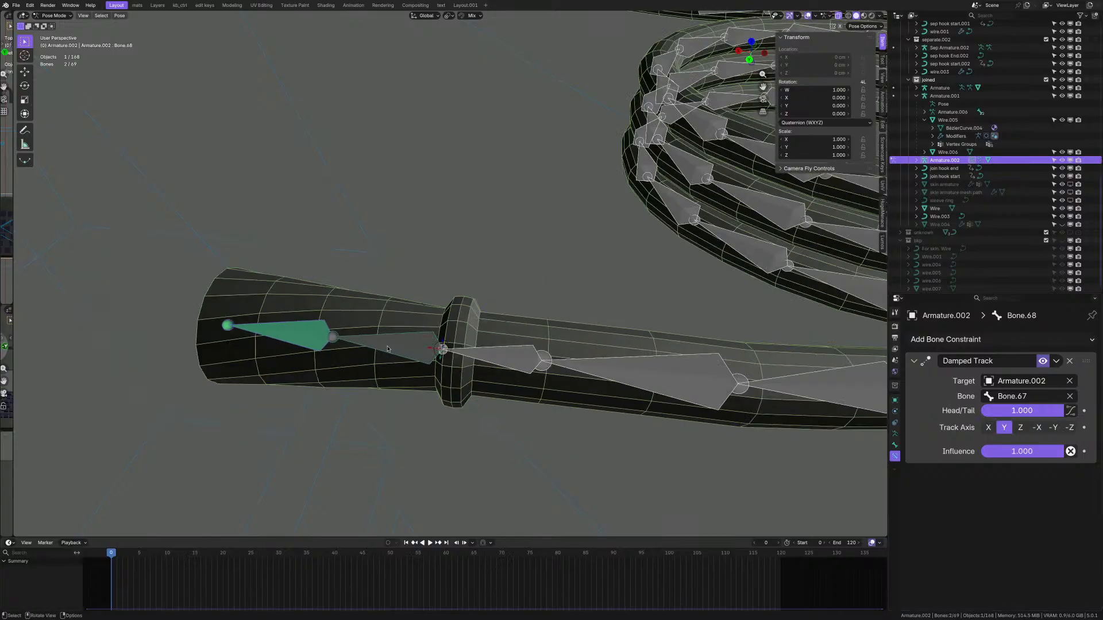
click(386, 352)
key(r)
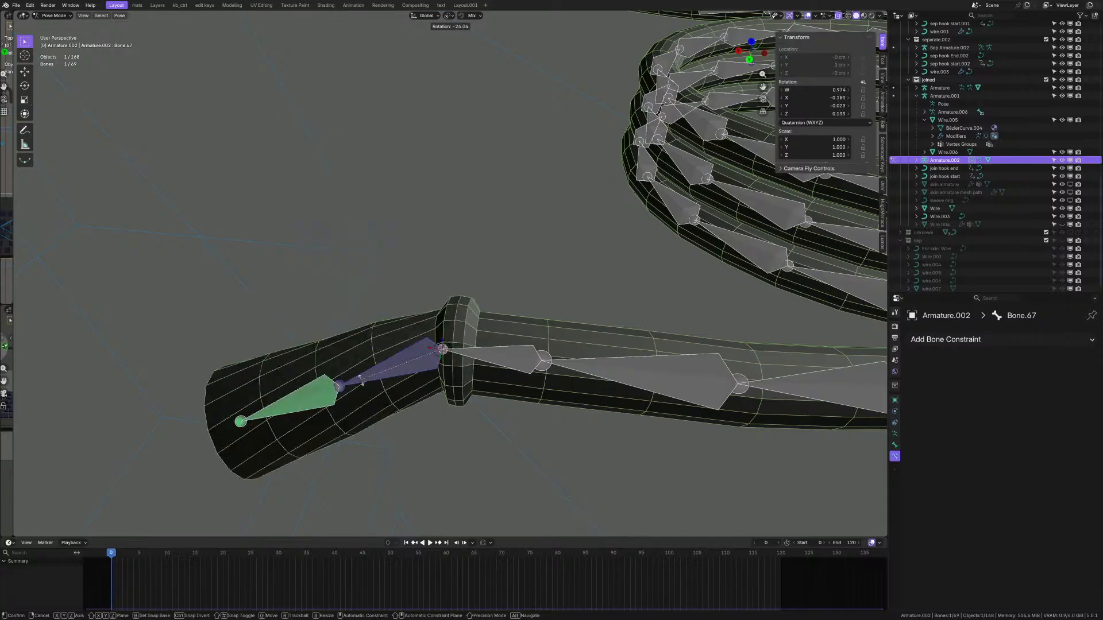
right_click(399, 289)
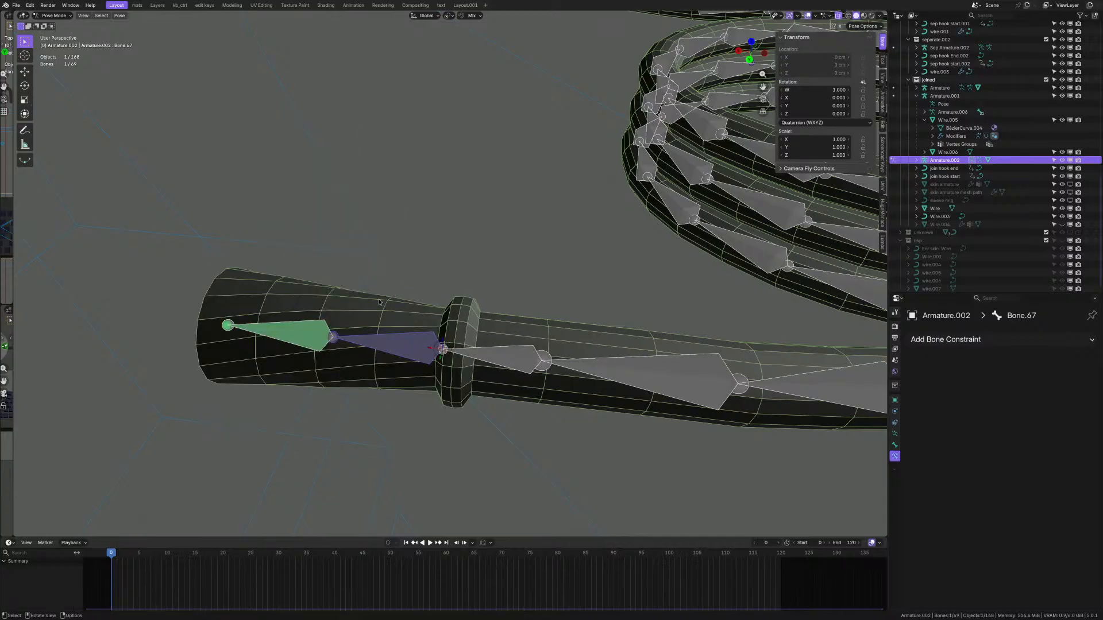
click(300, 331)
key(r)
right_click(348, 326)
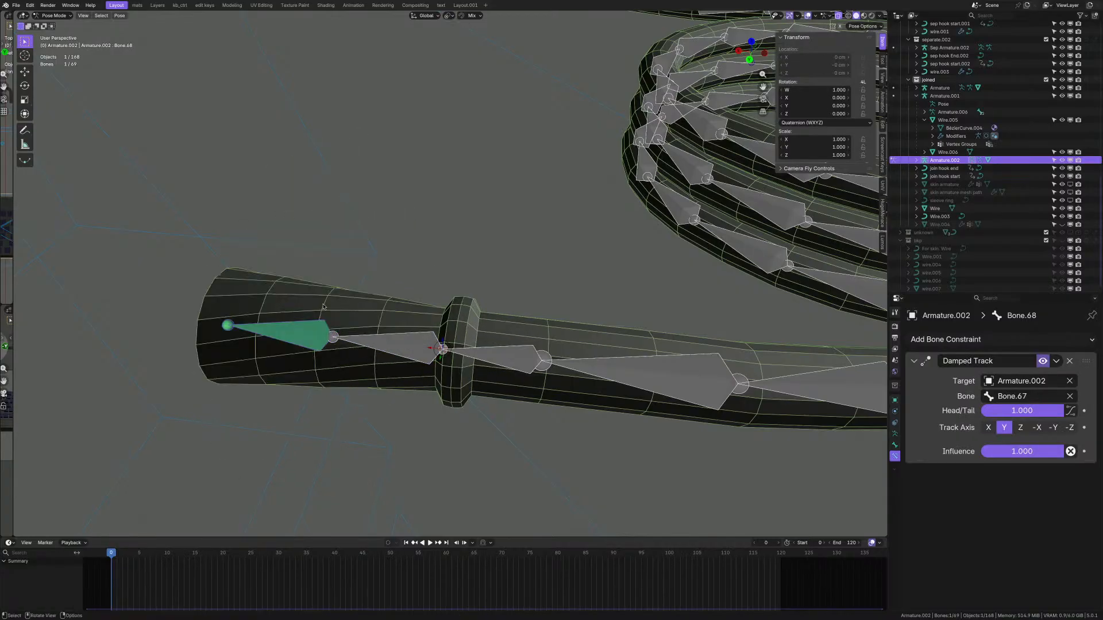
- Save the file, then save an incremental copy as argon_kb_s5.quadshot.1.2.blend
scroll(351, 329, up, 2)
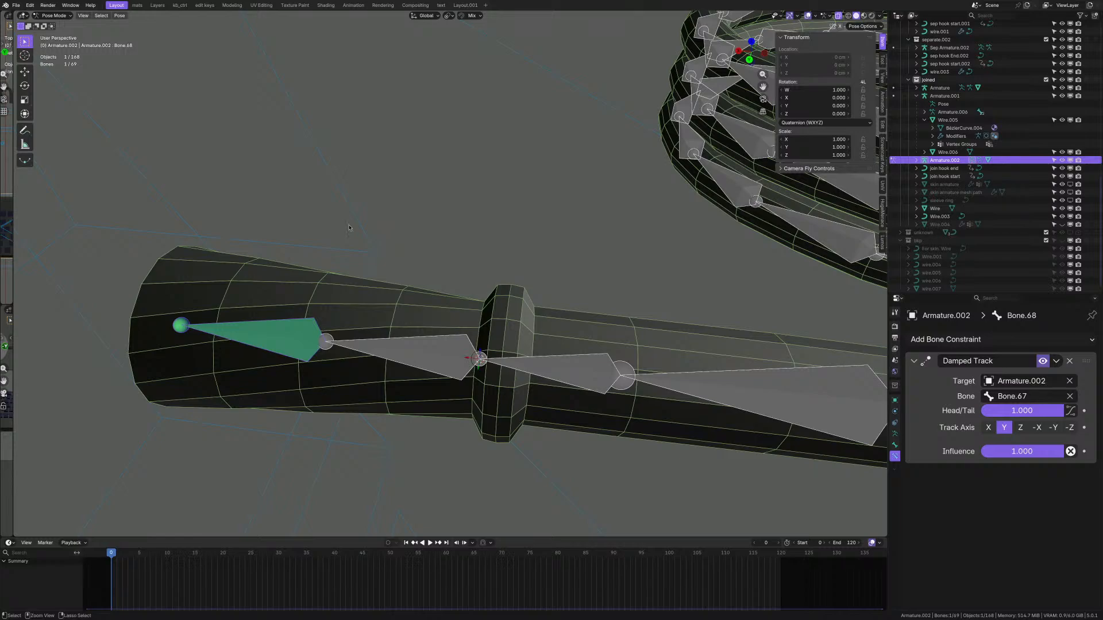
key(ctrl+s)
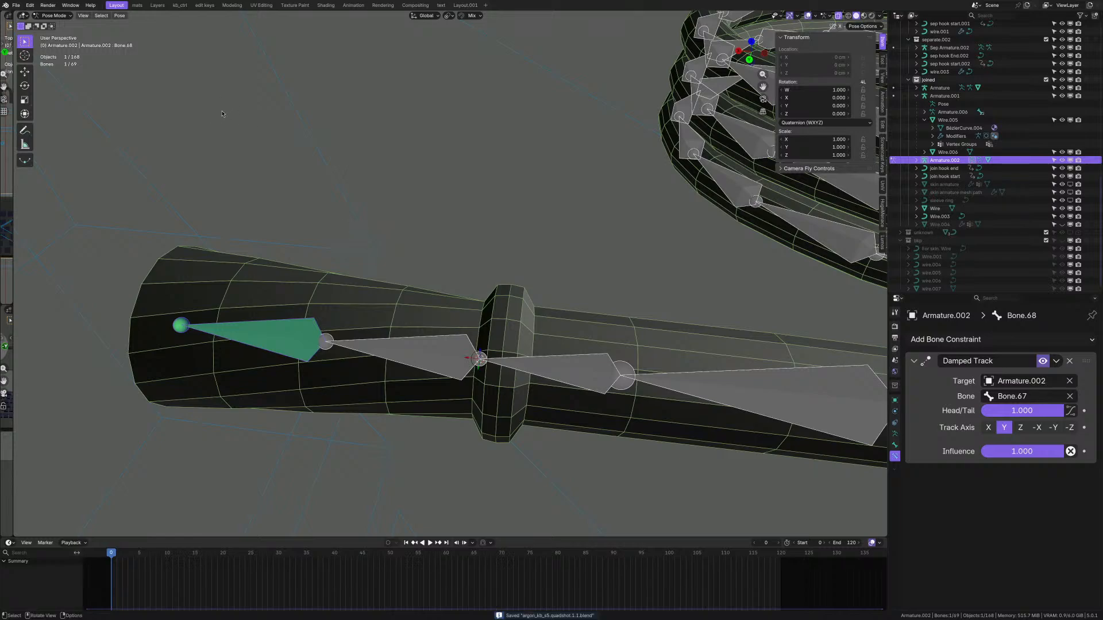
click(16, 5)
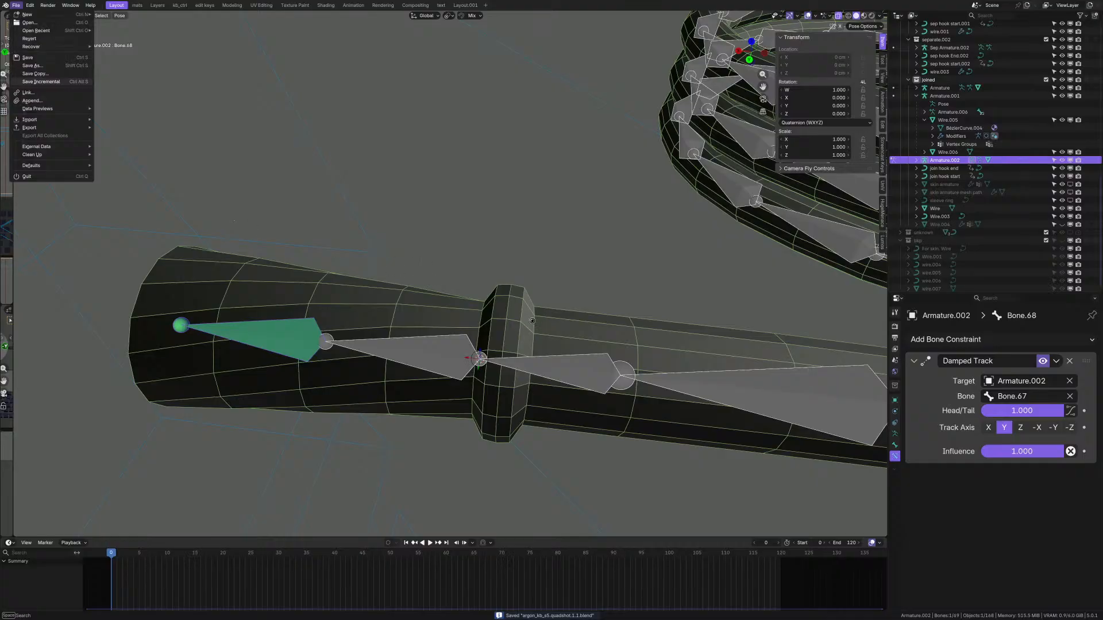
key(ctrl+alt+s)
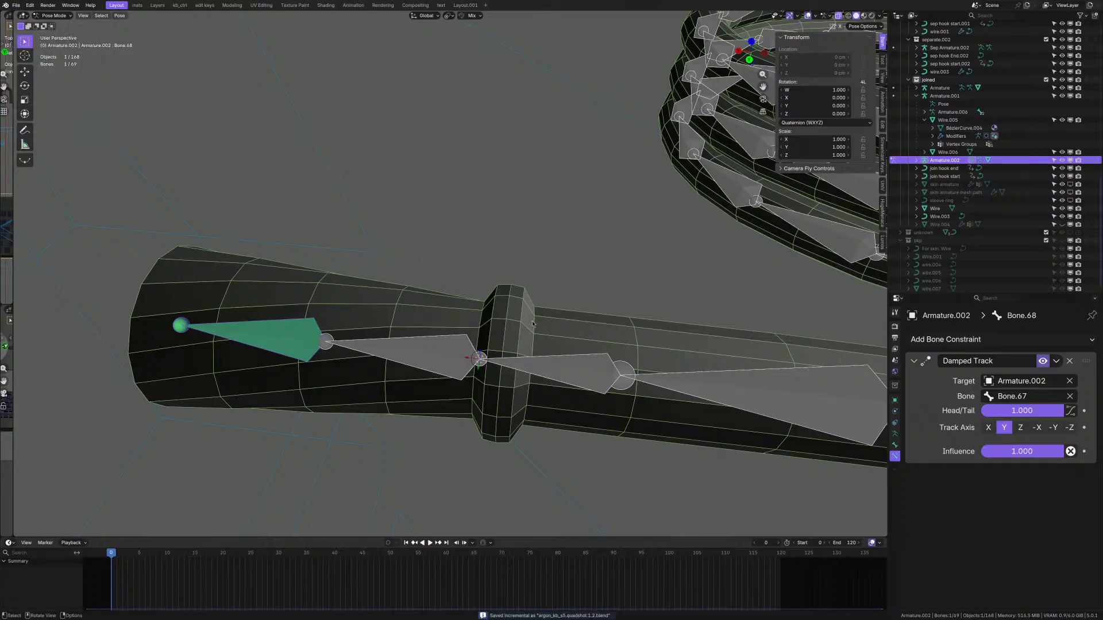
- Select Bone.66, then Bone.67 as active, and add a Damped Track toward Bone.66
click(402, 354)
scroll(388, 347, down, 3)
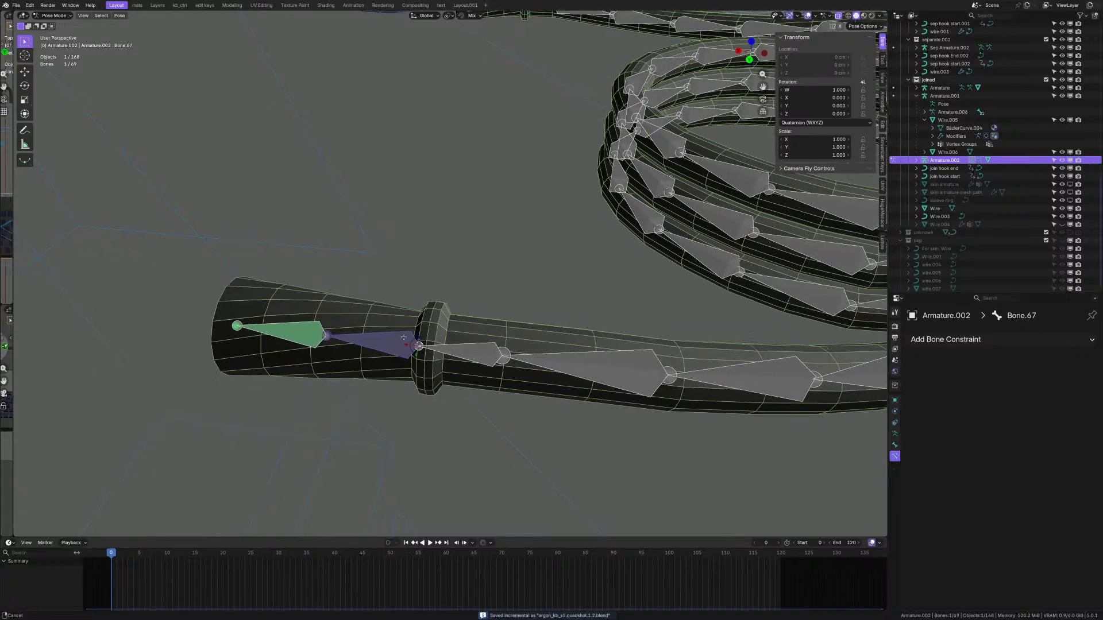
scroll(388, 348, up, 3)
scroll(508, 356, up, 2)
click(508, 356)
shift+click(367, 342)
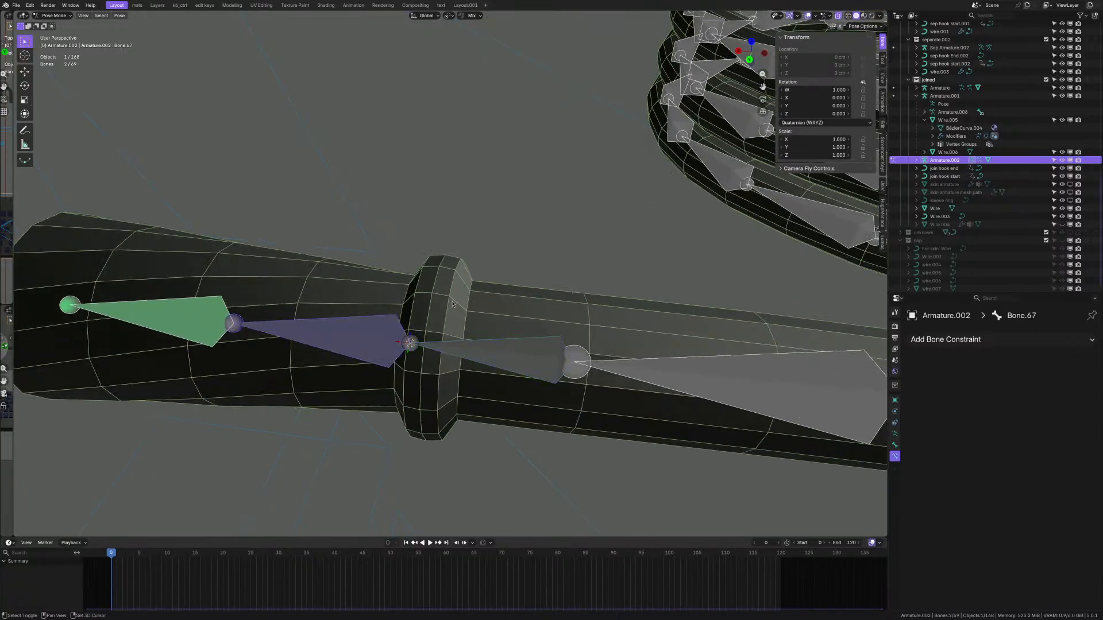
key(ctrl+shift+c)
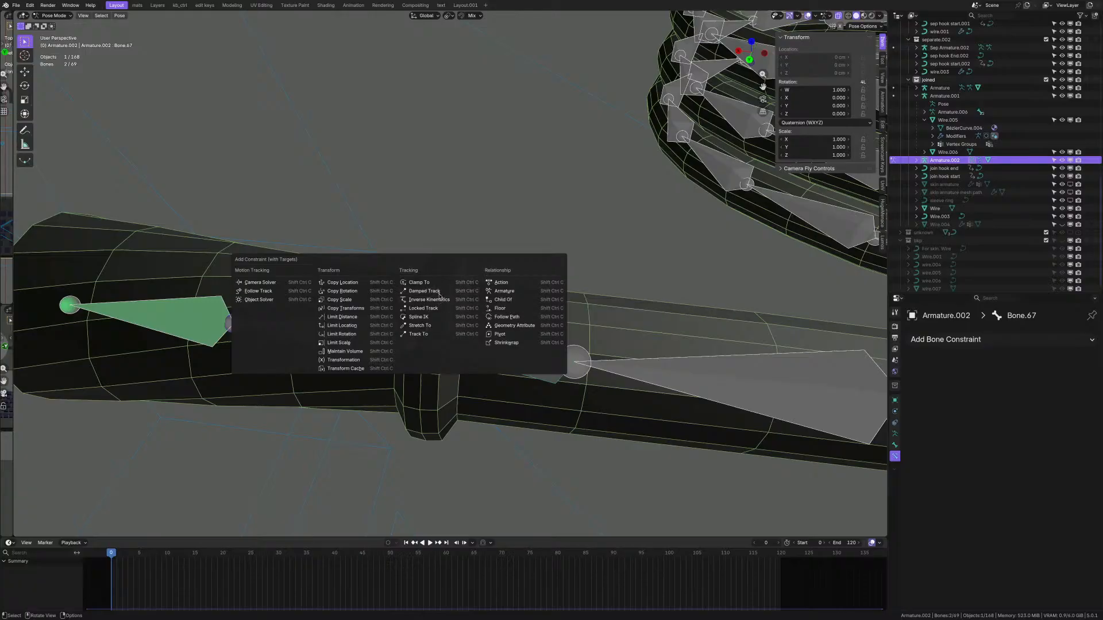
click(440, 292)
- After trying Z, X and -X, set Bone.67's Damped Track axis to -Y
scroll(440, 296, down, 8)
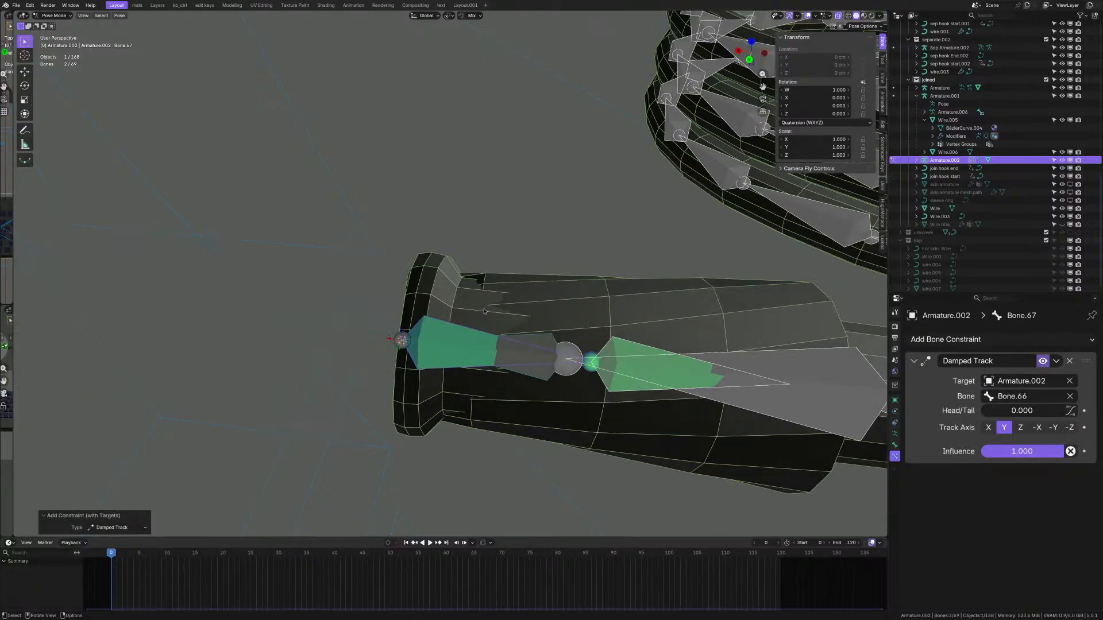
scroll(550, 322, down, 3)
scroll(563, 321, up, 4)
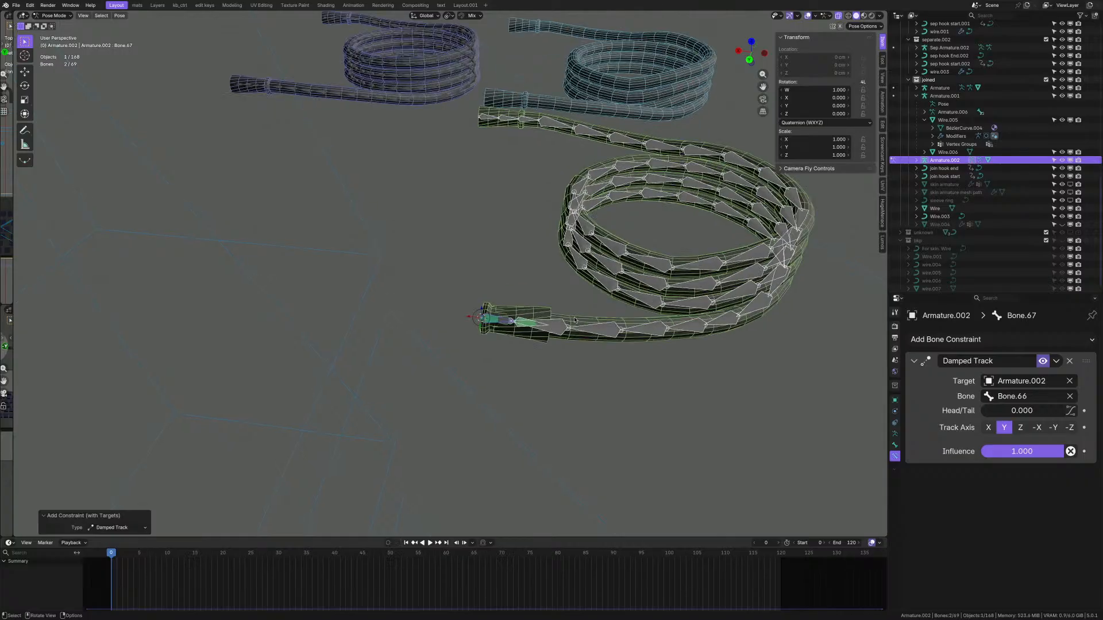
scroll(441, 317, up, 2)
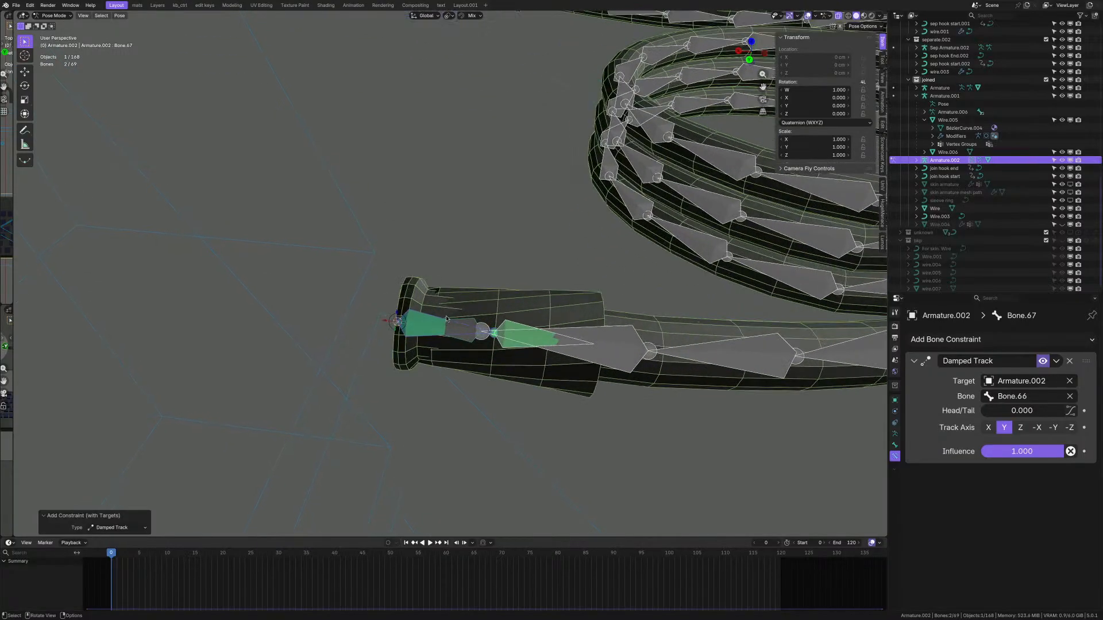
click(1021, 427)
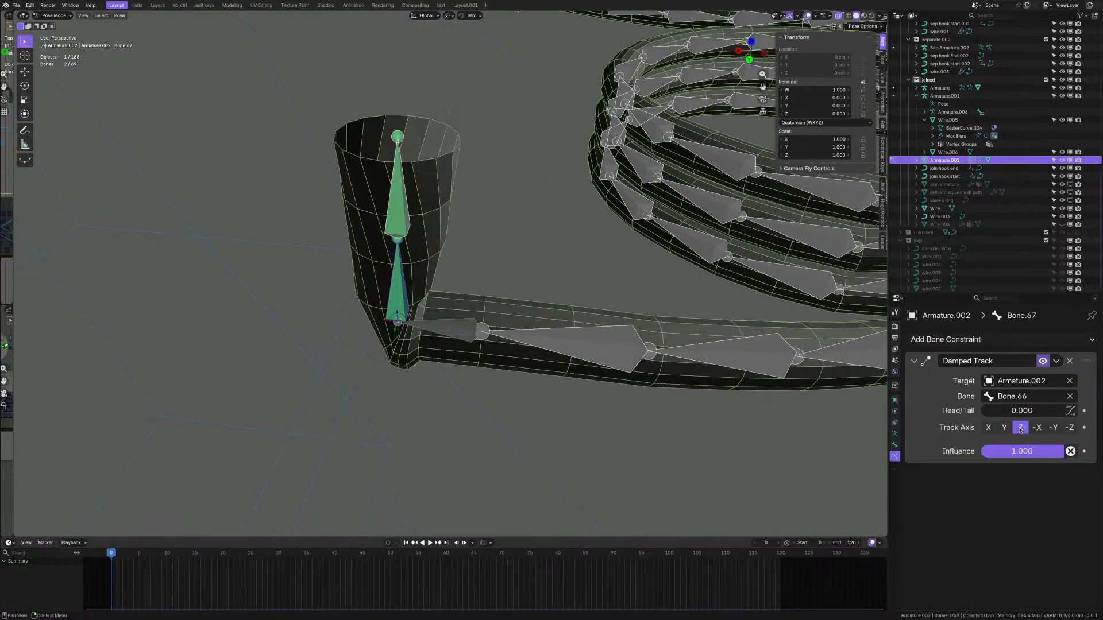
click(988, 428)
click(1037, 428)
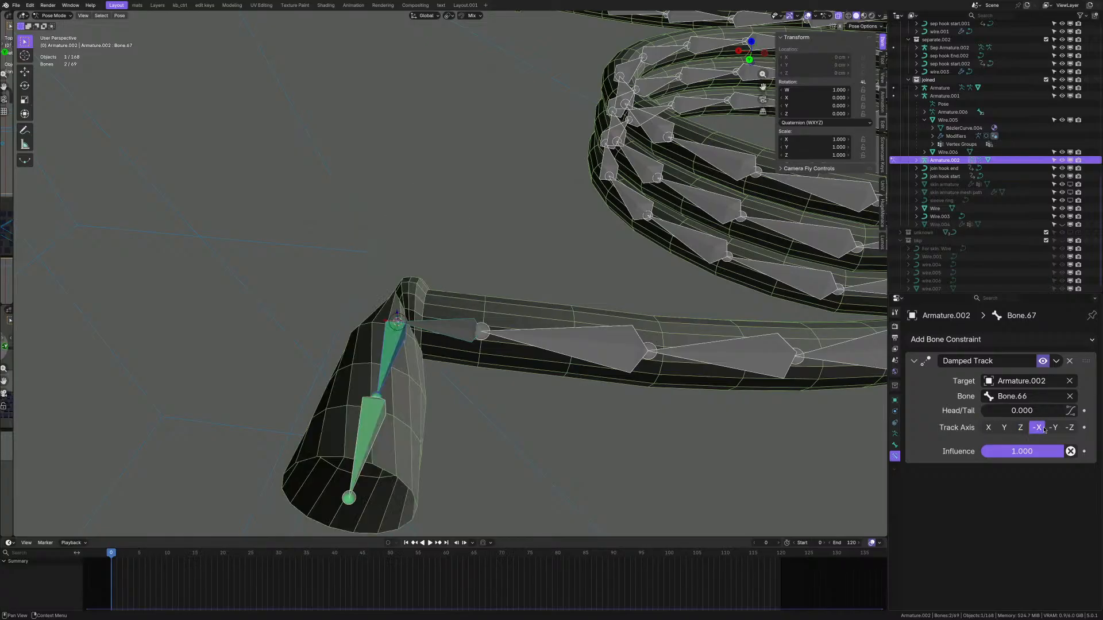
click(1053, 428)
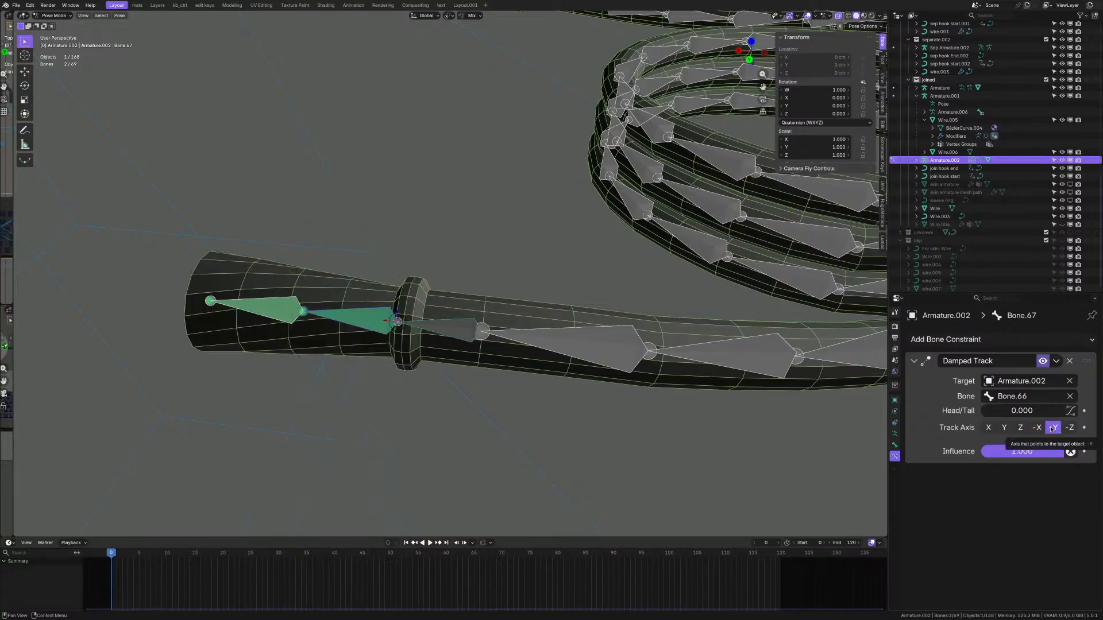
- Test-rotate Bone.66 to see how the following bones react, then cancel
scroll(392, 322, up, 3)
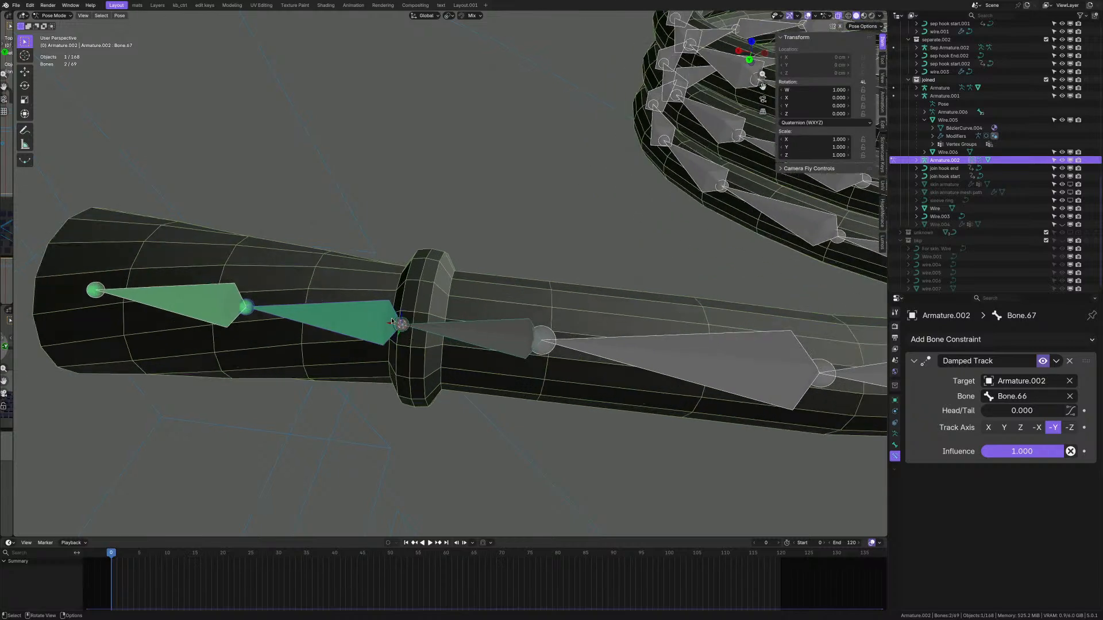
scroll(334, 320, up, 2)
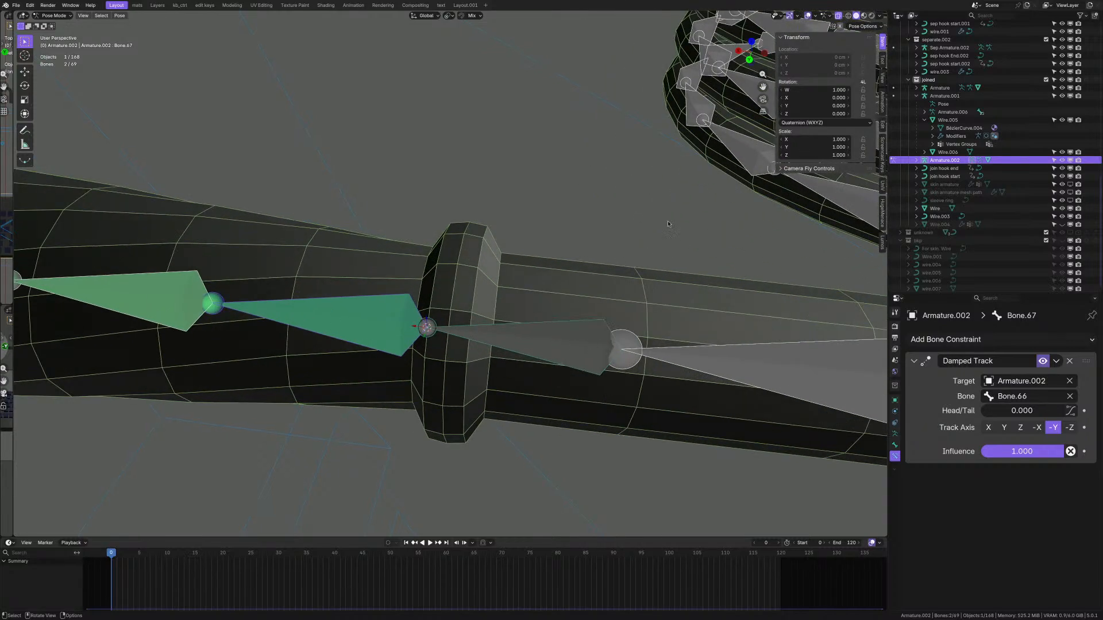
click(546, 346)
scroll(552, 347, down, 4)
scroll(556, 350, up, 3)
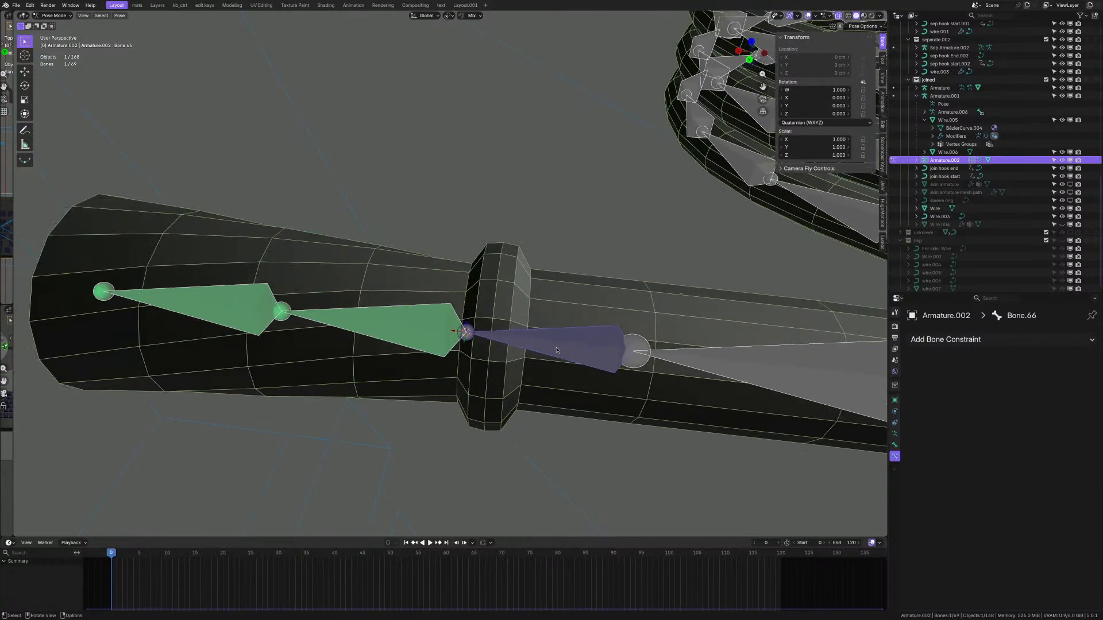
key(r)
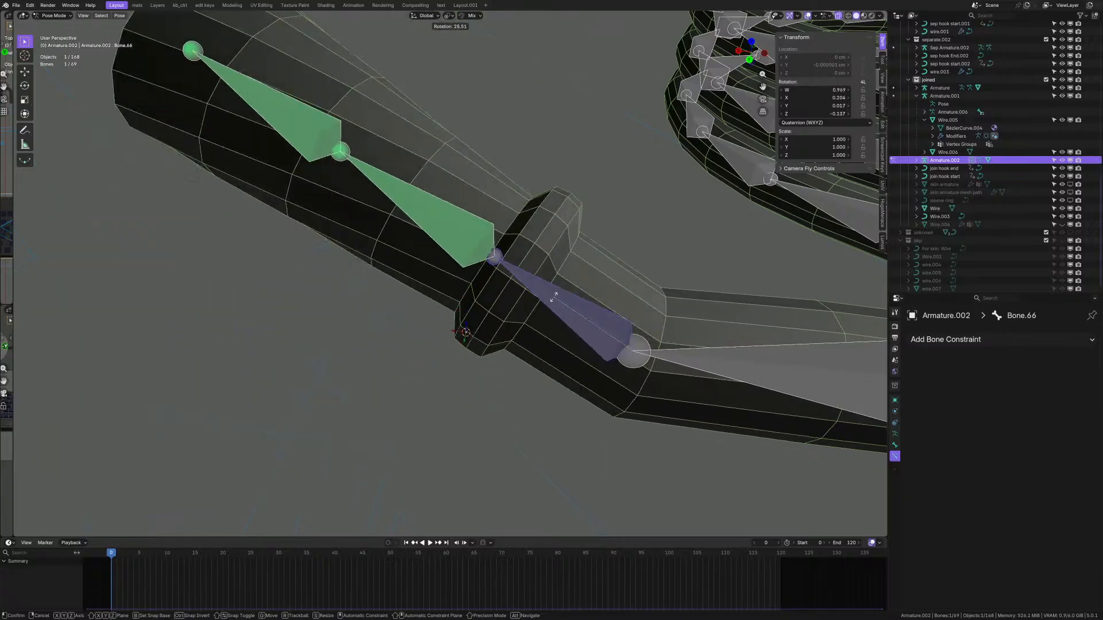
right_click(554, 297)
- Set Bone.67's Damped Track influence to 0.900, then begin editing Bone.68's influence
click(443, 336)
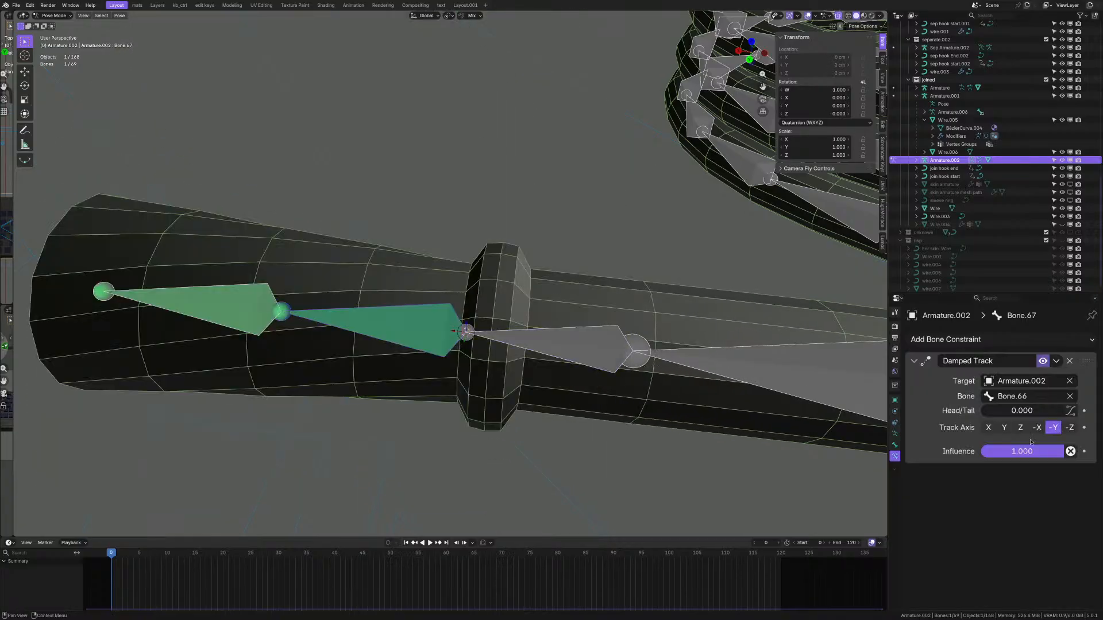
click(1044, 455)
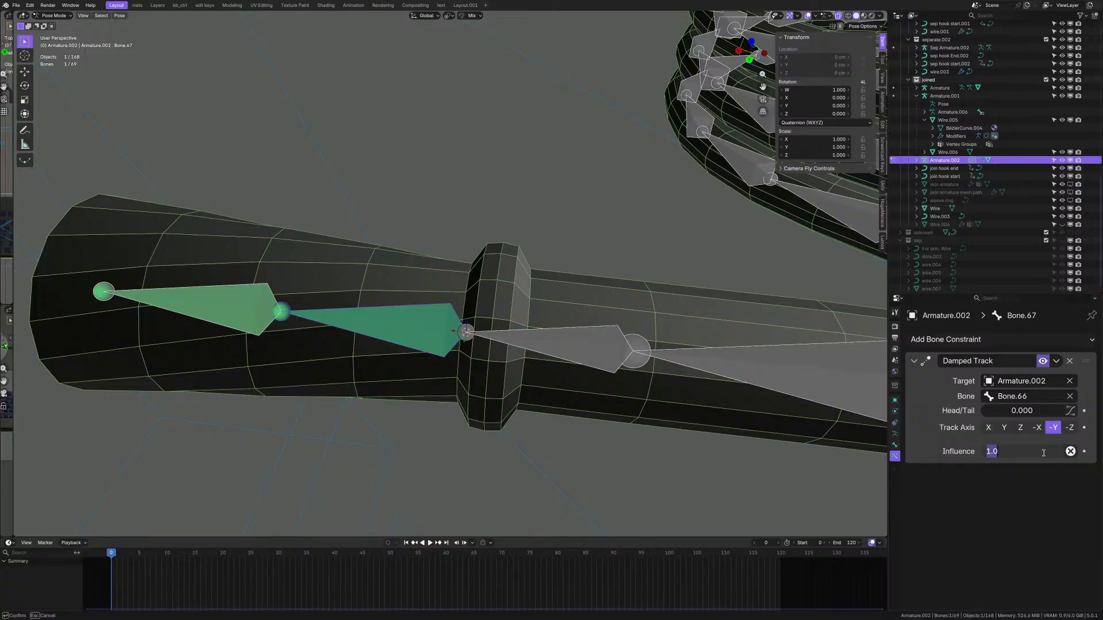
text(.9)
key(Return)
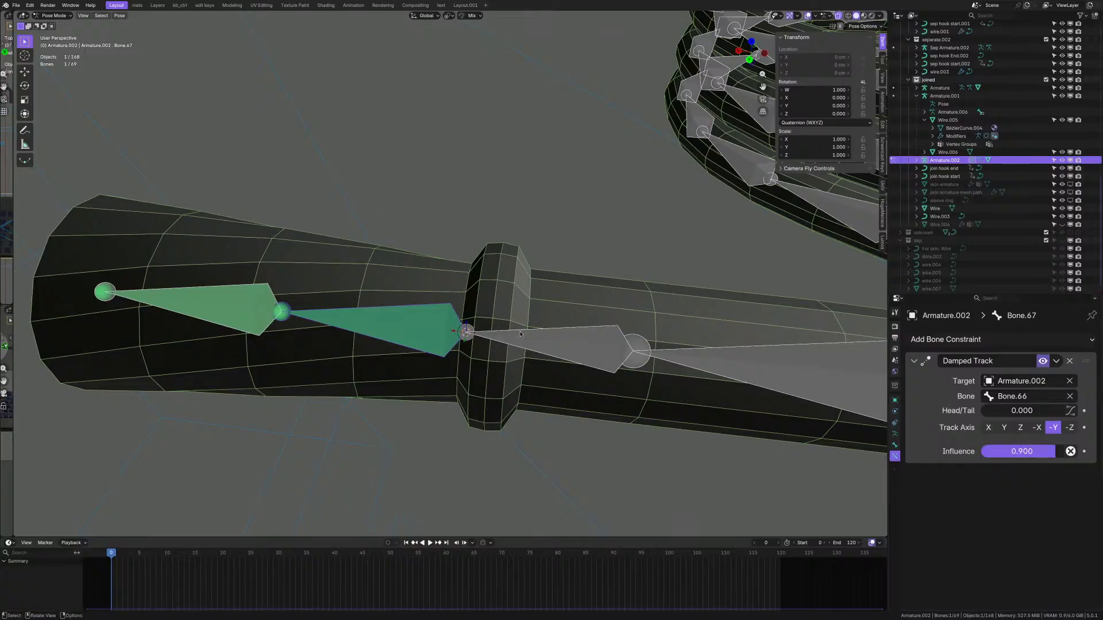
shift+click(242, 314)
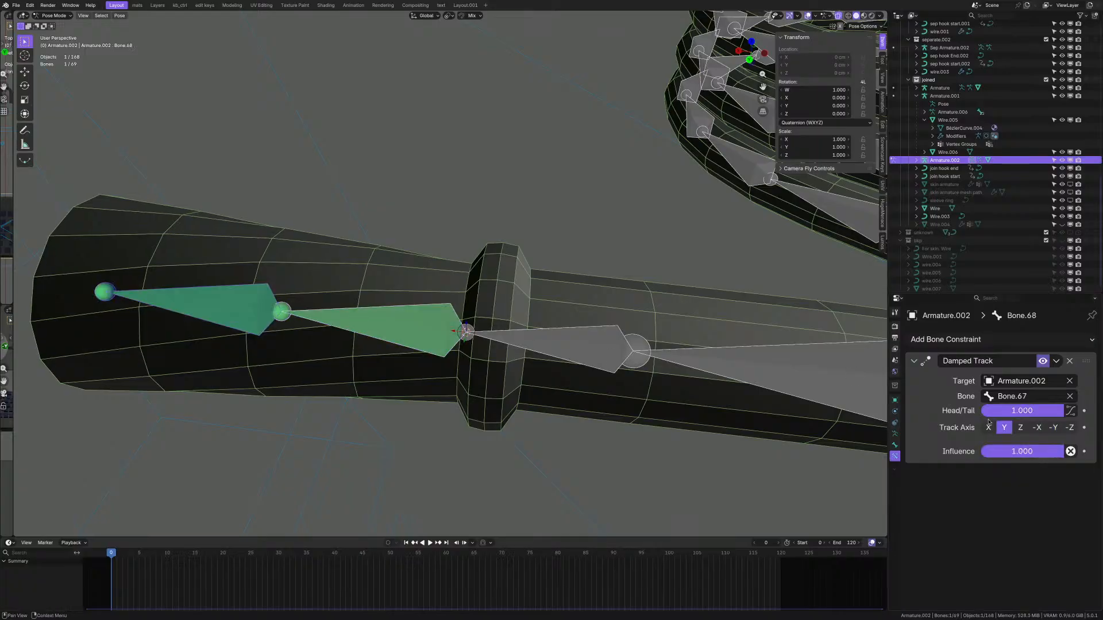
click(1033, 453)
- Leave Bone.68's influence unchanged and compare the Damped Track settings of Bone.67 and Bone.68
key(Escape)
shift+click(433, 337)
scroll(433, 336, down, 1)
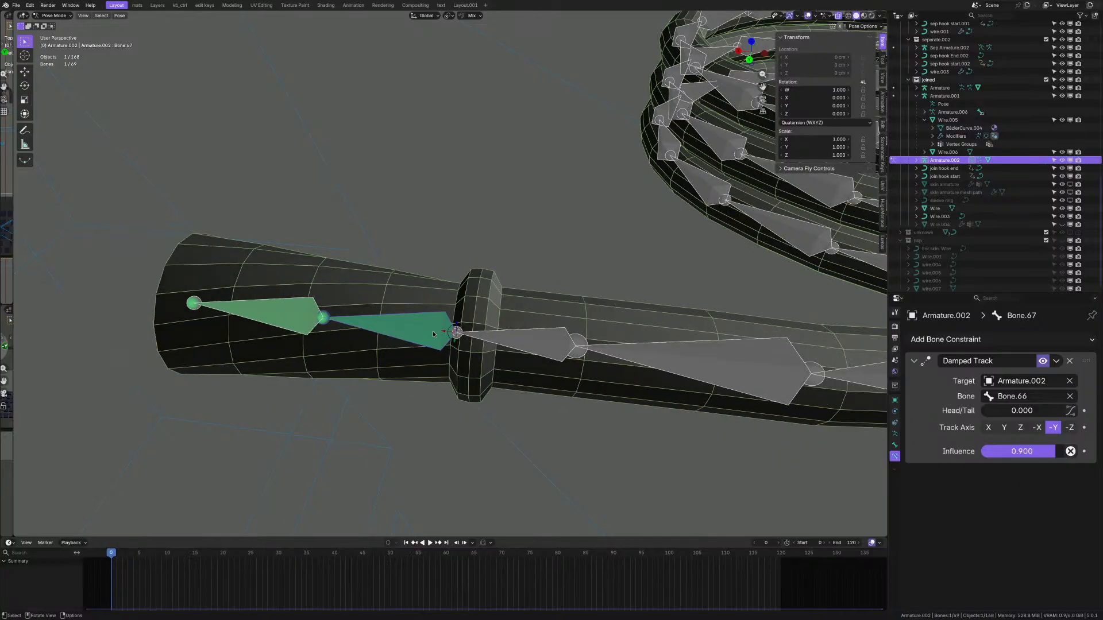
click(312, 322)
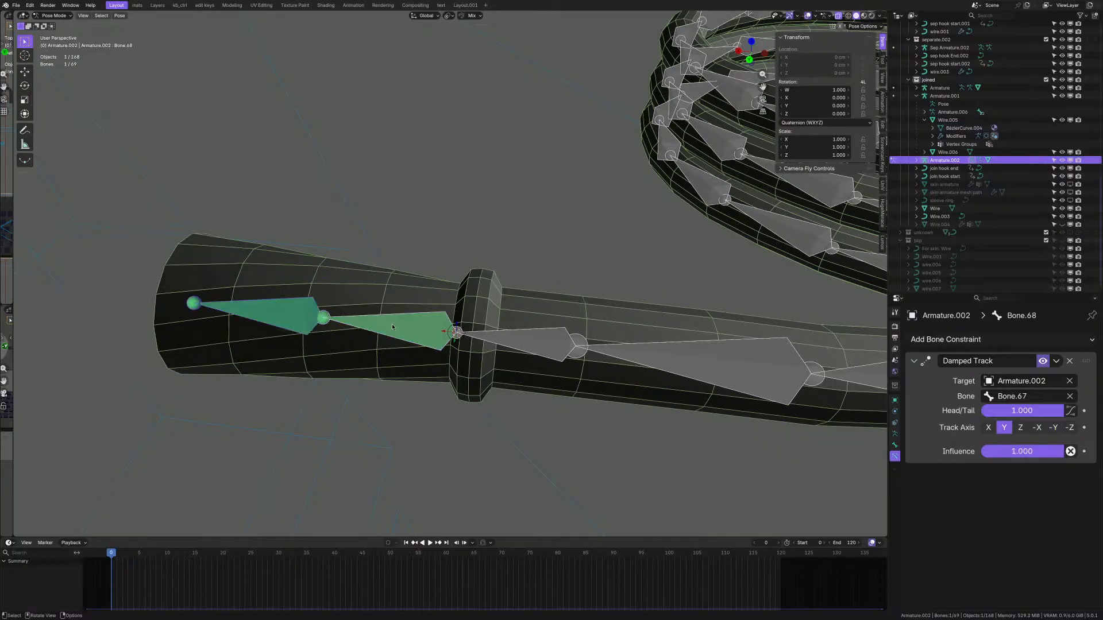
click(292, 320)
click(350, 324)
click(394, 321)
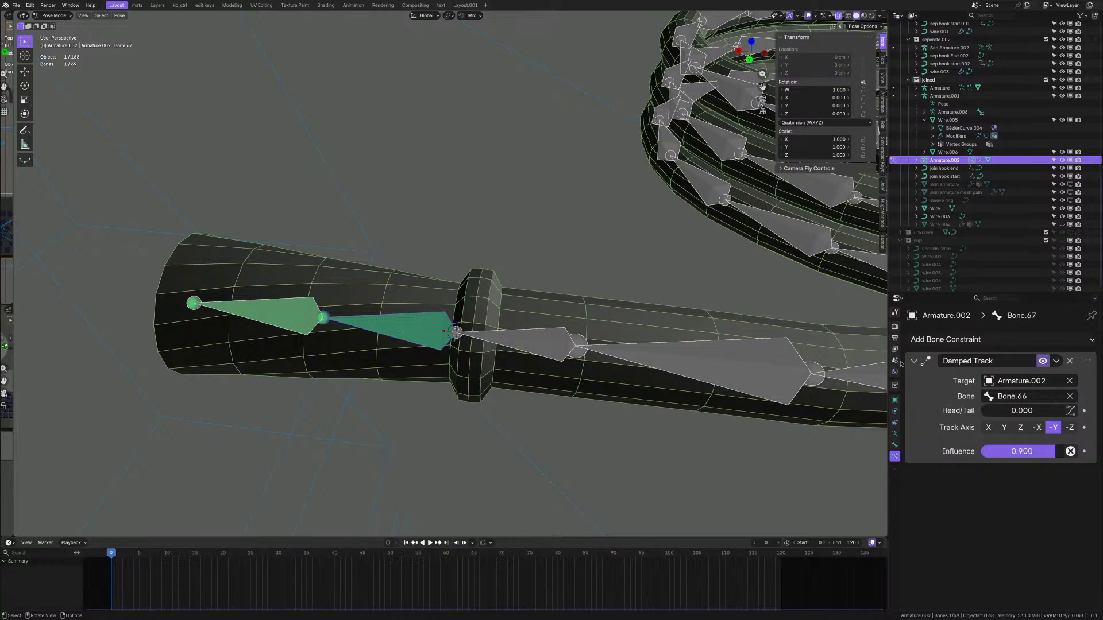
scroll(358, 316, up, 1)
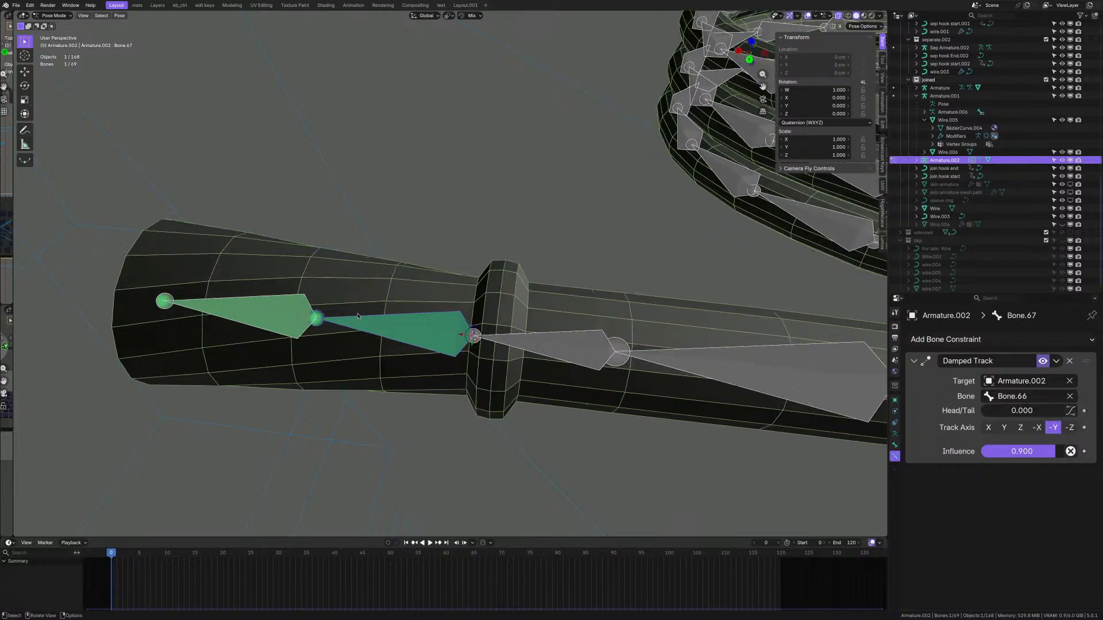
scroll(358, 316, up, 1)
click(250, 312)
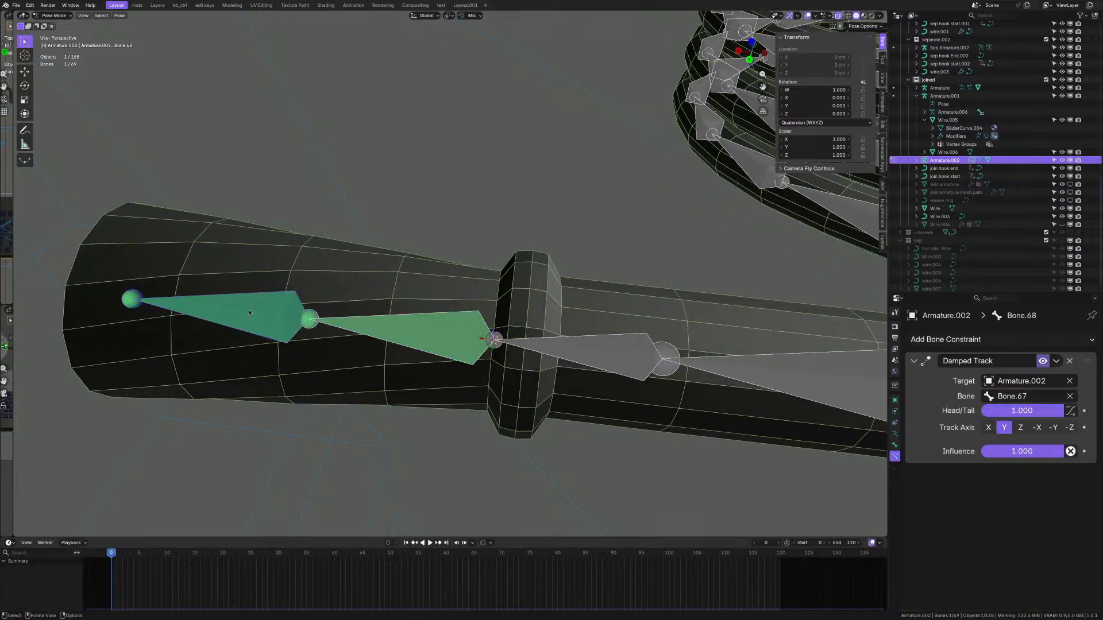
click(469, 349)
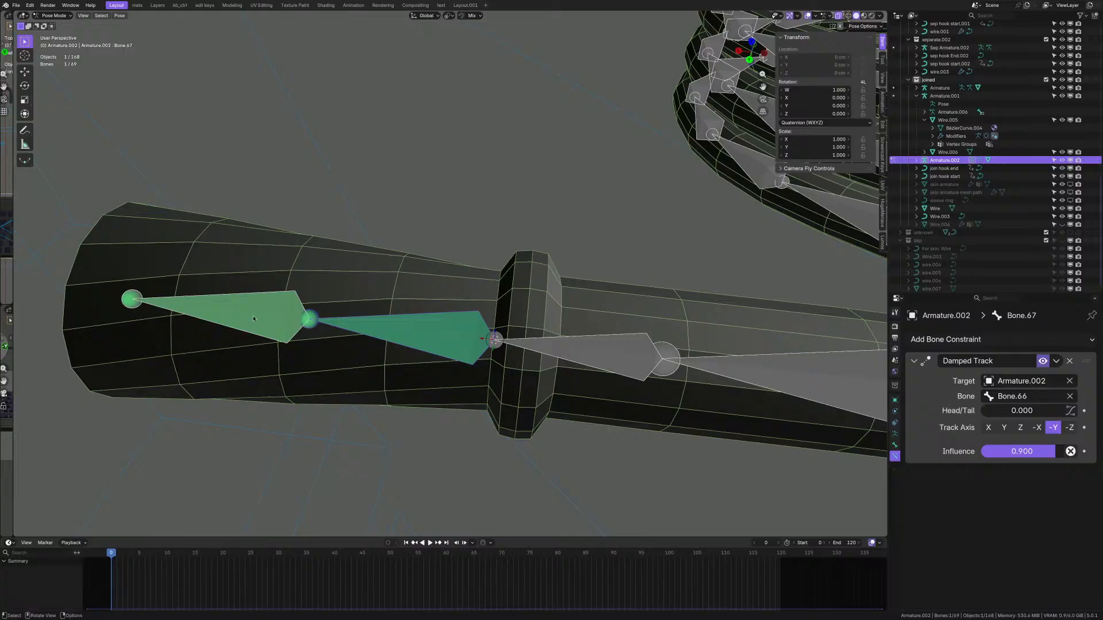
click(231, 316)
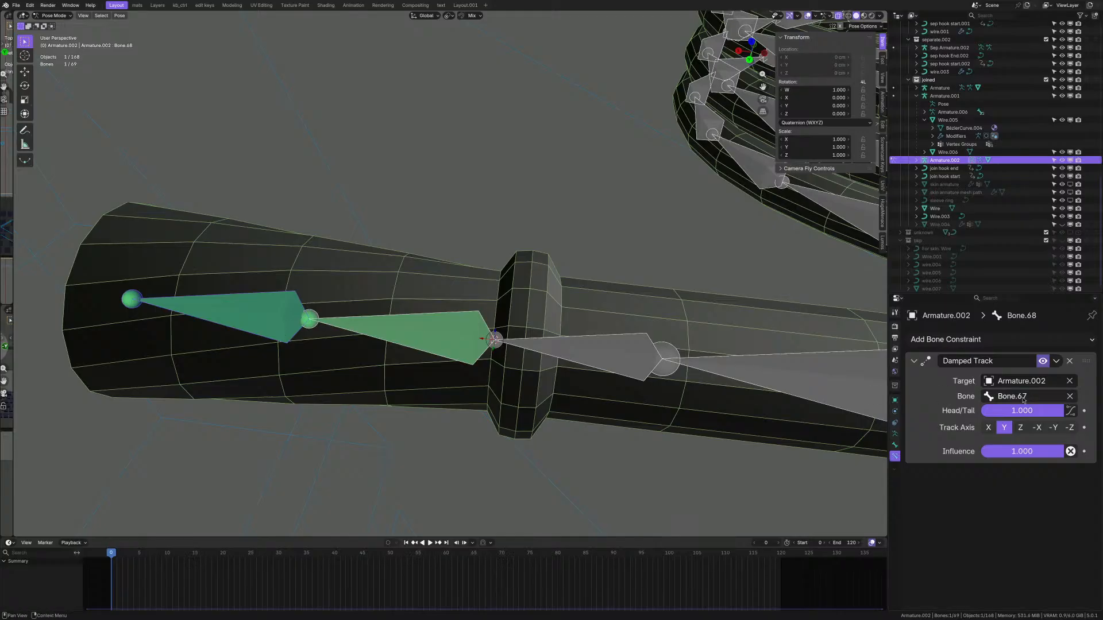
- Delete the Damped Track constraints from Bone.67 and Bone.68
click(437, 301)
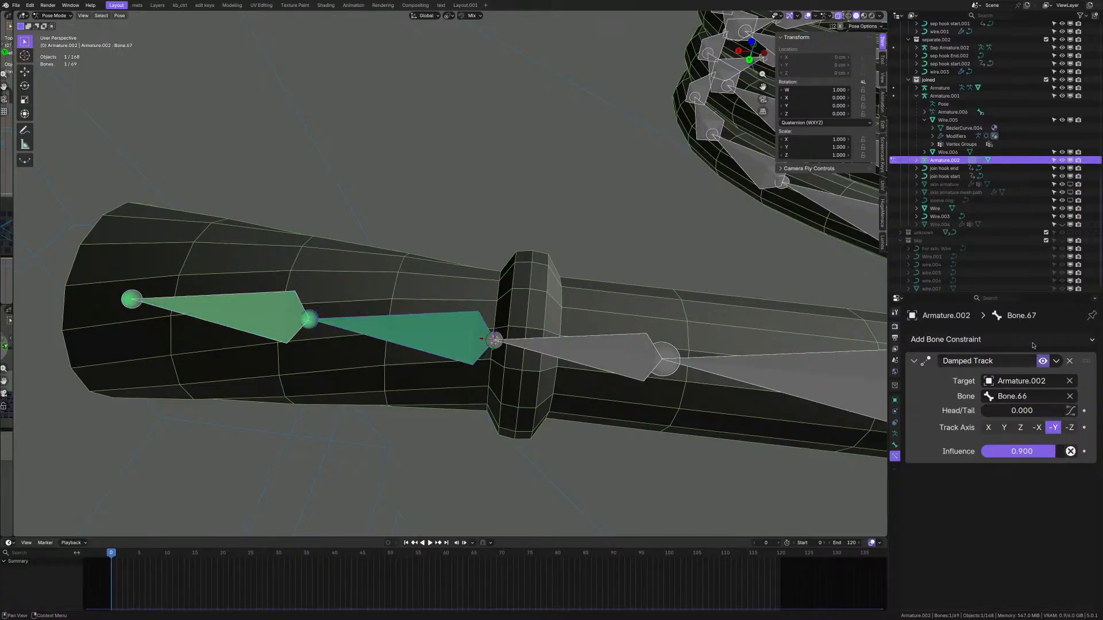
click(1072, 365)
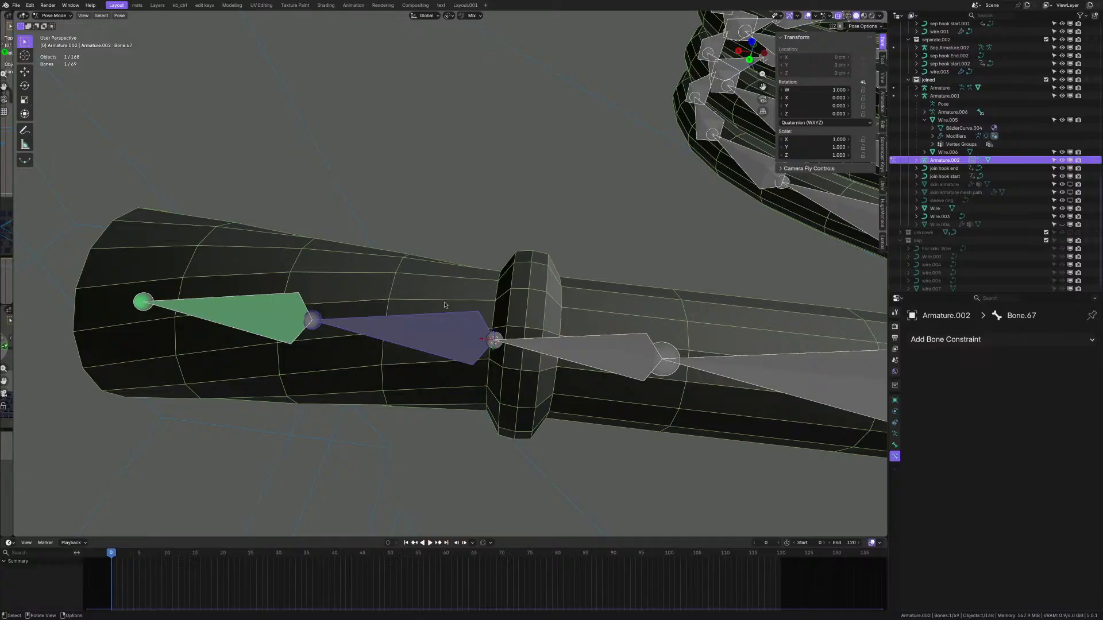
click(283, 310)
click(1069, 361)
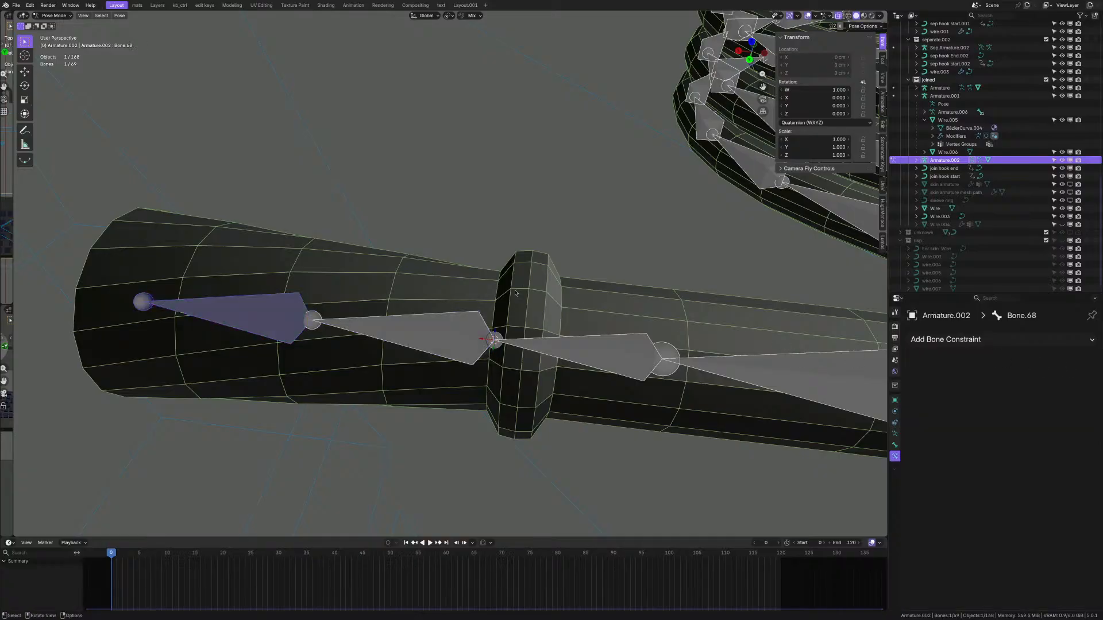
- Undo the deletions, stepping Bone.67's constraint back toward -X at full influence
key(ctrl+z)
key(ctrl+z)
key(ctrl+z)
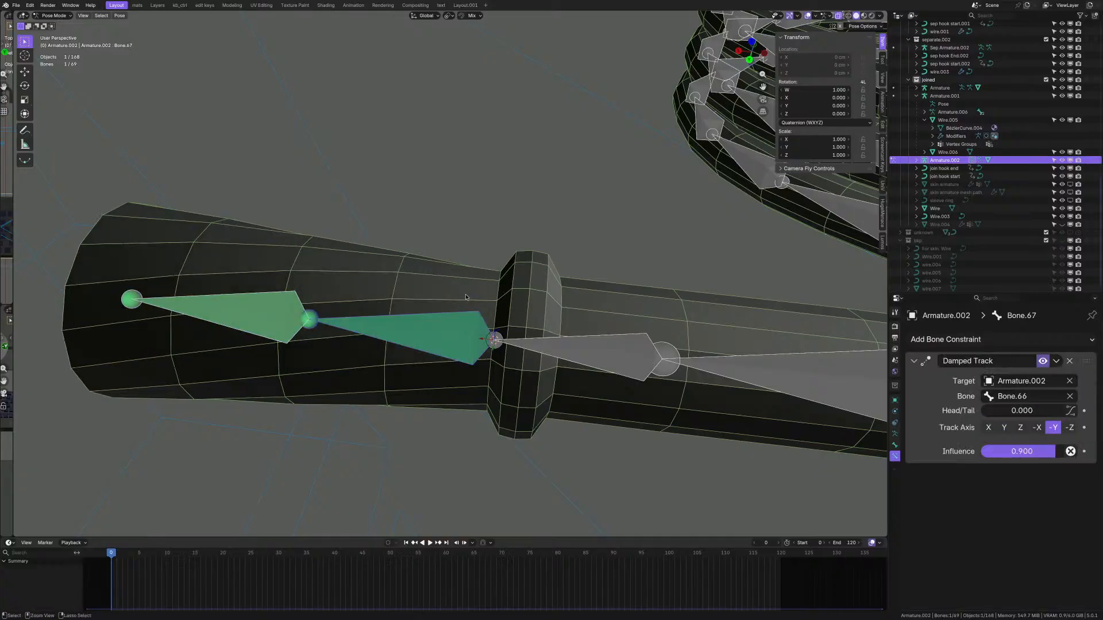
key(ctrl+z)
key(ctrl+z)
key(ctrl+z)
middle_drag(488, 325, 449, 363)
key(ctrl+z)
key(ctrl+z)
key(ctrl+z)
key(ctrl+z)
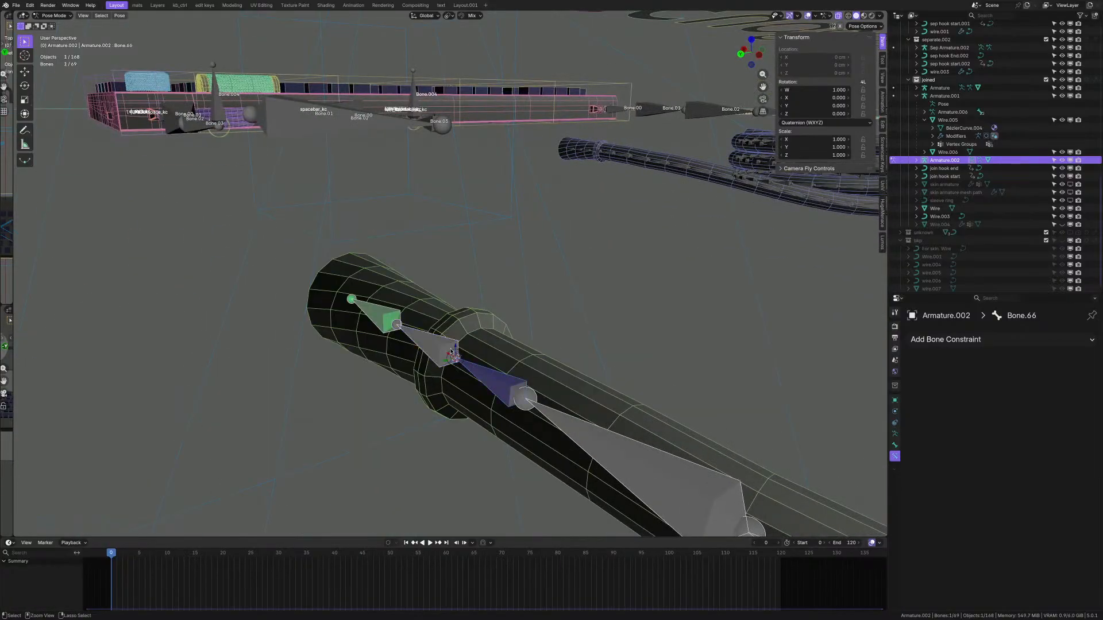
- Undo further until Bone.67 and Bone.68 carry no Damped Track constraints
click(437, 352)
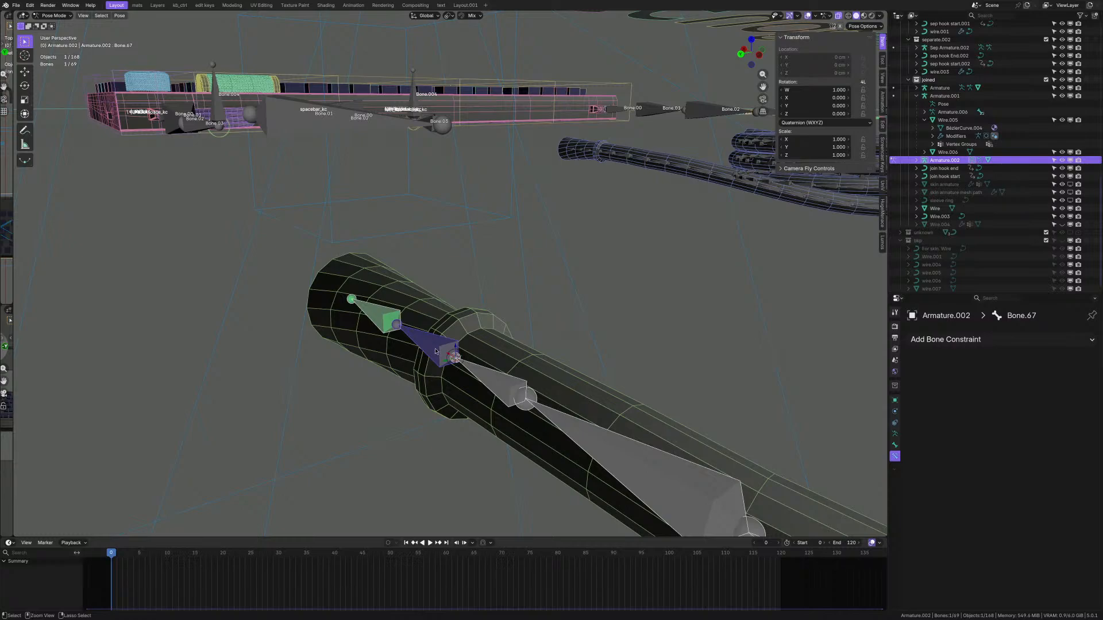
key(shift+bracketleft)
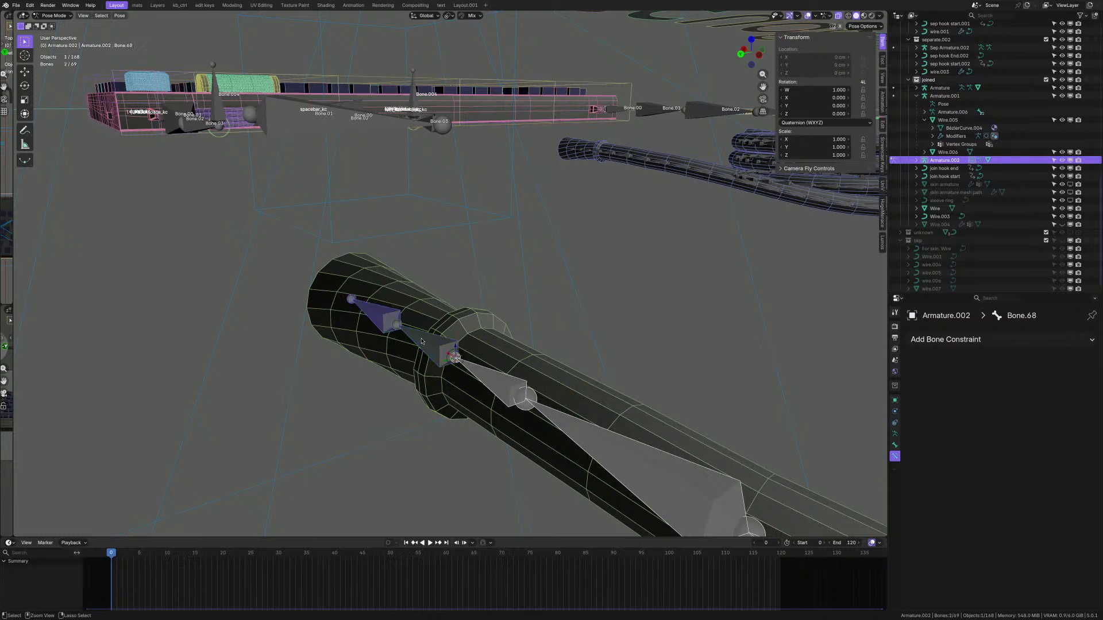
key(ctrl+z)
key(ctrl+Tab)
middle_drag(421, 344, 362, 348)
key(ctrl+Tab)
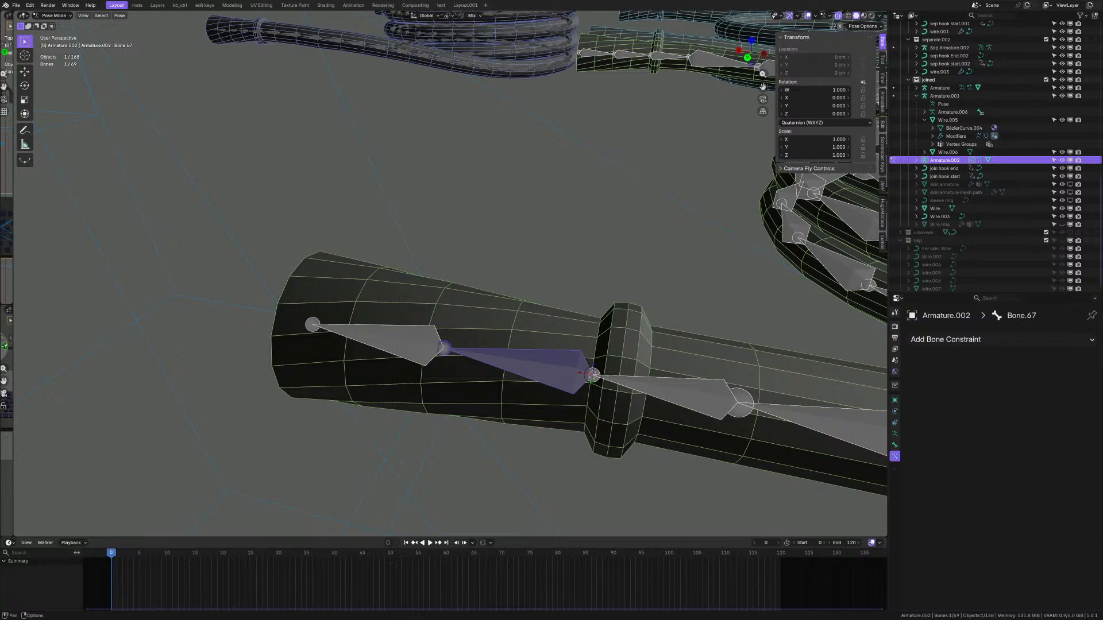
- Select Bone.68, then Bone.67 as active, with the plug tube oriented horizontally
click(437, 347)
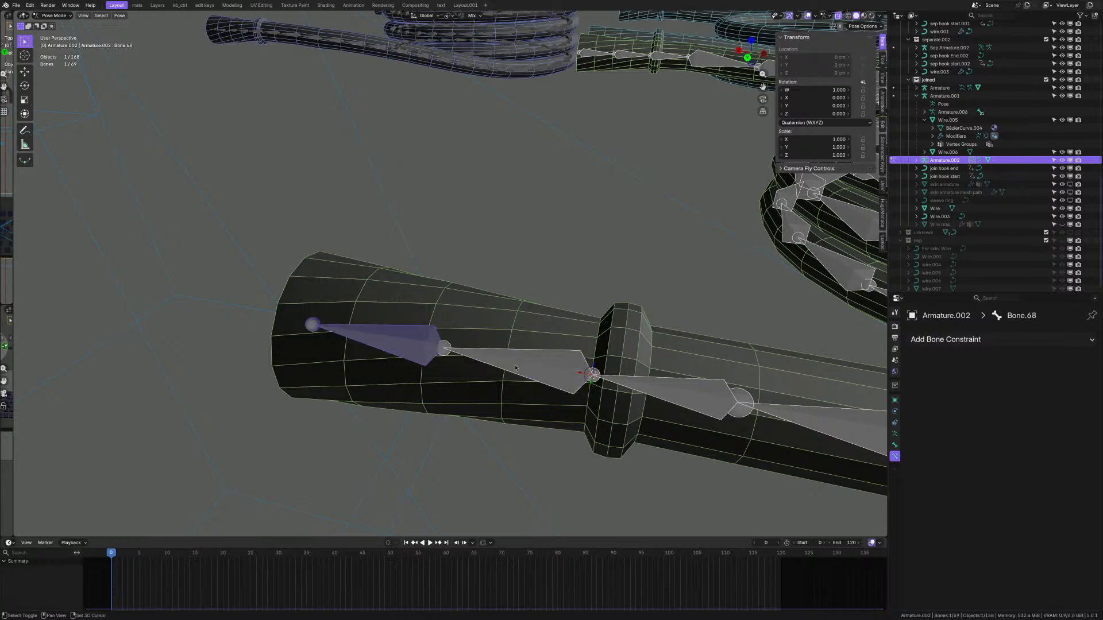
shift+click(537, 367)
middle_drag(538, 367, 407, 329)
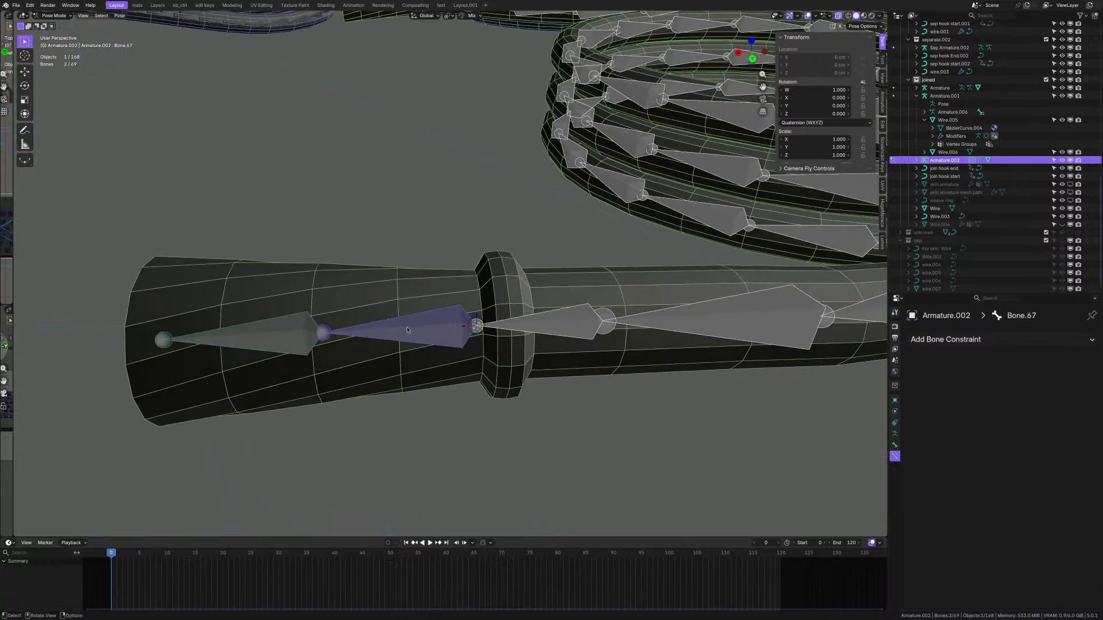
scroll(407, 329, up, 1)
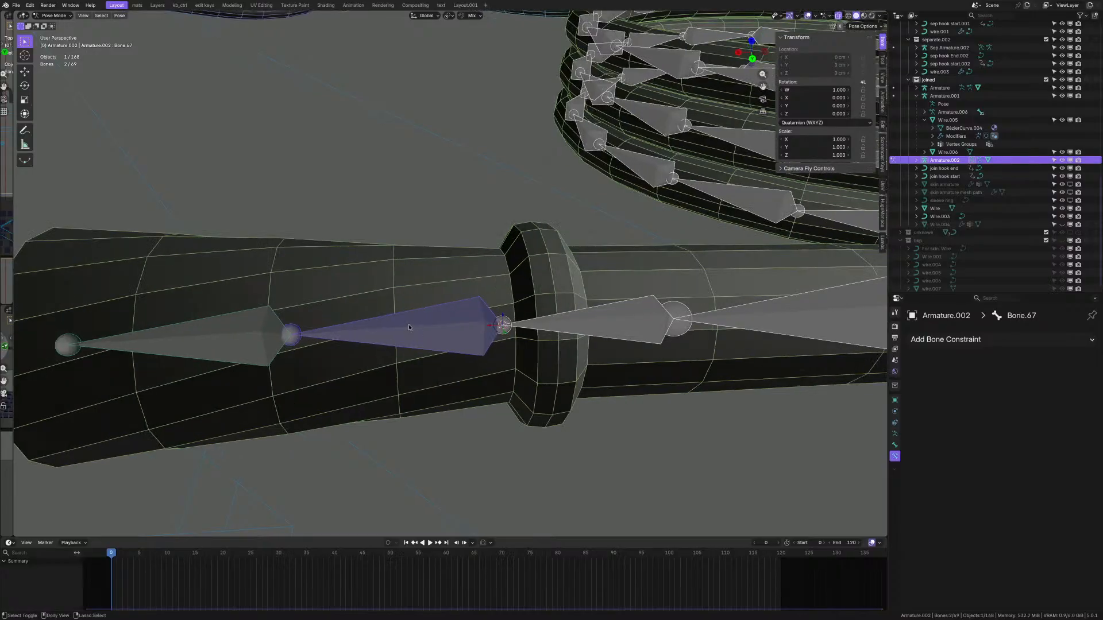
key(shift+ctrl+c)
- Give Bone.67 a Damped Track toward Bone.68, then test-rotate it and cancel
click(408, 327)
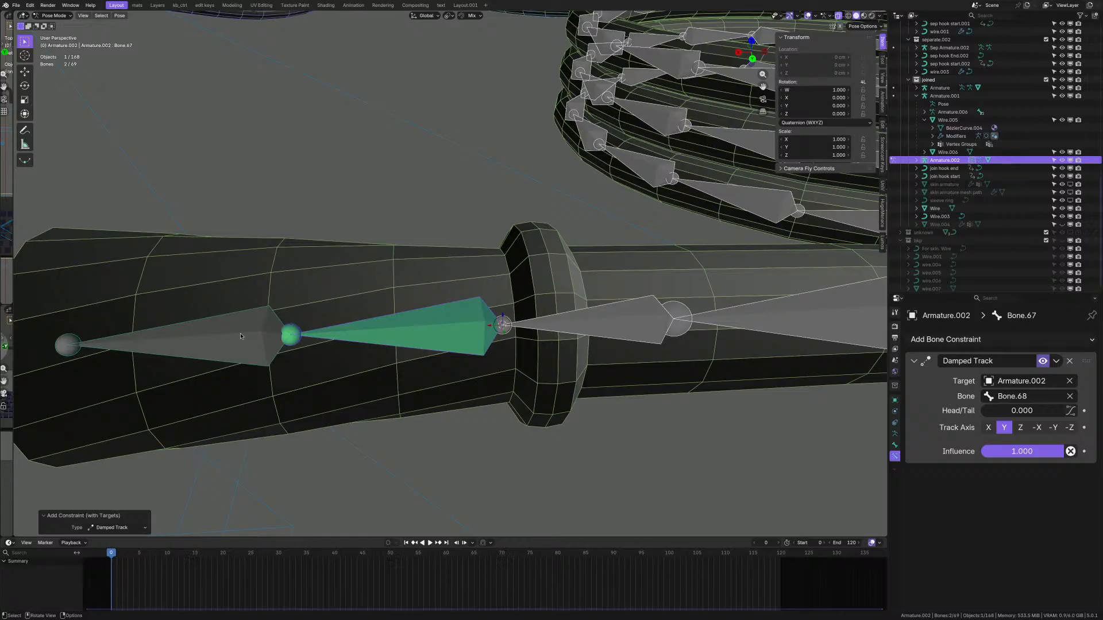
click(240, 336)
click(427, 334)
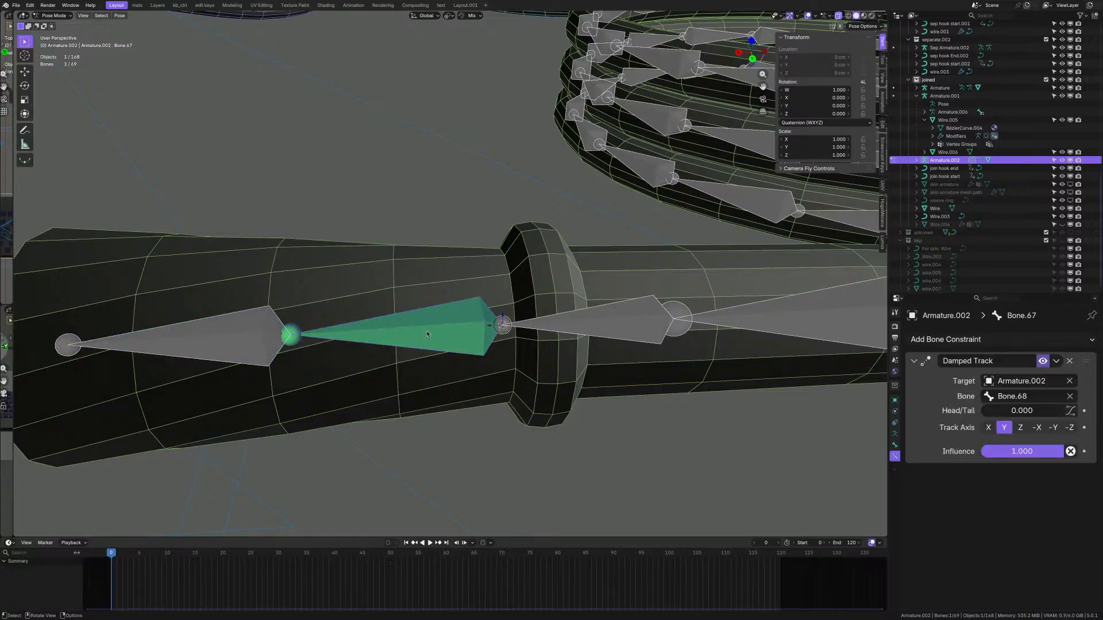
scroll(428, 335, down, 4)
middle_drag(428, 335, 451, 333)
scroll(451, 333, up, 1)
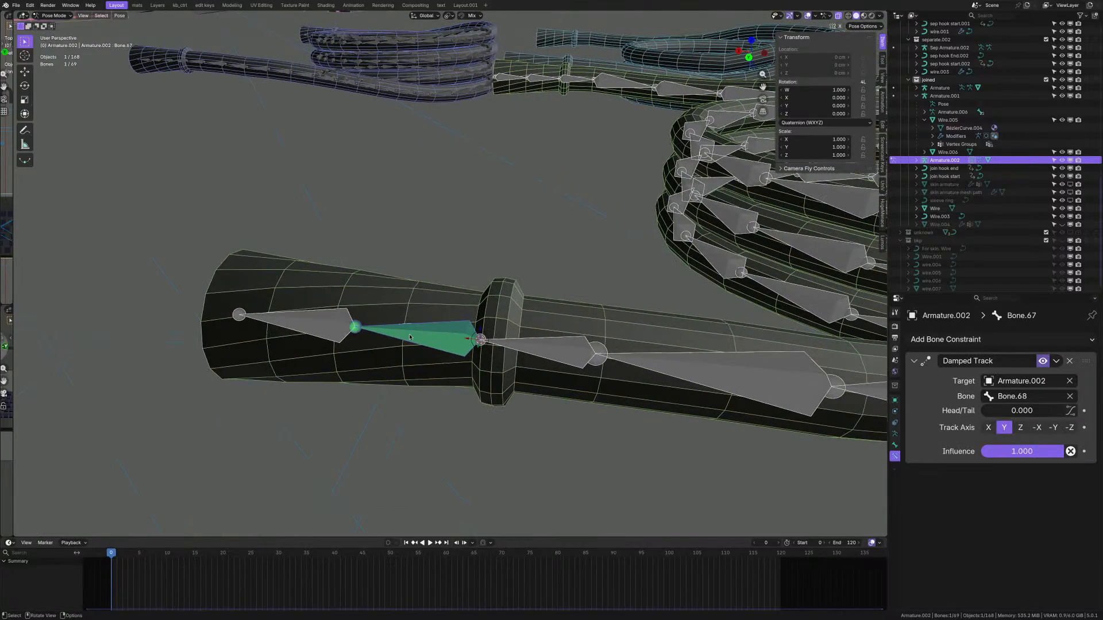
key(r)
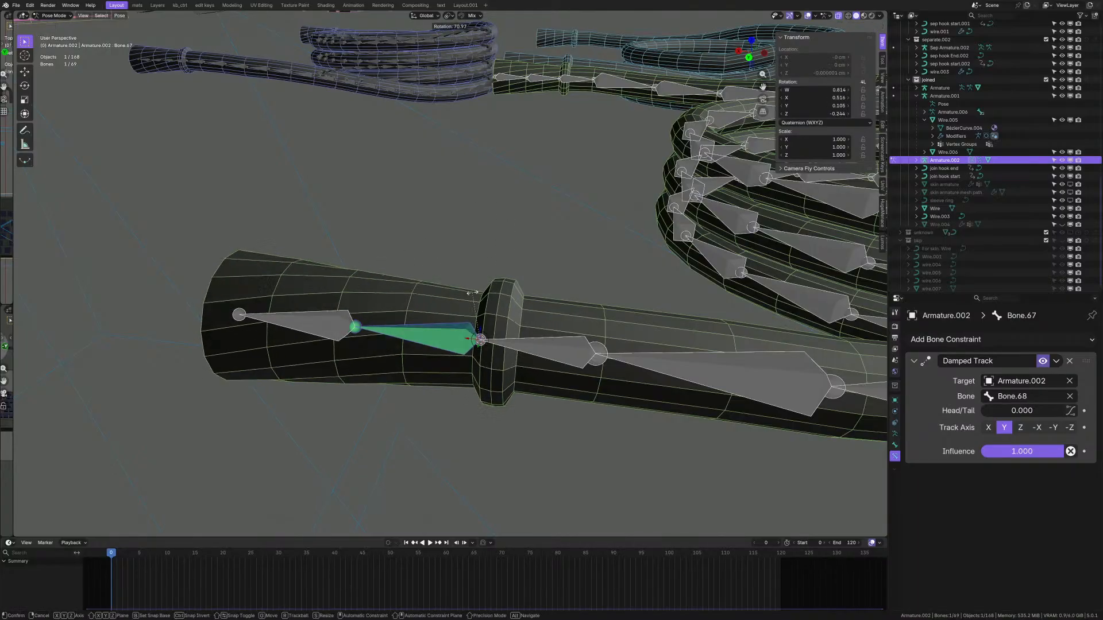
key(Escape)
- Give Bone.66 a Damped Track toward Bone.67 and test-rotate the chain
click(534, 346)
shift+middle_drag(534, 346, 487, 340)
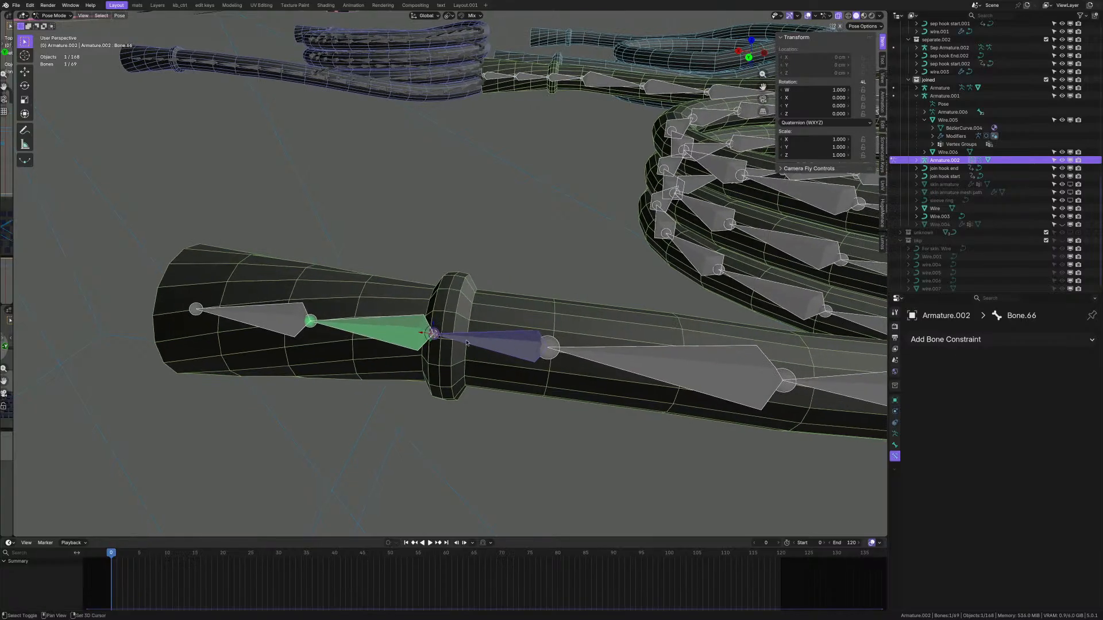
click(402, 333)
shift+click(471, 340)
scroll(471, 340, up, 1)
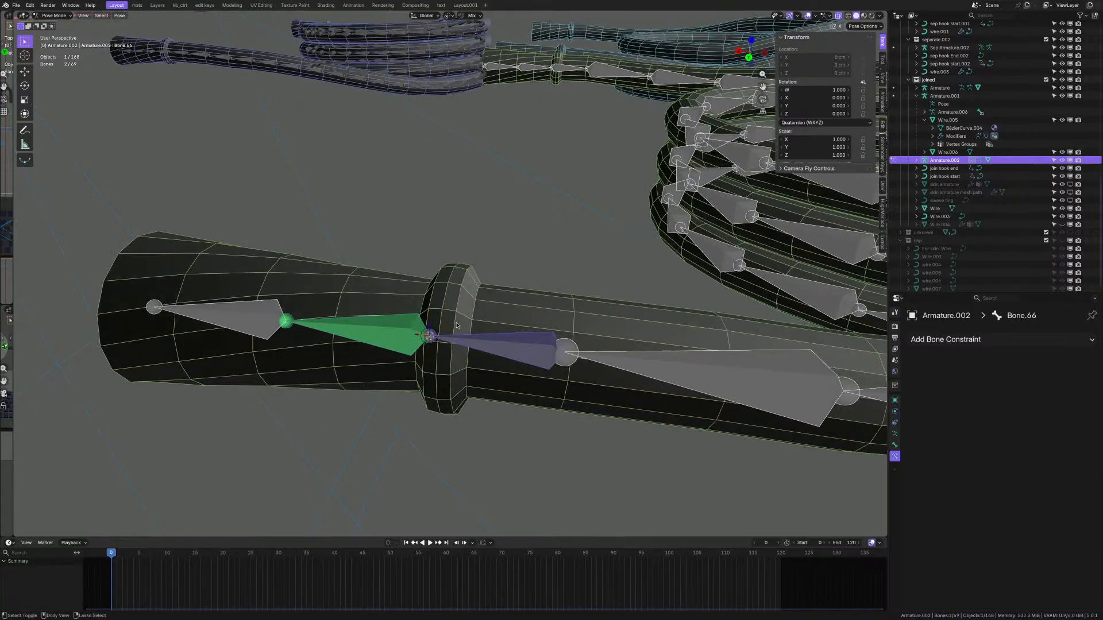
key(shift+ctrl+c)
click(457, 325)
scroll(438, 328, down, 2)
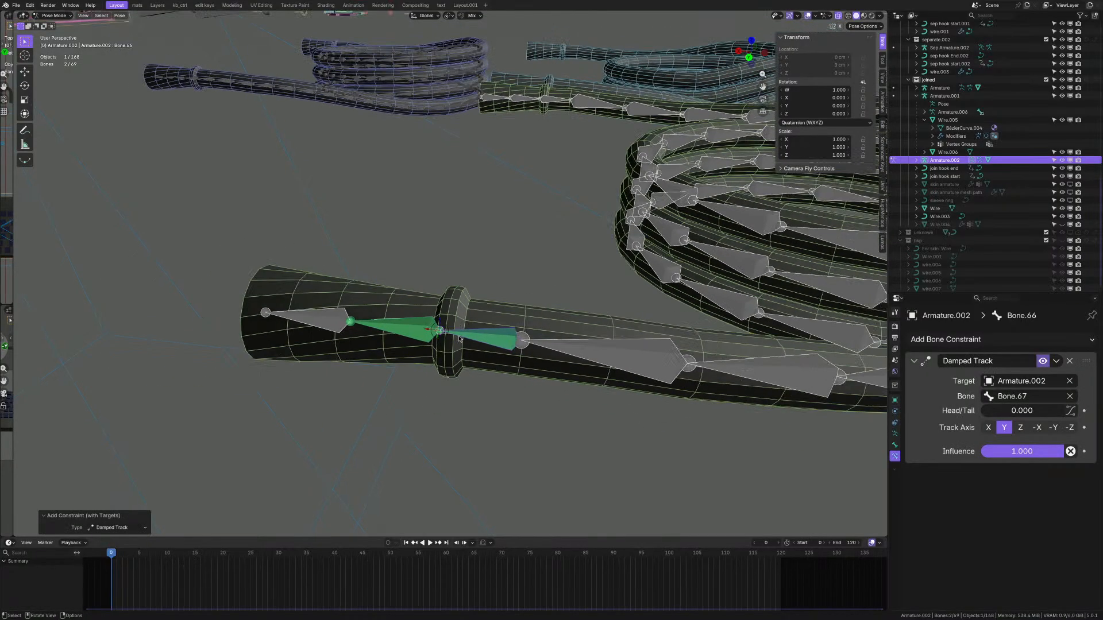
key(r)
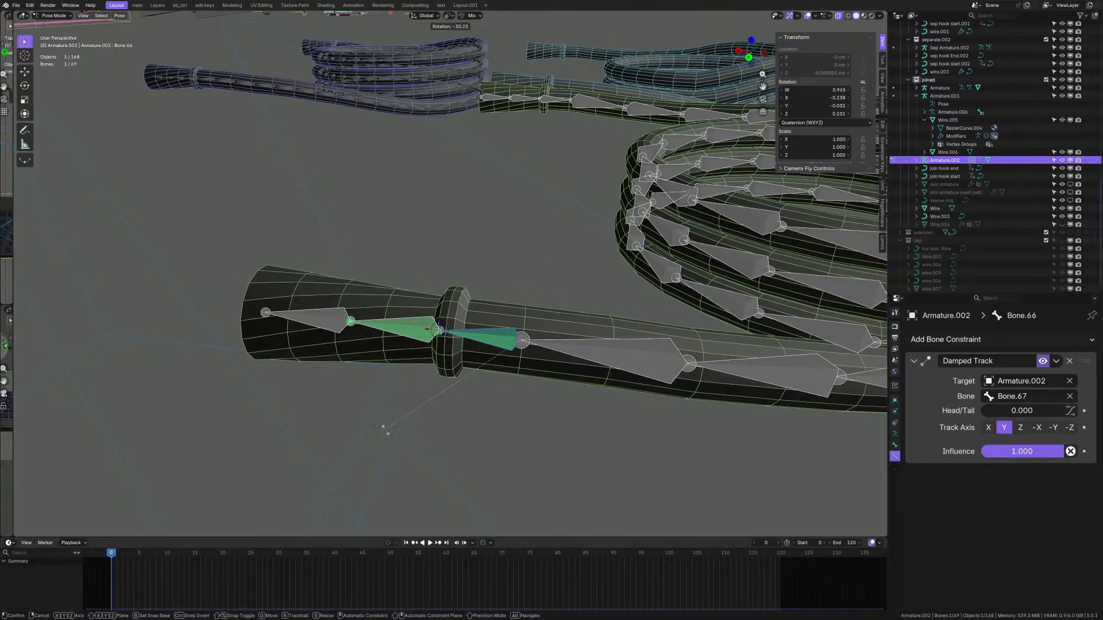